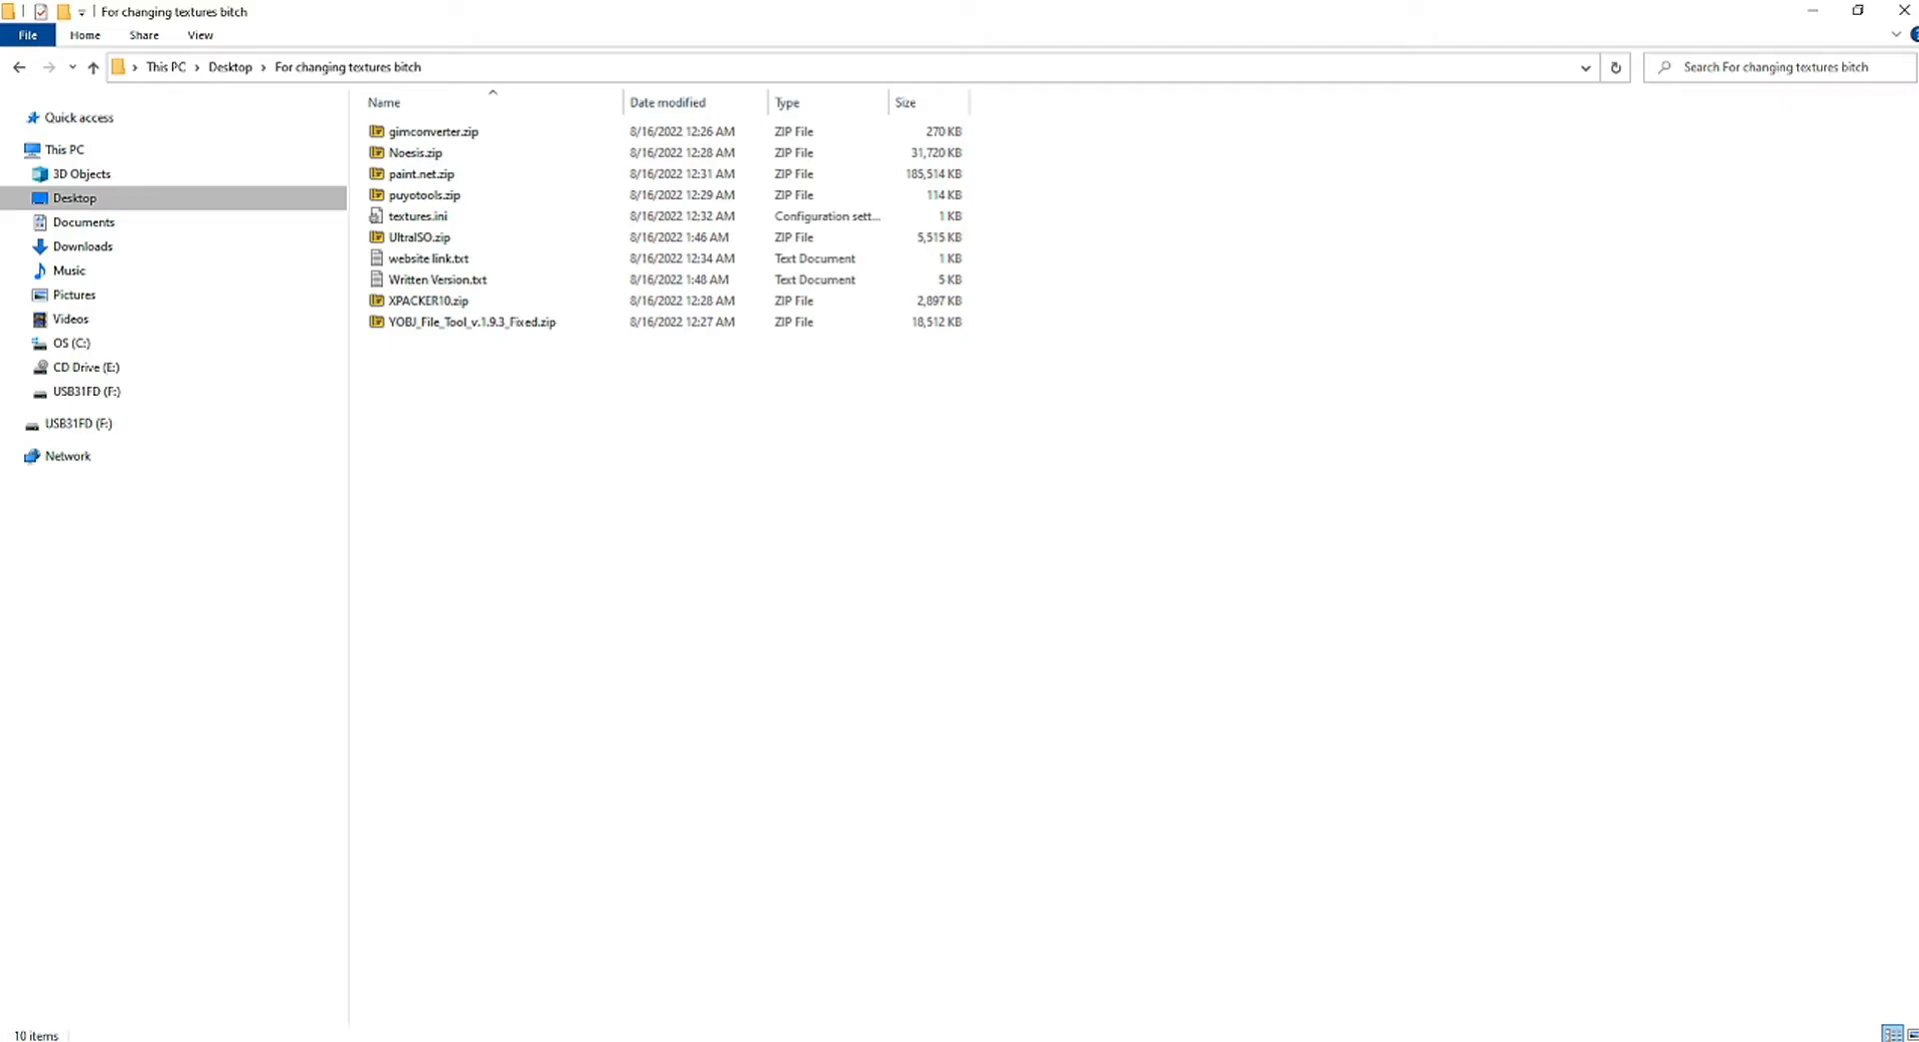
Step: Open the Written Version.txt guide and bring up the WWE SmackDown! Here Comes The Pain PSP image in UltraISO beside it
double_click(436, 279)
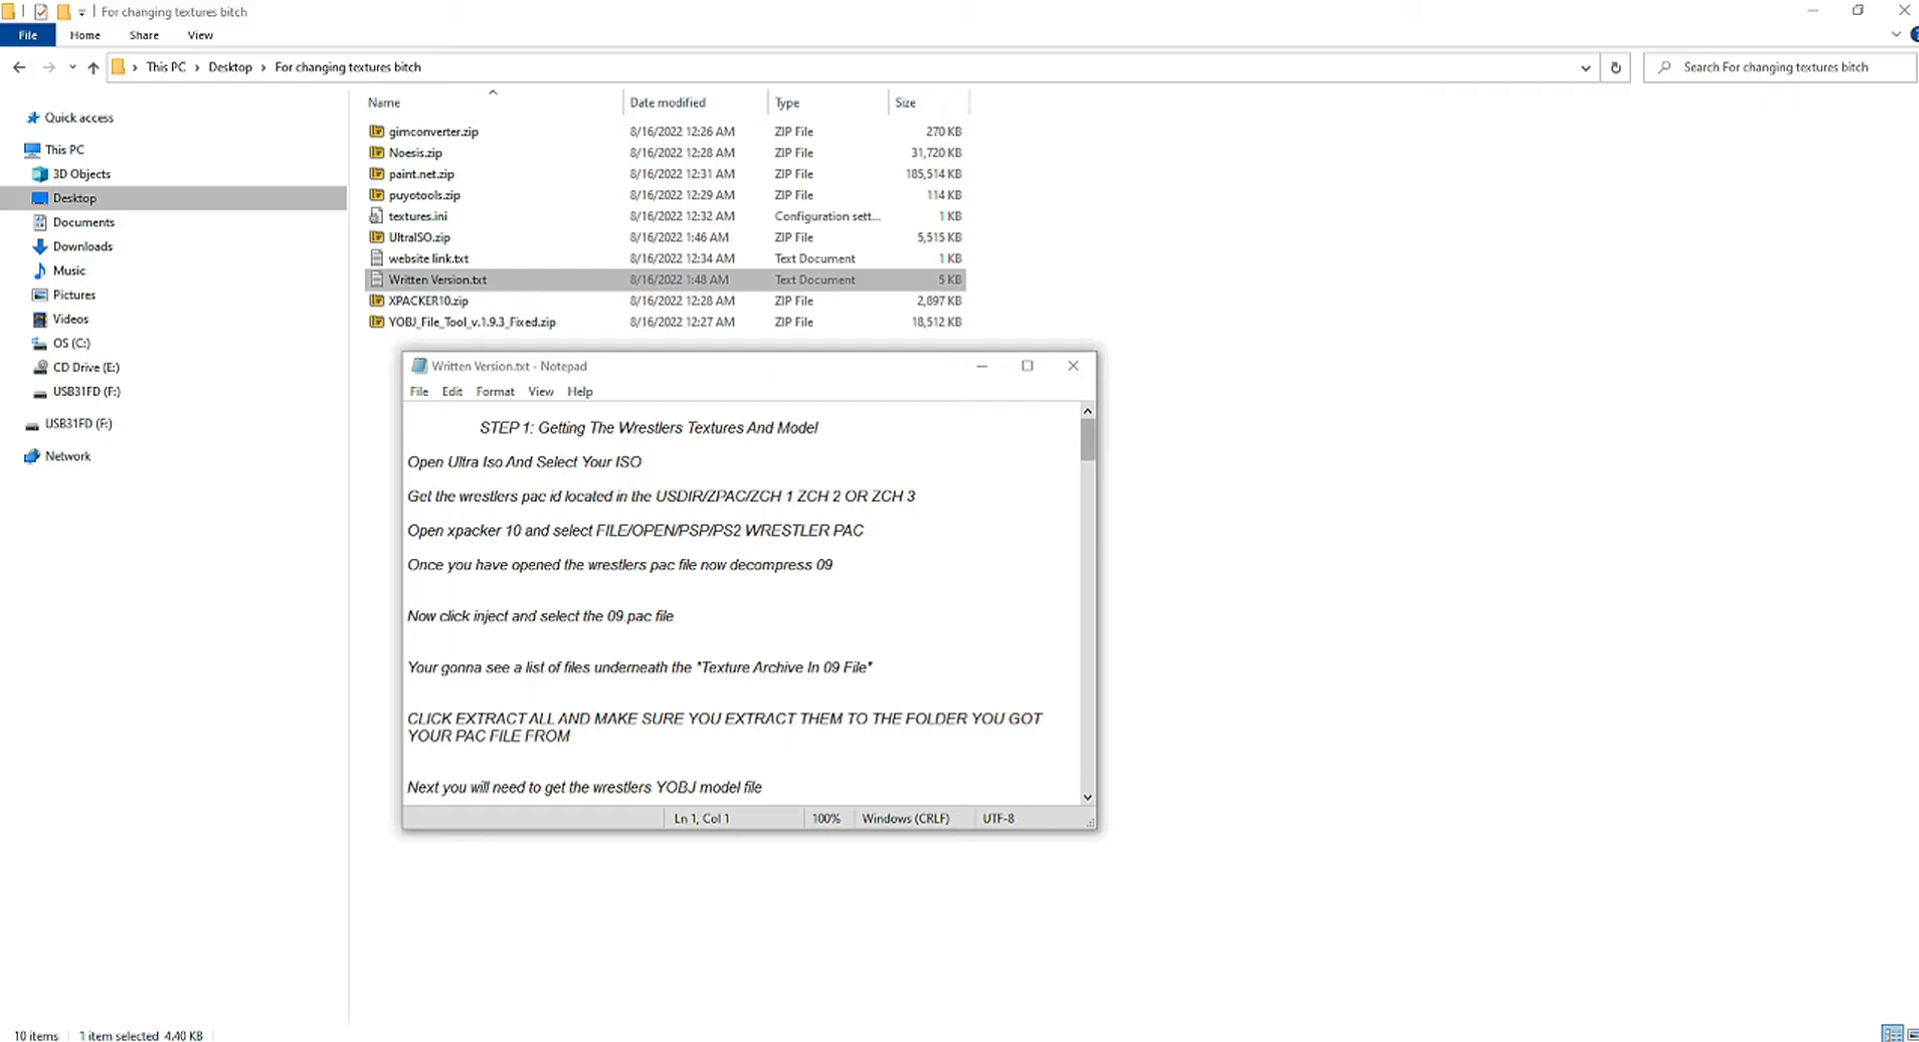
click(530, 357)
double_click(850, 615)
drag(1207, 333, 1332, 324)
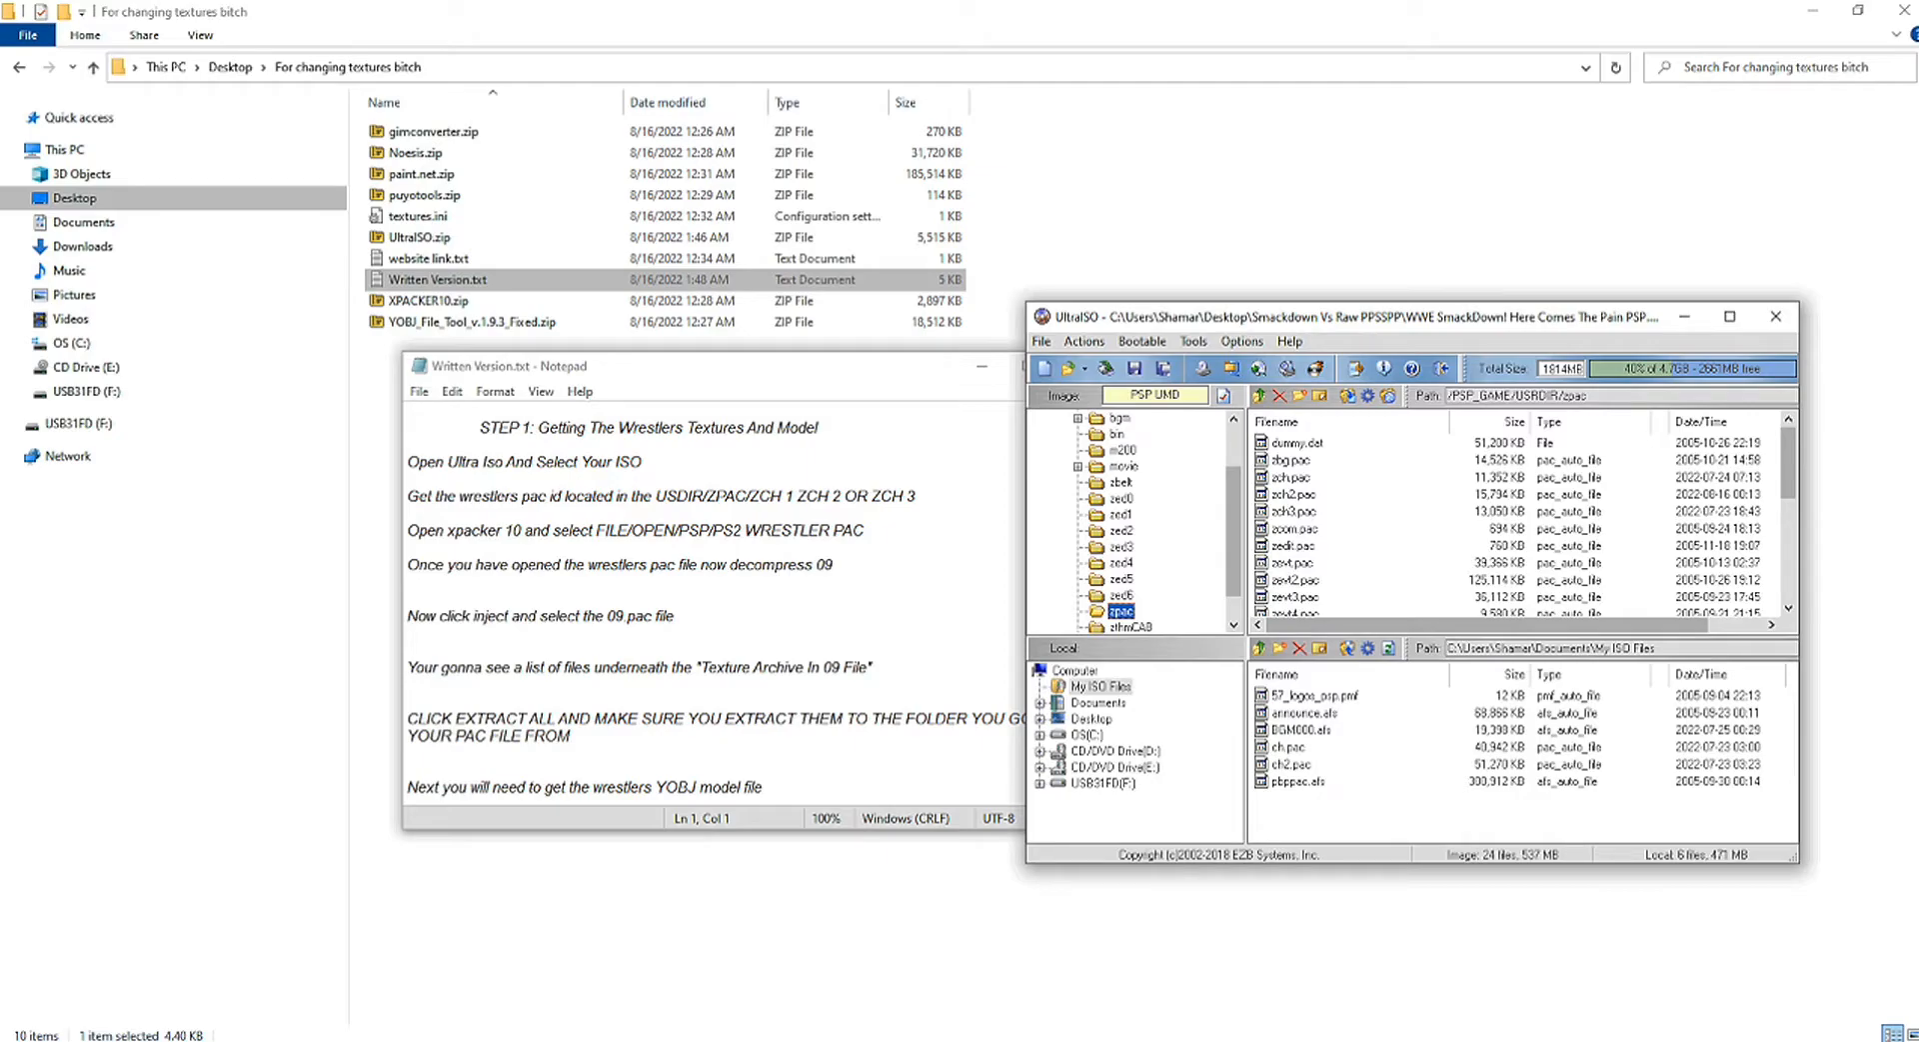
Step: Open zch3.pac from the image's zpac folder in PAC Editor and extract EMD3\6100.pac to the desktop's Randy Orton folder, replacing the existing file
click(1294, 512)
double_click(1294, 511)
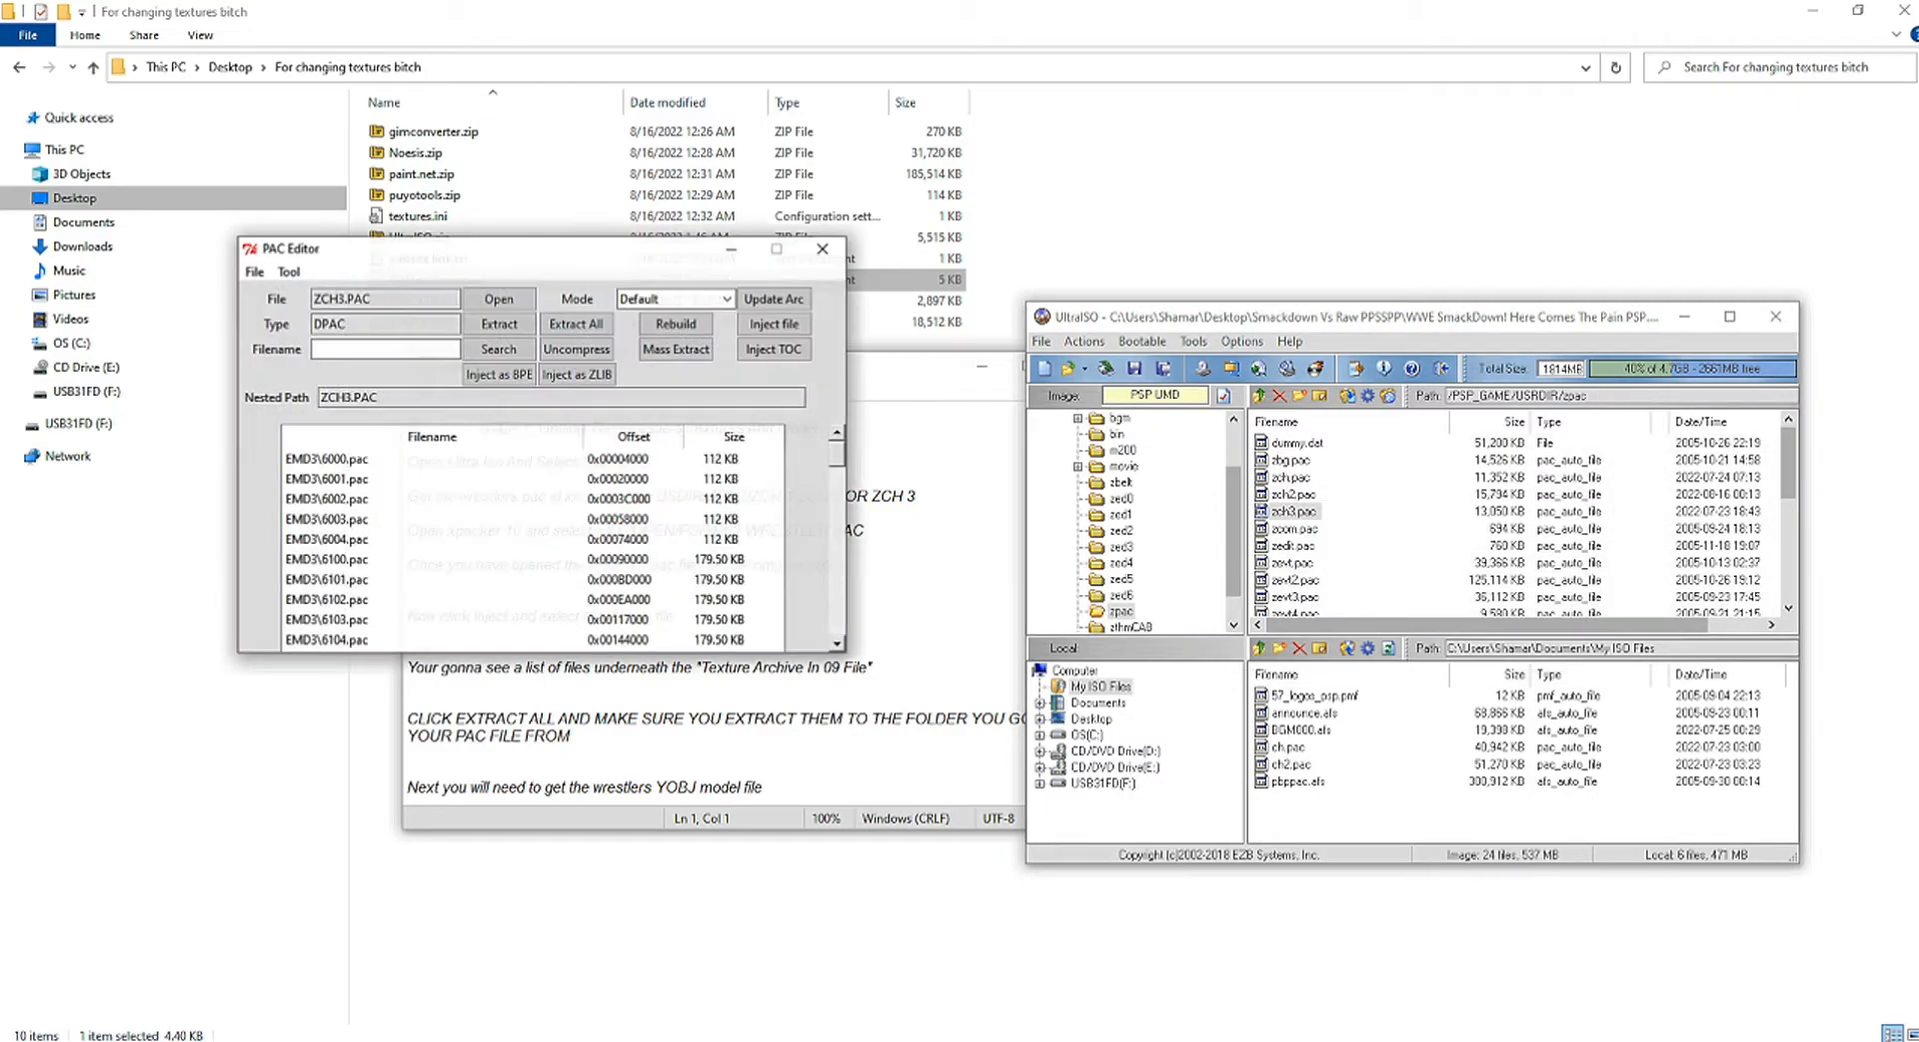
click(326, 559)
click(499, 323)
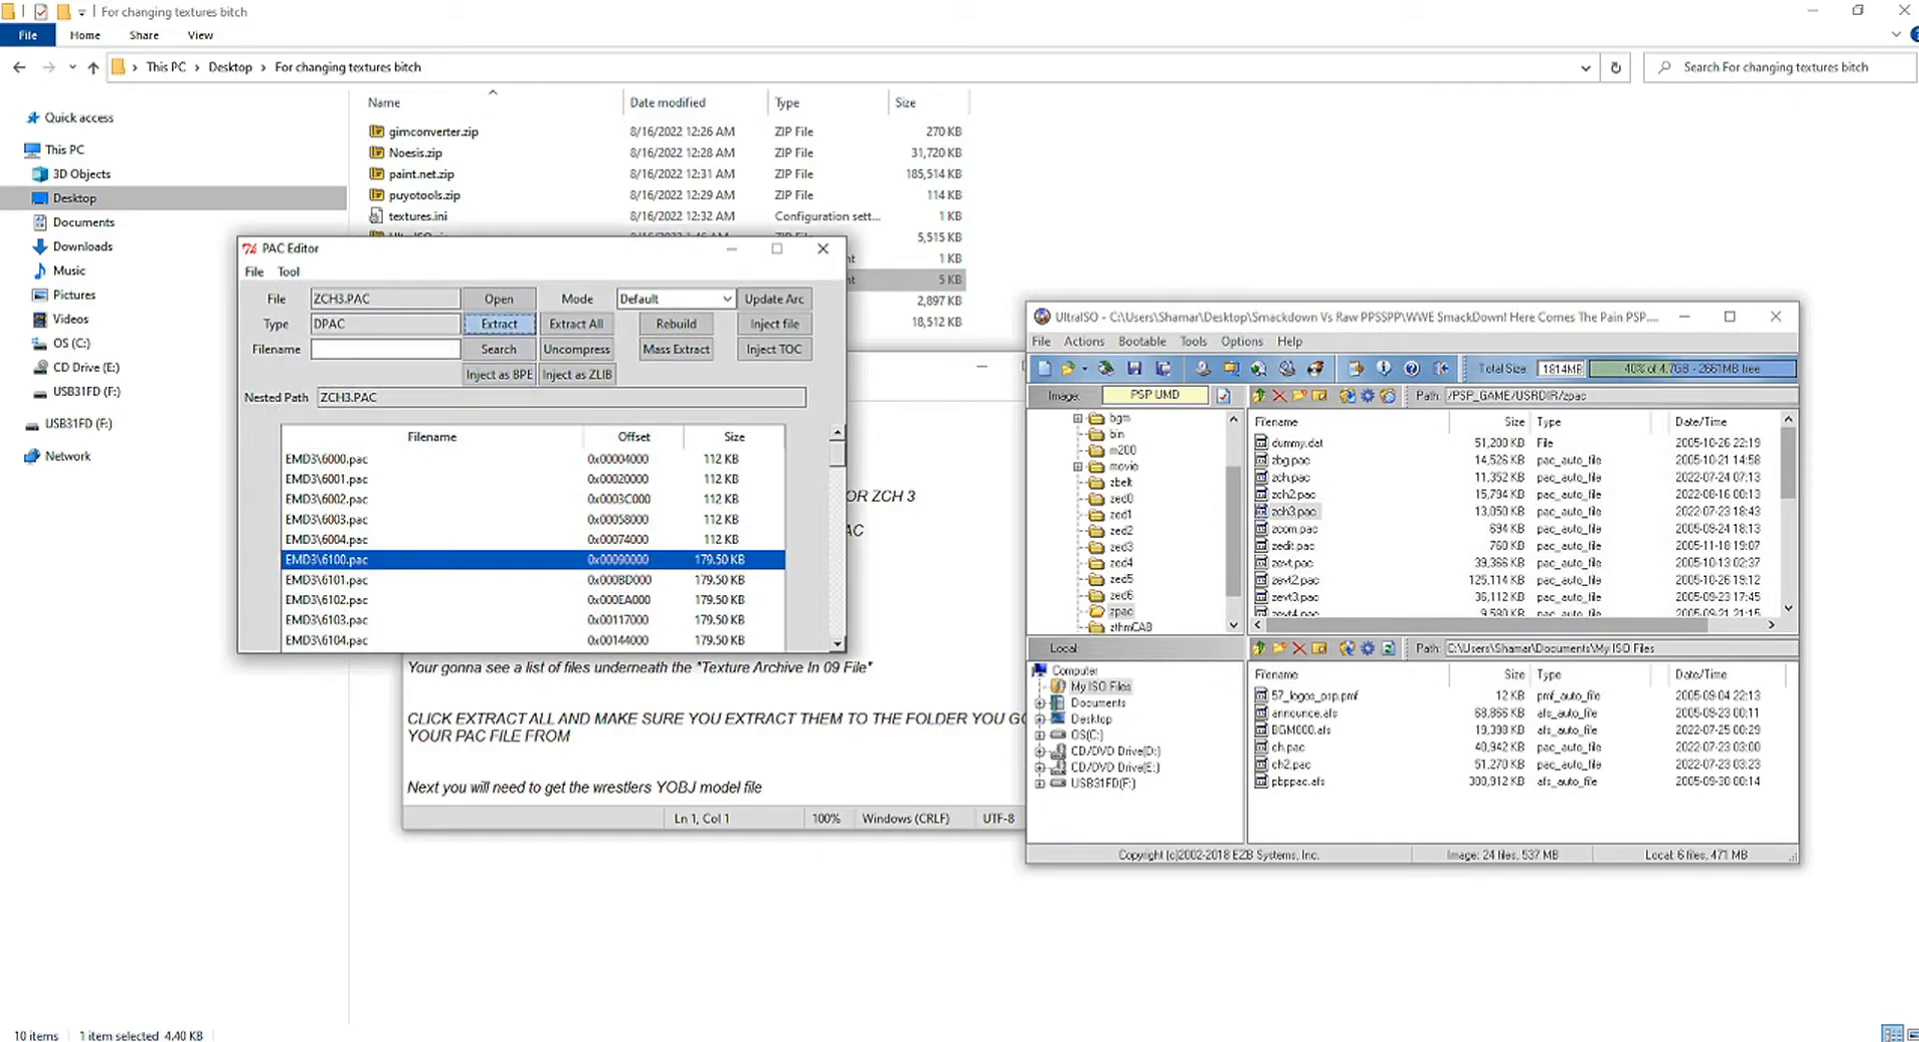
click(295, 430)
scroll(460, 399, down, 5)
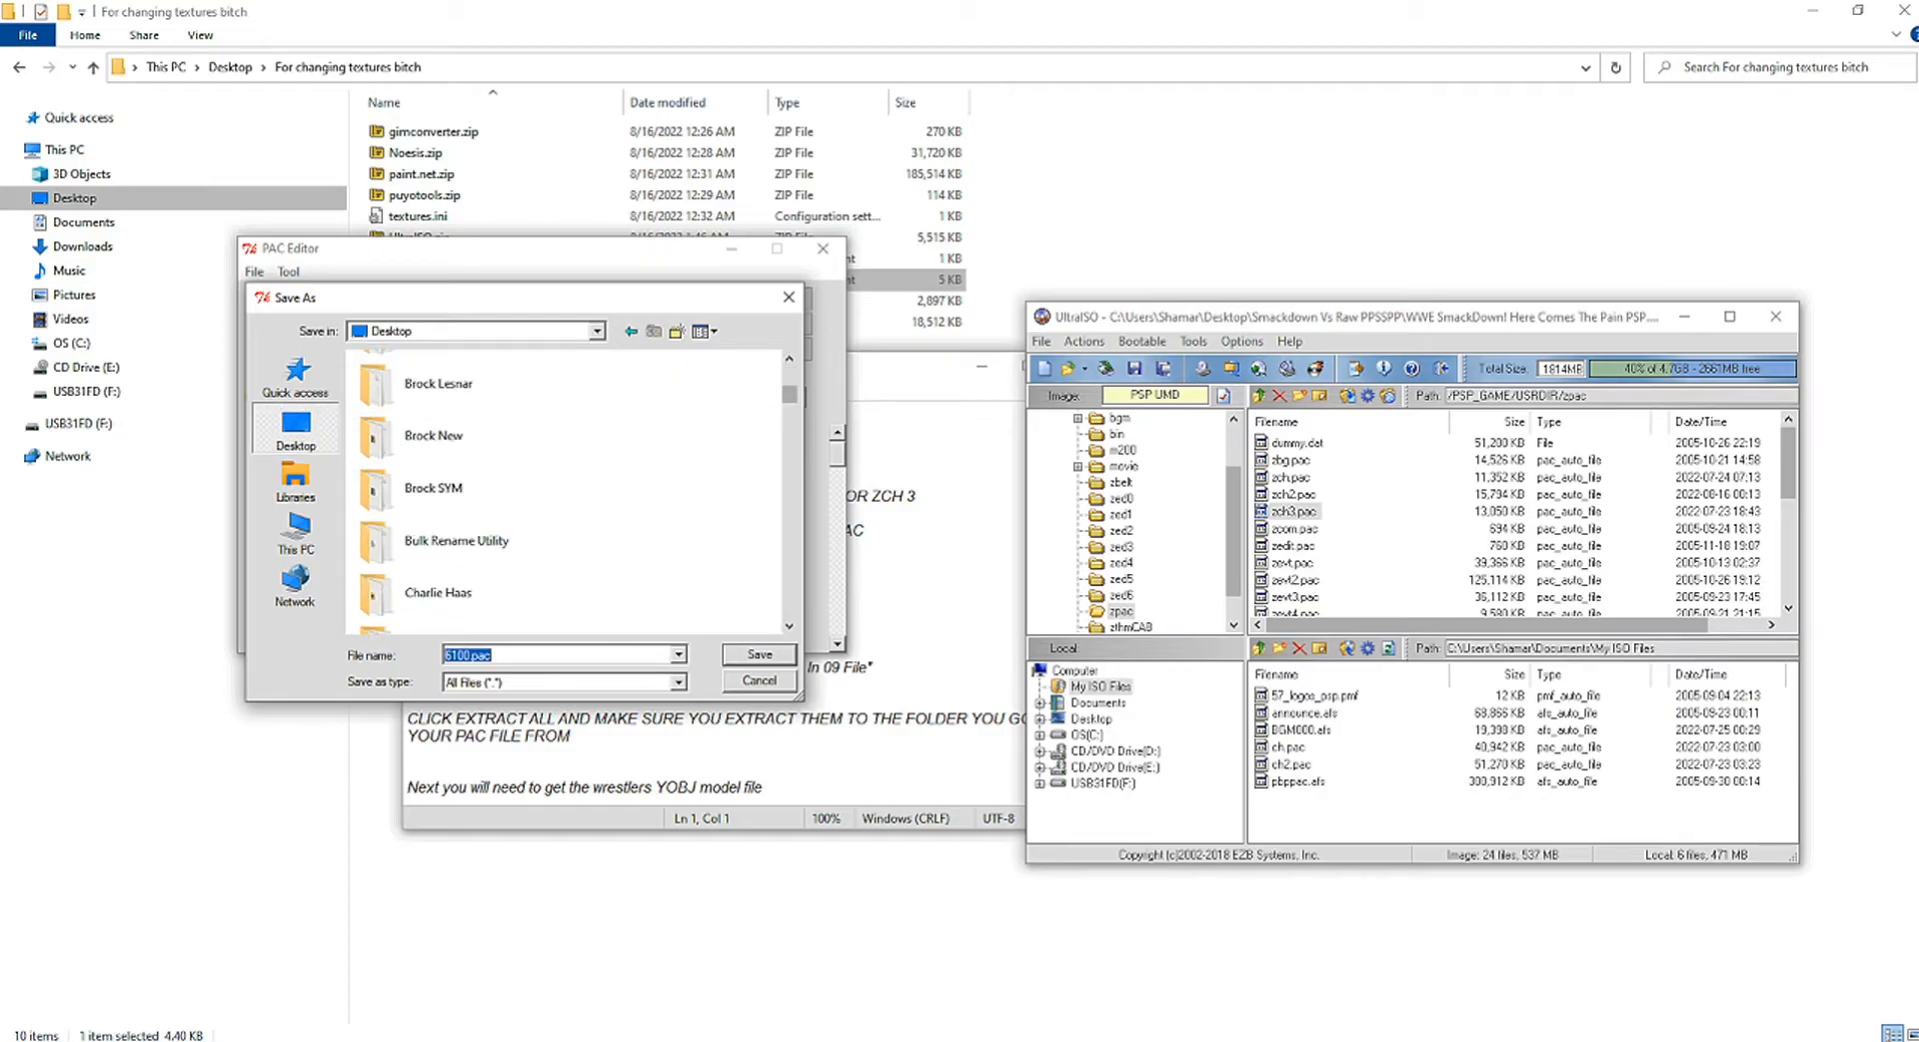
scroll(460, 499, down, 6)
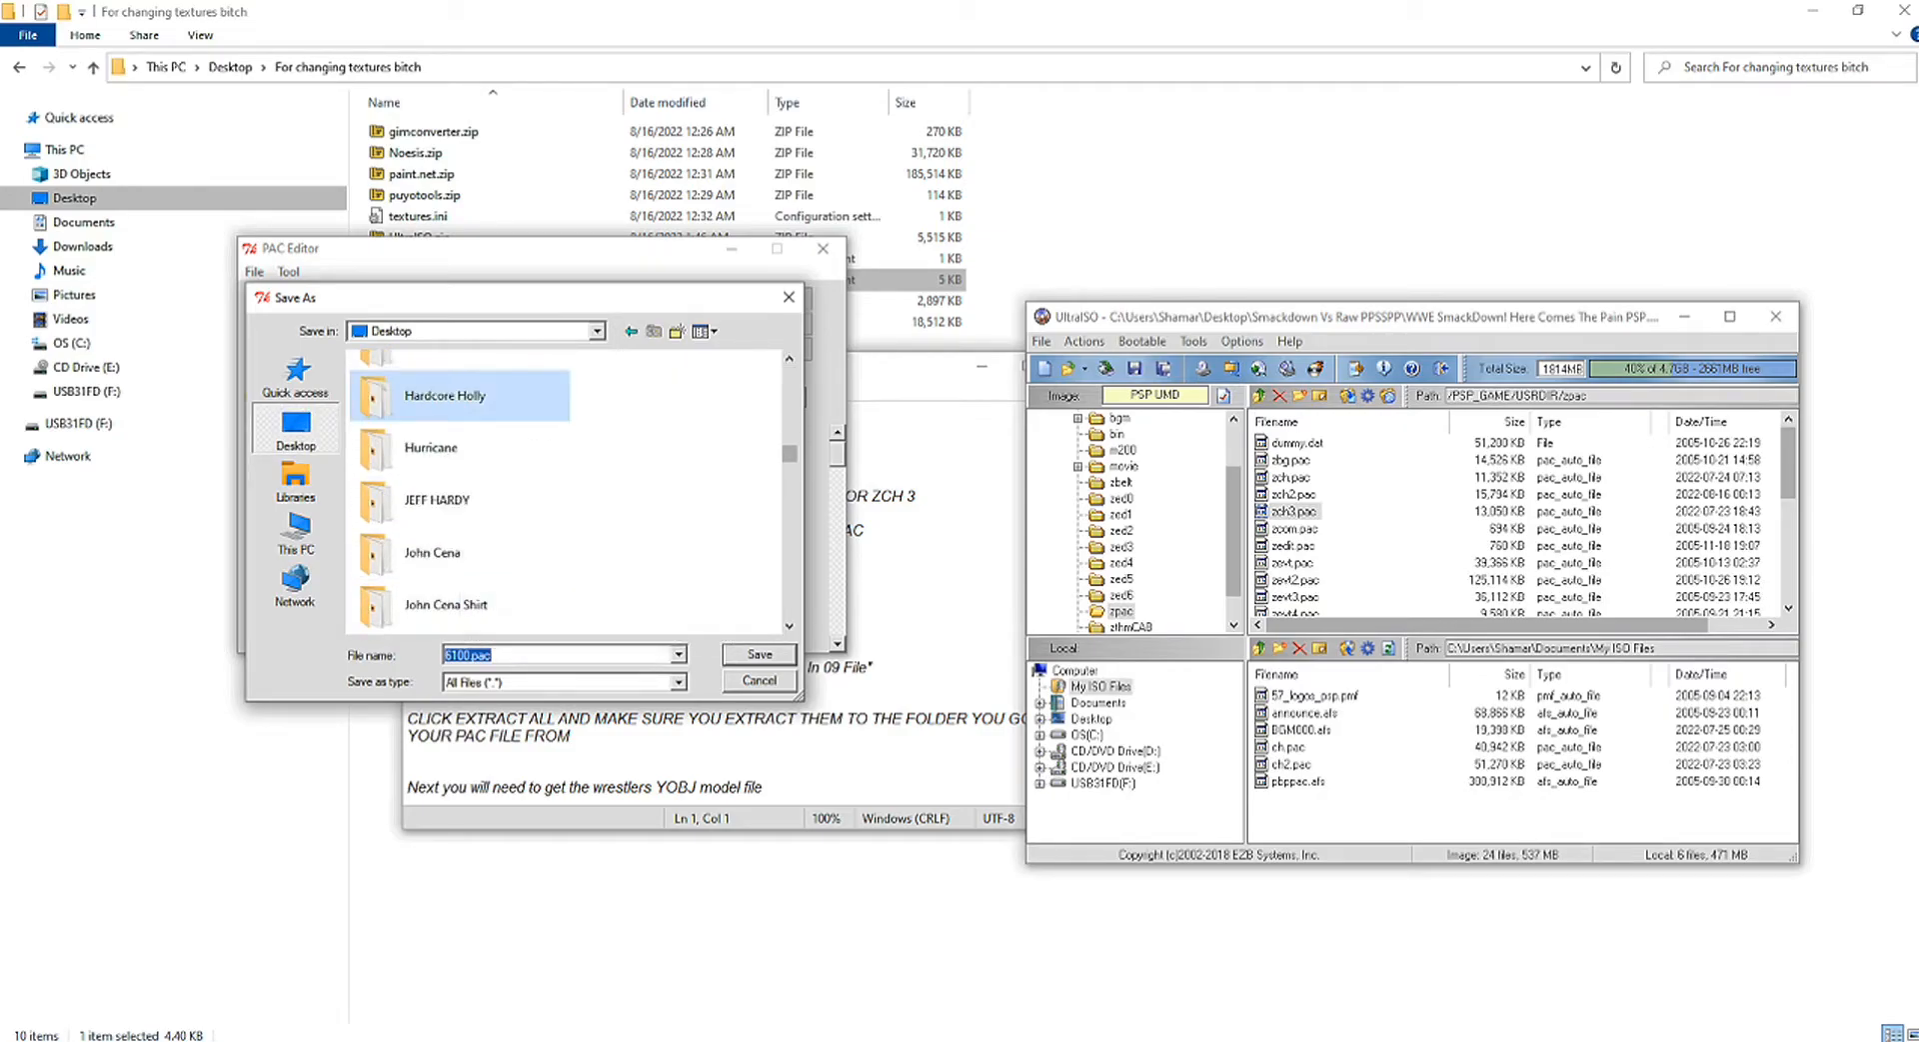
double_click(435, 508)
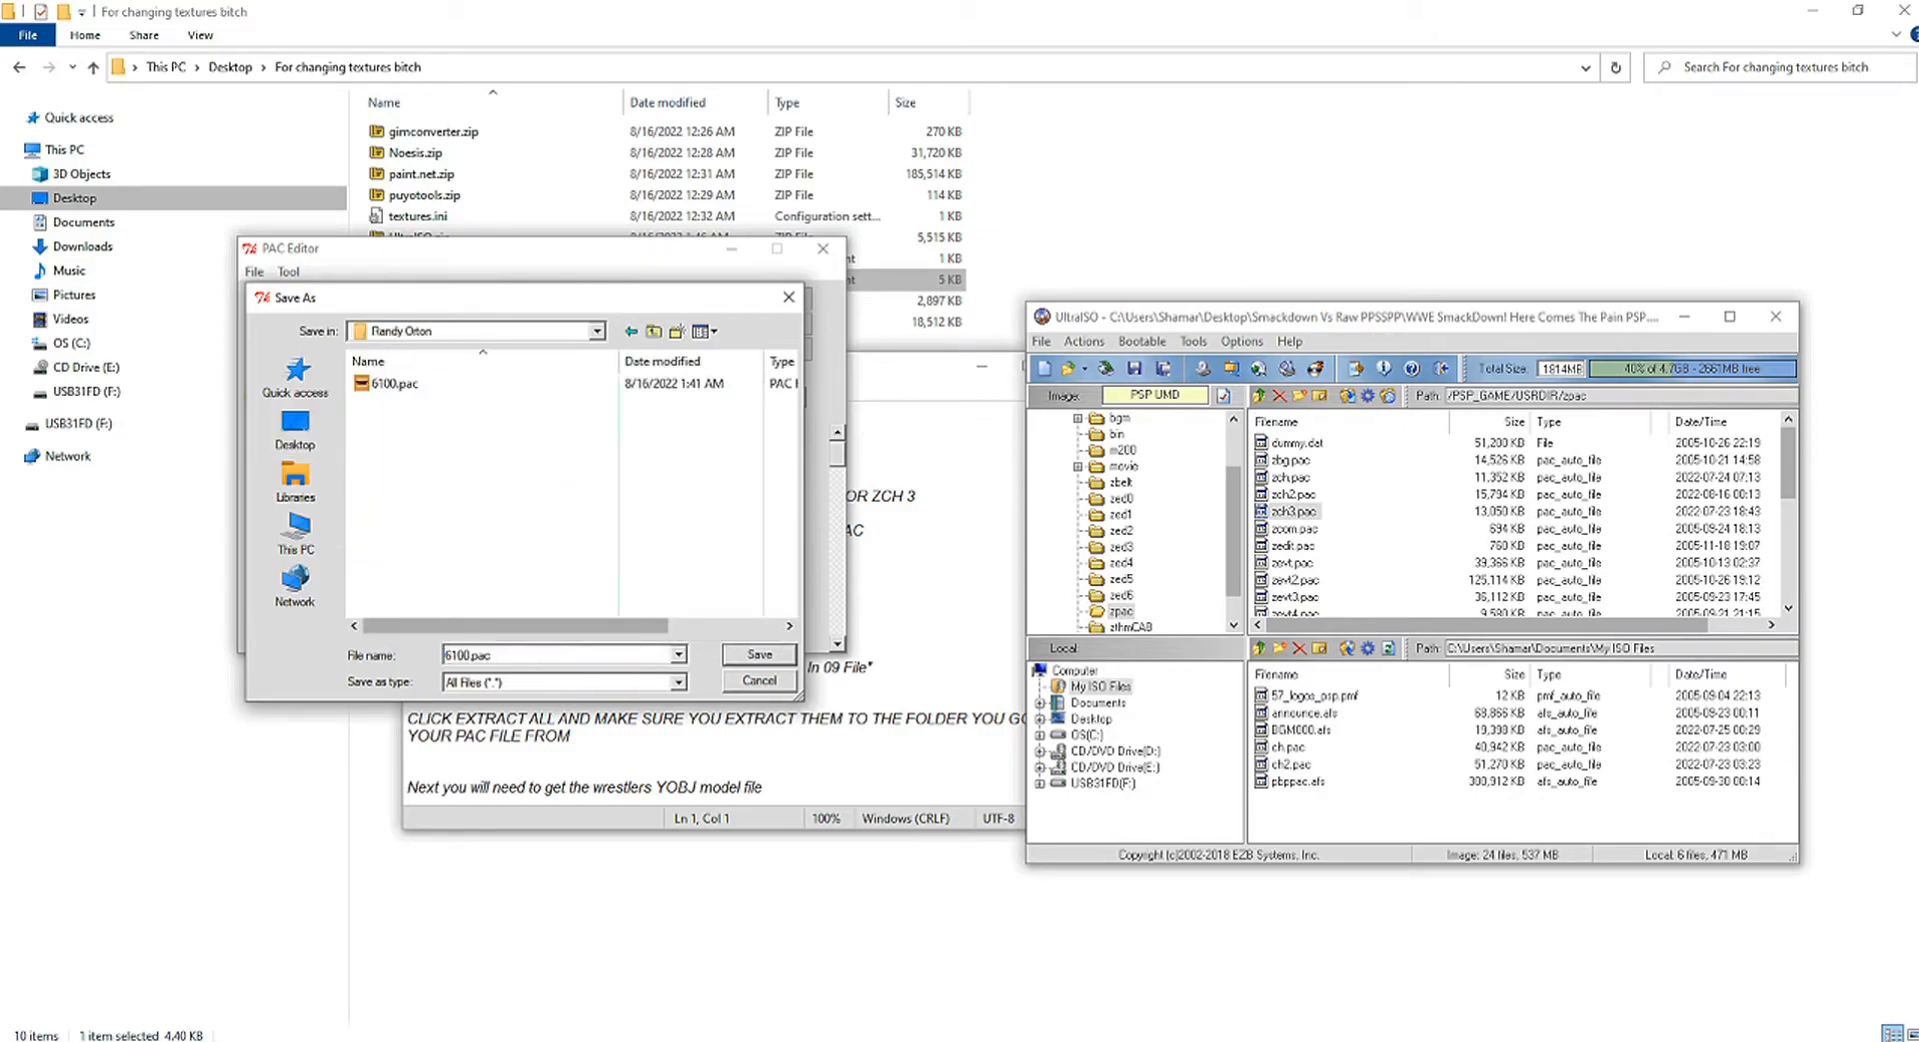
click(760, 654)
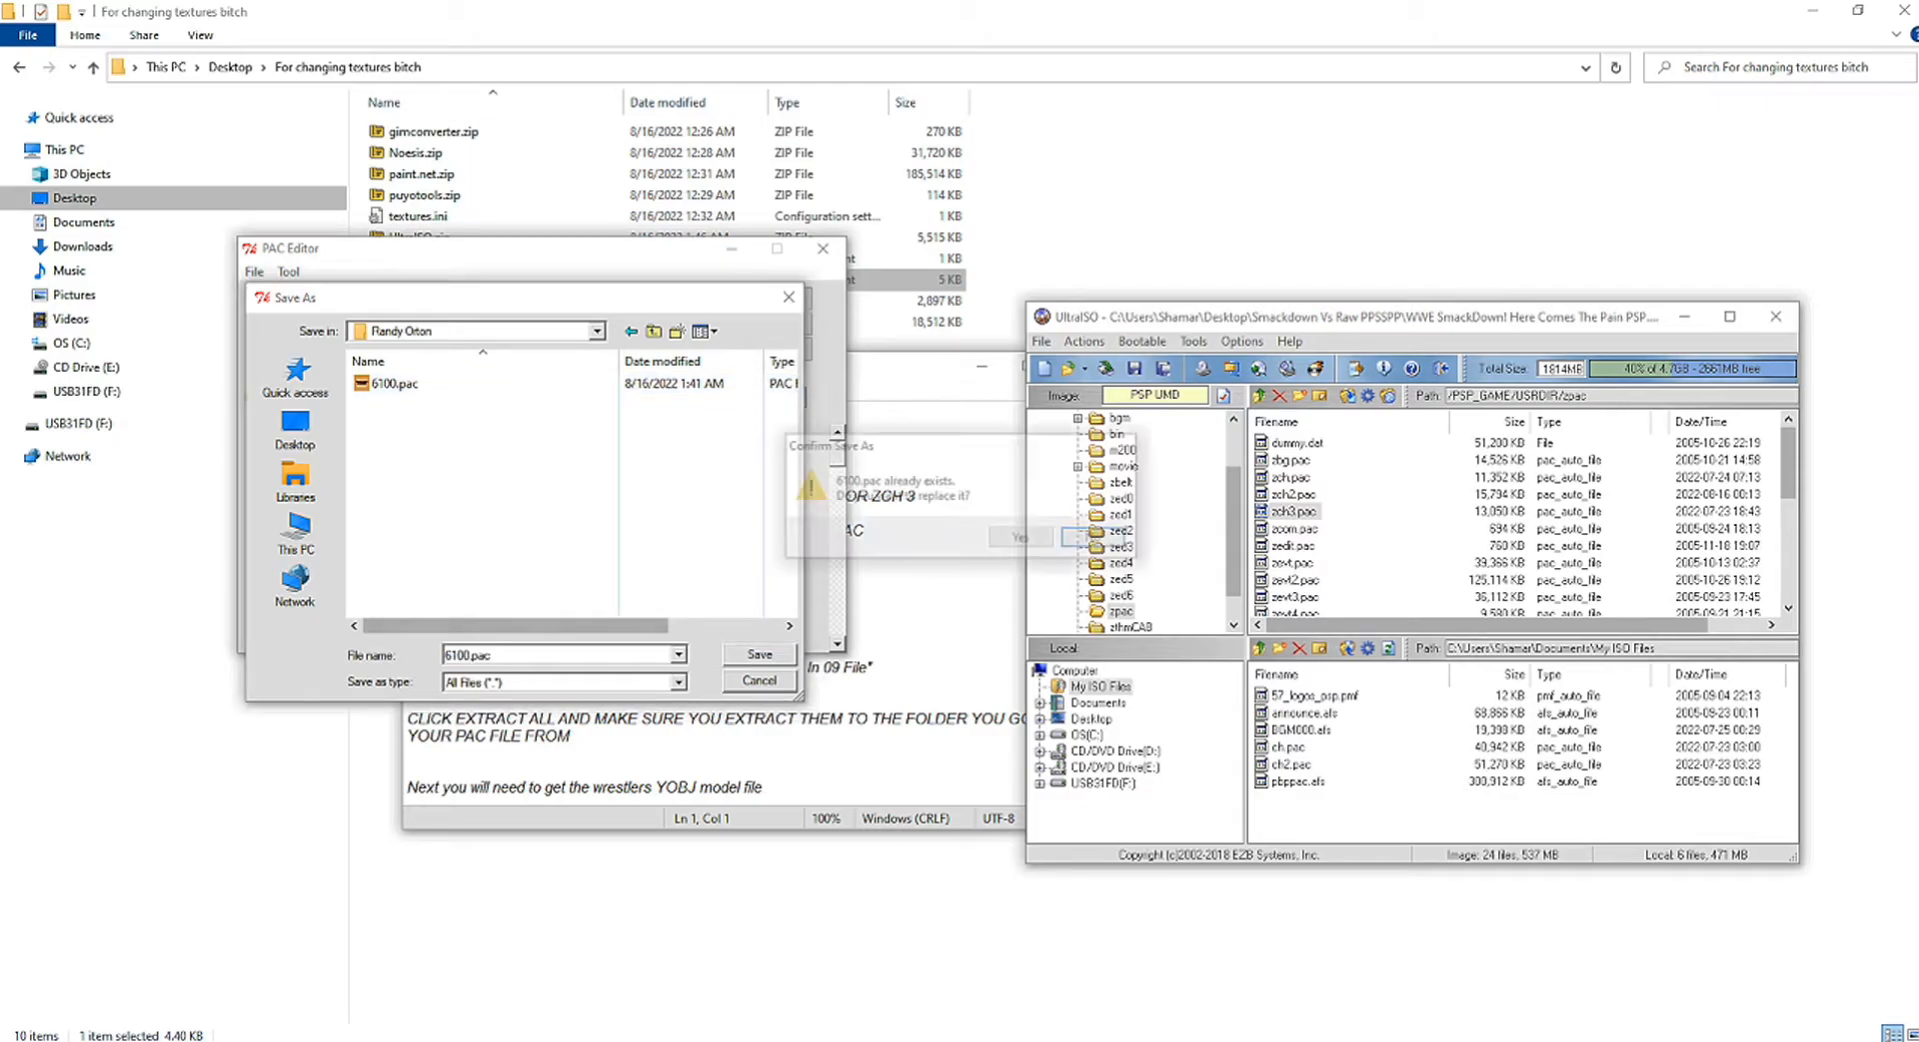
click(1019, 538)
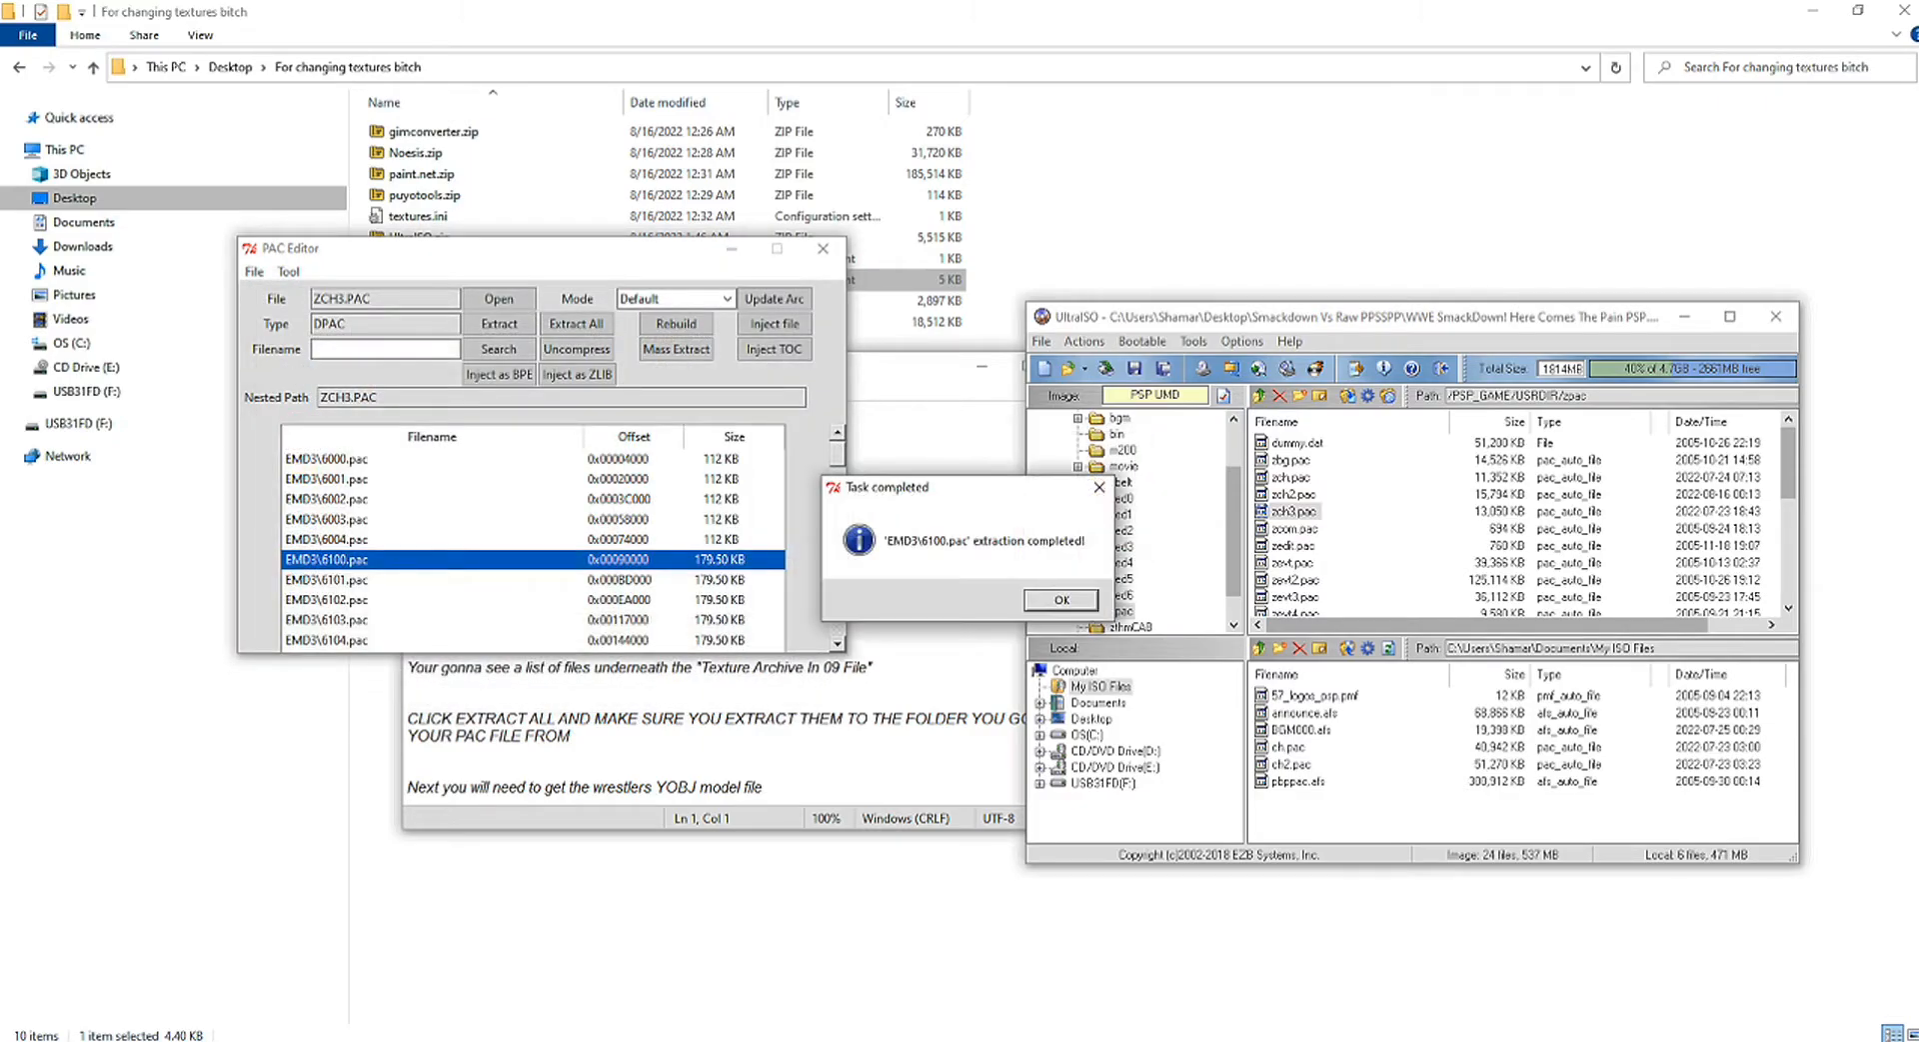
click(1061, 599)
click(822, 248)
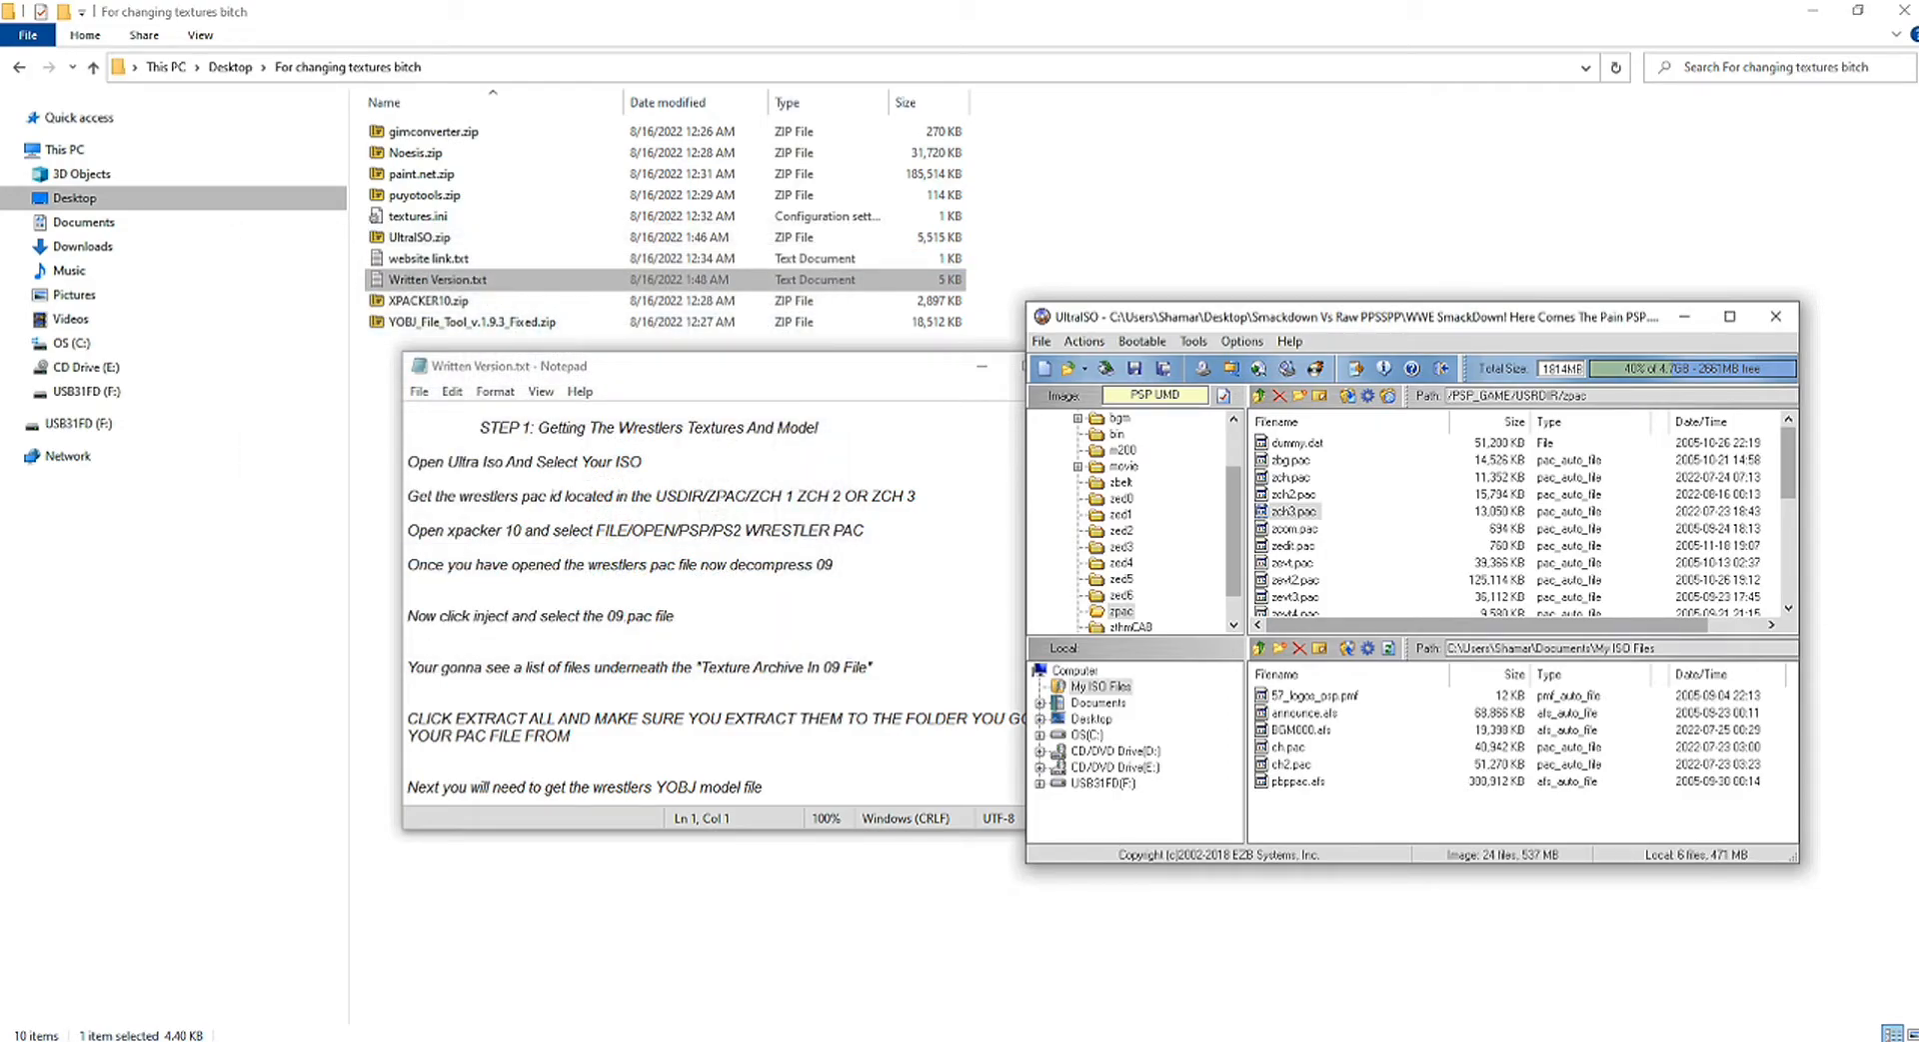
Step: Switch to X-Packer and open 6100.pac from the Randy Orton folder as a PS2/PSP Wrestler Pac
key(alt+Tab)
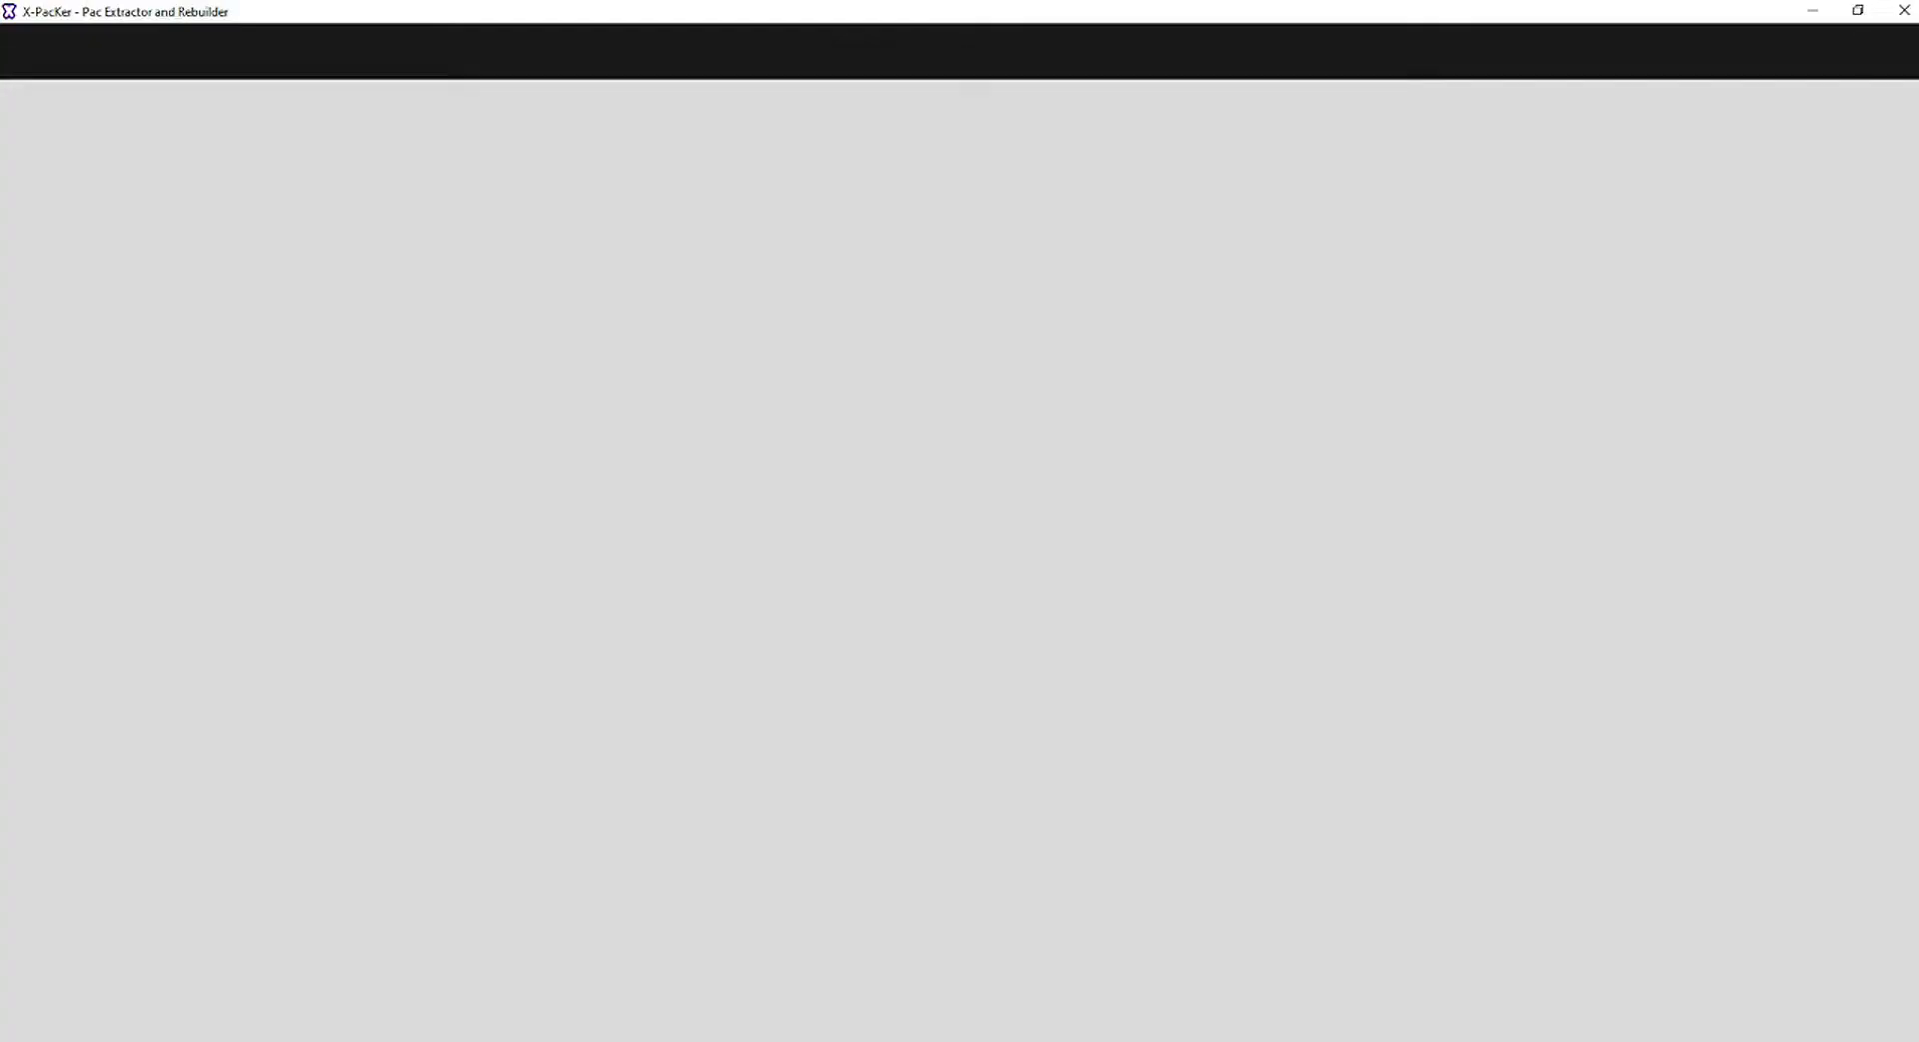
key(alt+f)
key(Escape)
key(Down)
key(Right)
key(Down)
key(Down)
key(Down)
key(Down)
key(Down)
key(Down)
key(Down)
key(Down)
key(Down)
key(Down)
key(Down)
key(Down)
key(Down)
key(Down)
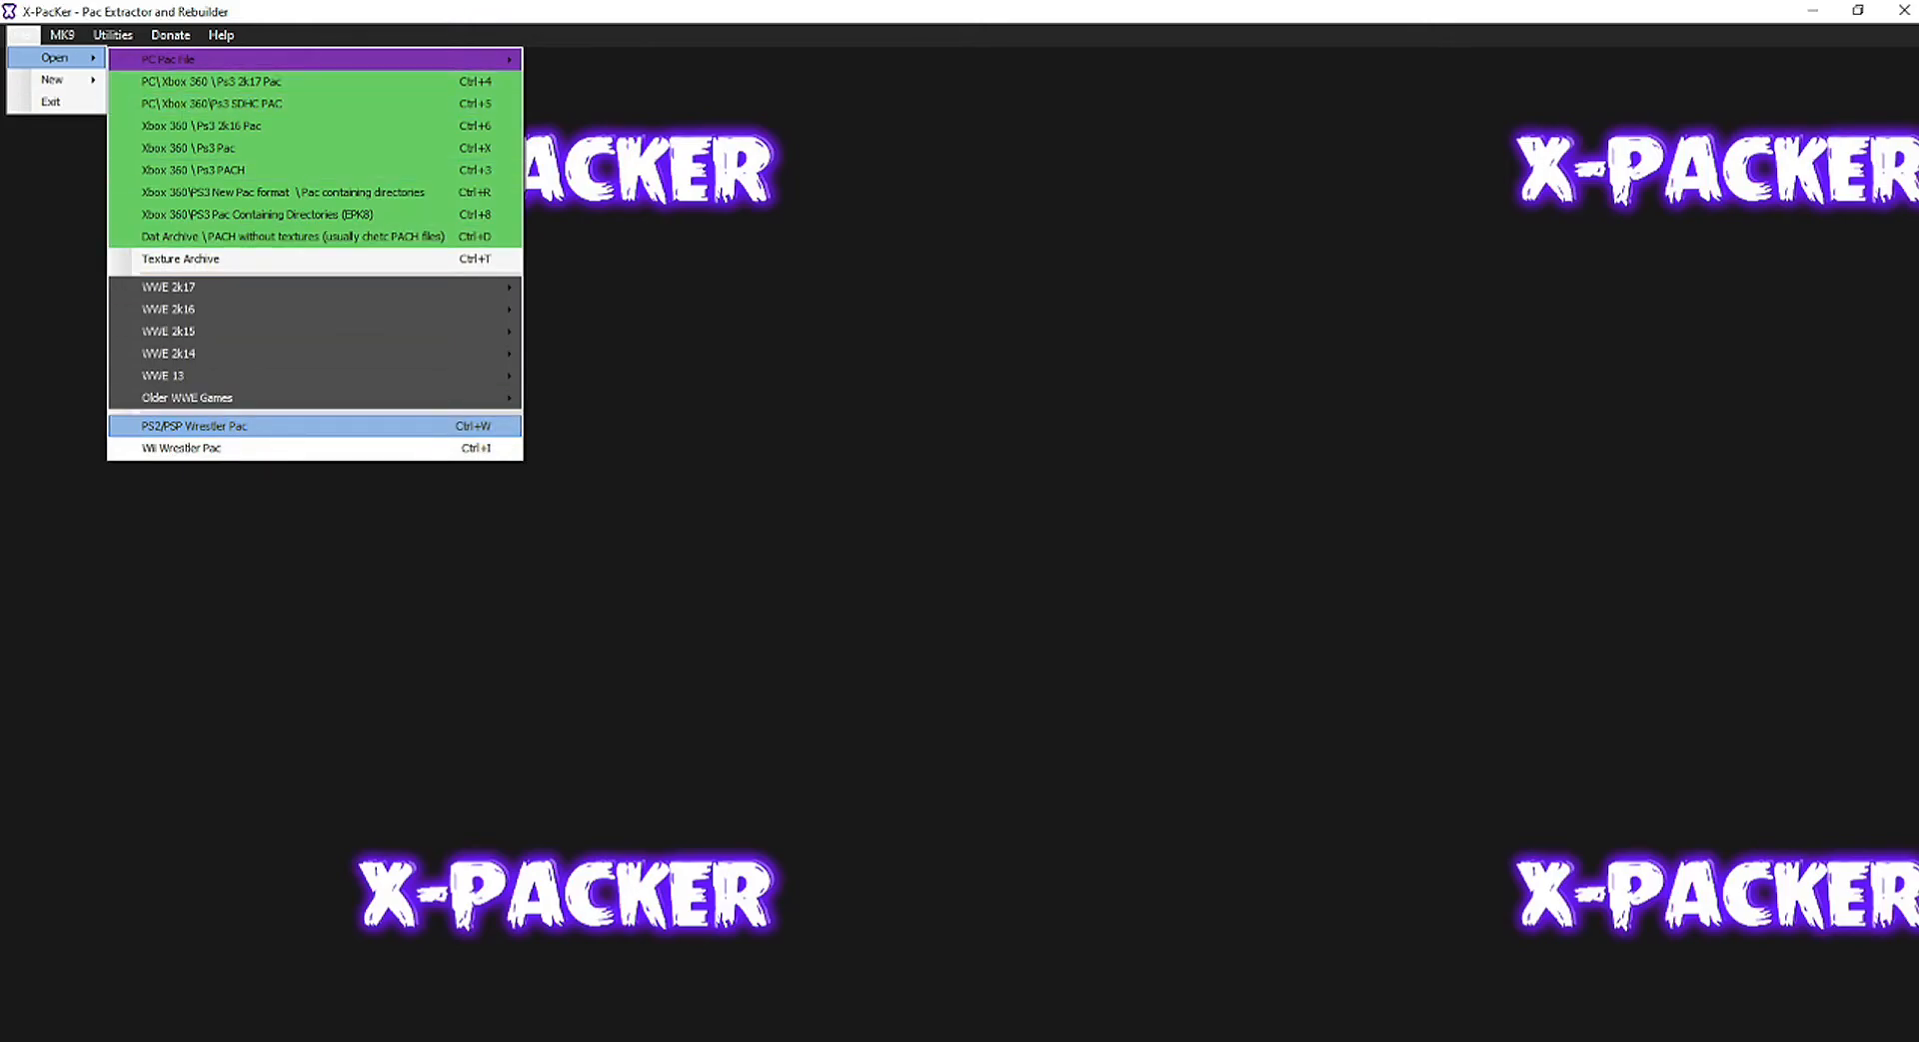
key(Return)
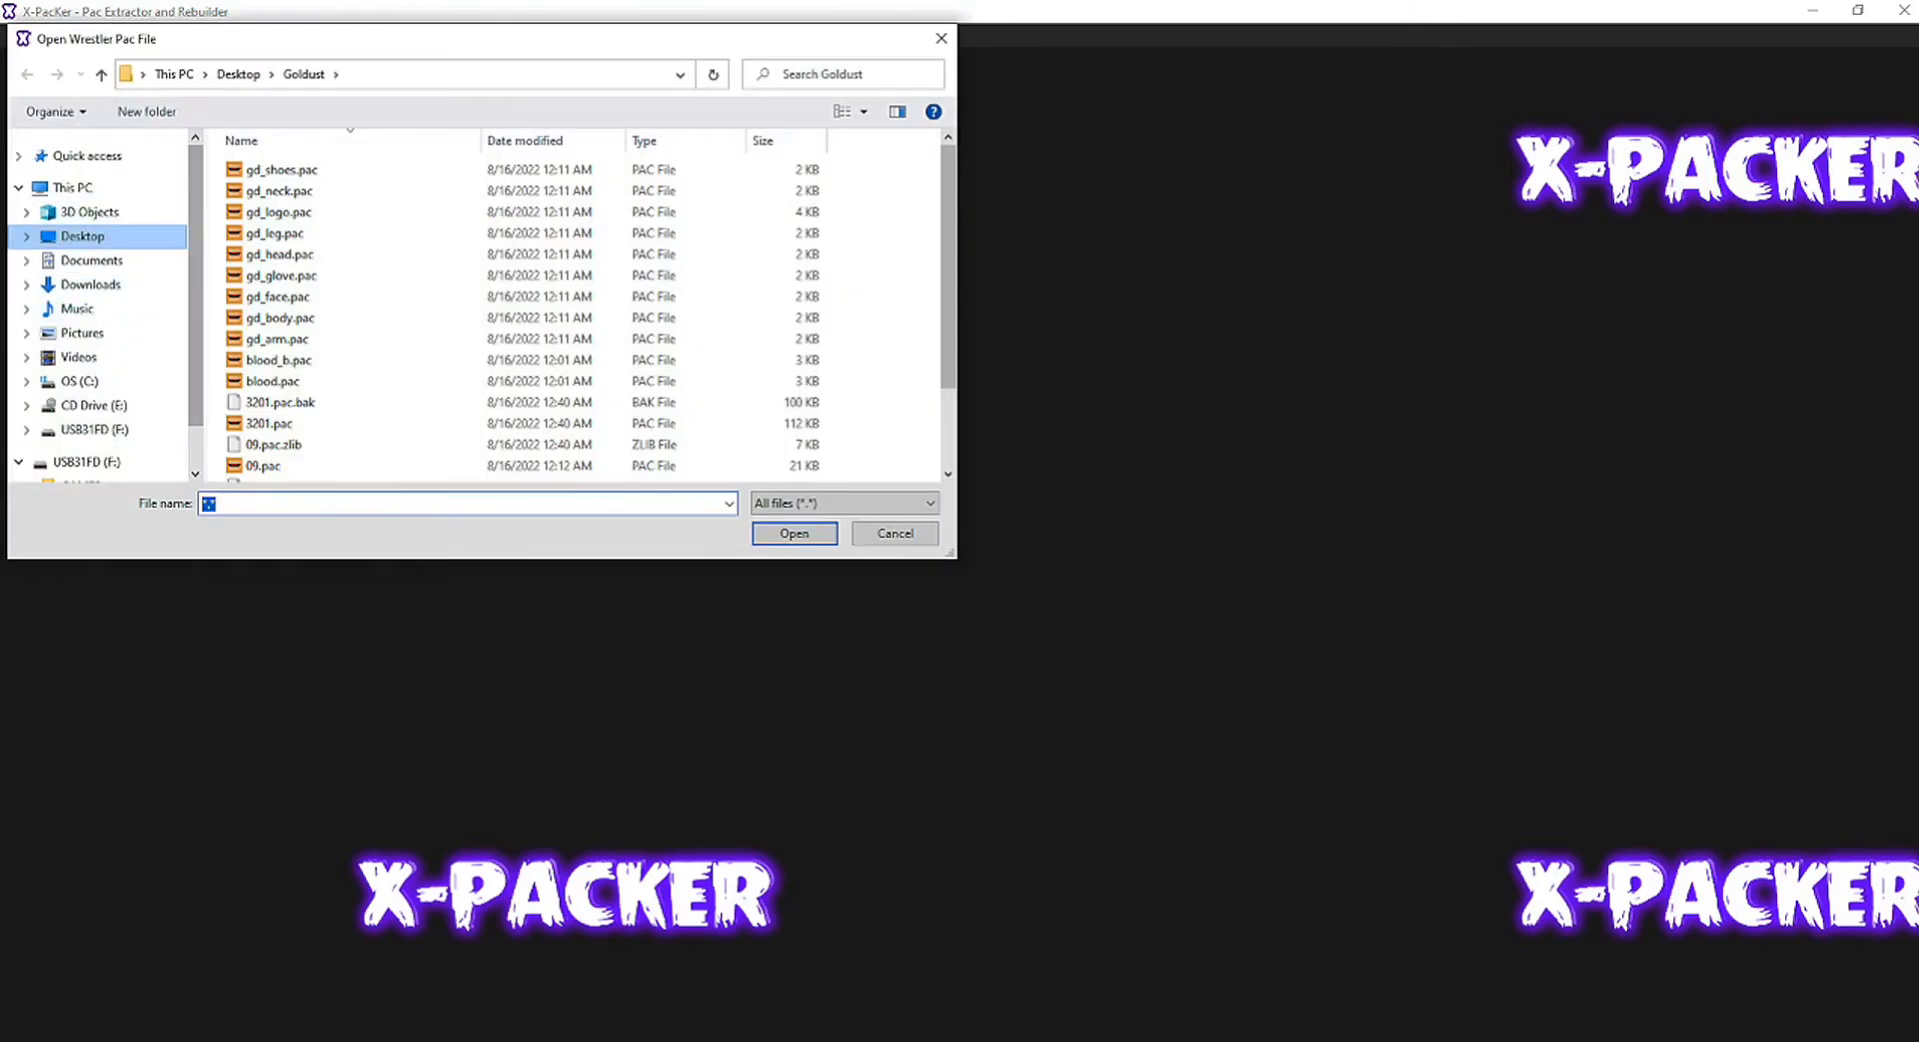
scroll(533, 415, down, 1)
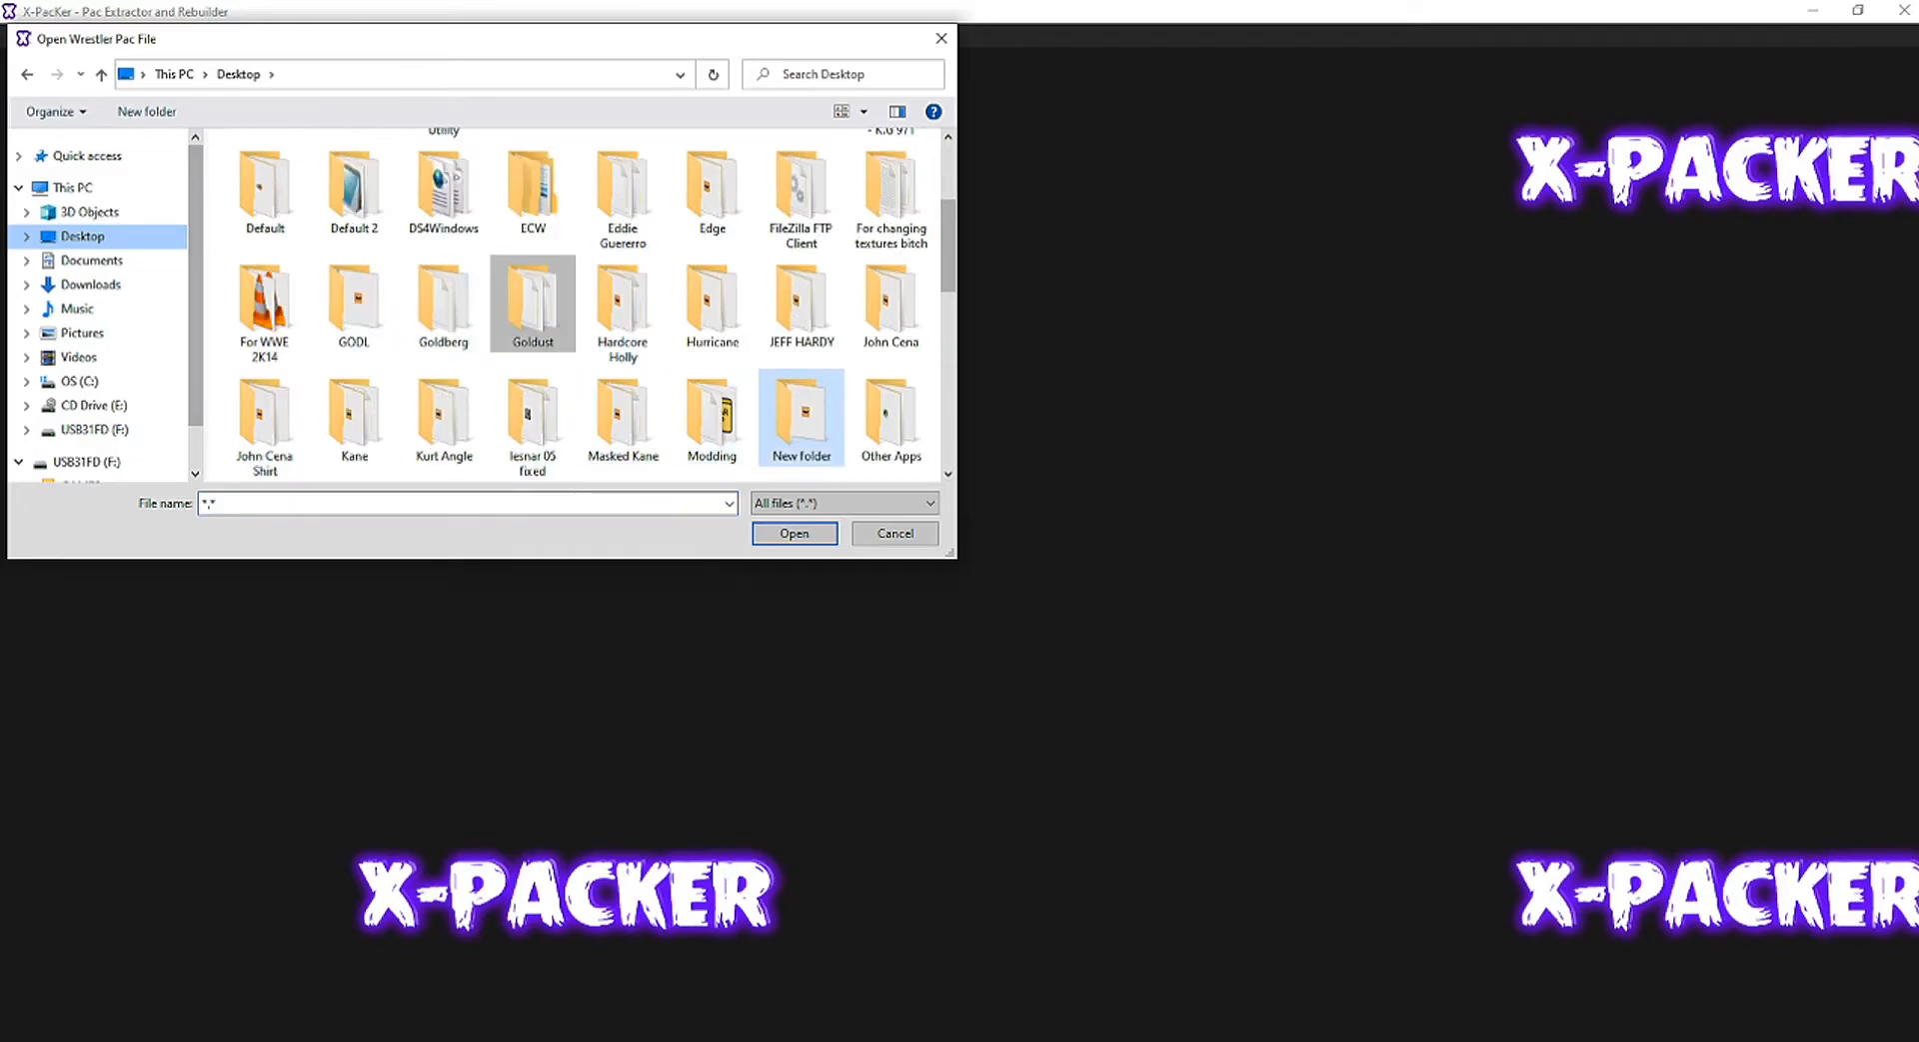
scroll(355, 415, down, 1)
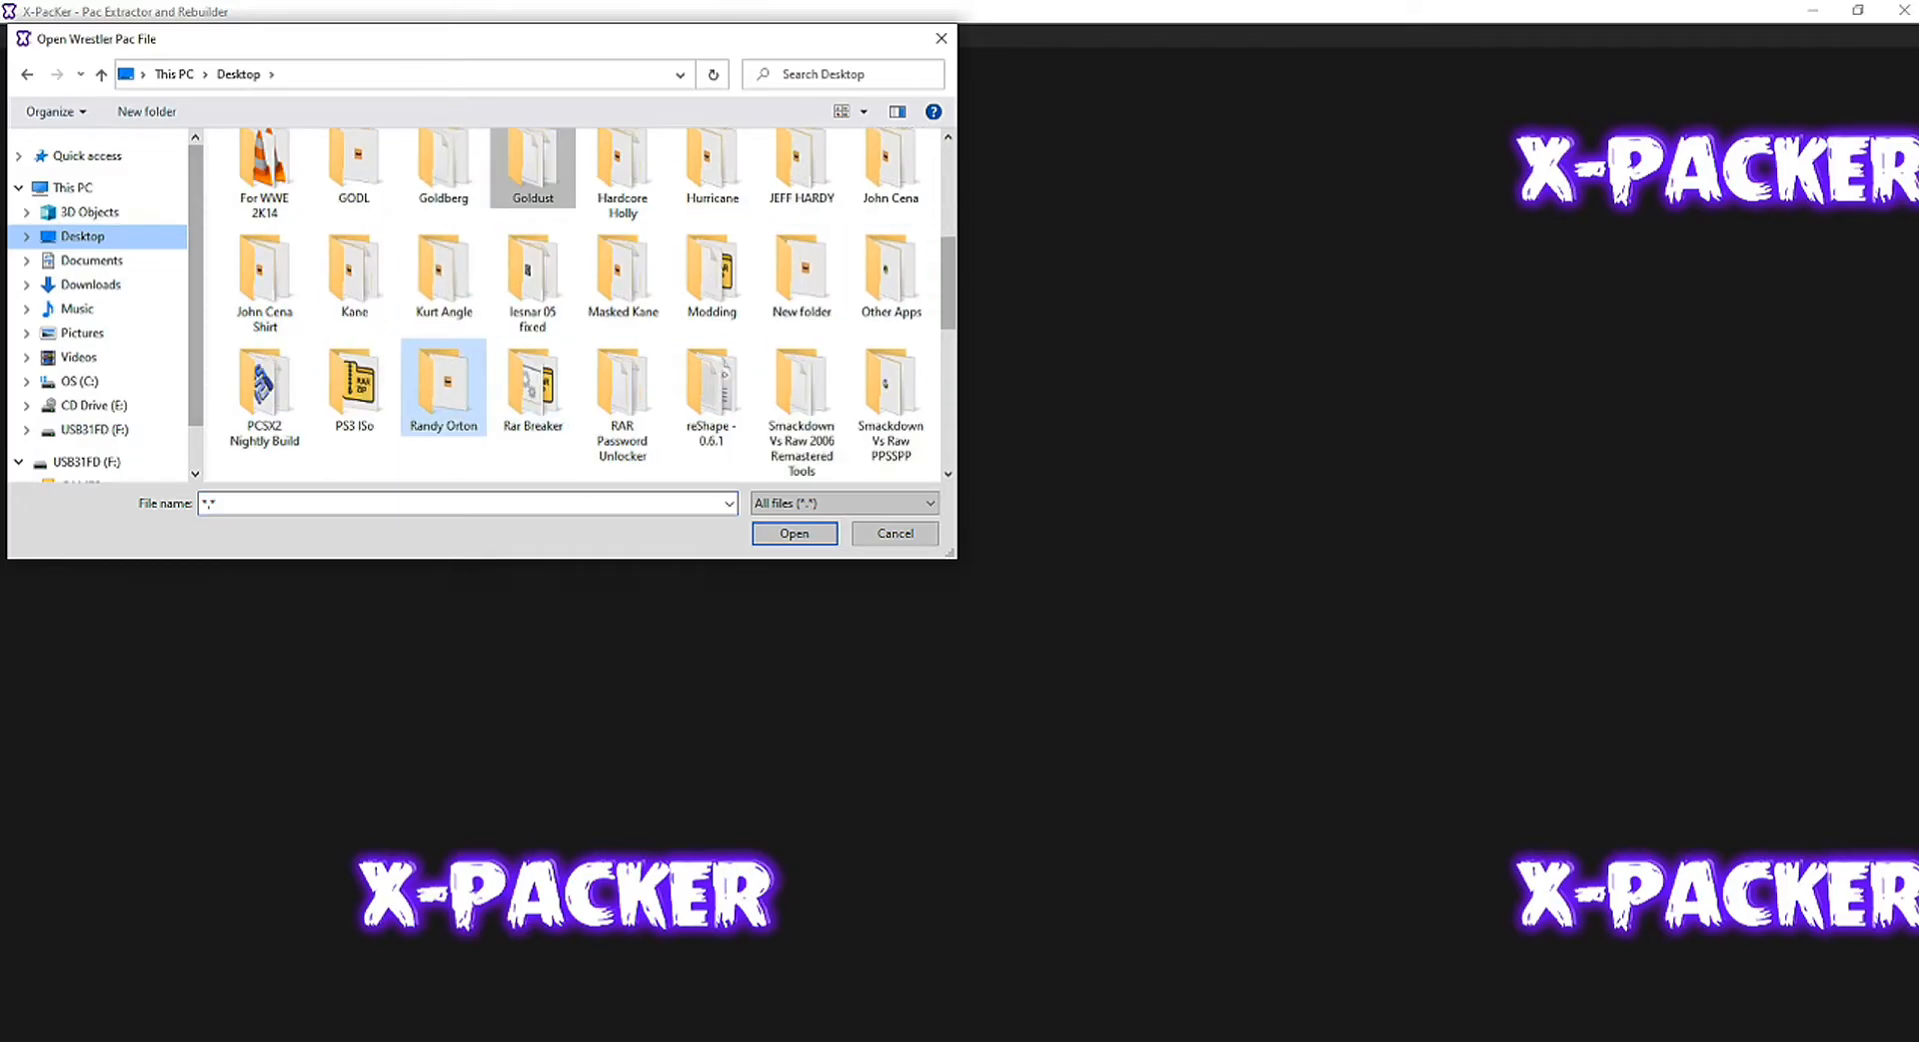
double_click(444, 415)
double_click(269, 169)
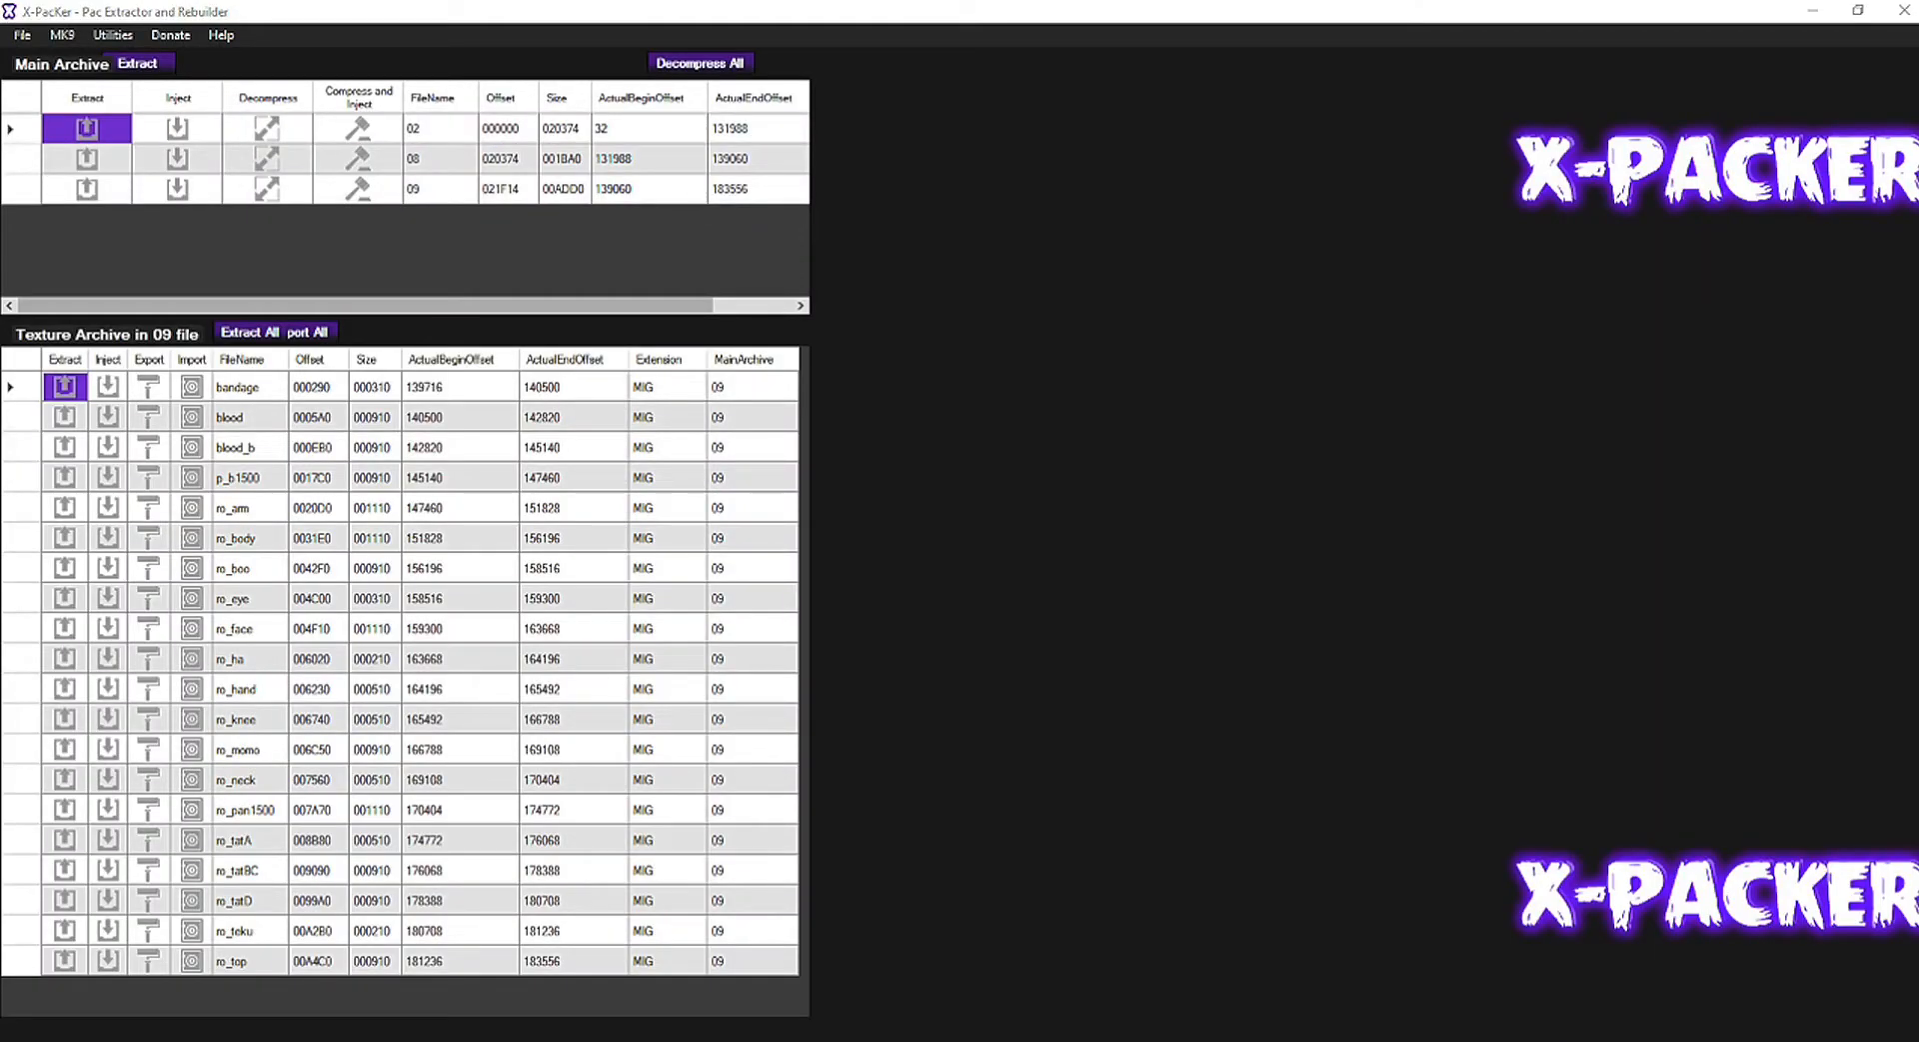
Step: Try to decompress the 09 file in the main archive and to inject a 09.pac file into it
key(alt+Tab)
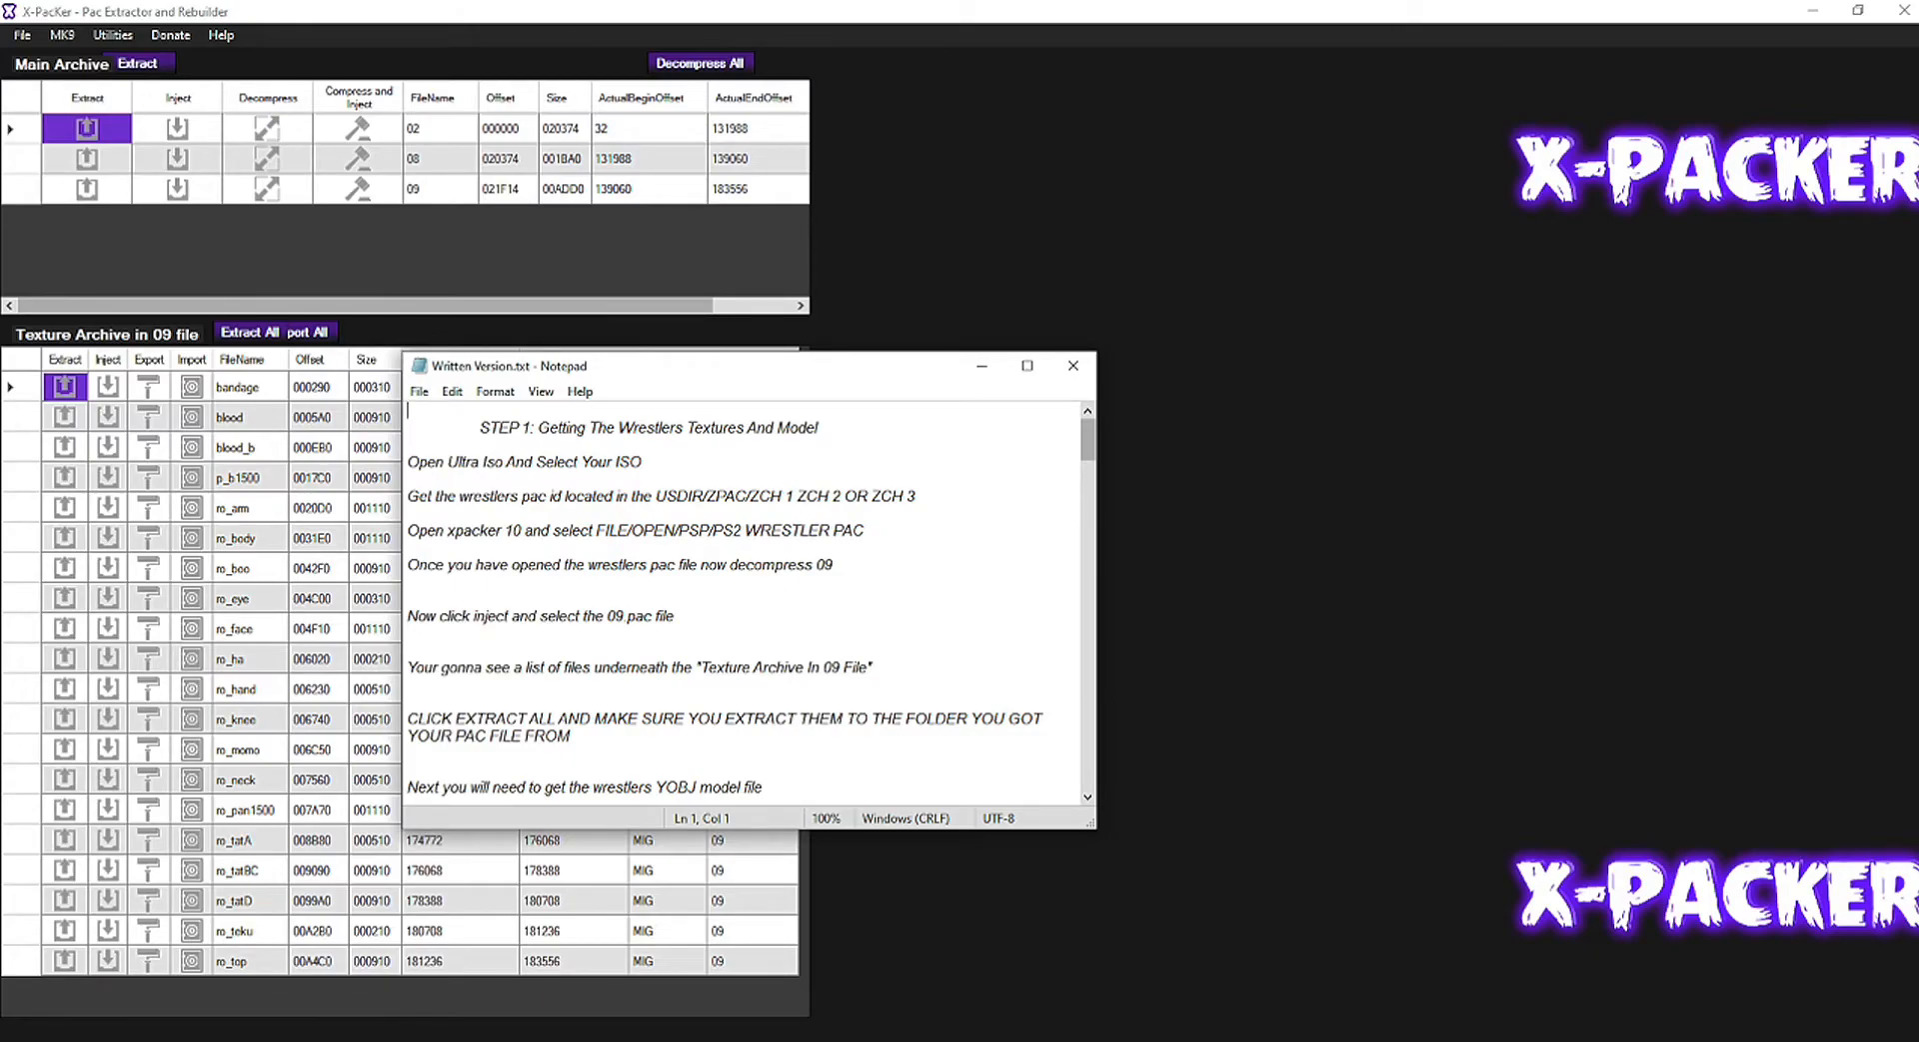
click(266, 188)
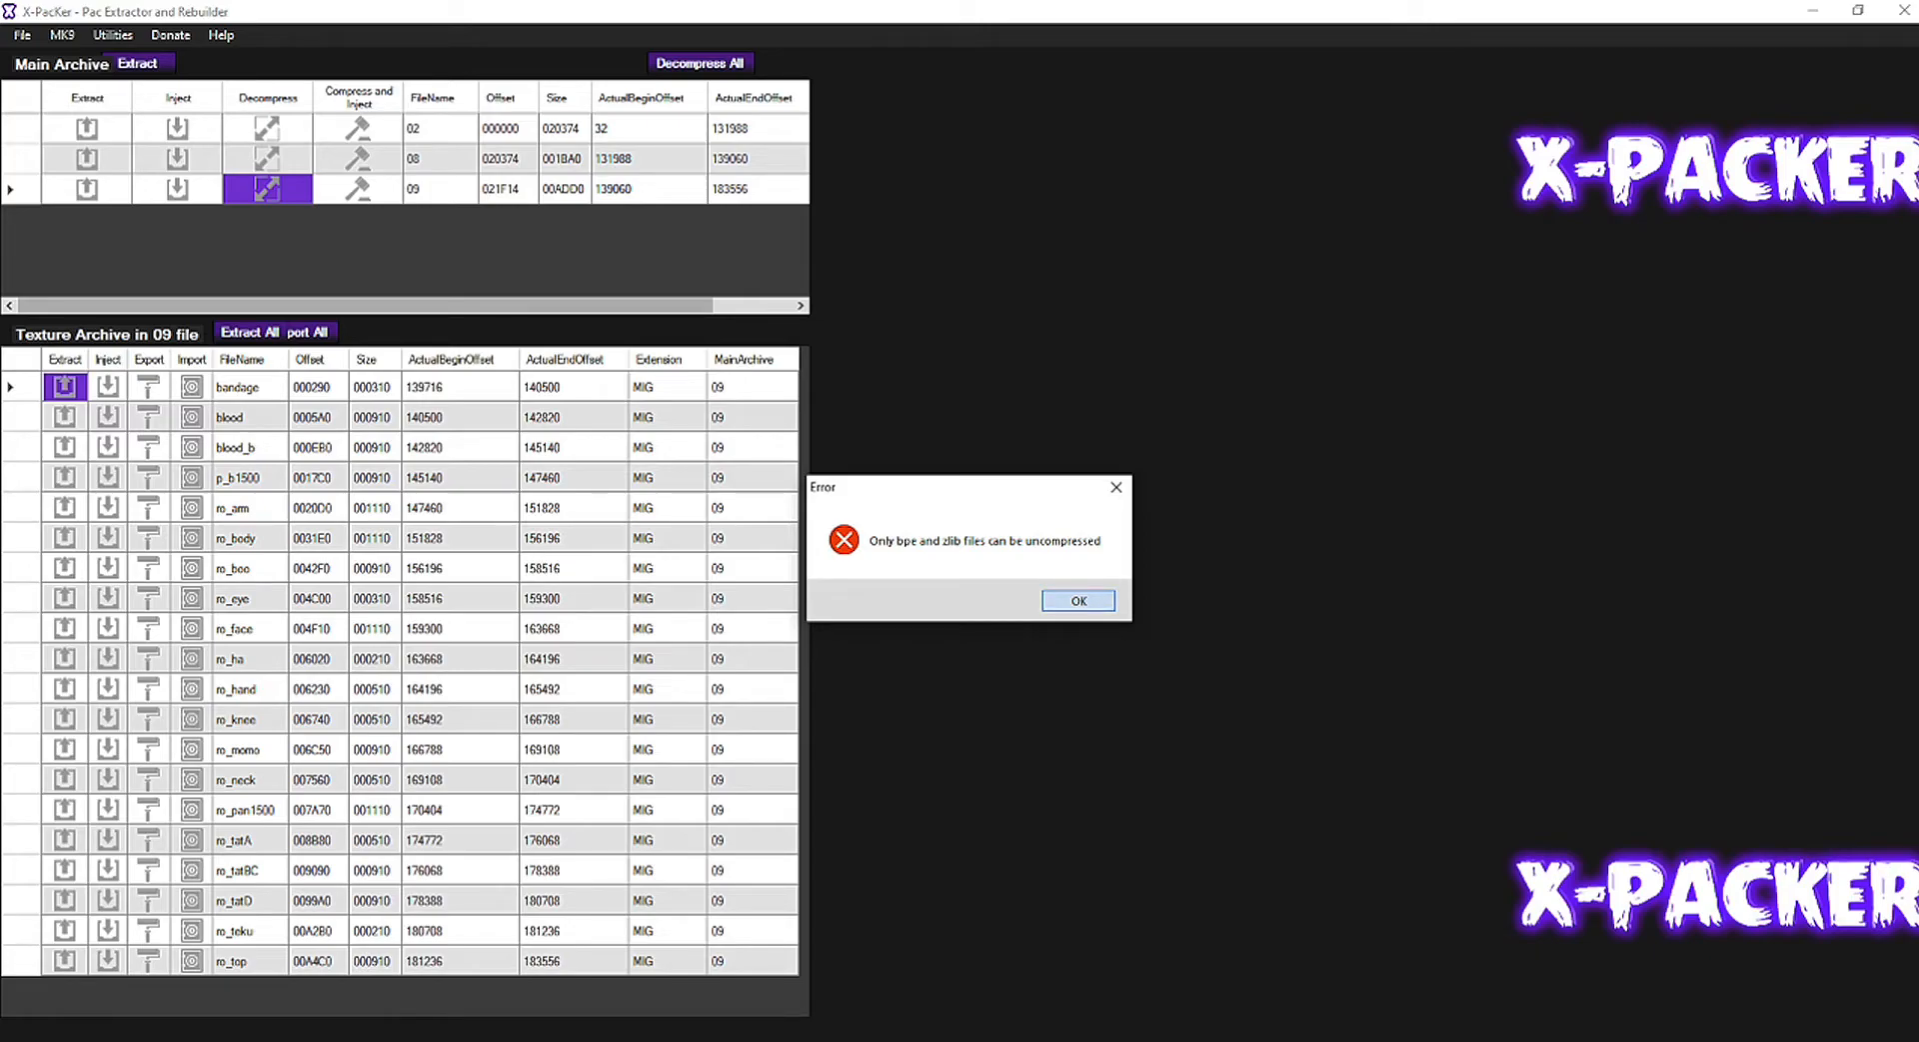
key(Return)
click(177, 188)
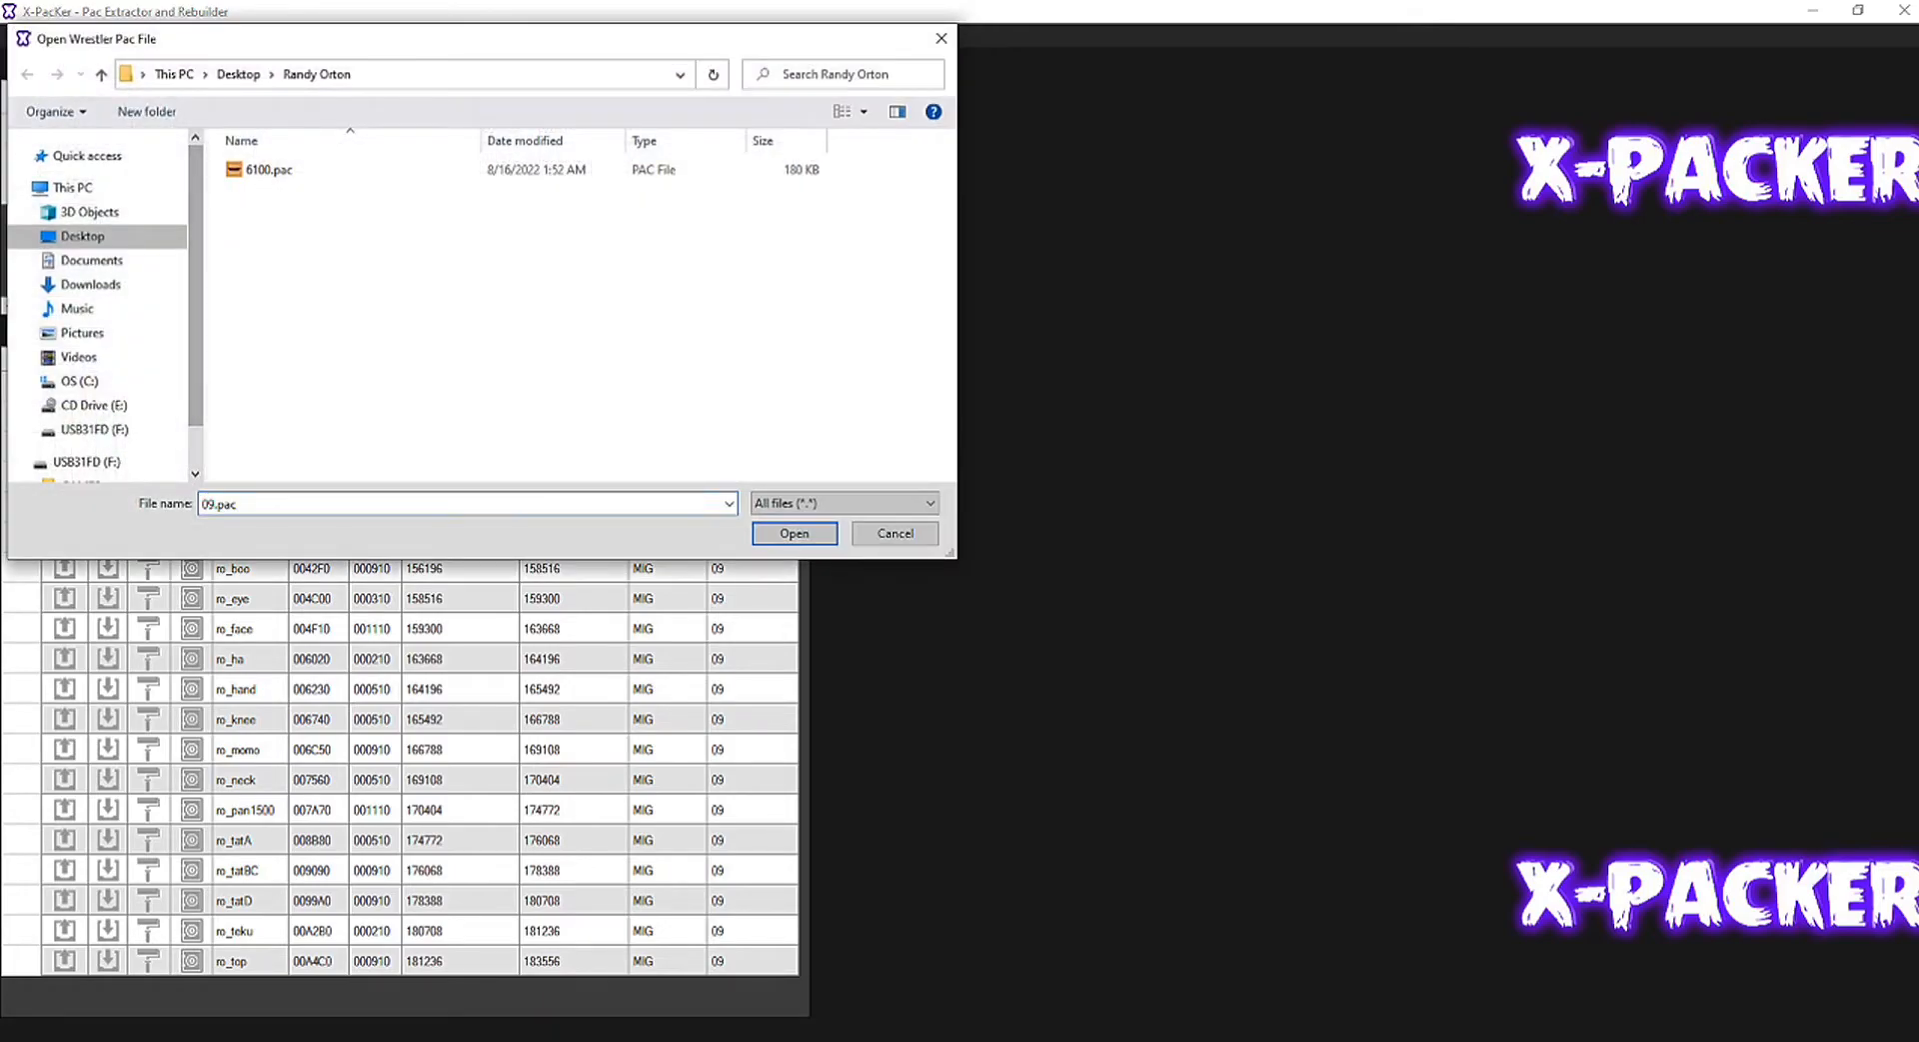
click(895, 533)
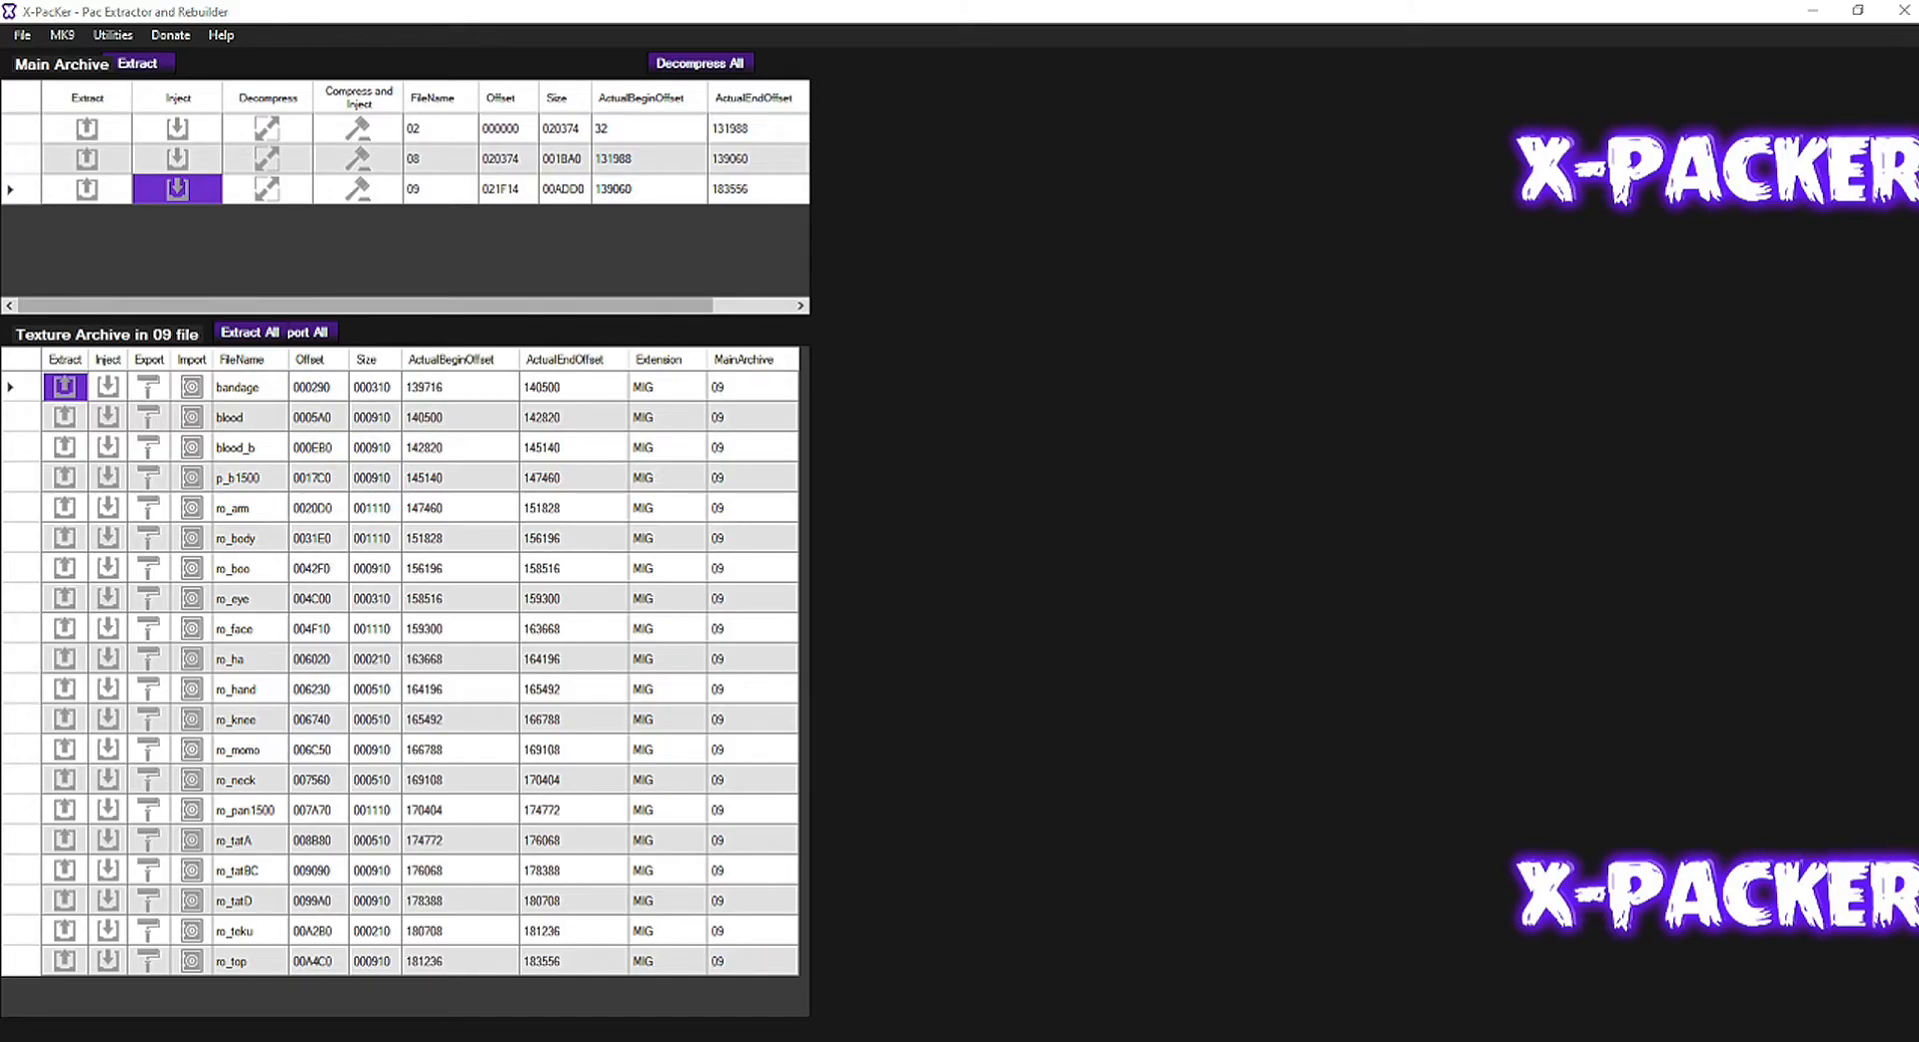
Step: Extract all textures of the 09 file's texture archive to the Randy Orton folder on the desktop
key(alt+Tab)
scroll(750, 609, down, 1)
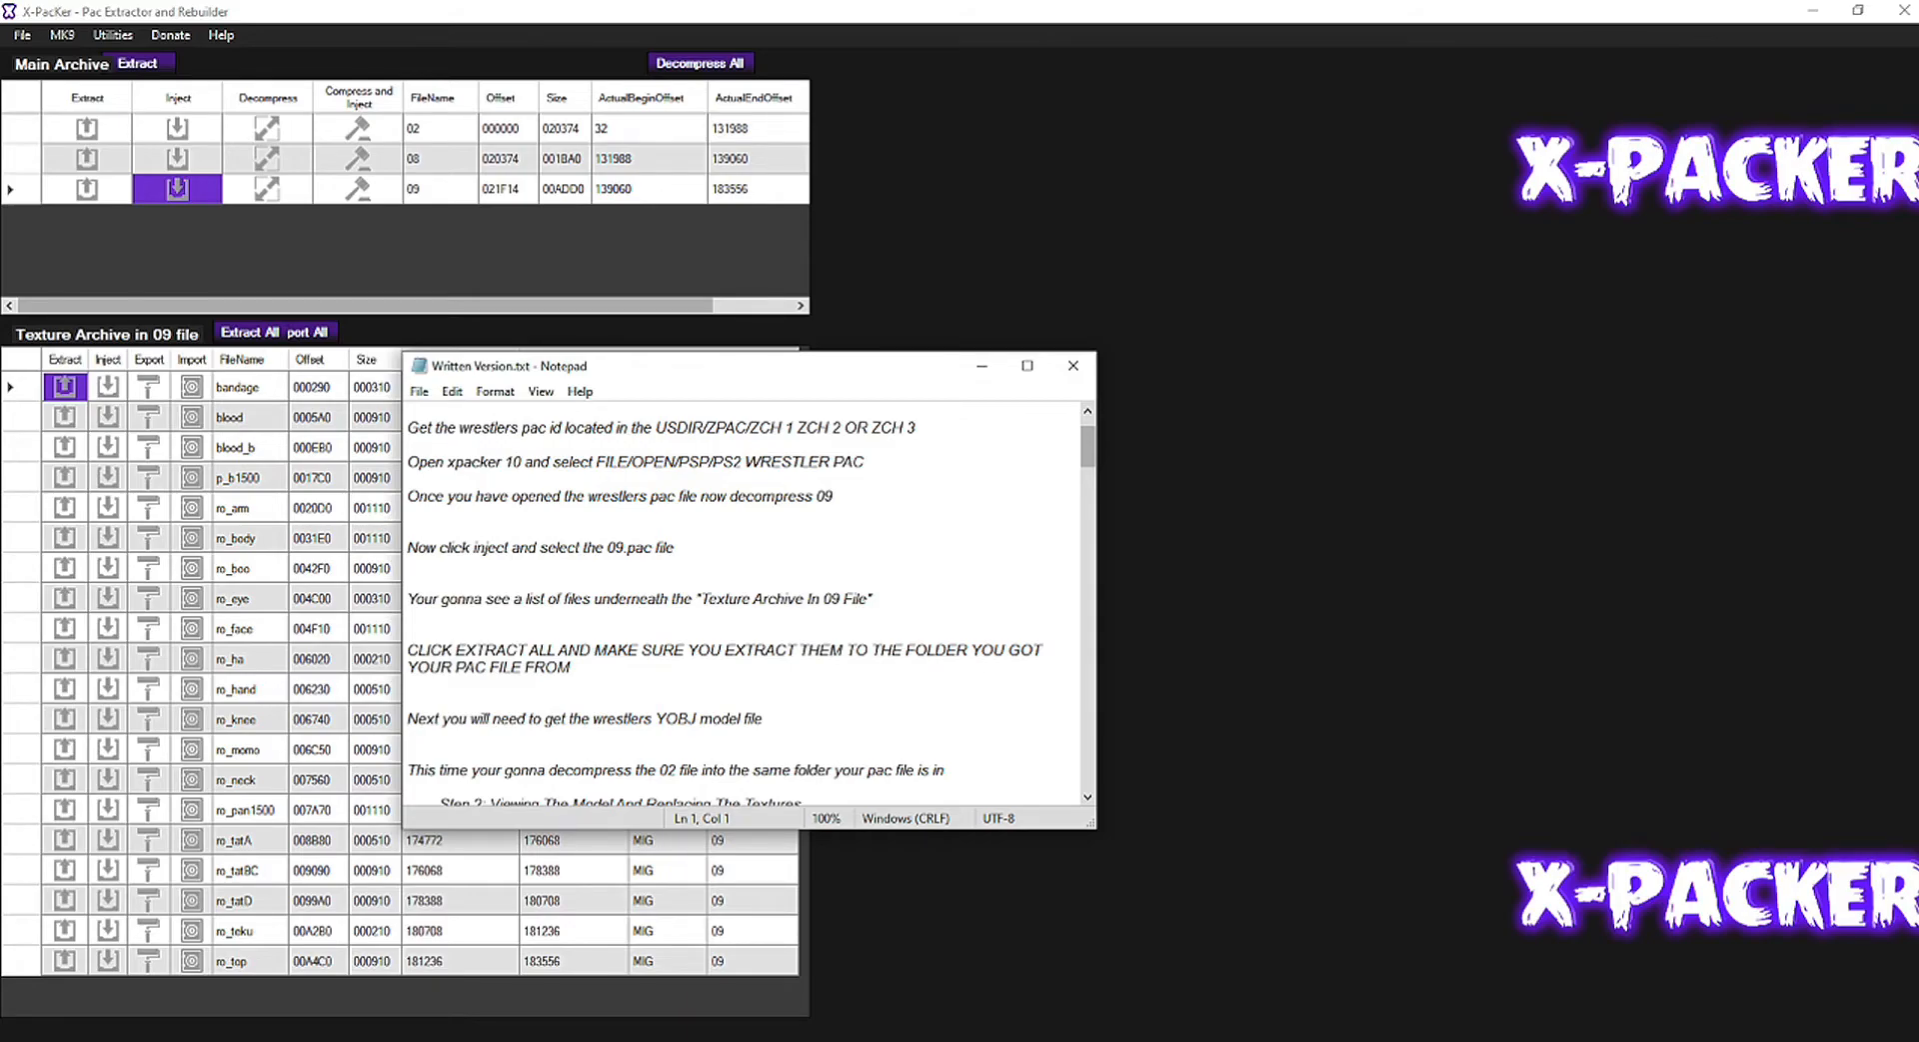
click(249, 332)
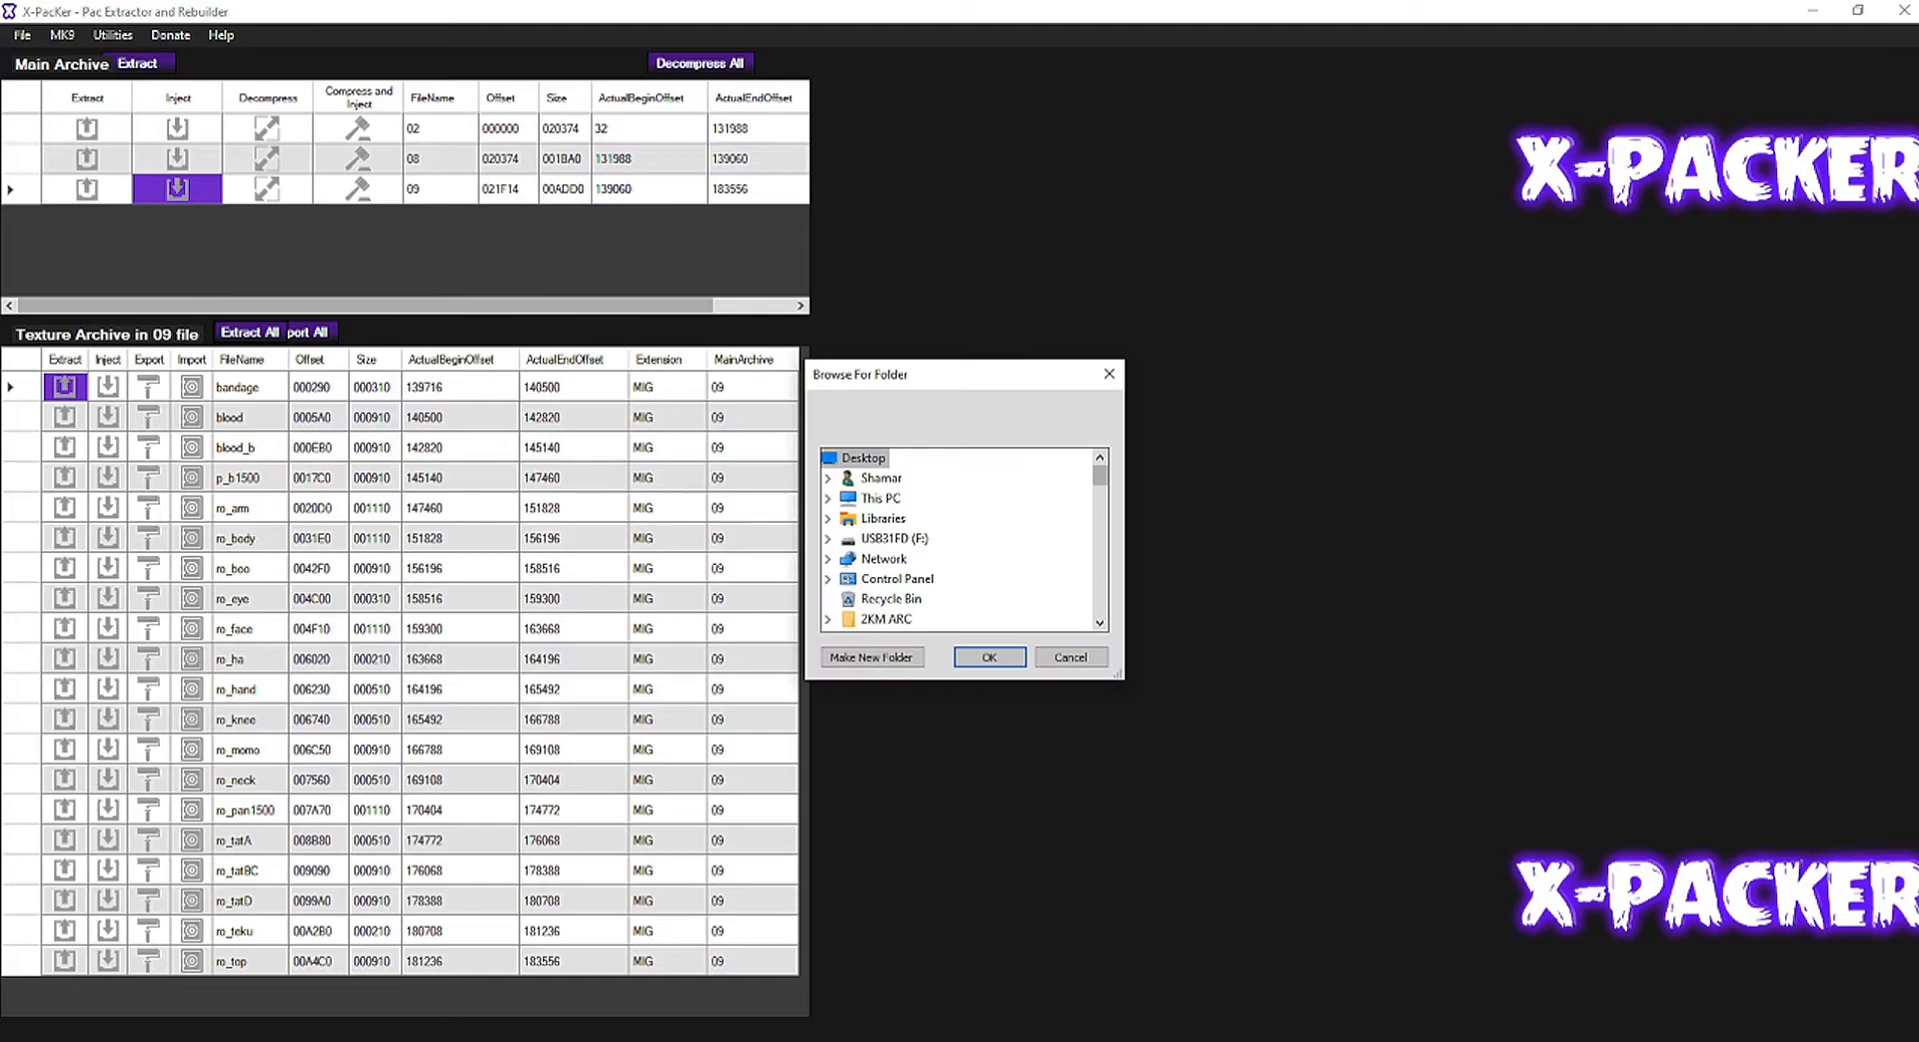
scroll(904, 545, down, 15)
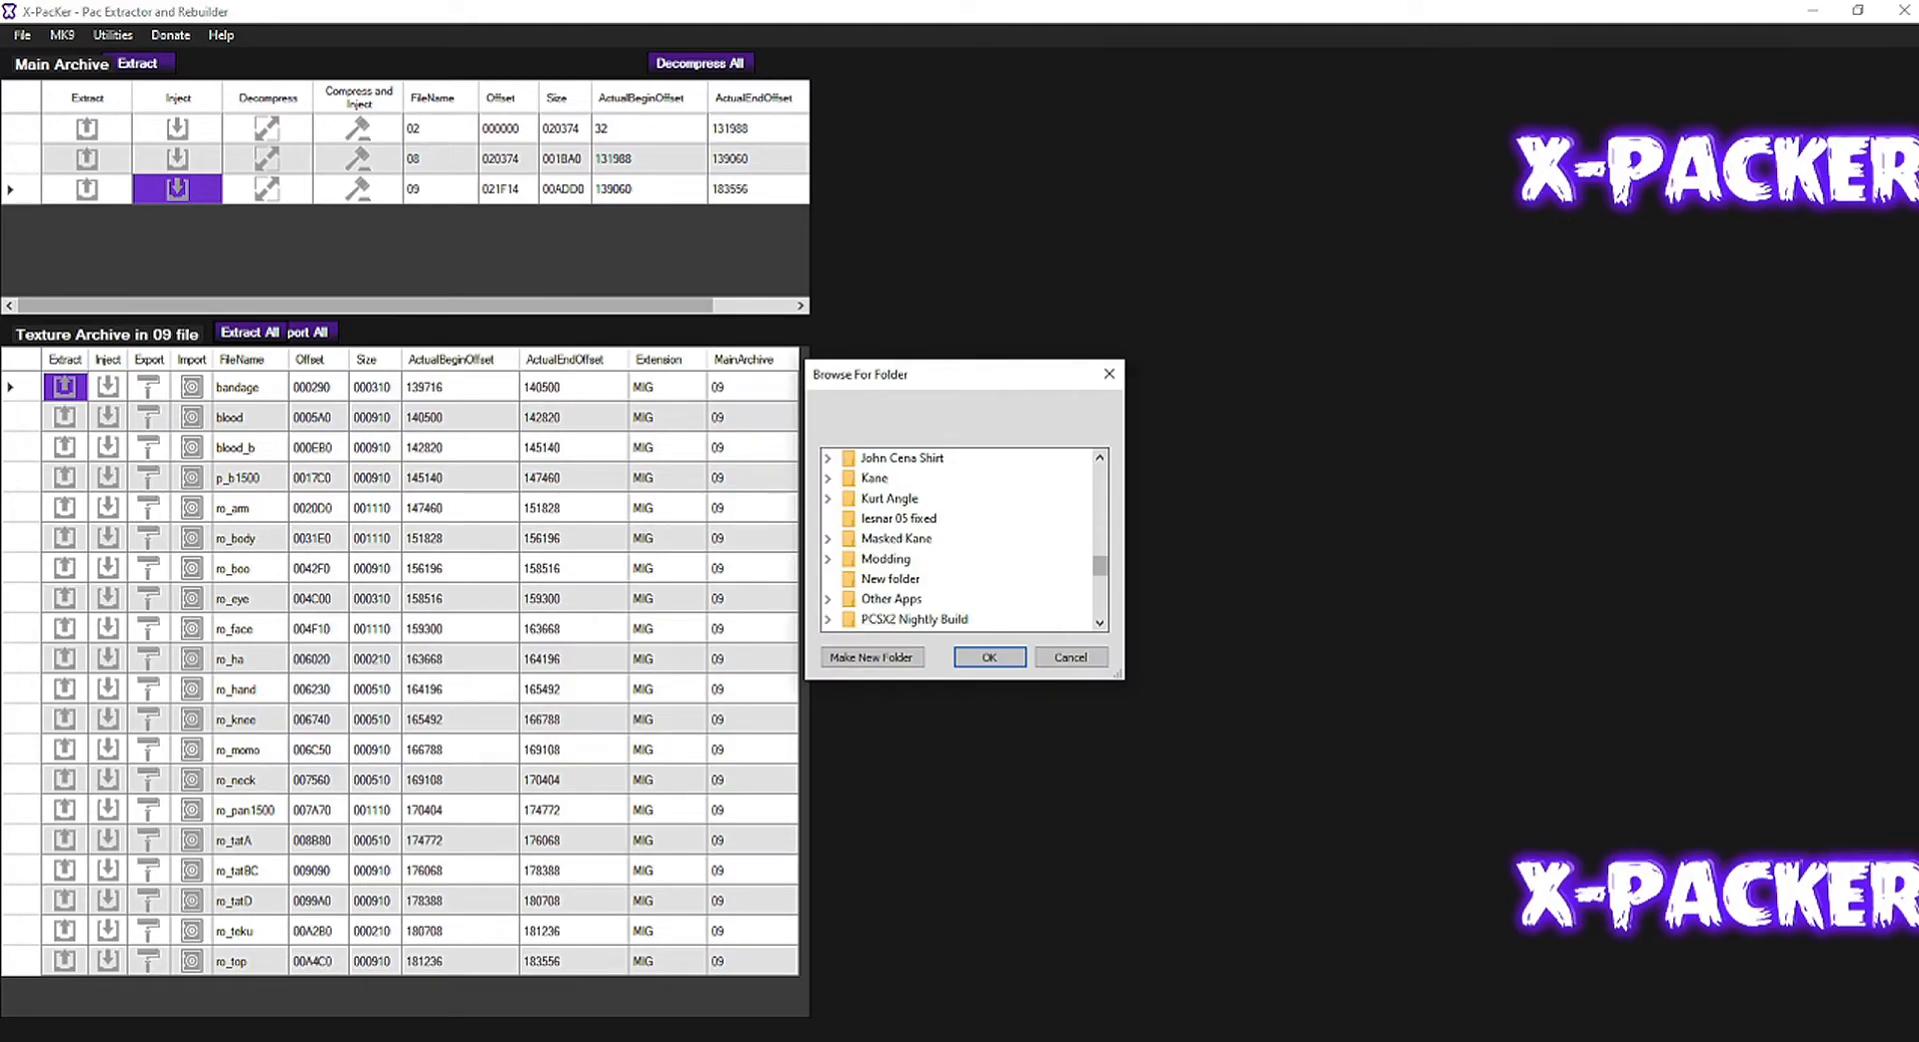
click(894, 578)
click(989, 657)
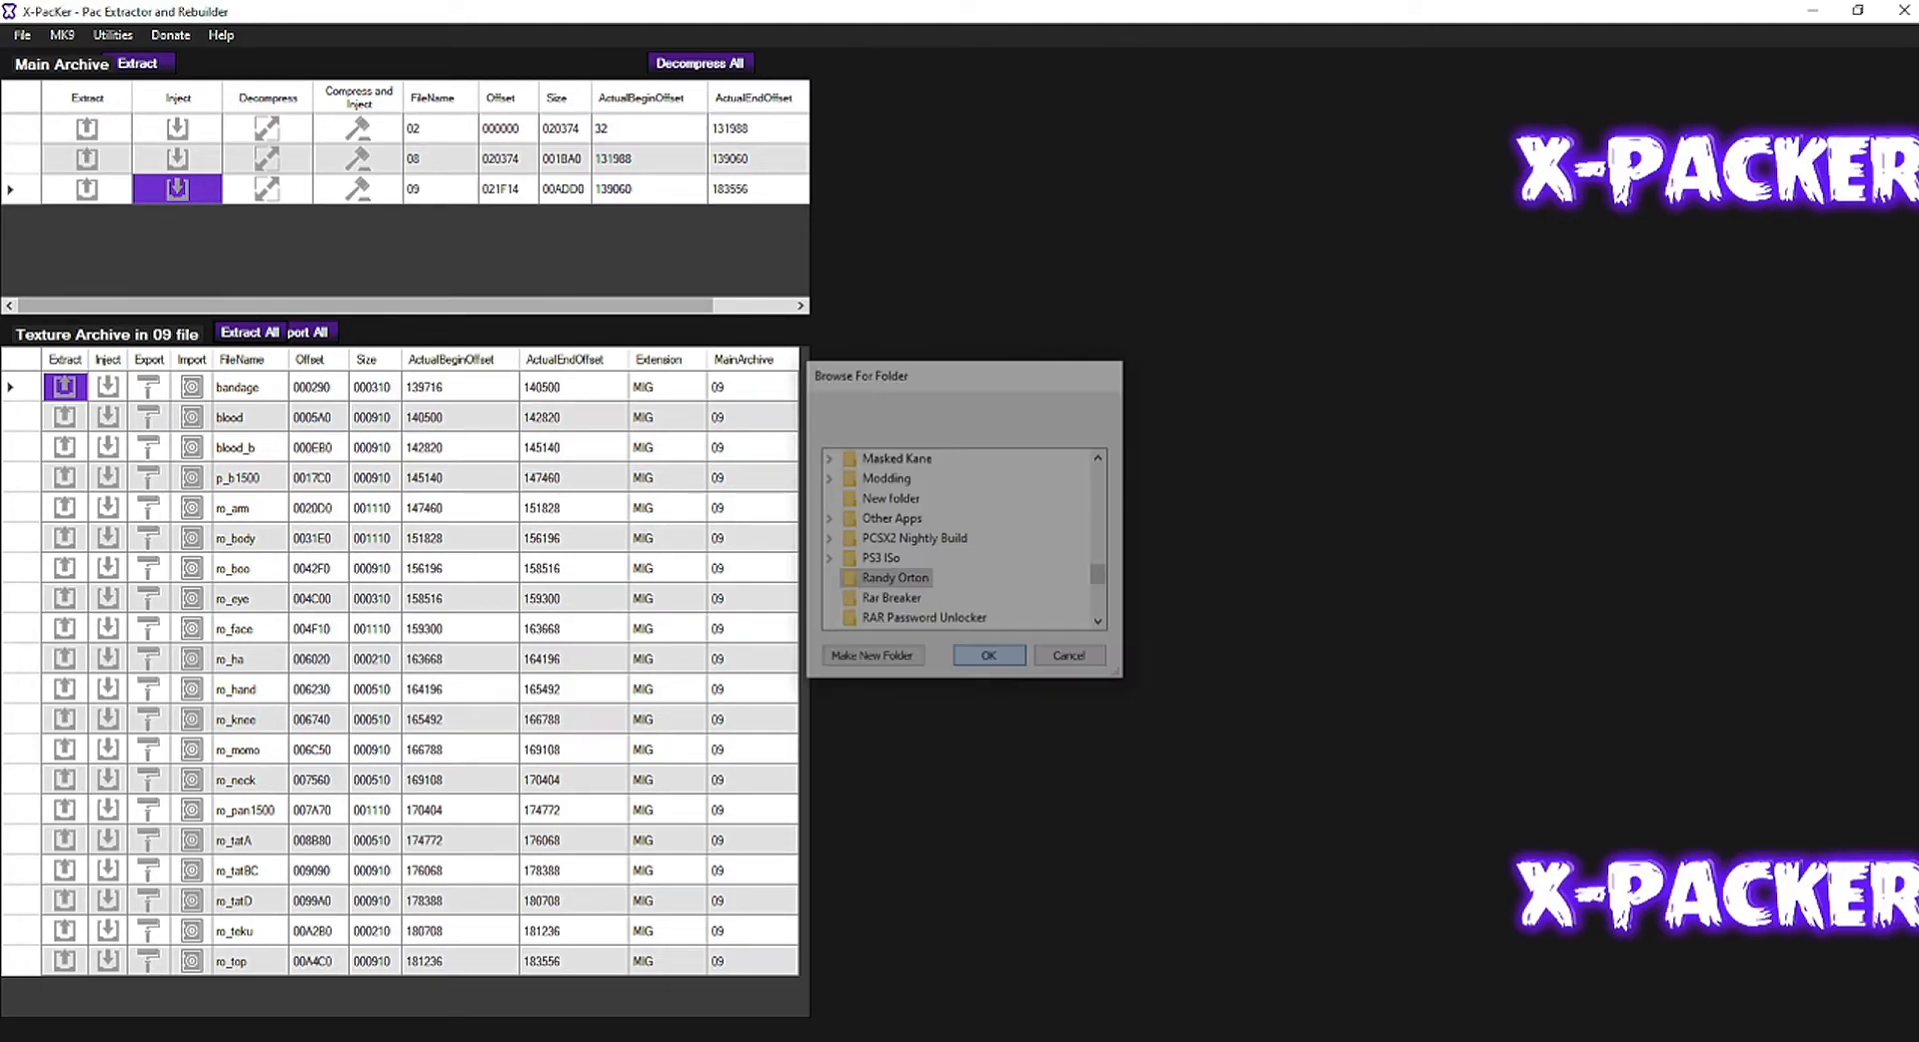
click(1097, 590)
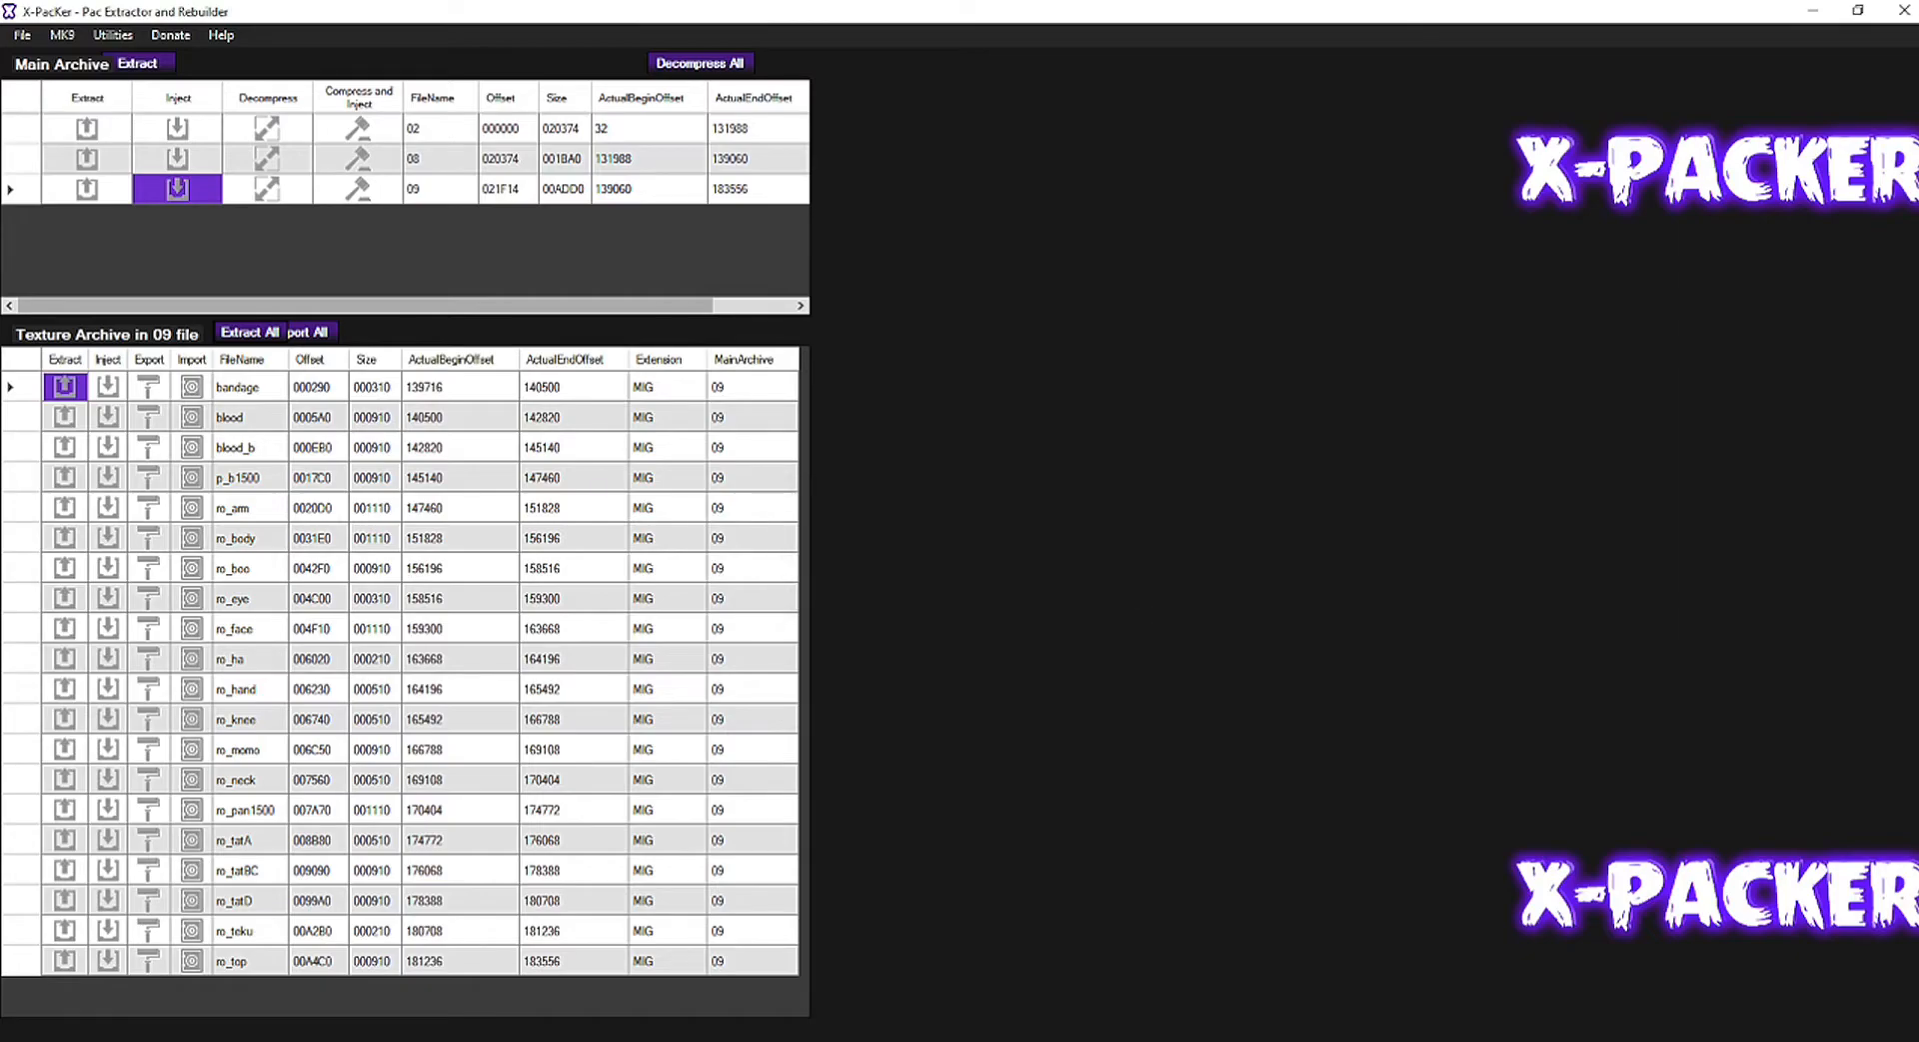
Step: Following the guide, extract the main archive's 02 model file as 02.yobj to the Randy Orton folder
key(alt+Tab)
scroll(744, 600, down, 2)
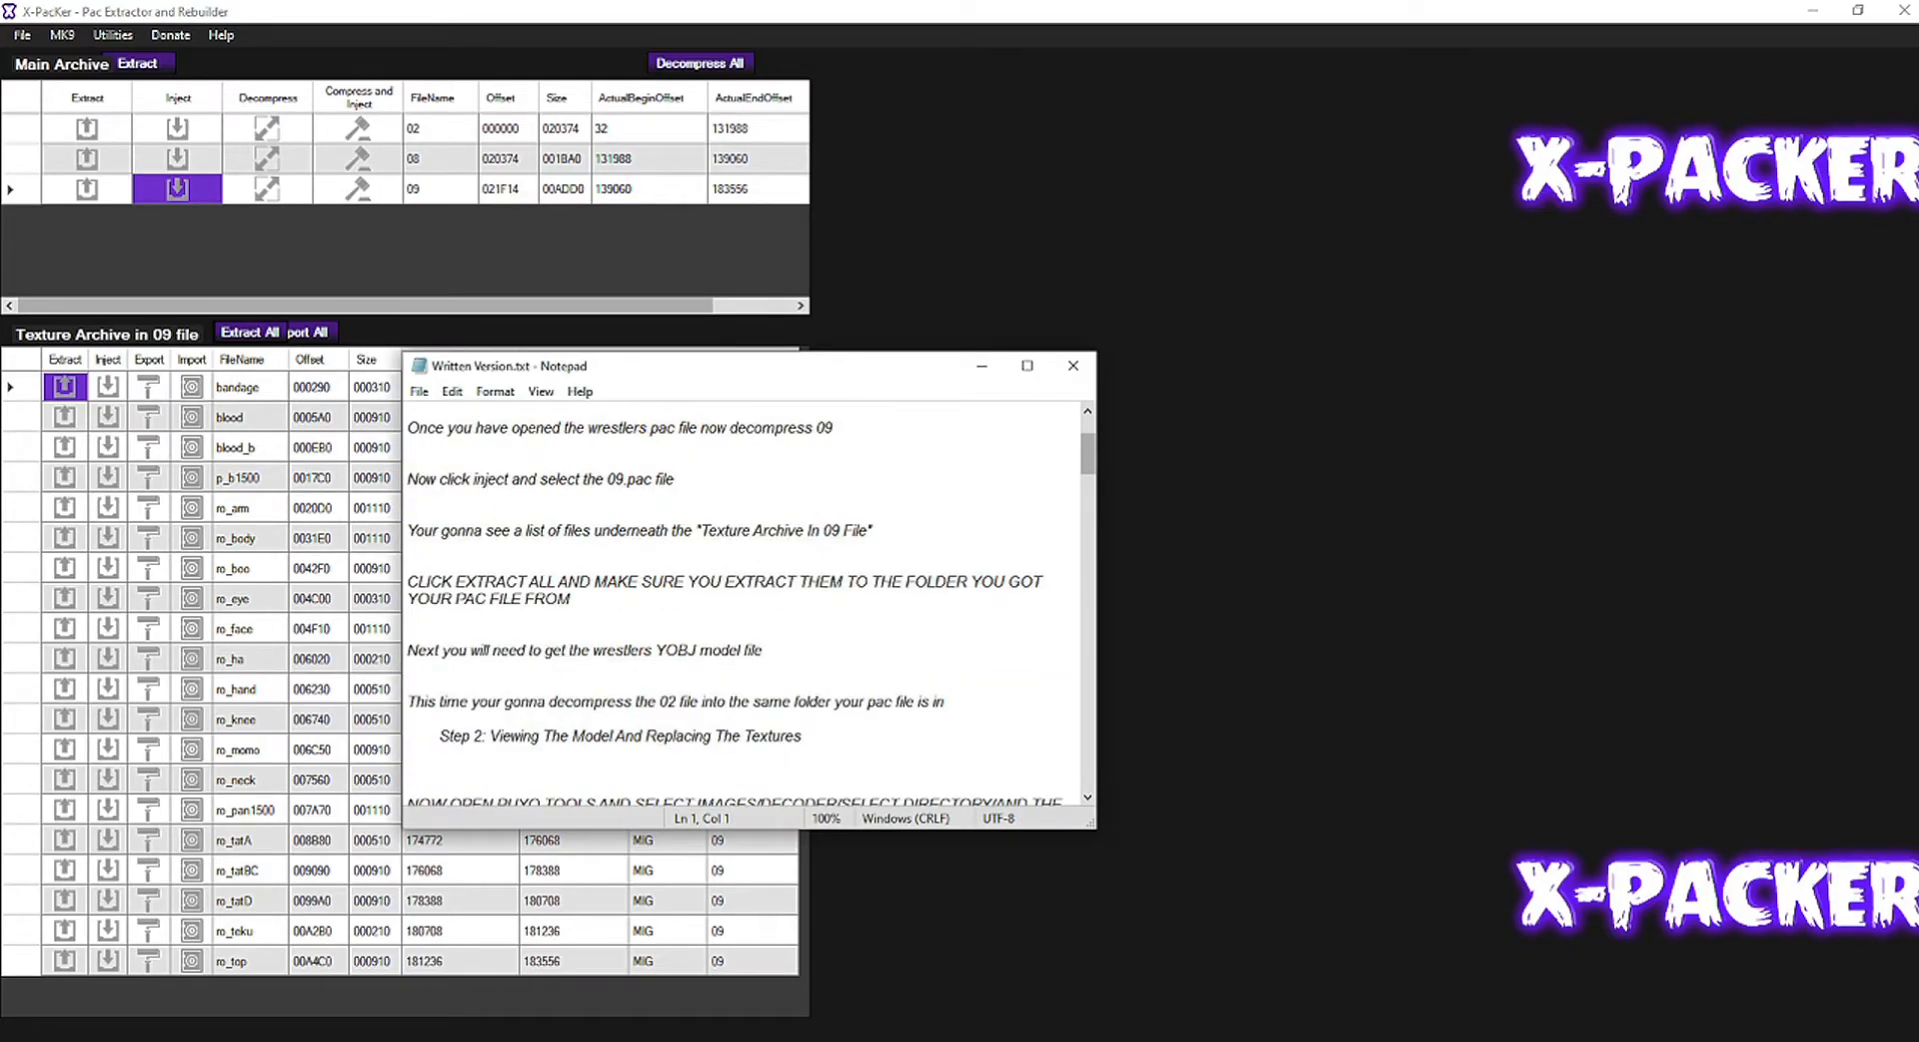
scroll(745, 600, down, 1)
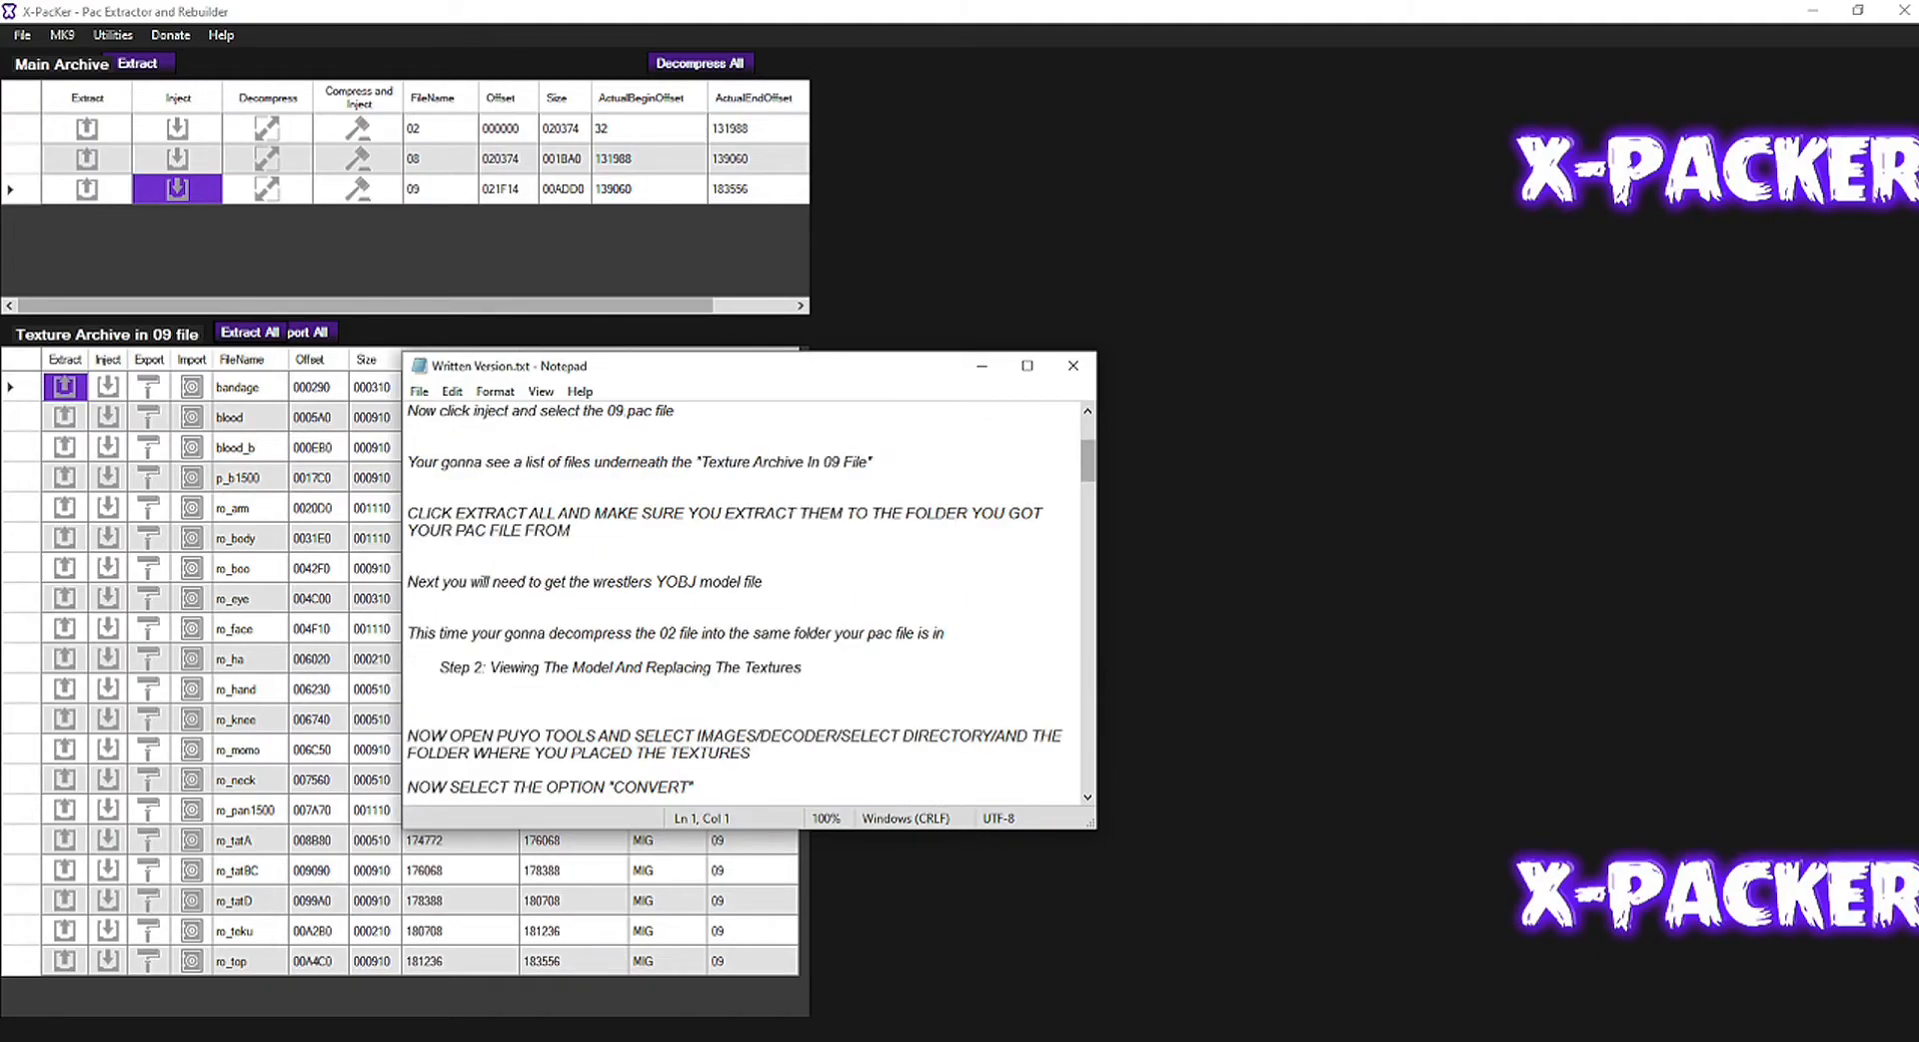
scroll(745, 600, down, 5)
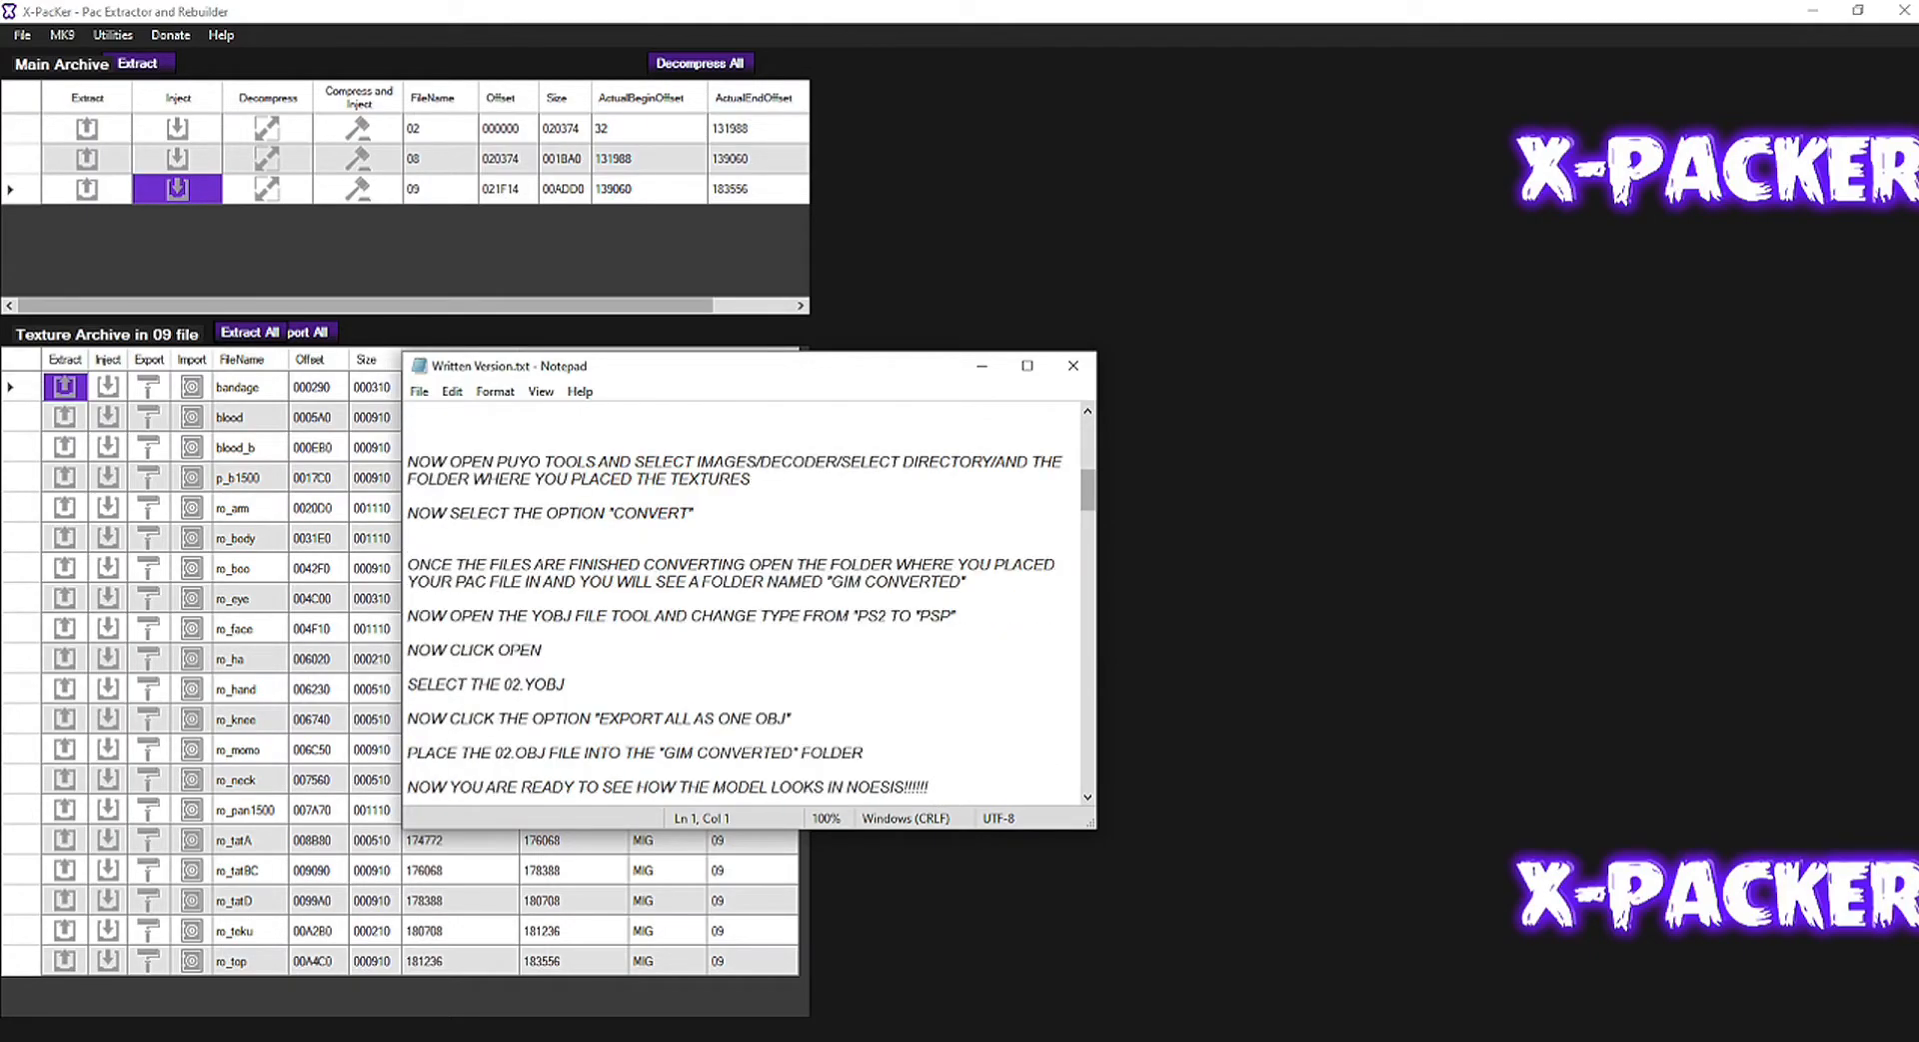
scroll(745, 599, up, 2)
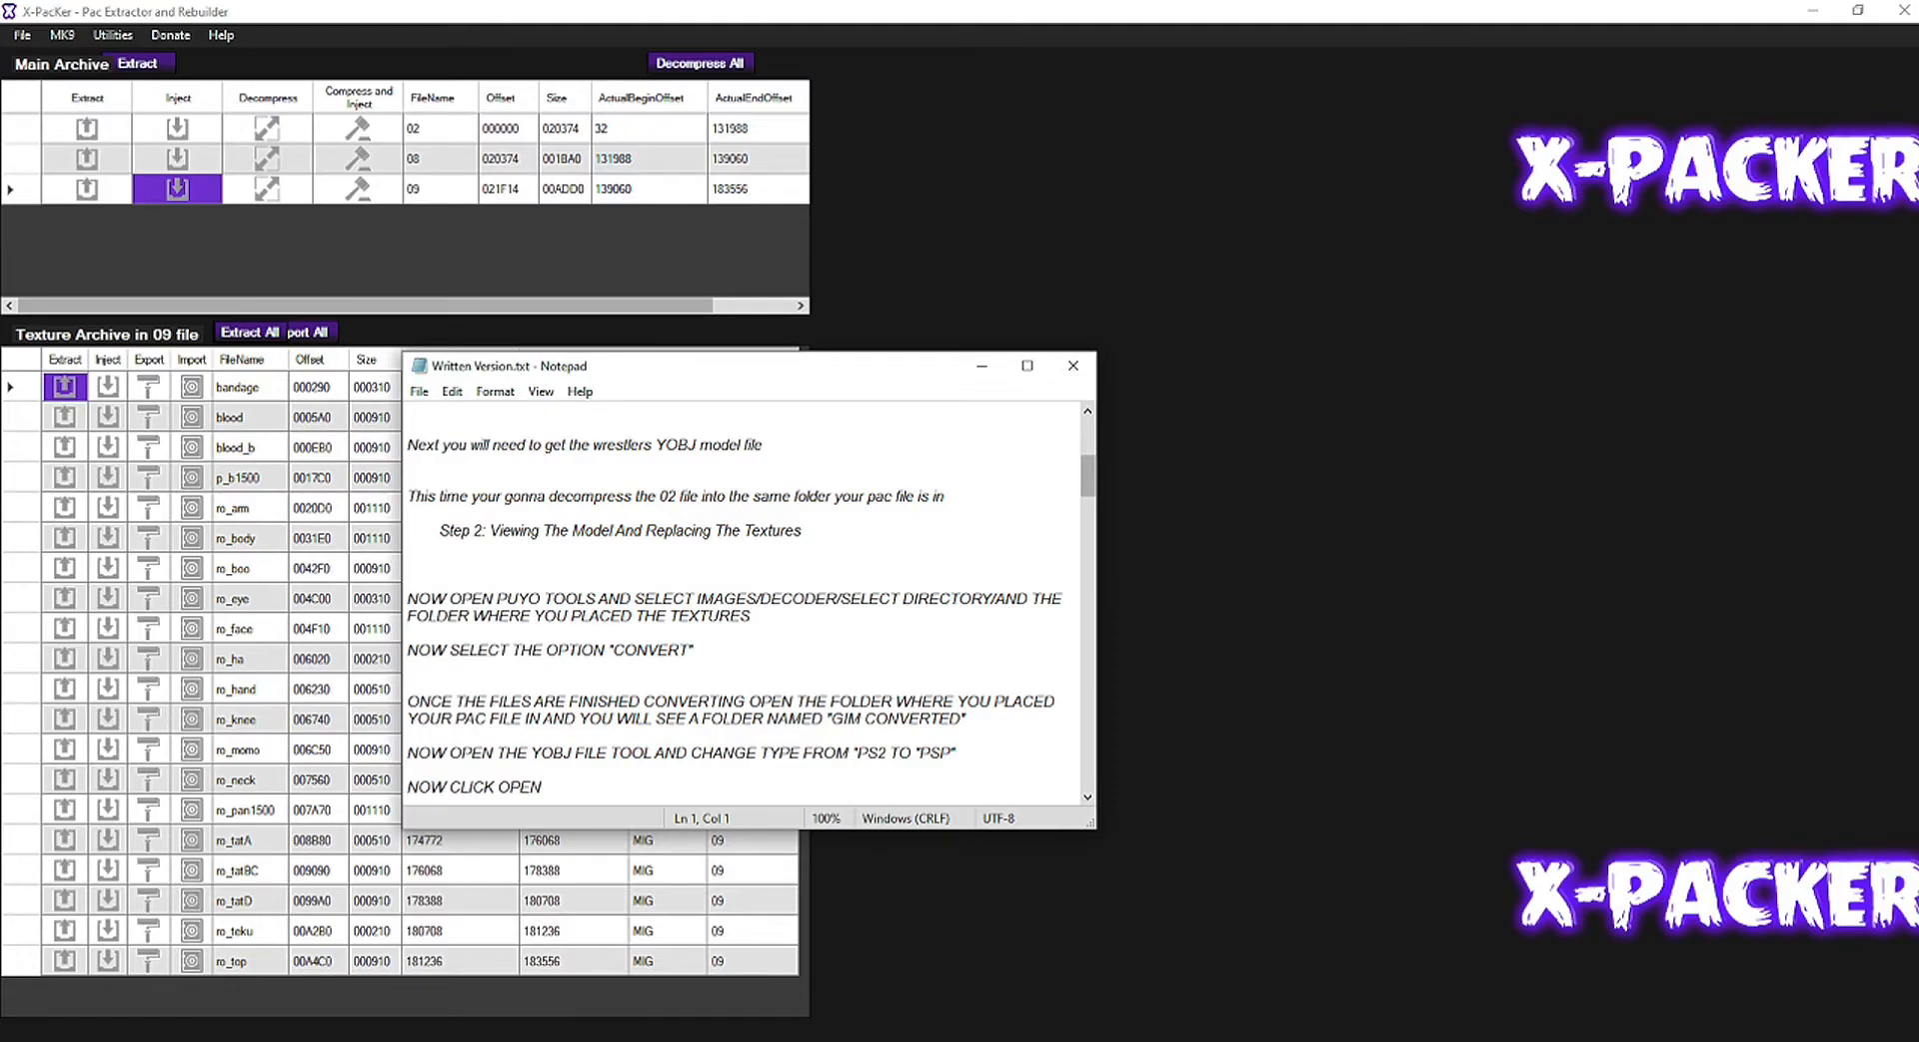
click(982, 364)
click(267, 128)
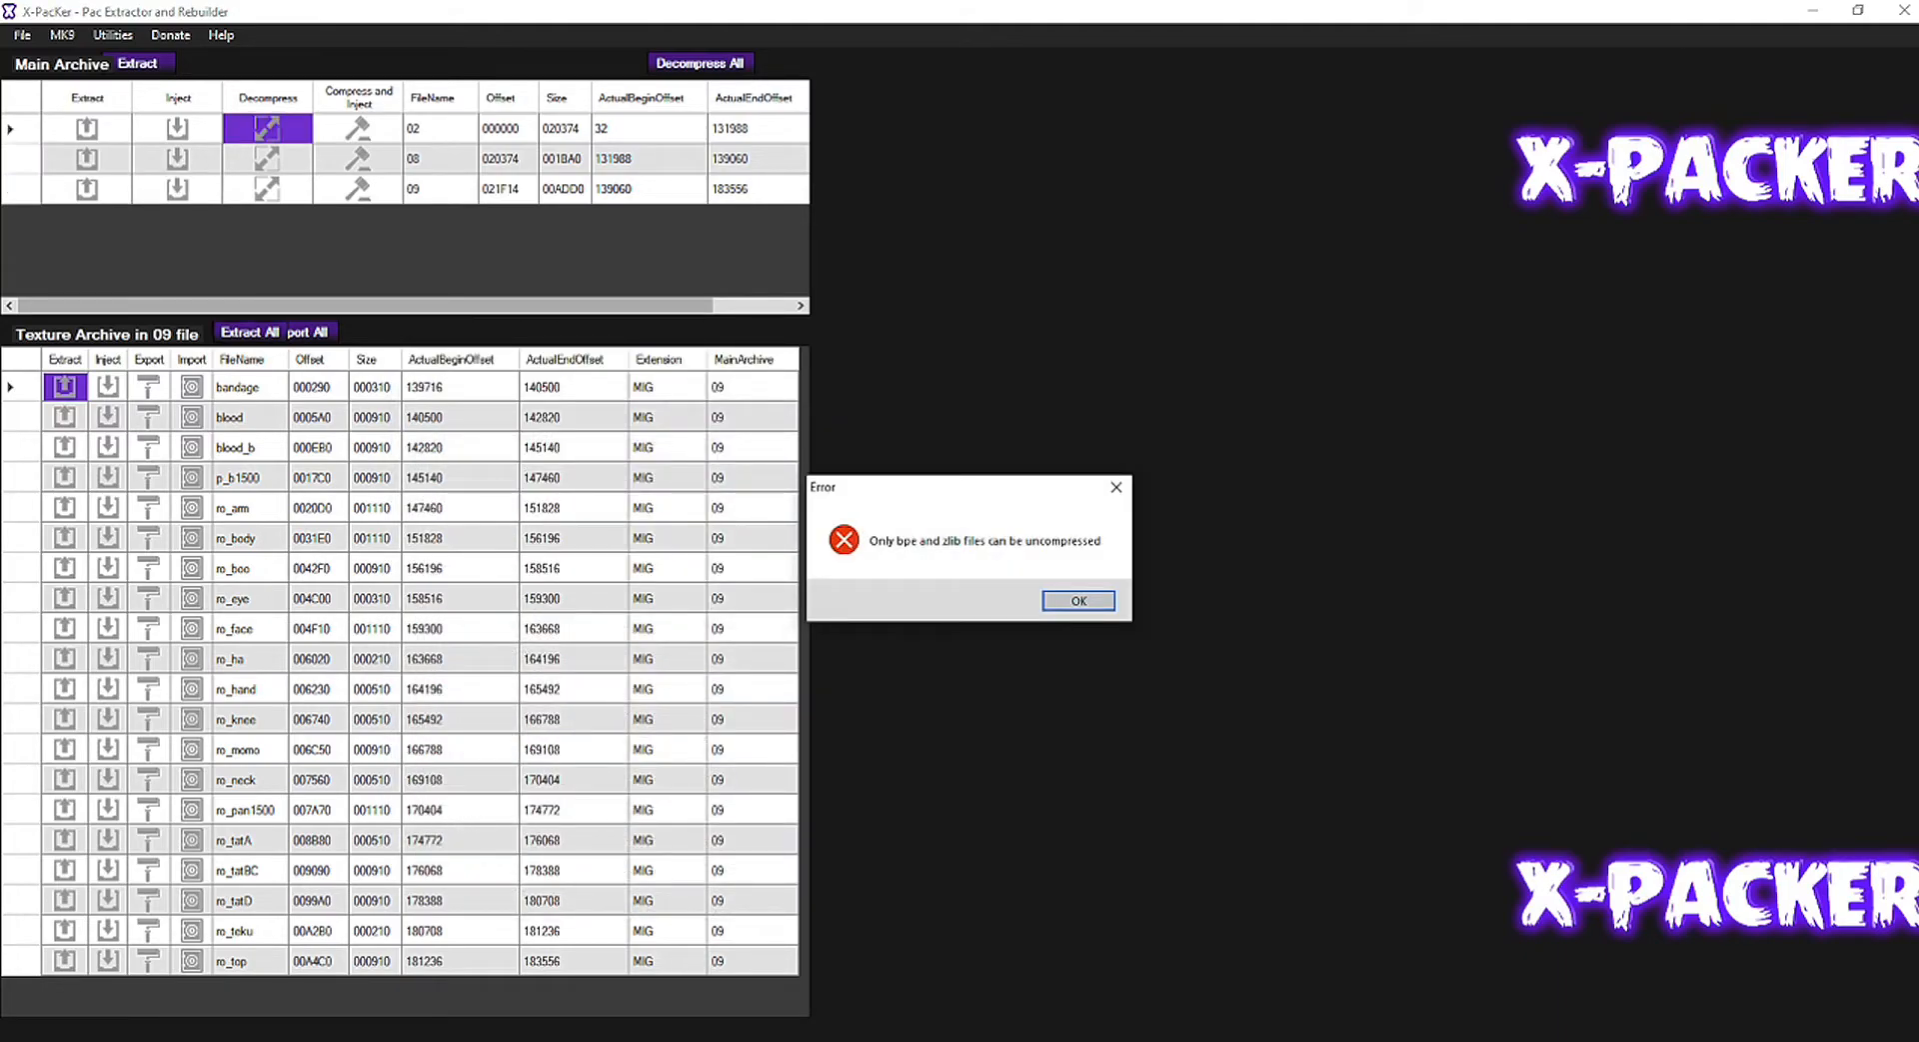
click(1078, 599)
click(87, 128)
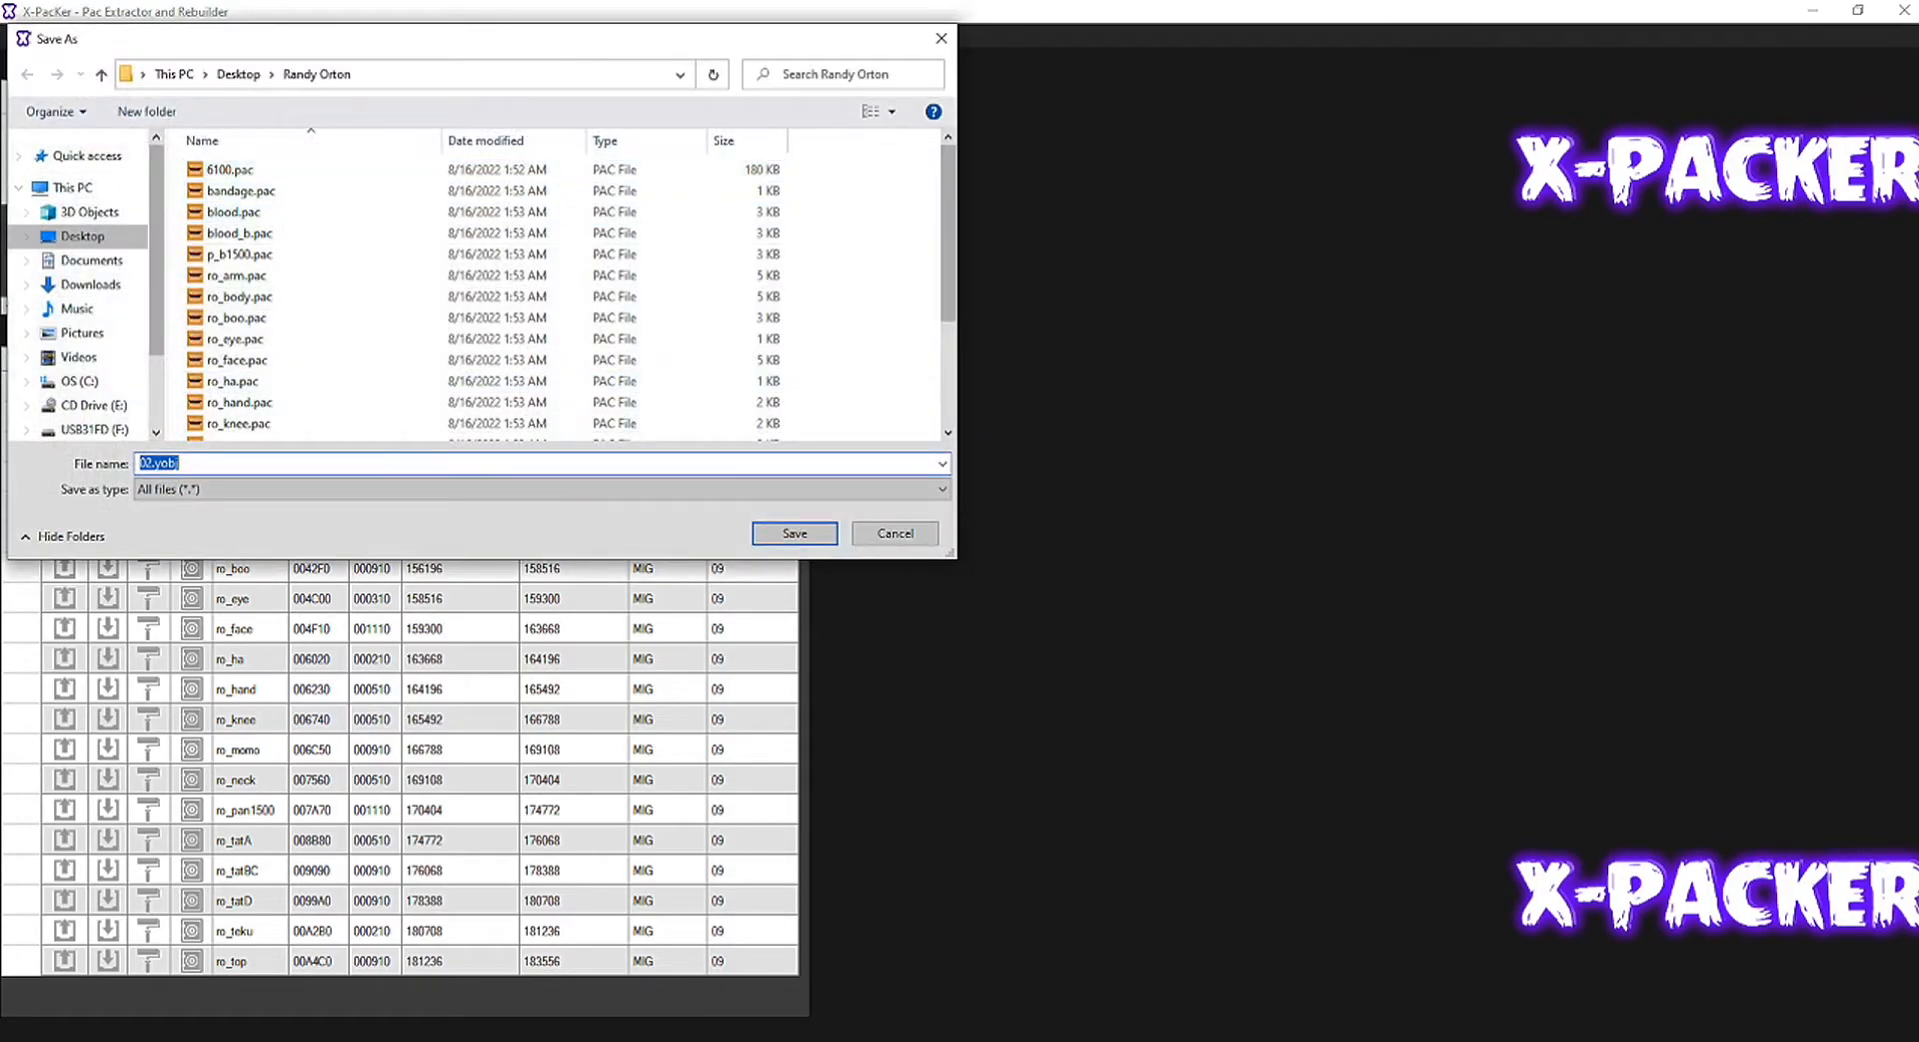
key(Return)
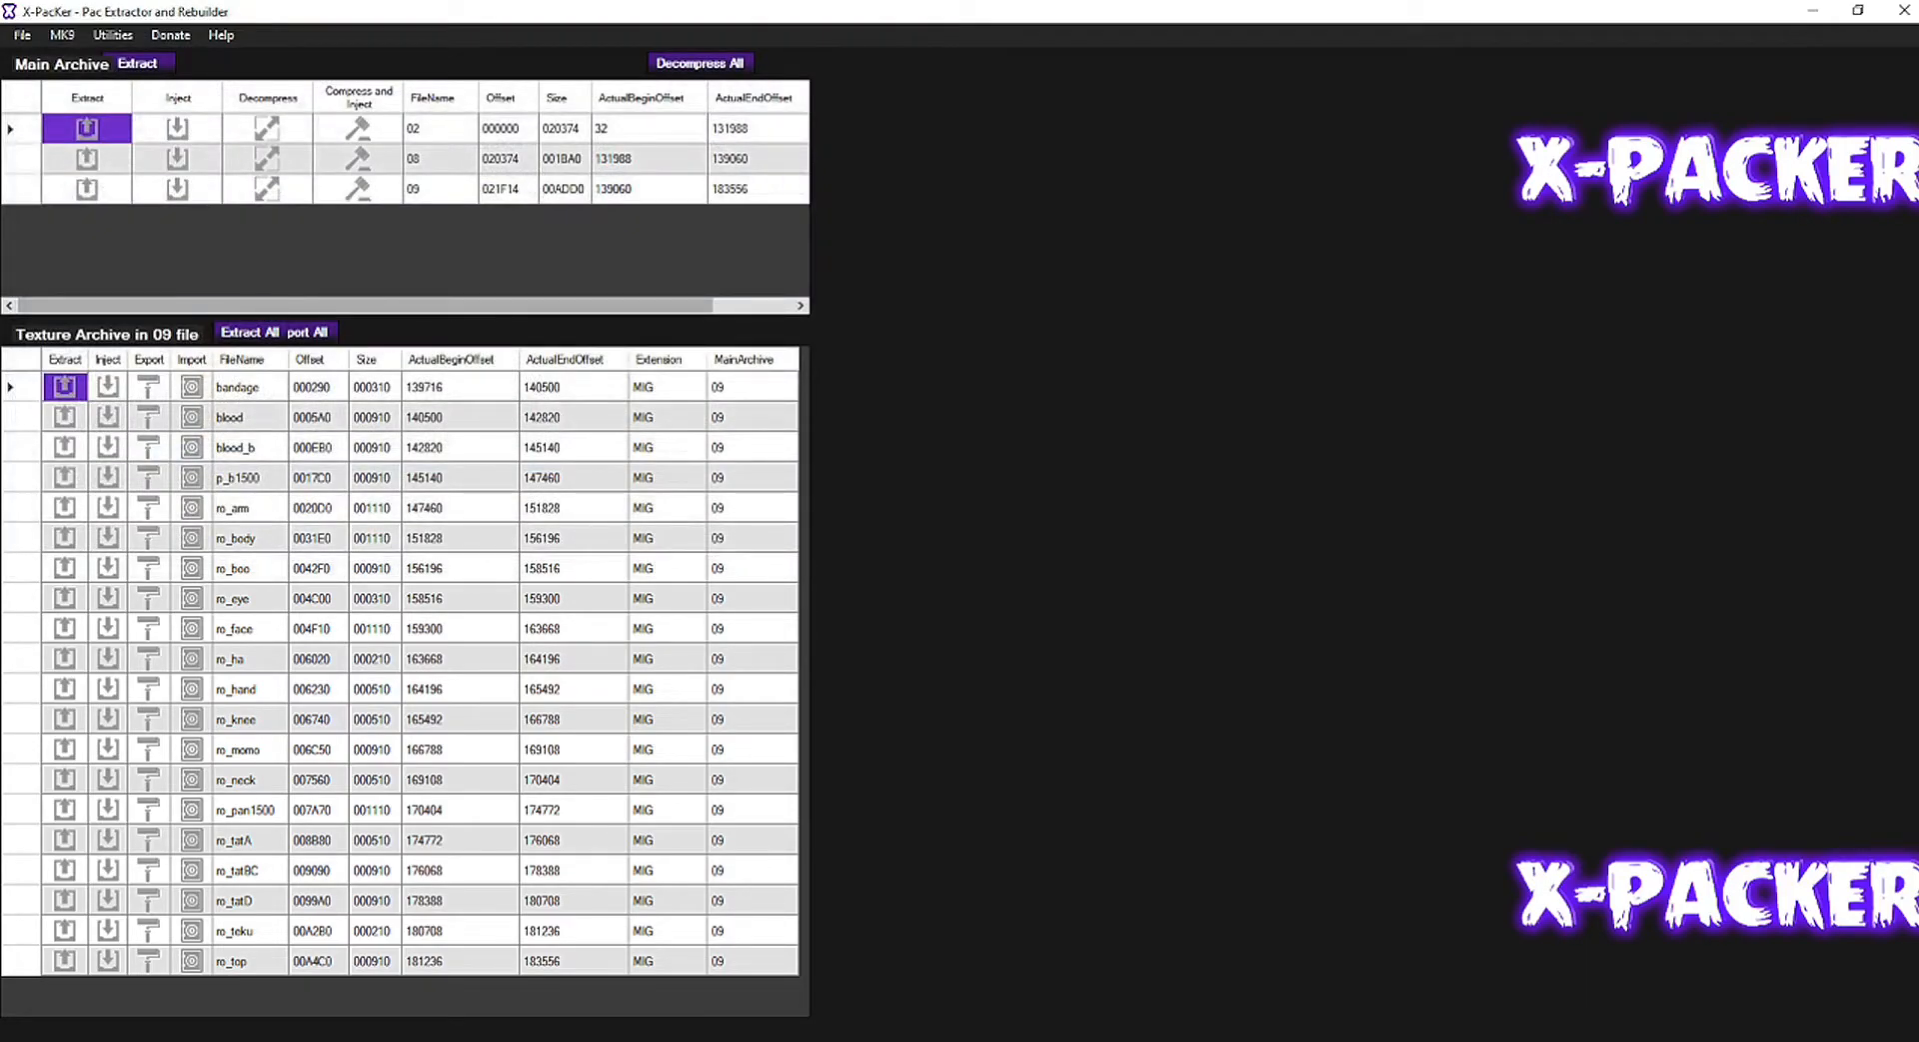
Step: Following the guide, switch to Puyo Tools and start its image decoder for a whole directory
key(alt+Tab)
scroll(745, 600, down, 3)
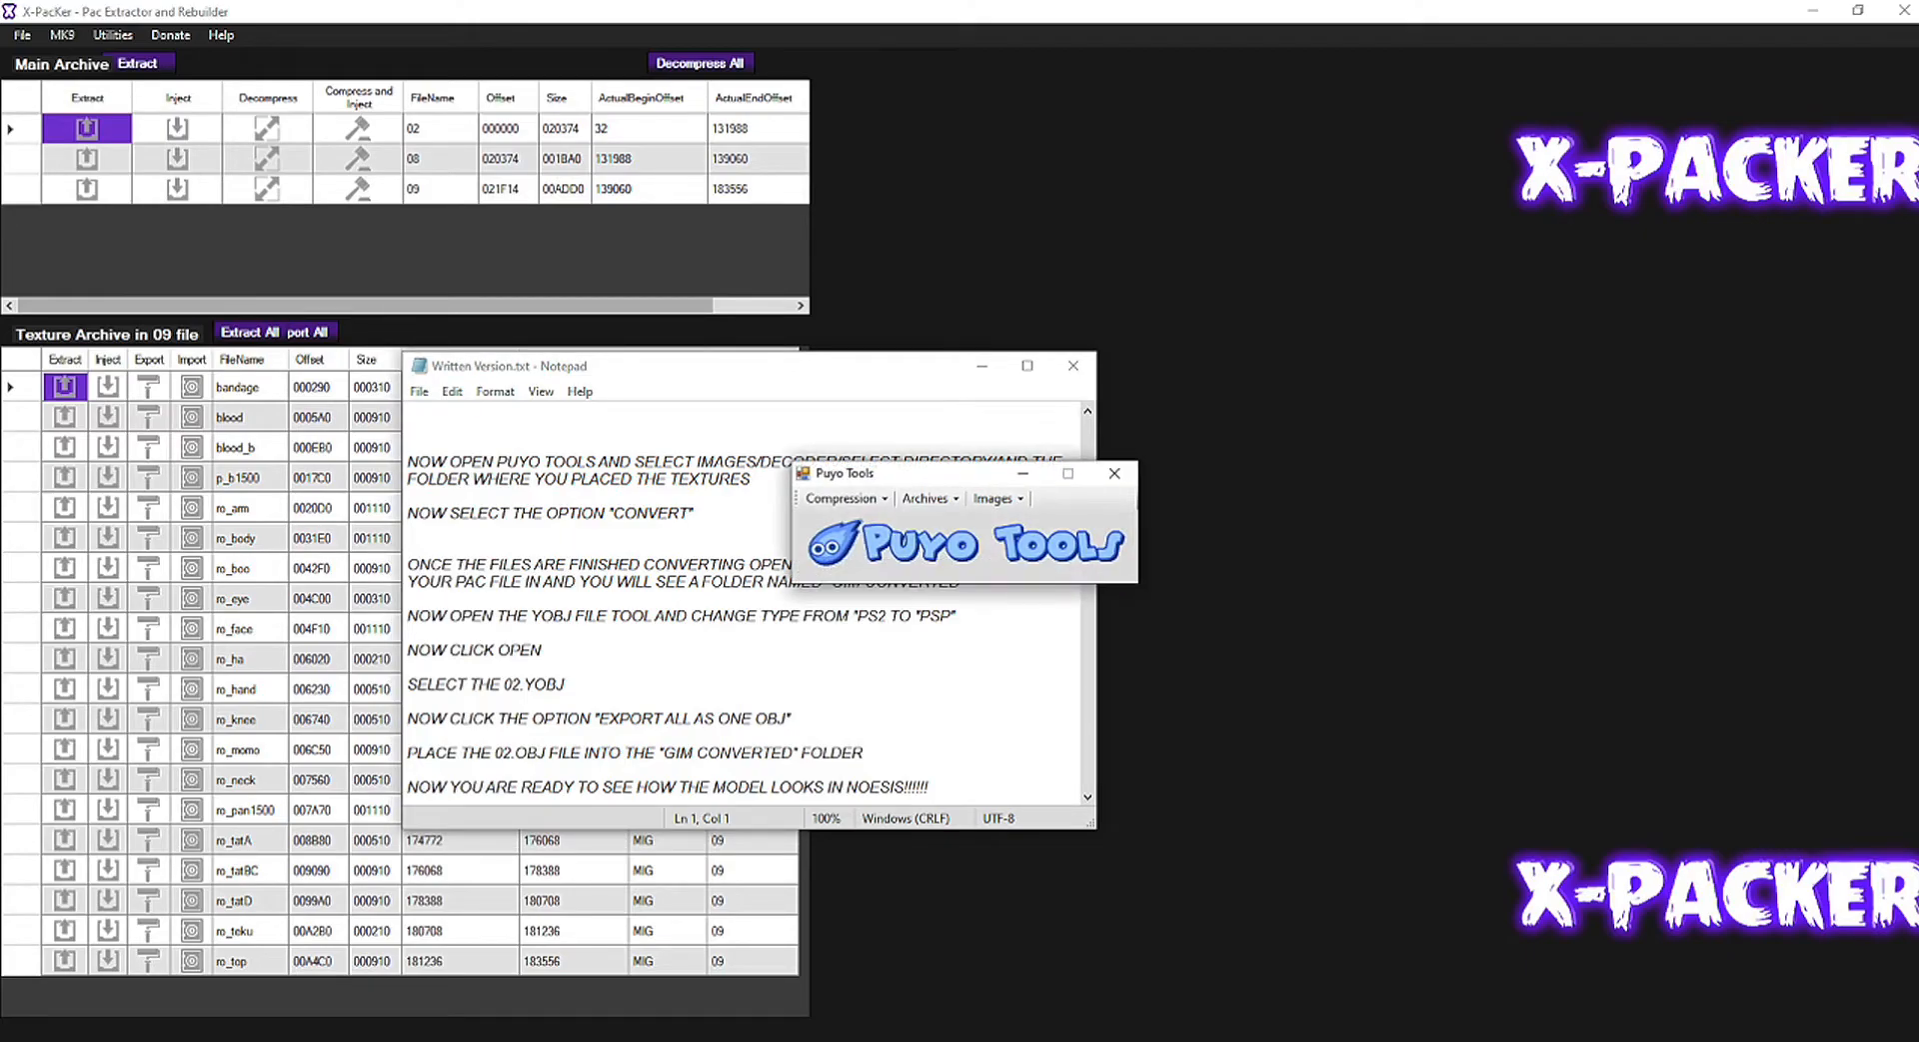
drag(950, 474, 1168, 556)
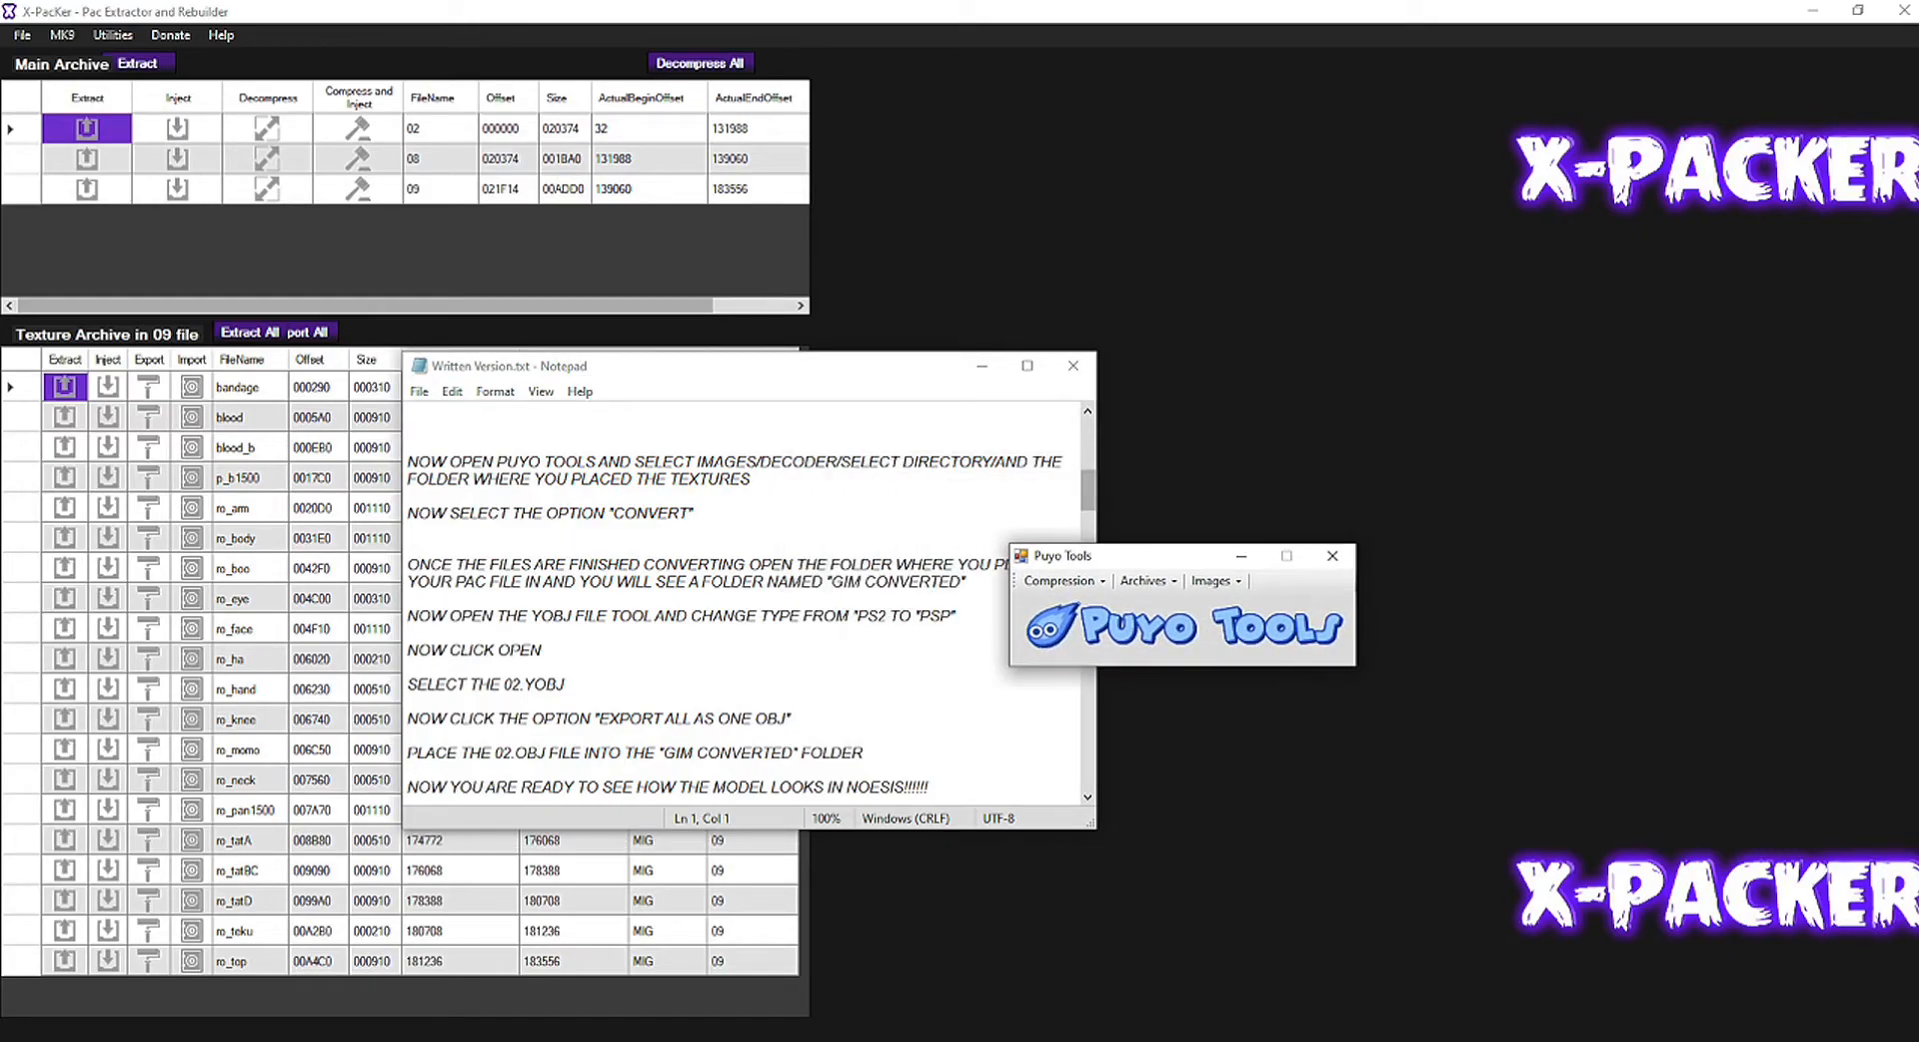
click(1211, 580)
mouse_move(1254, 604)
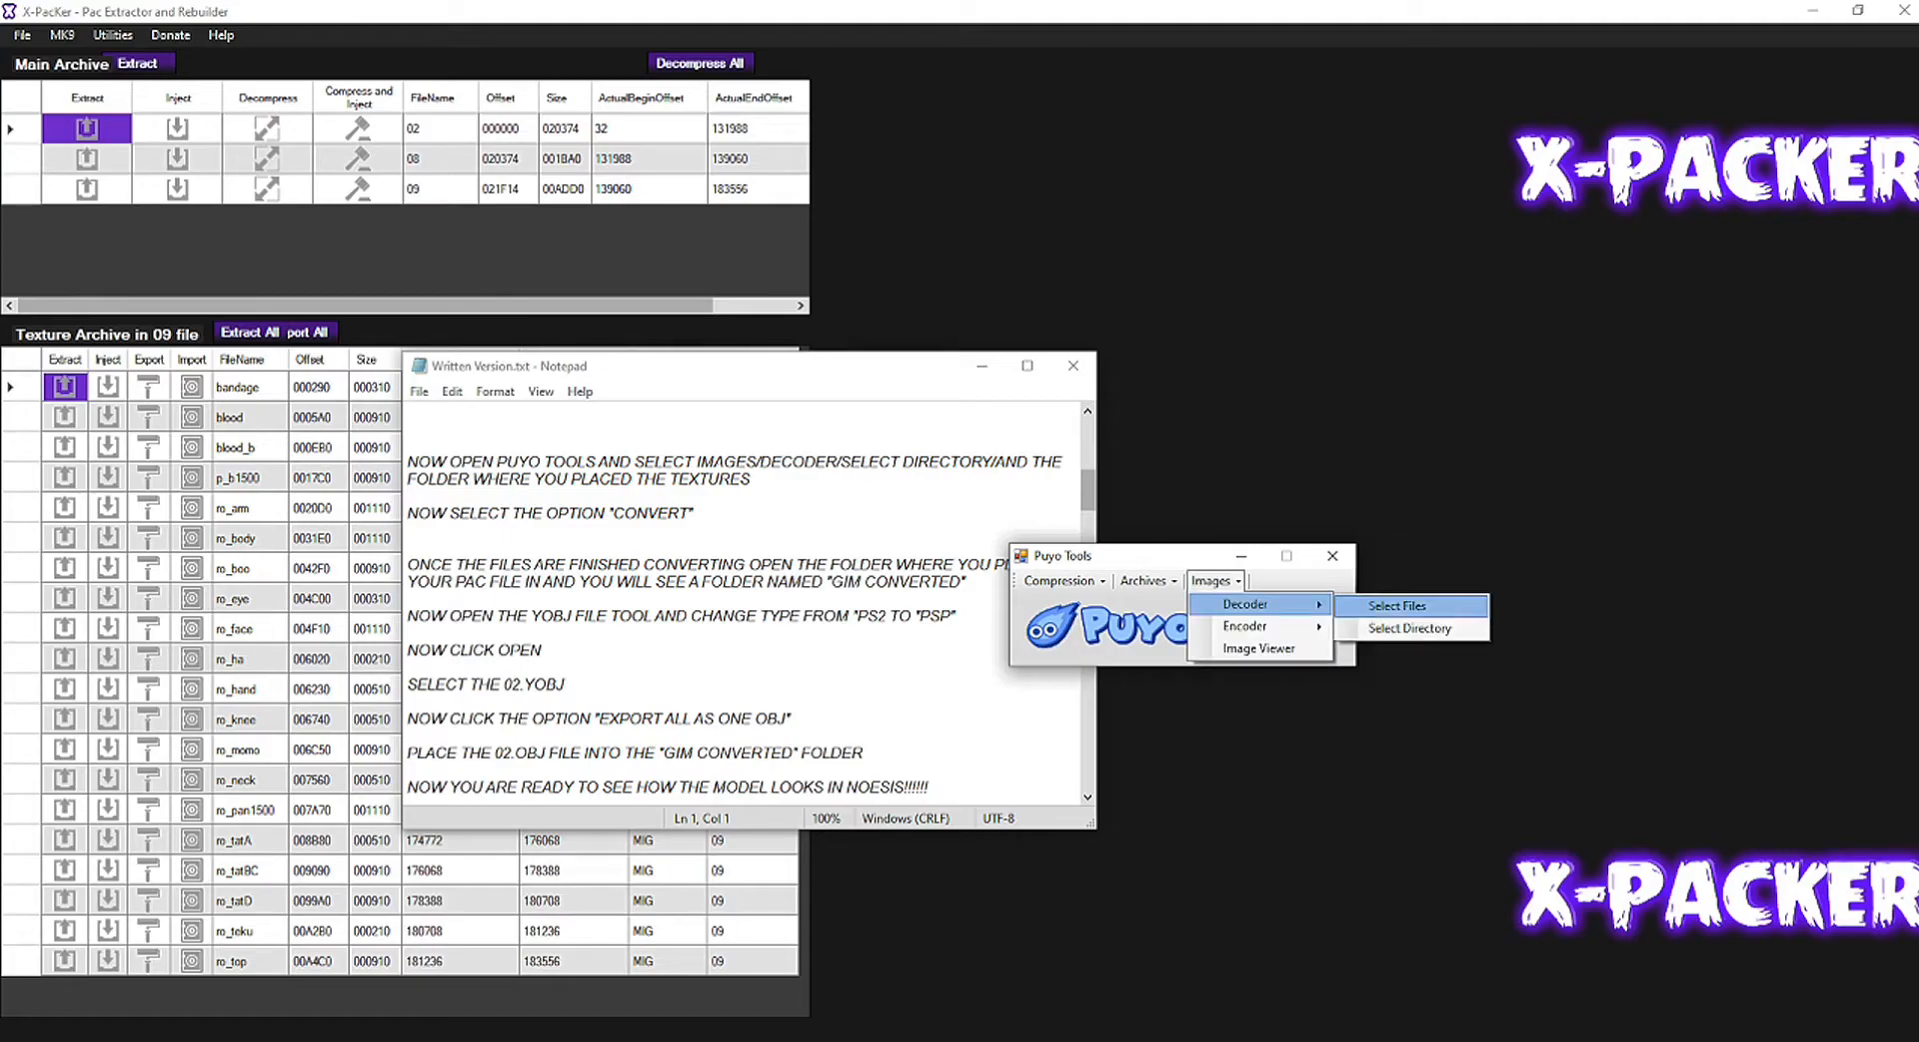
click(1409, 628)
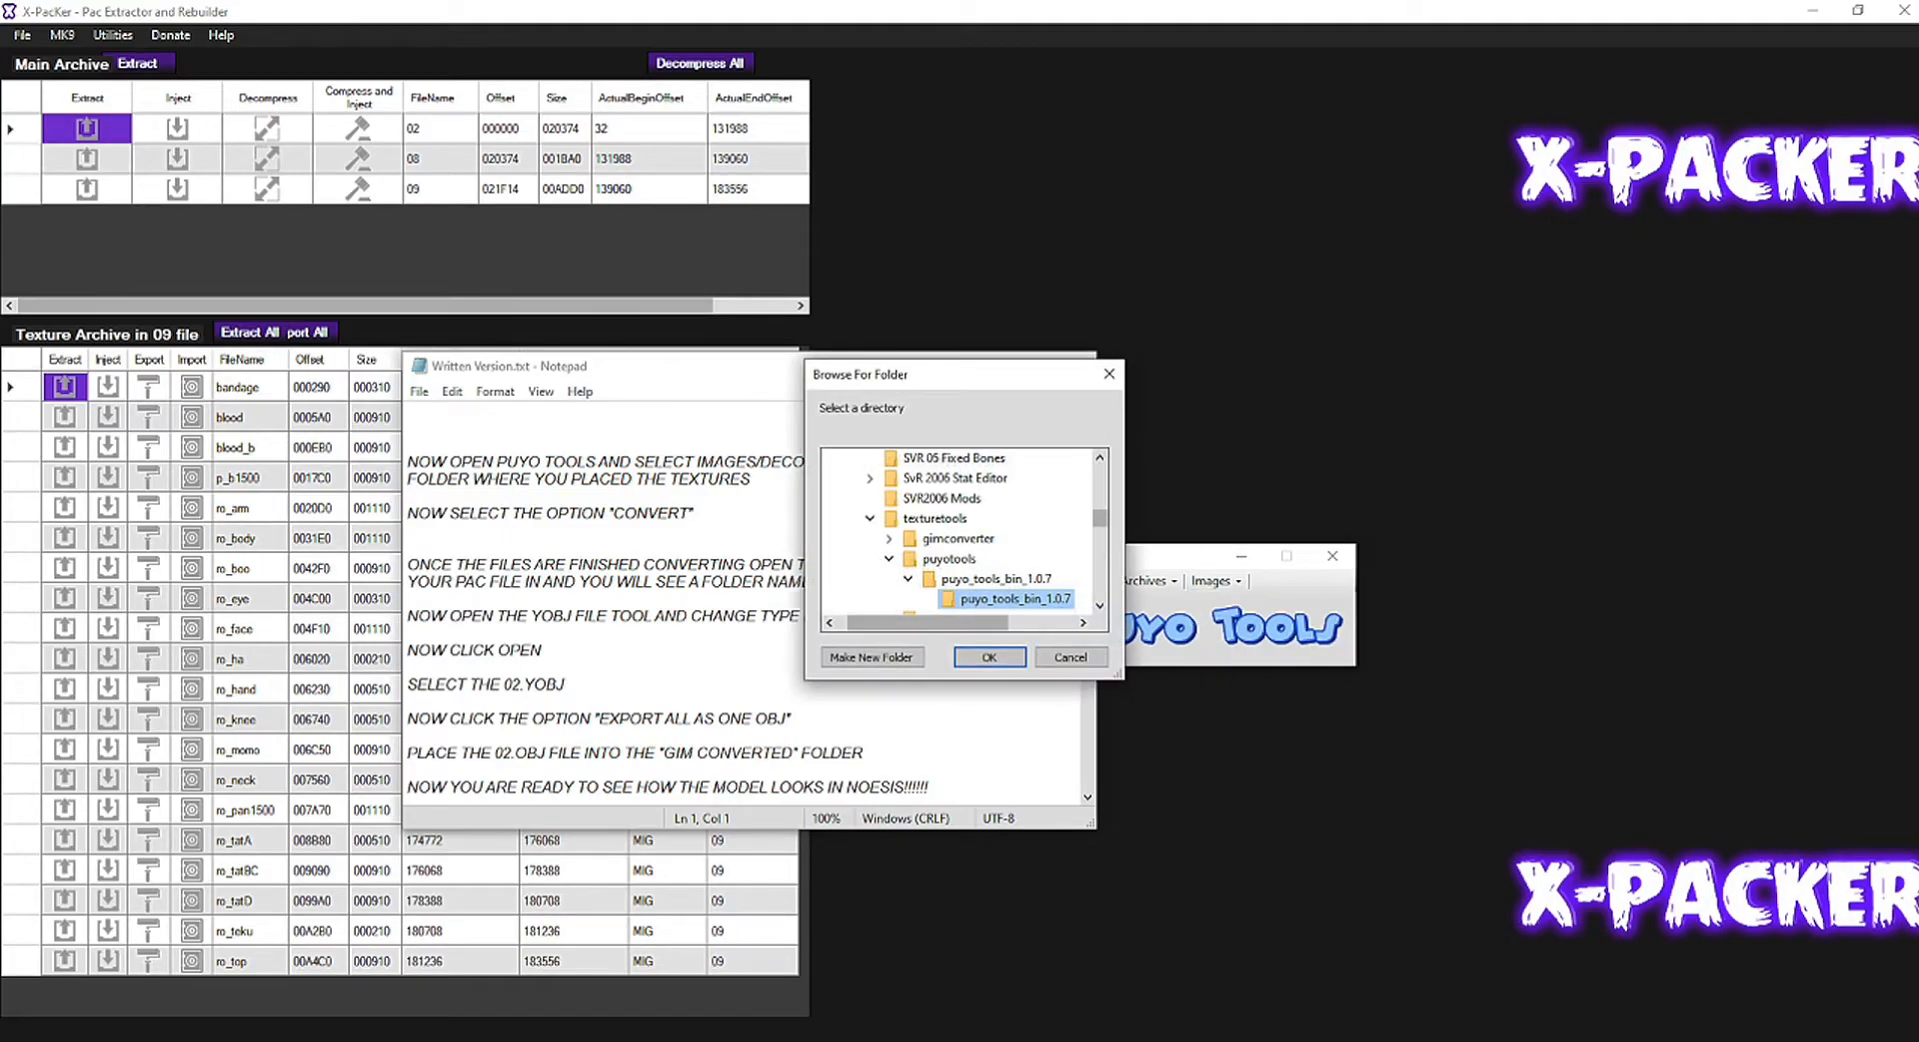
Step: Choose the Randy Orton folder on the desktop as the directory of images to decode
scroll(960, 540, up, 5)
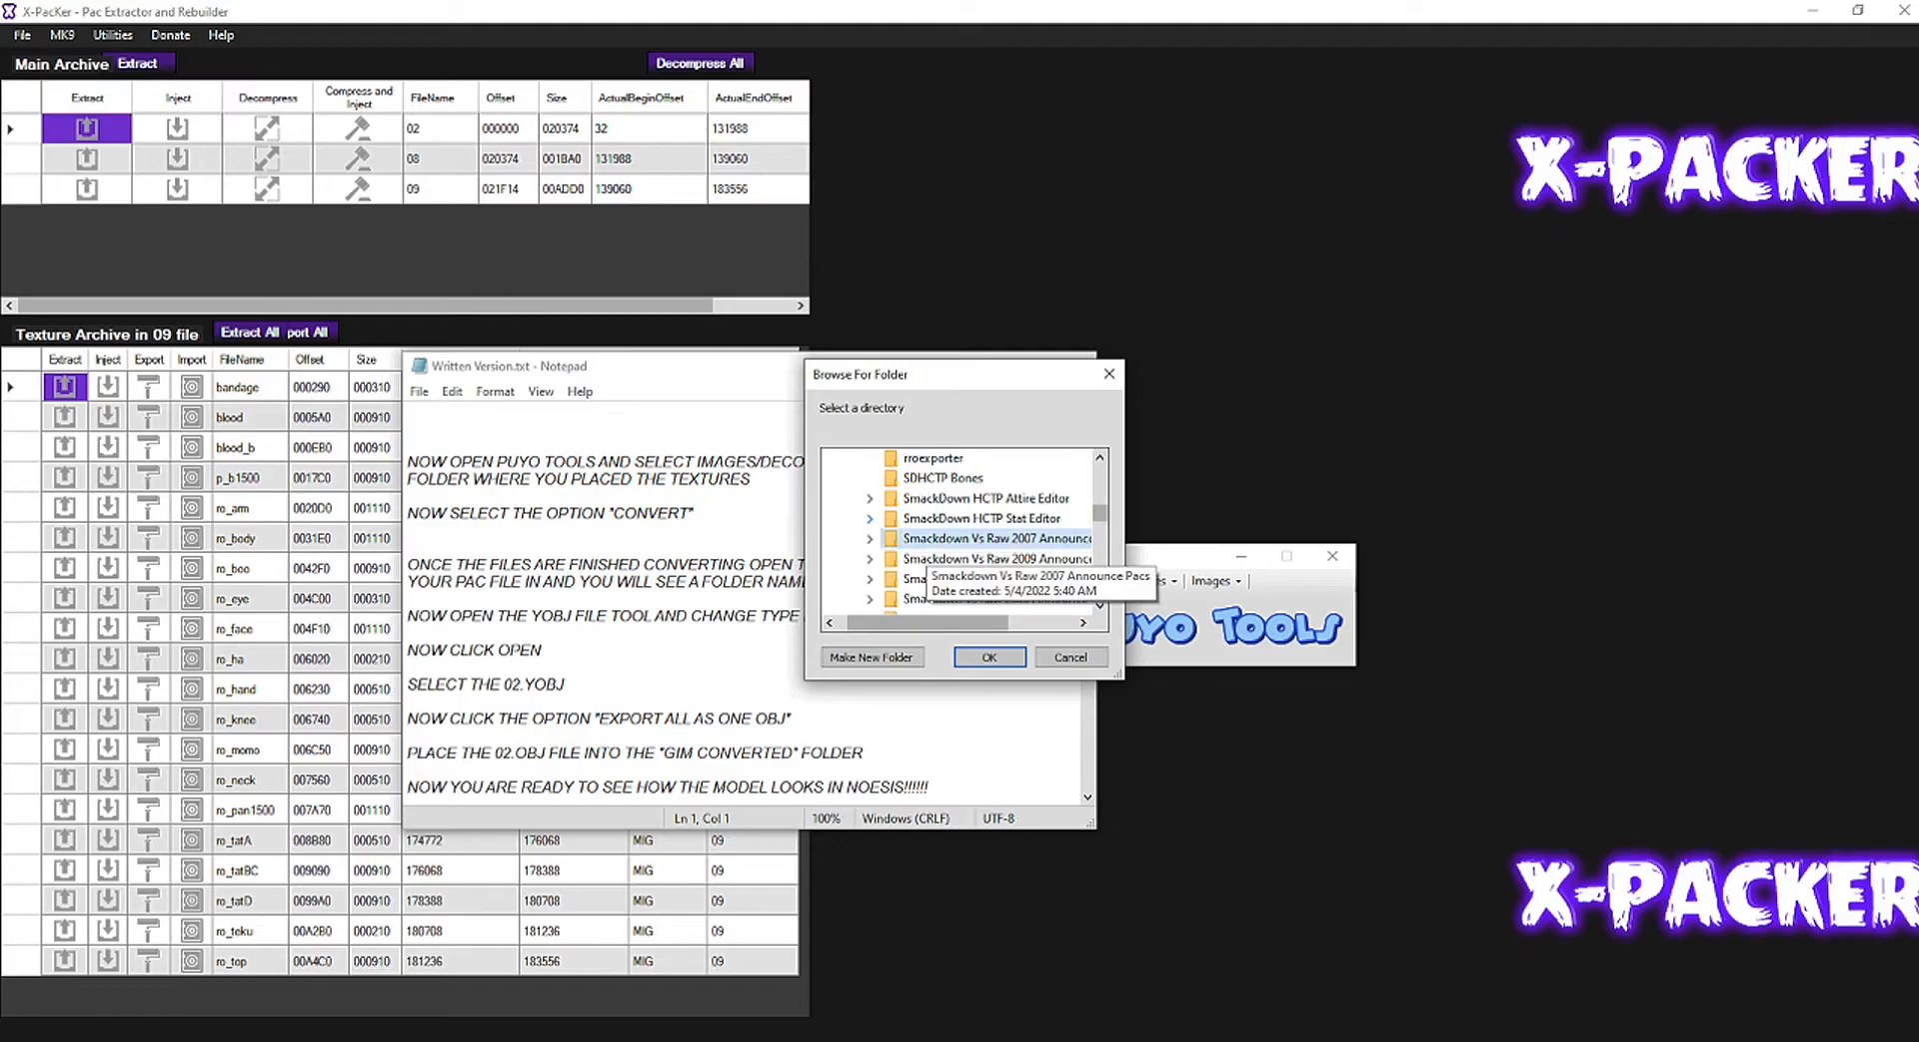
scroll(914, 568, down, 2)
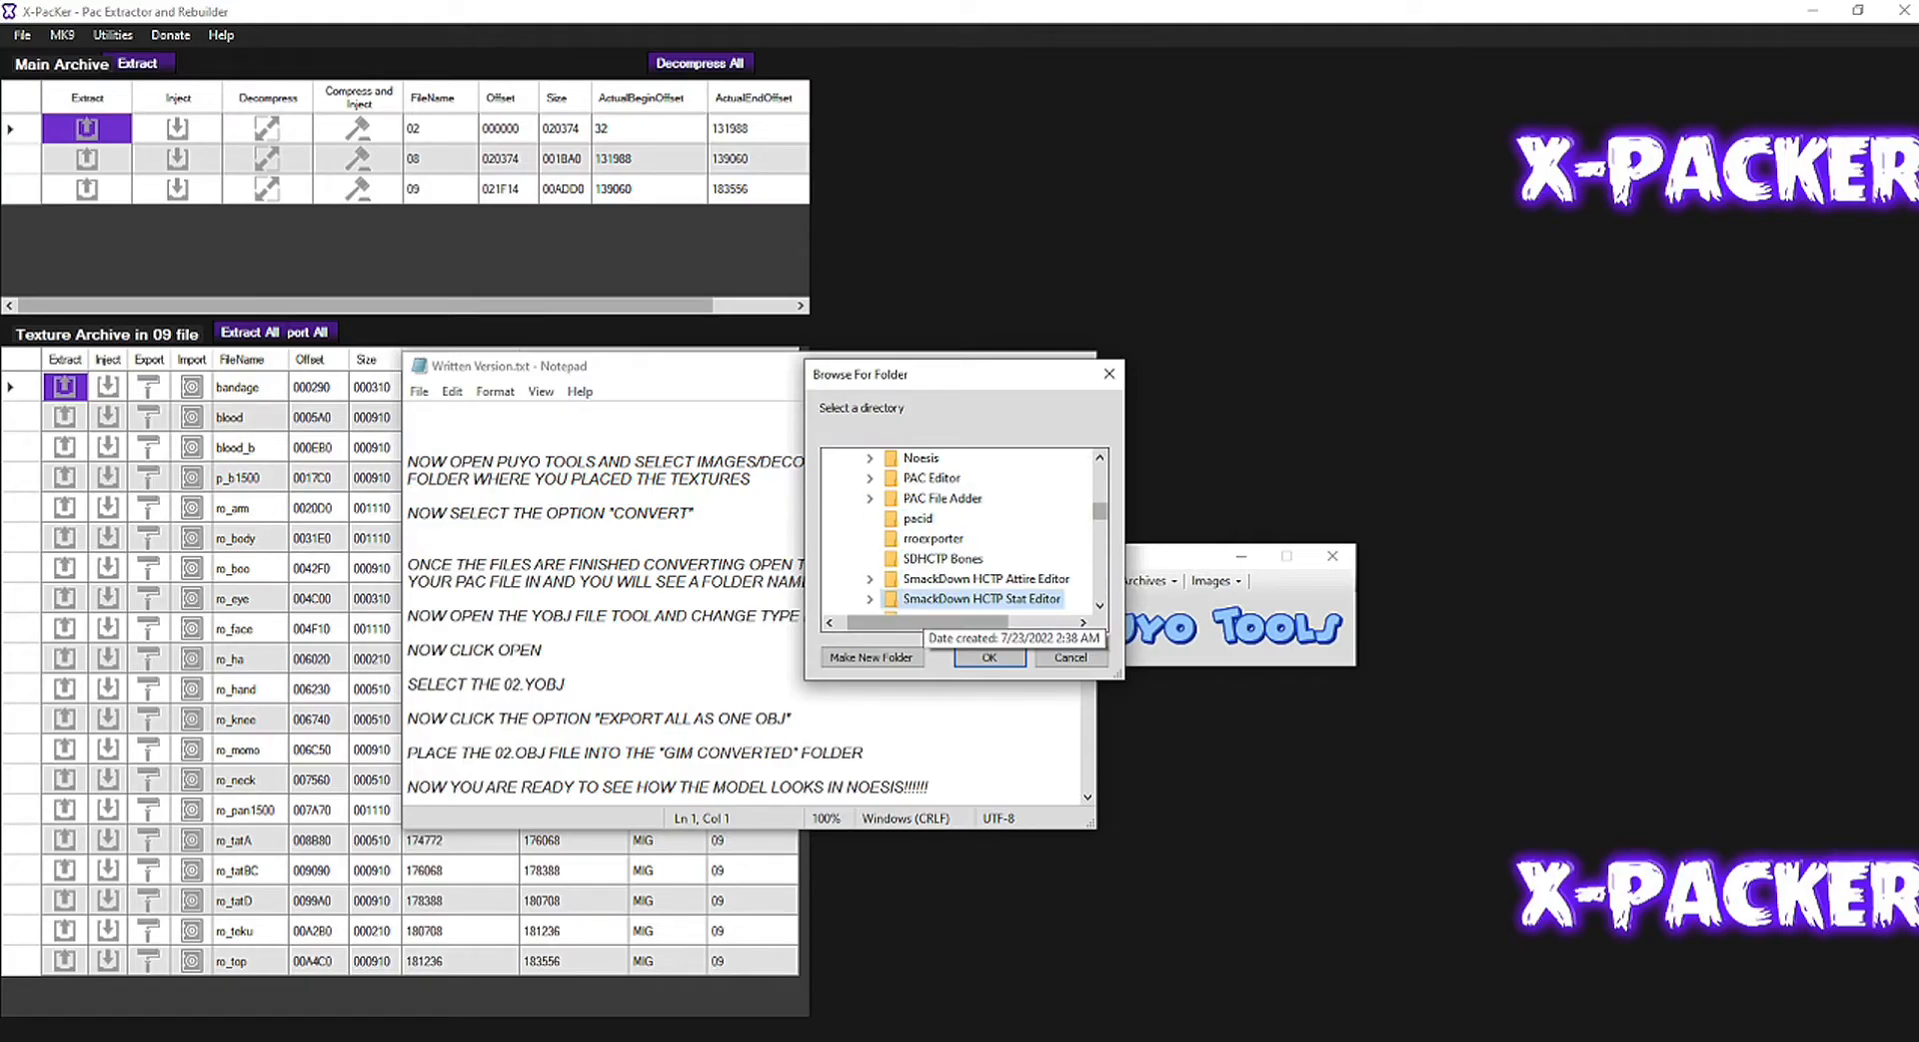
scroll(914, 568, up, 4)
scroll(915, 568, down, 8)
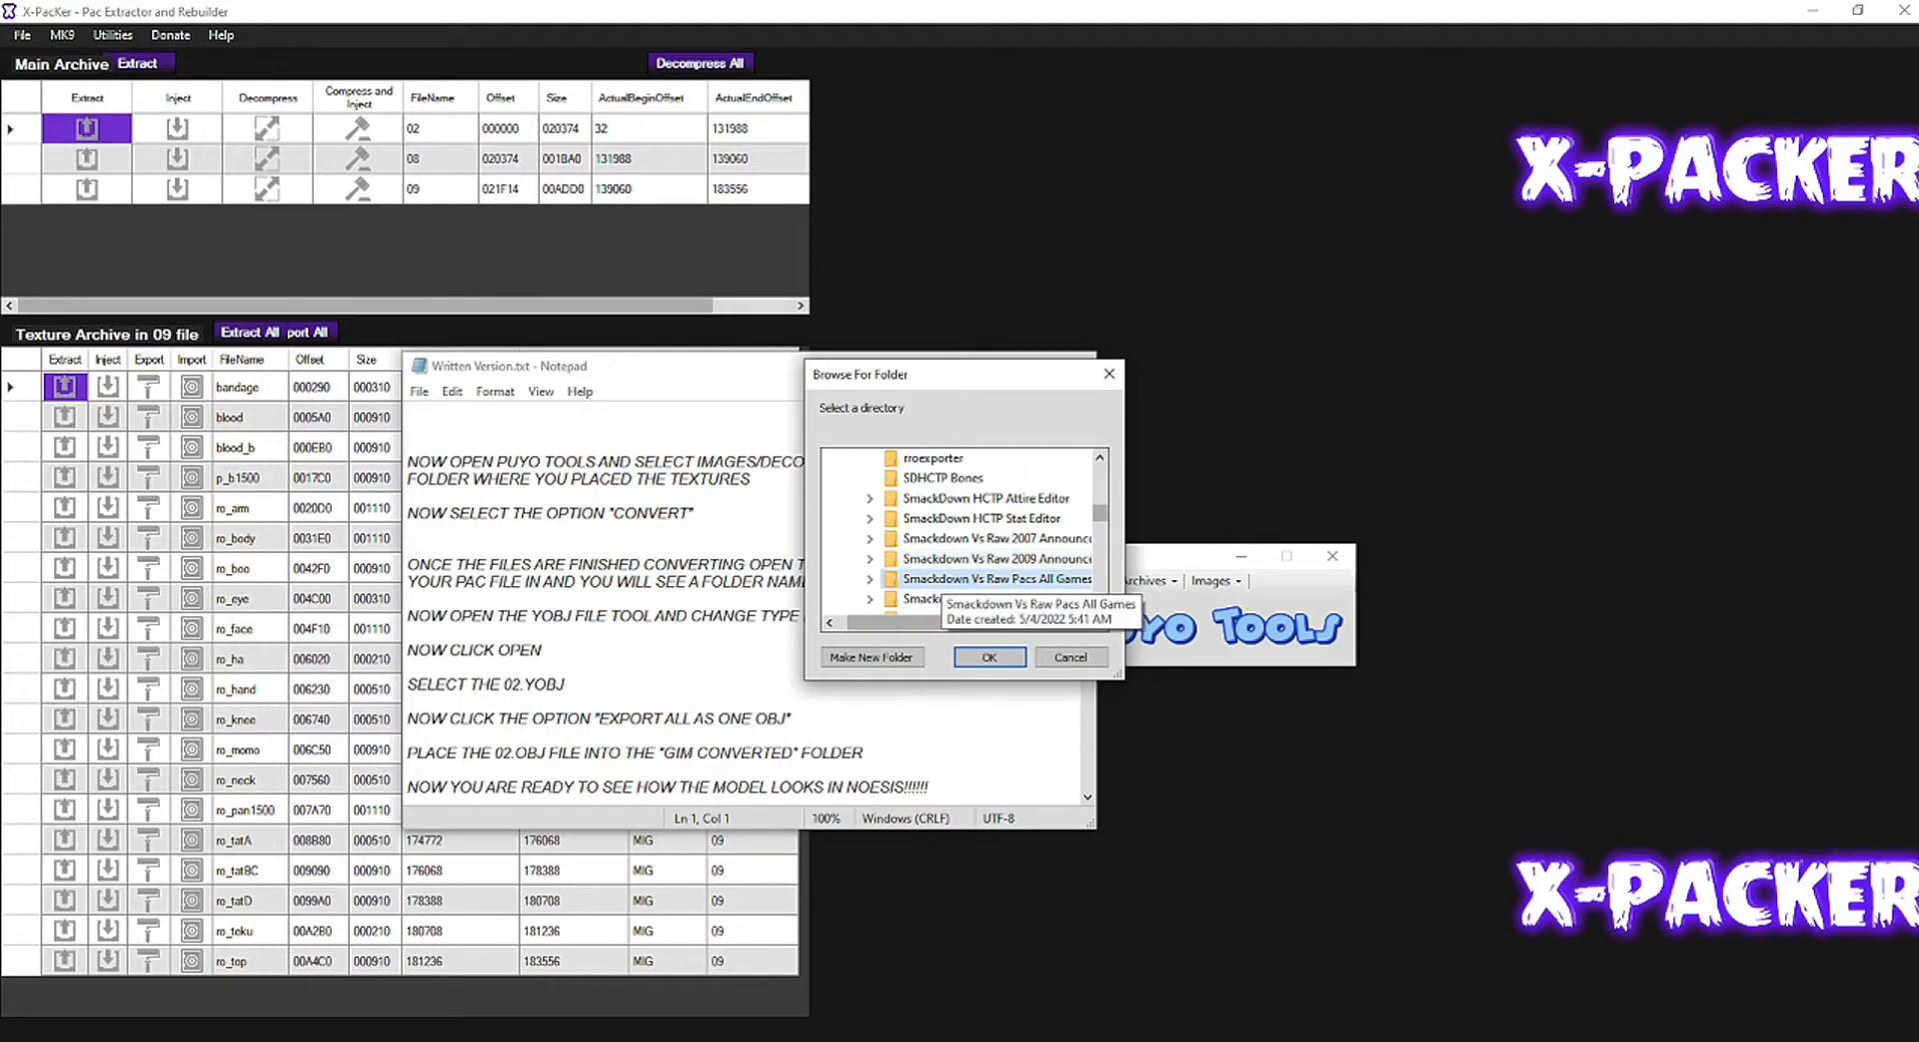
scroll(929, 585, up, 10)
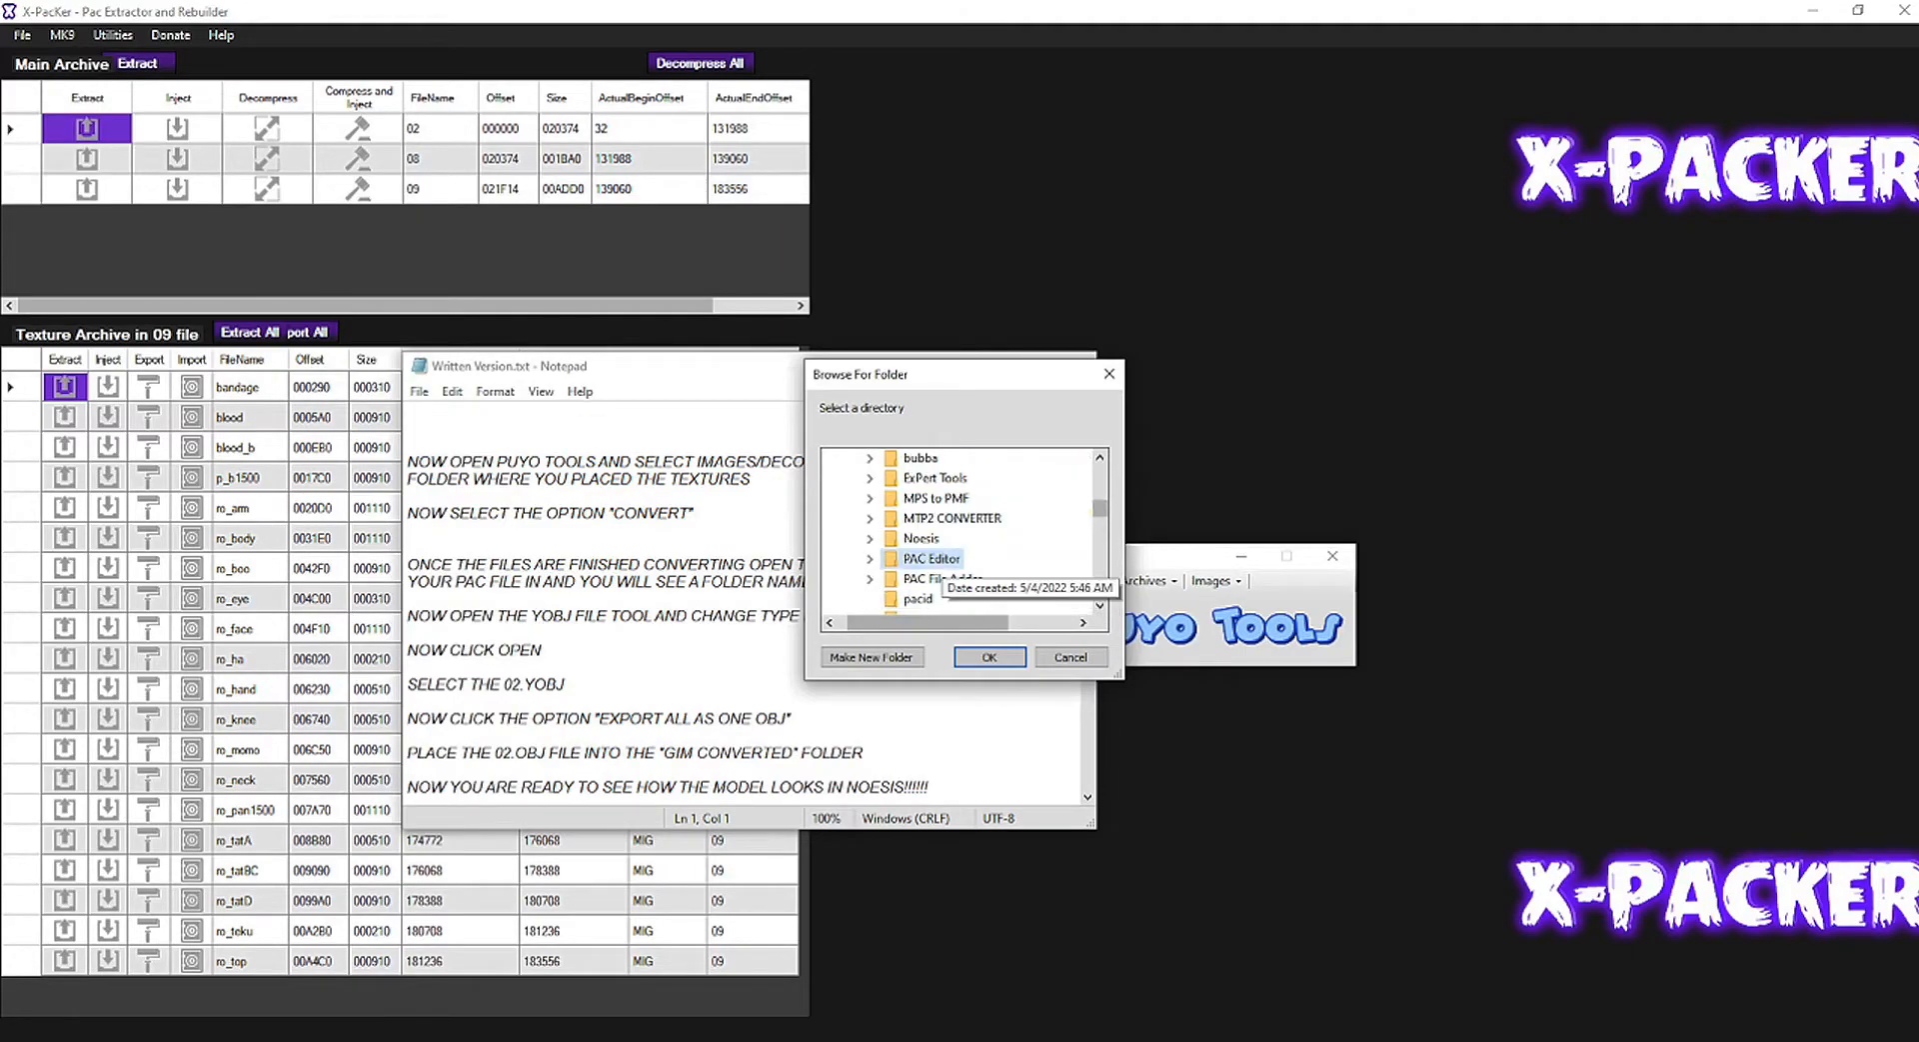
scroll(930, 579, down, 3)
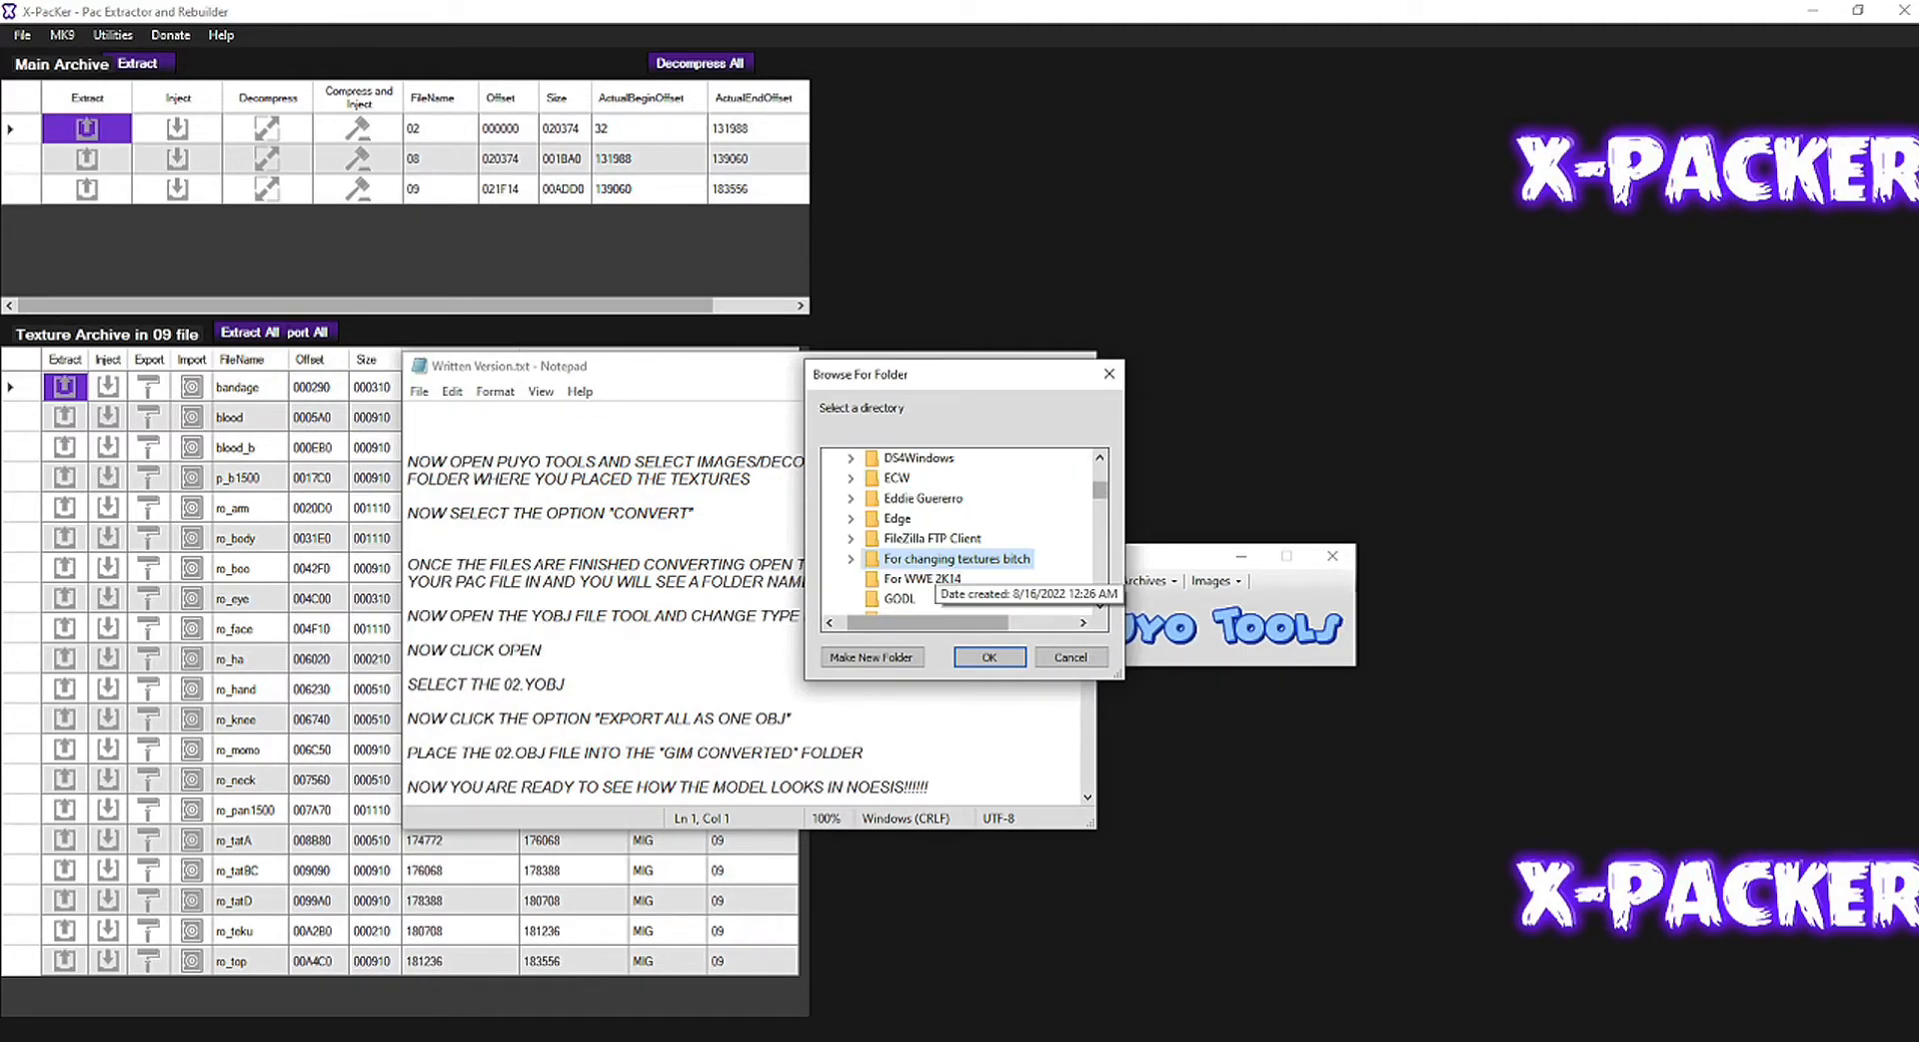
scroll(915, 590, up, 1)
click(881, 518)
scroll(915, 578, down, 2)
click(917, 538)
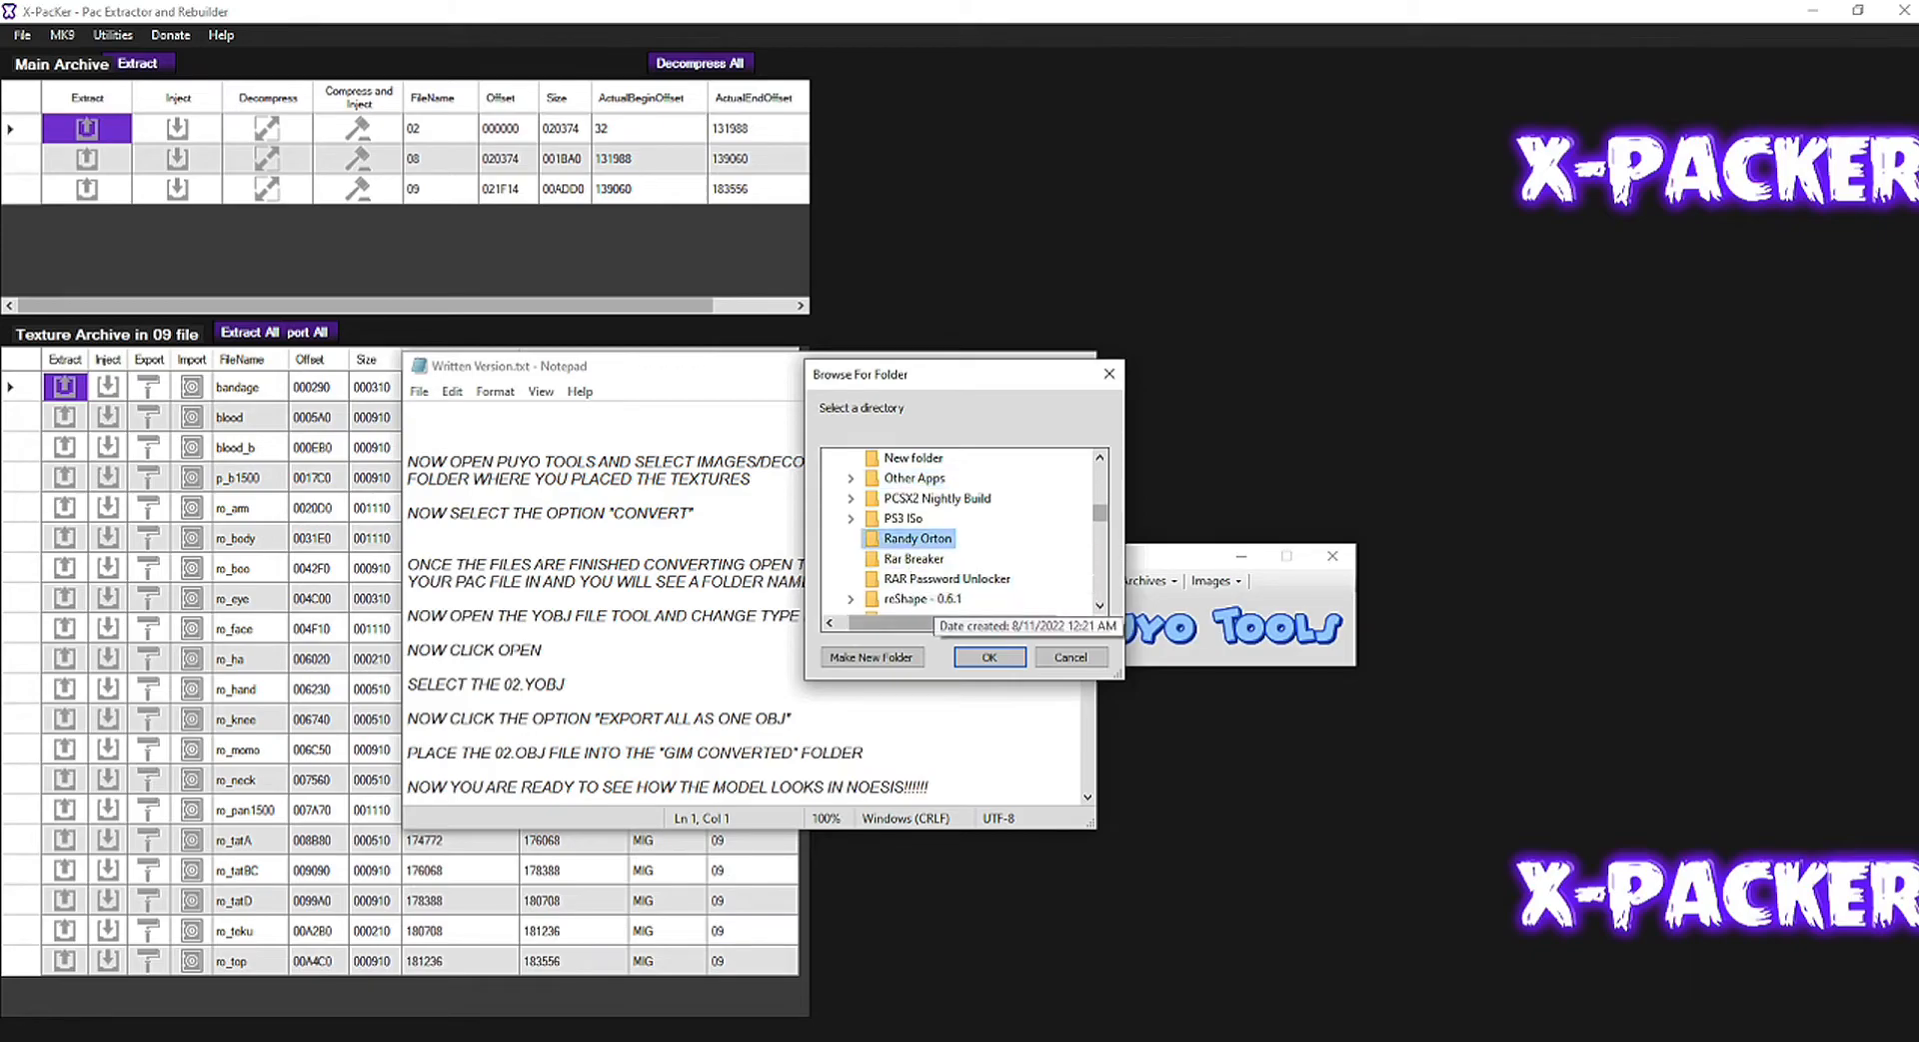
click(990, 657)
Step: Convert the folder's textures to PNG and close Puyo Tools
click(964, 599)
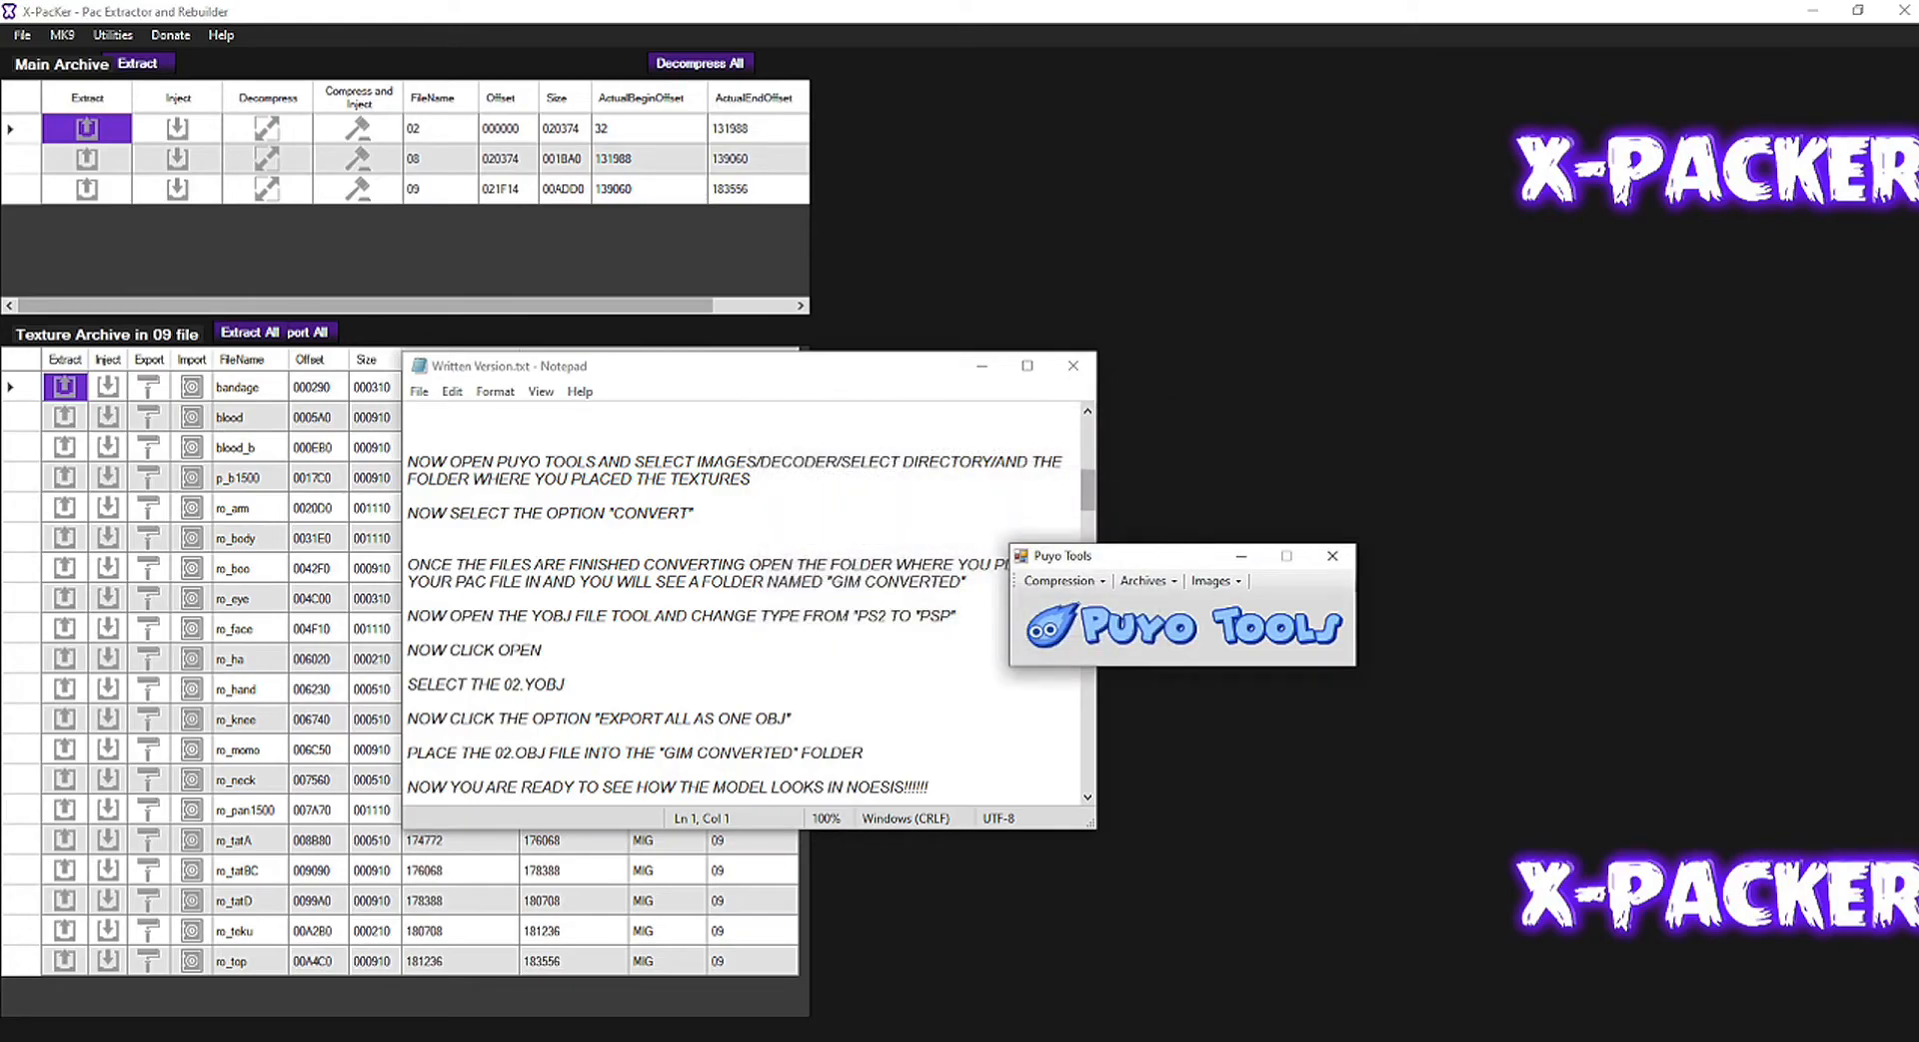
click(964, 600)
scroll(963, 599, down, 1)
click(1332, 556)
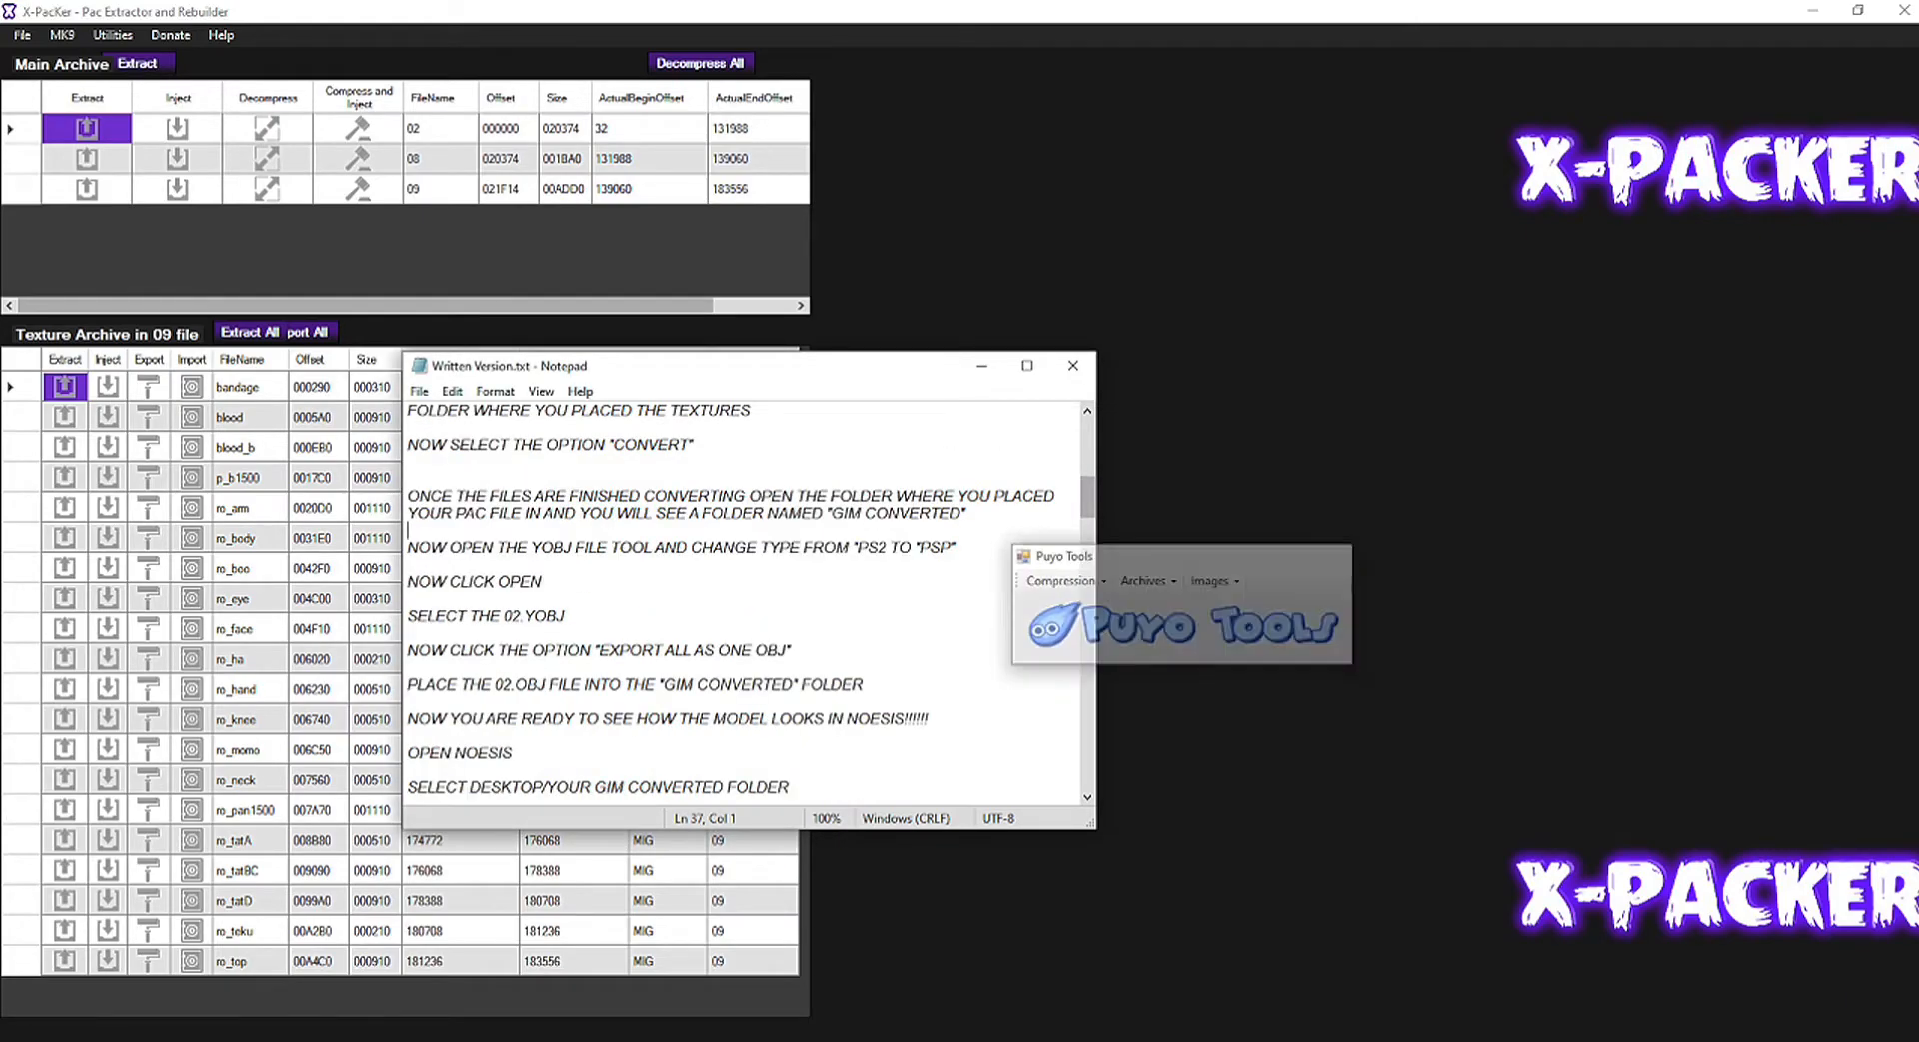
Step: Following the guide, switch to YOBJ File Tool and set the file type to PSP YOBJ
scroll(750, 600, down, 1)
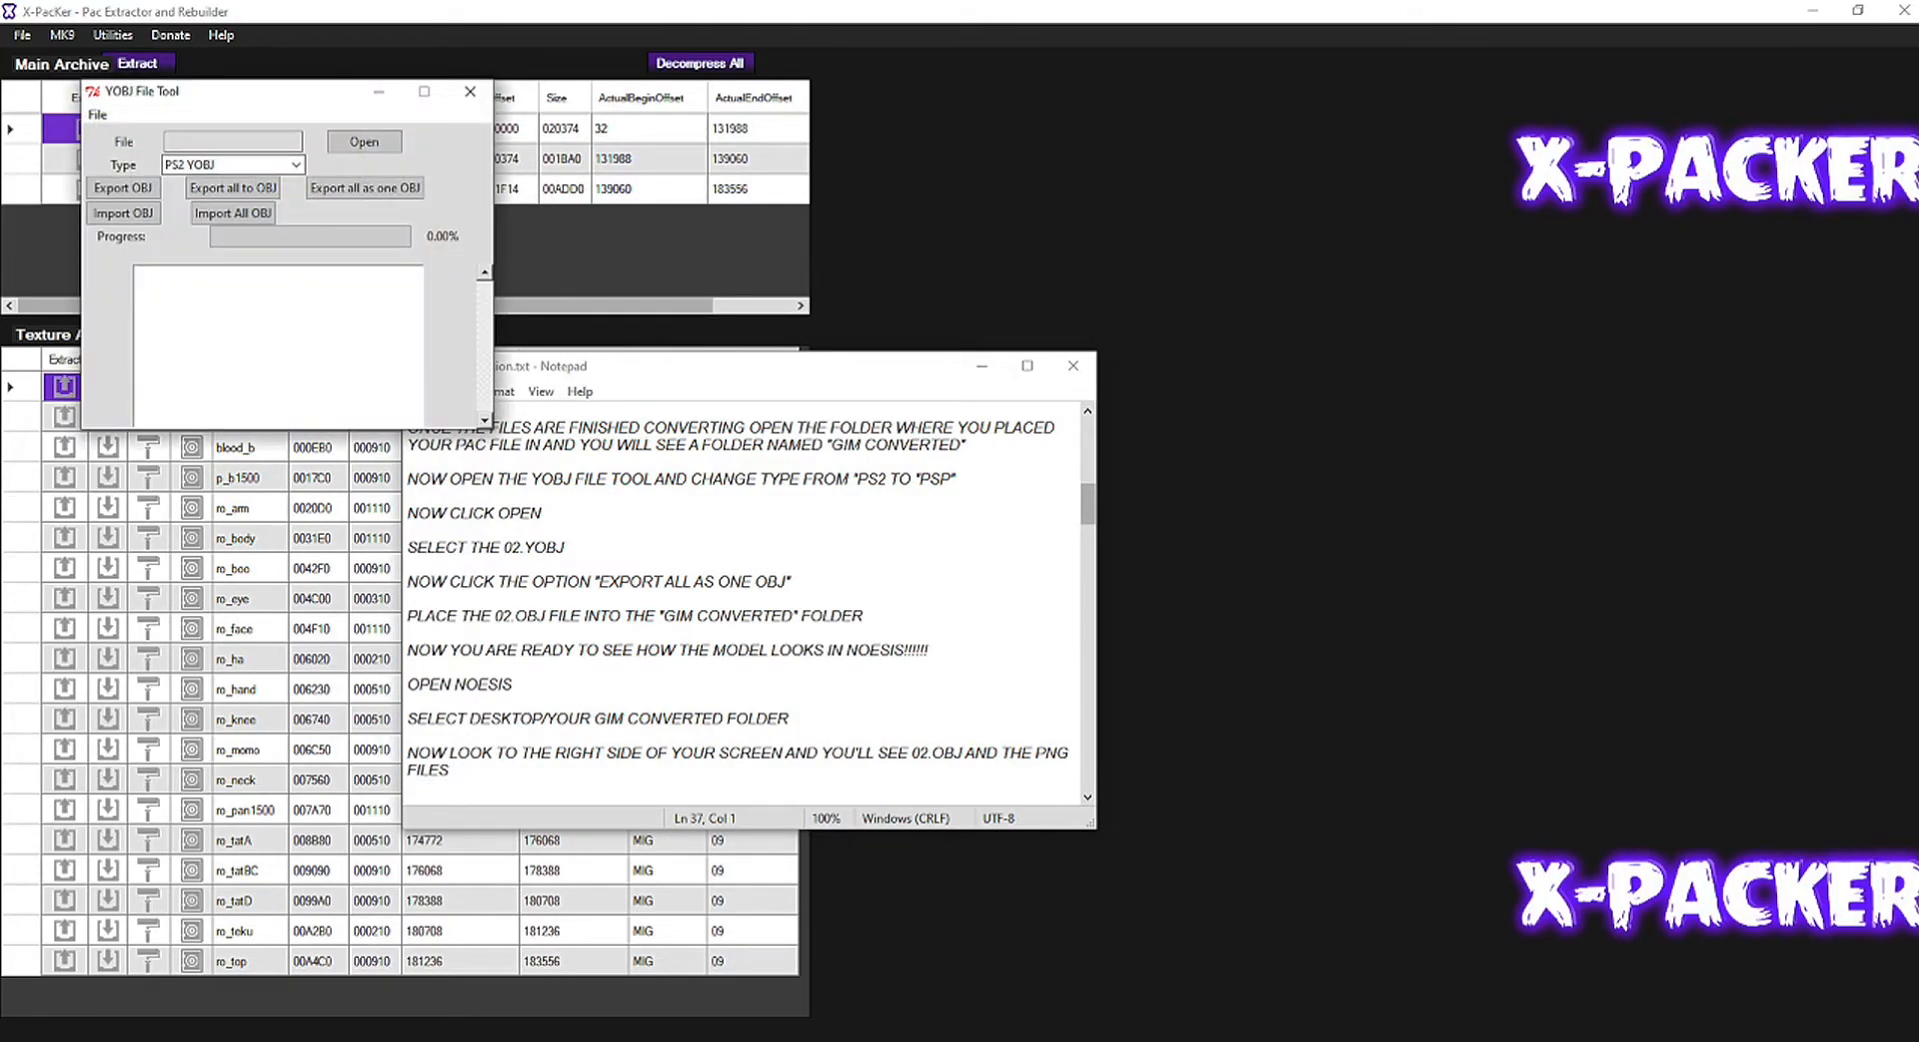
drag(298, 110, 1219, 287)
click(1218, 341)
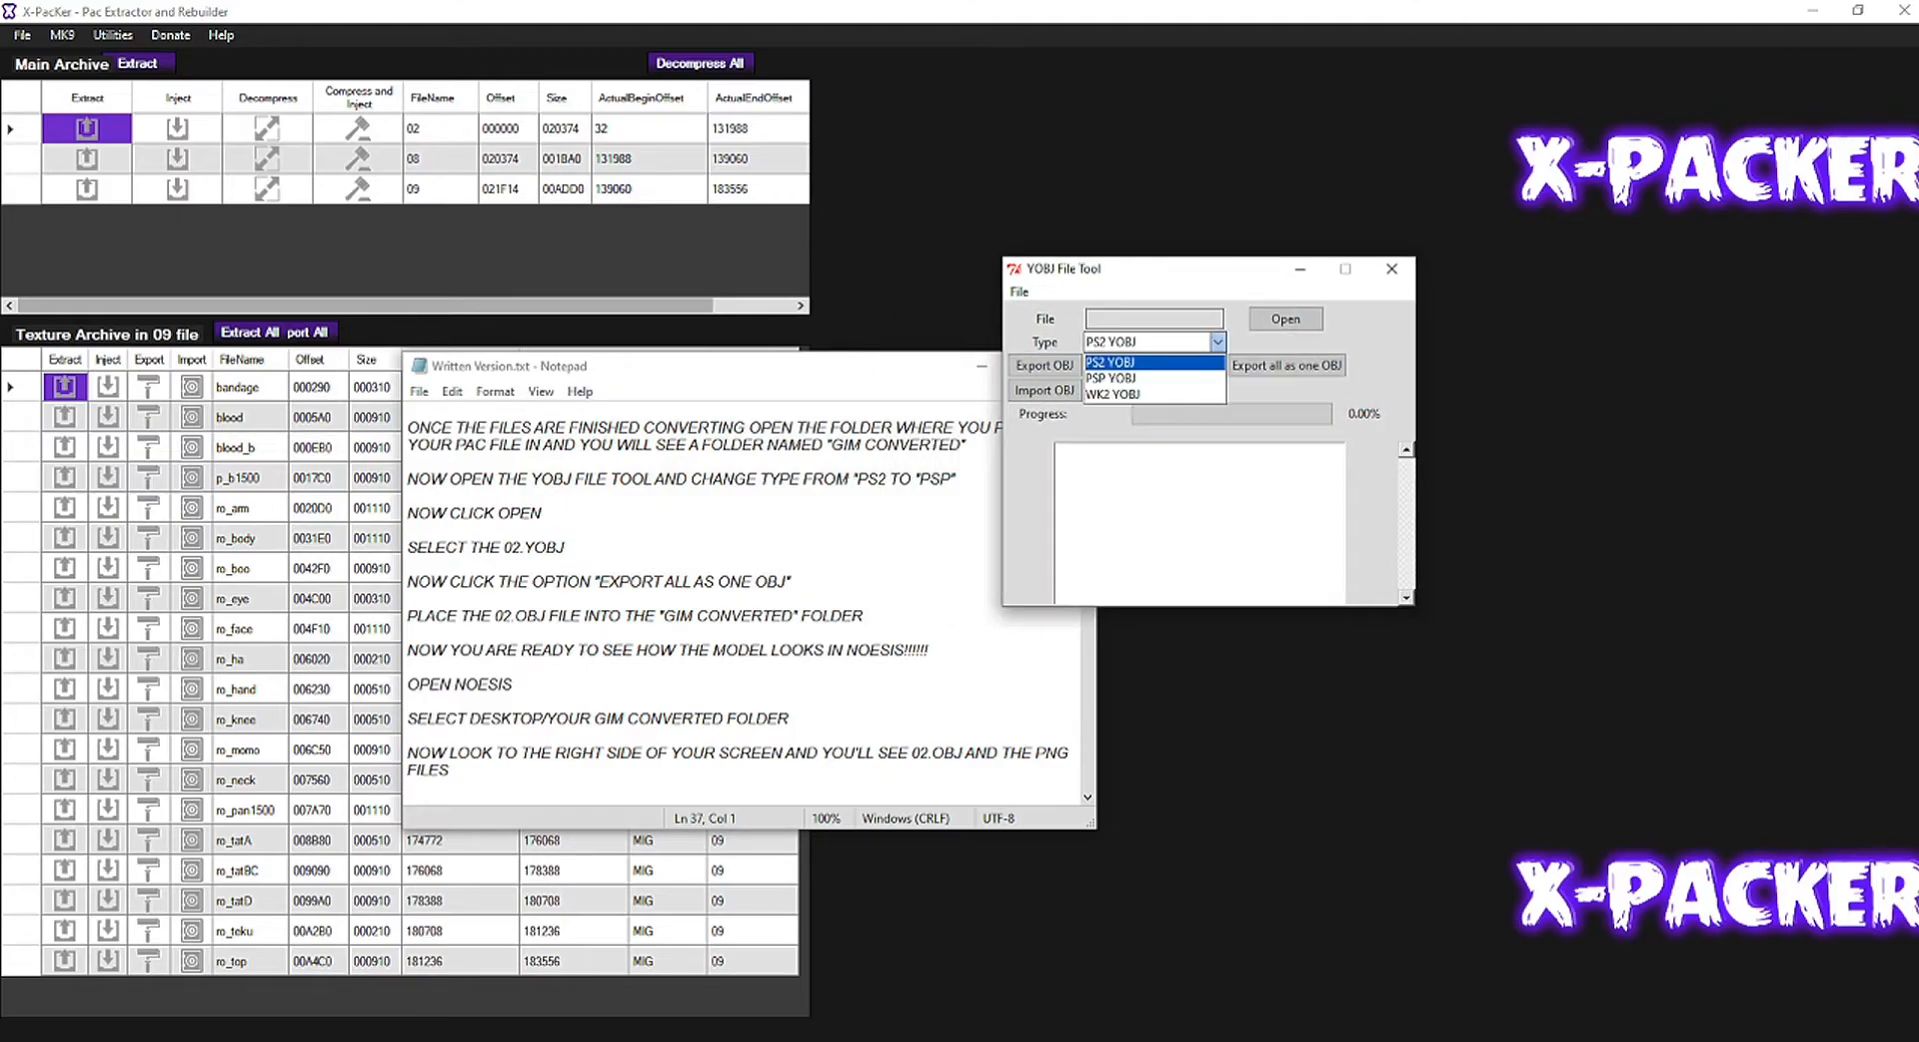
click(1149, 377)
Step: Open 02.yobj from the Randy Orton folder on the desktop
click(1285, 319)
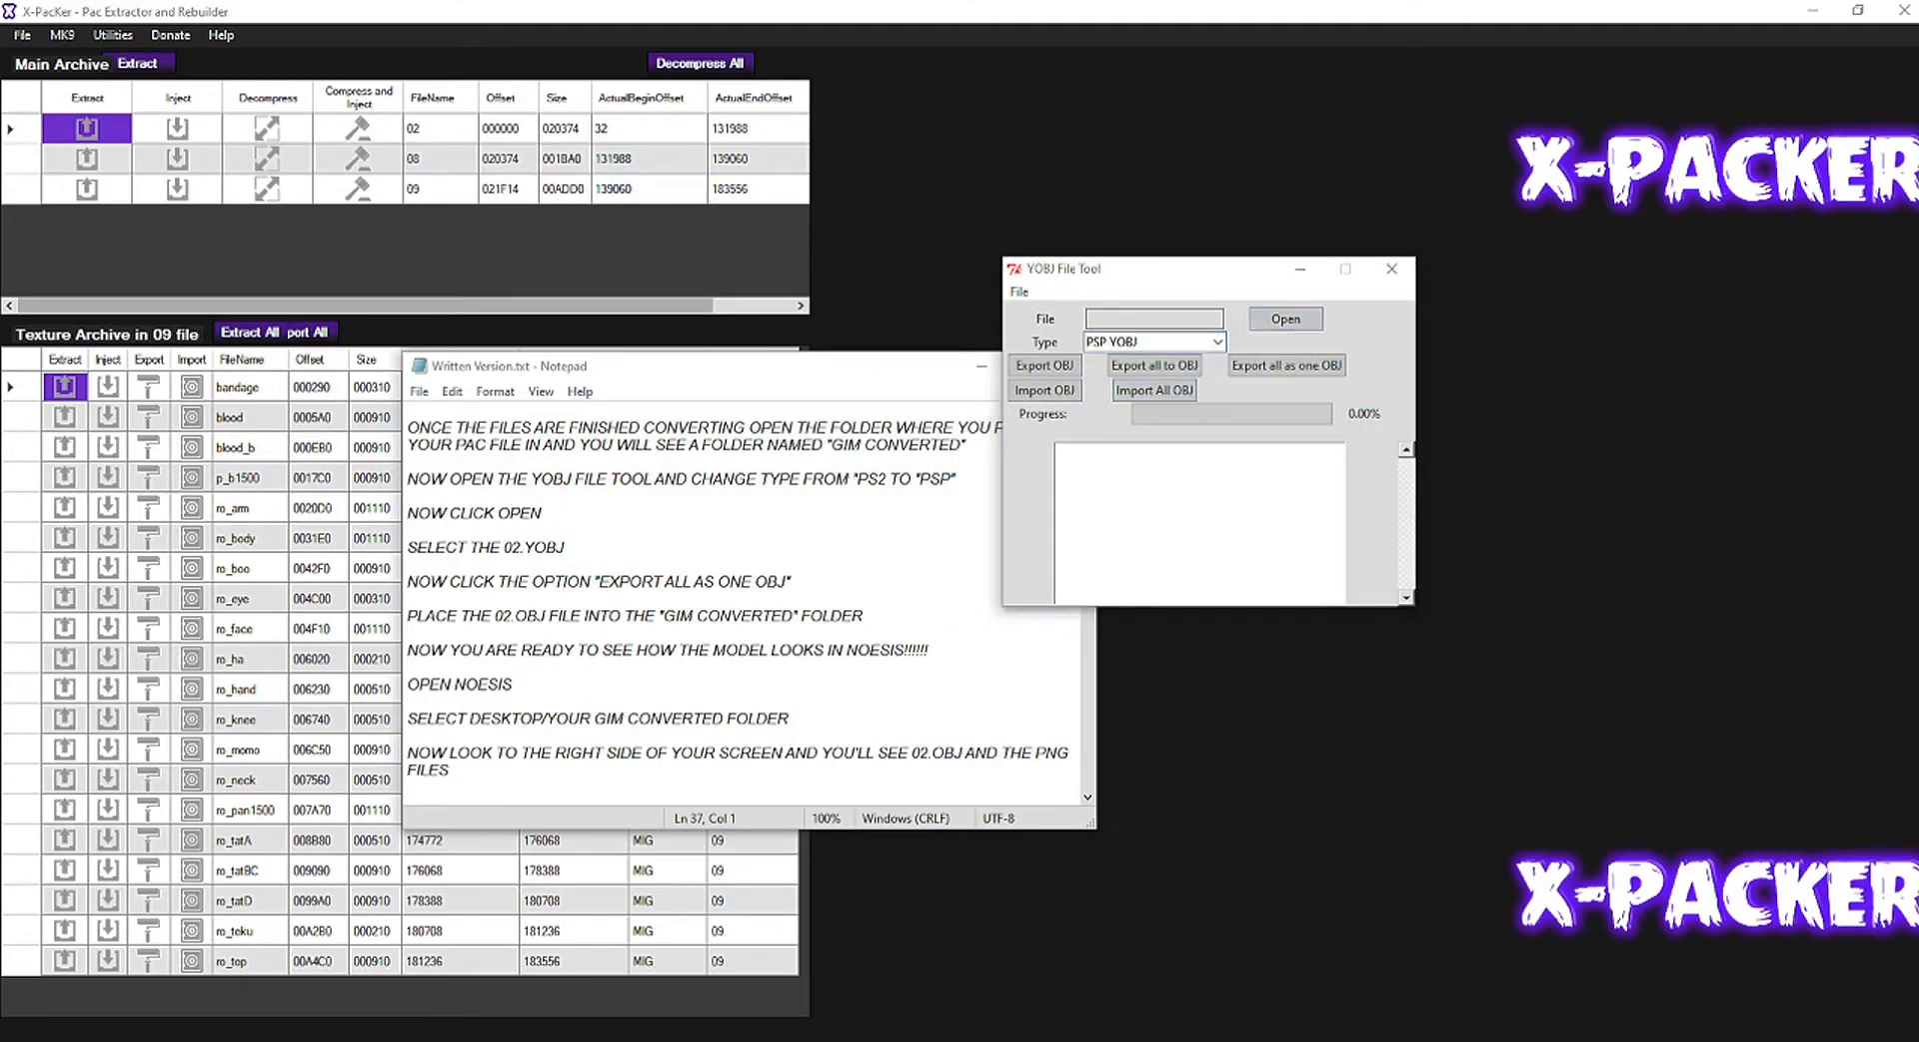
click(1061, 450)
scroll(1224, 520, down, 15)
scroll(1224, 520, up, 1)
scroll(1224, 520, up, 1)
double_click(1225, 411)
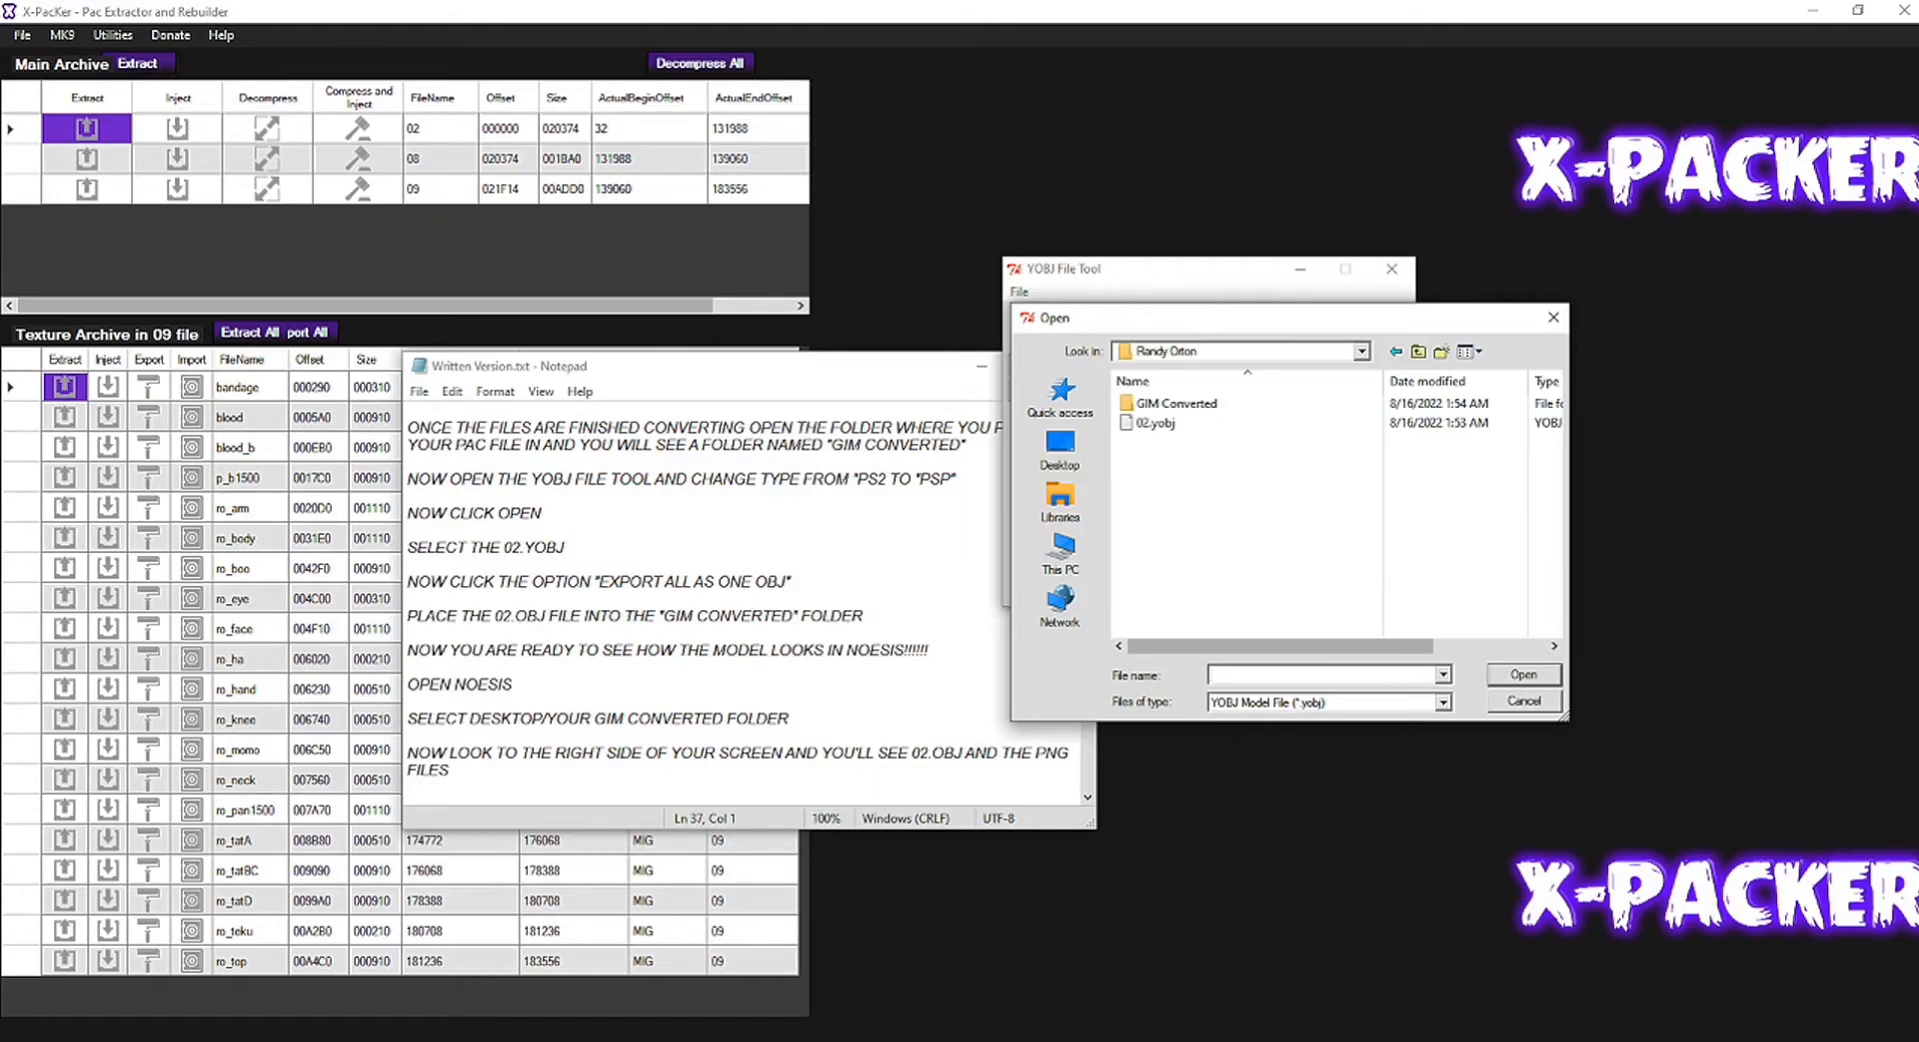
double_click(1156, 423)
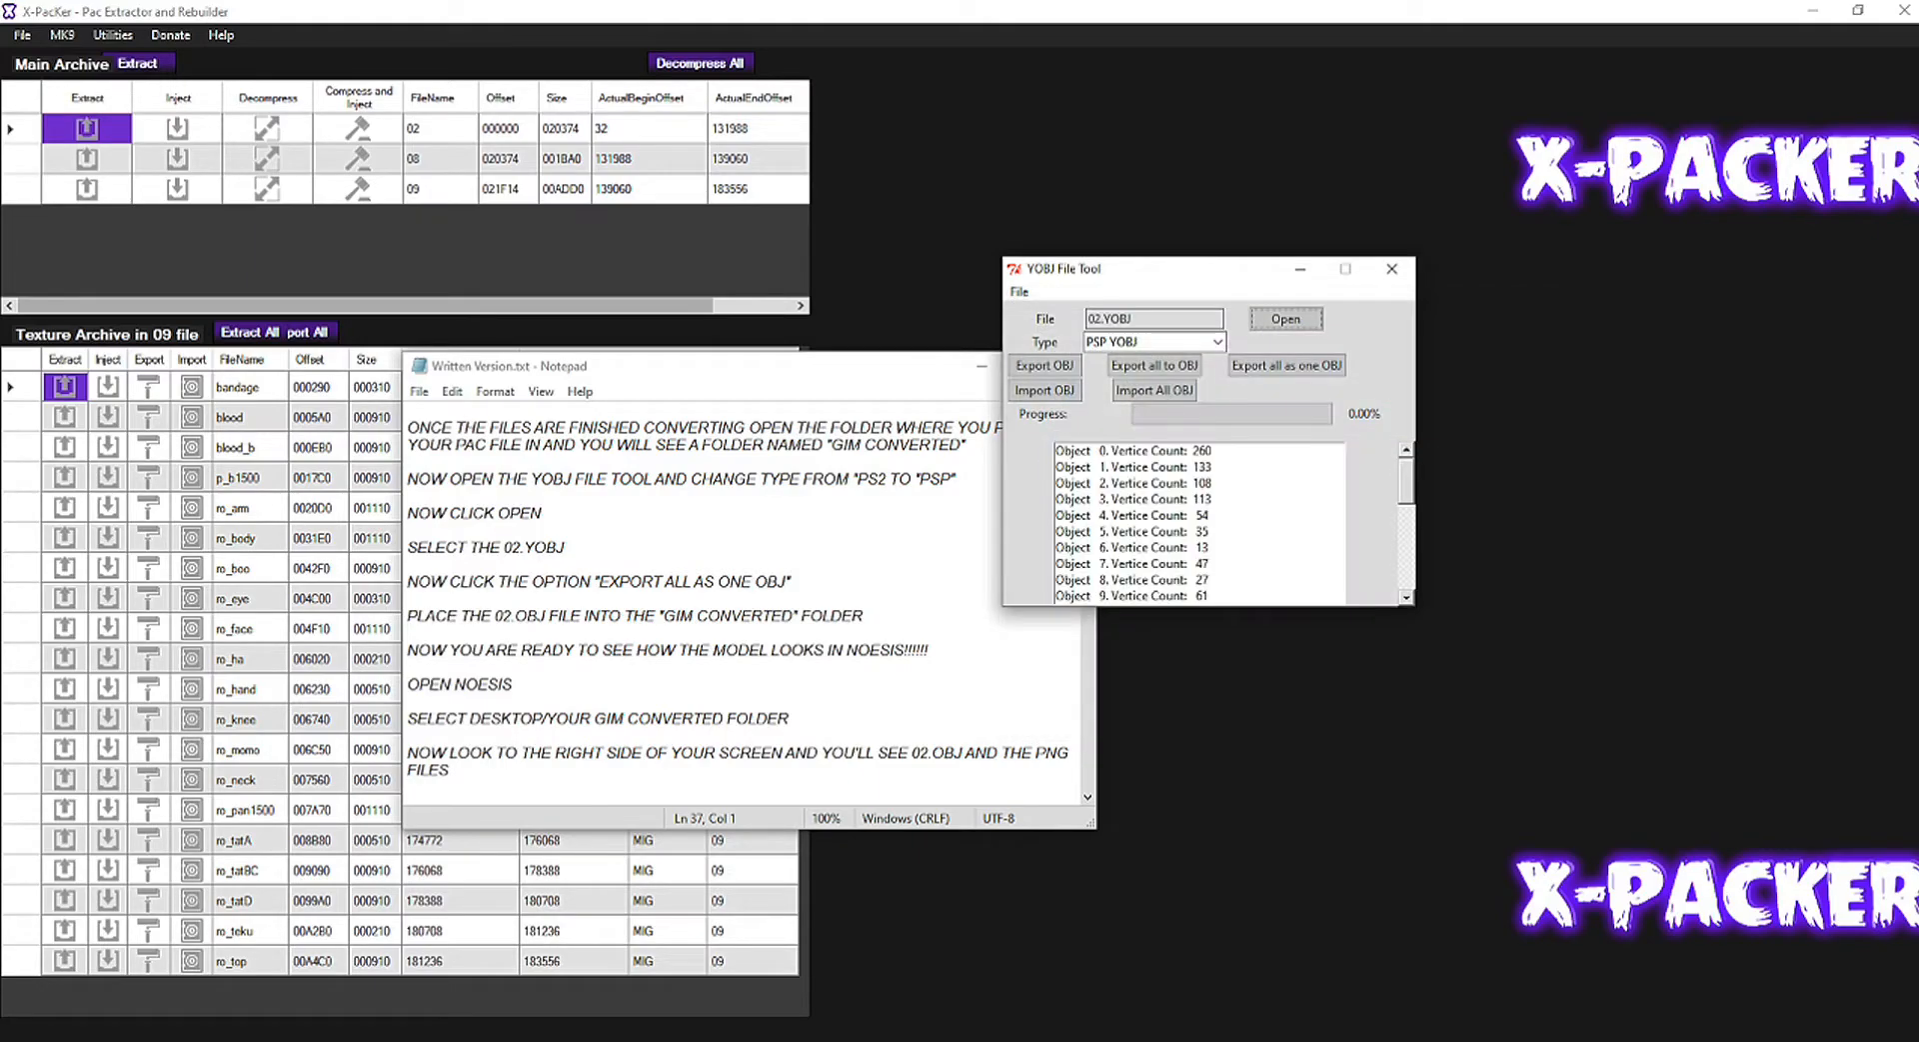
Step: Export all objects as one OBJ named 02.obj into the GIM Converted folder and close YOBJ File Tool
click(1288, 365)
key(Return)
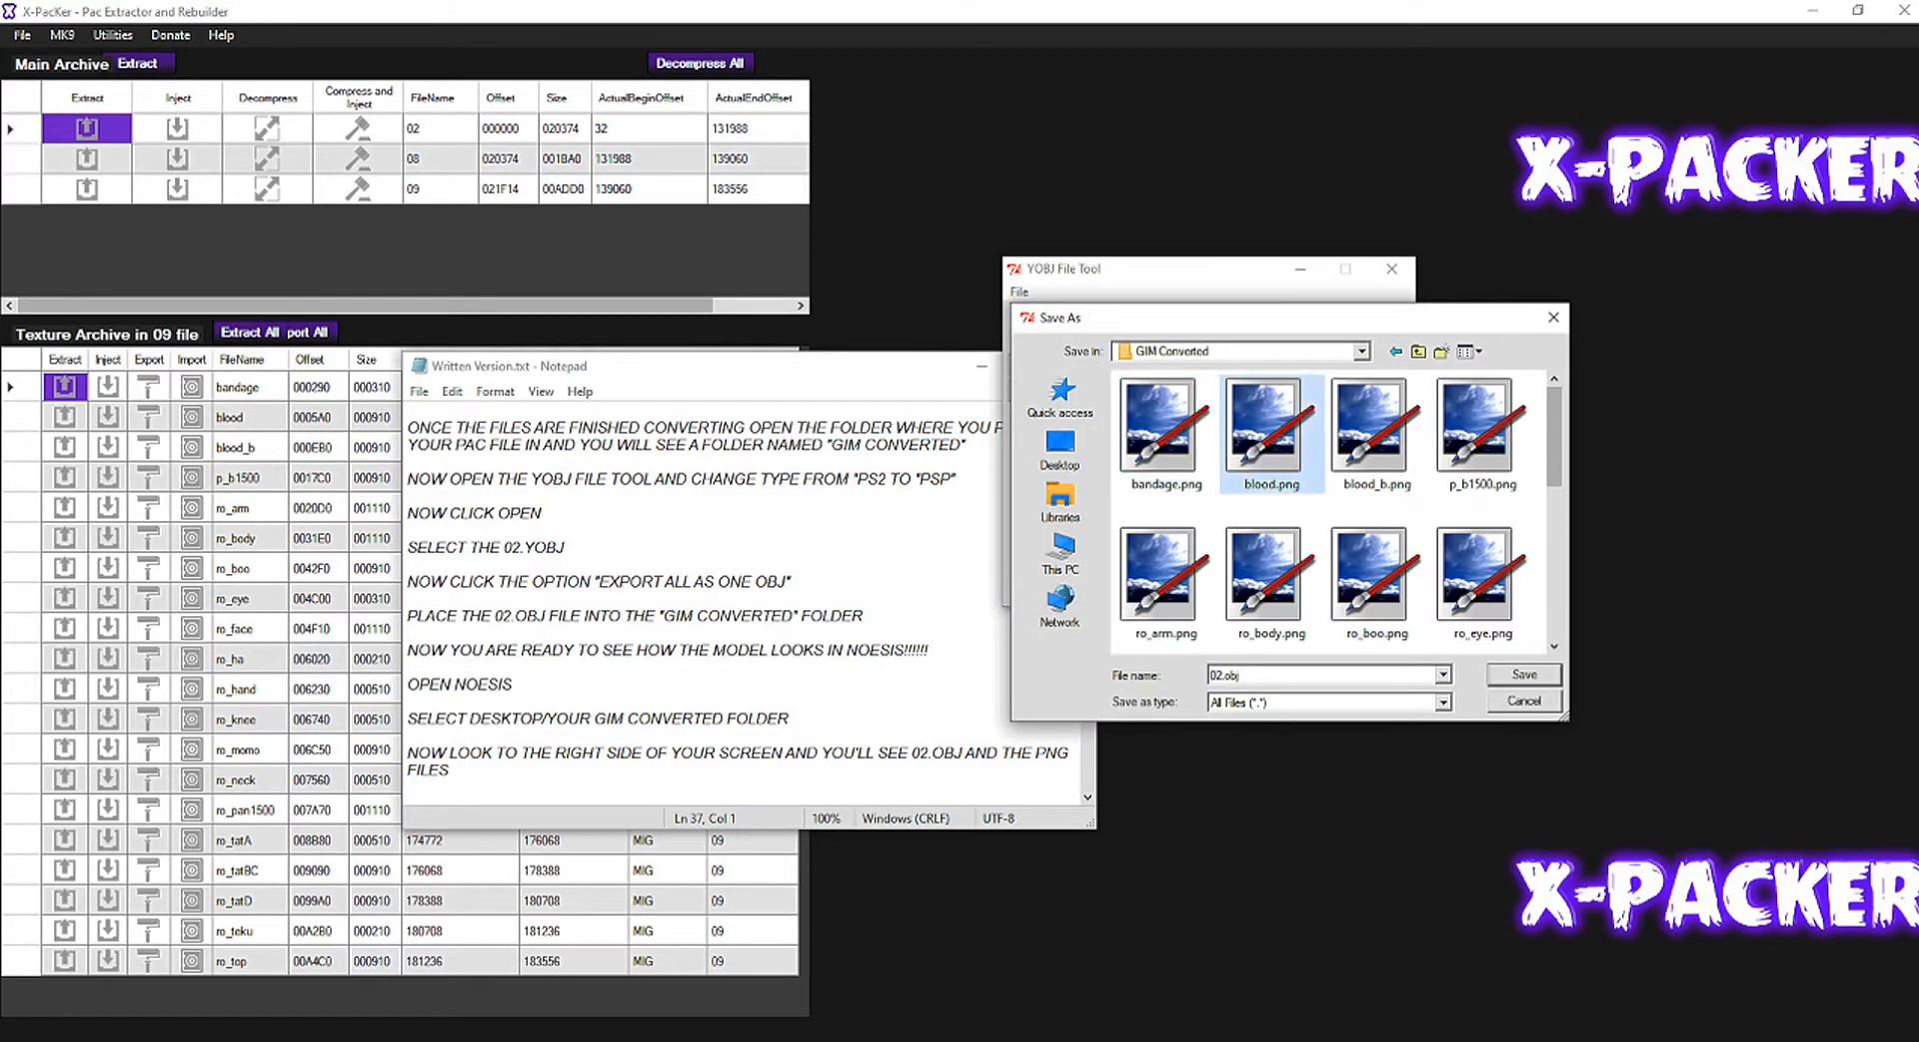
key(Return)
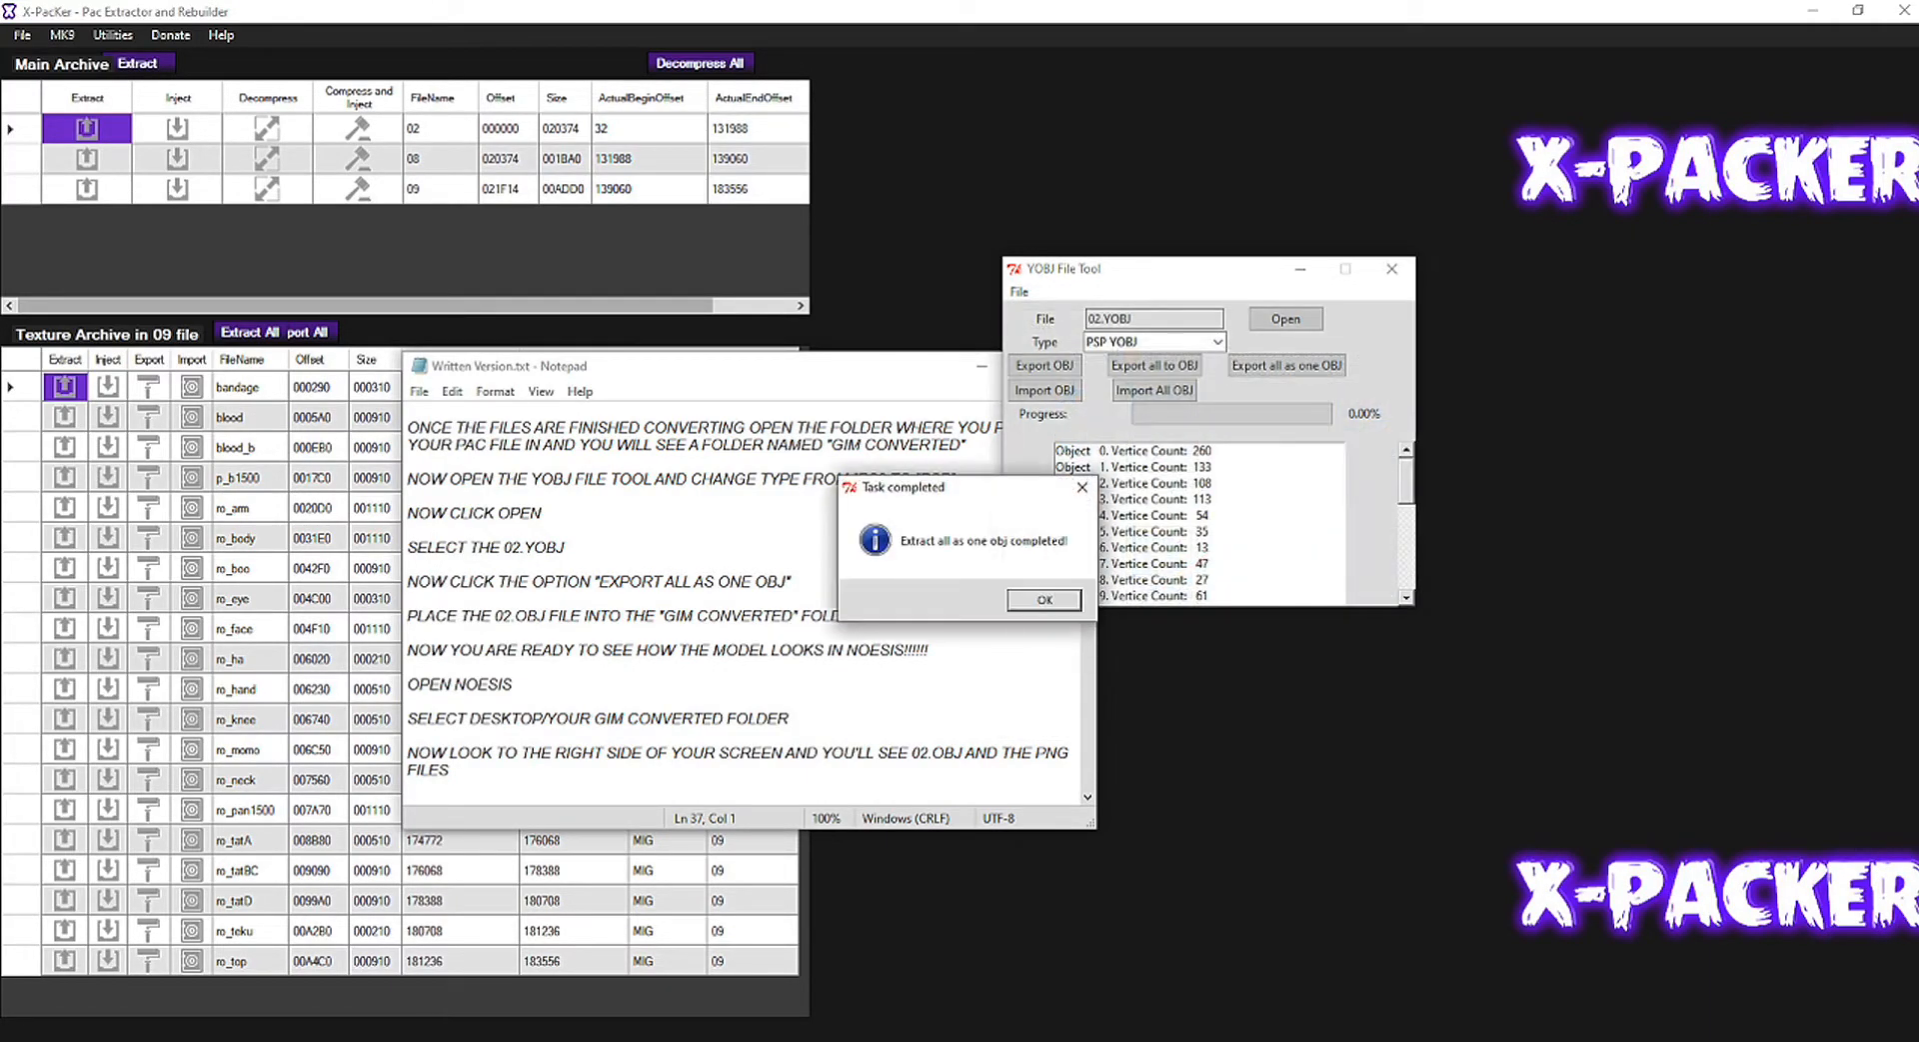
key(Return)
click(1392, 269)
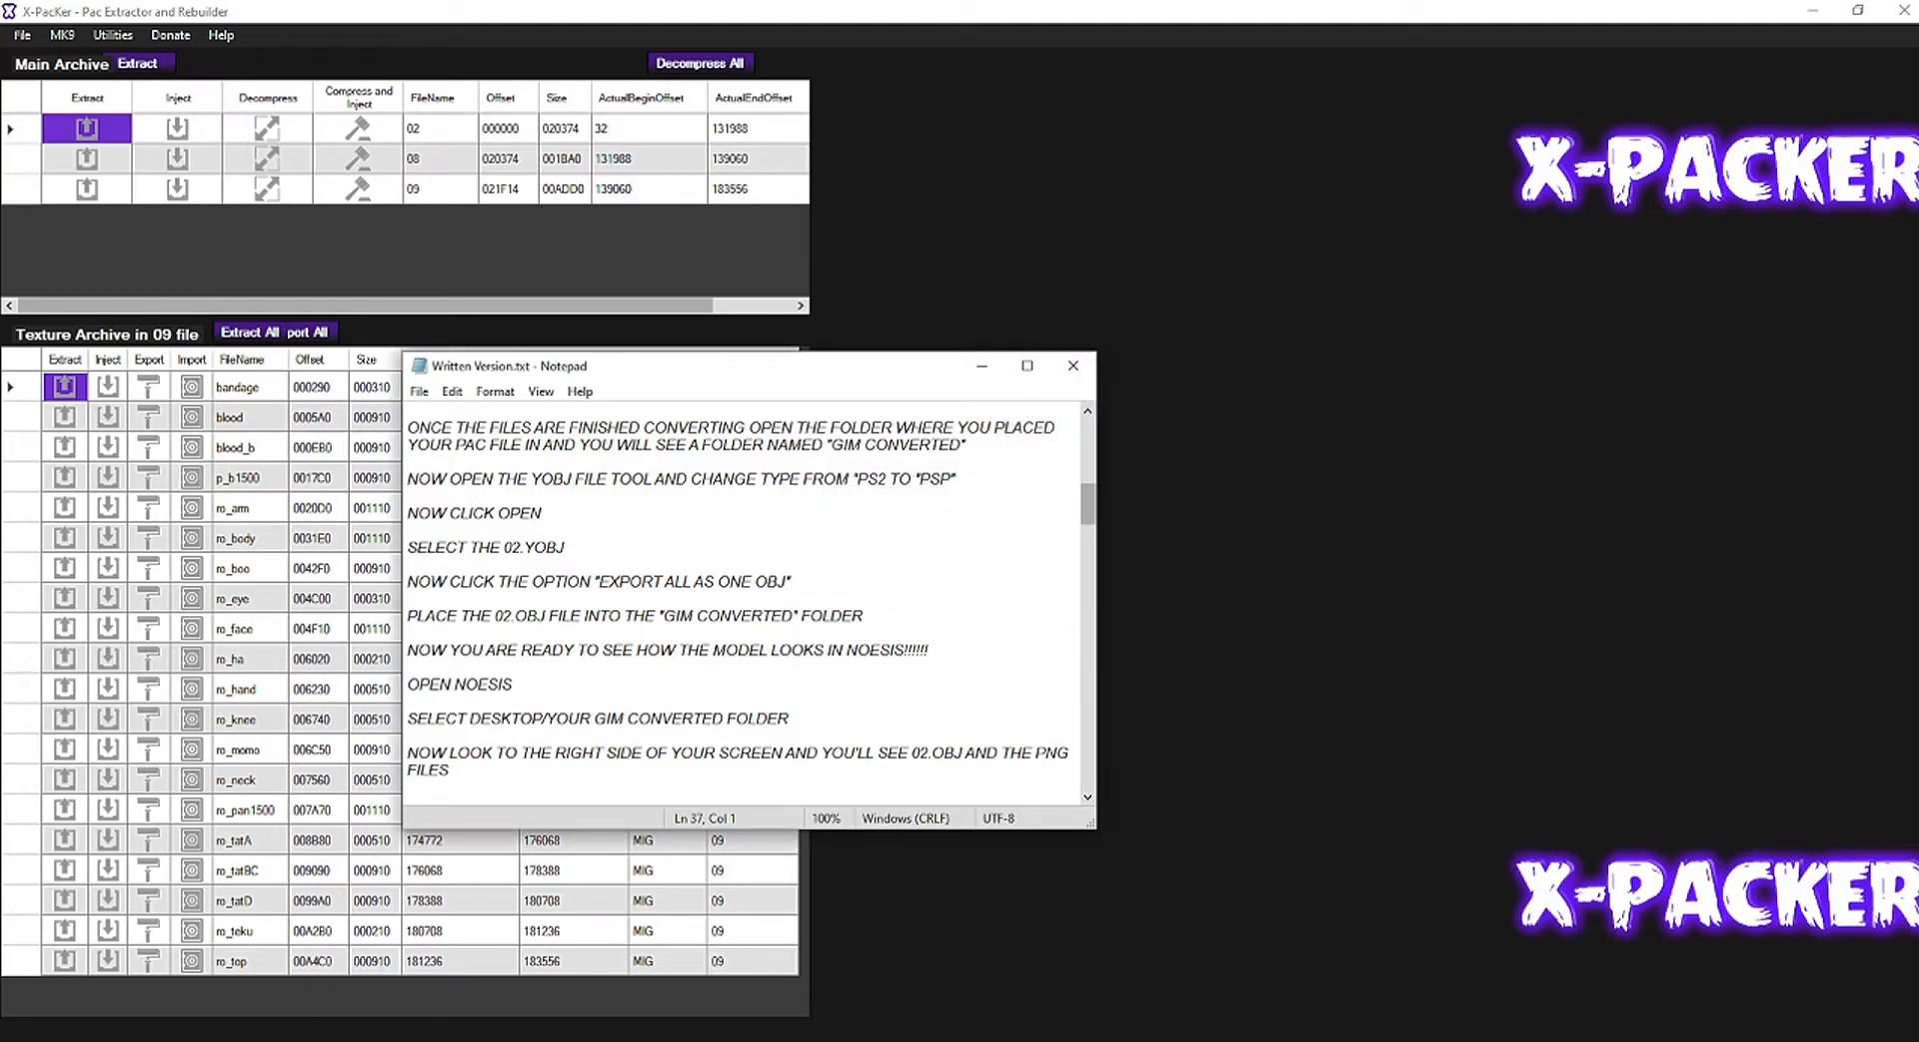
Step: Switch to Noesis and open 02.obj from the GIM Converted folder inside the desktop's Randy Orton folder
scroll(750, 599, down, 2)
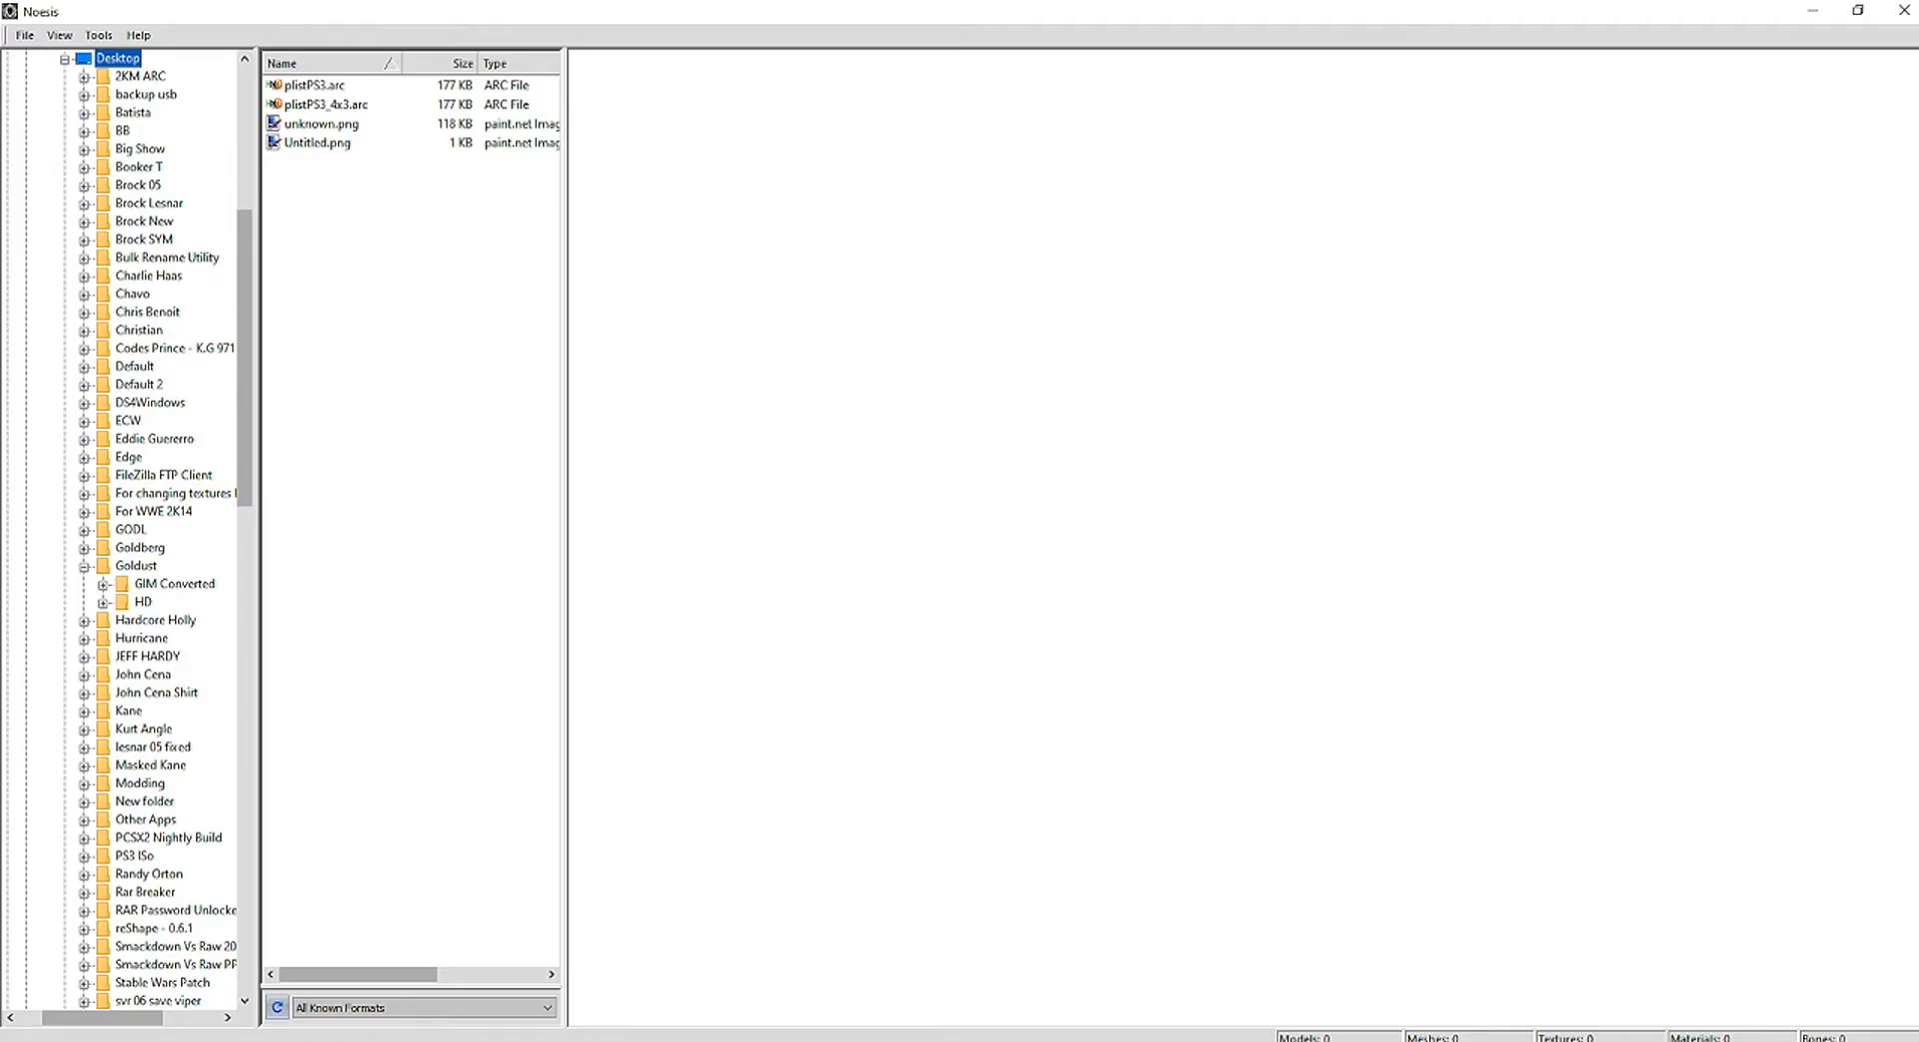
click(149, 873)
click(84, 874)
click(174, 892)
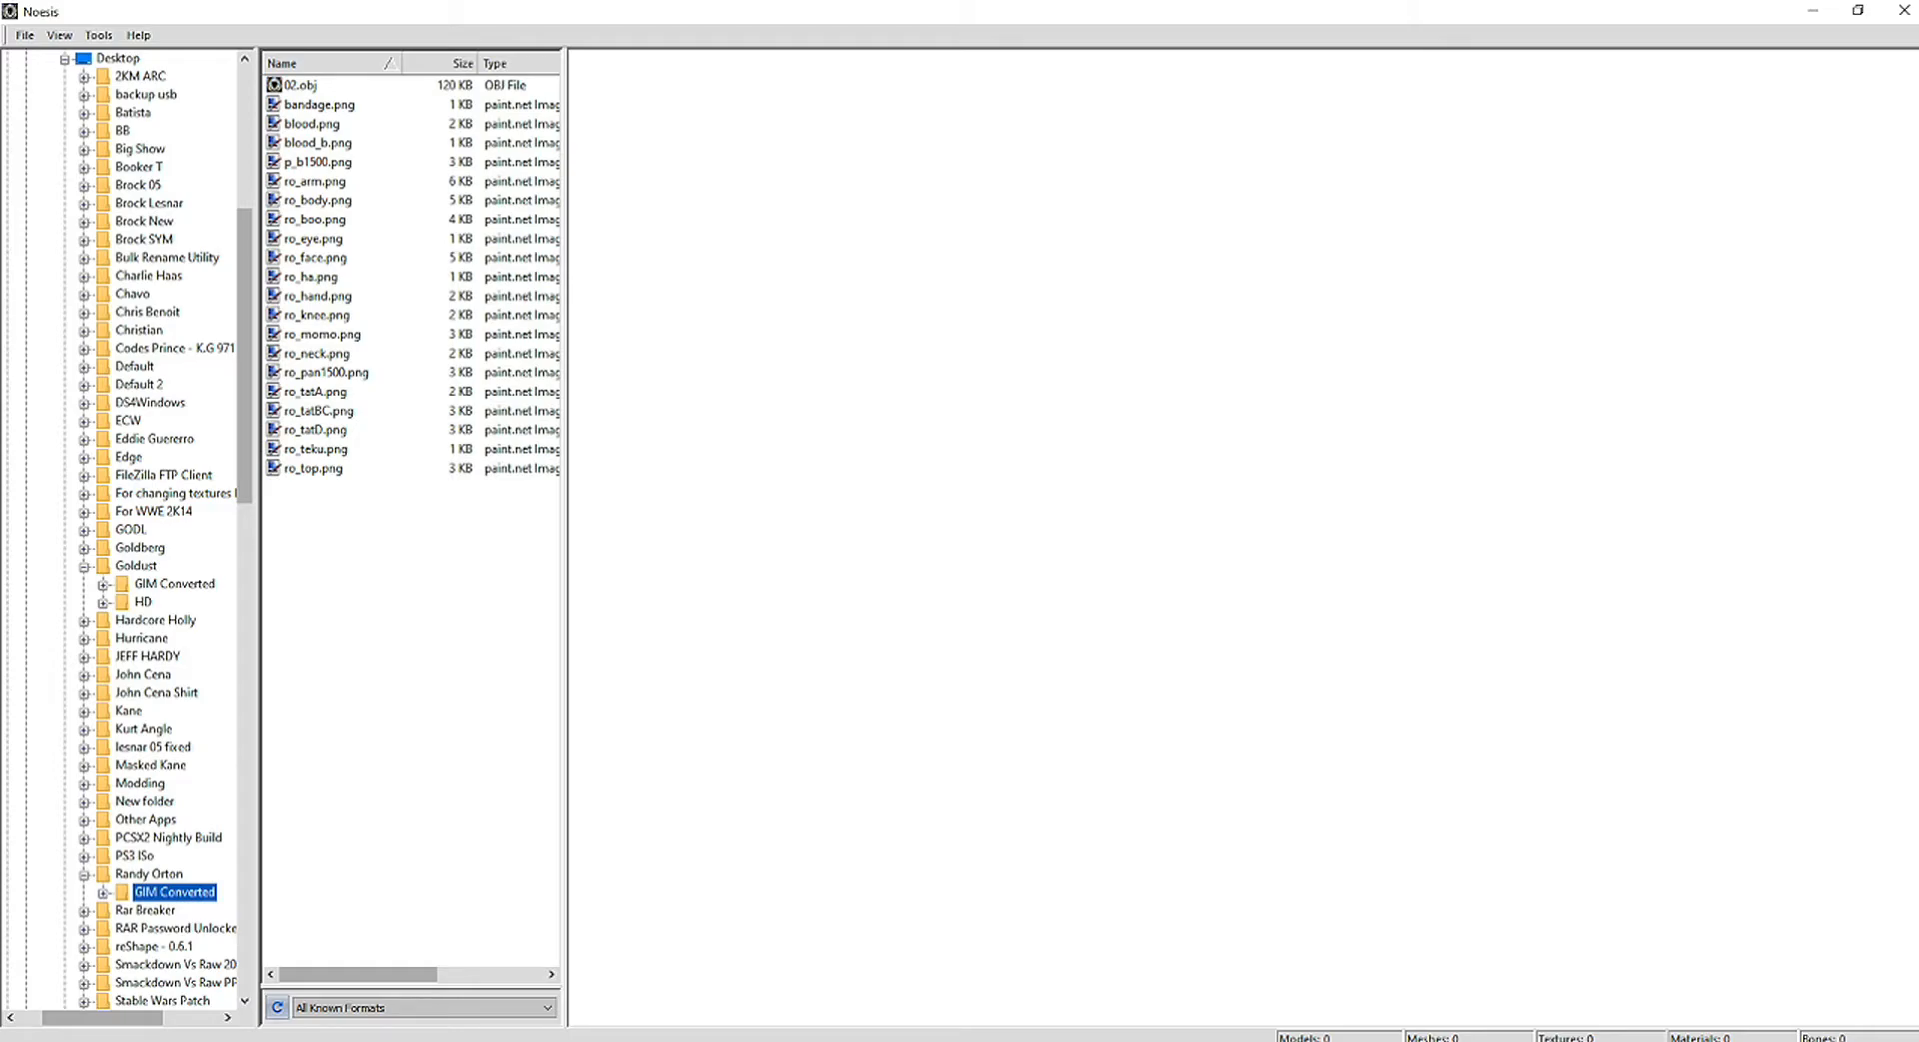
double_click(300, 86)
Step: Cycle the preview's axis orientation and turn the wrestler model to view it upright from the front
click(629, 1006)
click(628, 1006)
click(629, 1005)
drag(1100, 500, 1134, 460)
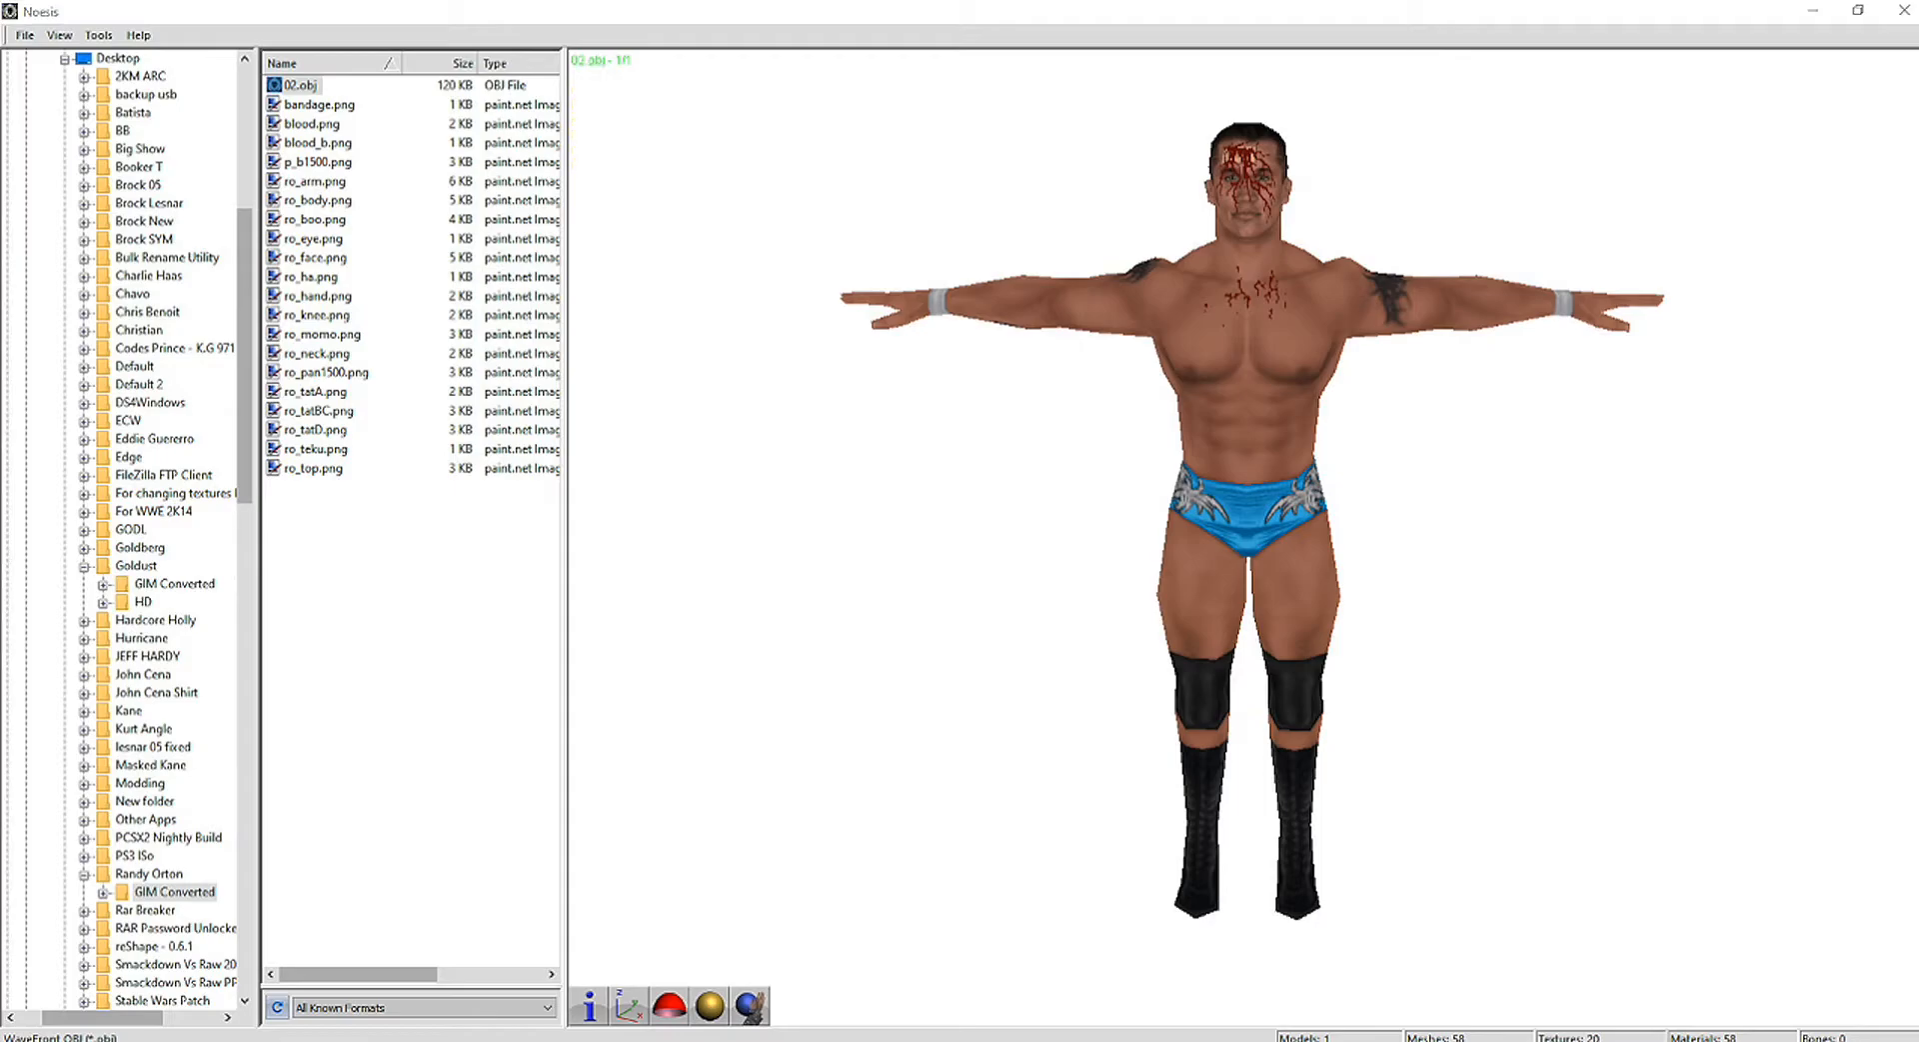
Step: Read step 3 of the written guide on replacing the textures and compressing them
key(alt+Tab)
scroll(741, 603, down, 1)
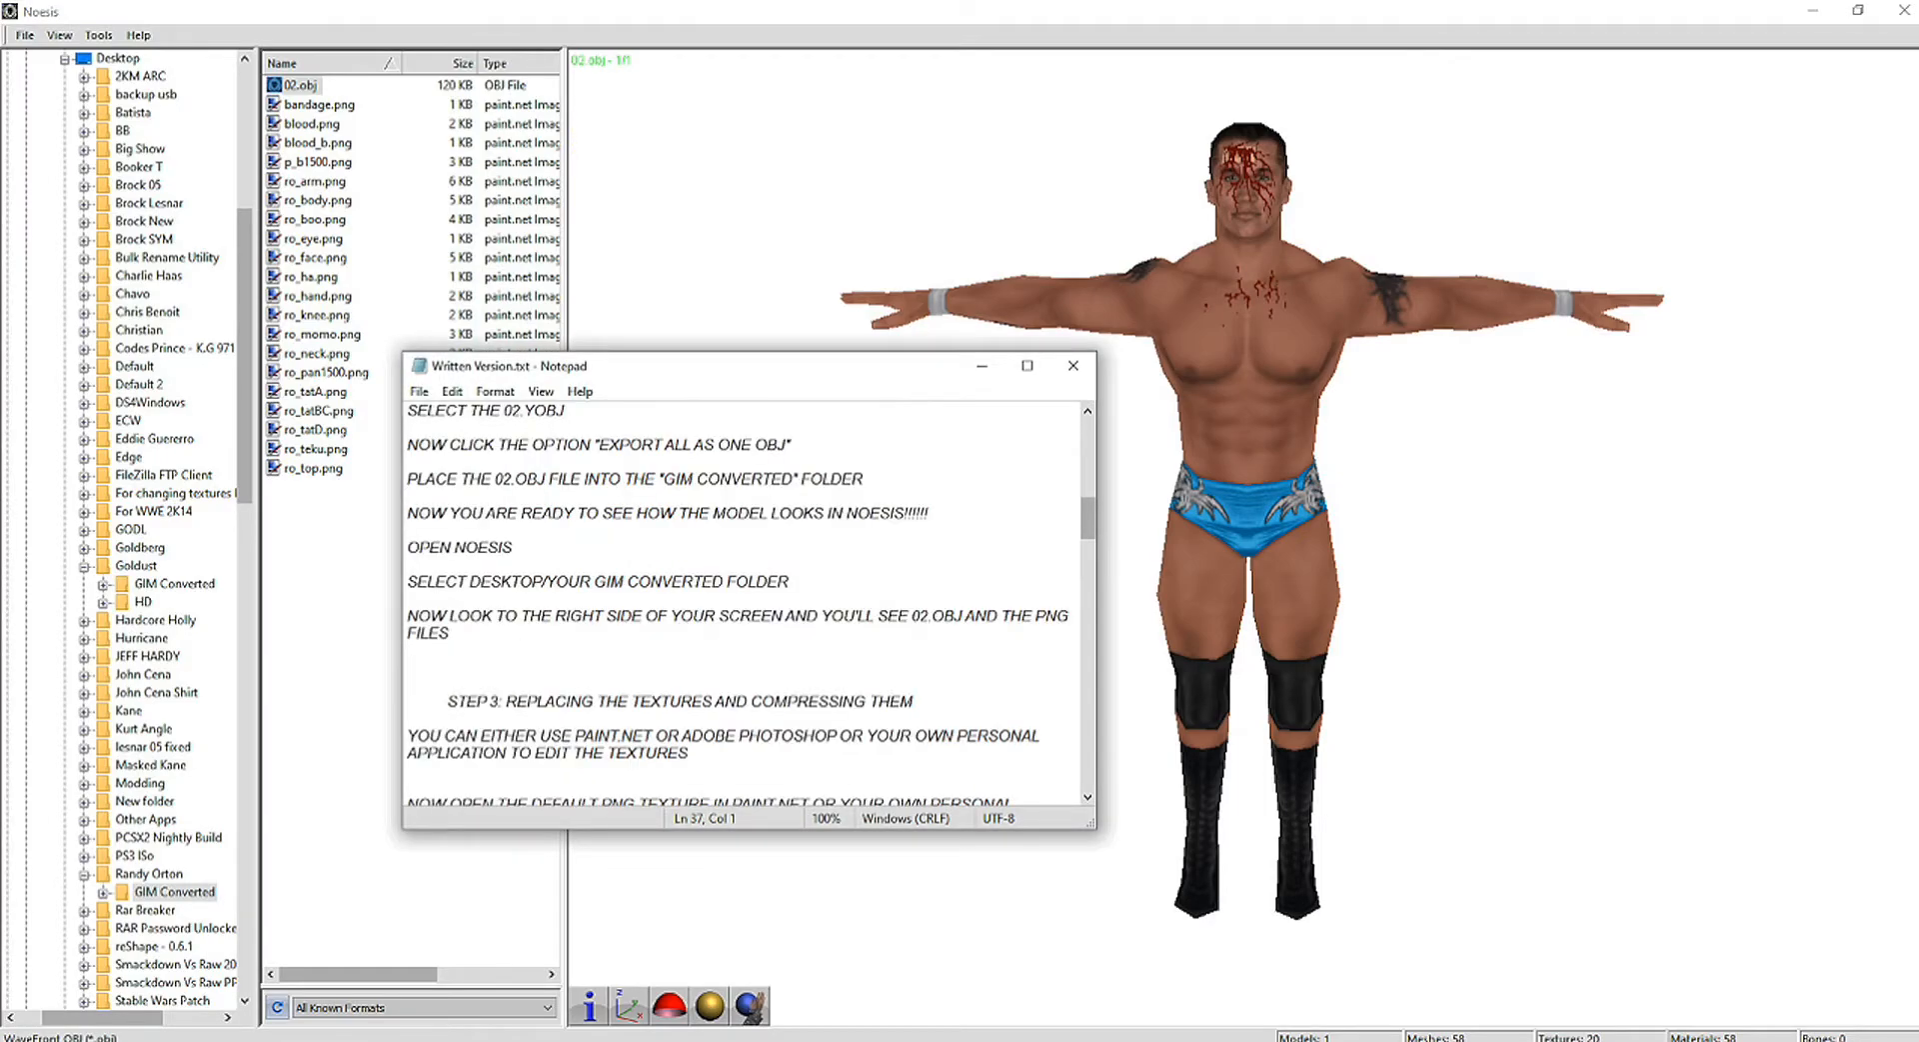
scroll(742, 604, down, 4)
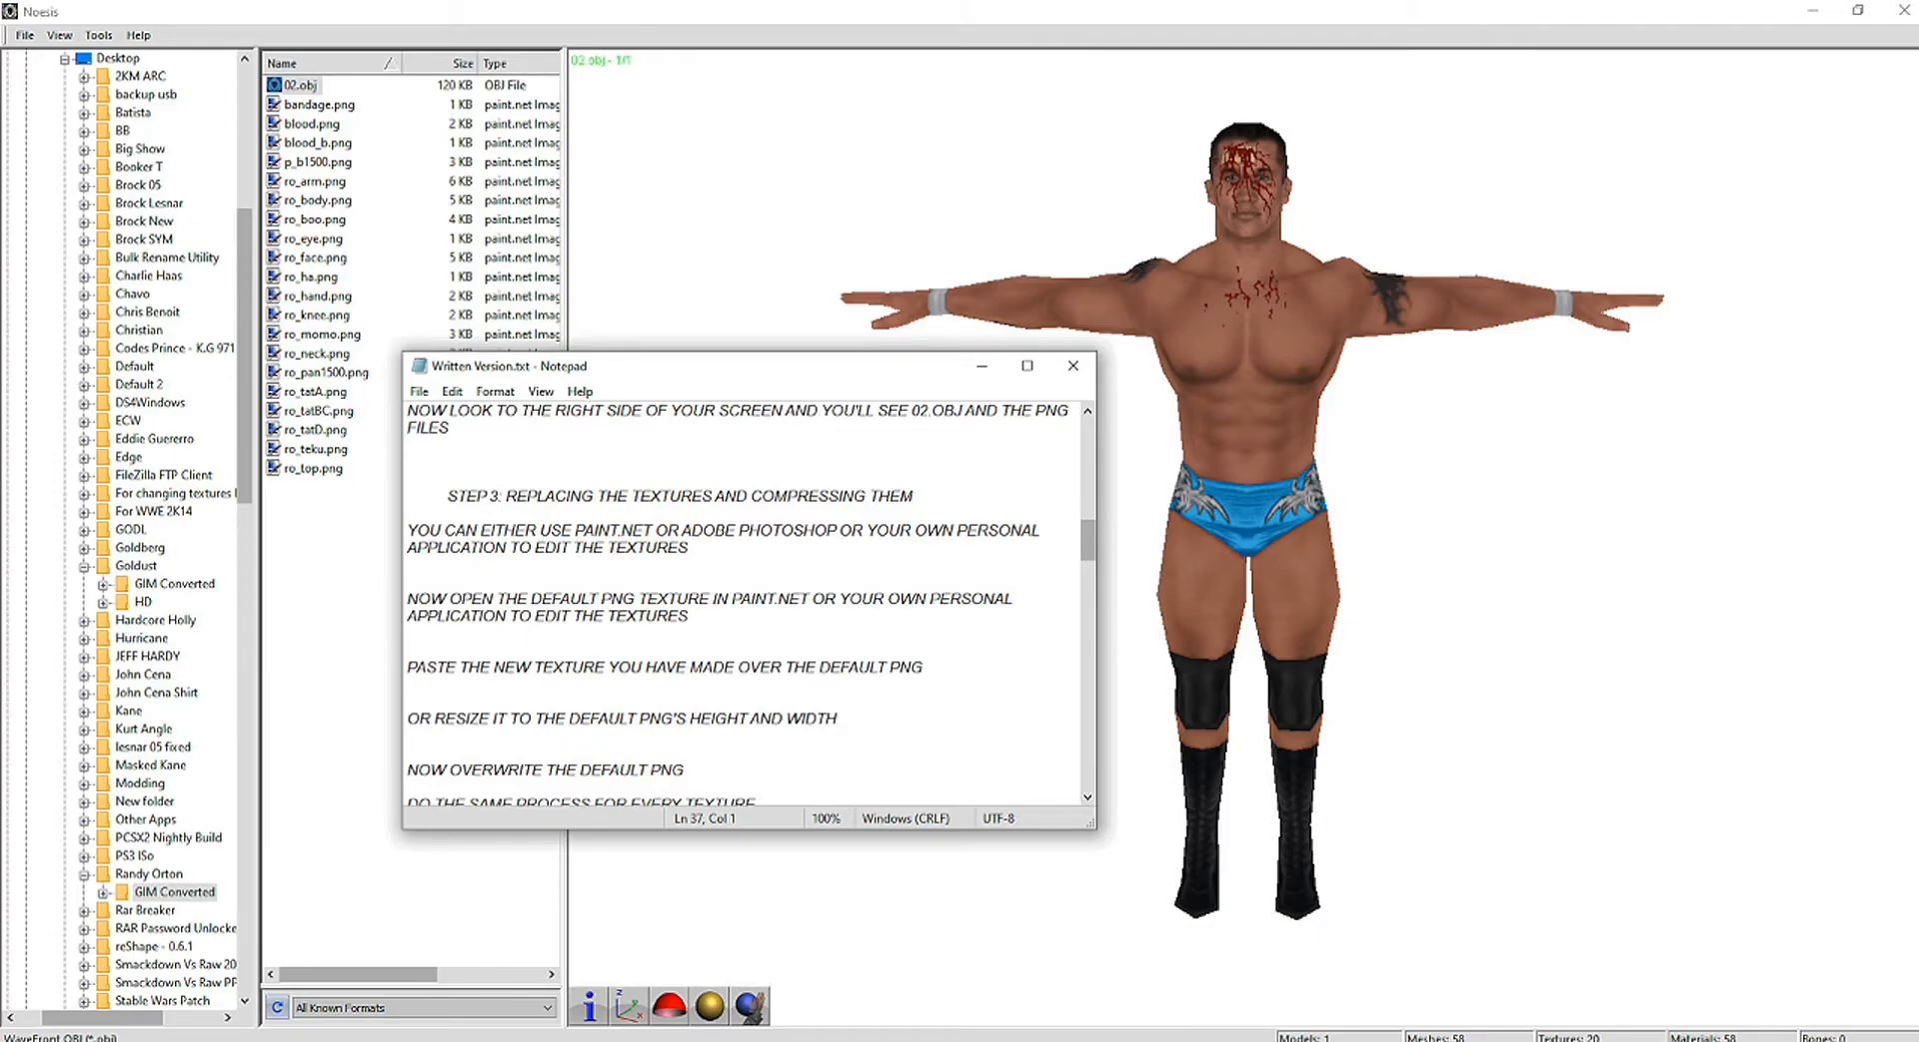
scroll(742, 603, down, 1)
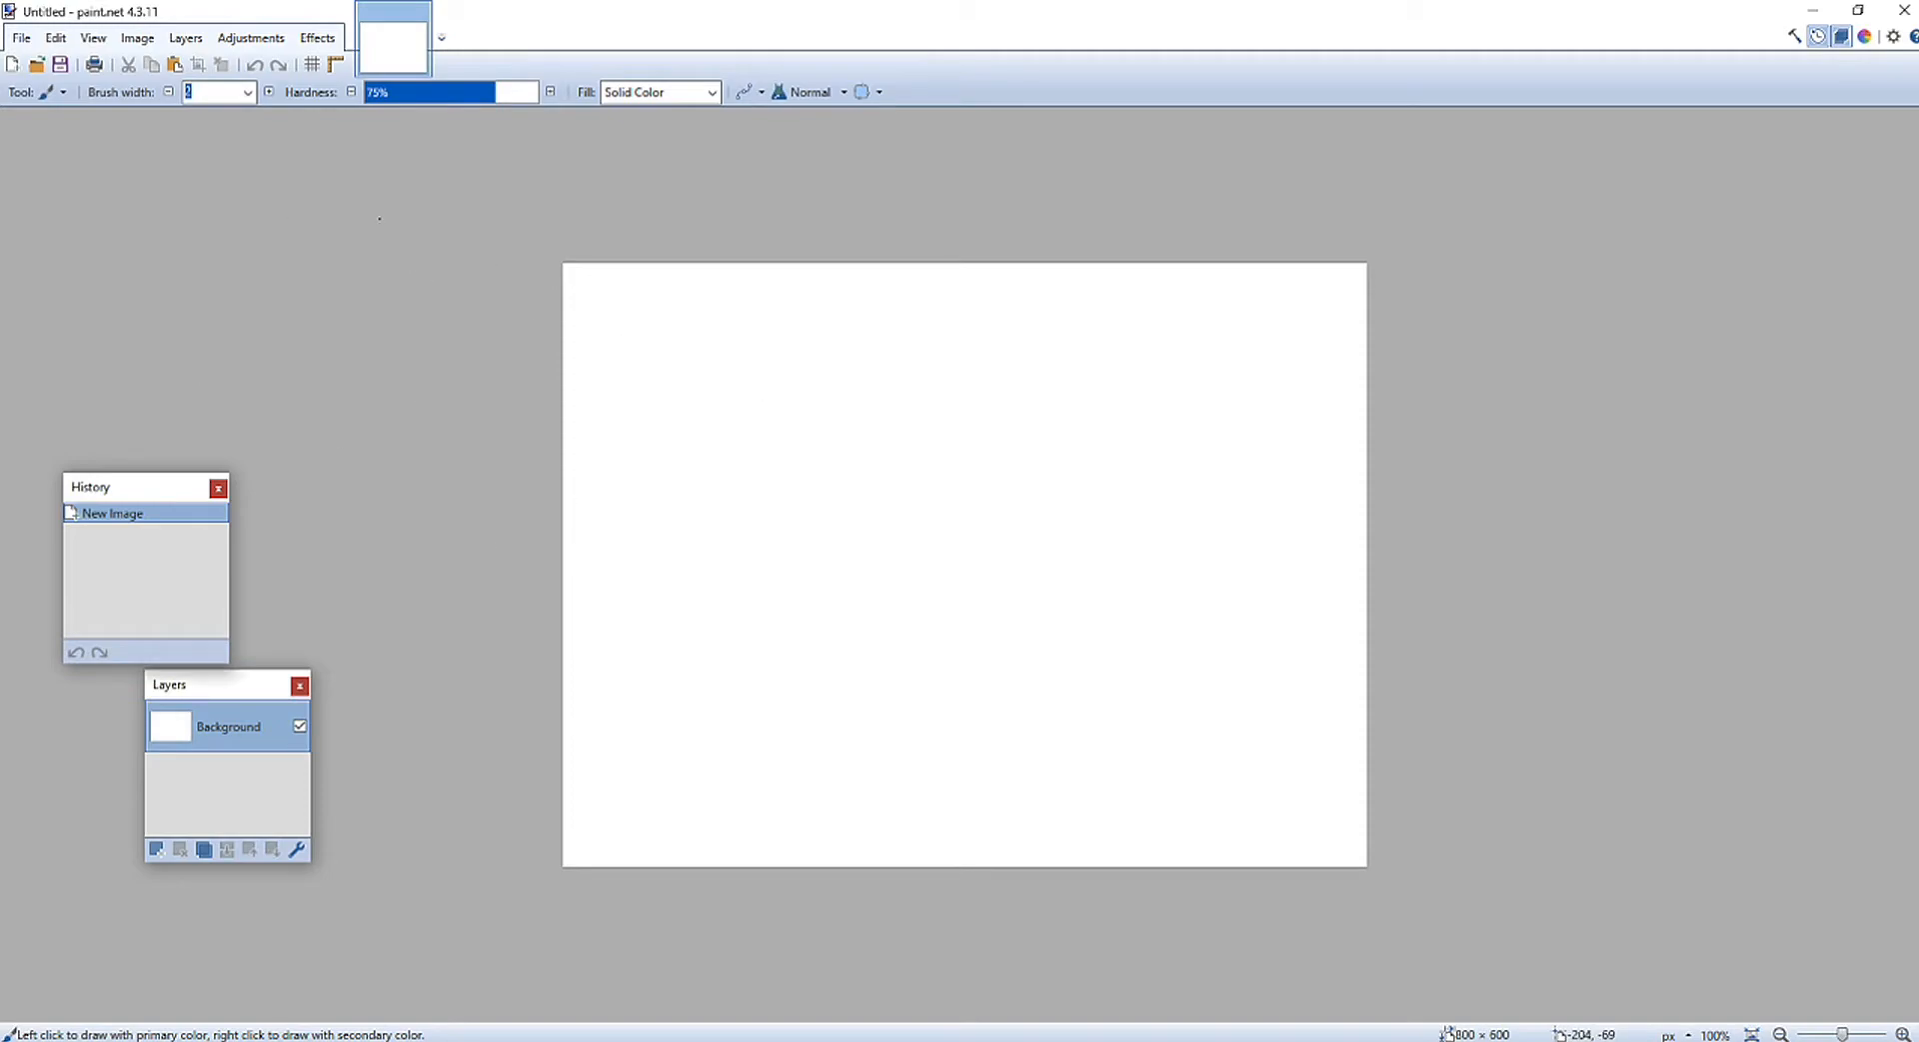
Step: Close the blank untitled image in paint.net, minimize the program and continue through the guide
click(419, 13)
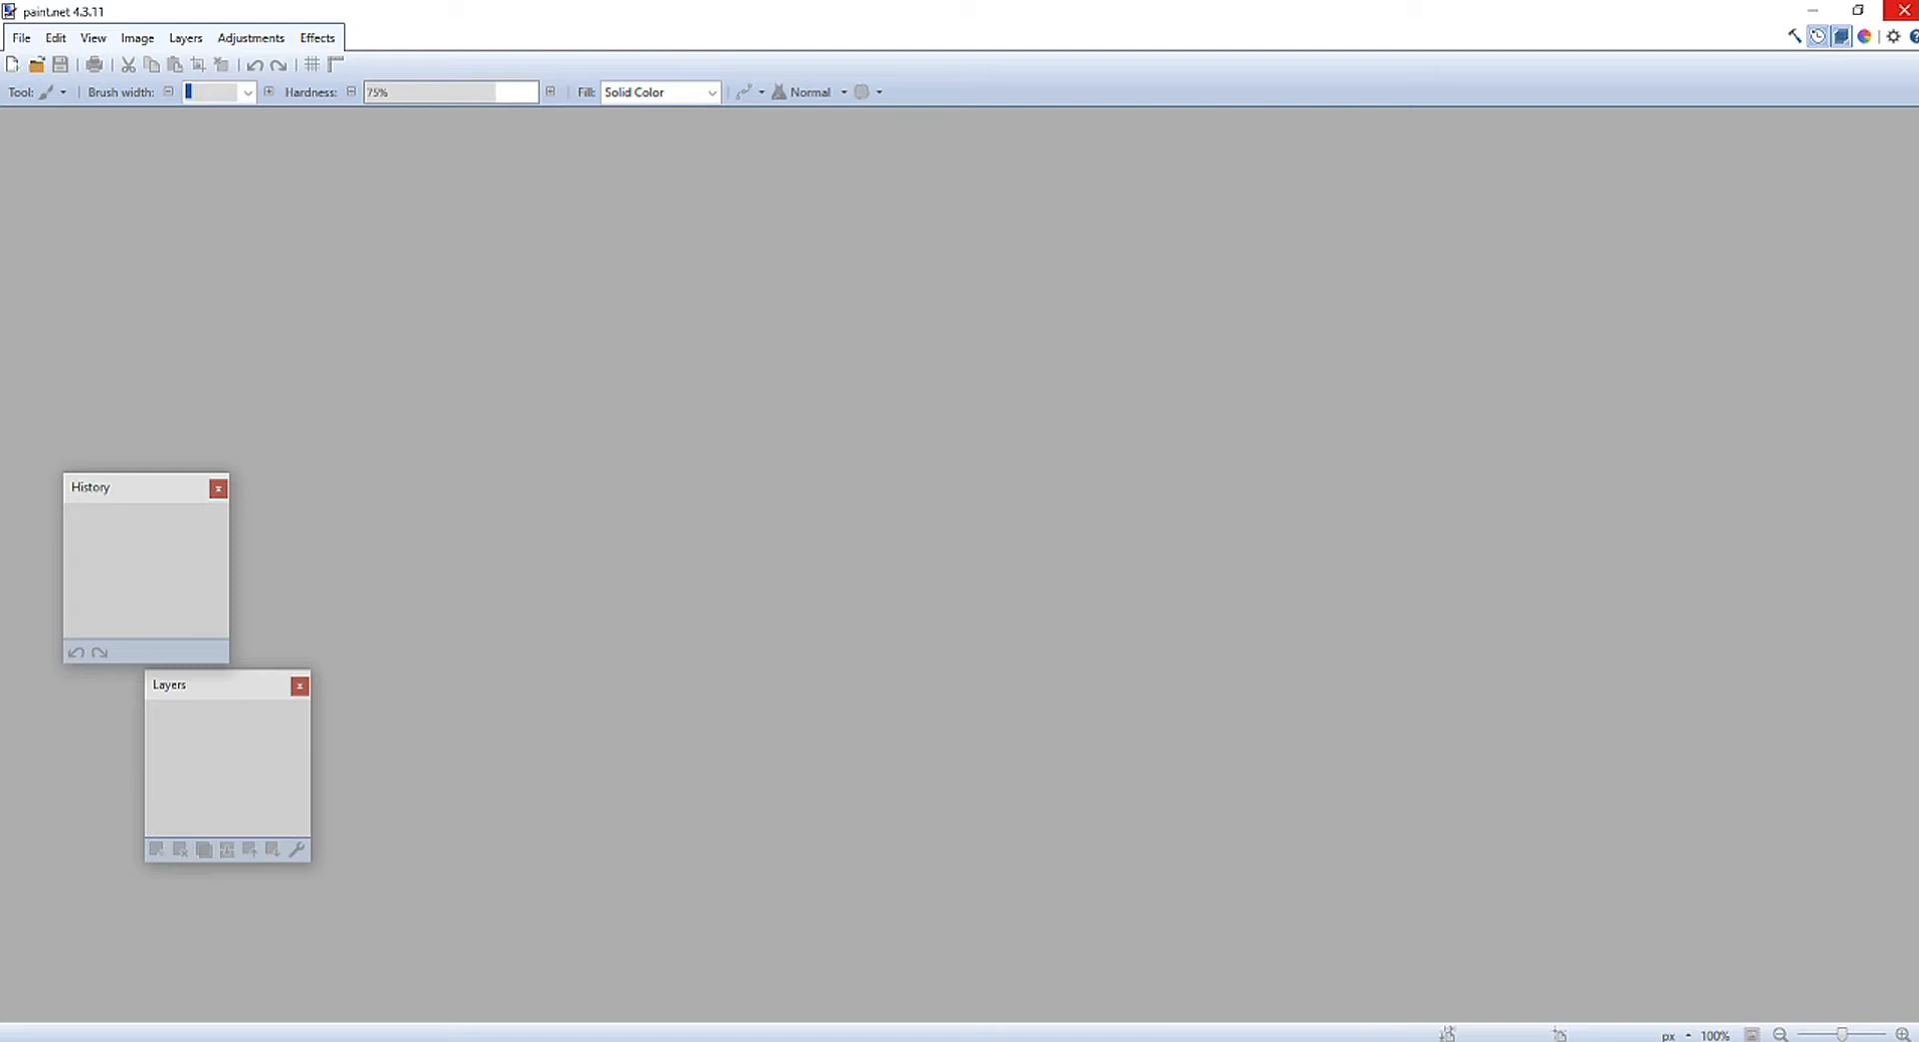
click(1813, 11)
scroll(744, 600, down, 1)
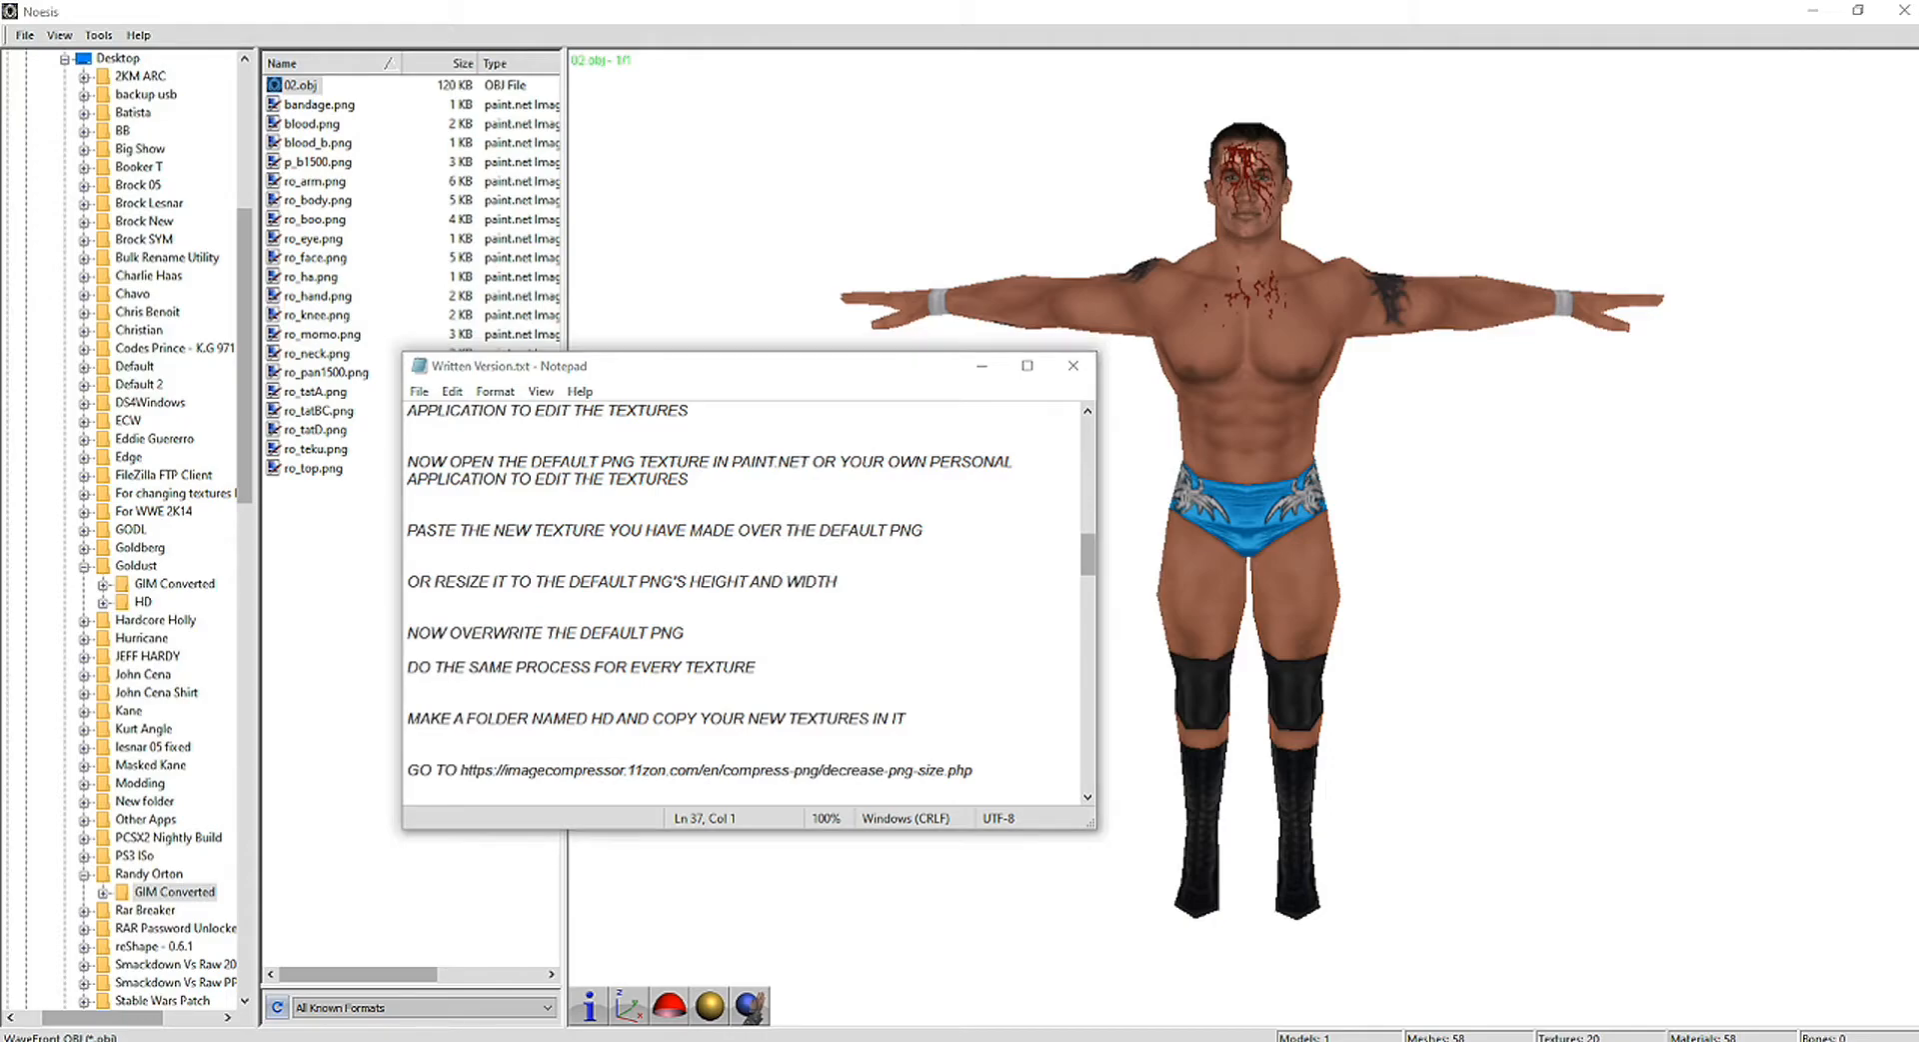
Step: Switch to File Explorer and open the Randy folder under Documents, PPSSPP, PSP, TEXTURES, ULUS10050
key(alt+Tab)
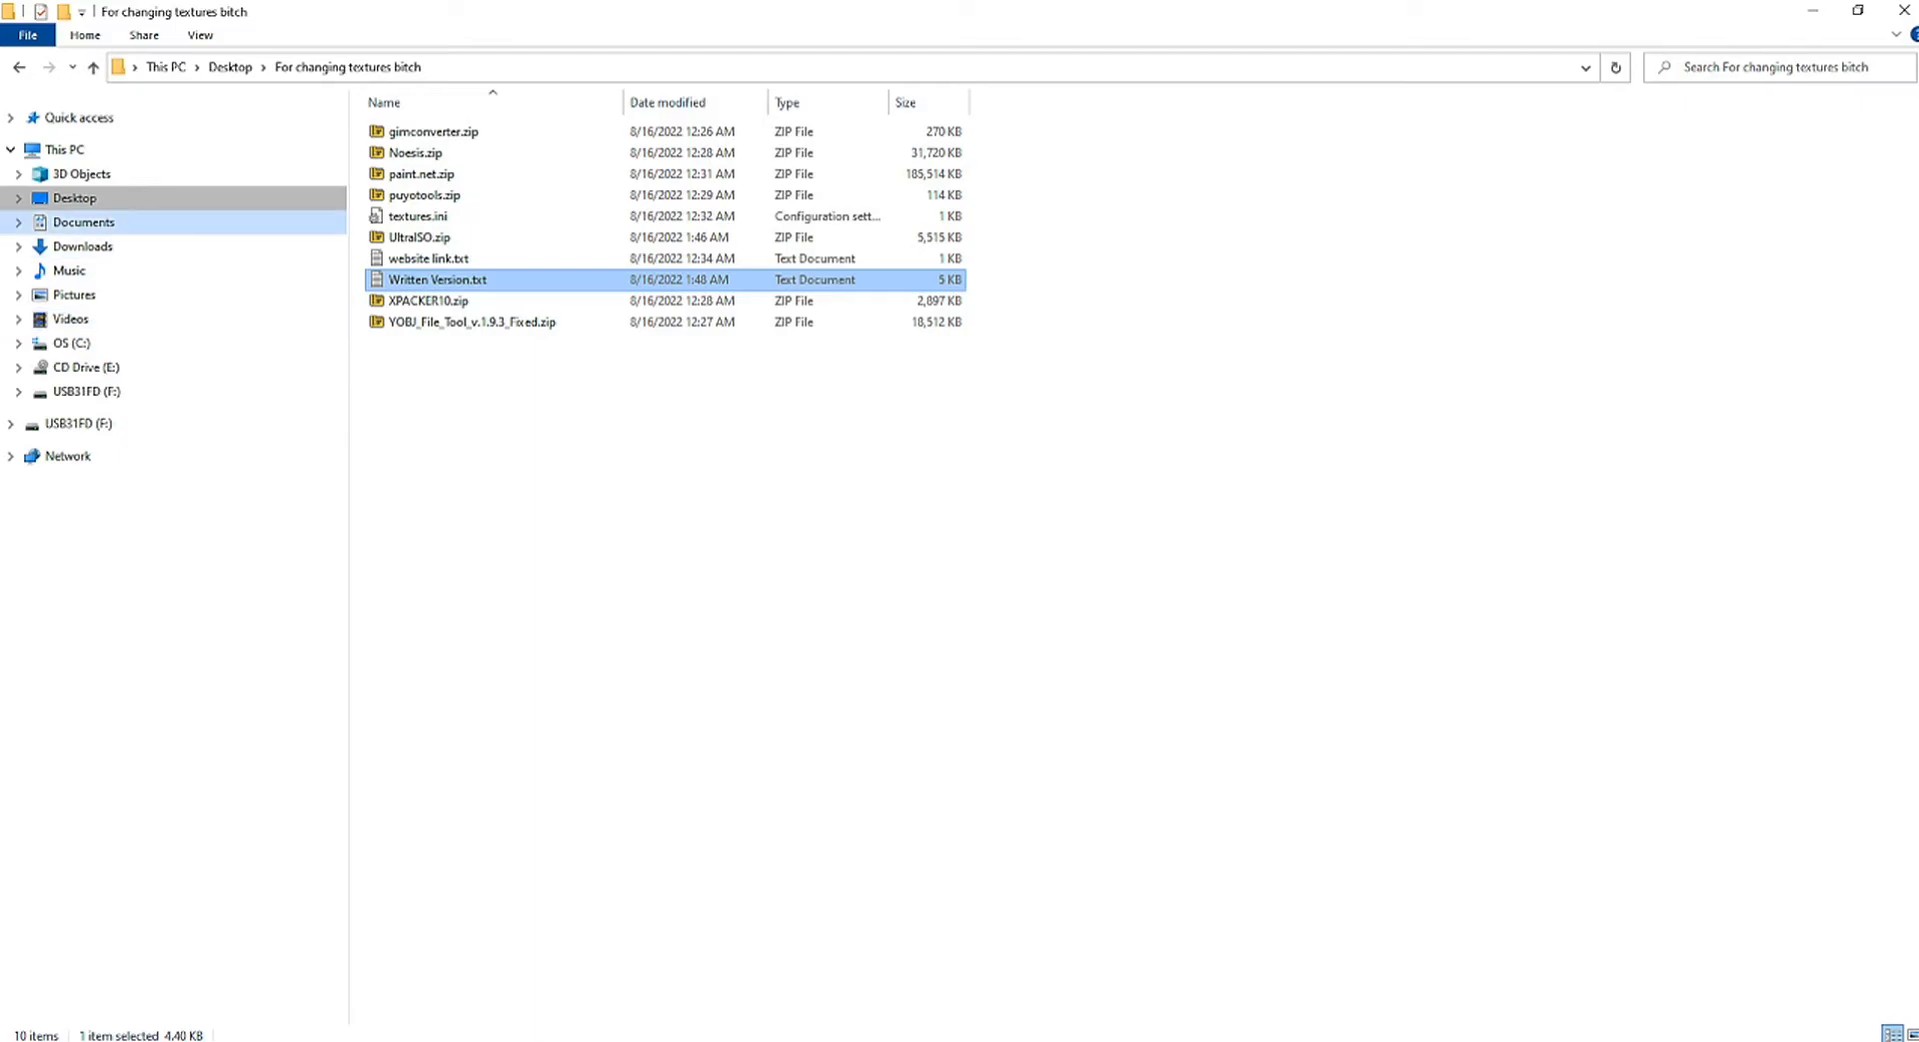
click(74, 197)
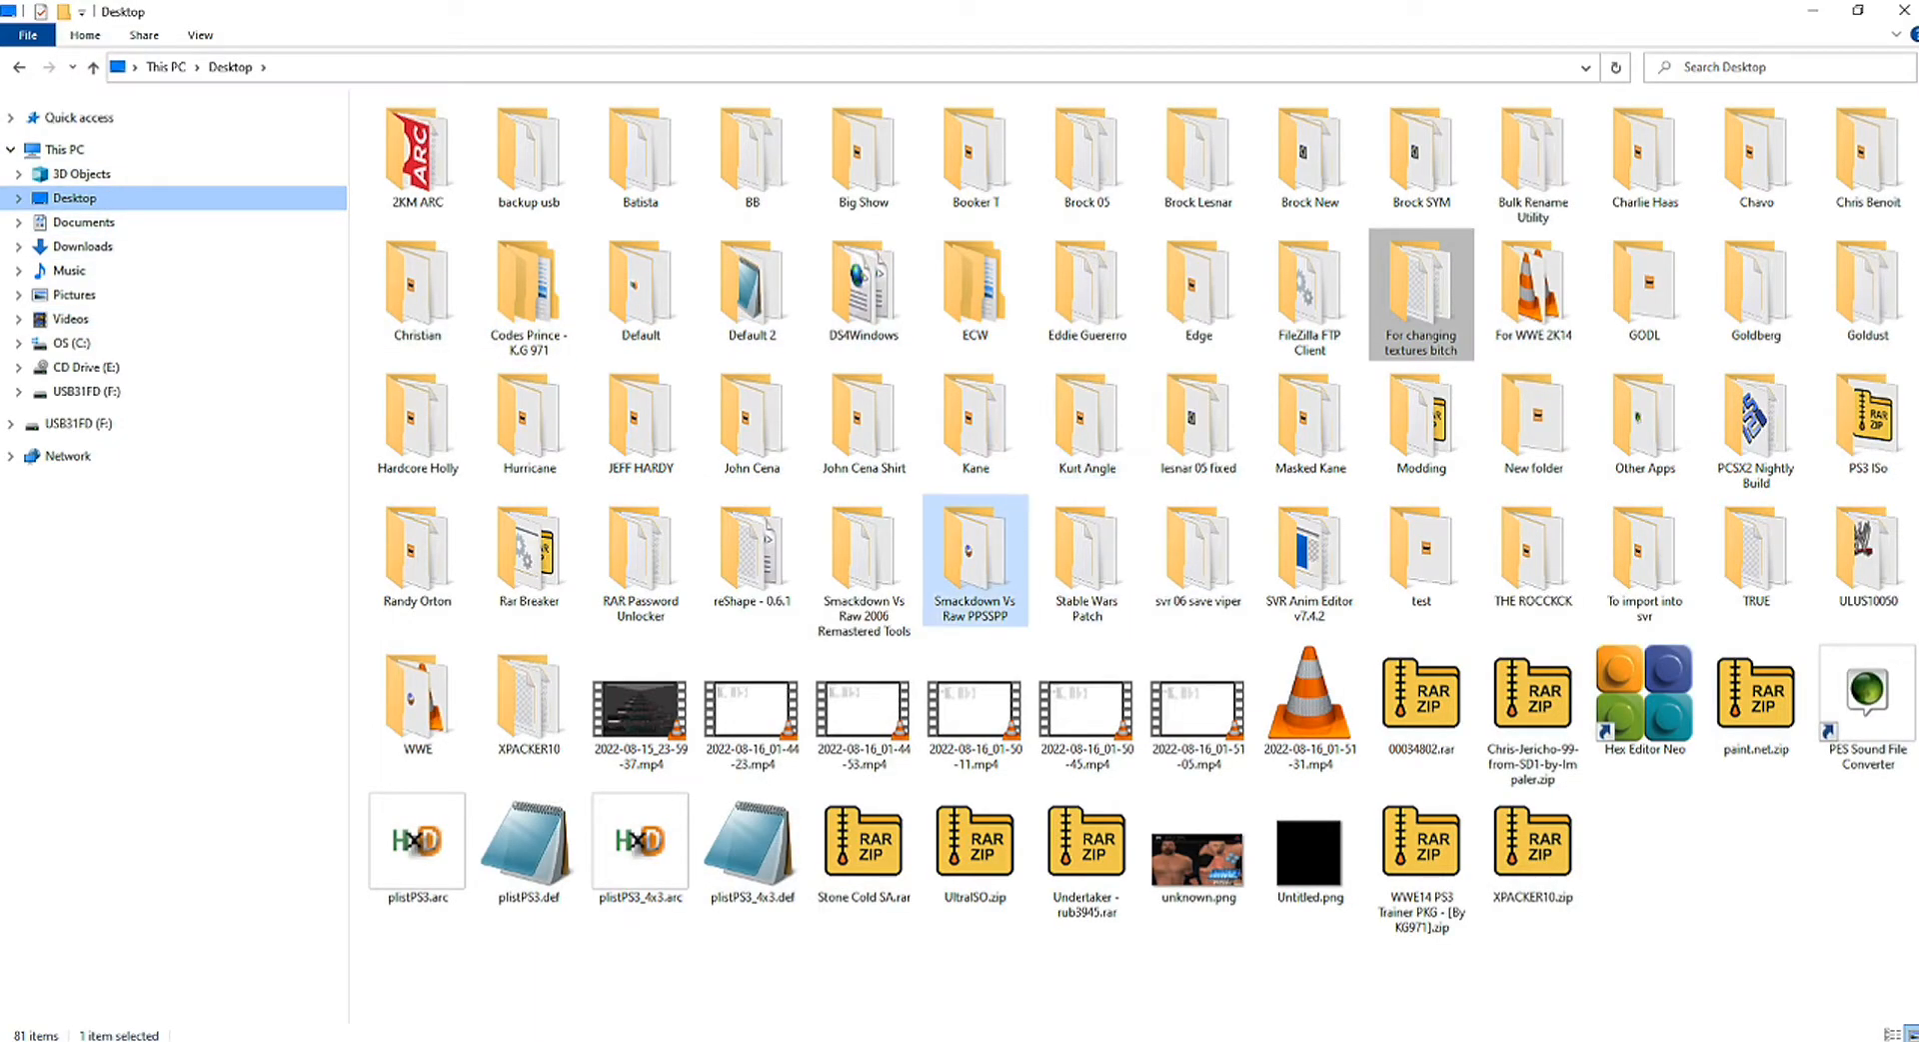
click(18, 222)
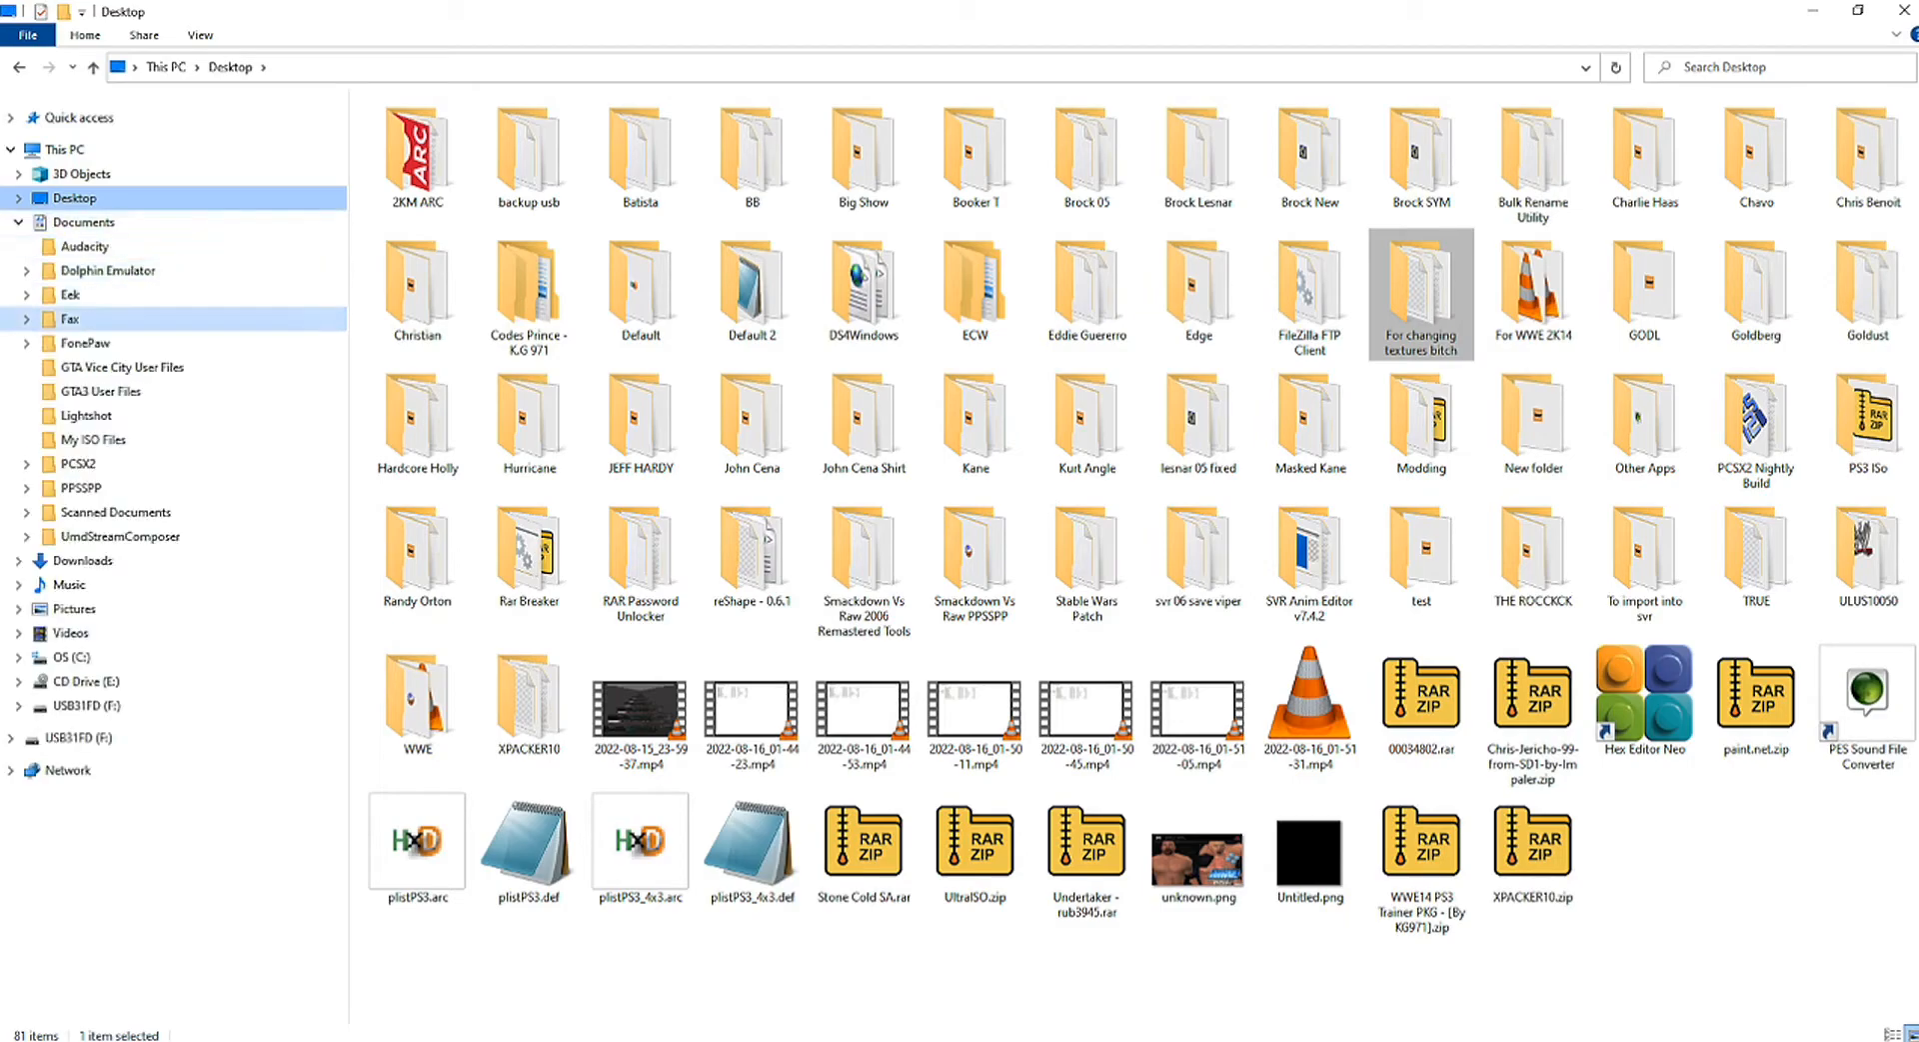
click(81, 487)
click(79, 511)
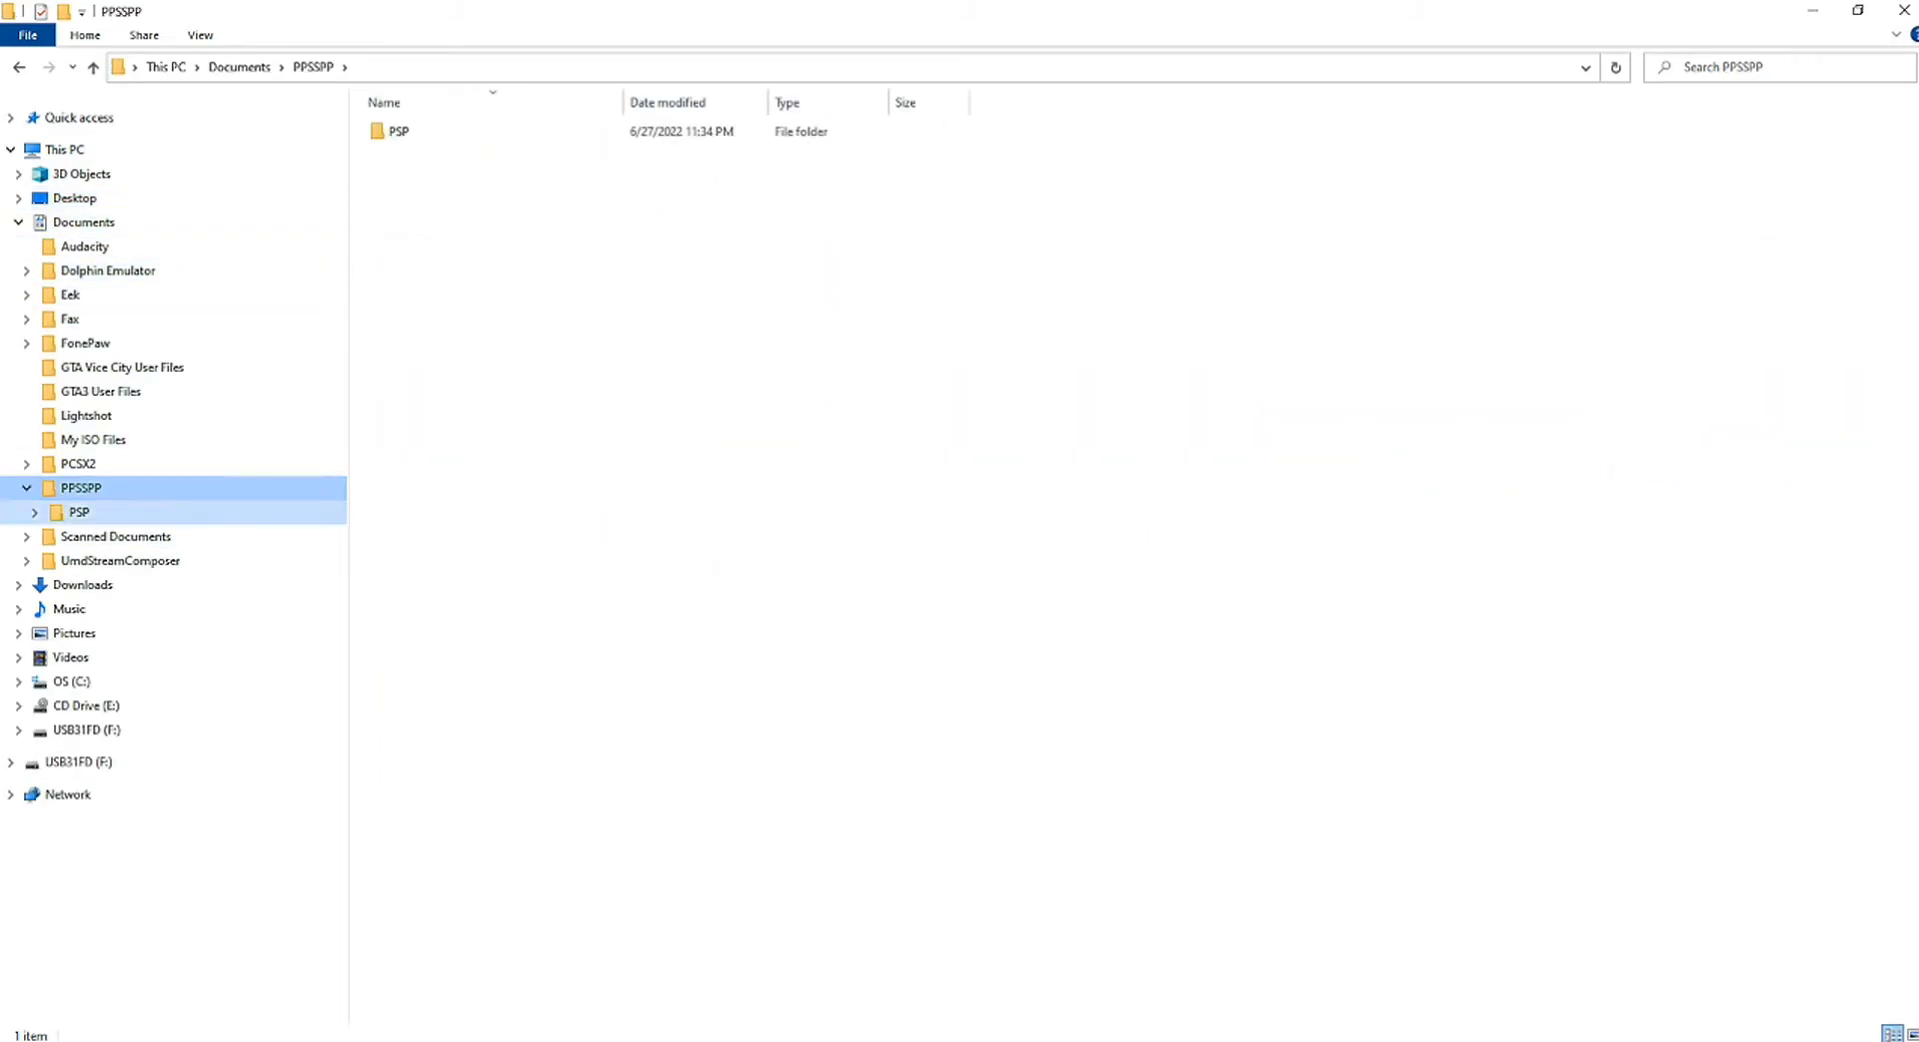
double_click(415, 300)
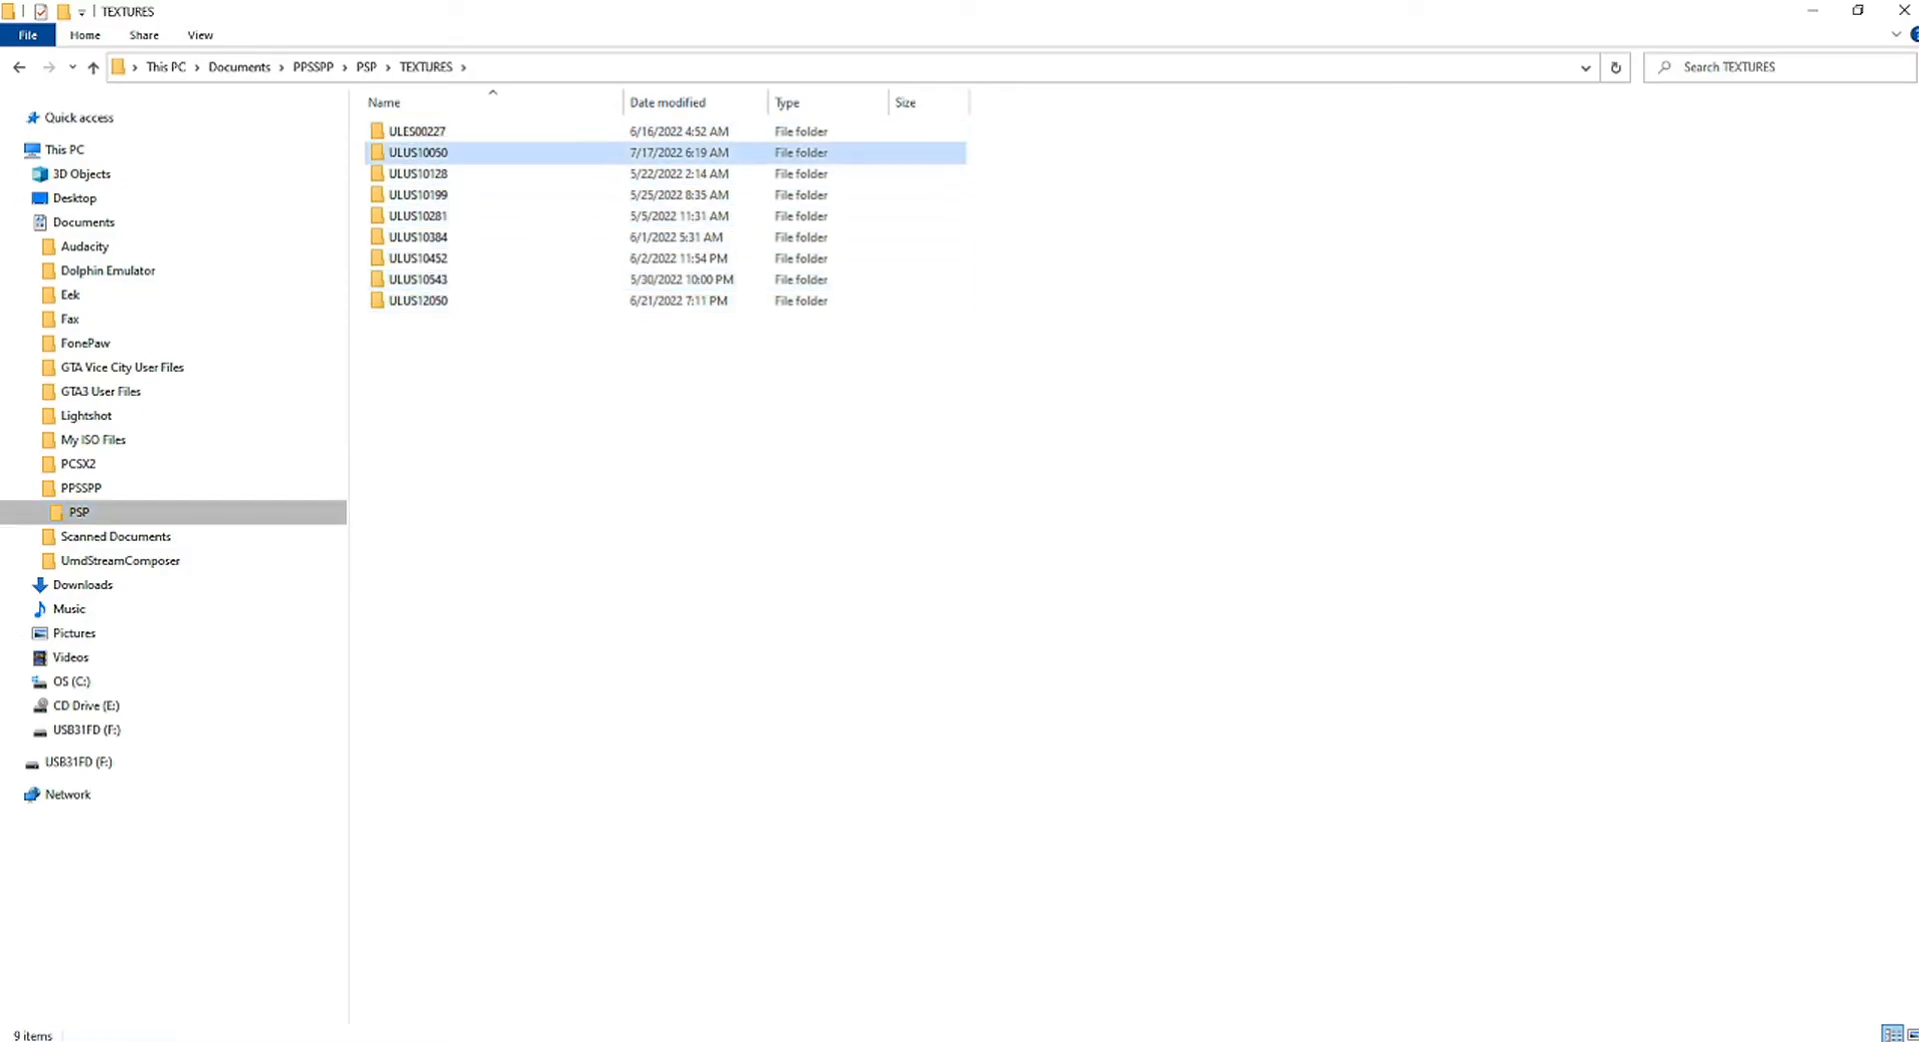
double_click(418, 151)
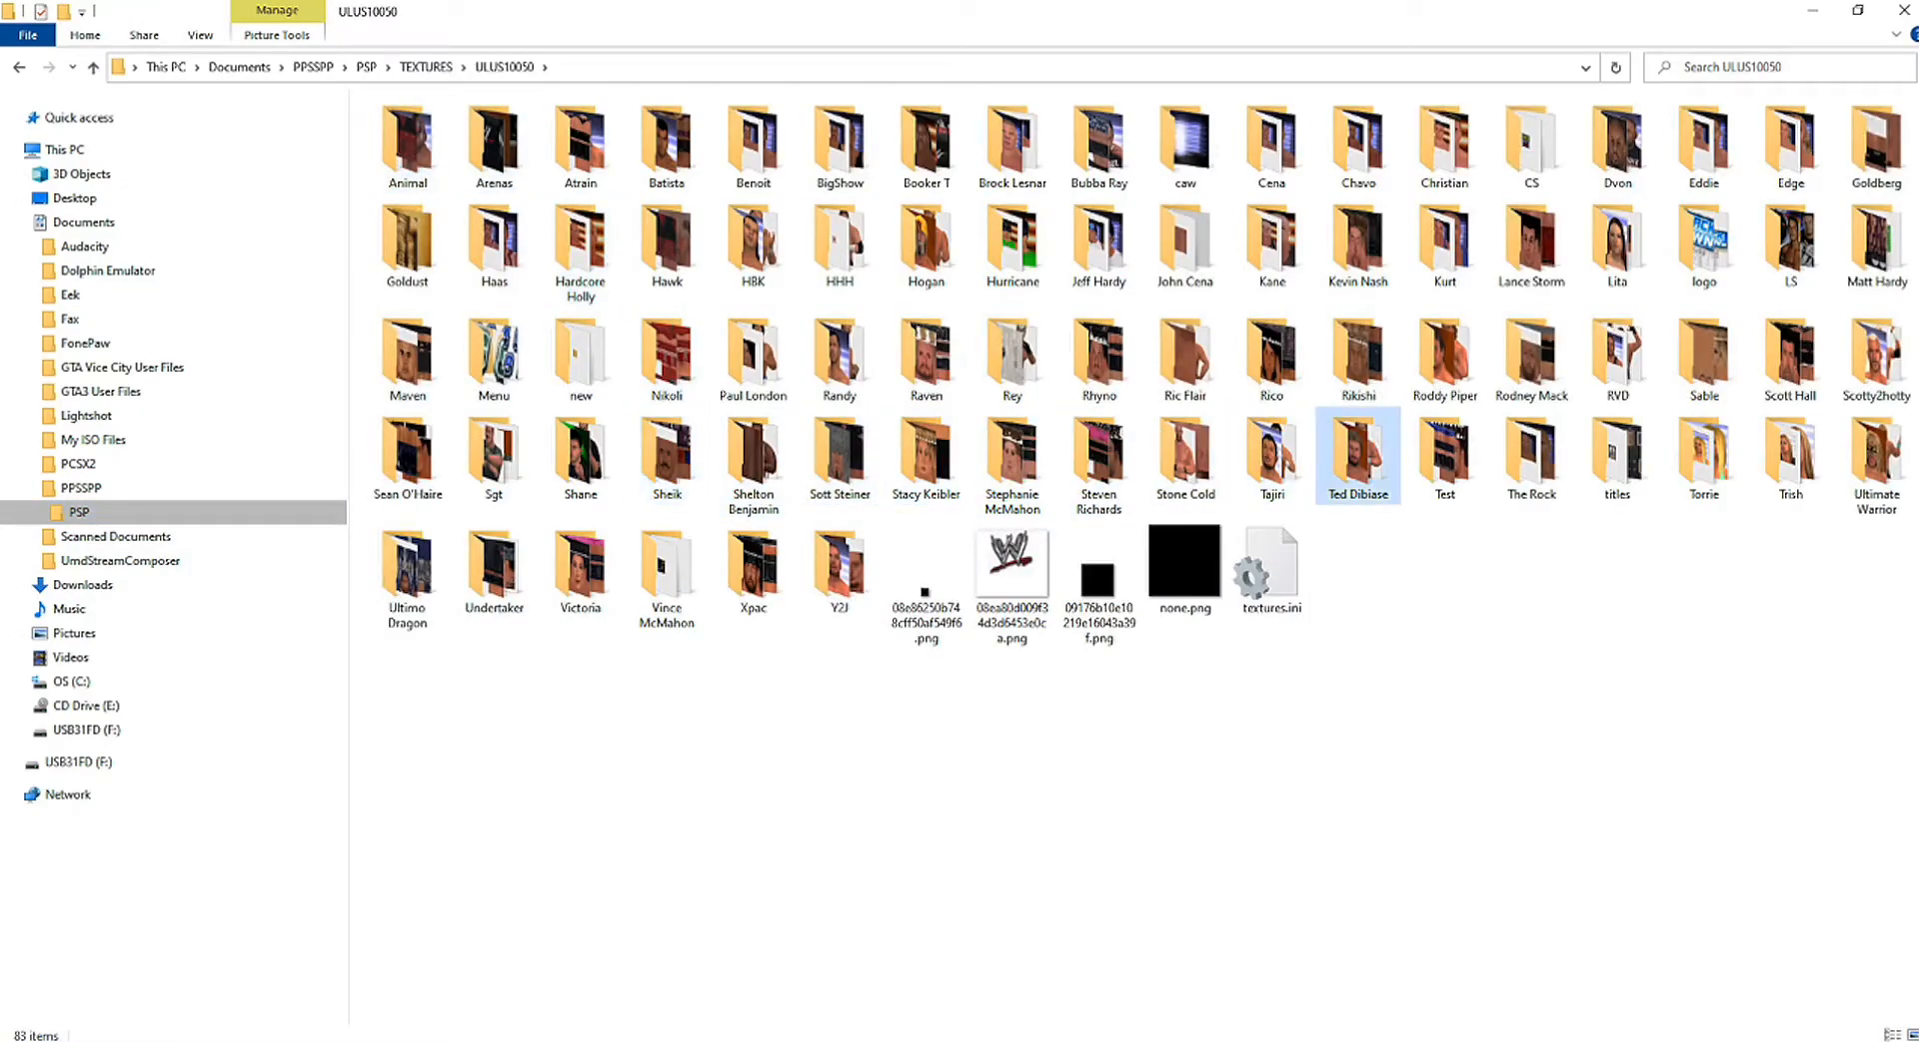
double_click(840, 354)
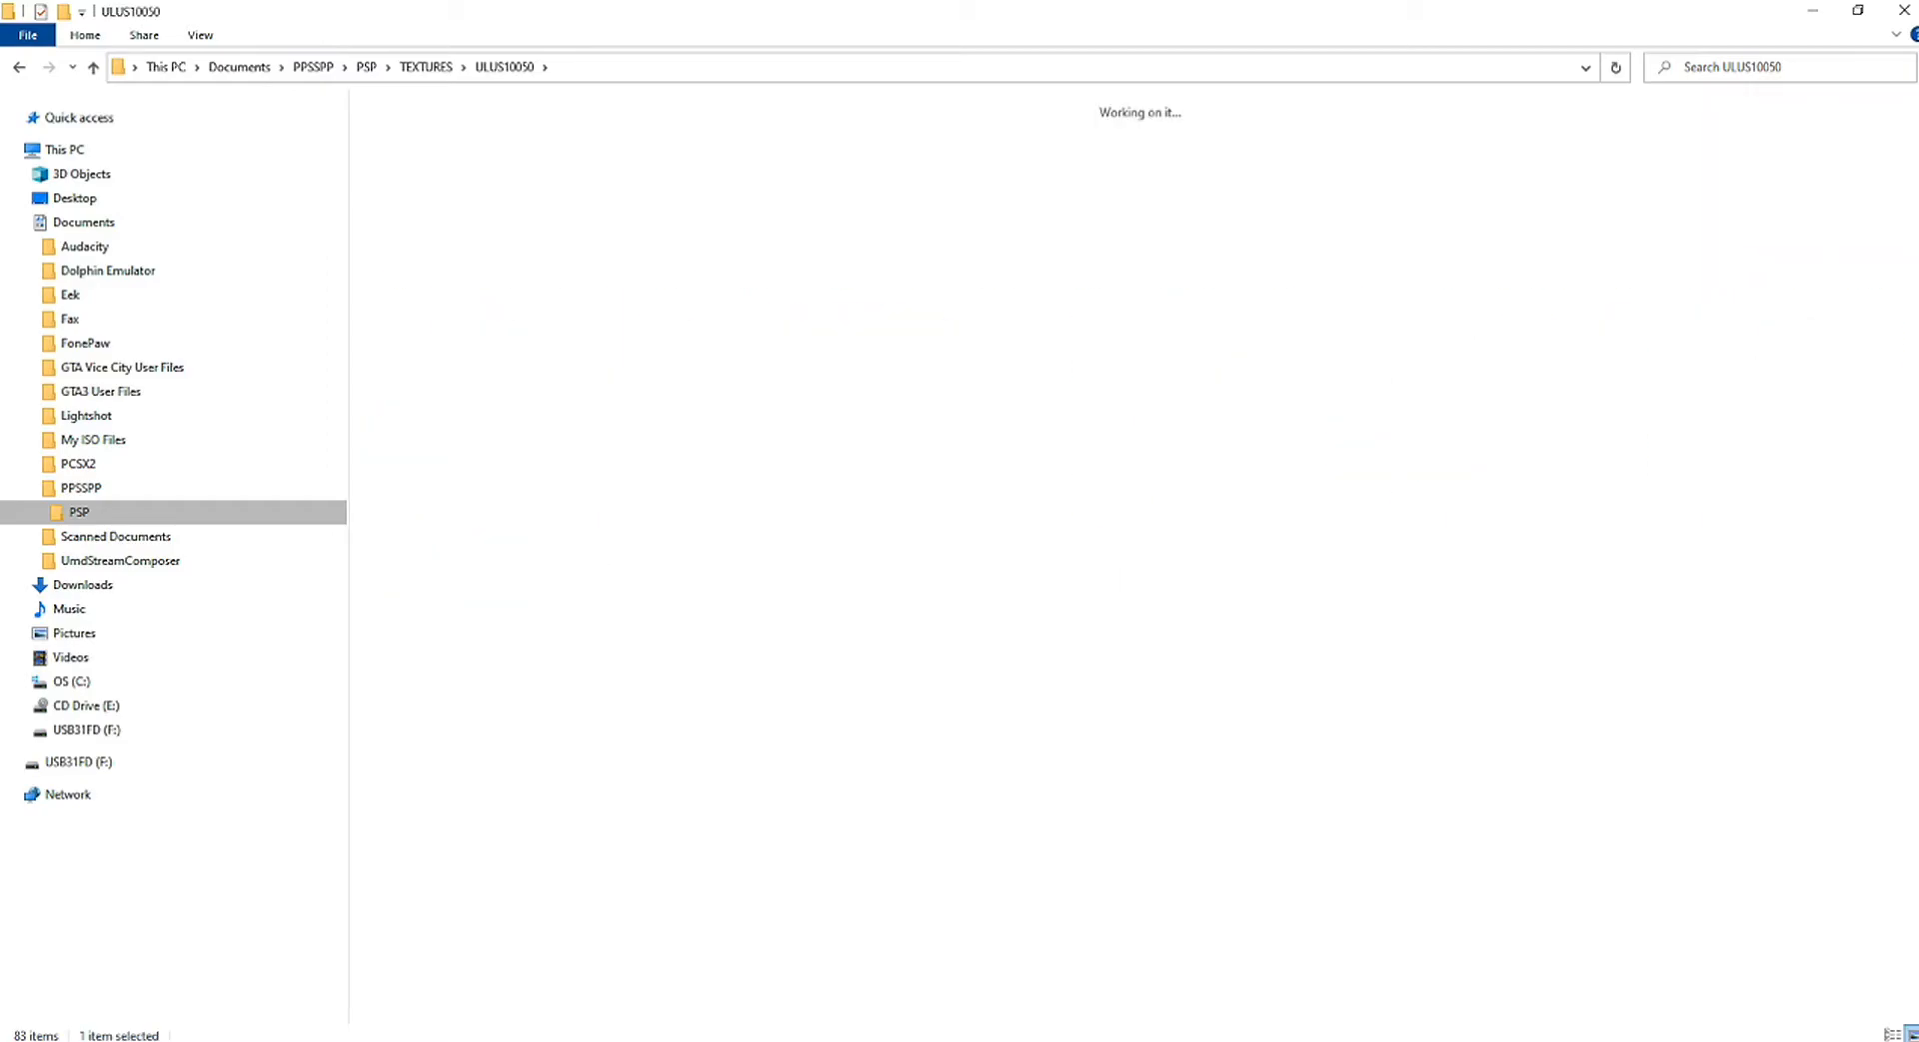
Step: Open RANDYFACE.png from the Randy folder in paint.net, glance at the written guide and return to File Explorer
double_click(1084, 150)
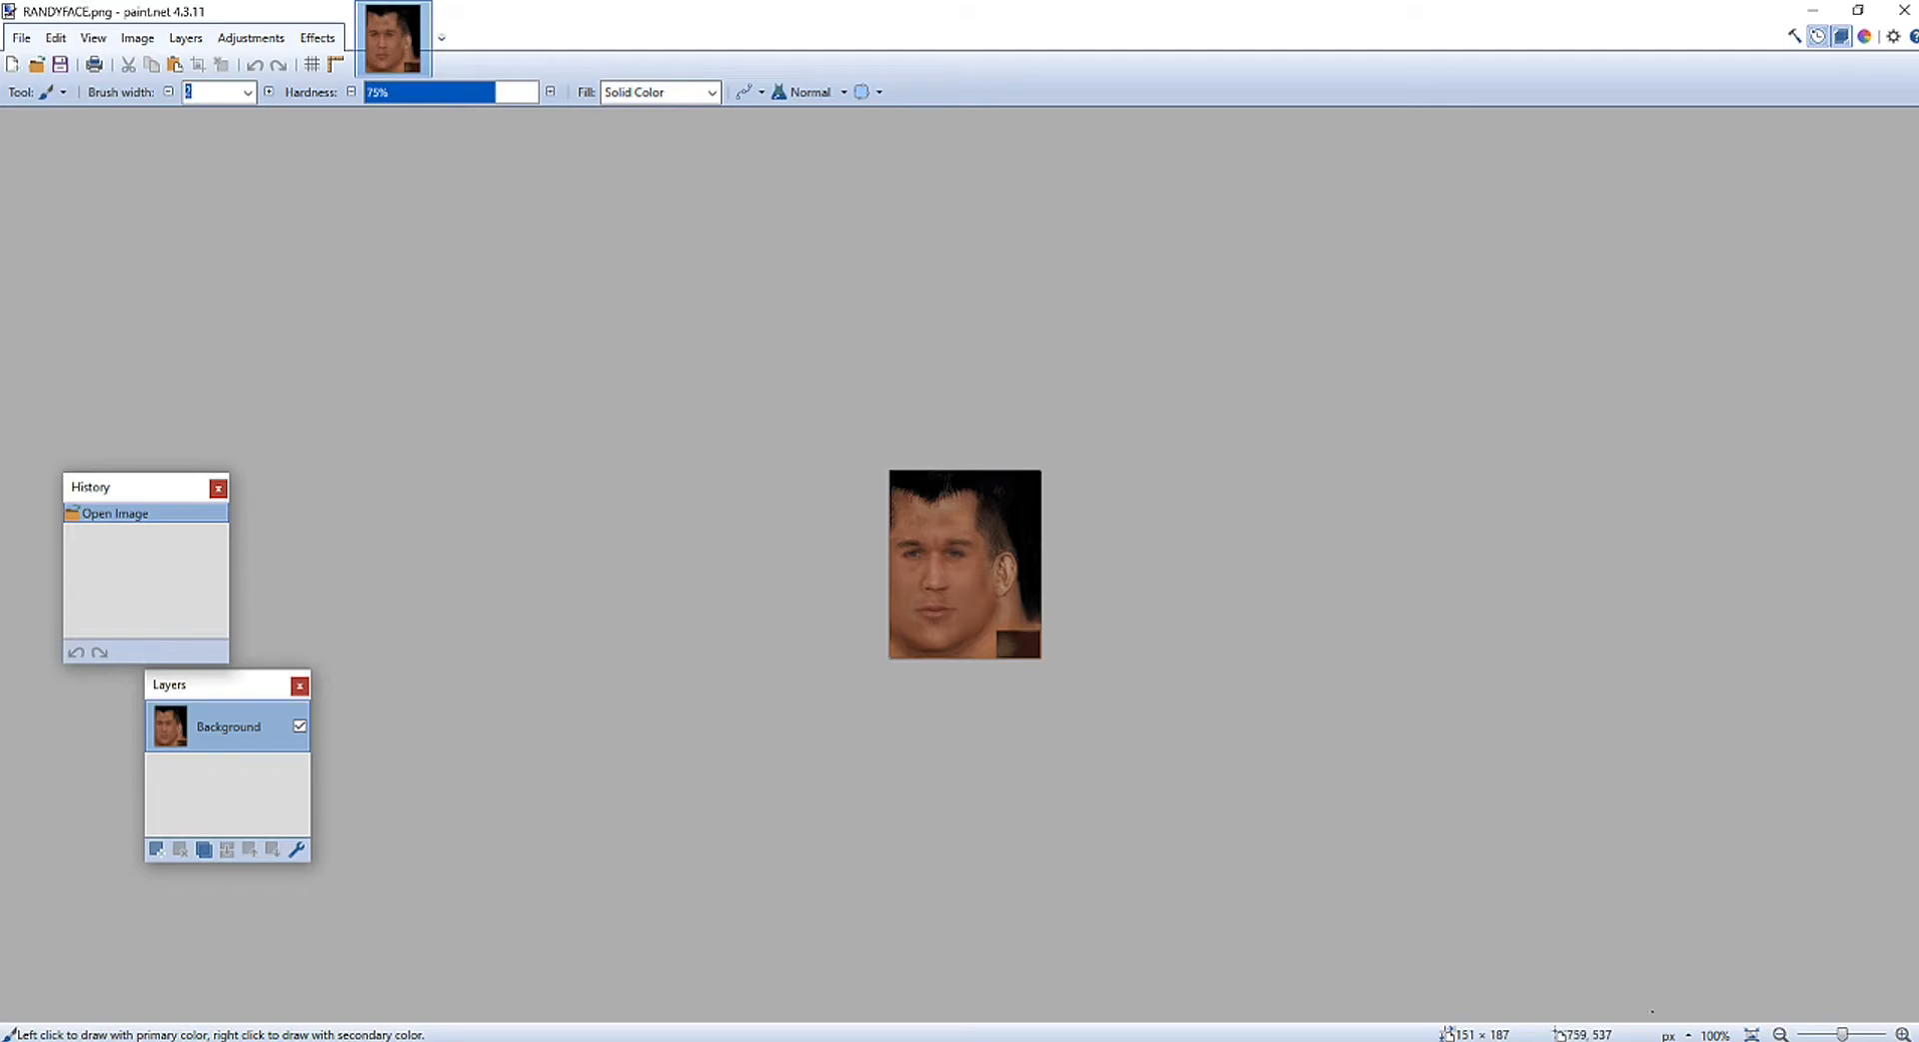
key(alt+Tab)
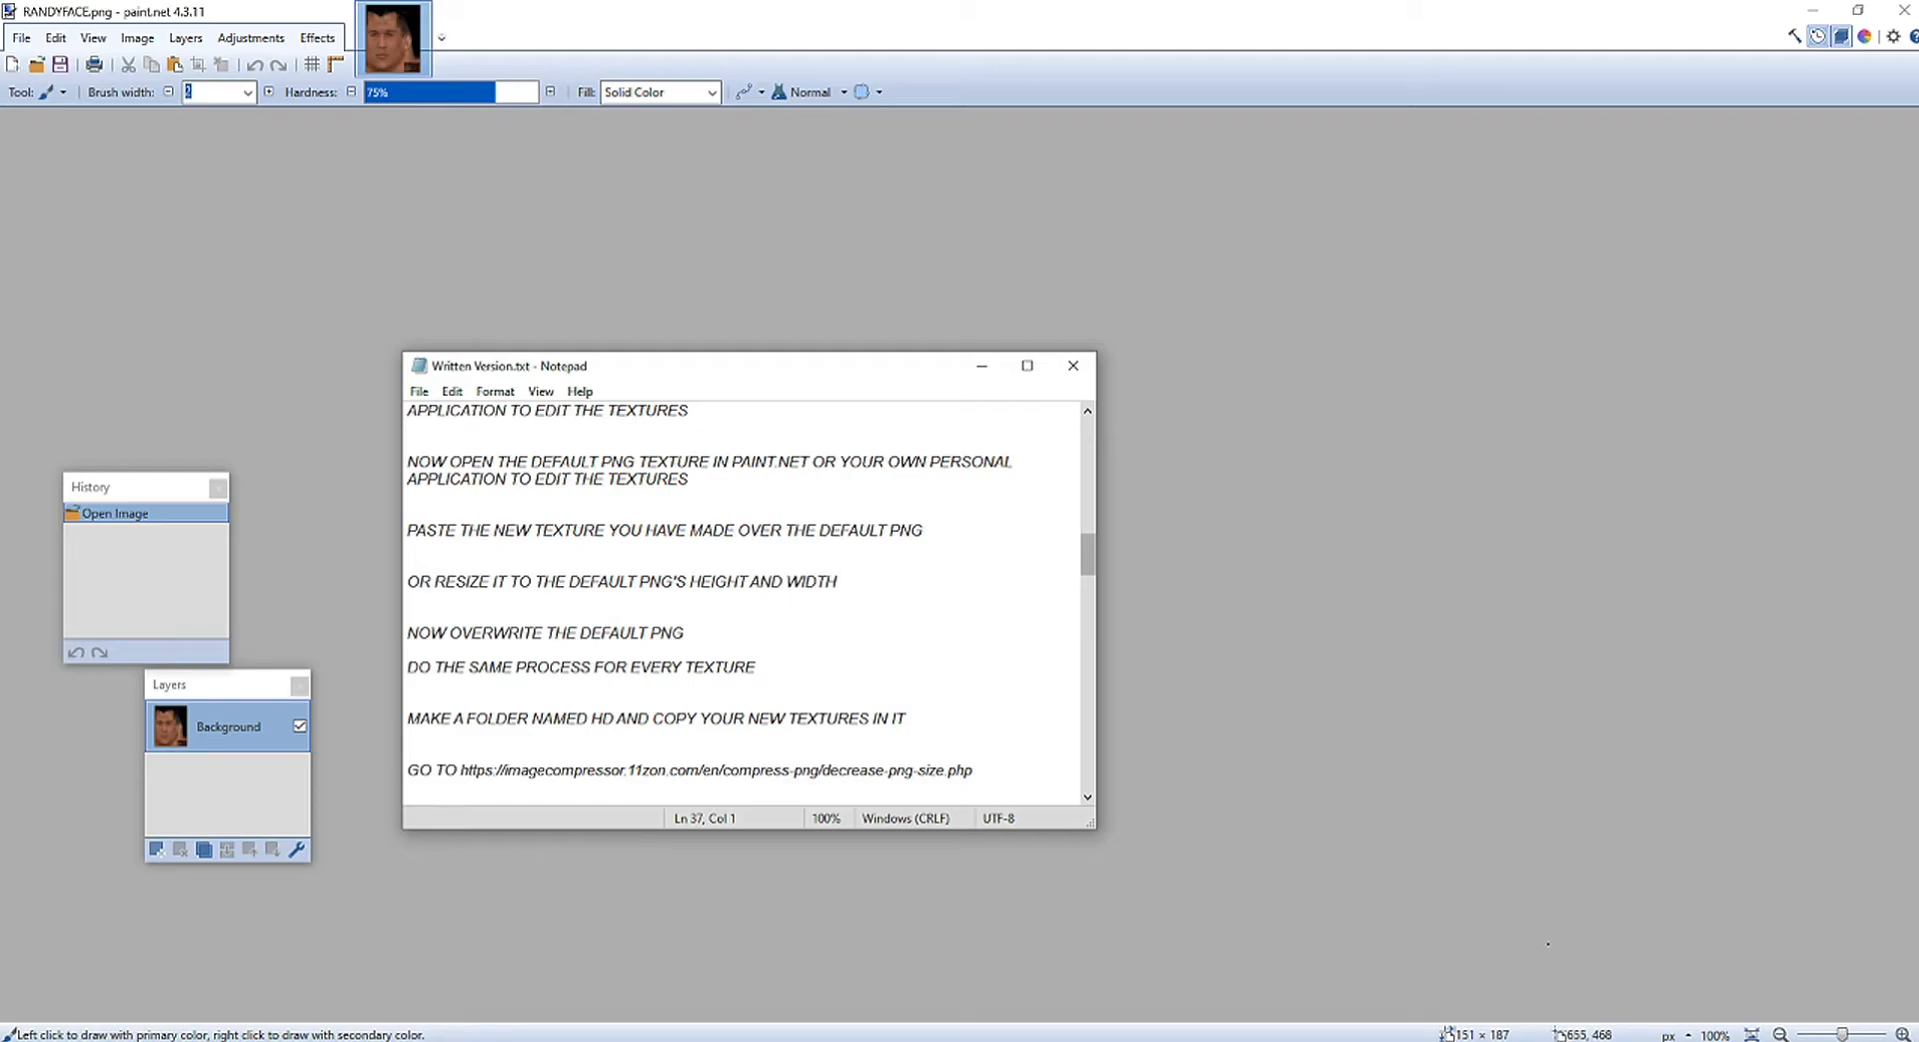
key(alt+Tab)
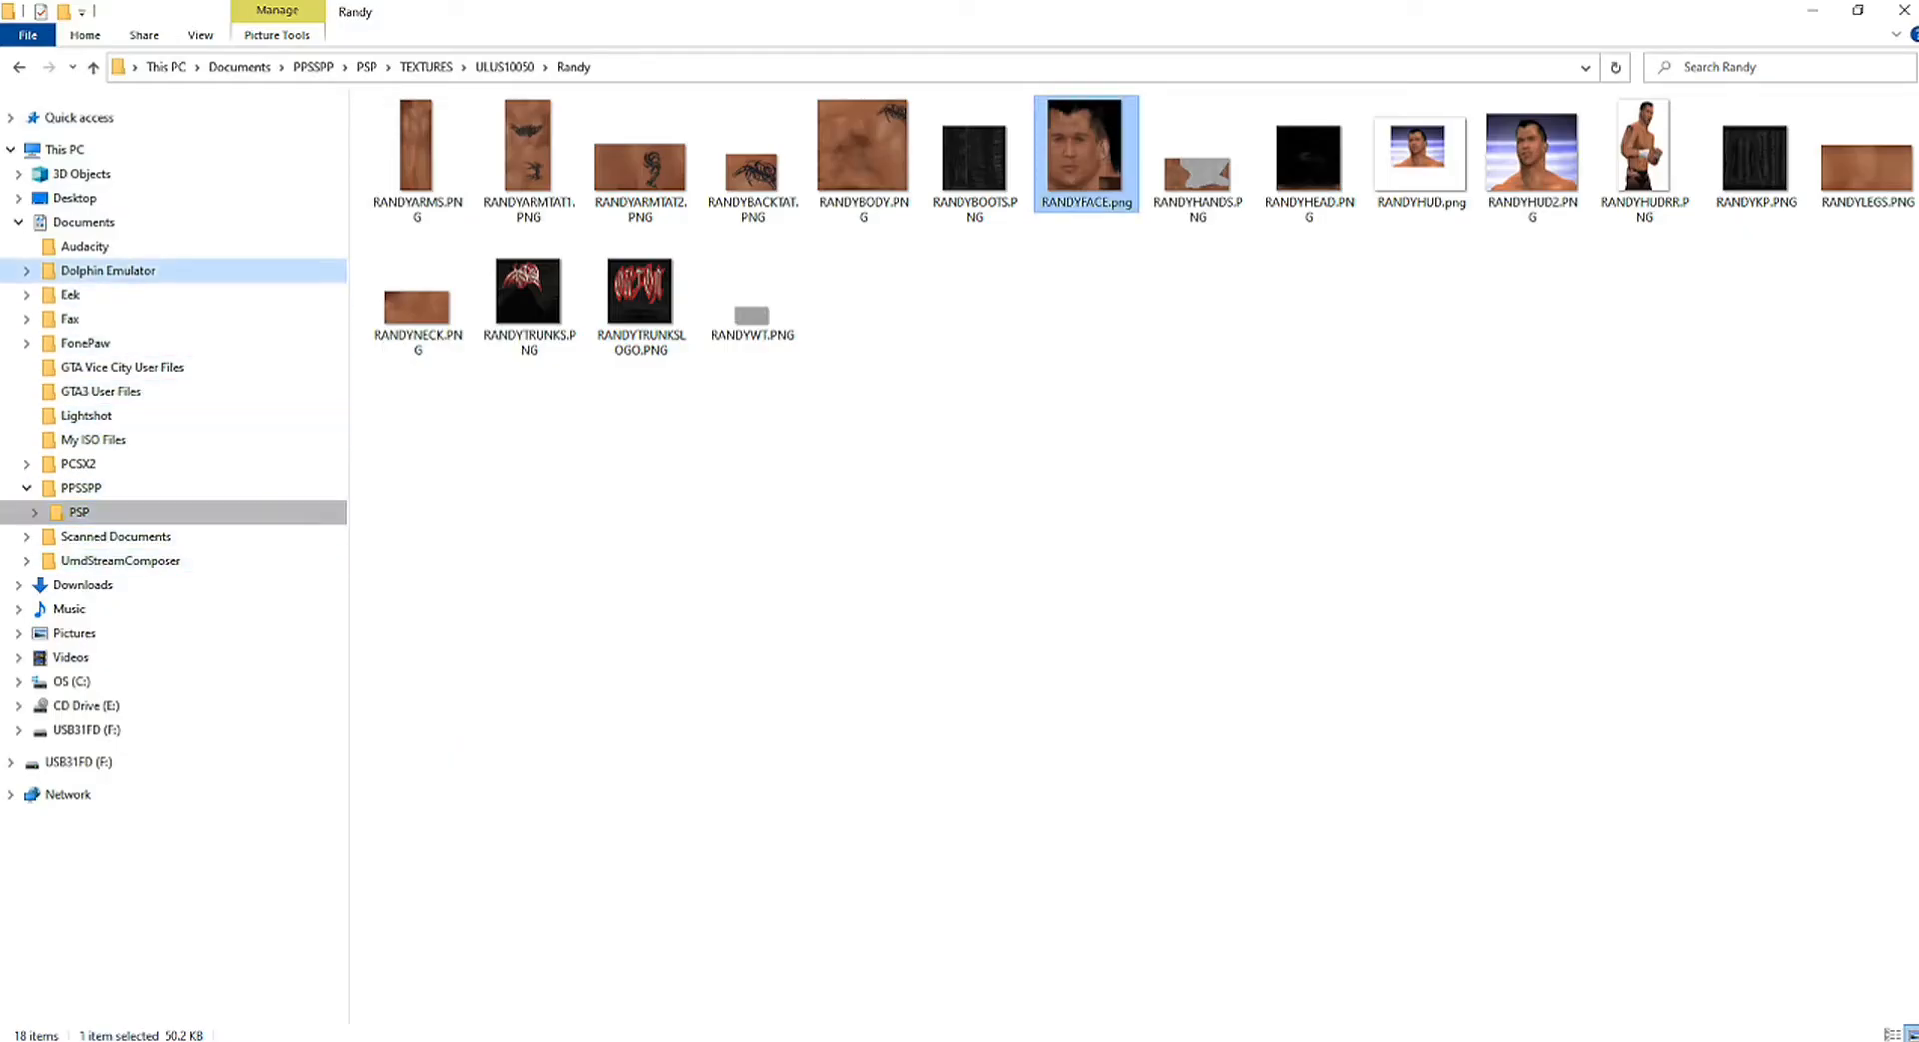
Step: Go to the GIM Converted folder in Desktop, Randy Orton, and open ro_face.png in paint.net
click(18, 222)
click(74, 198)
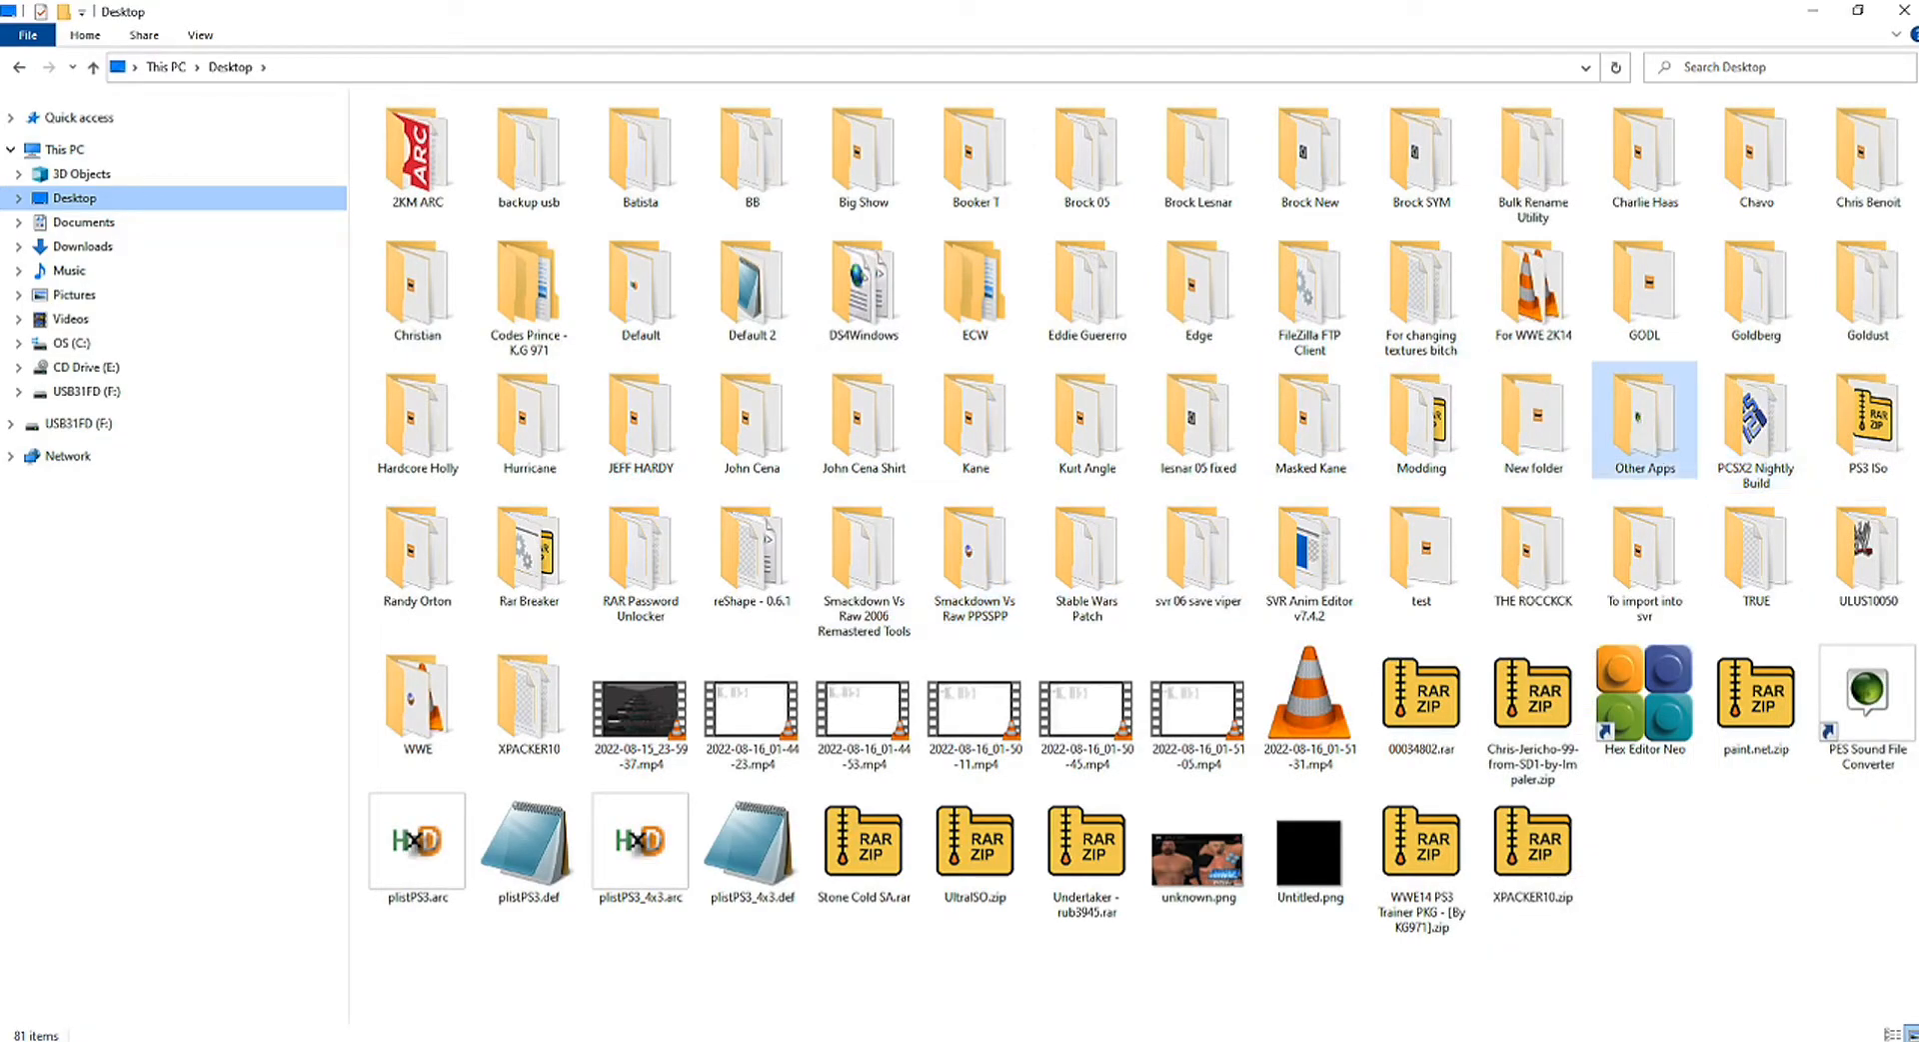
click(417, 550)
double_click(417, 550)
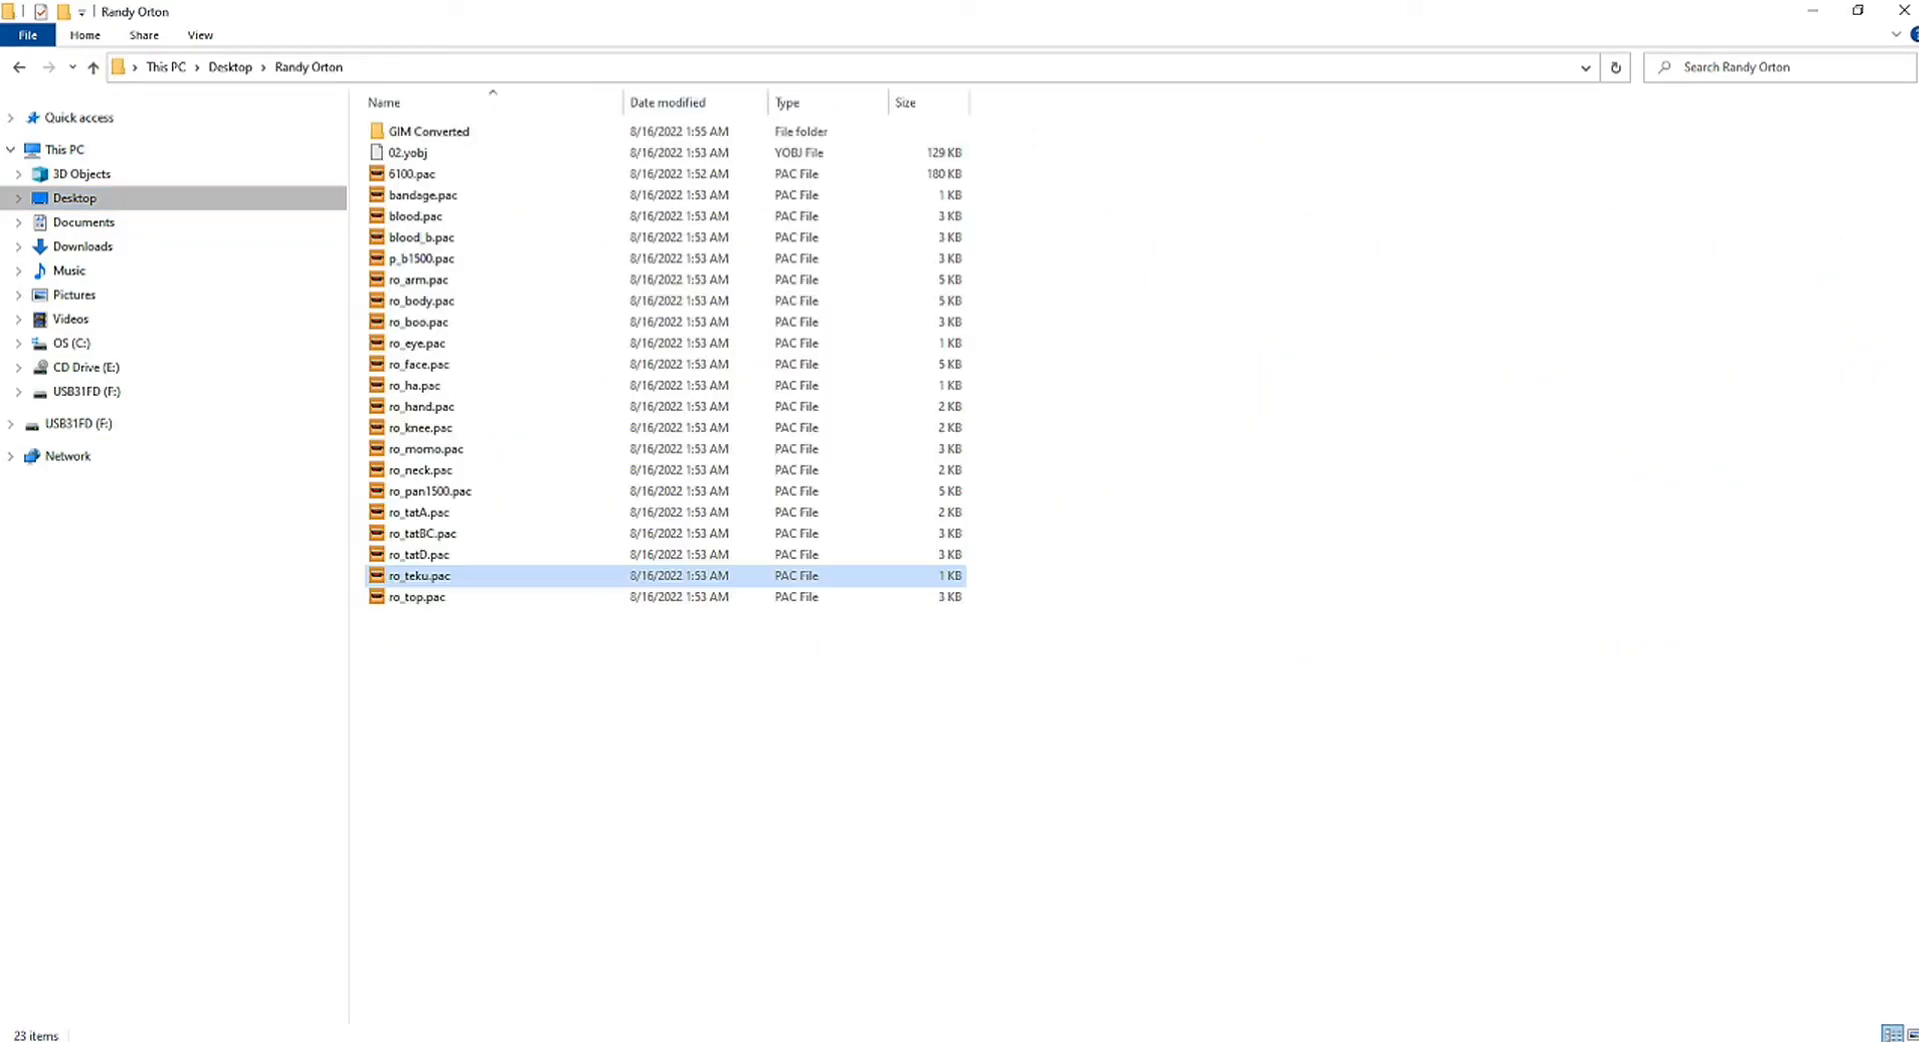
click(428, 131)
key(Return)
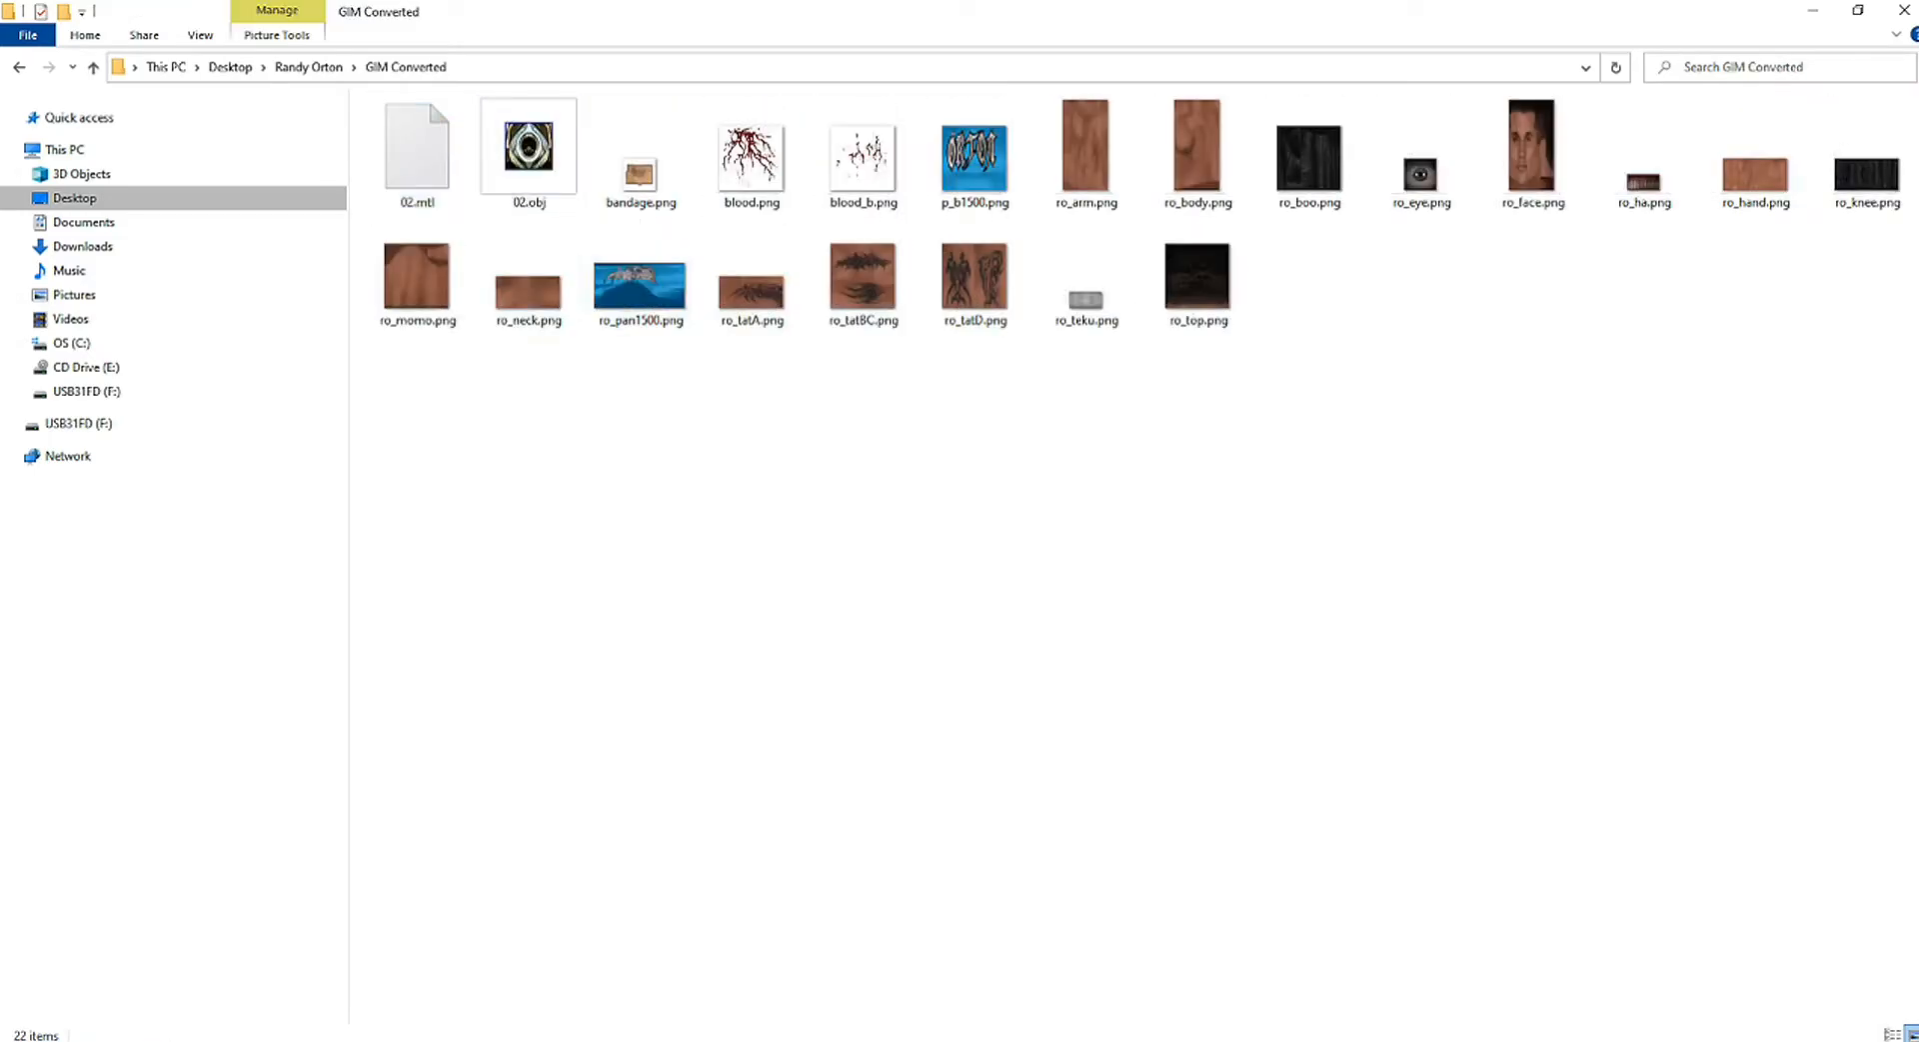
double_click(1532, 150)
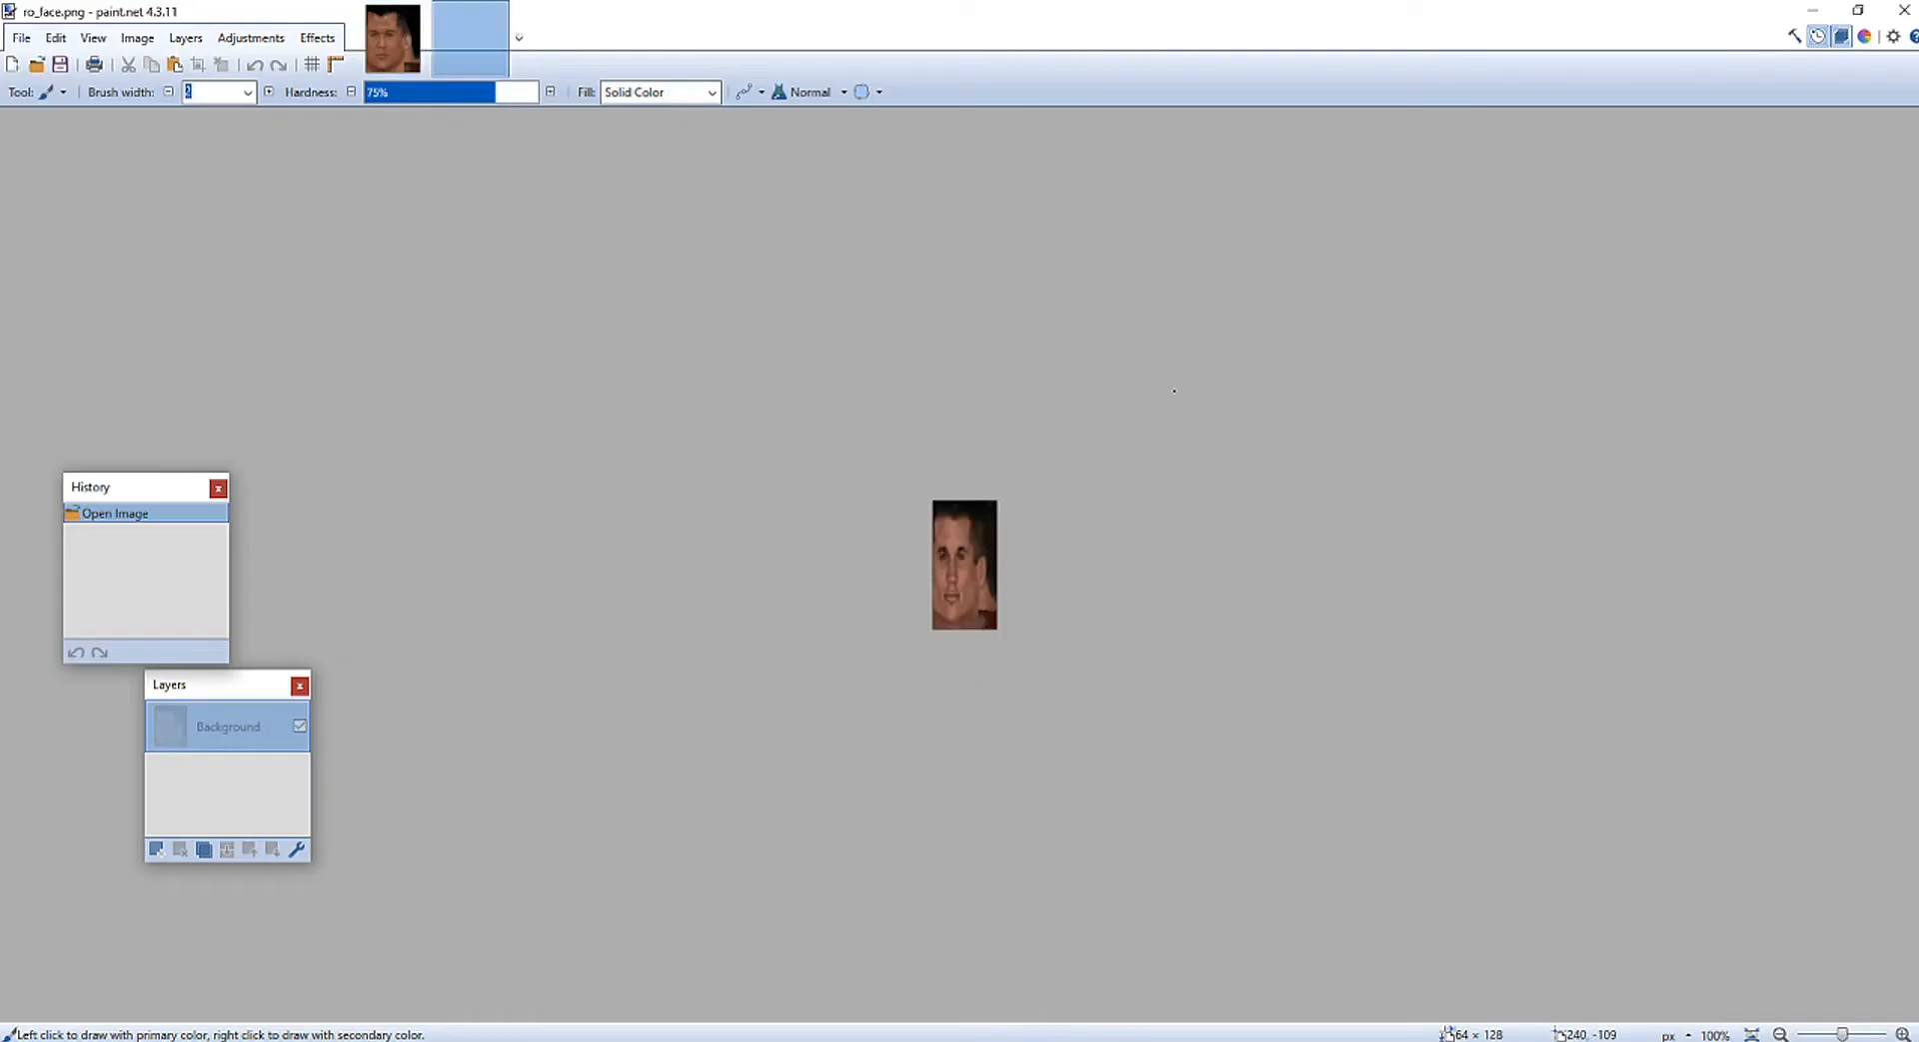
Step: Select all of the RANDYFACE.png image and paste it into the ro_face.png image
click(393, 40)
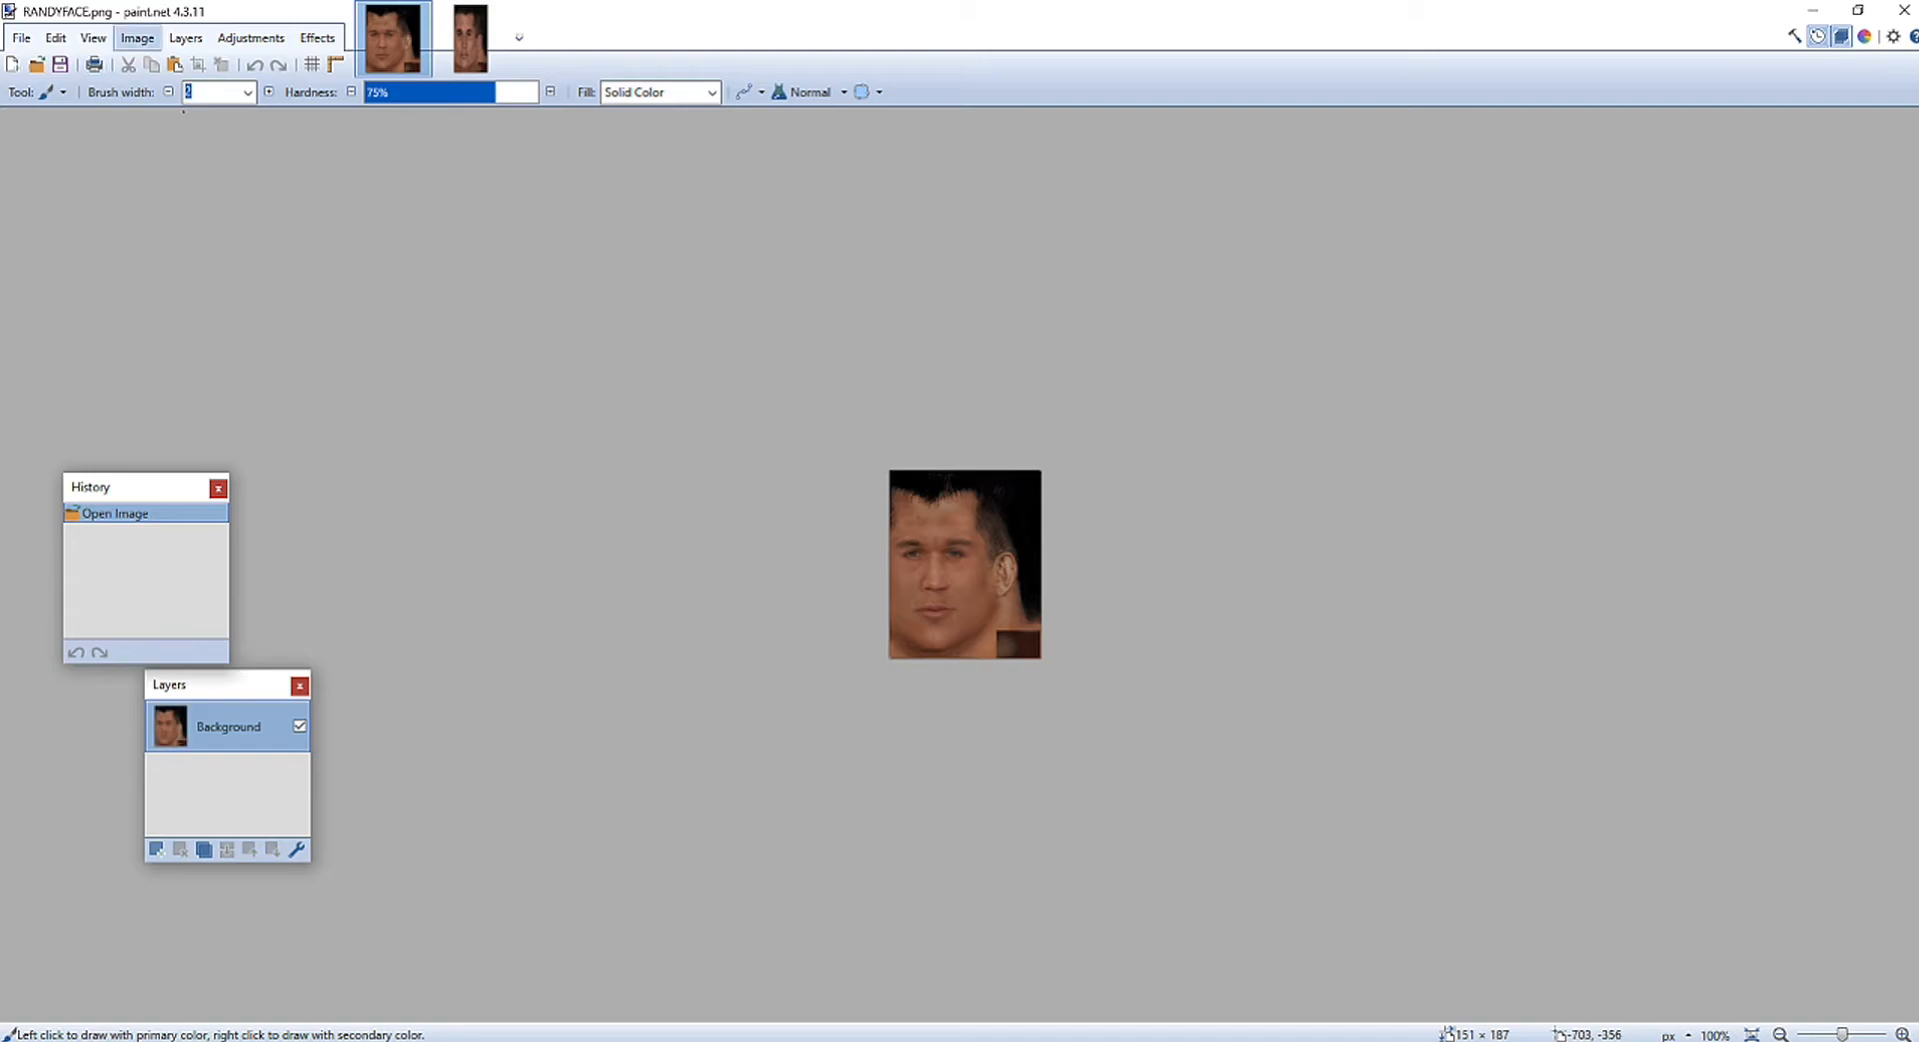
click(55, 37)
click(90, 370)
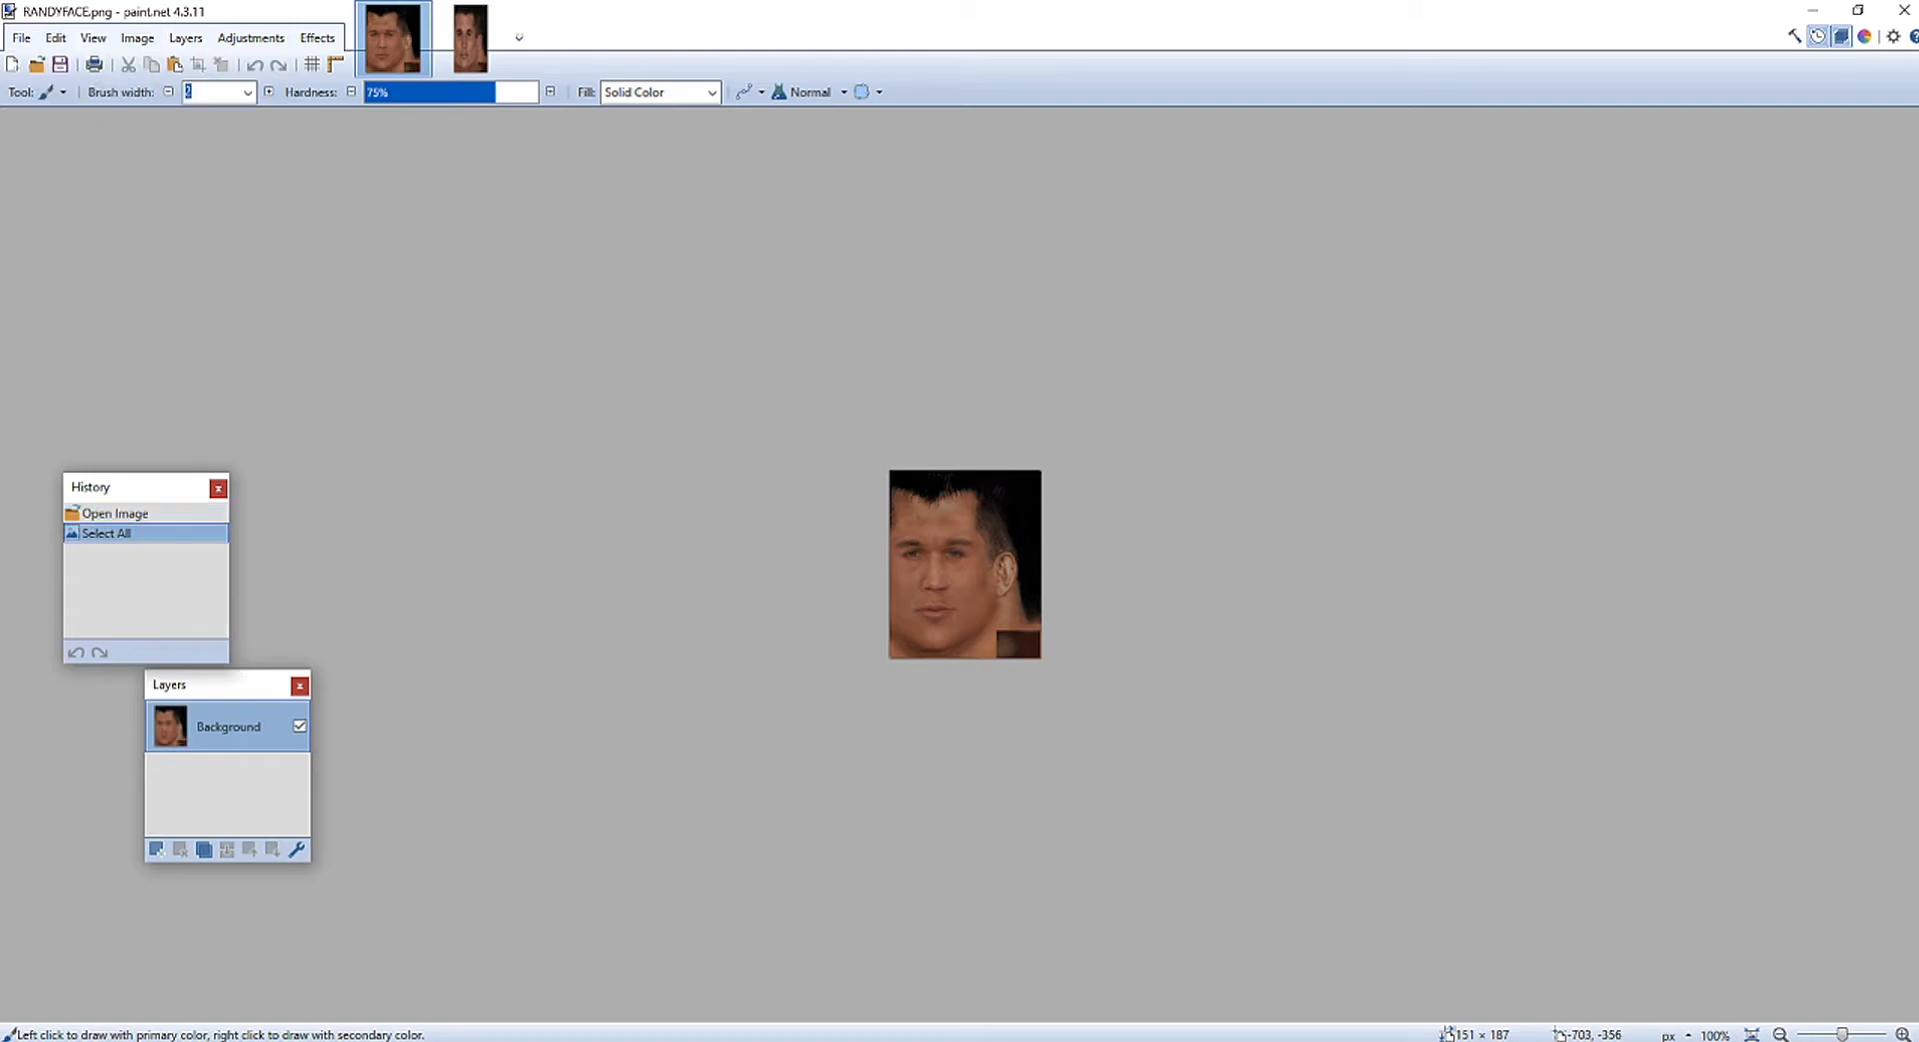
click(470, 40)
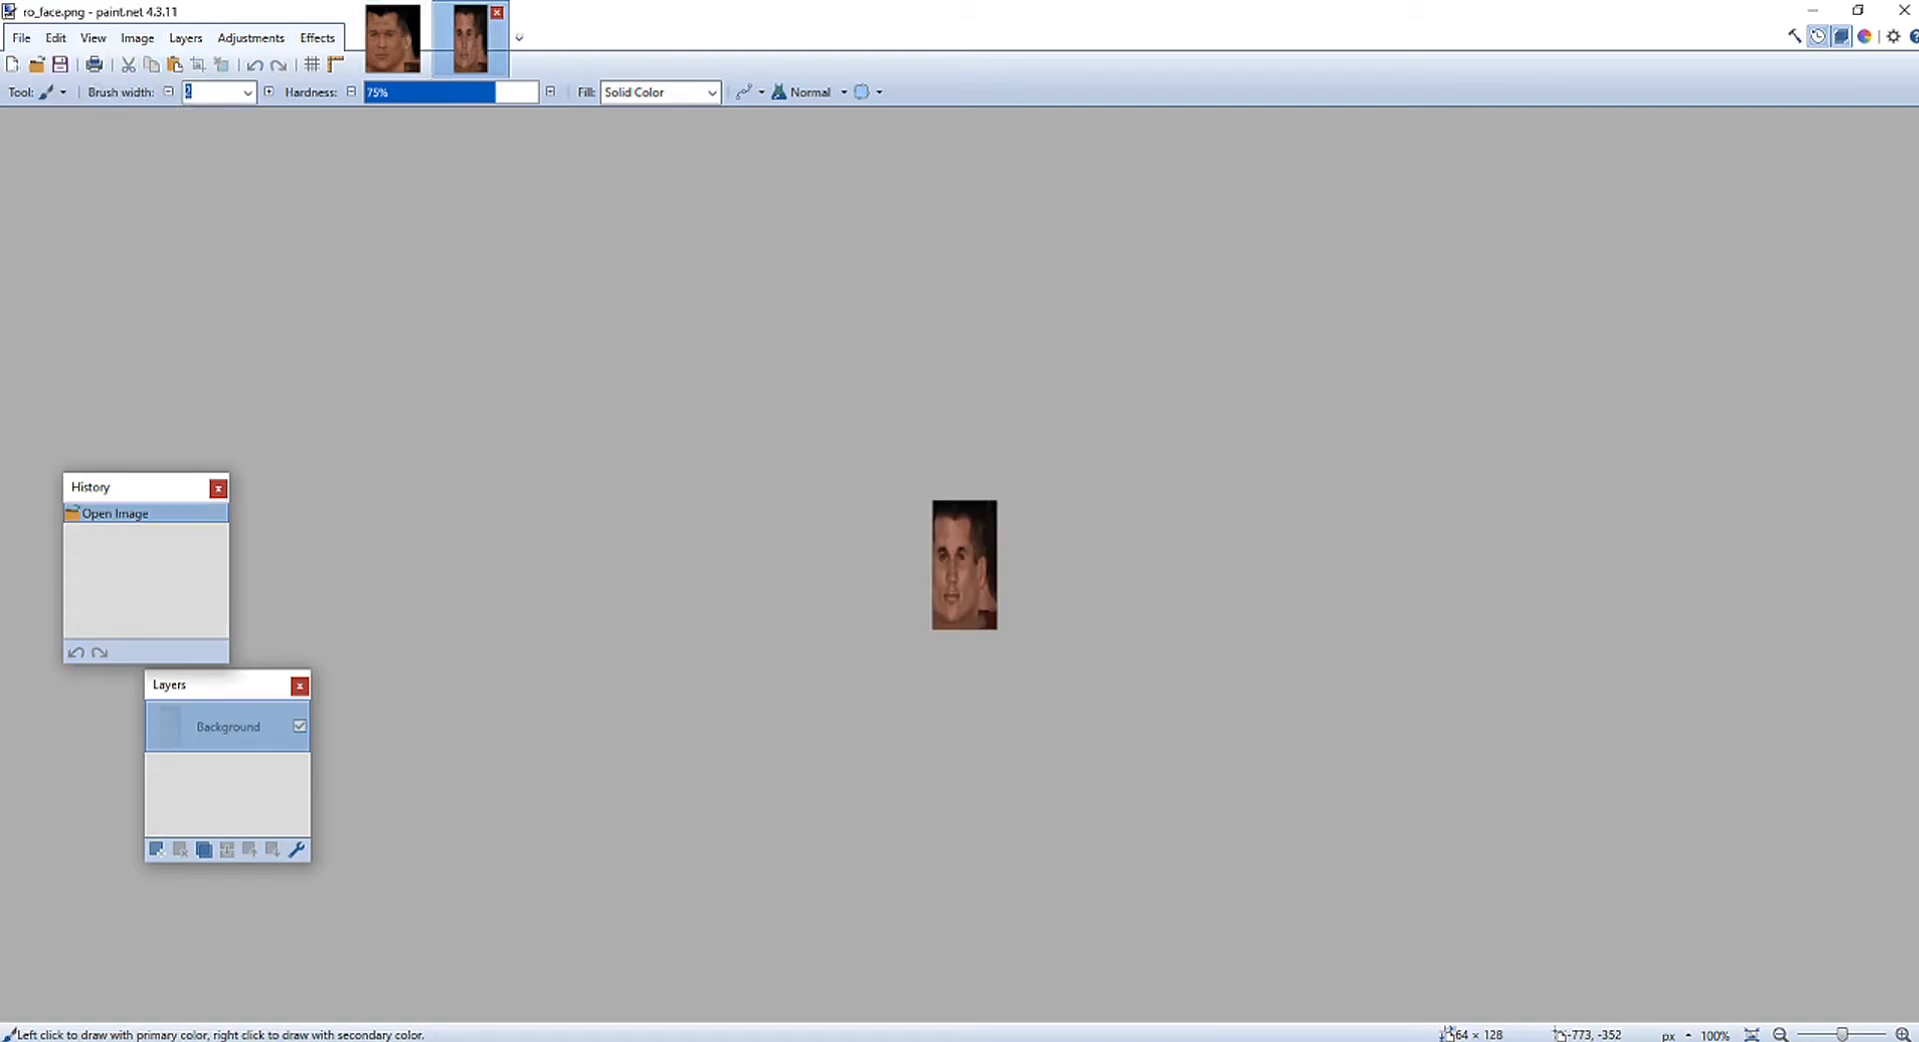
click(55, 37)
click(90, 193)
Step: Scale the pasted face to 64 × 128 pixels to fit the canvas and save ro_face.png with auto-detected bit depth
click(1112, 724)
drag(1112, 724, 1016, 666)
scroll(1016, 665, up, 5)
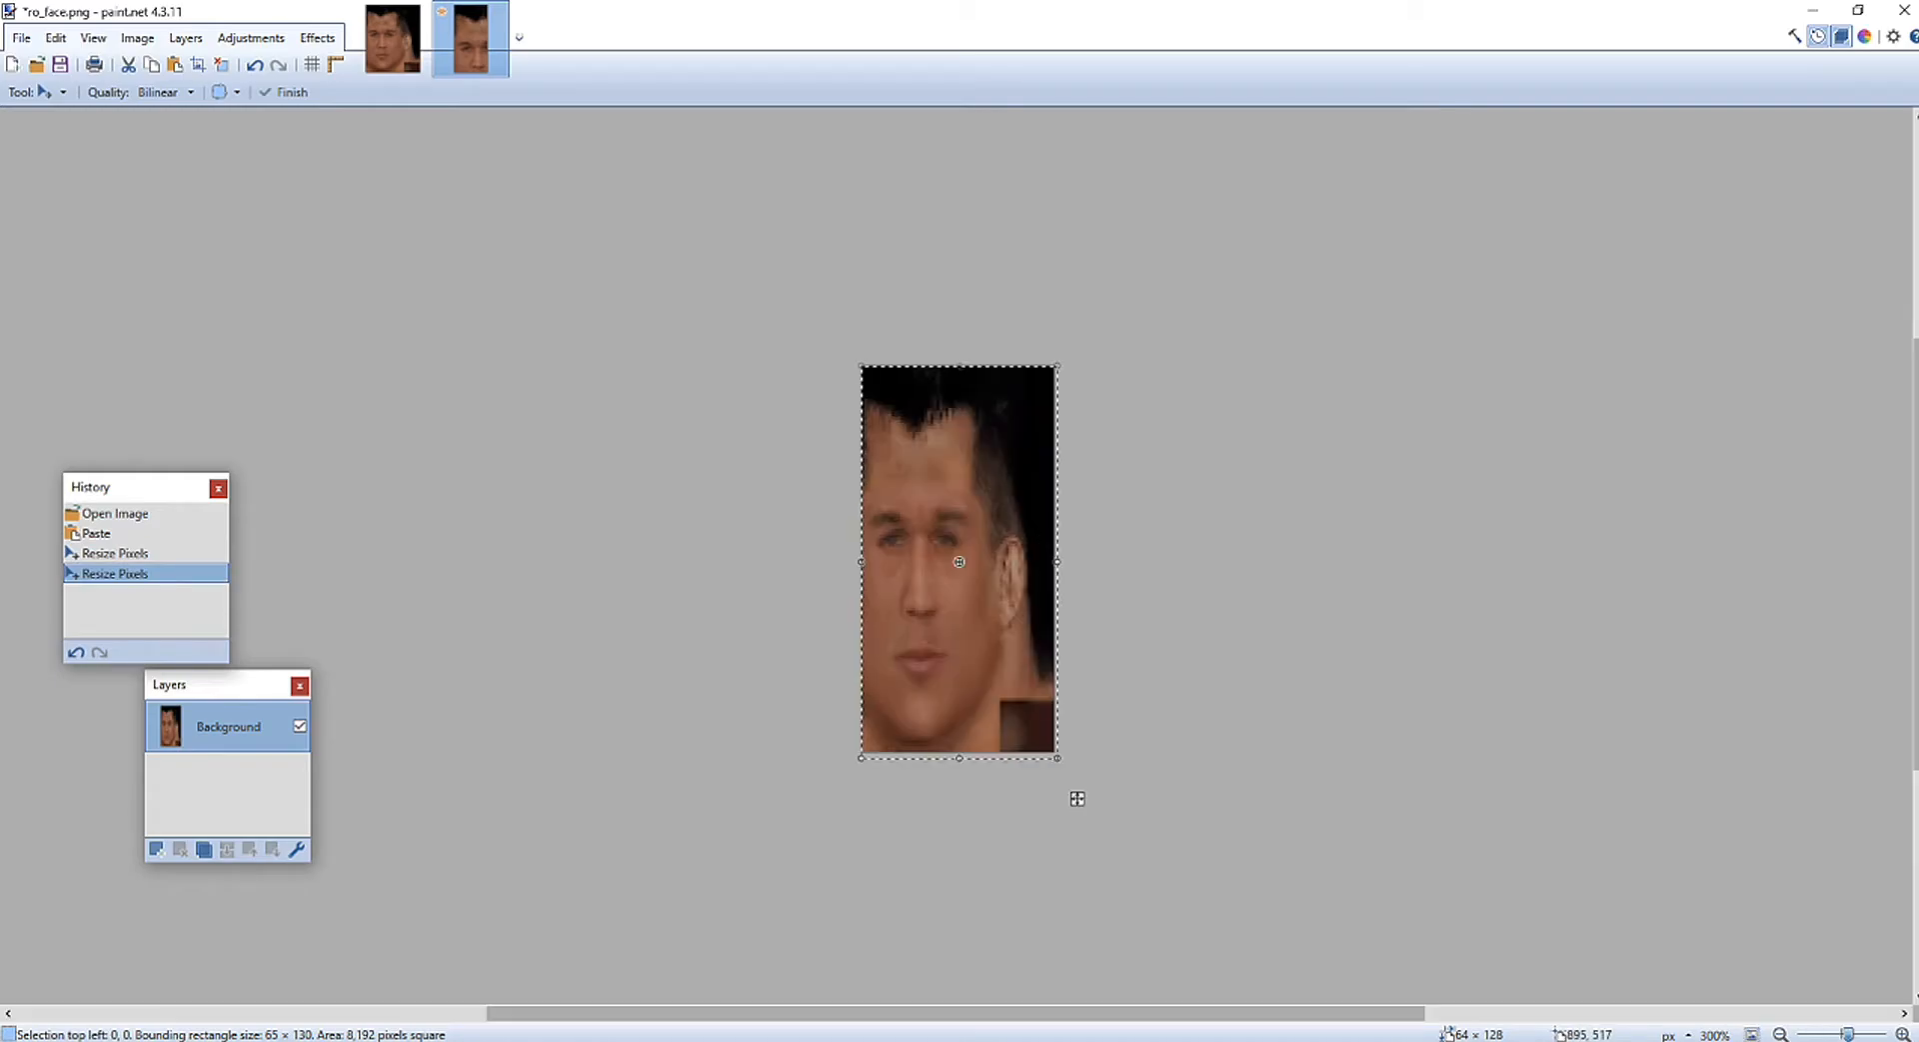
drag(1145, 933, 1141, 923)
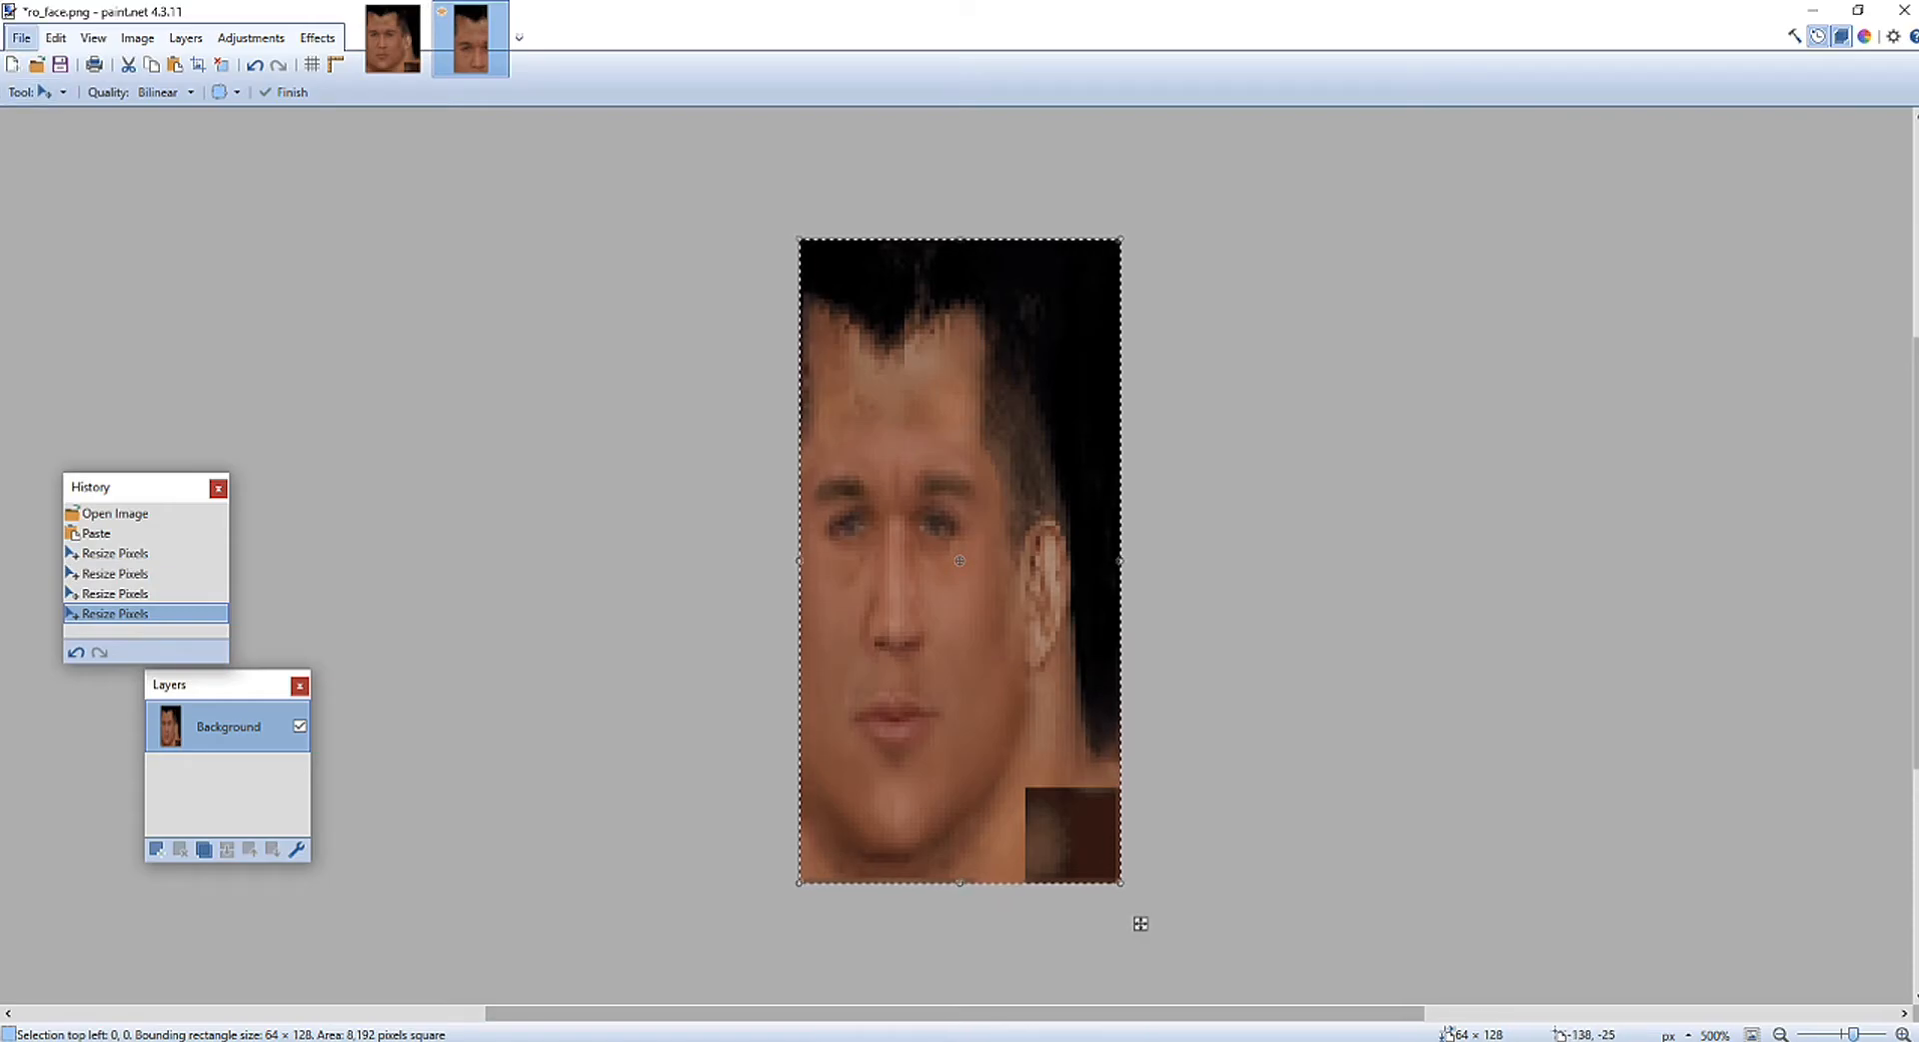
click(60, 64)
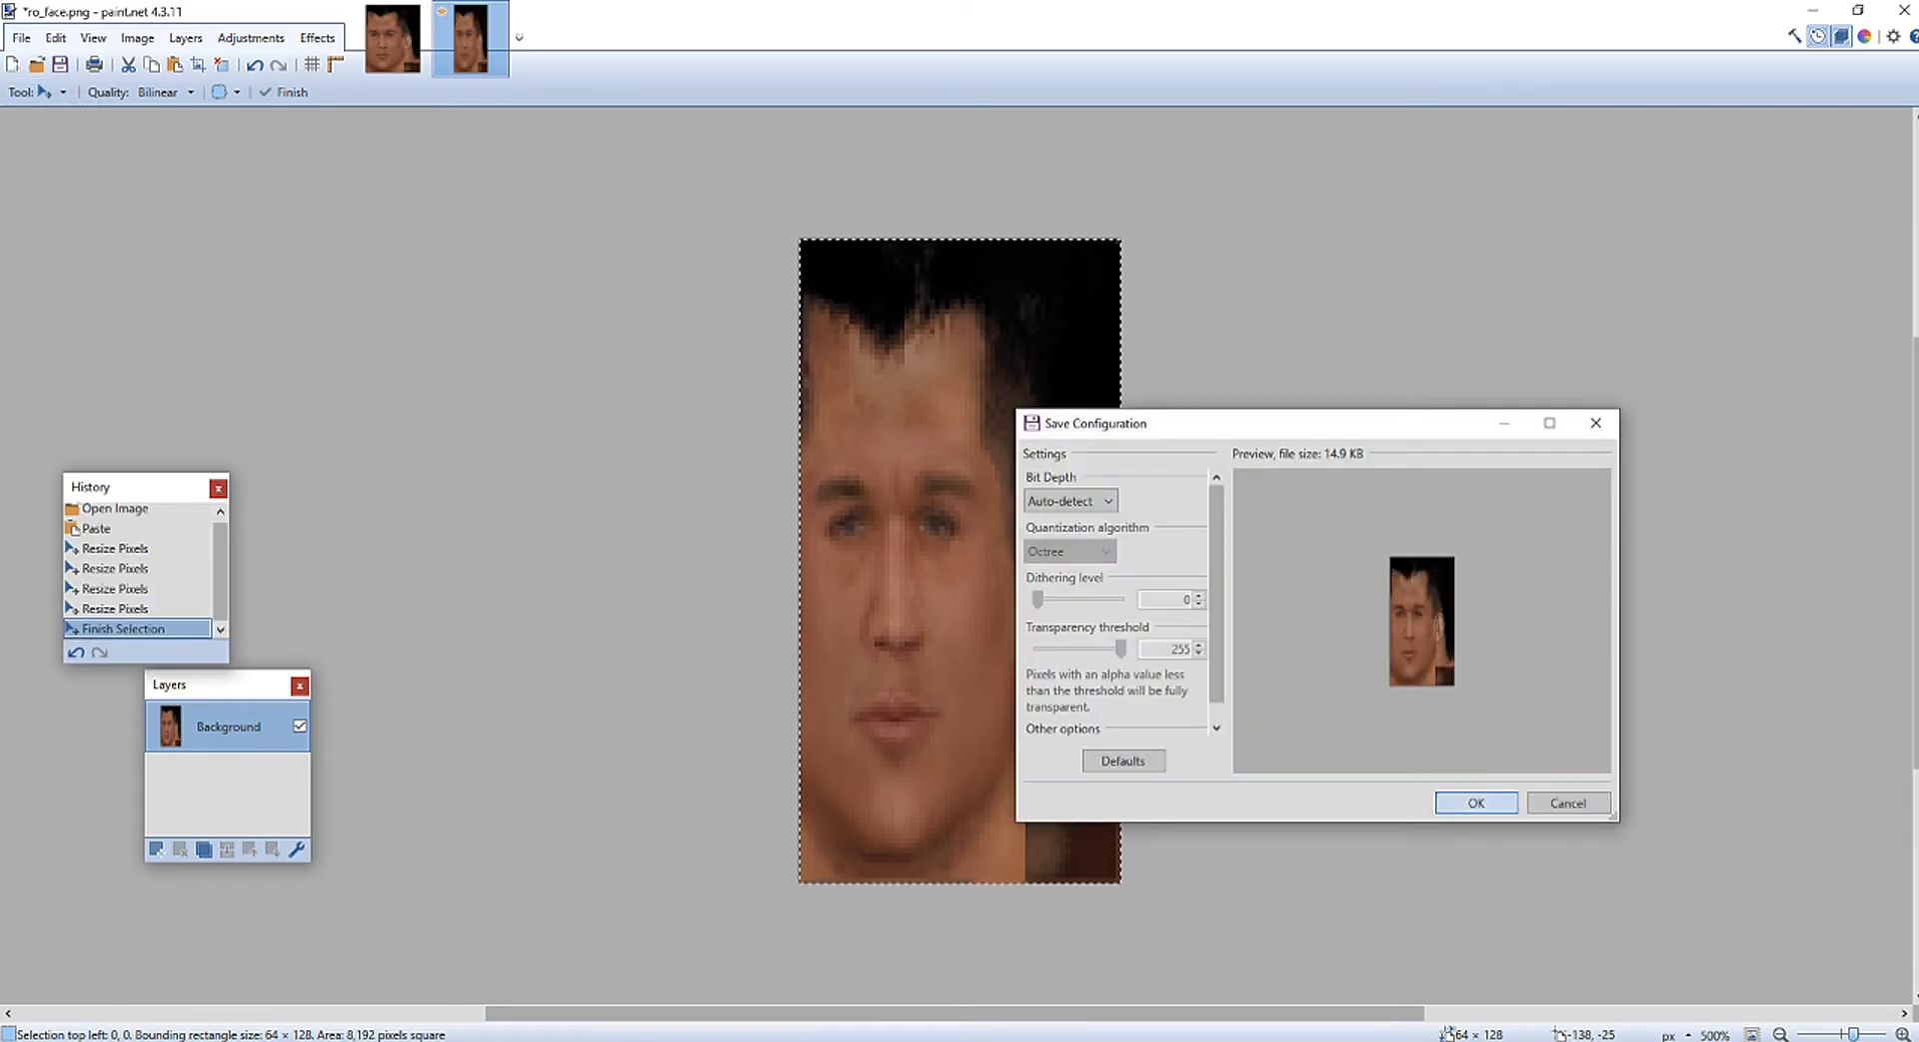
click(1470, 802)
Step: Switch to the RANDYFACE.png image and open its Save As dialog
key(ctrl+Tab)
key(alt)
key(Down)
key(Escape)
key(Down)
key(Down)
key(Down)
key(Down)
key(Down)
key(Down)
key(Return)
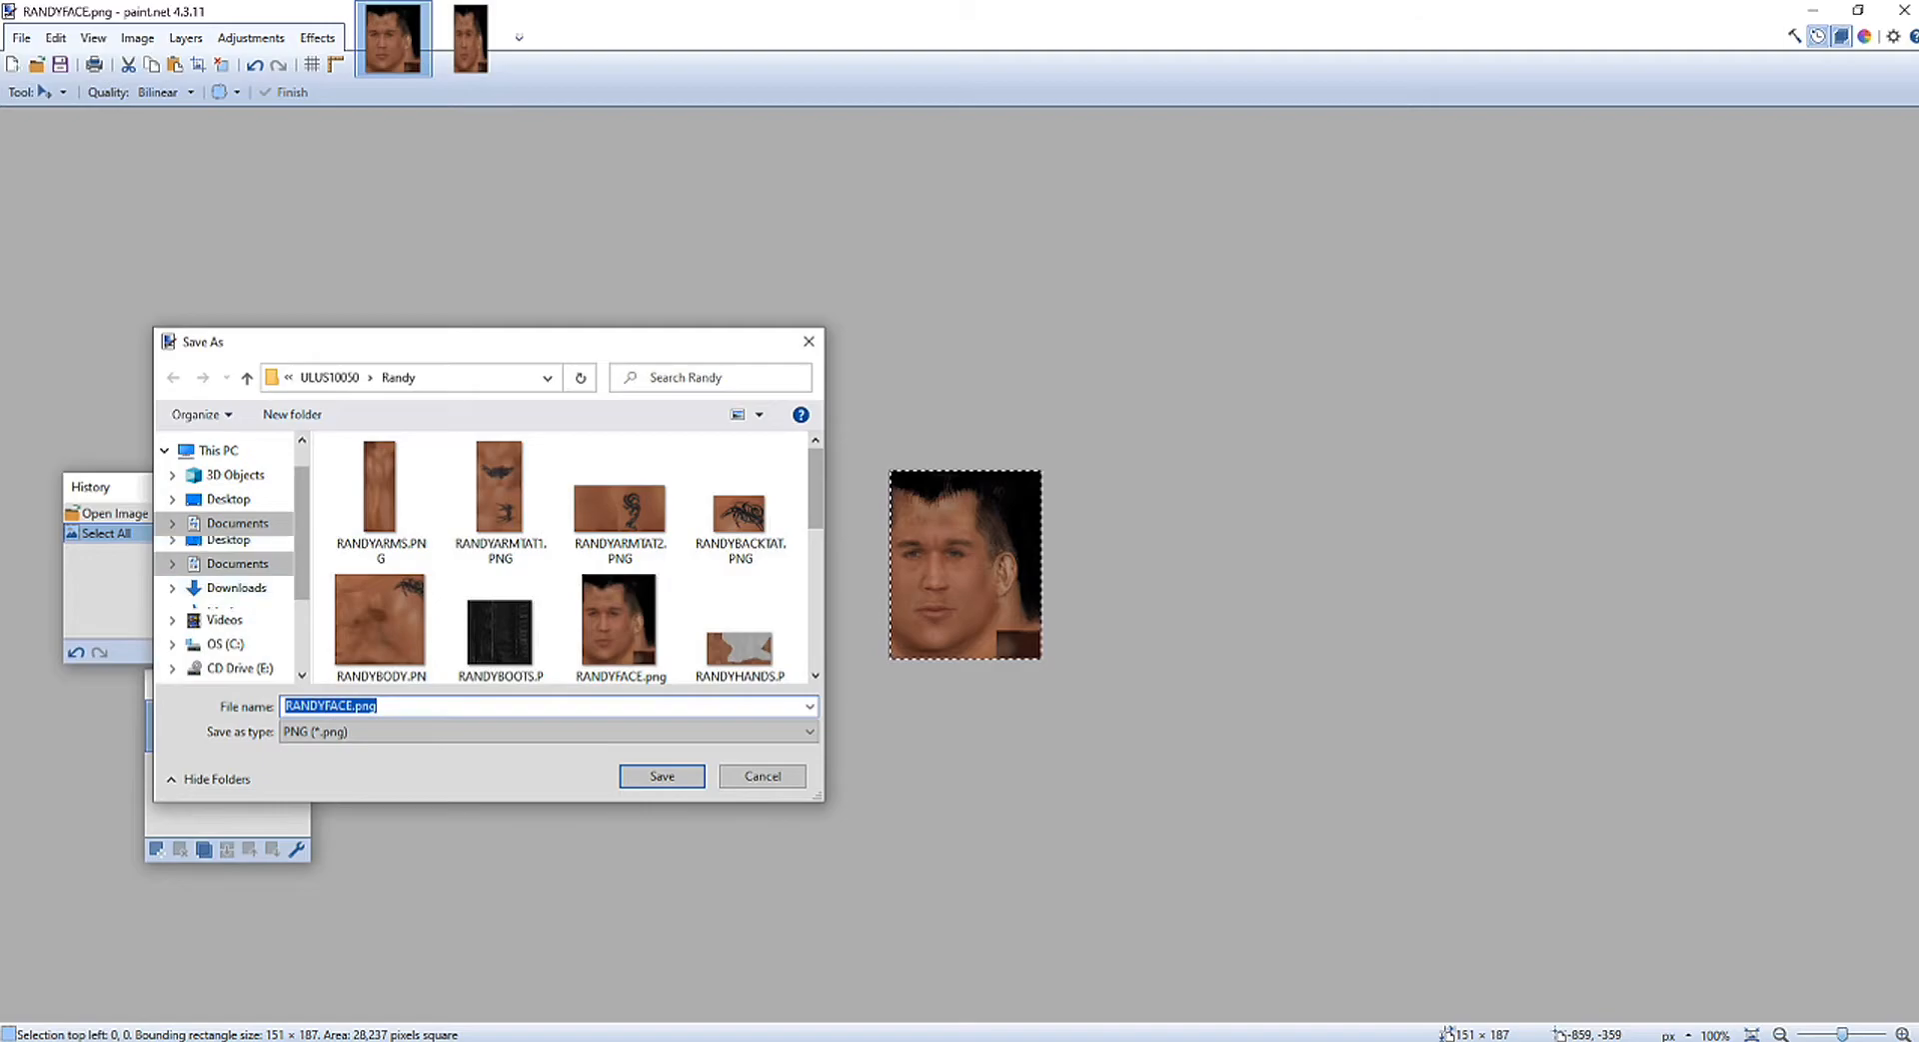
Step: Save the full-size face over ro_face.png in Desktop, Randy Orton, GIM Converted, with auto-detected bit depth
click(228, 539)
scroll(560, 560, down, 3)
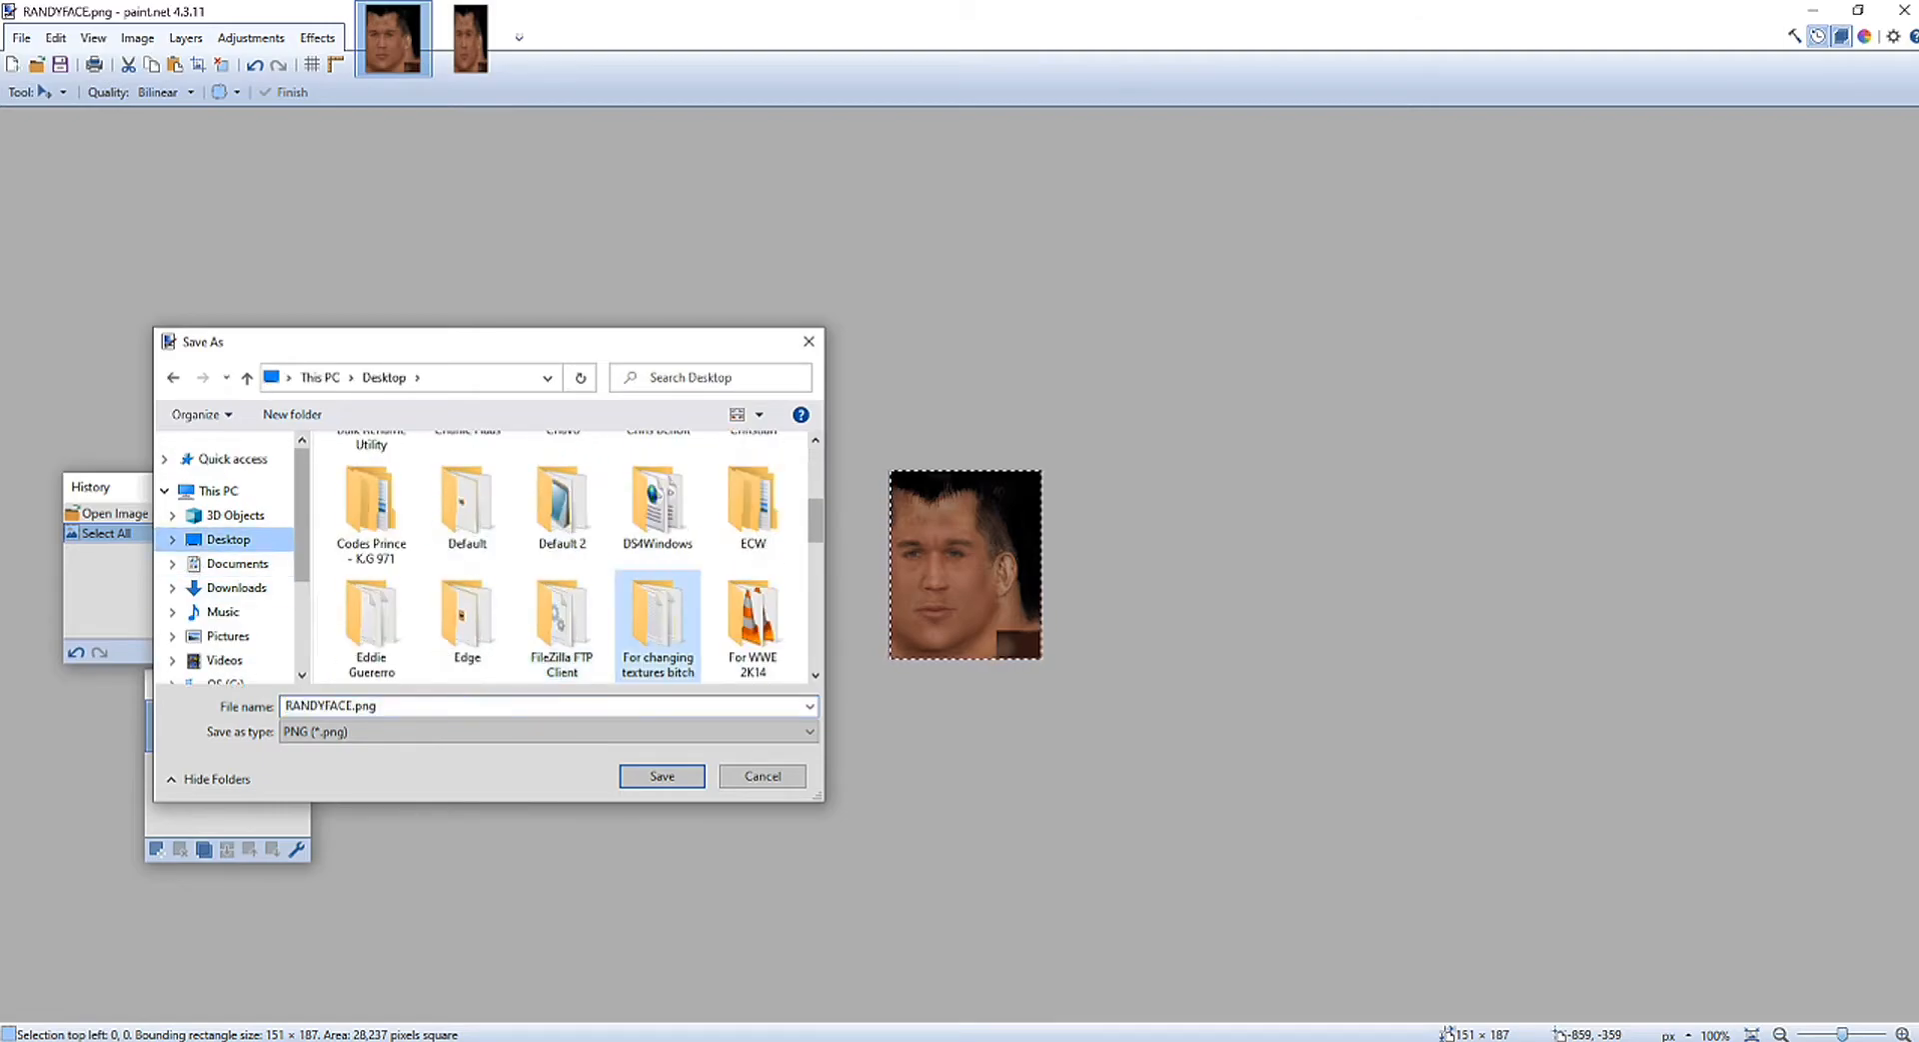
scroll(657, 625, down, 5)
click(561, 605)
double_click(562, 605)
double_click(405, 472)
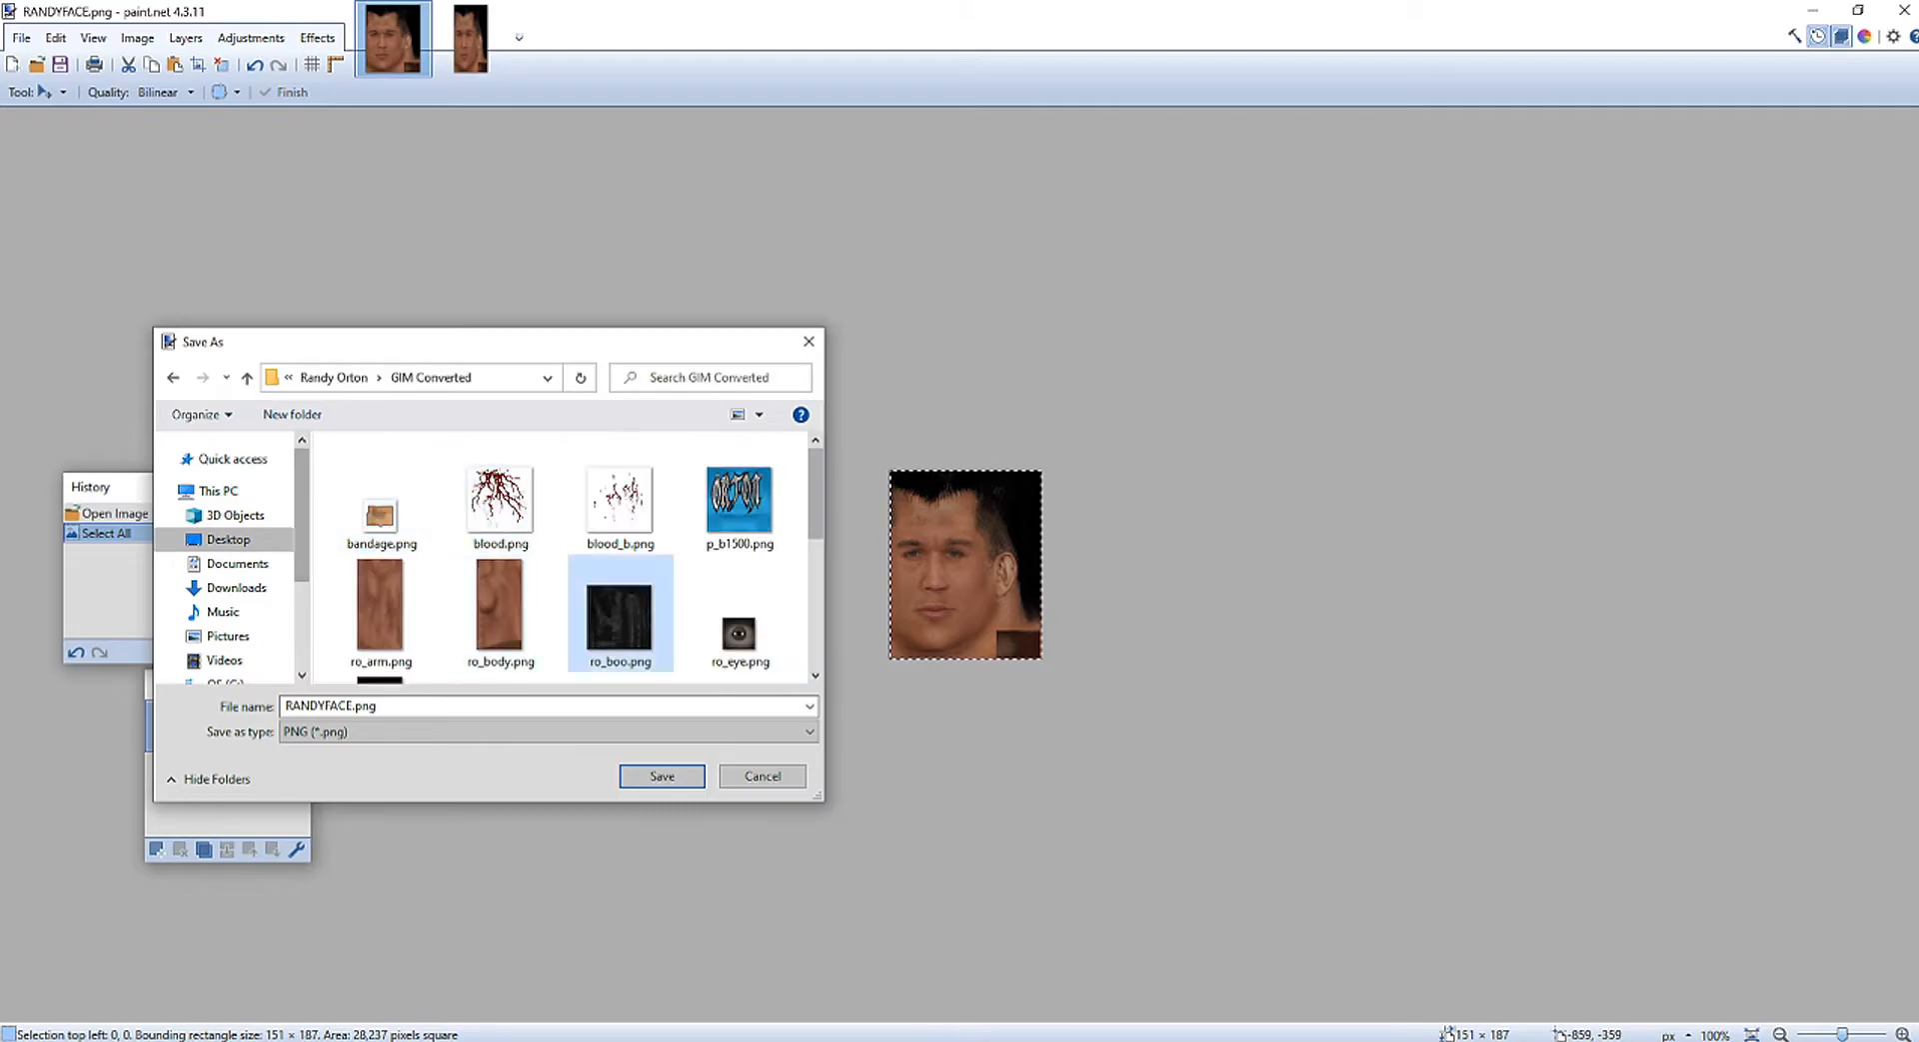
click(380, 499)
click(661, 776)
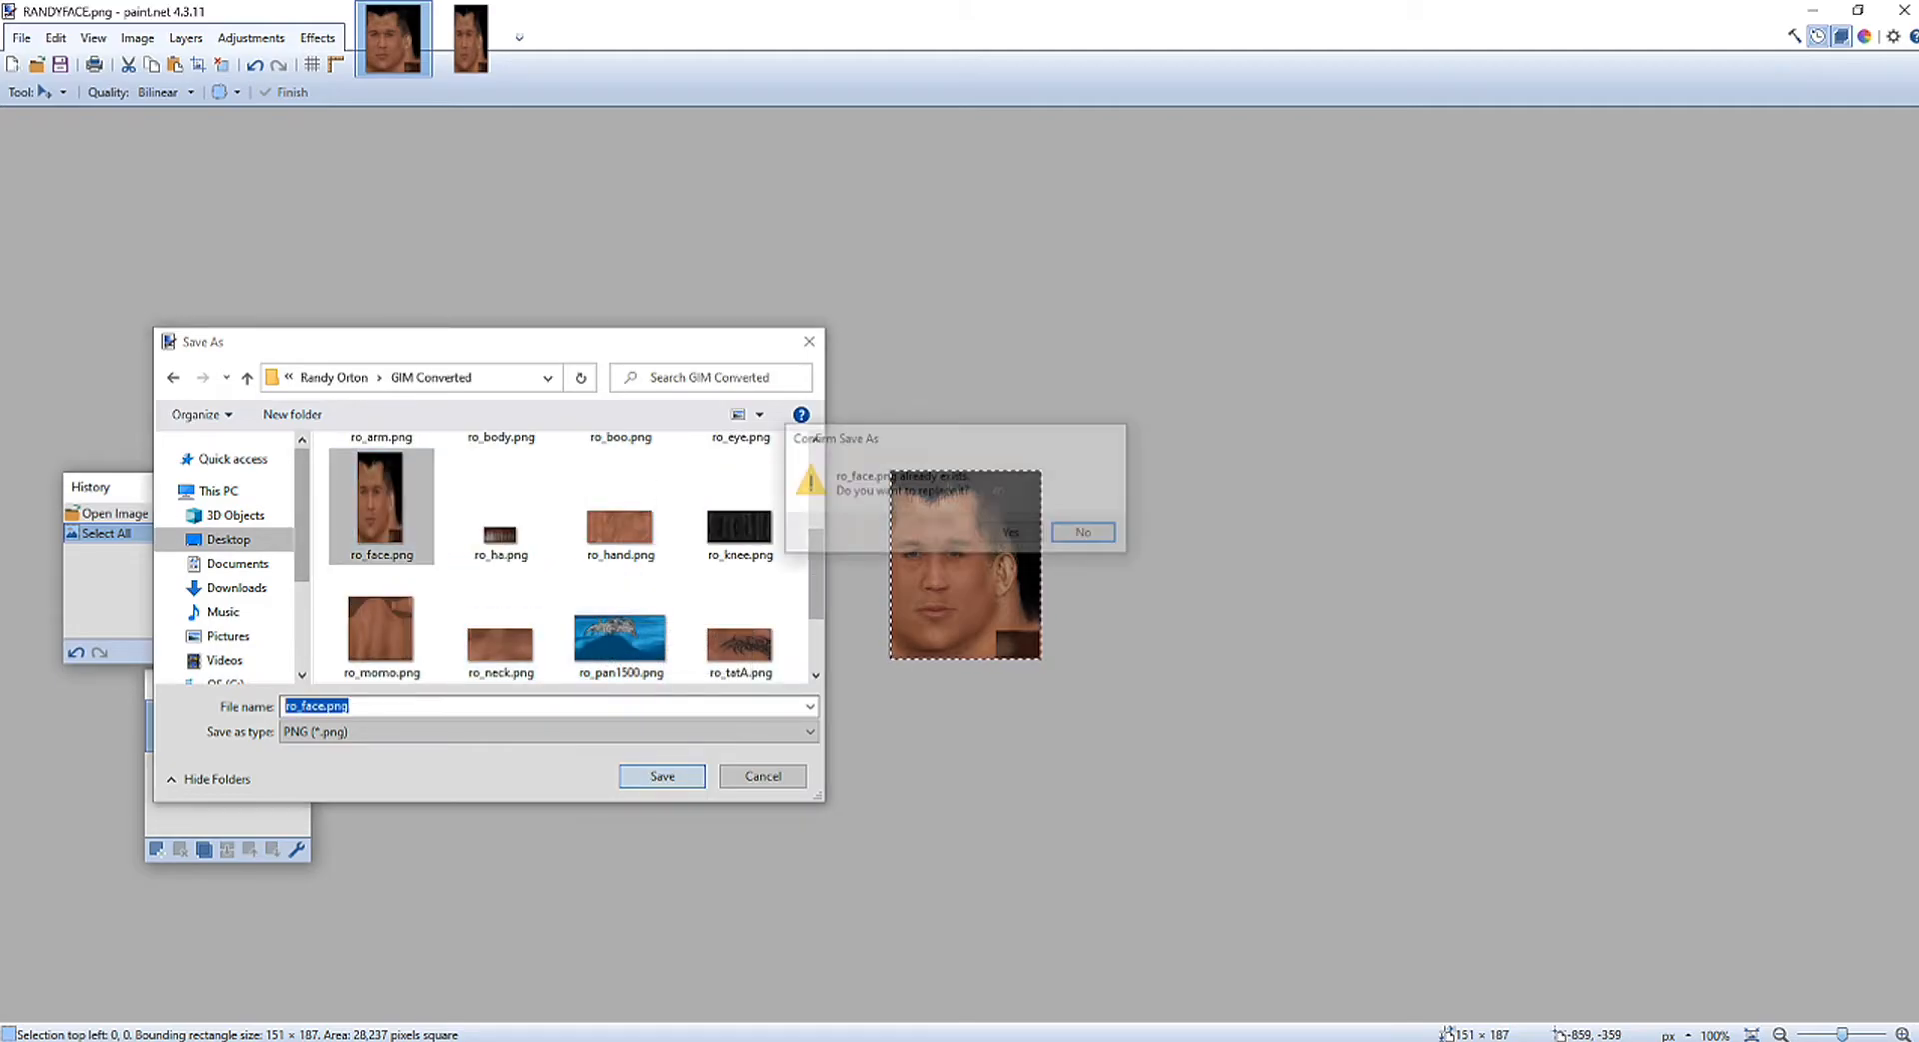
click(1012, 534)
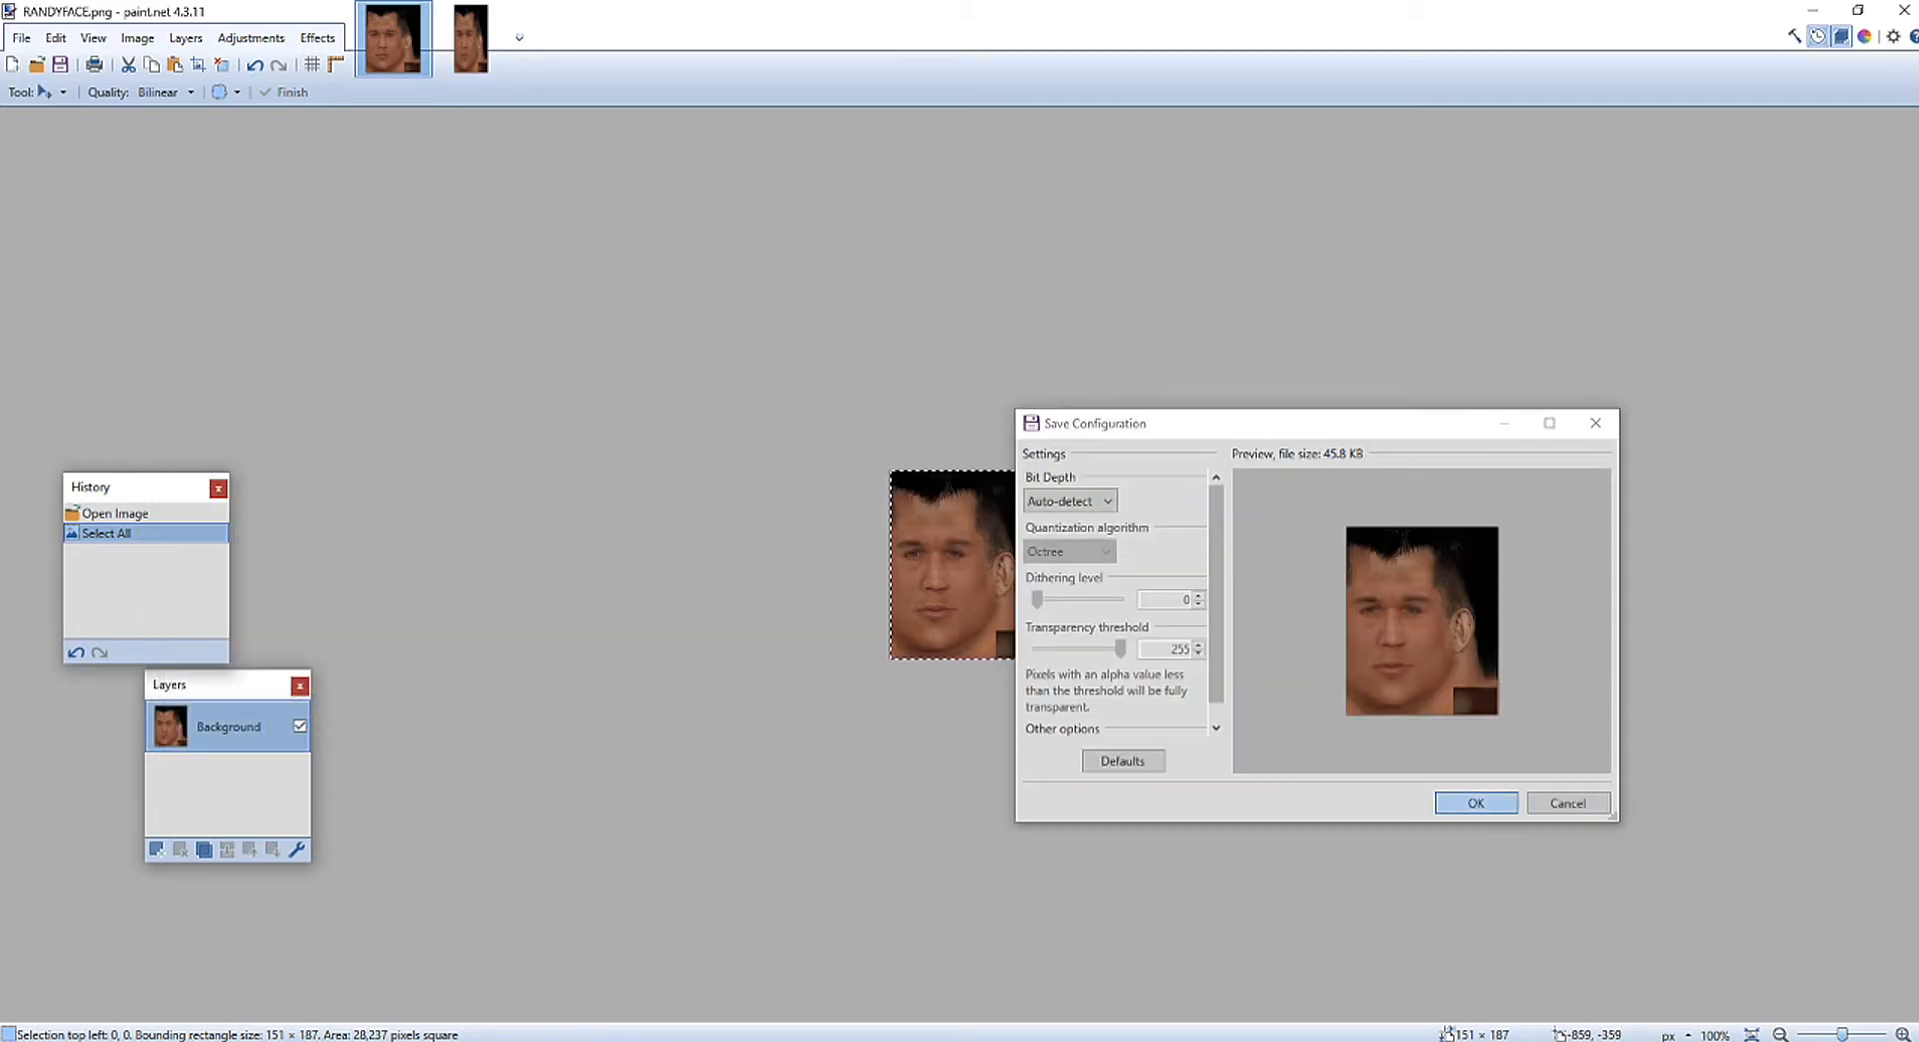
key(Return)
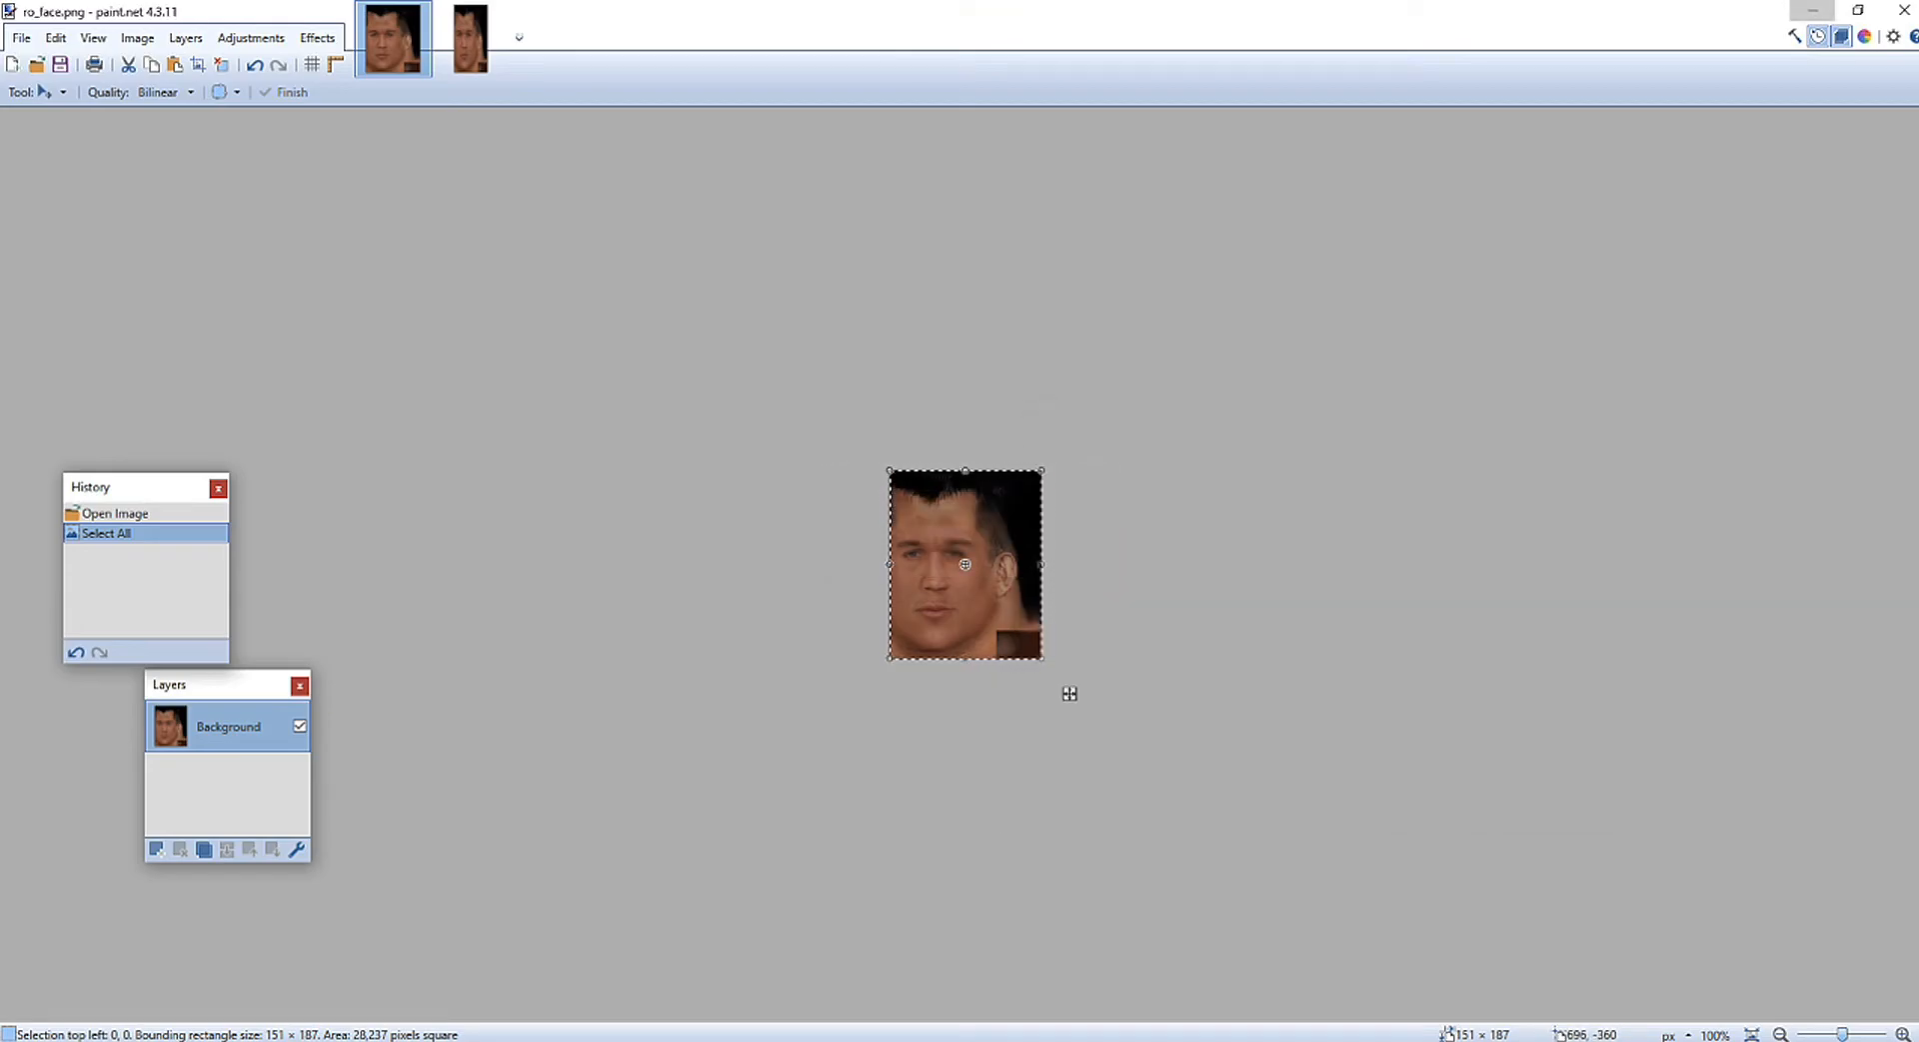
Step: Return to the 64 × 128 face image and read the guide's lines on overwriting every texture and making an HD folder
key(ctrl+Tab)
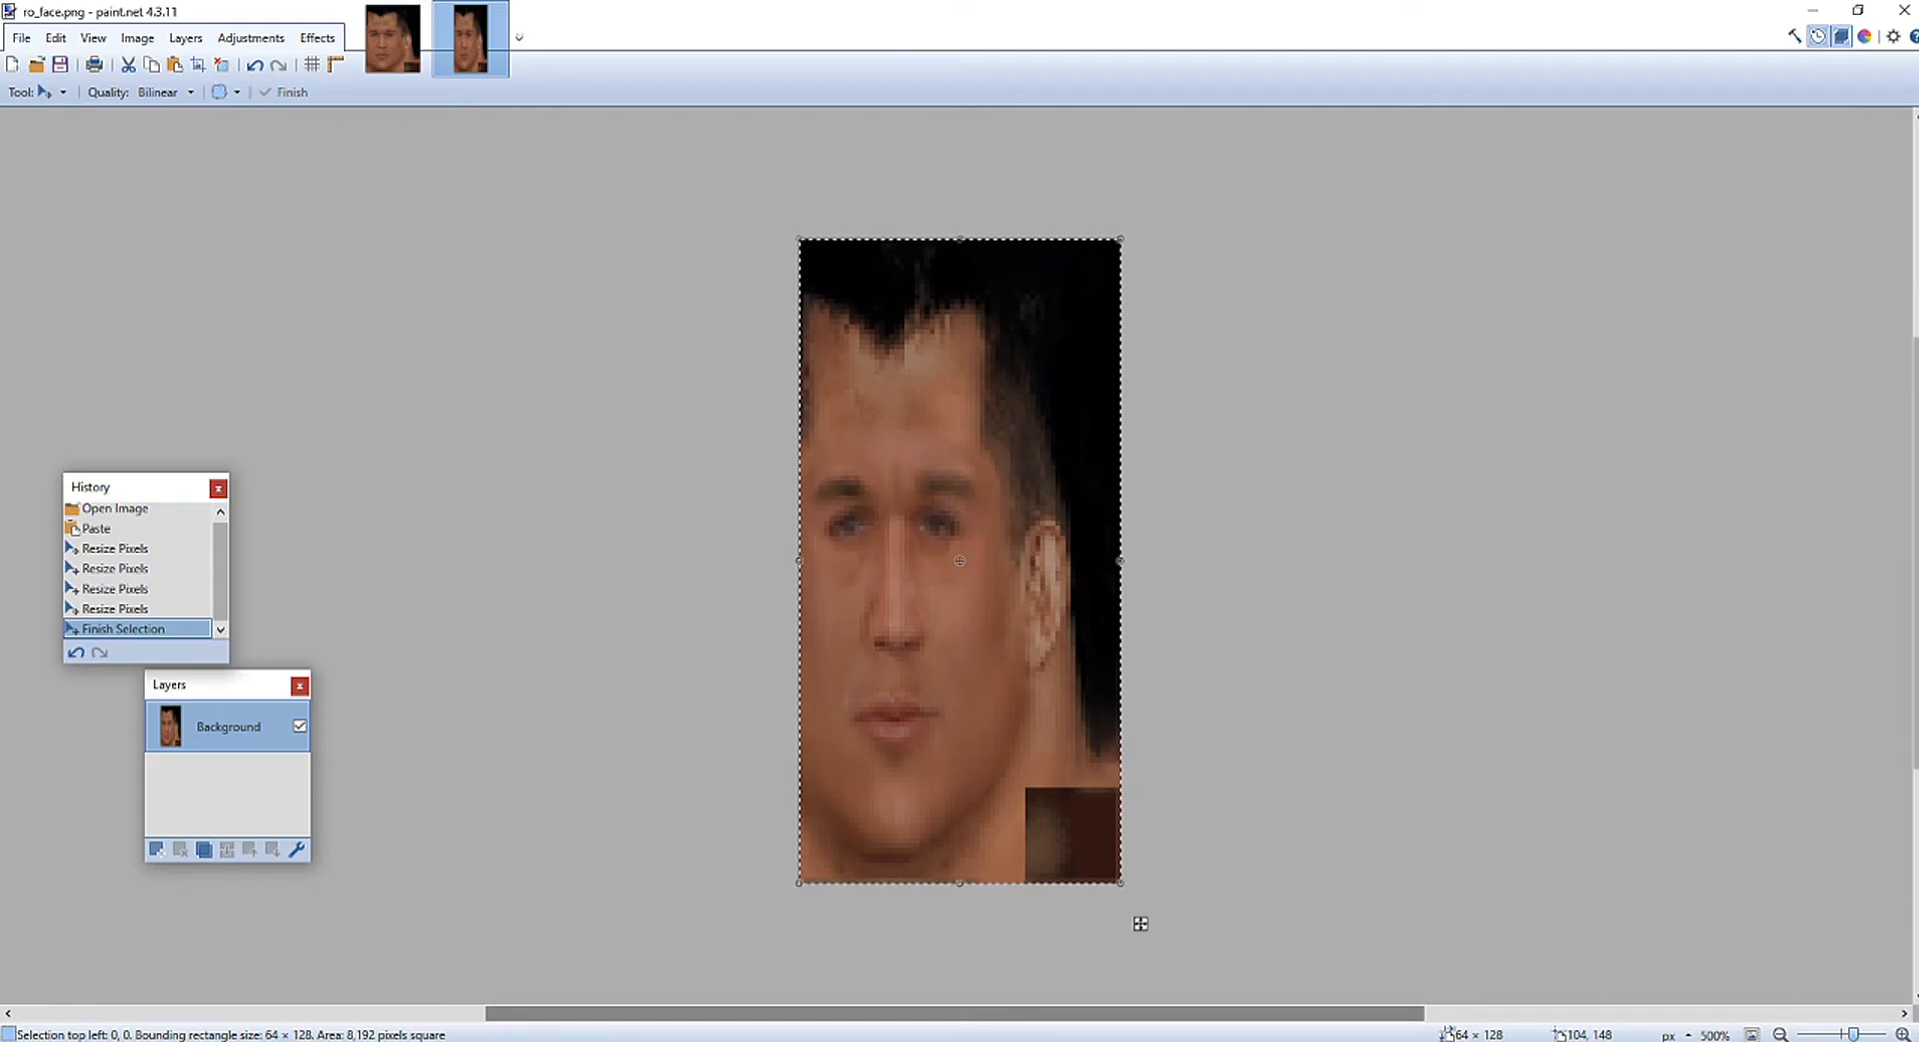
key(alt+Tab)
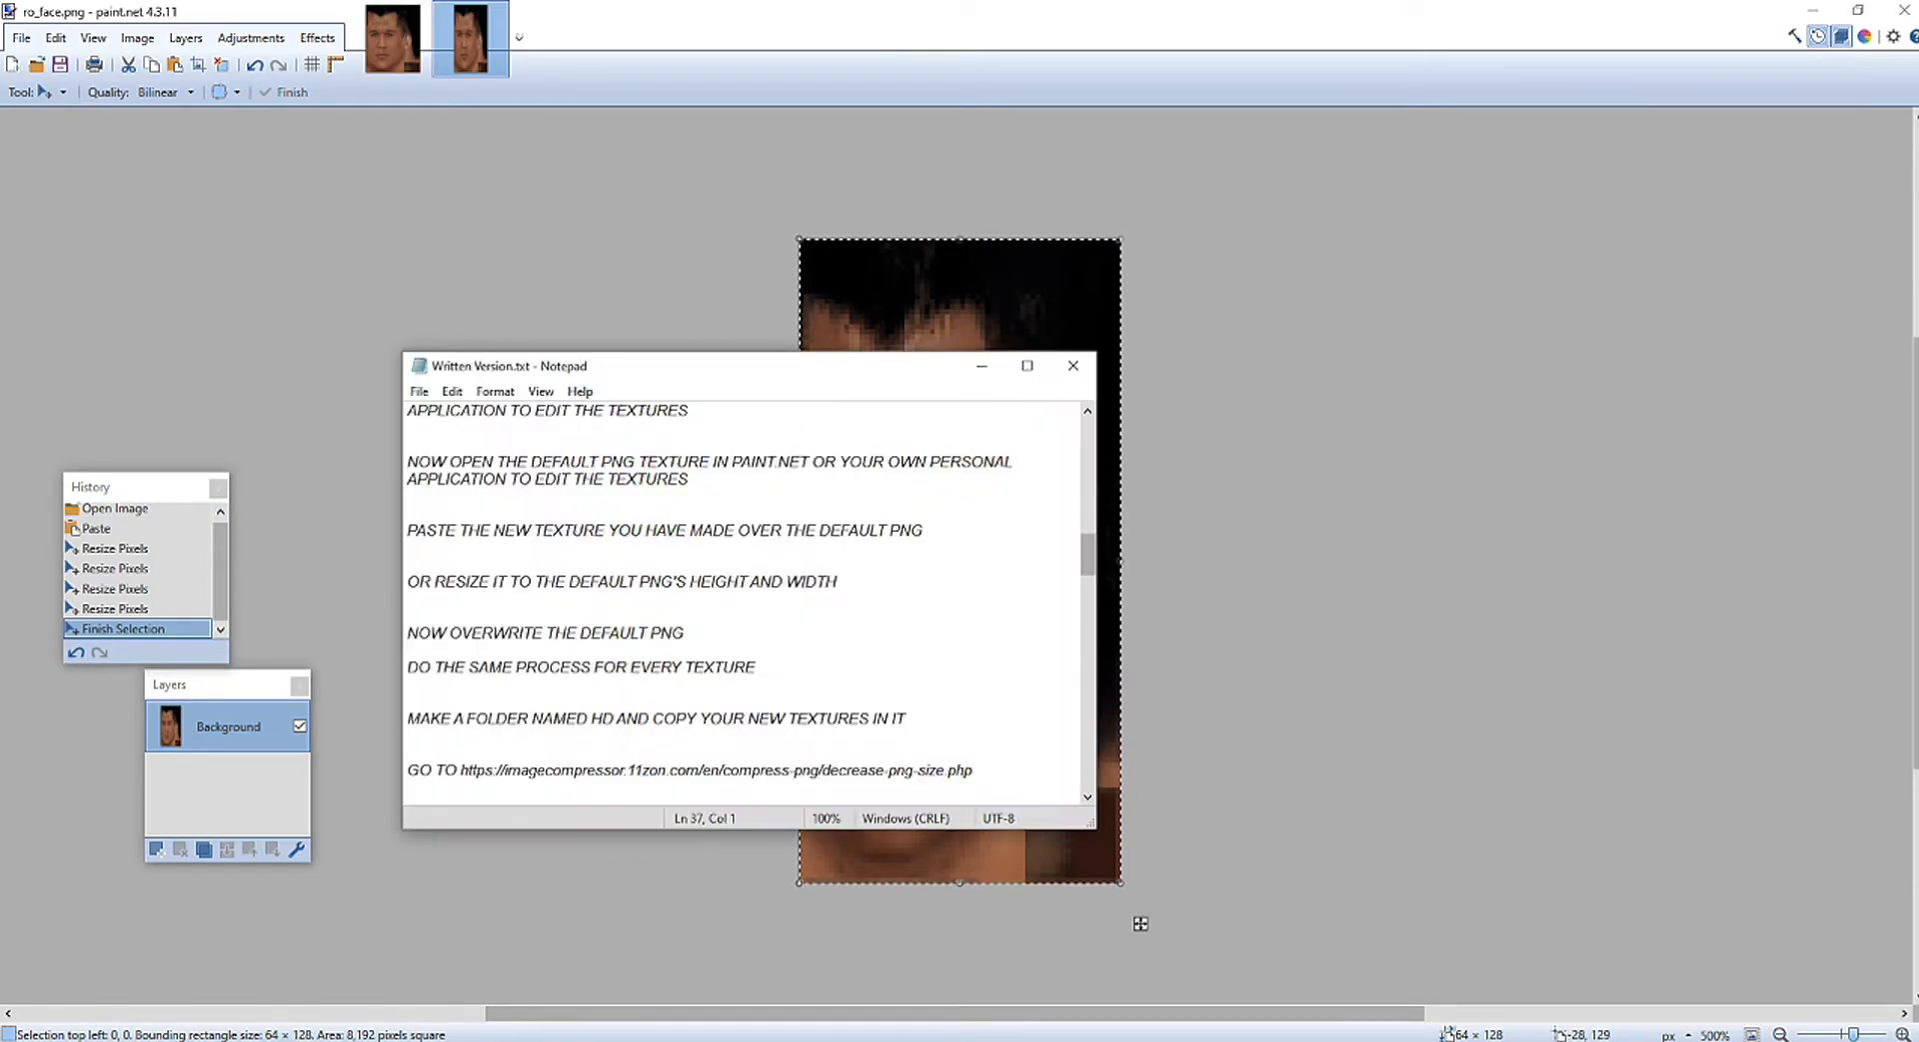
scroll(744, 600, down, 1)
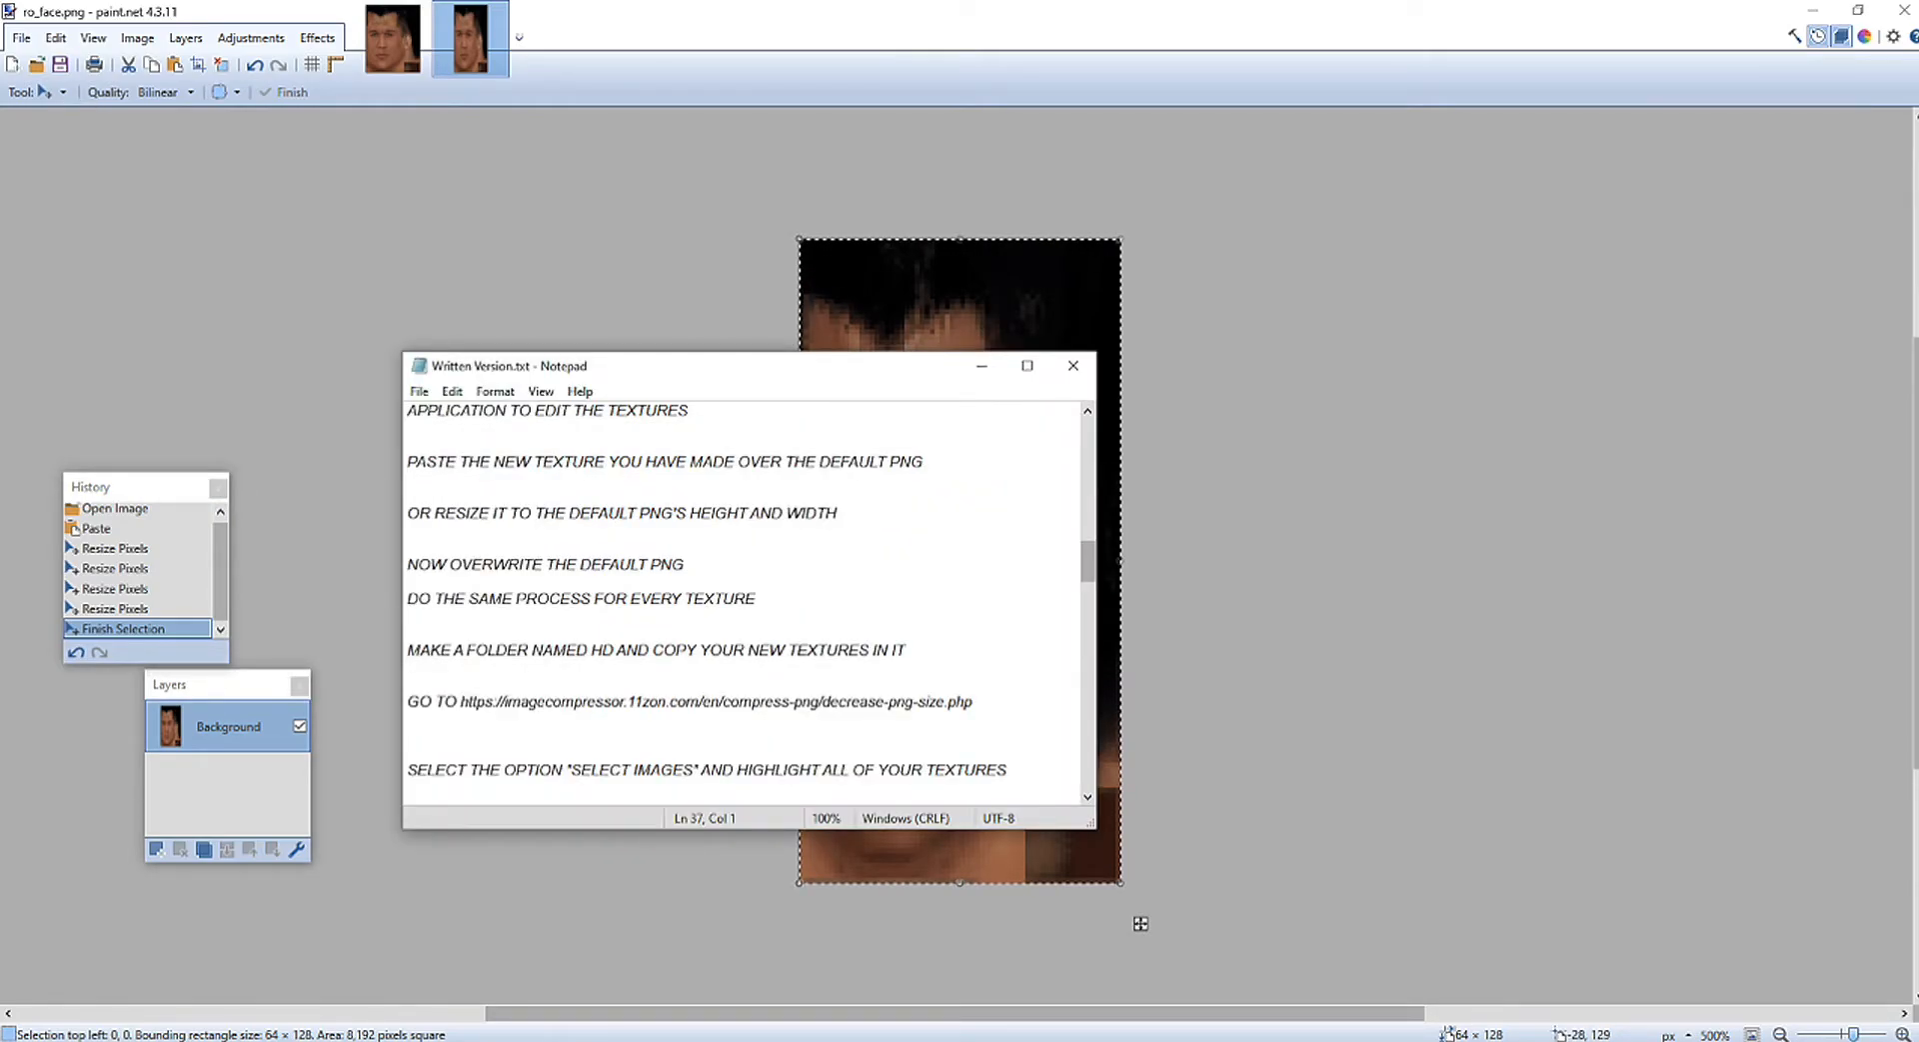
drag(403, 603, 408, 603)
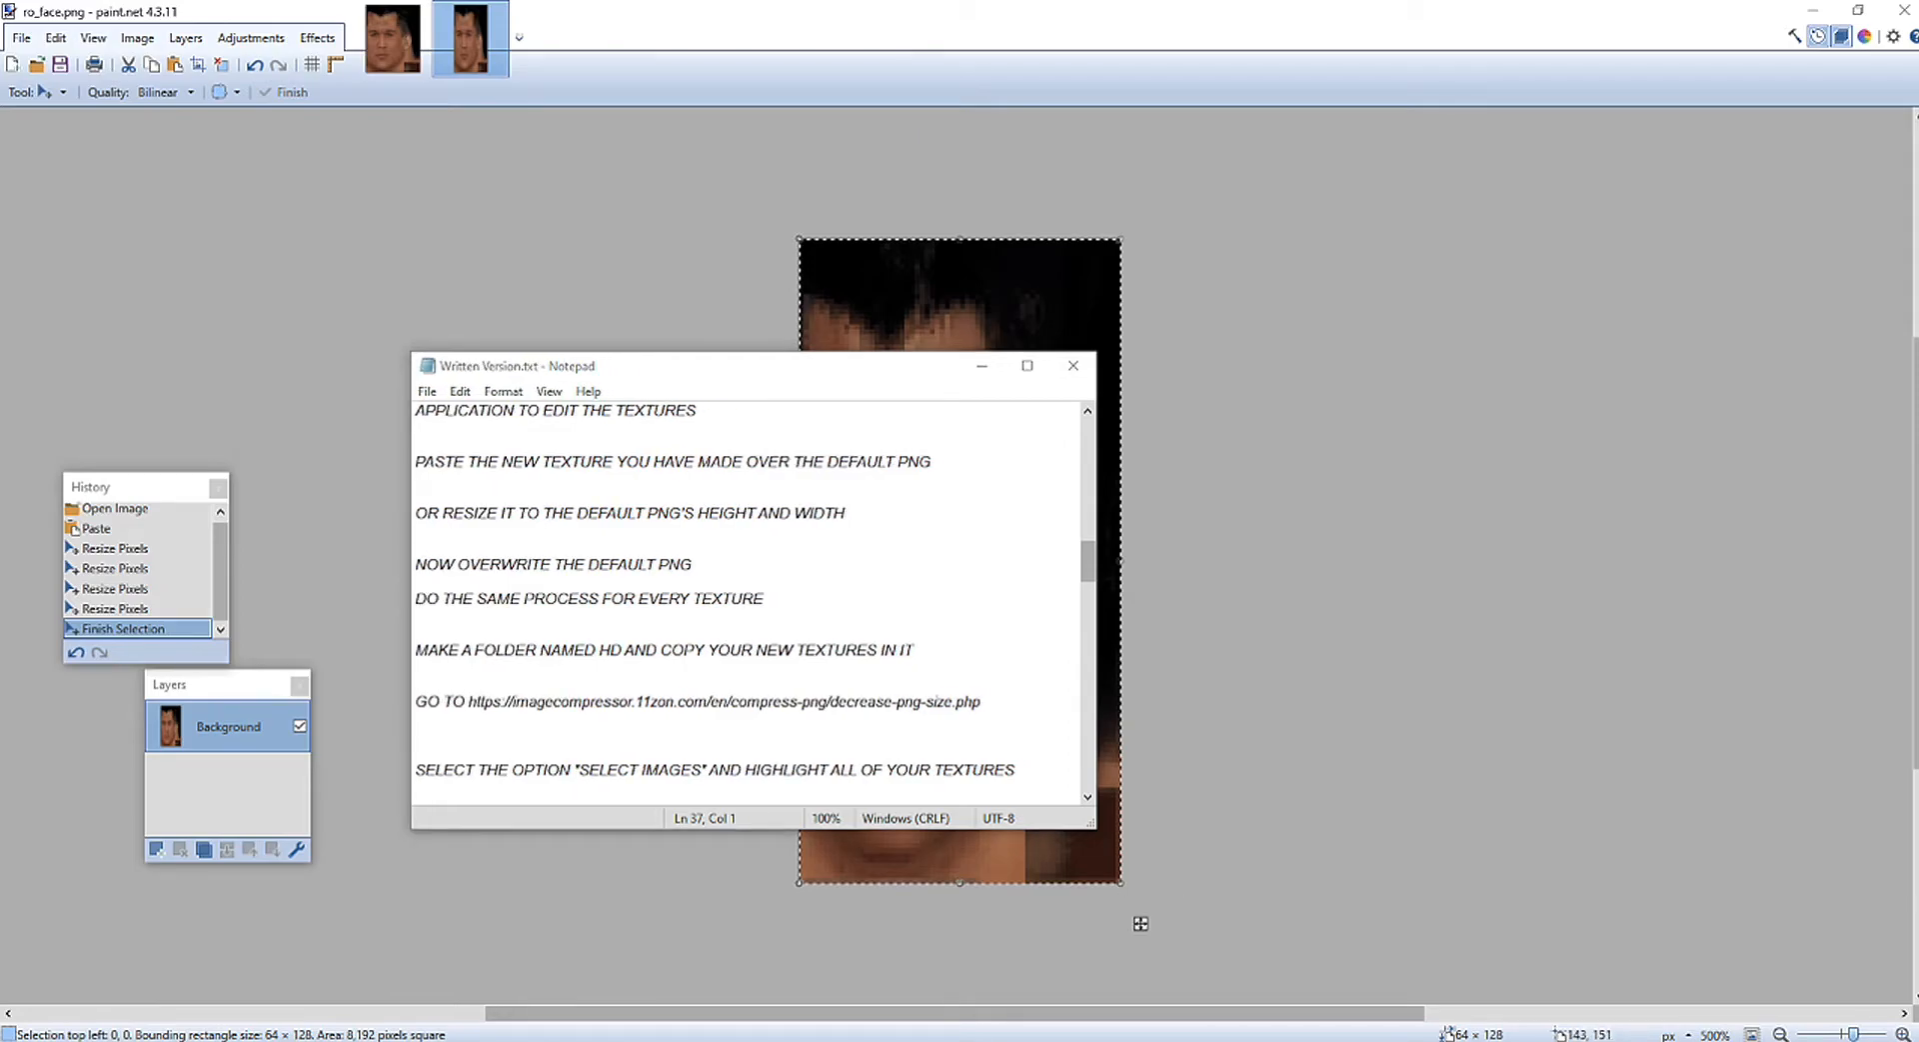
Step: Open p_b1500.png from the GIM Converted folder in paint.net
click(998, 1037)
click(1149, 480)
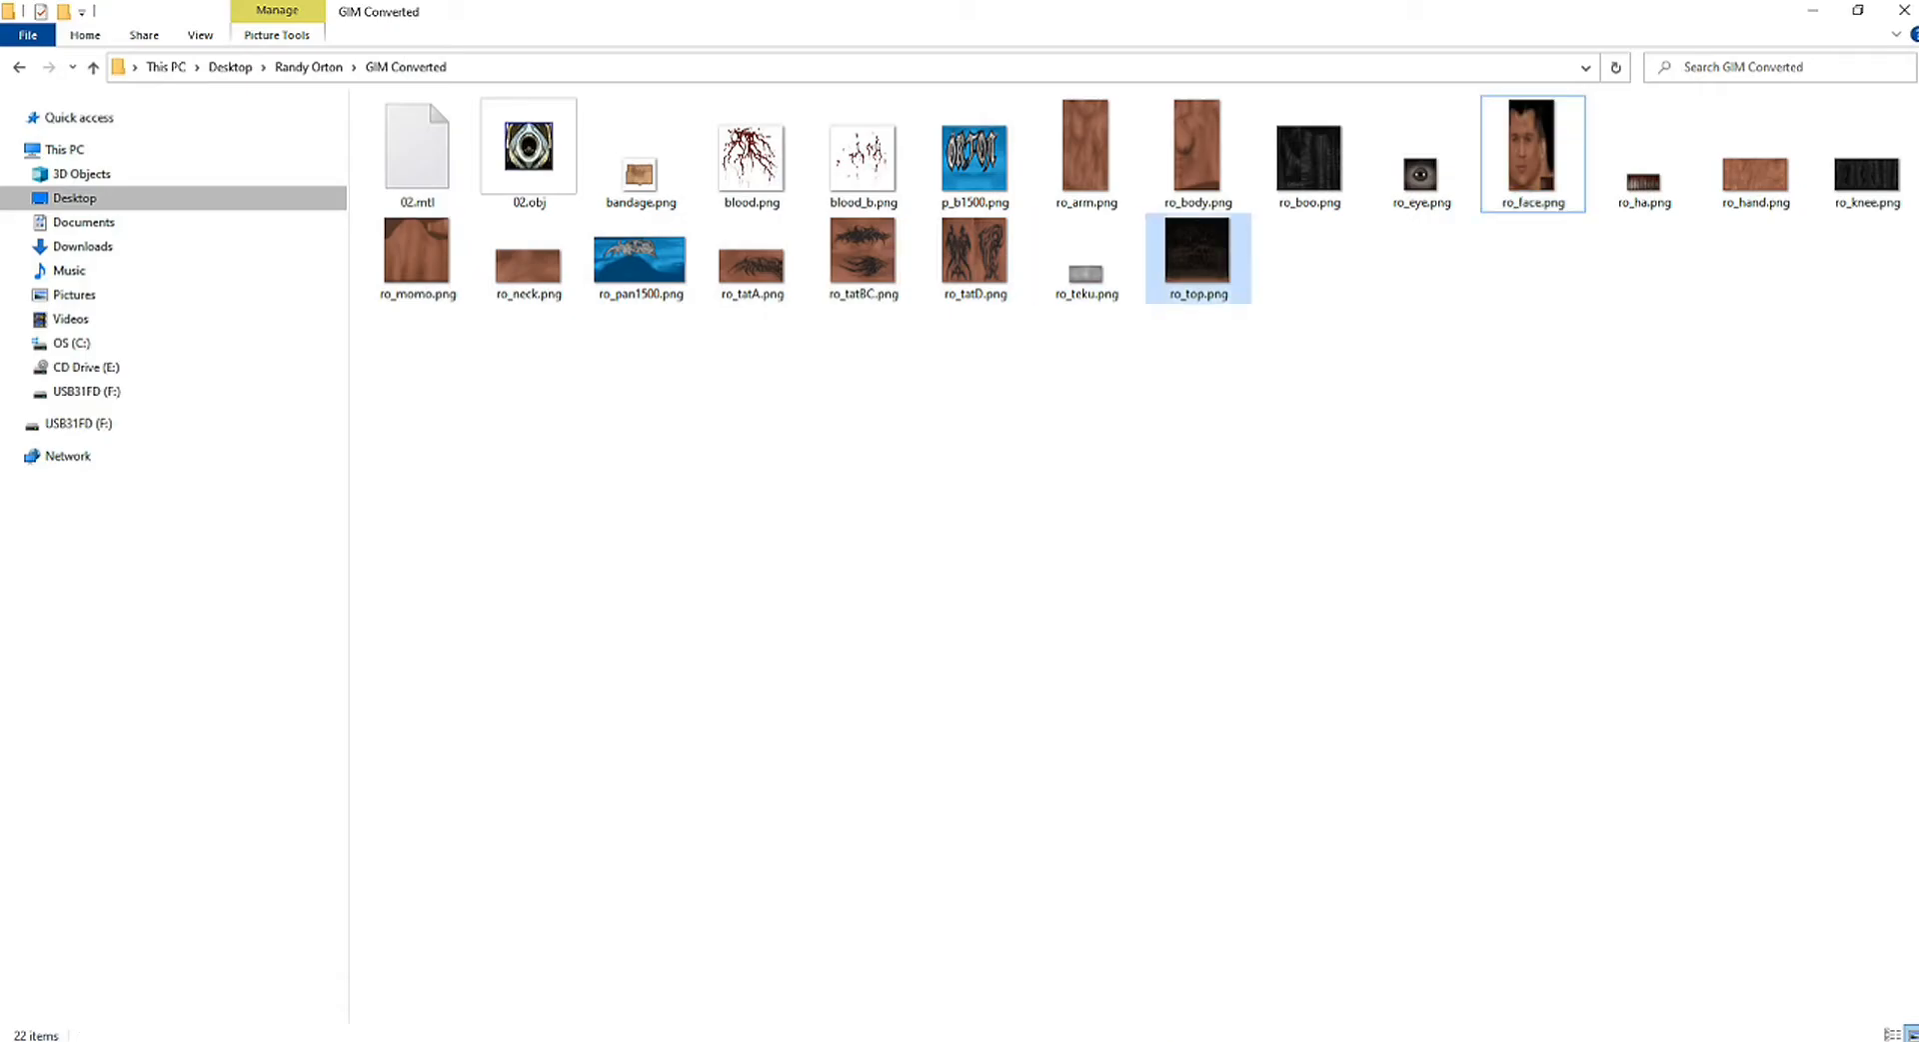
double_click(975, 160)
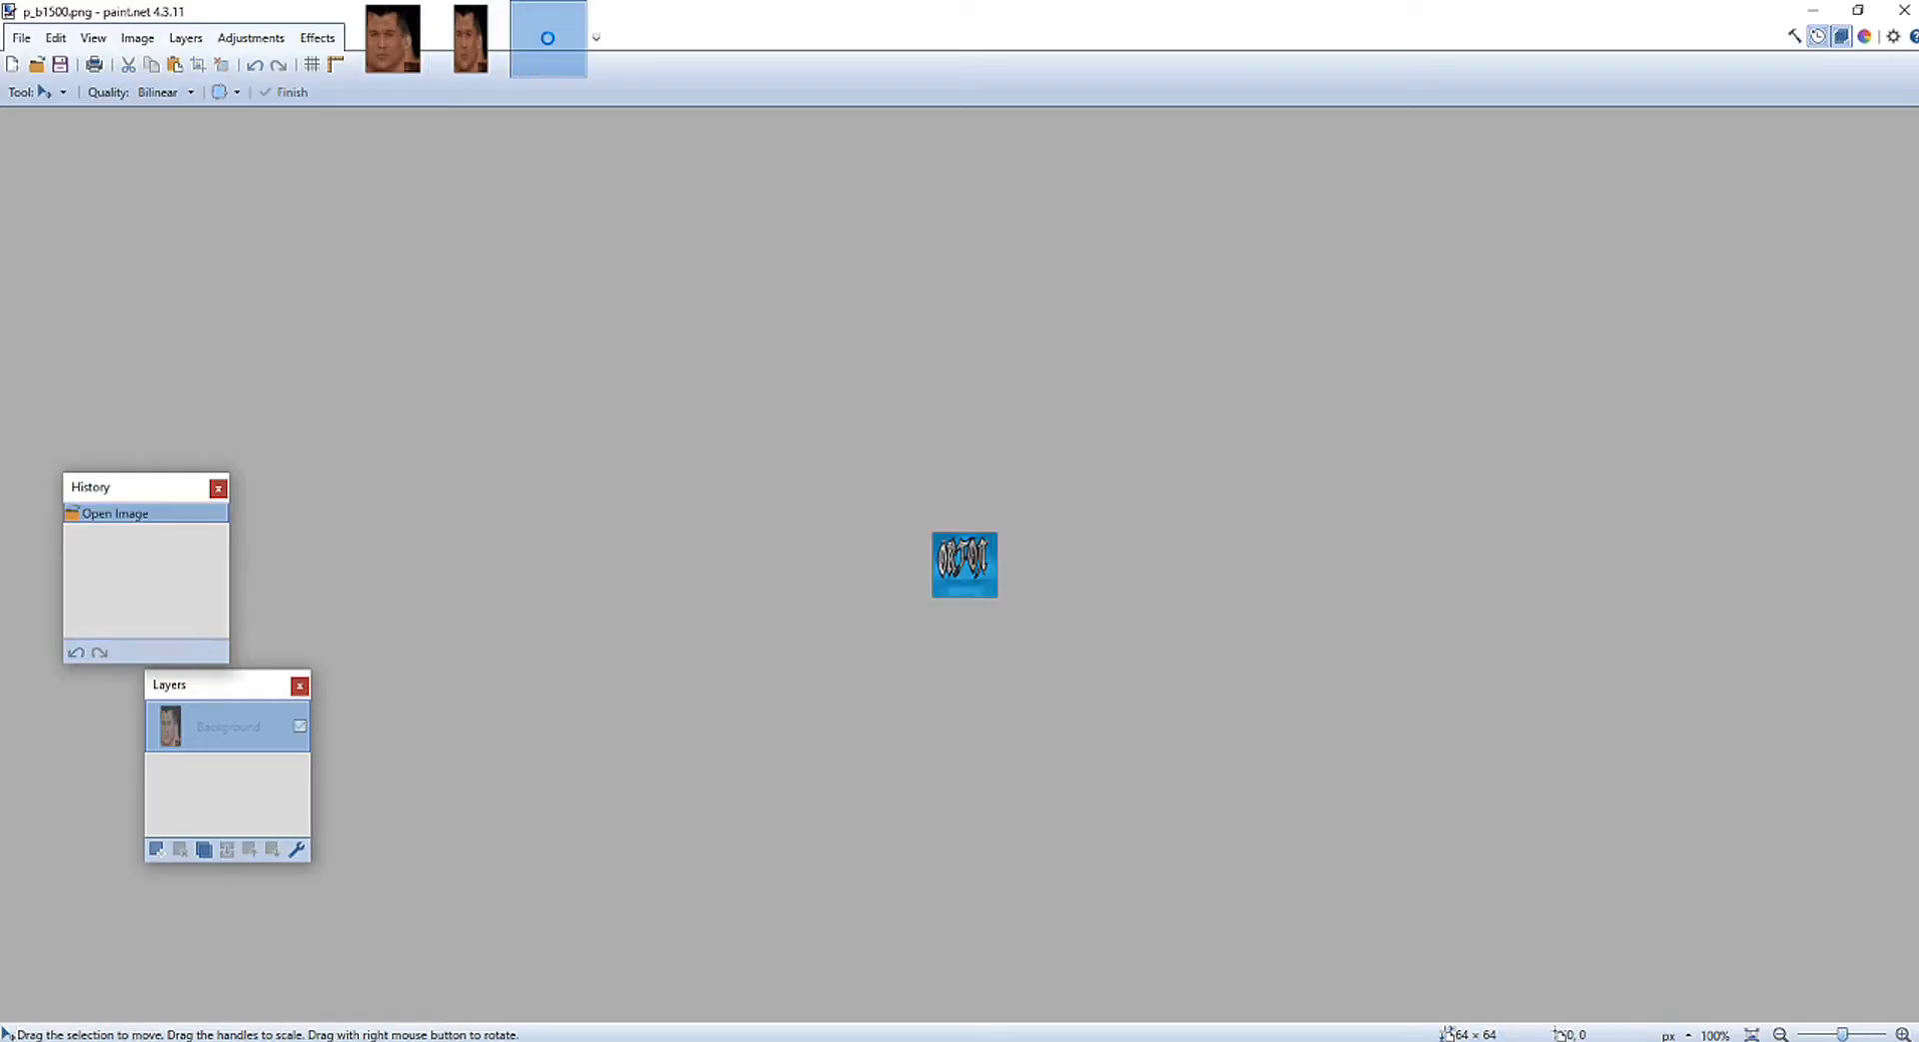
click(862, 1040)
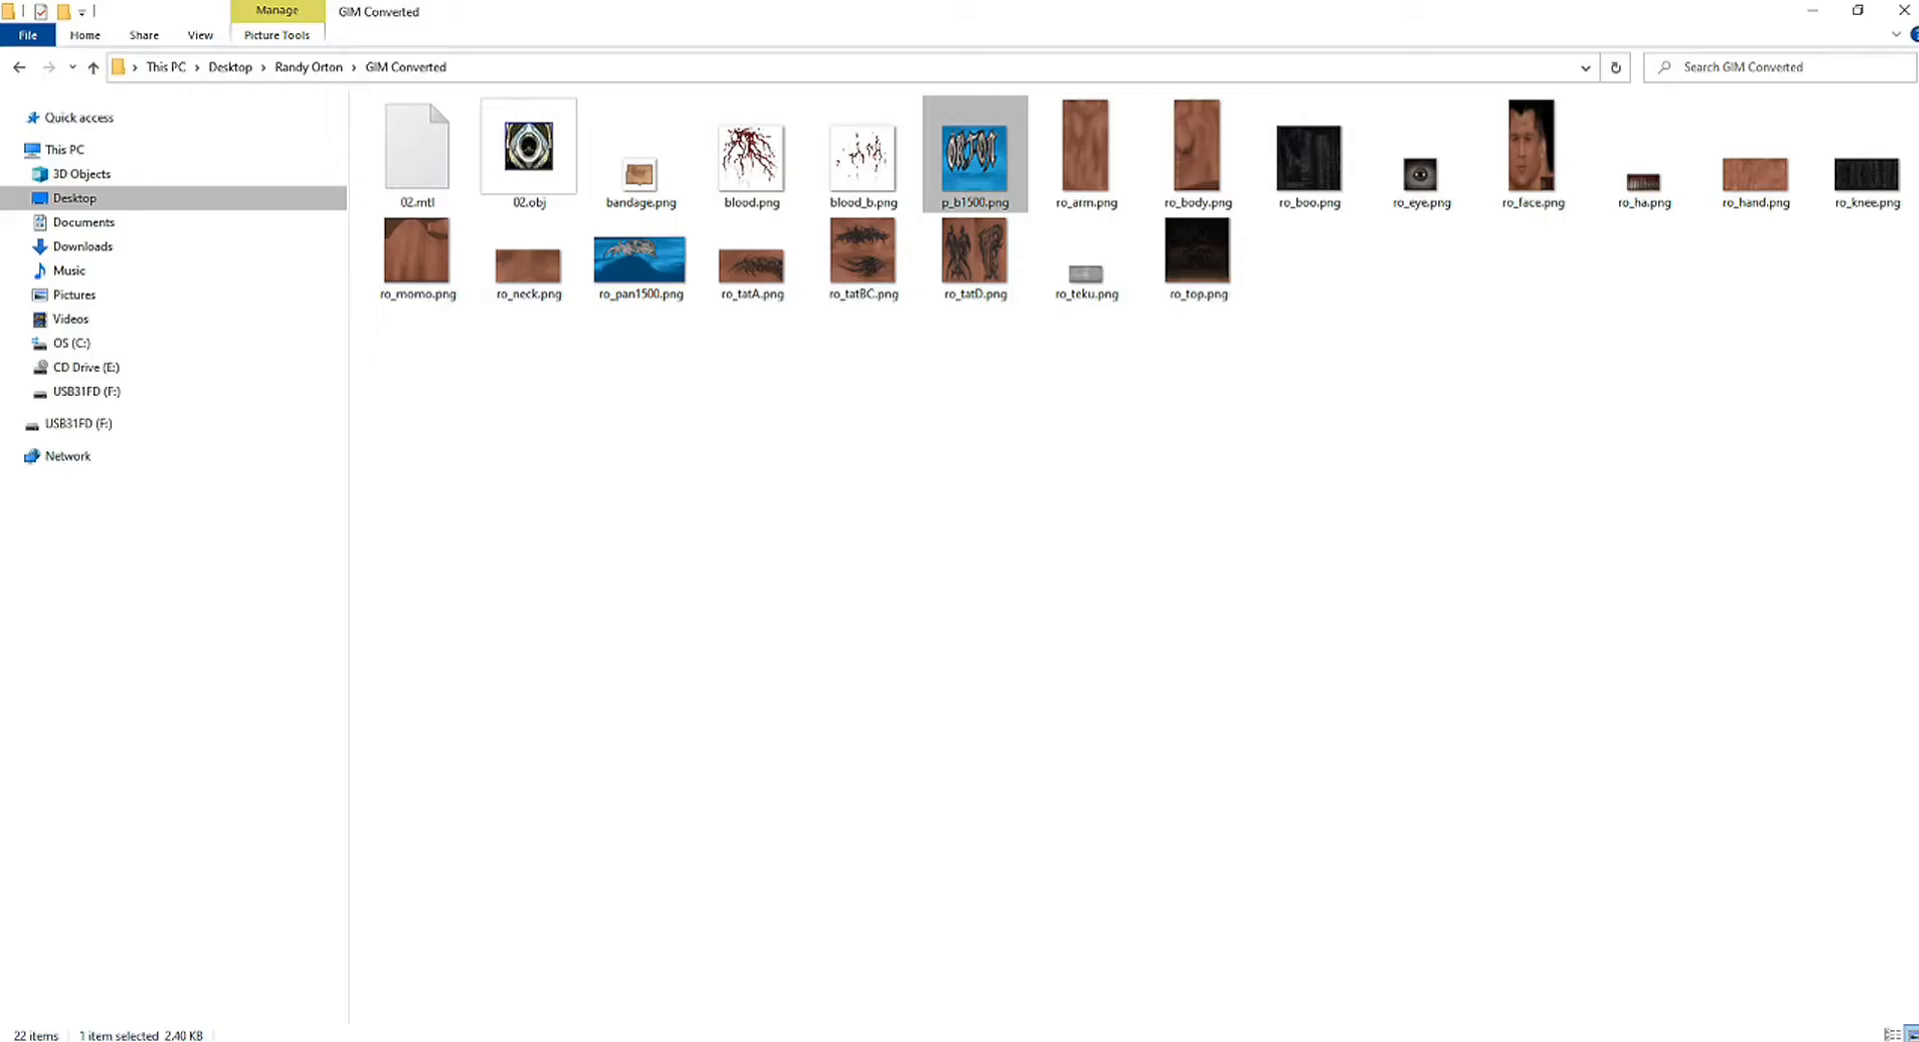
click(83, 222)
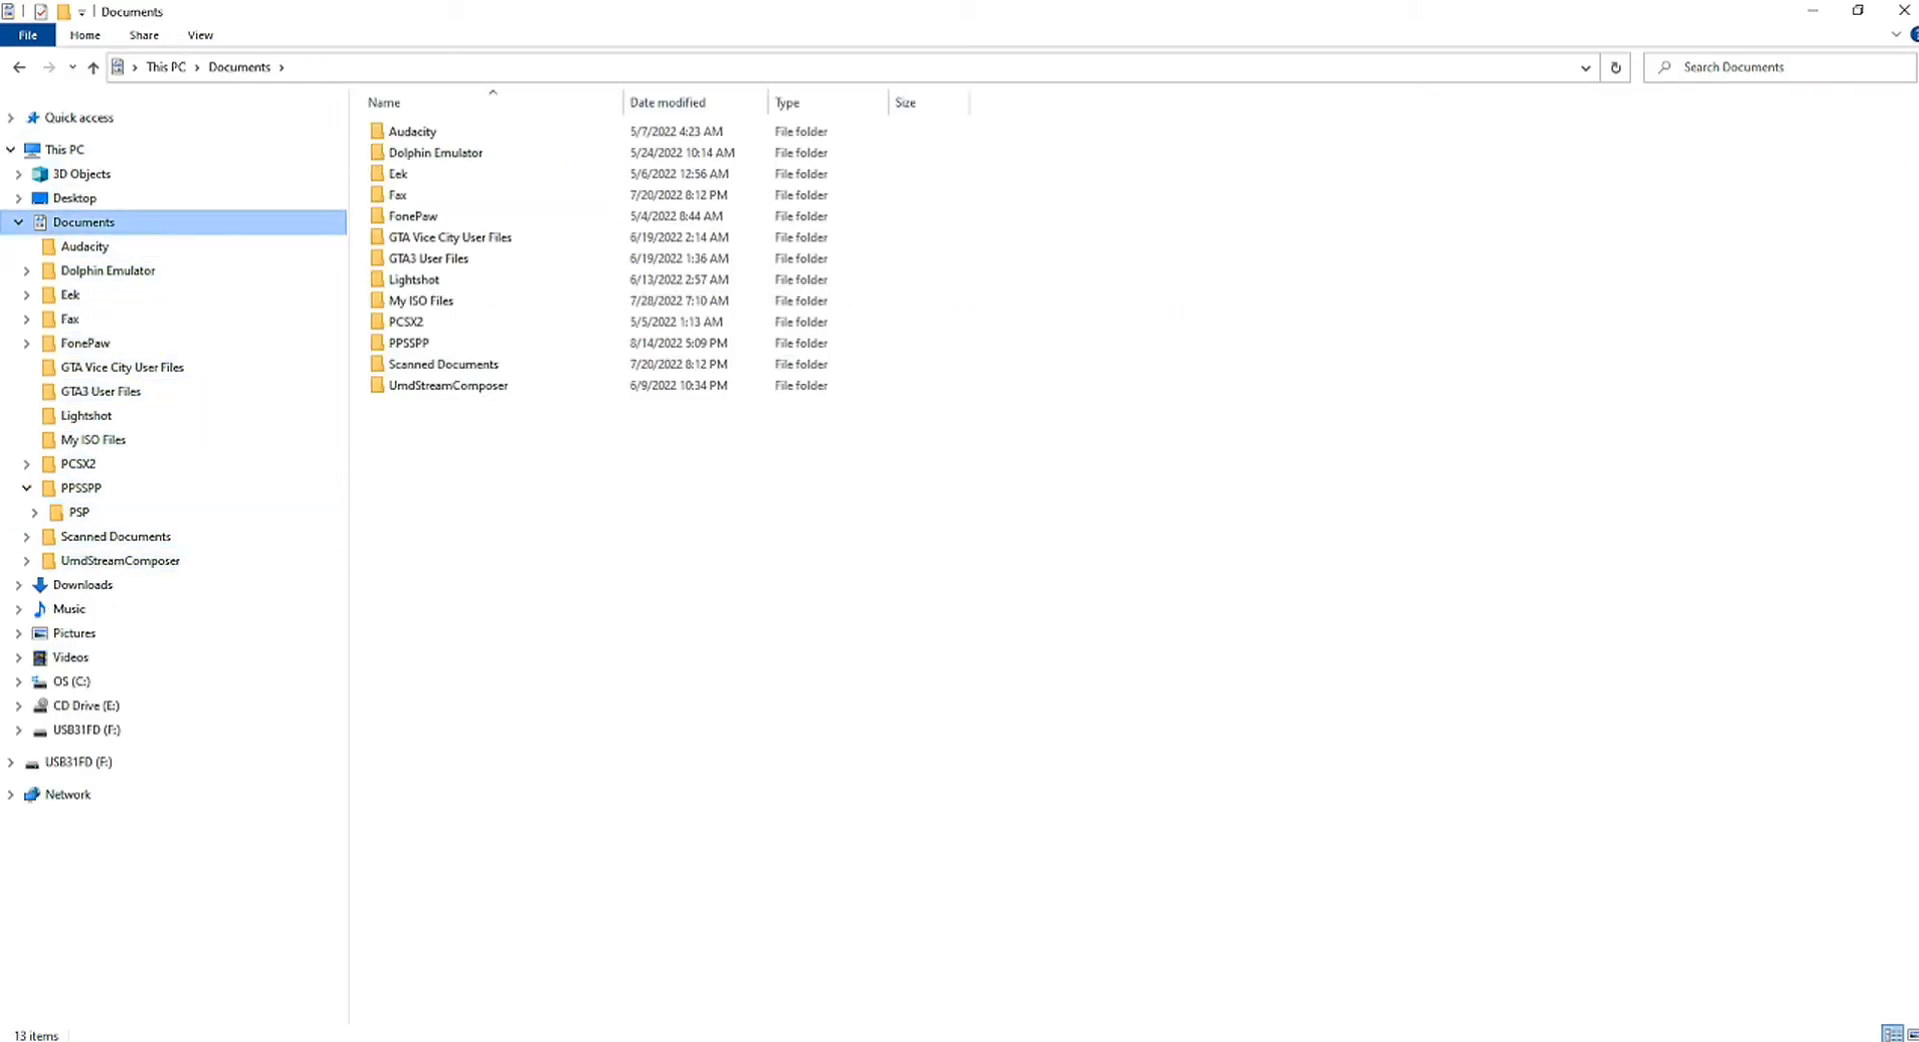
click(18, 222)
click(1812, 10)
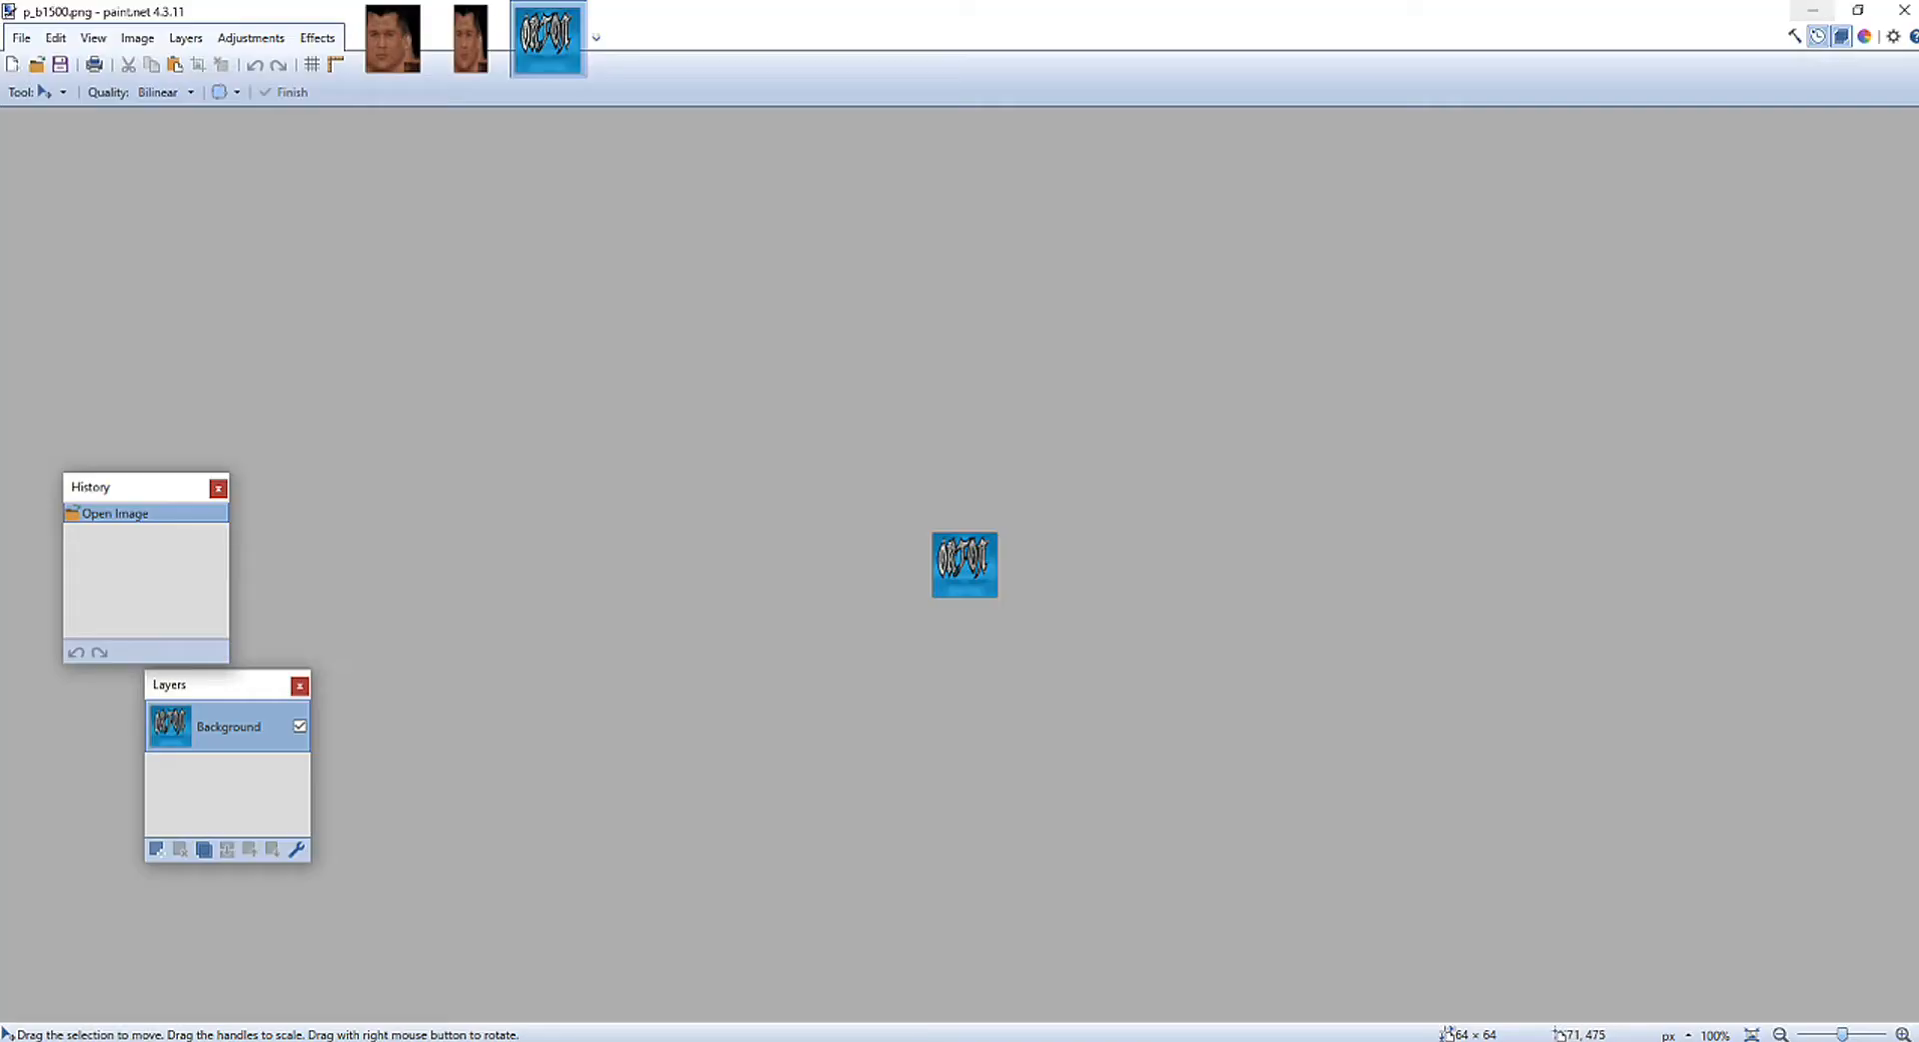
mouse_move(887, 1039)
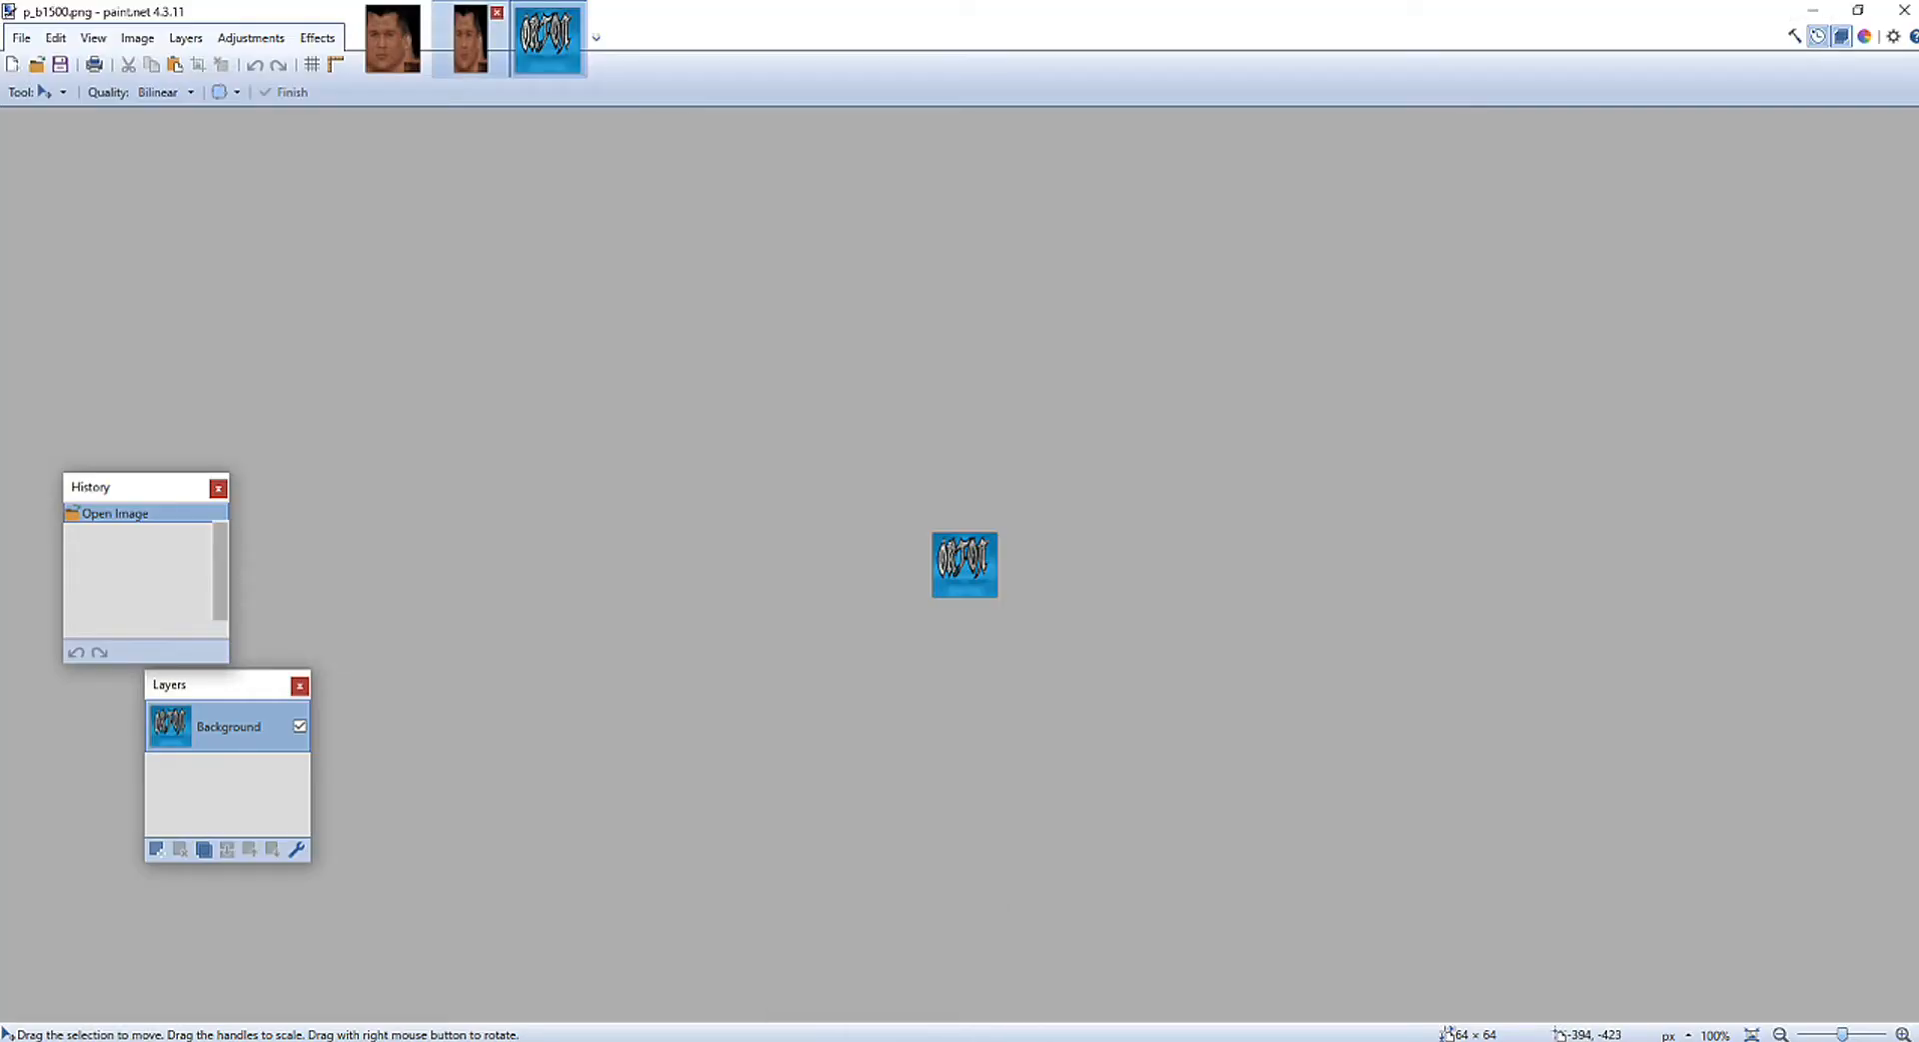
key(ctrl+Tab)
key(ctrl+Tab)
key(ctrl+shift+Tab)
key(ctrl+Tab)
key(ctrl+Tab)
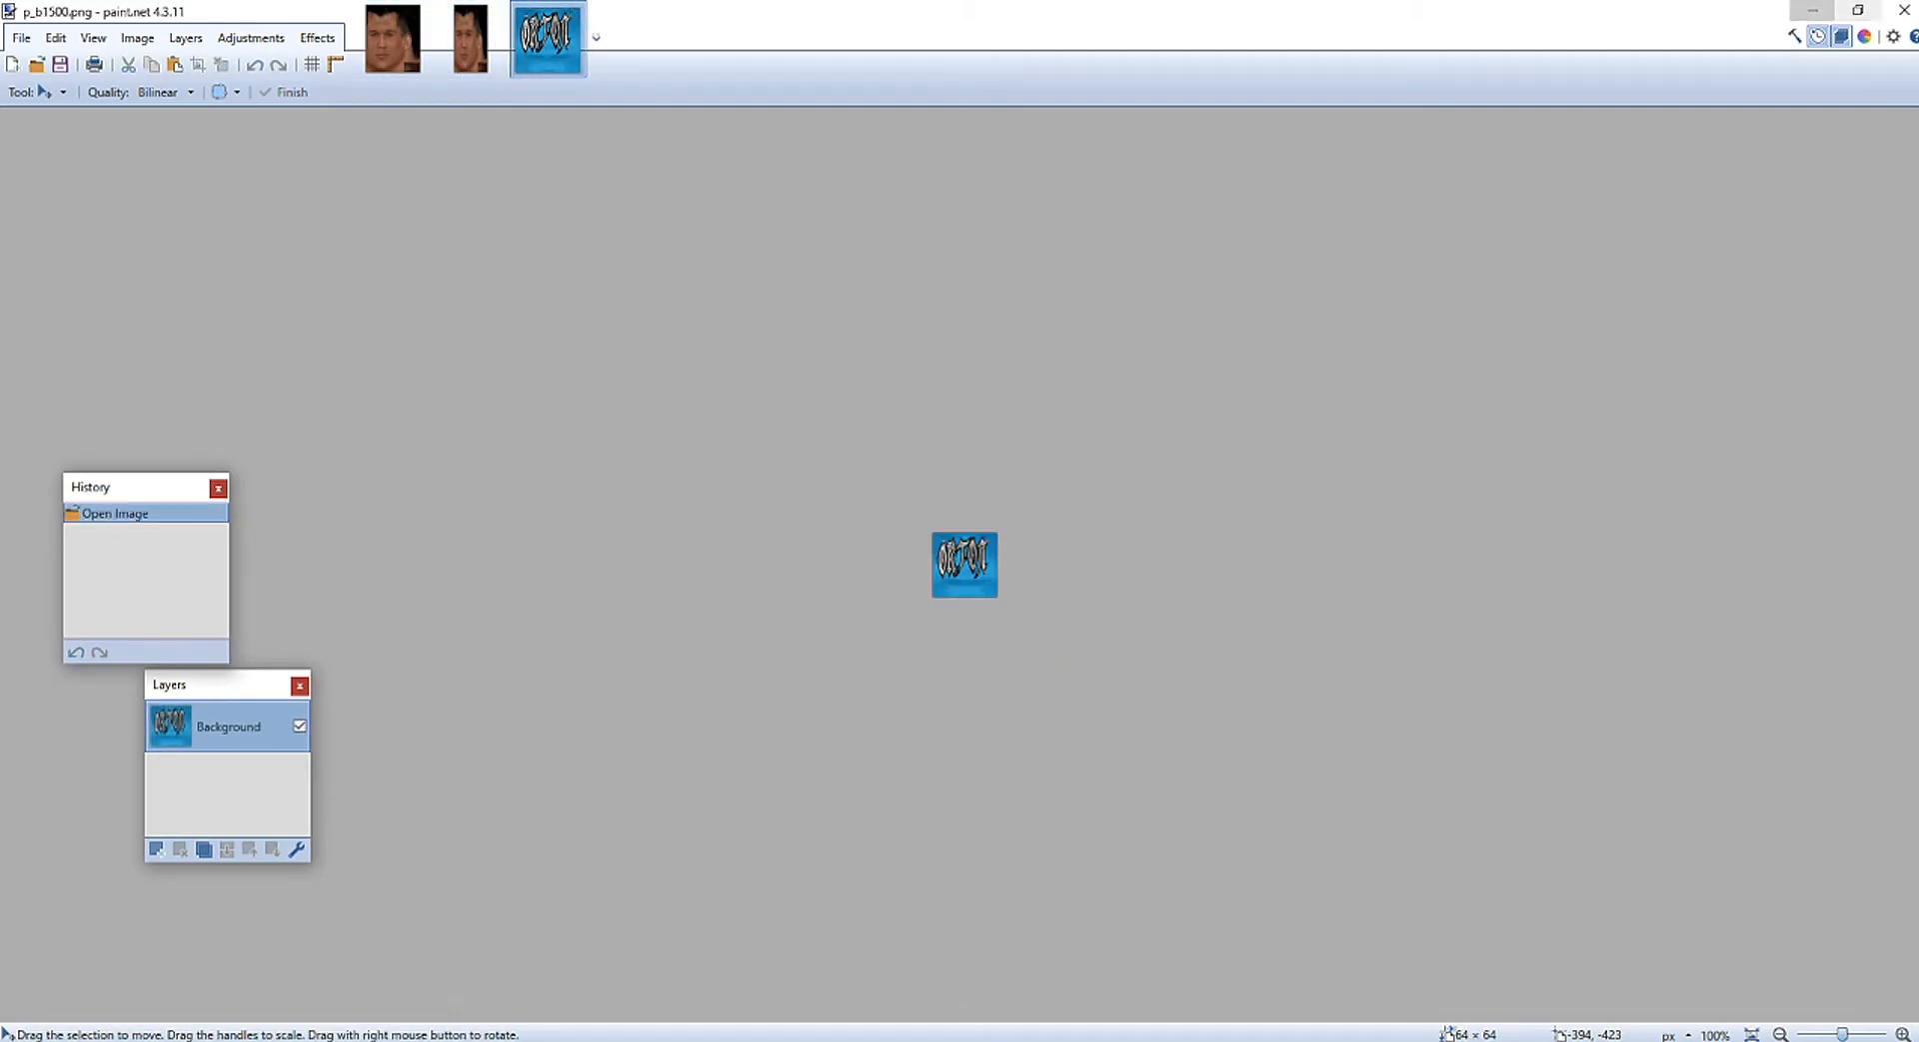
Step: Minimize paint.net, reload 02.obj in Noesis and change the preview's axis orientation so the model stands upright
click(1812, 10)
drag(1179, 640, 1173, 643)
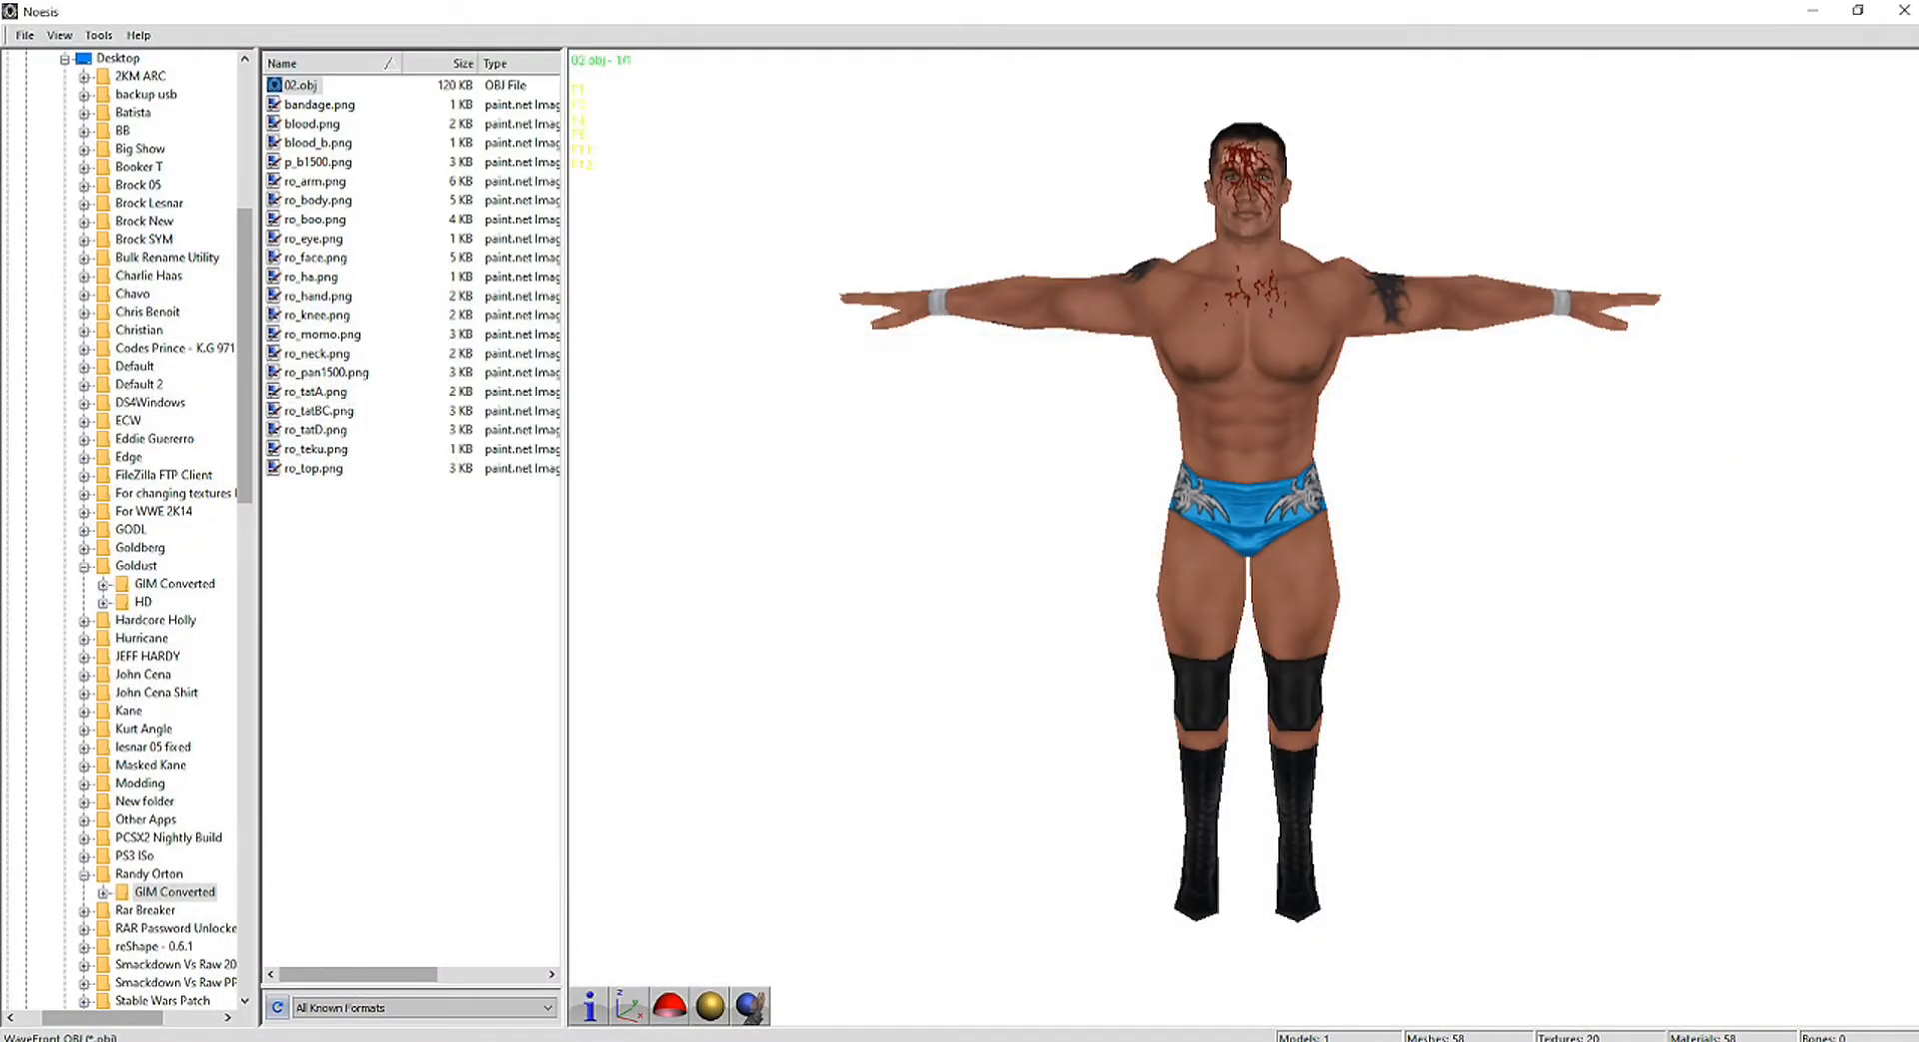
click(300, 85)
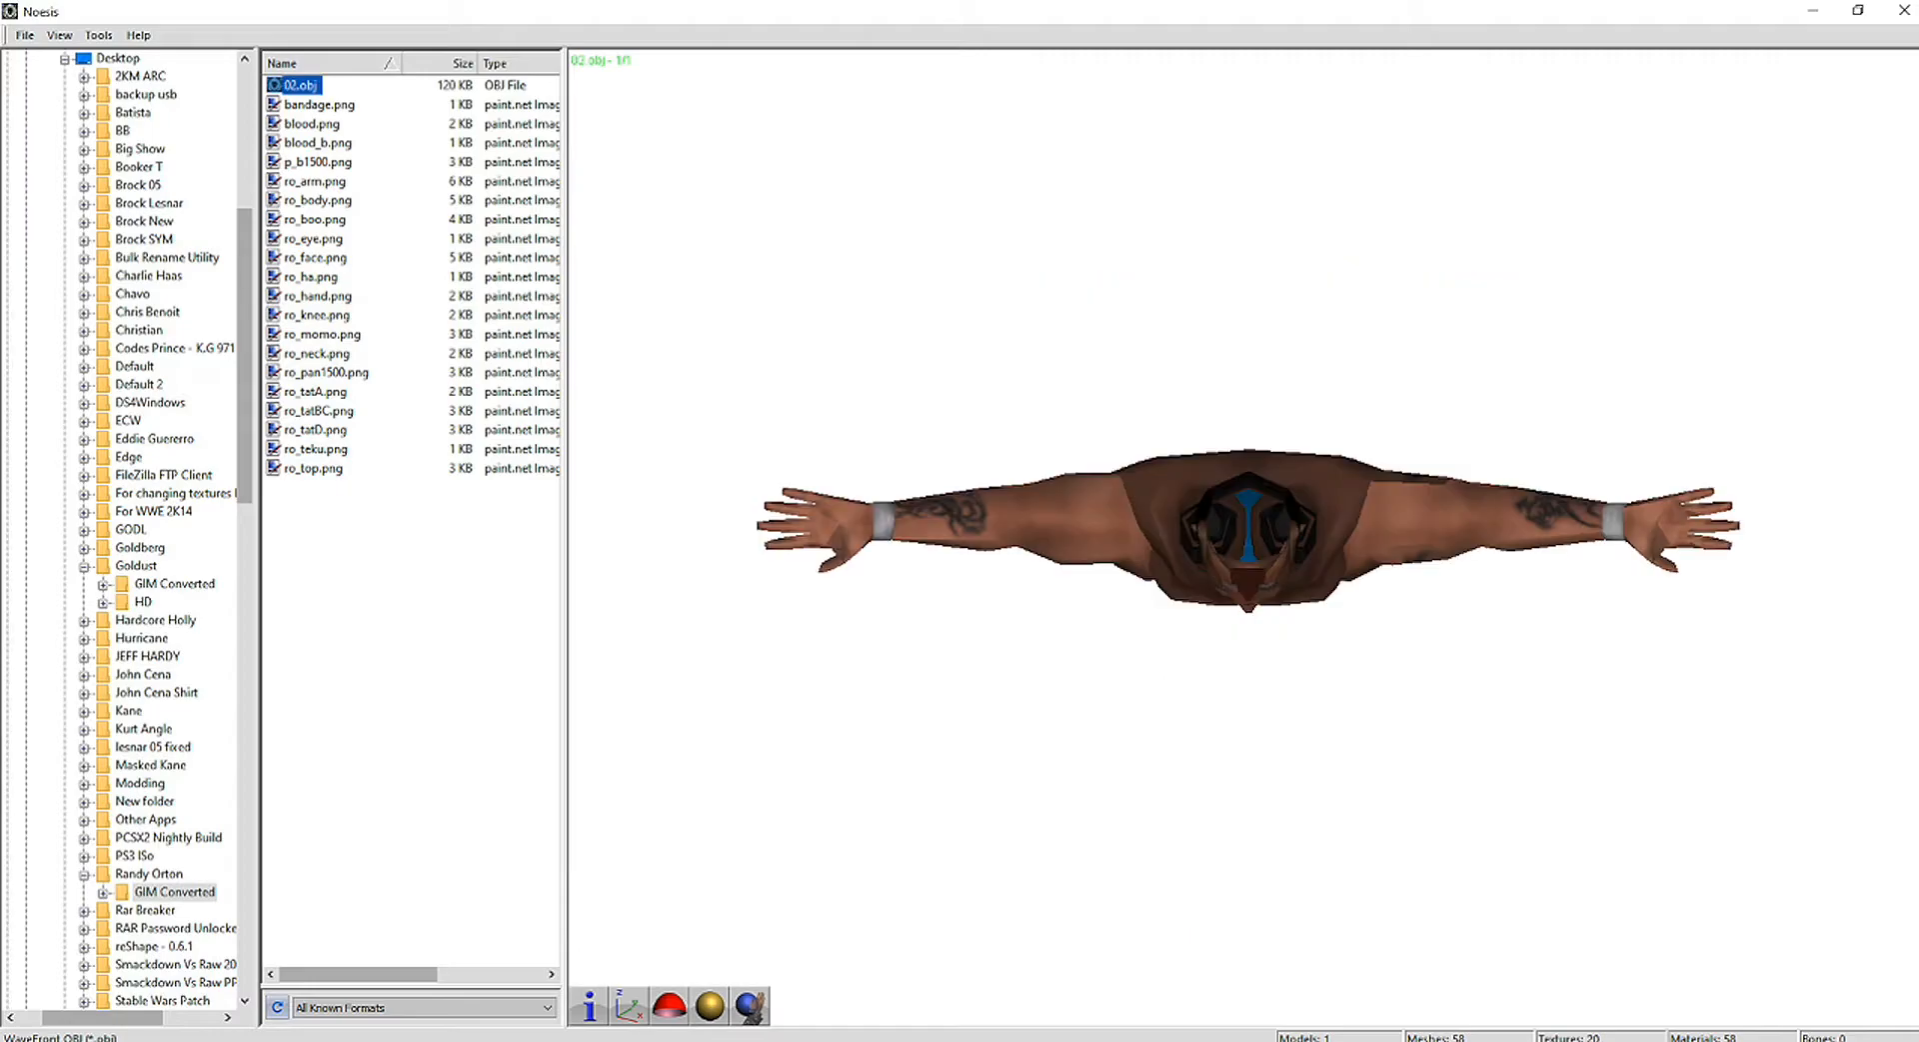
click(709, 1005)
click(669, 1005)
click(628, 1006)
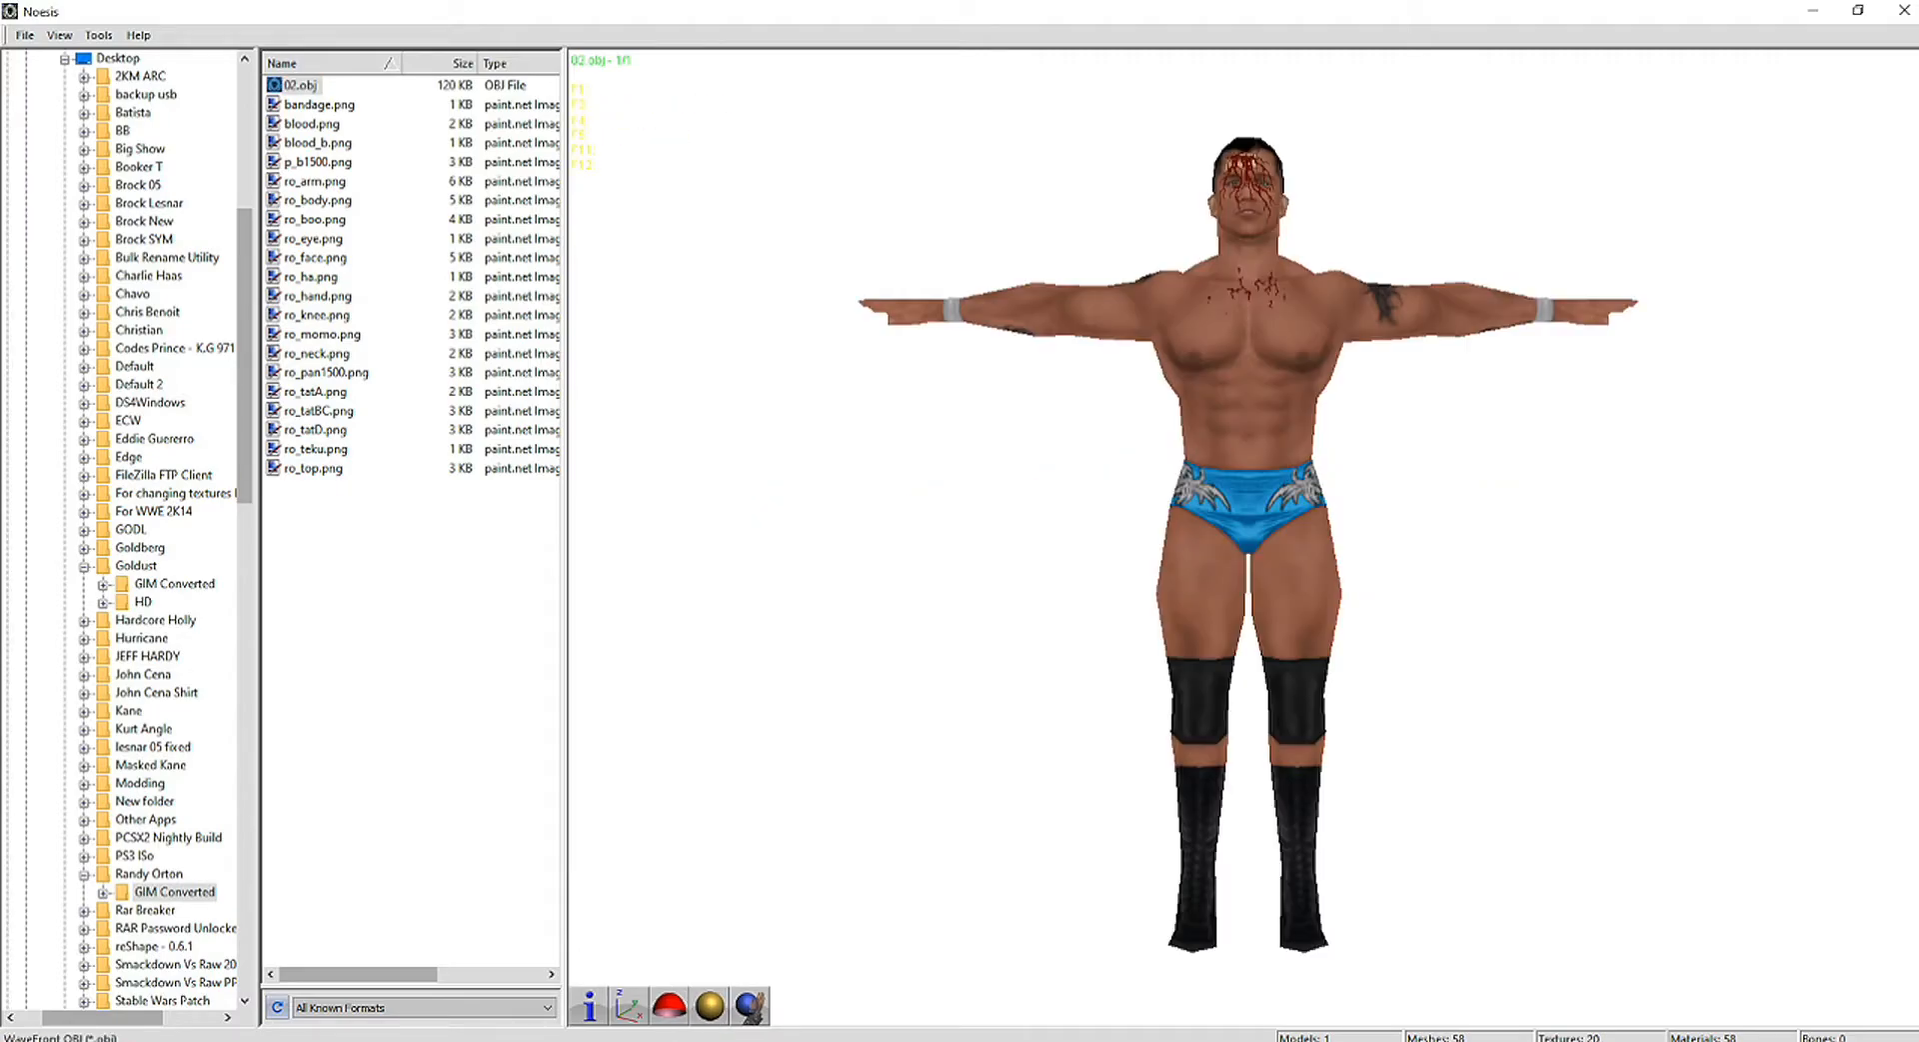
Step: Examine the wrestler model's face and chest textures up close, then the full body from the front
scroll(1244, 540, up, 3)
scroll(1244, 540, down, 1)
drag(1243, 539, 1248, 850)
drag(1248, 850, 578, 856)
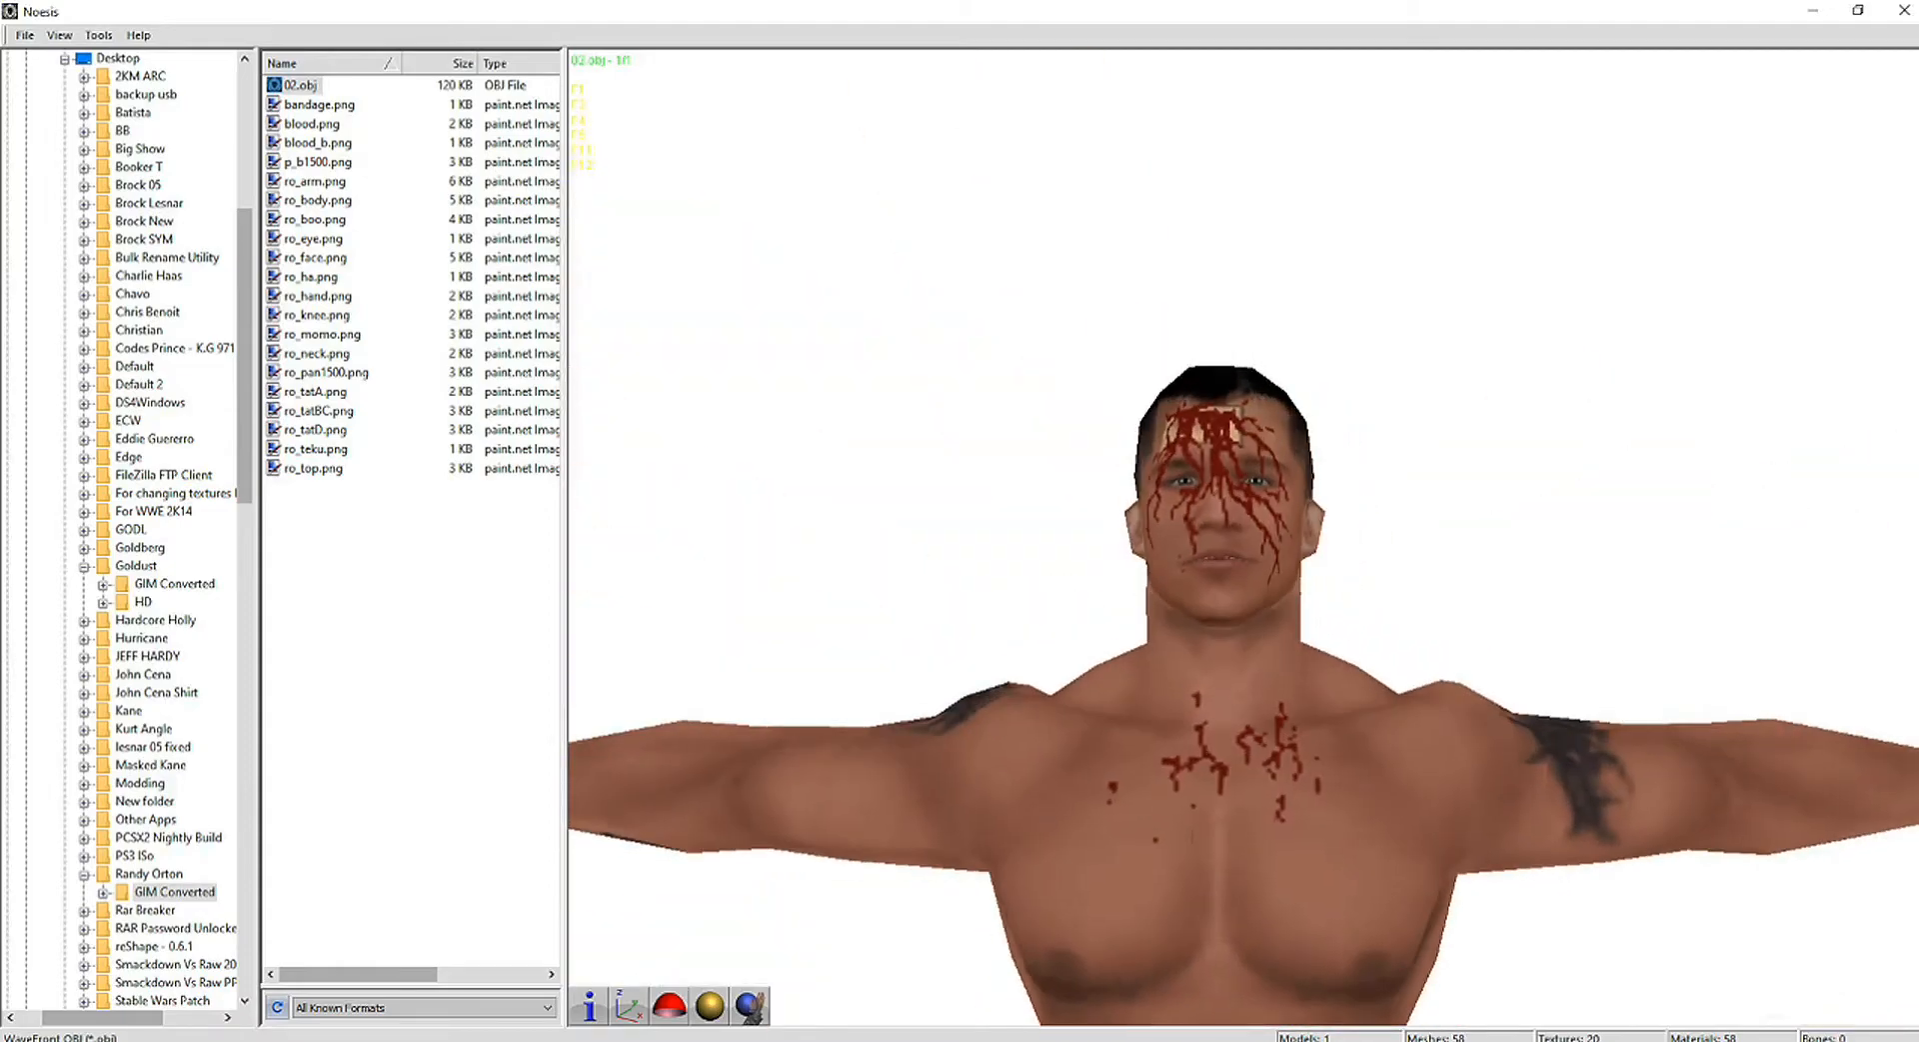
scroll(1244, 640, down, 3)
drag(1244, 860, 1139, 566)
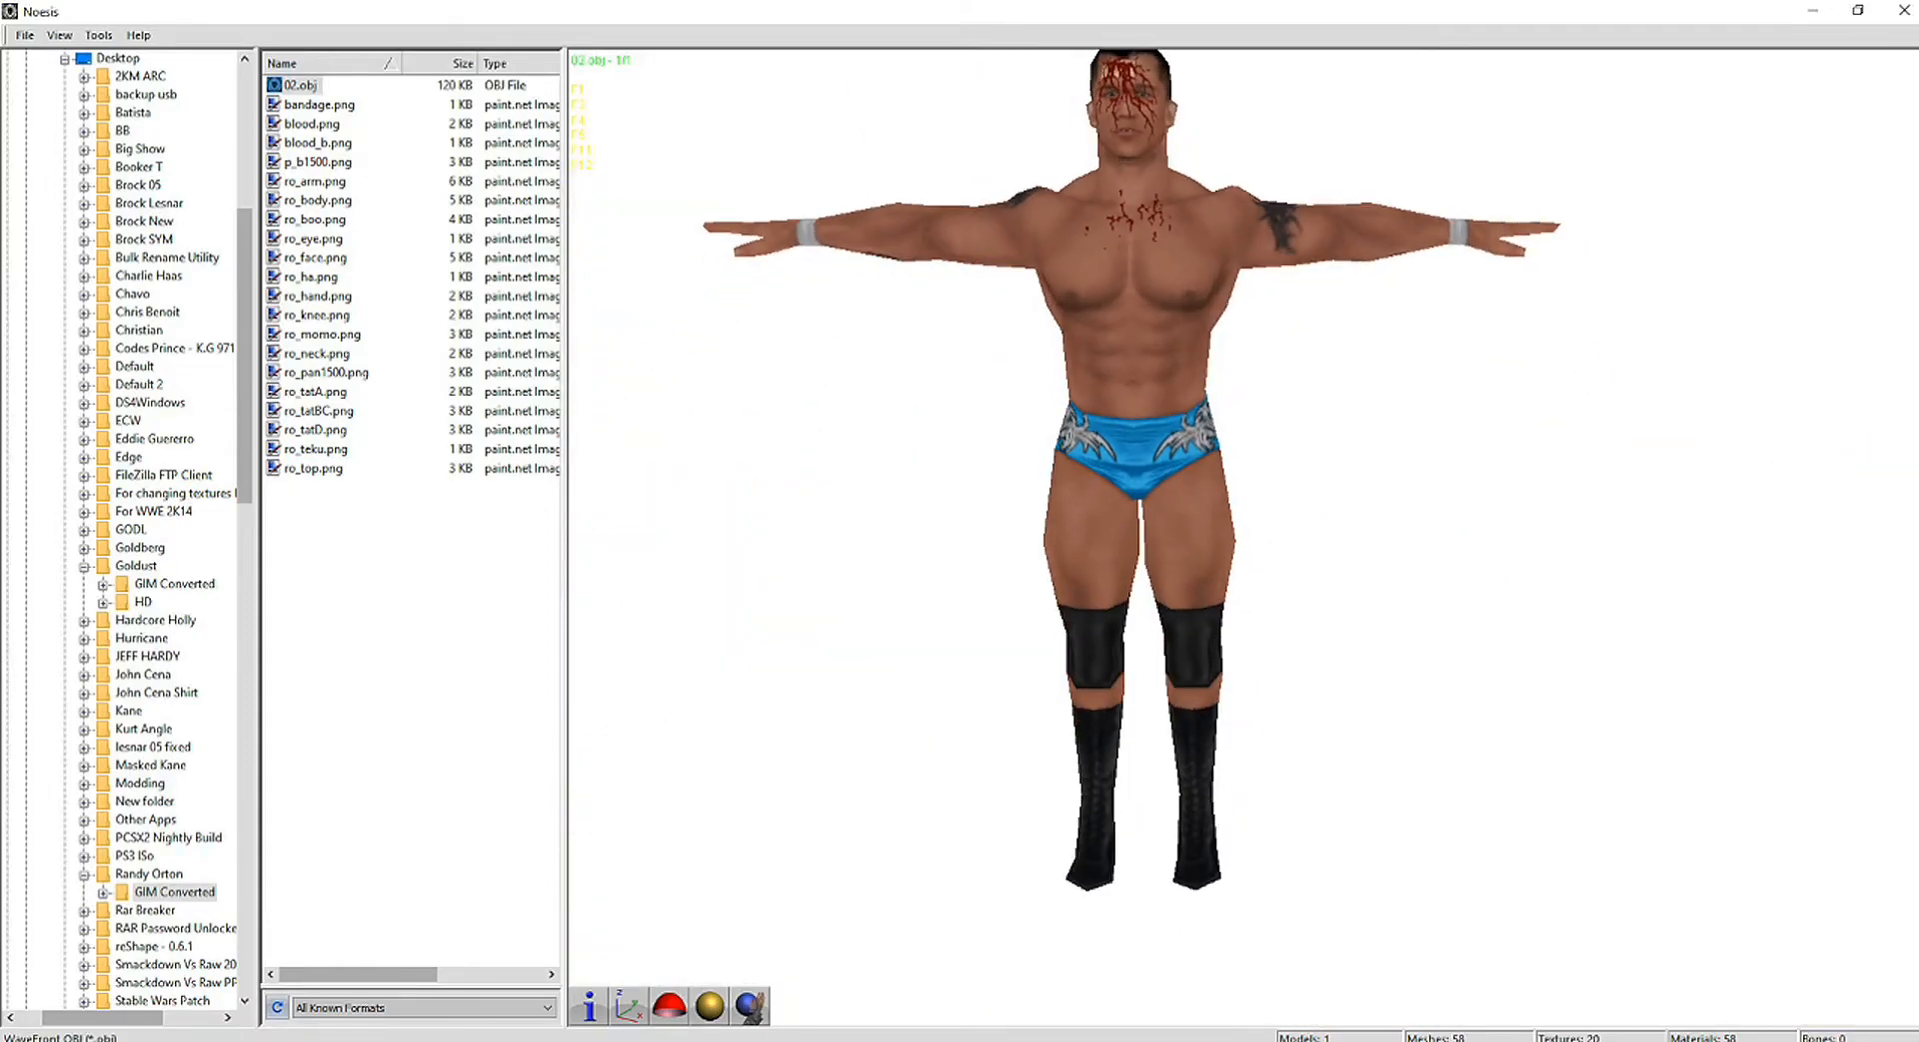
Step: Check the guide's HD folder instruction, switch to File Explorer and open GIM Converted inside the Desktop's Randy Orton folder
key(alt+Tab)
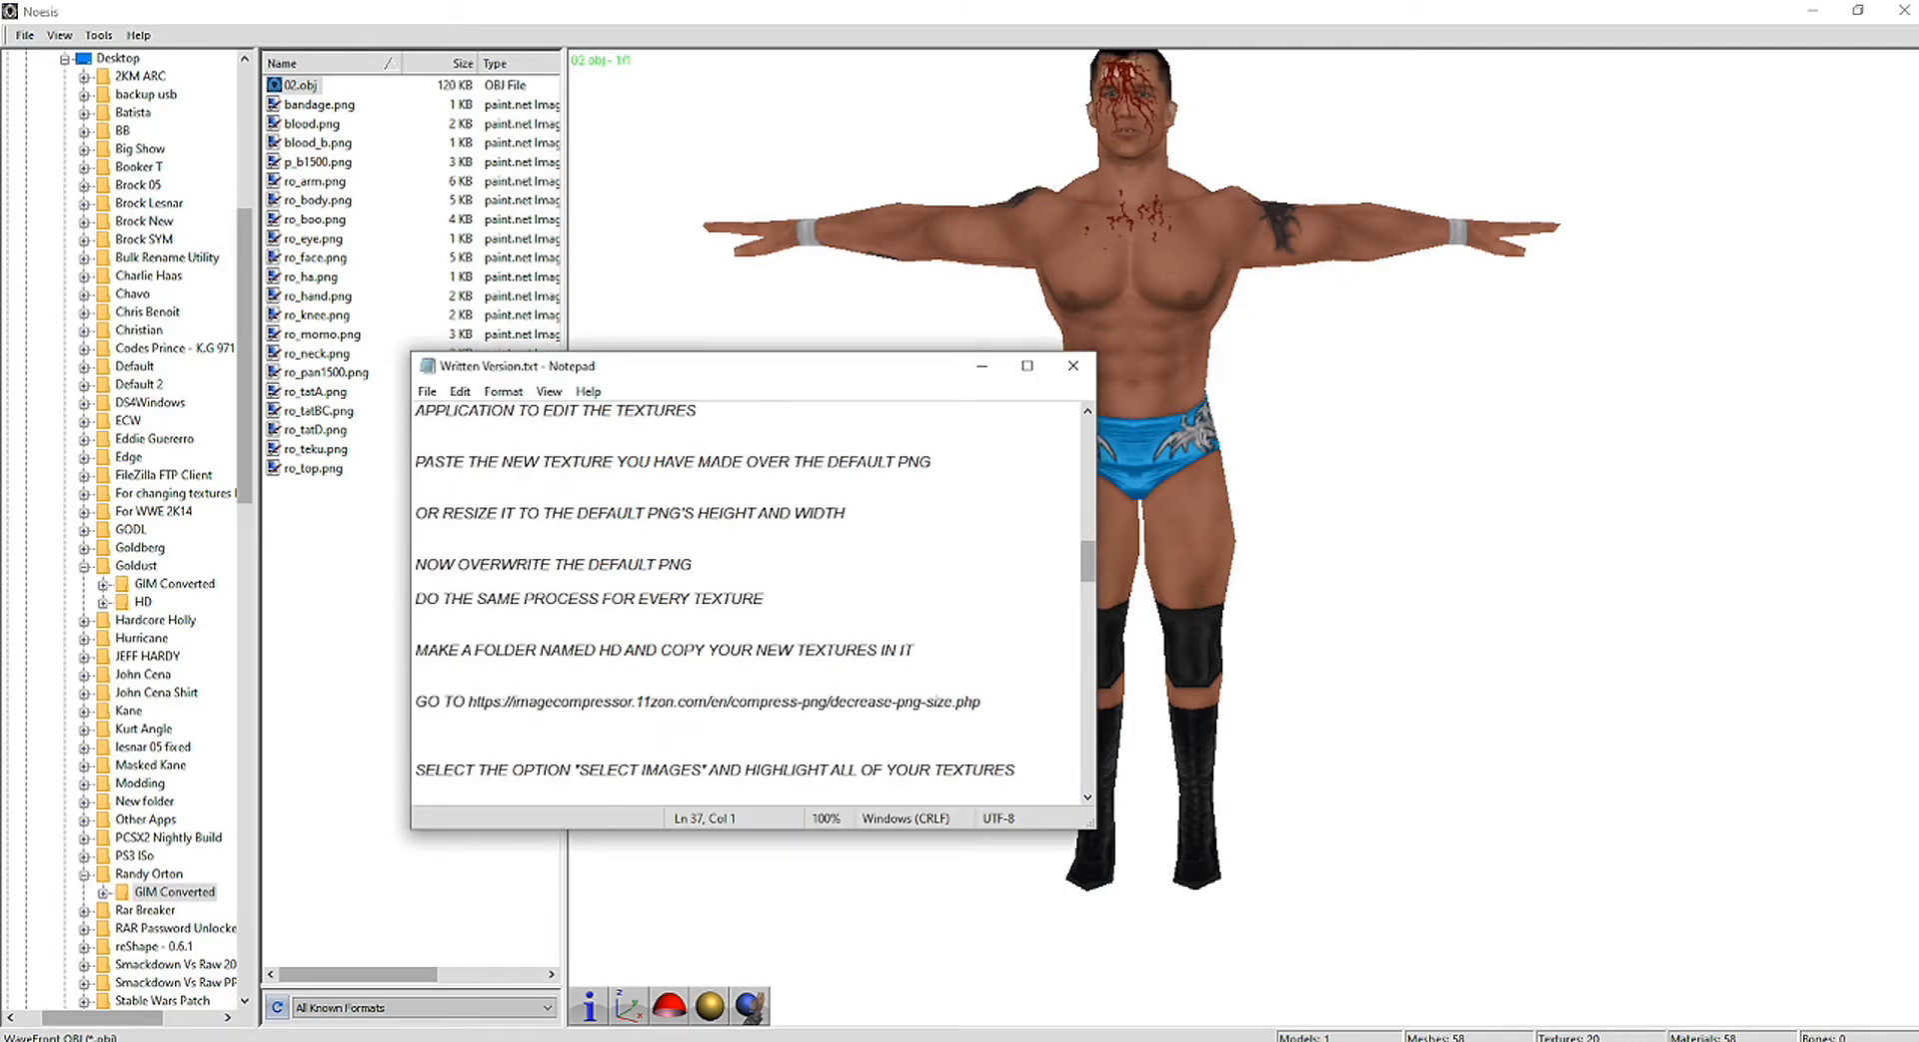
scroll(750, 600, down, 2)
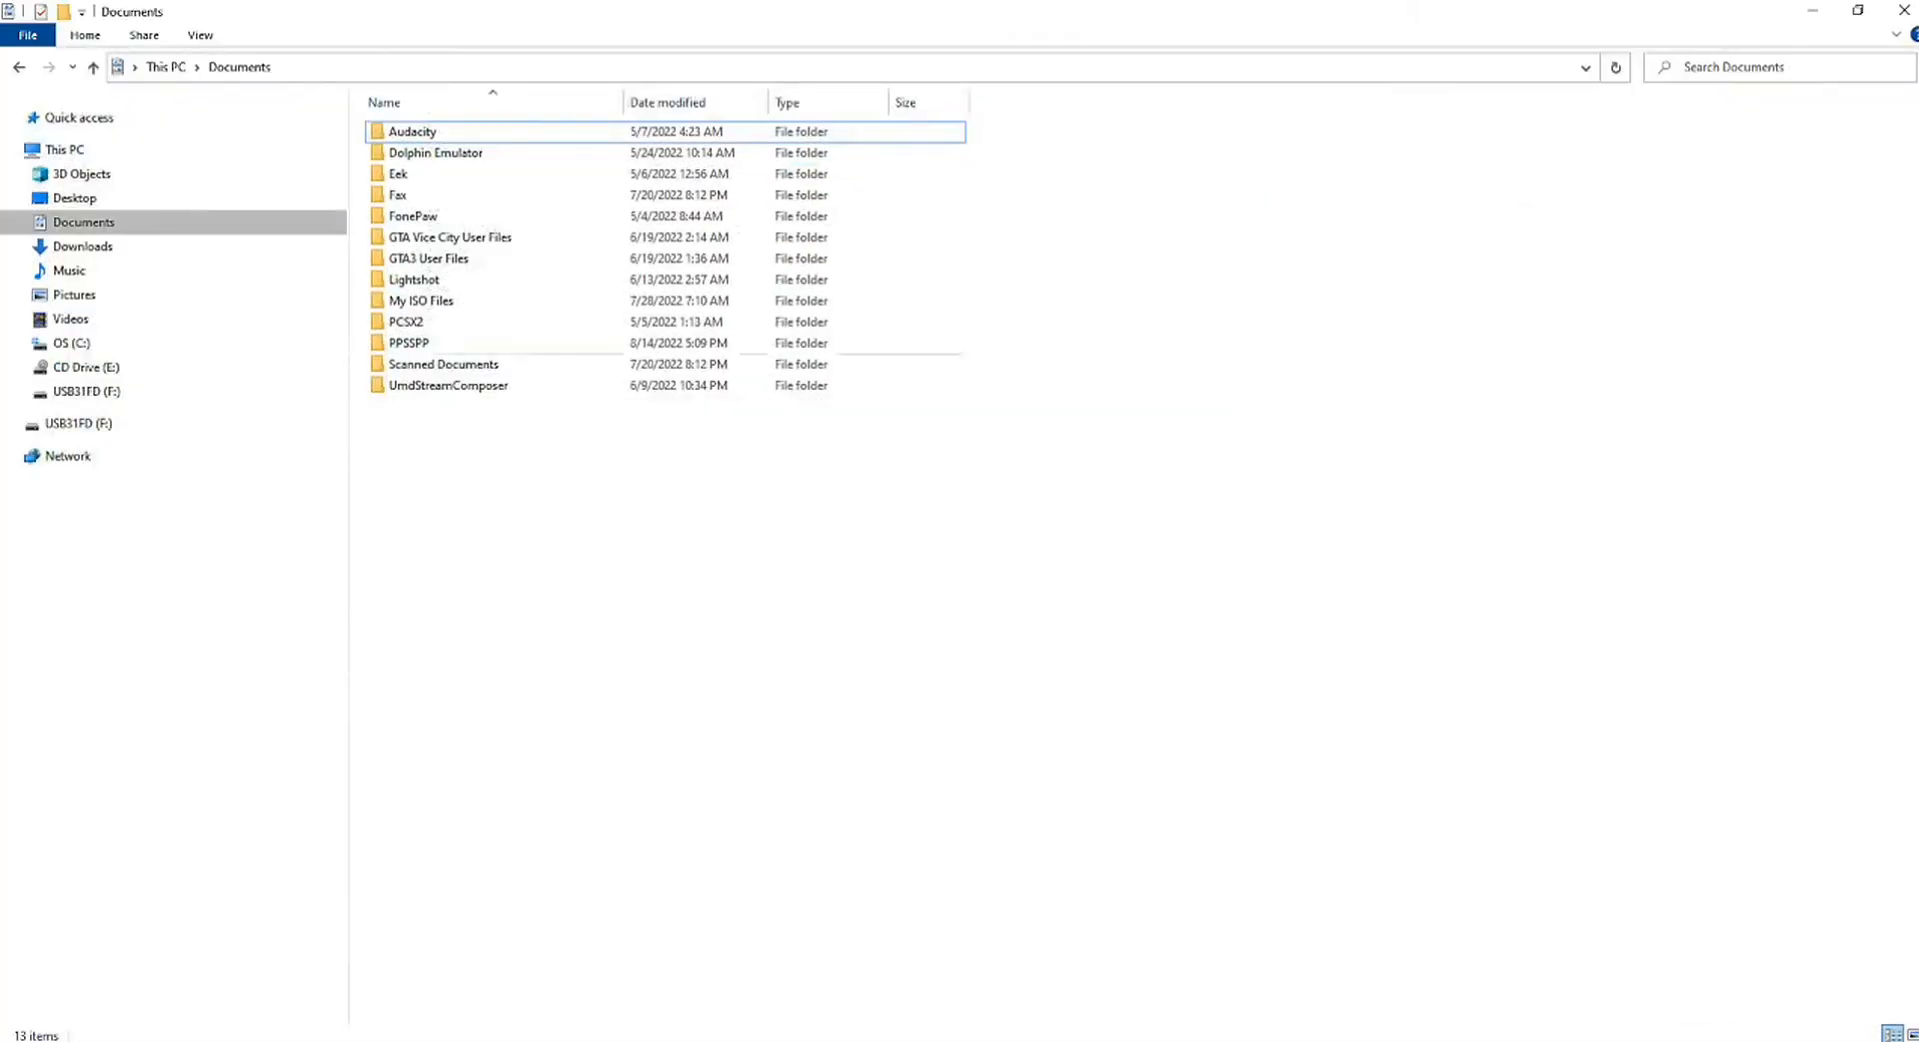
click(75, 198)
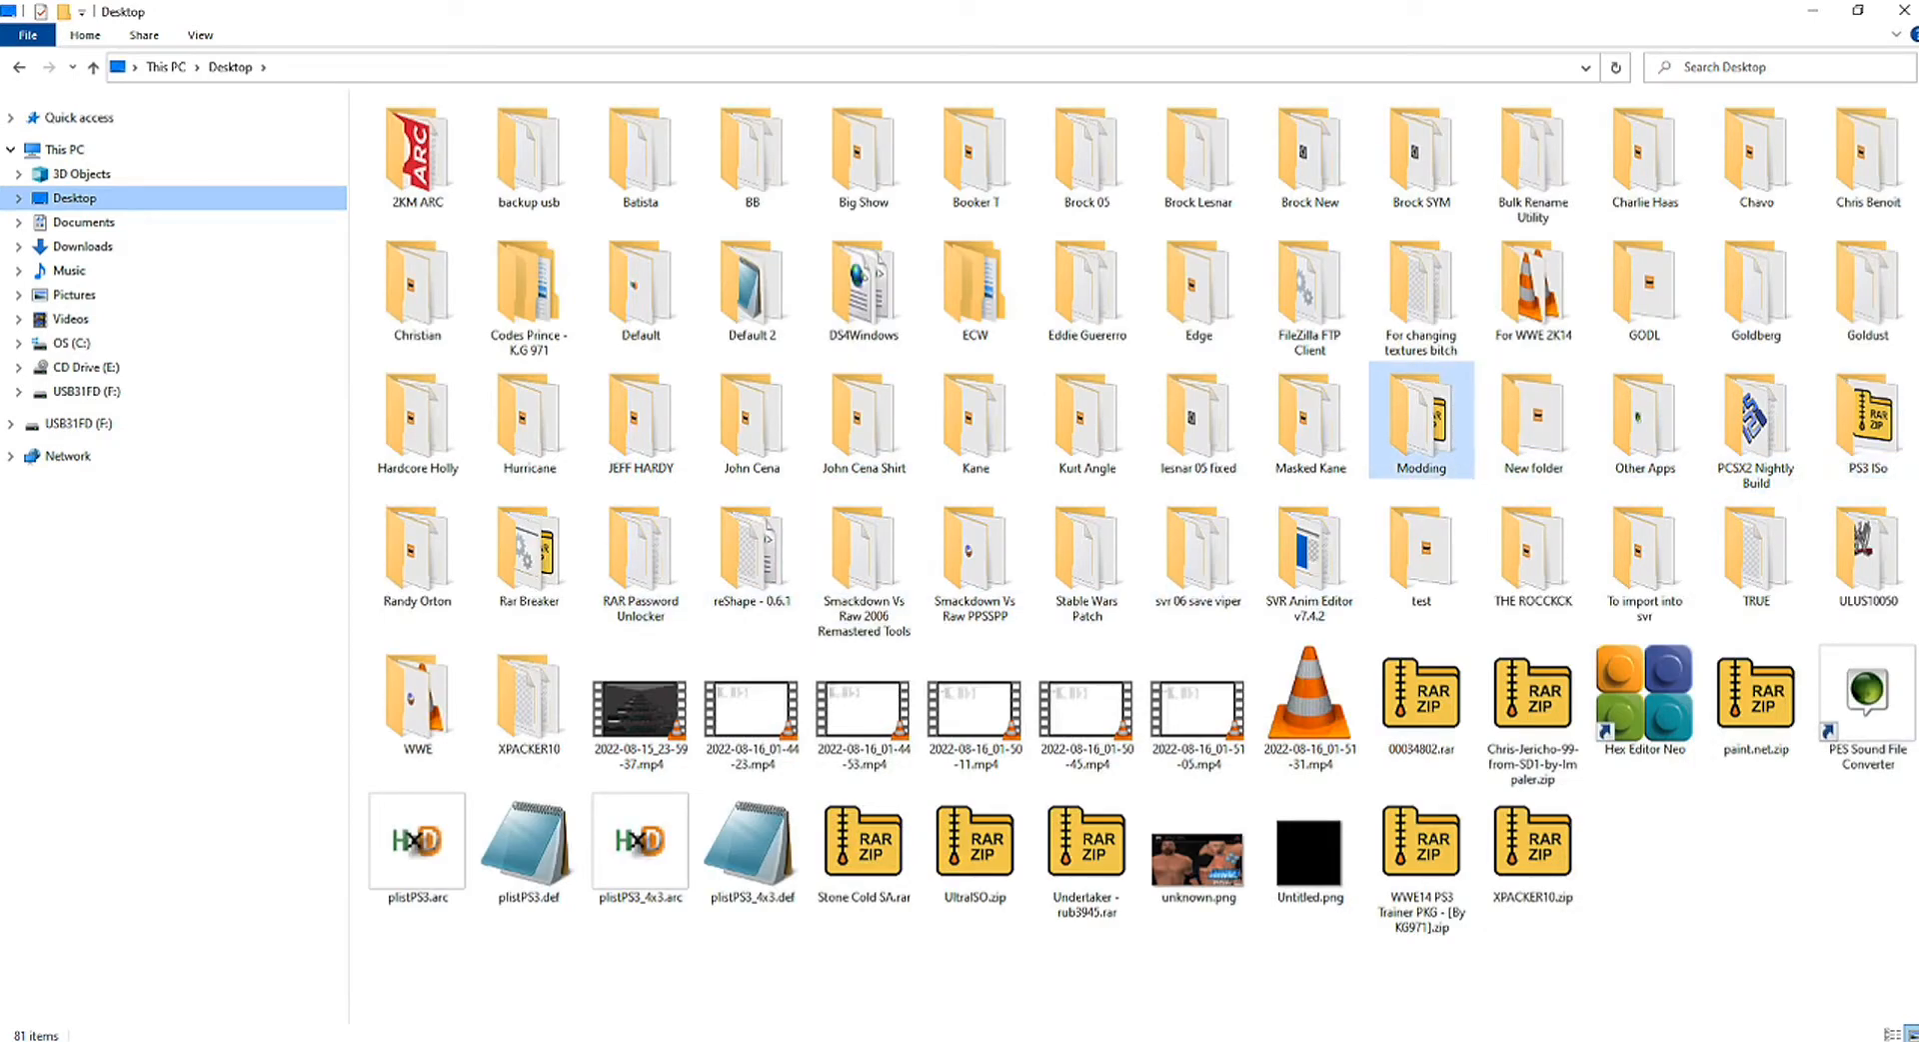
click(417, 550)
double_click(417, 549)
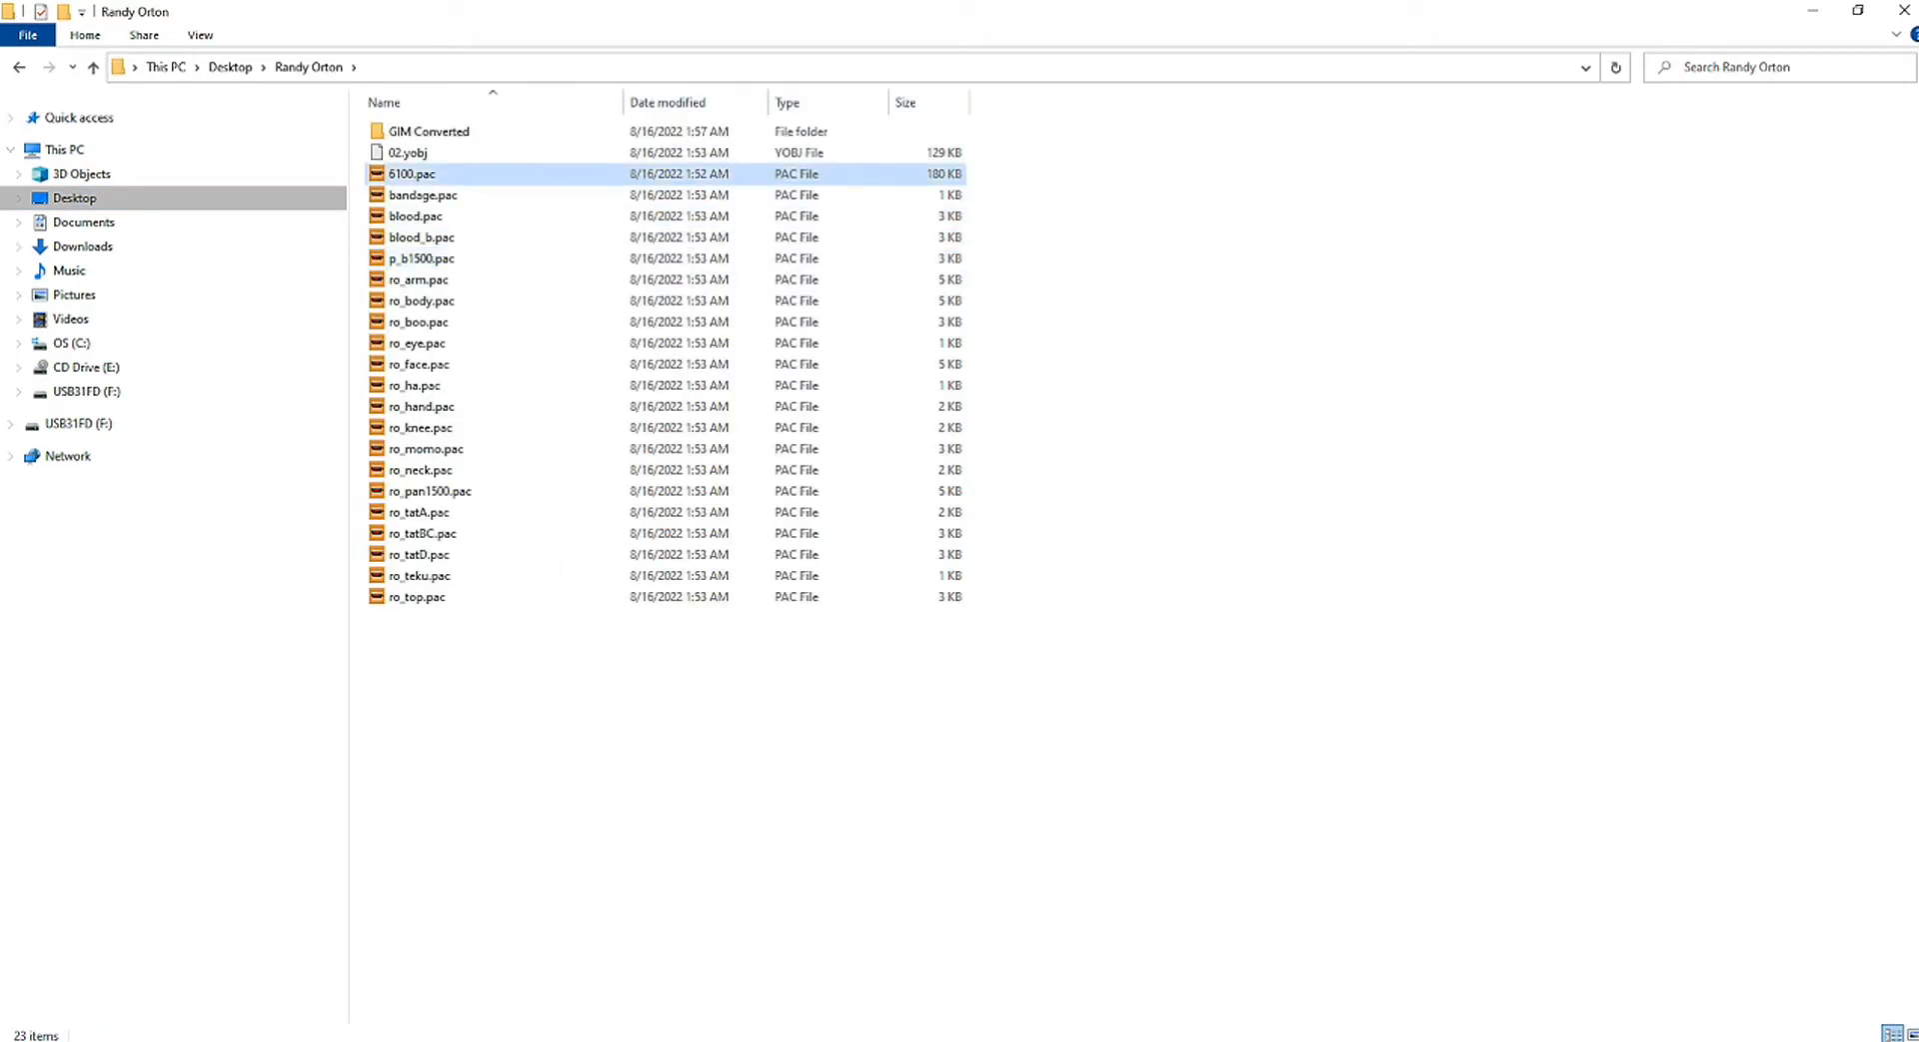
double_click(429, 127)
Step: Copy all the texture PNGs in GIM Converted except bandage.png, blood.png and blood_b.png
drag(1890, 484, 699, 96)
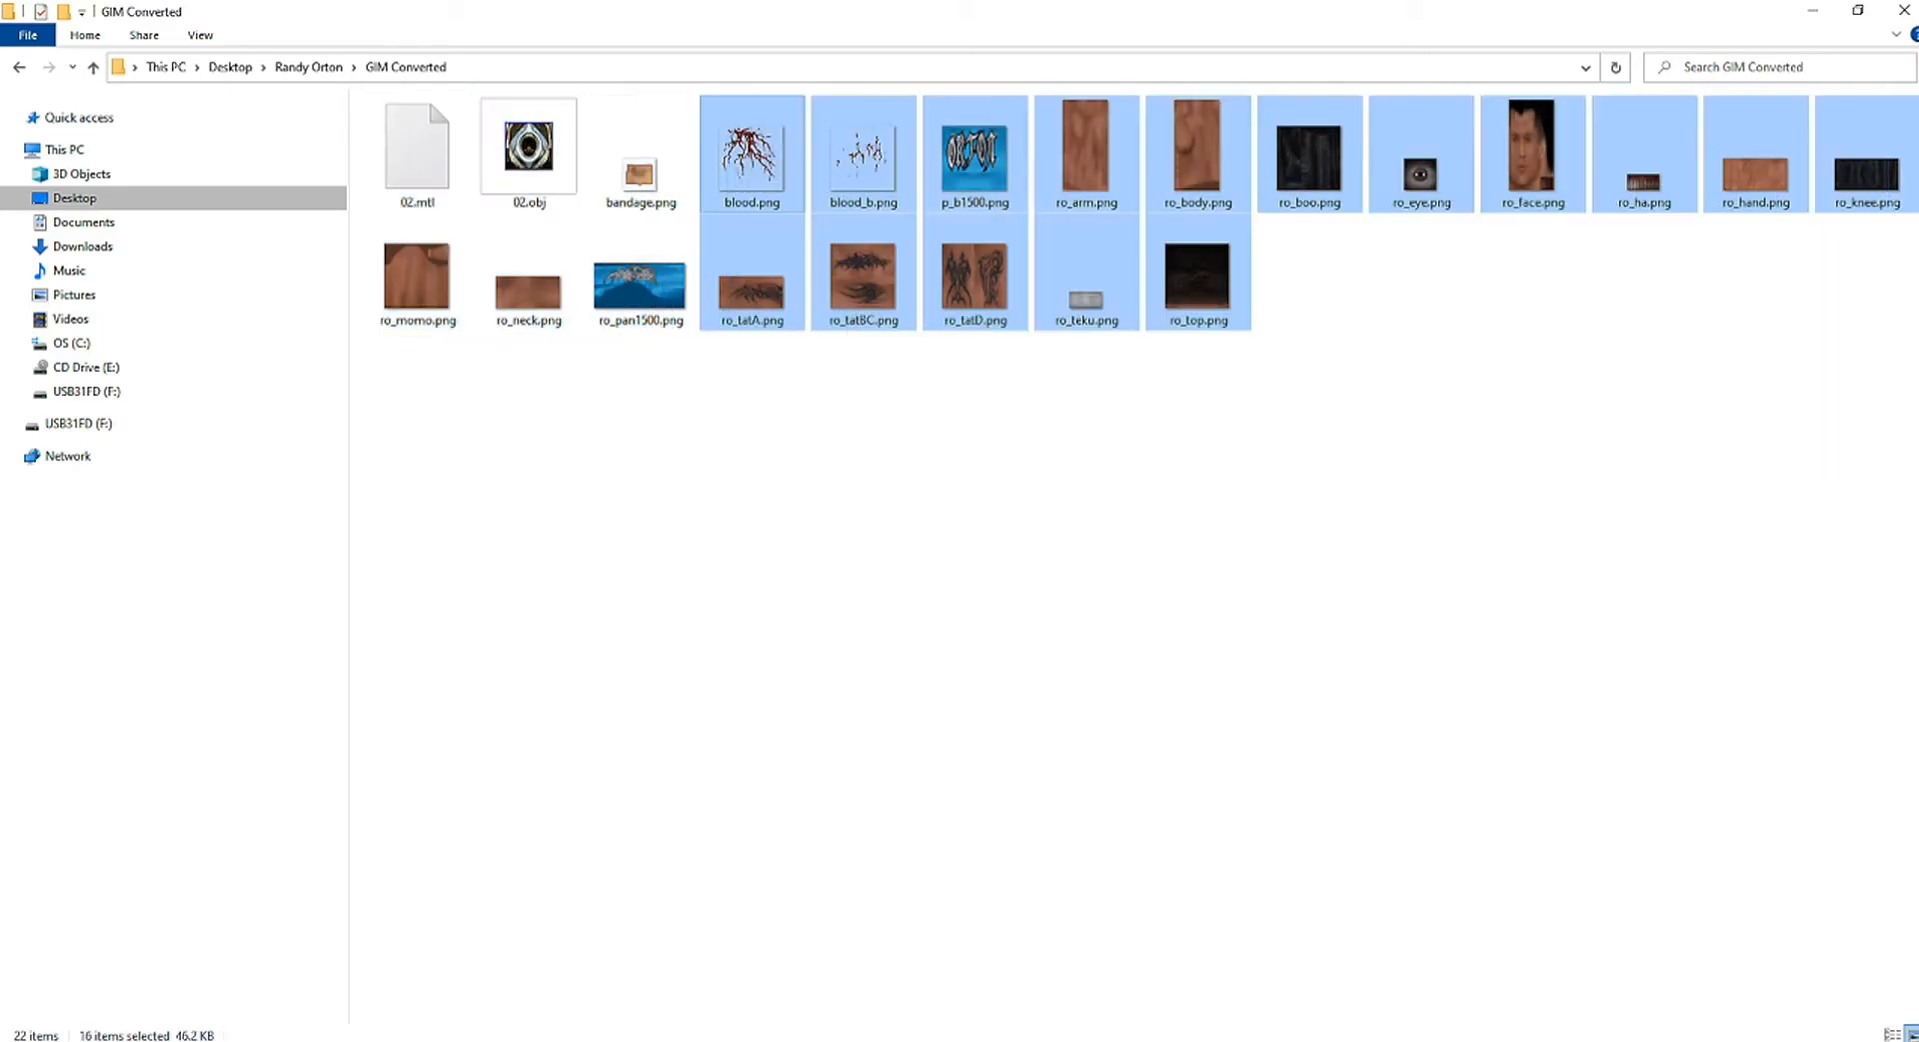
click(974, 159)
drag(920, 95, 1914, 439)
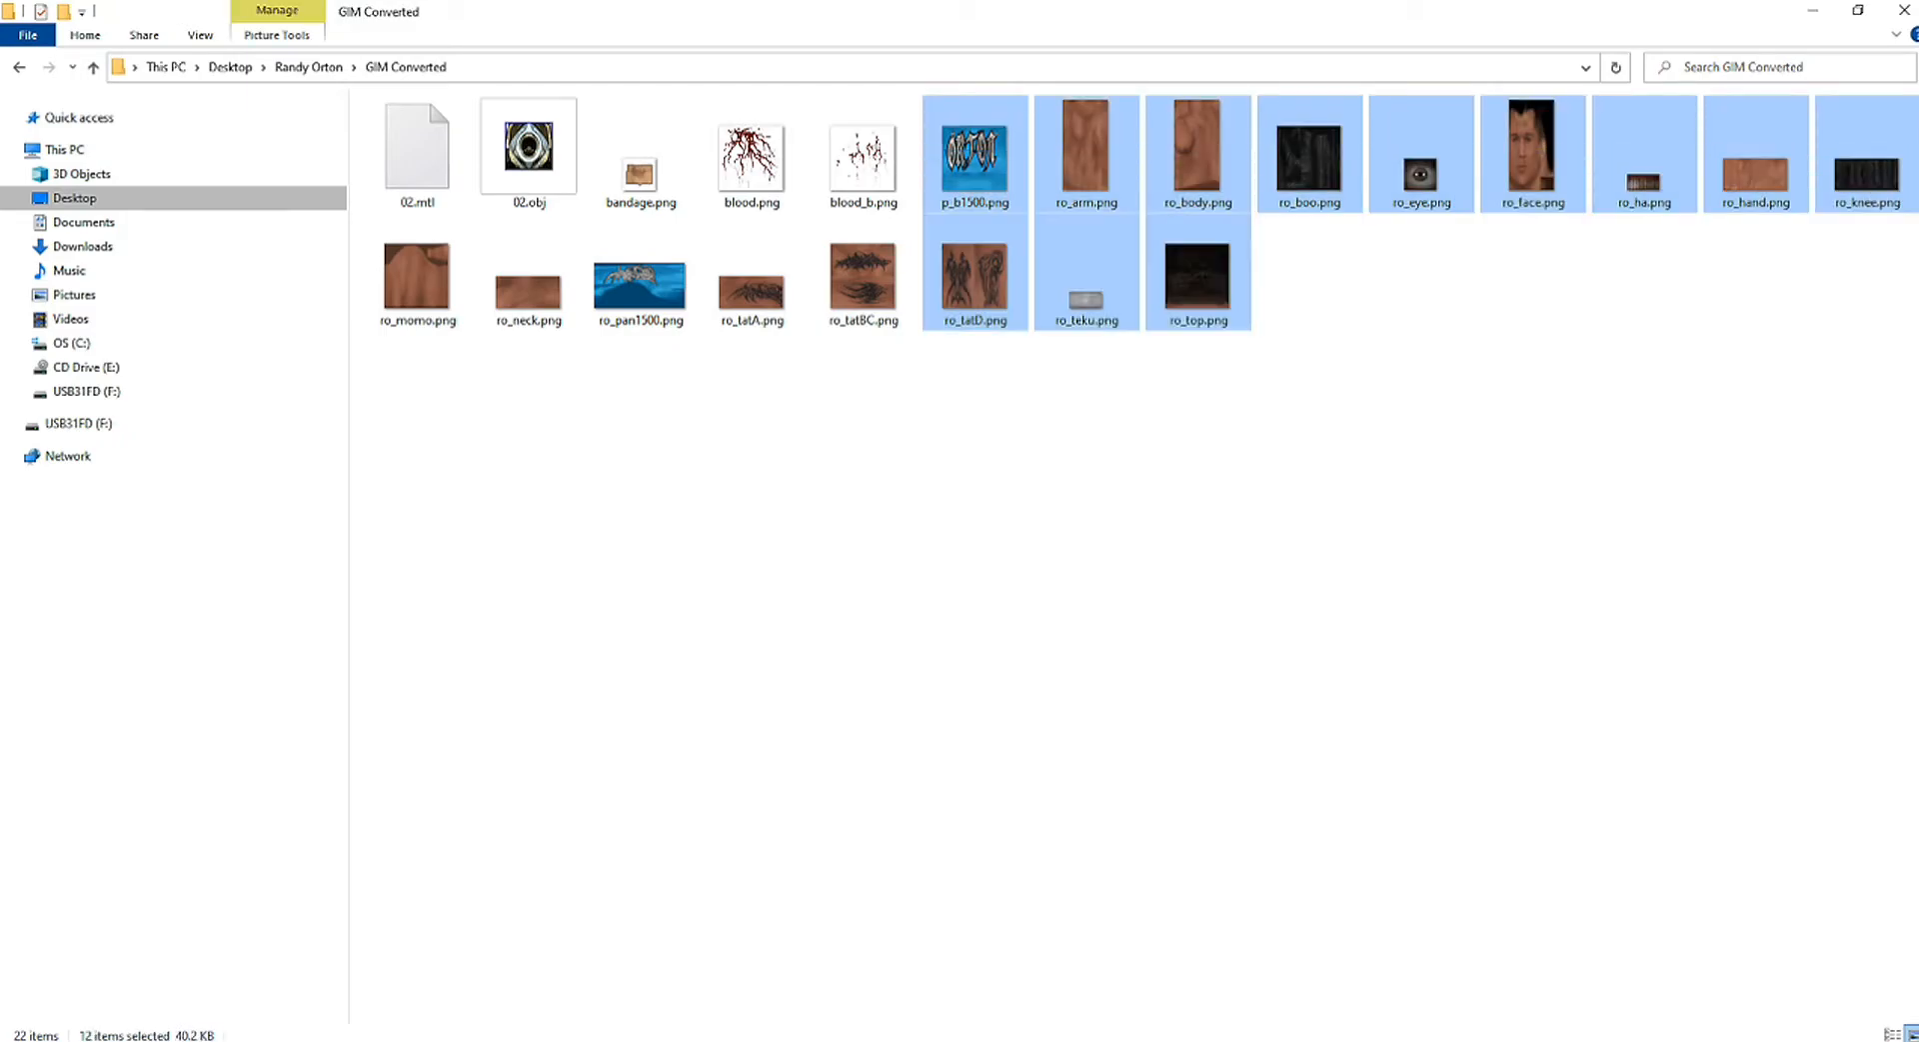
ctrl+click(864, 275)
ctrl+click(752, 280)
ctrl+click(529, 280)
ctrl+click(639, 288)
ctrl+click(417, 288)
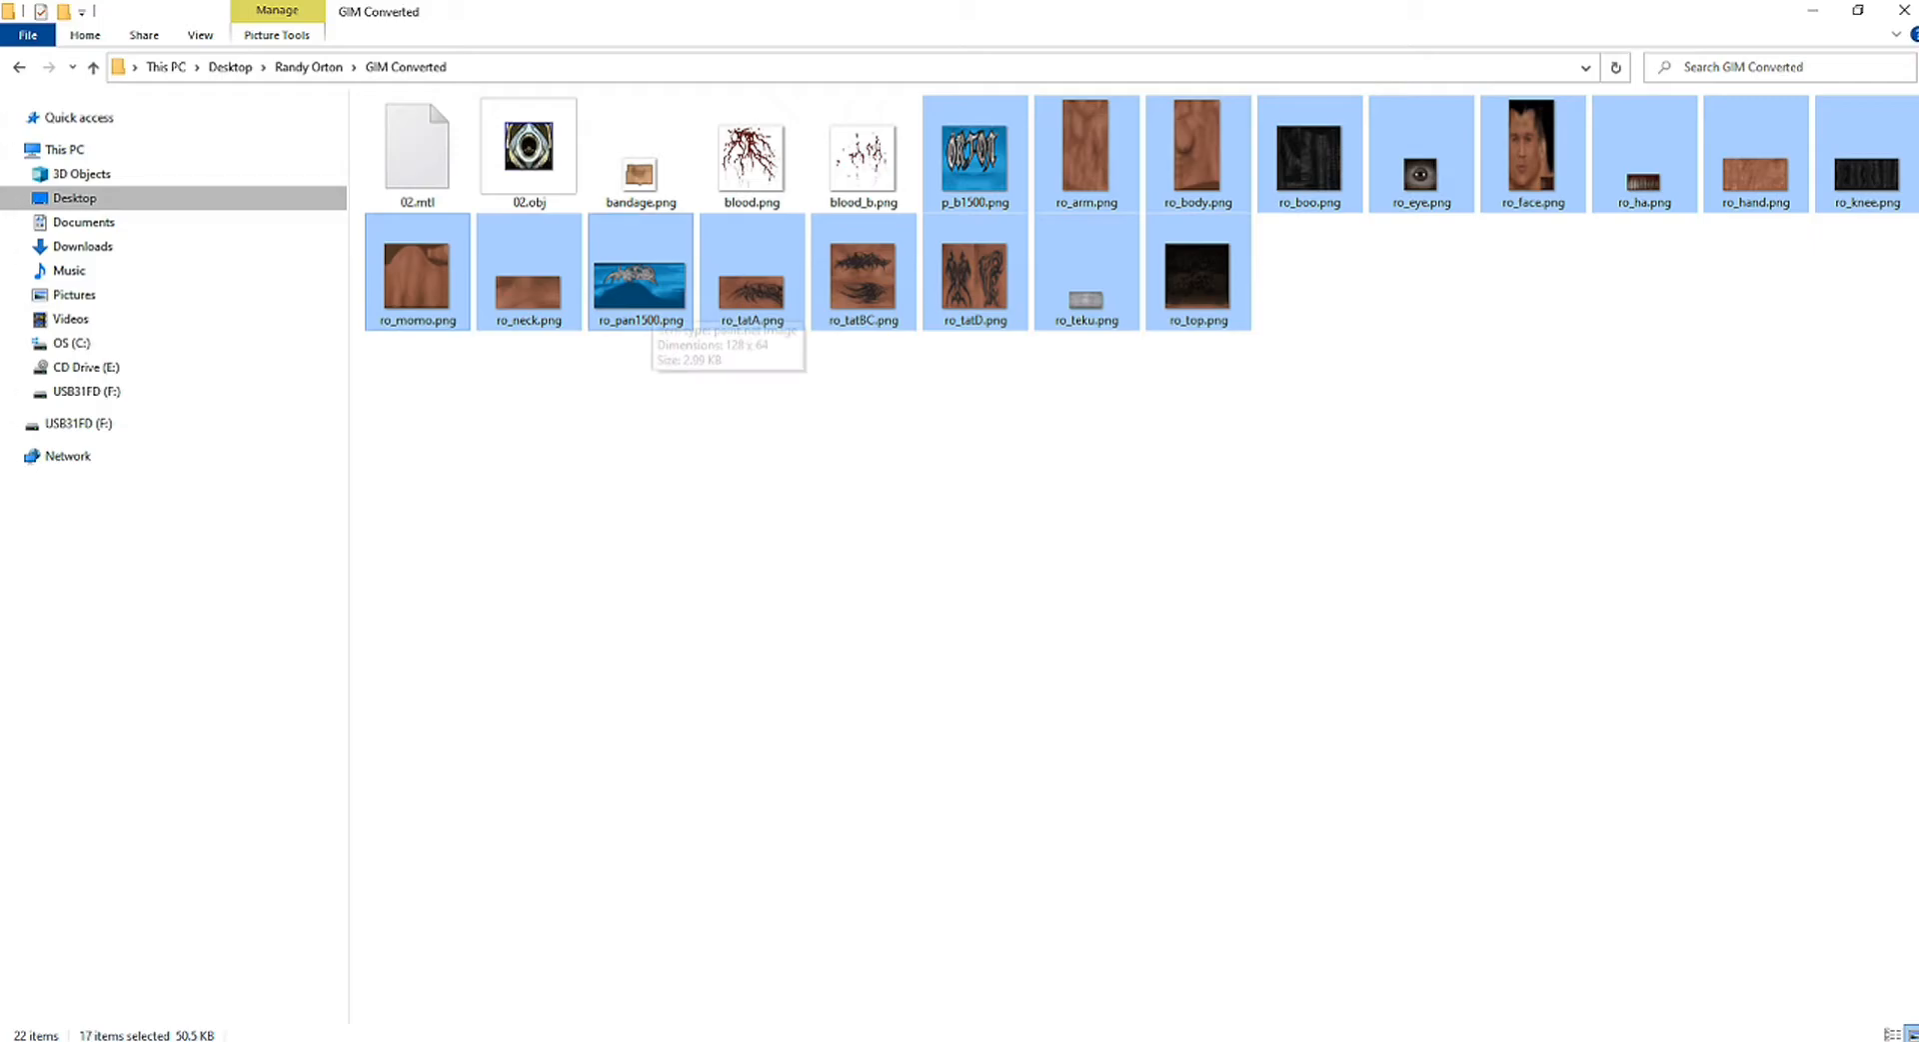
right_click(652, 301)
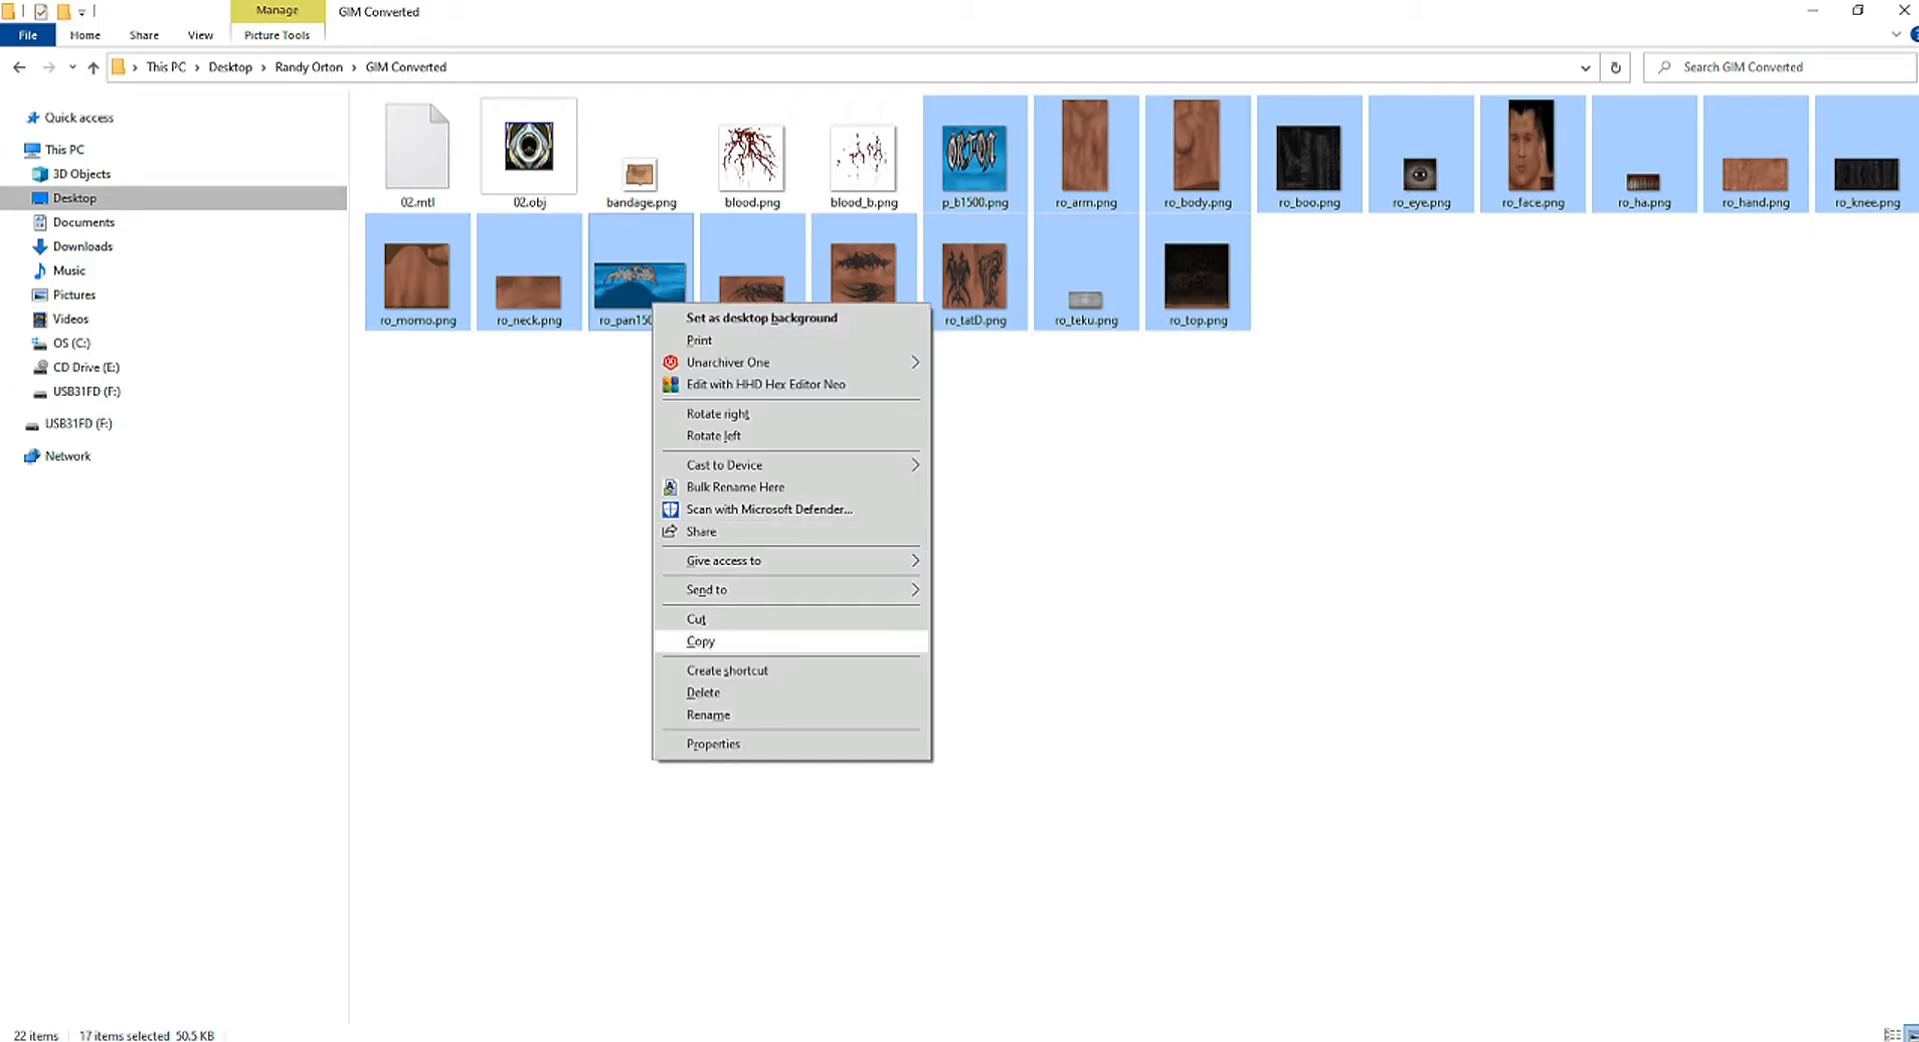
click(700, 641)
Step: Create a new folder named HD in the Randy Orton folder
click(308, 67)
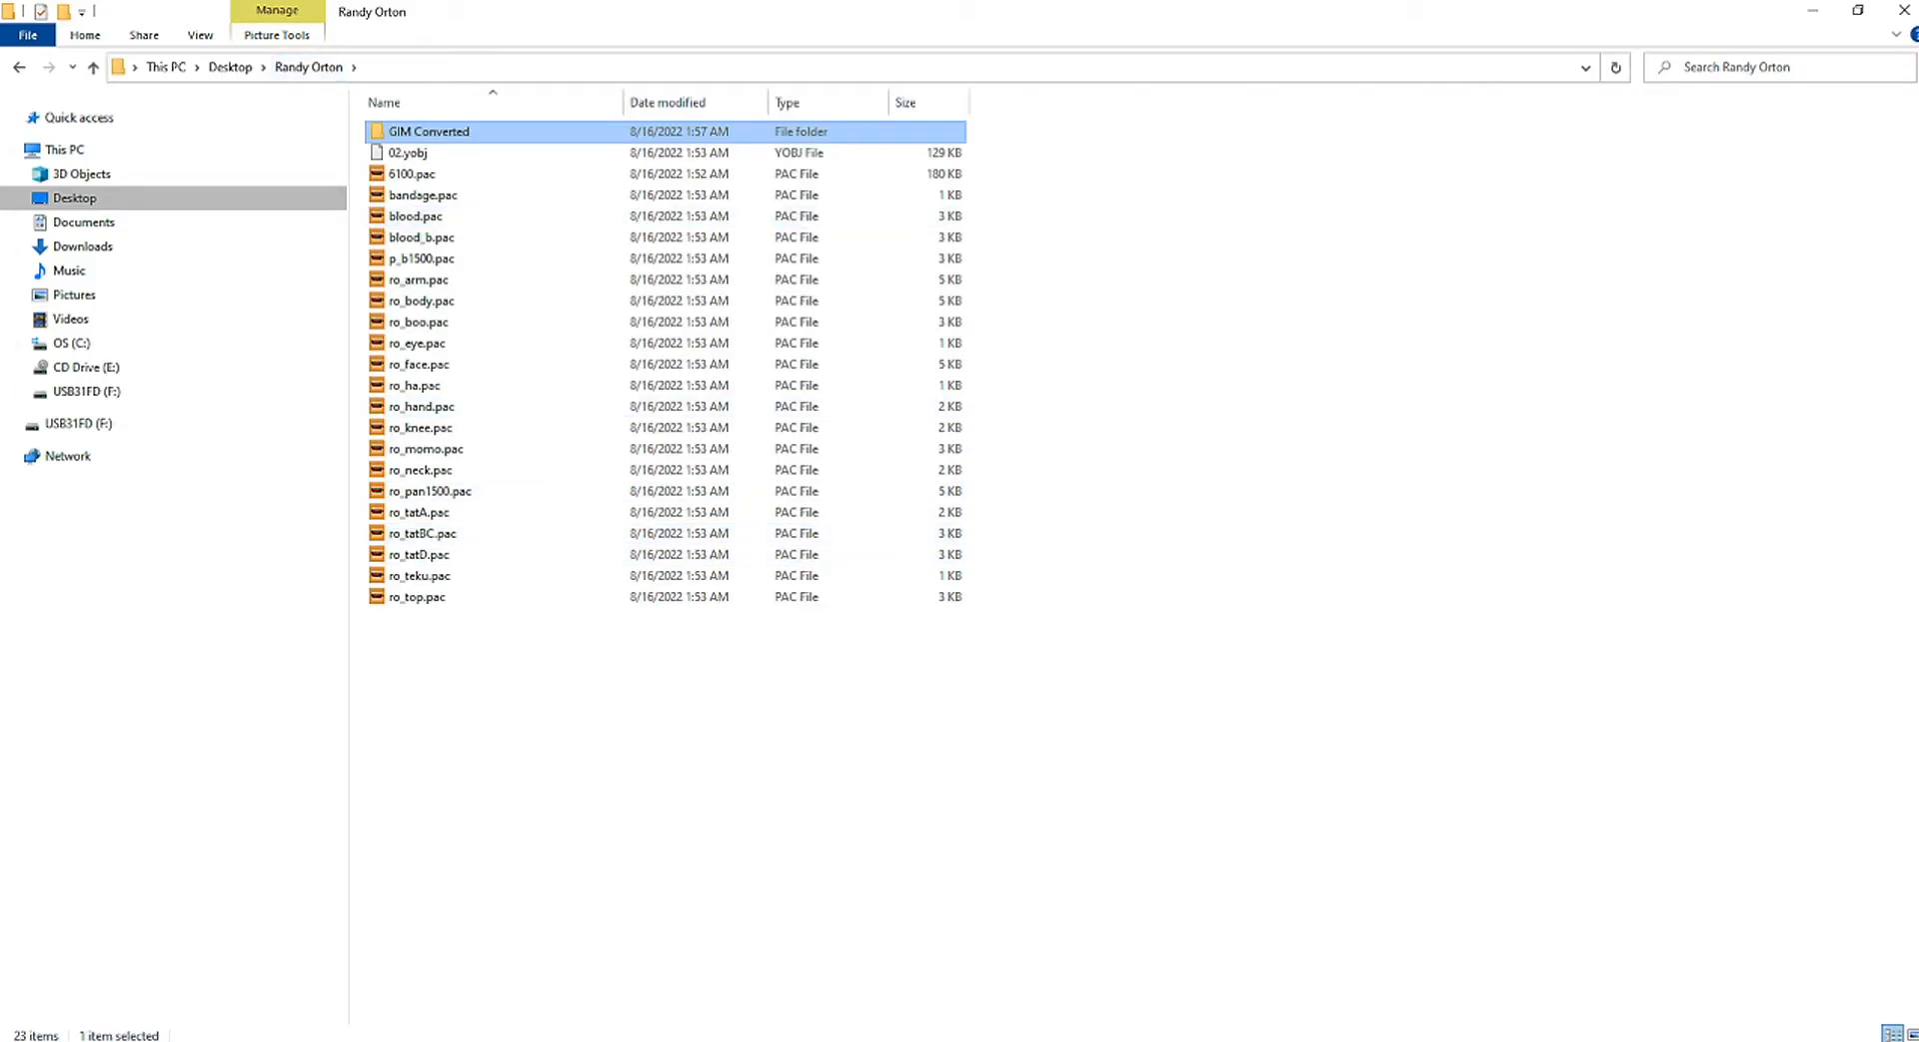
right_click(551, 668)
mouse_move(639, 912)
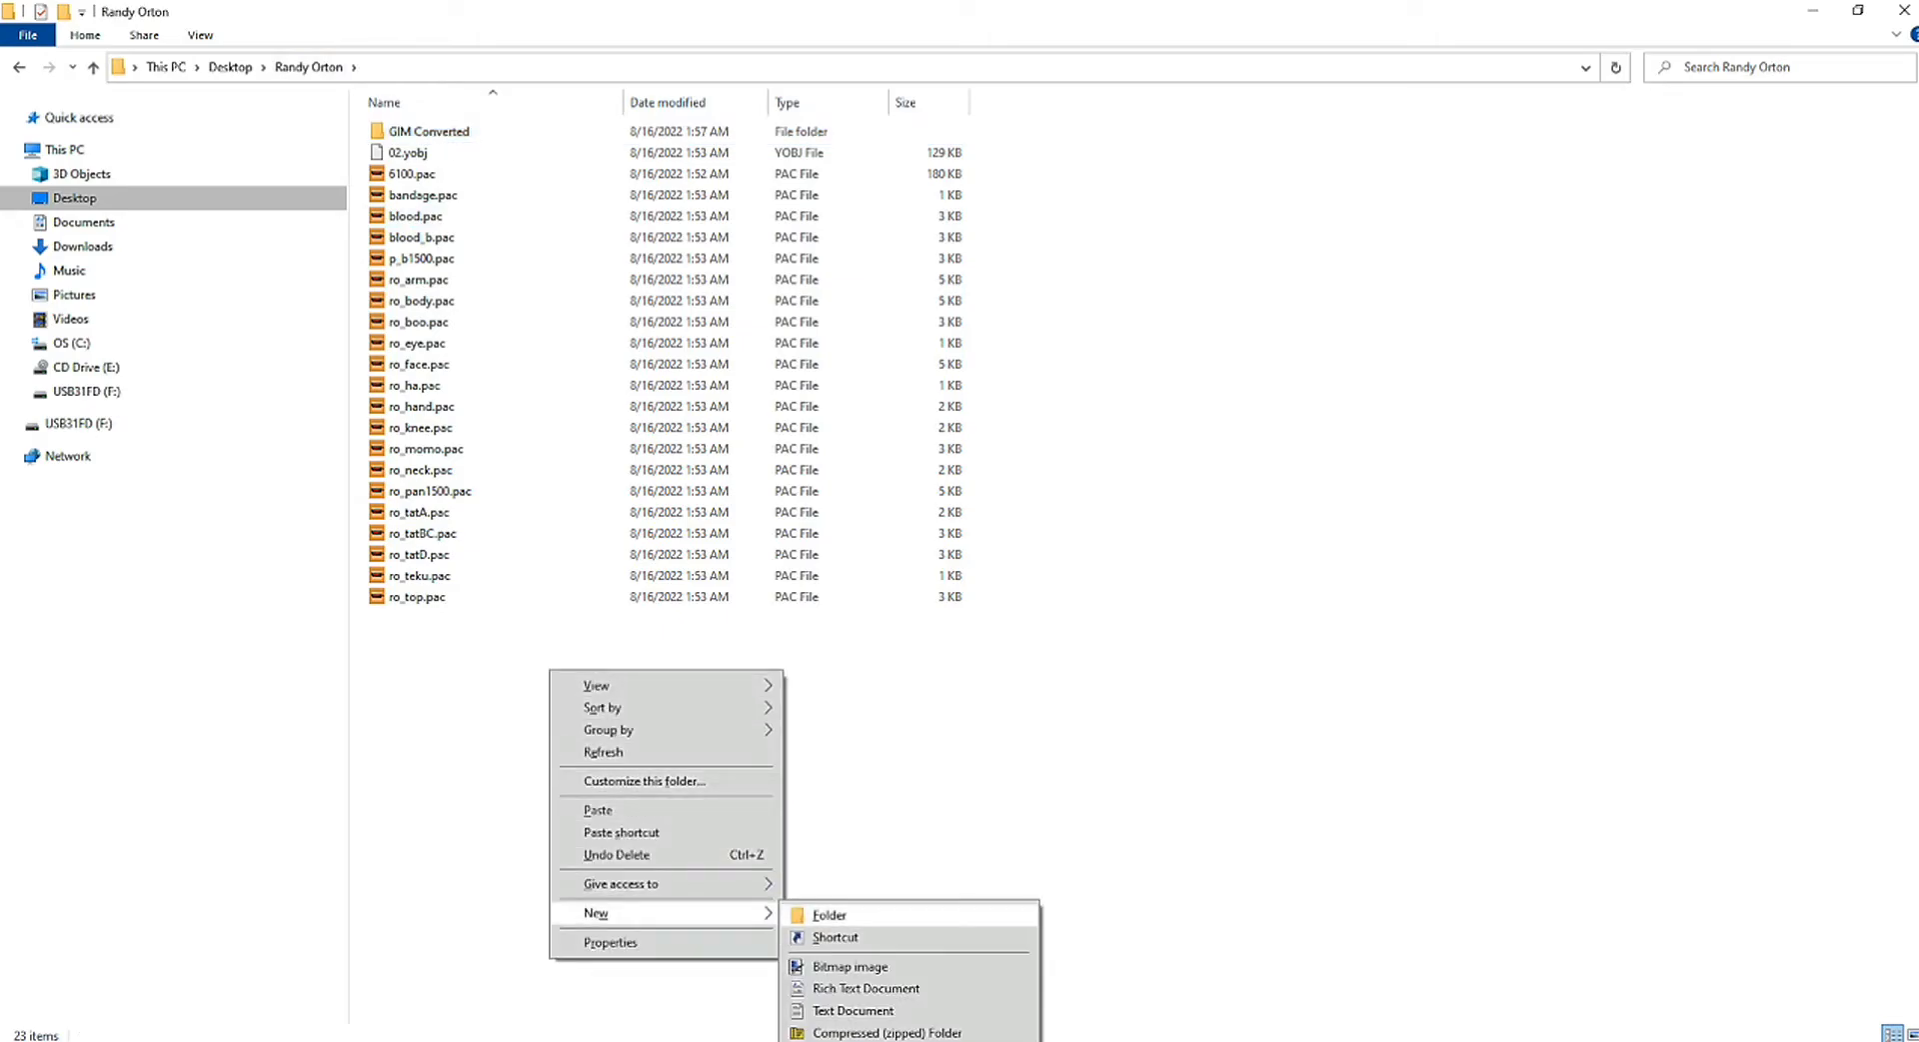
click(829, 914)
text(HD)
key(Return)
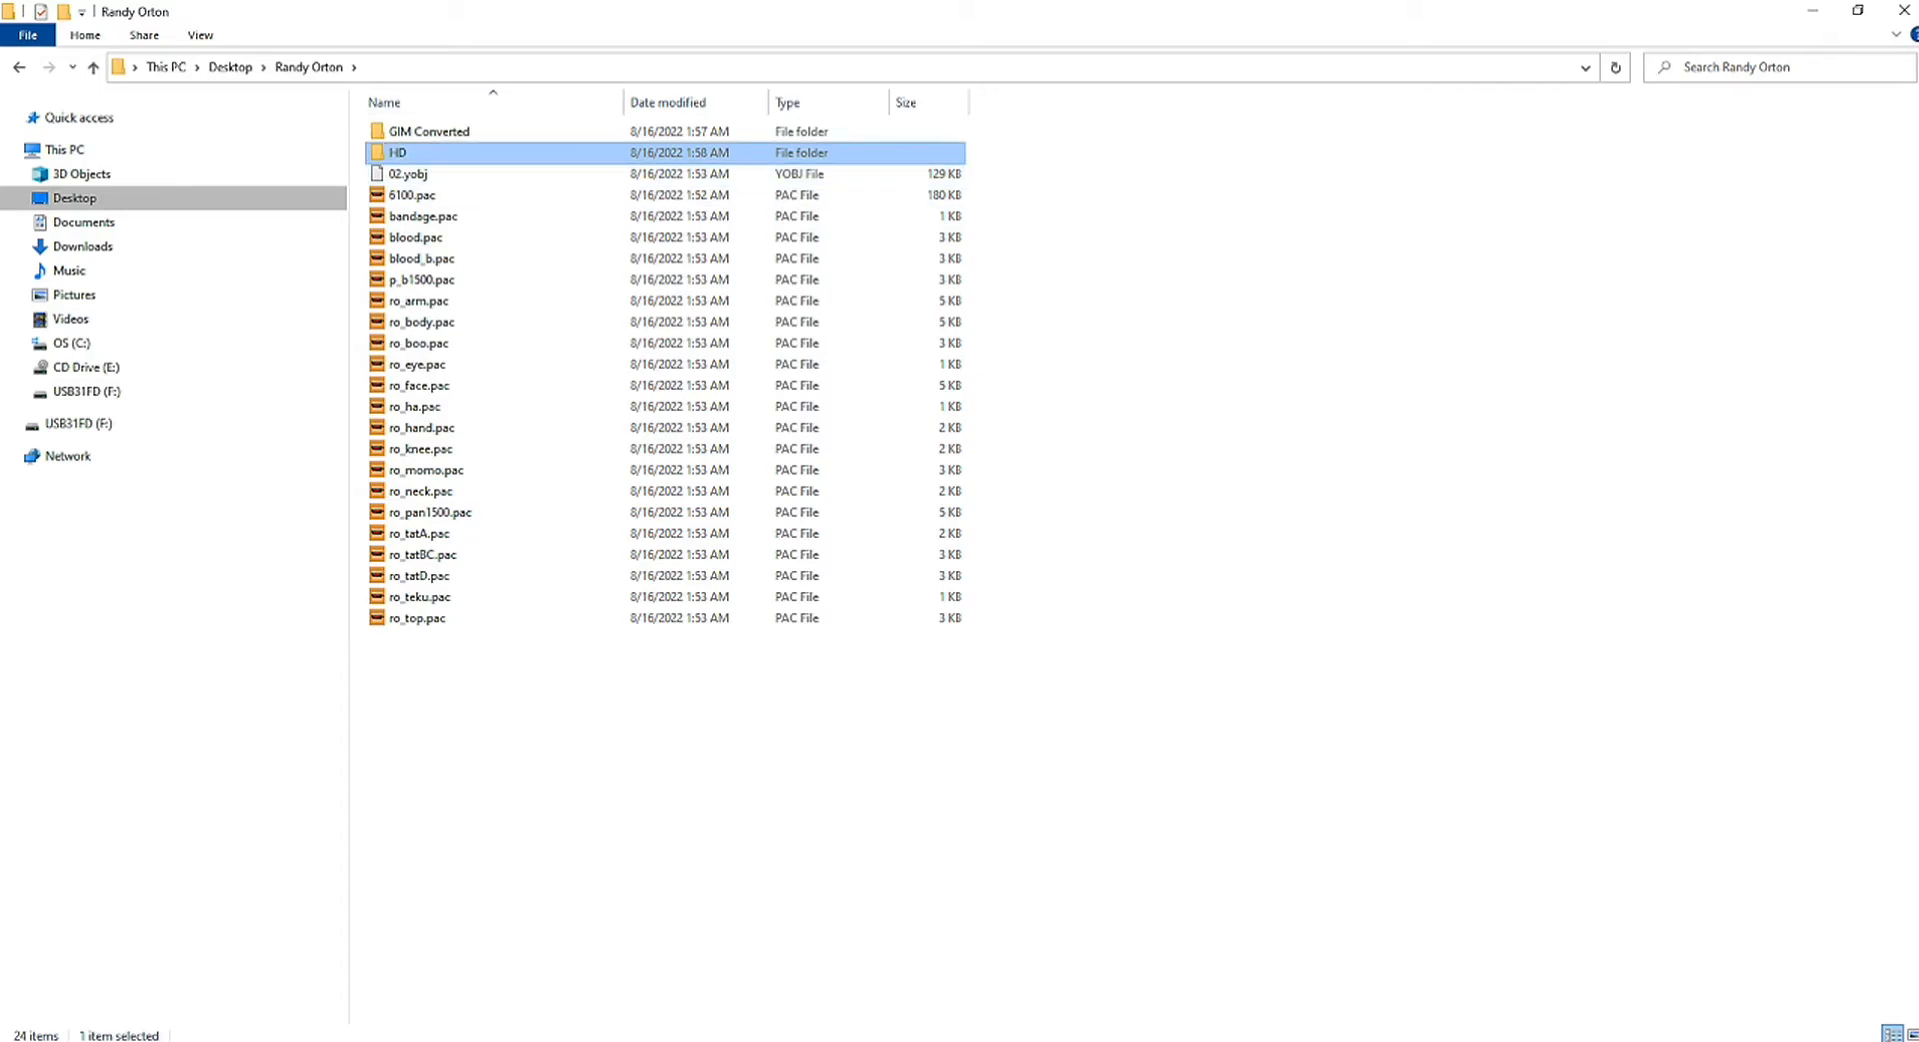
Step: Paste the copied textures into the HD folder and show them as large thumbnails
key(Return)
right_click(722, 386)
click(770, 526)
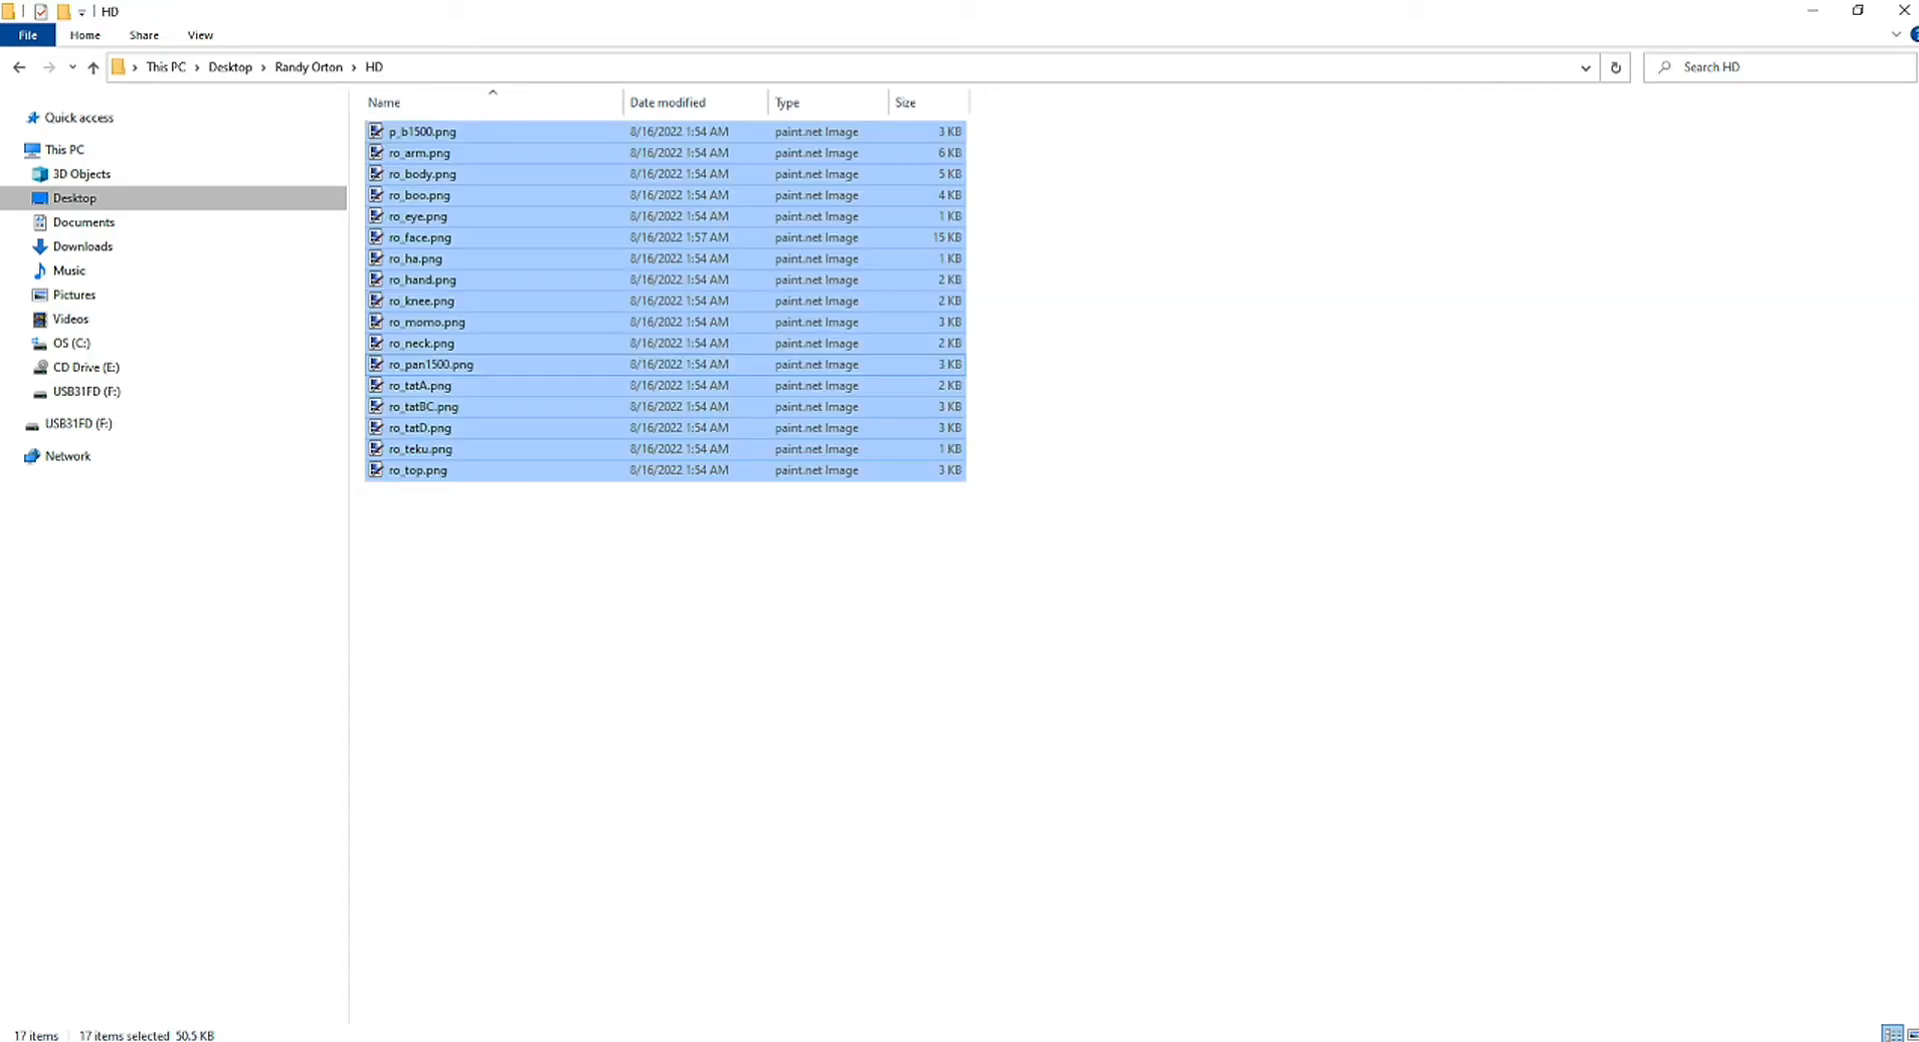
click(770, 526)
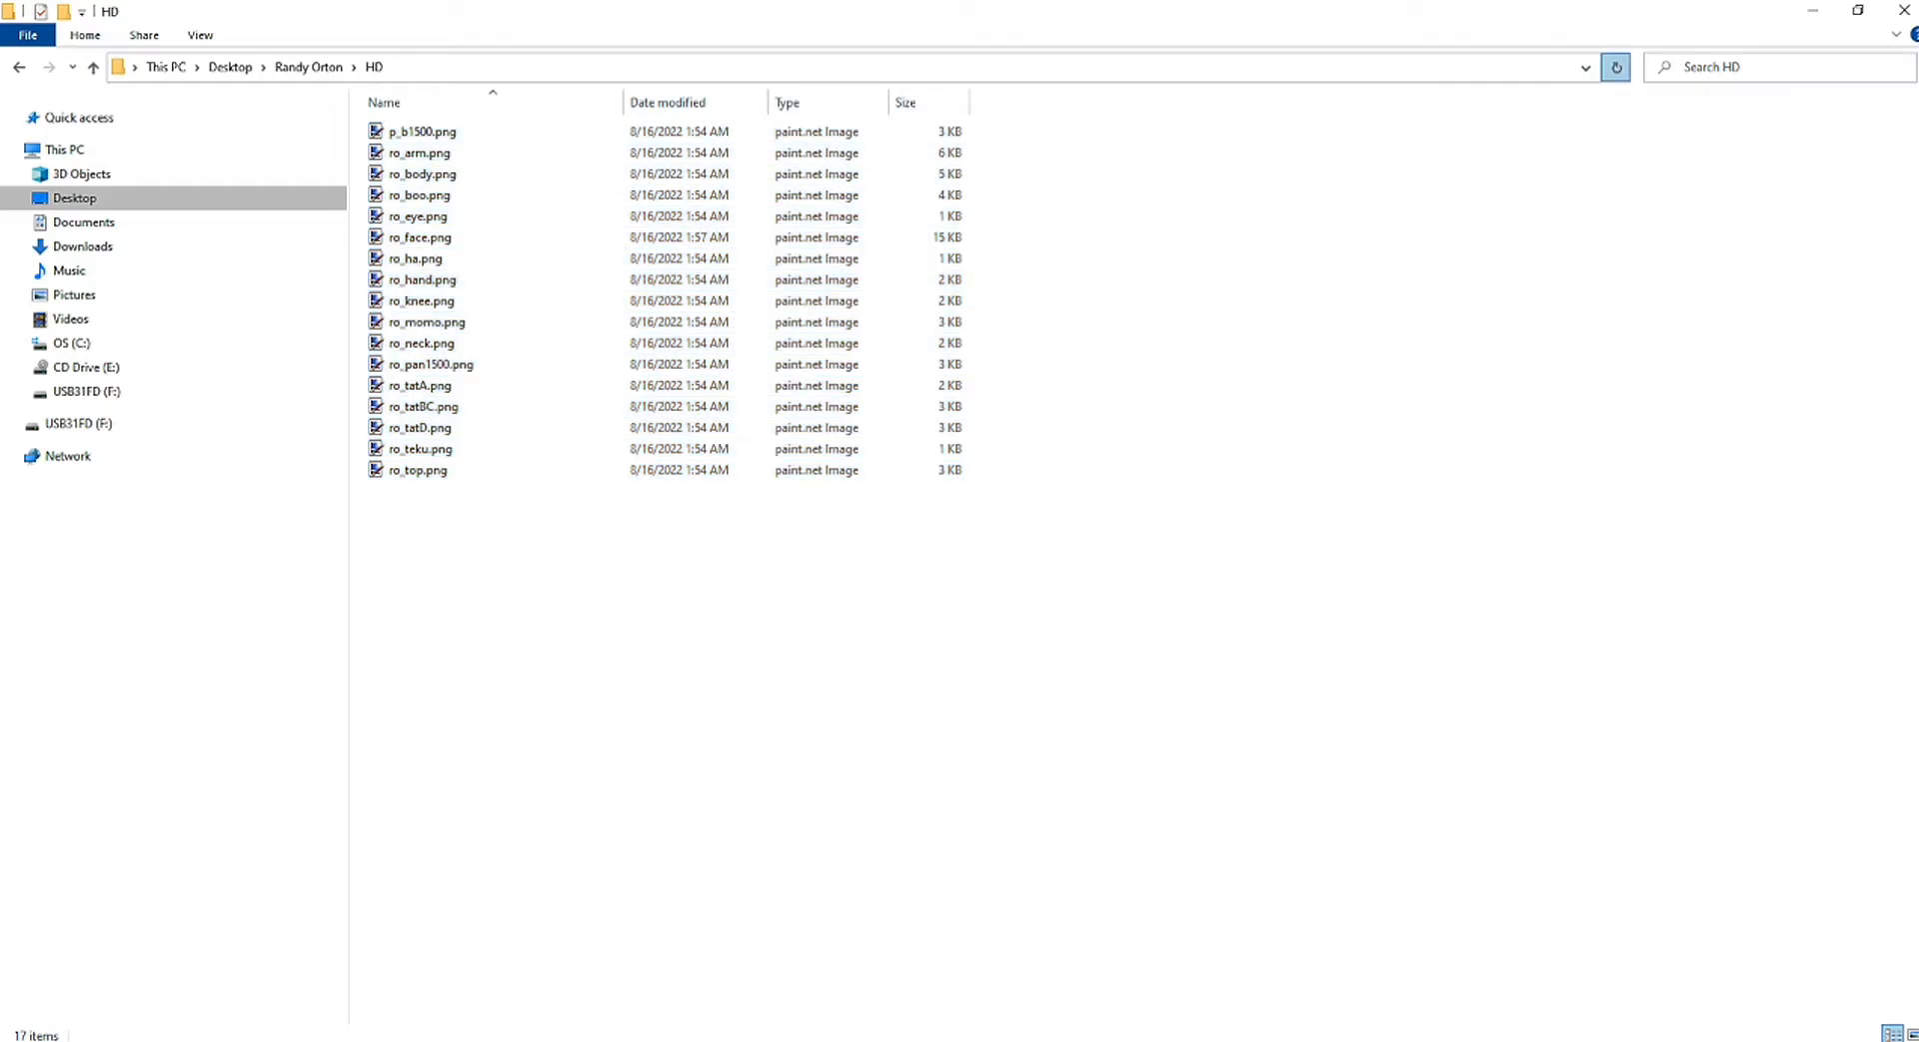
key(ctrl+shift+2)
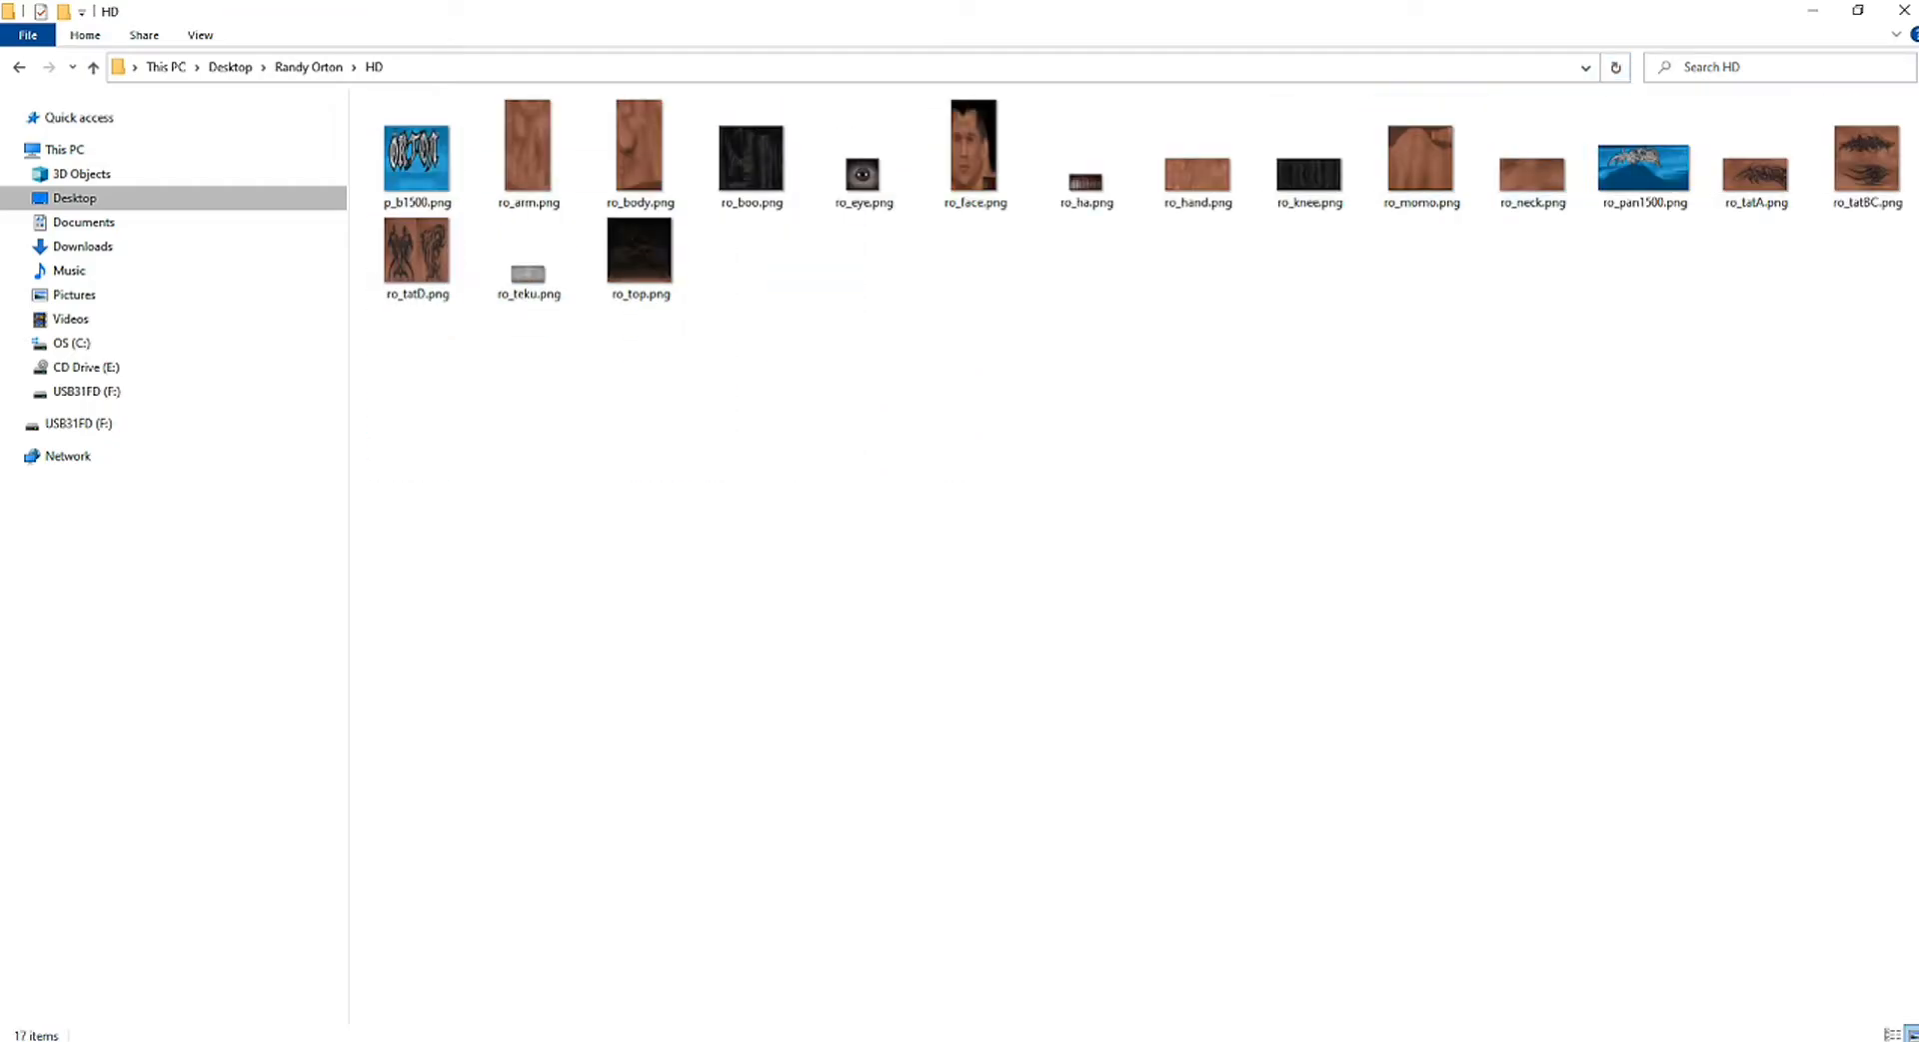
Step: Return to the written guide in Notepad and copy the imagecompressor.11zon.com link from it
key(alt+Tab)
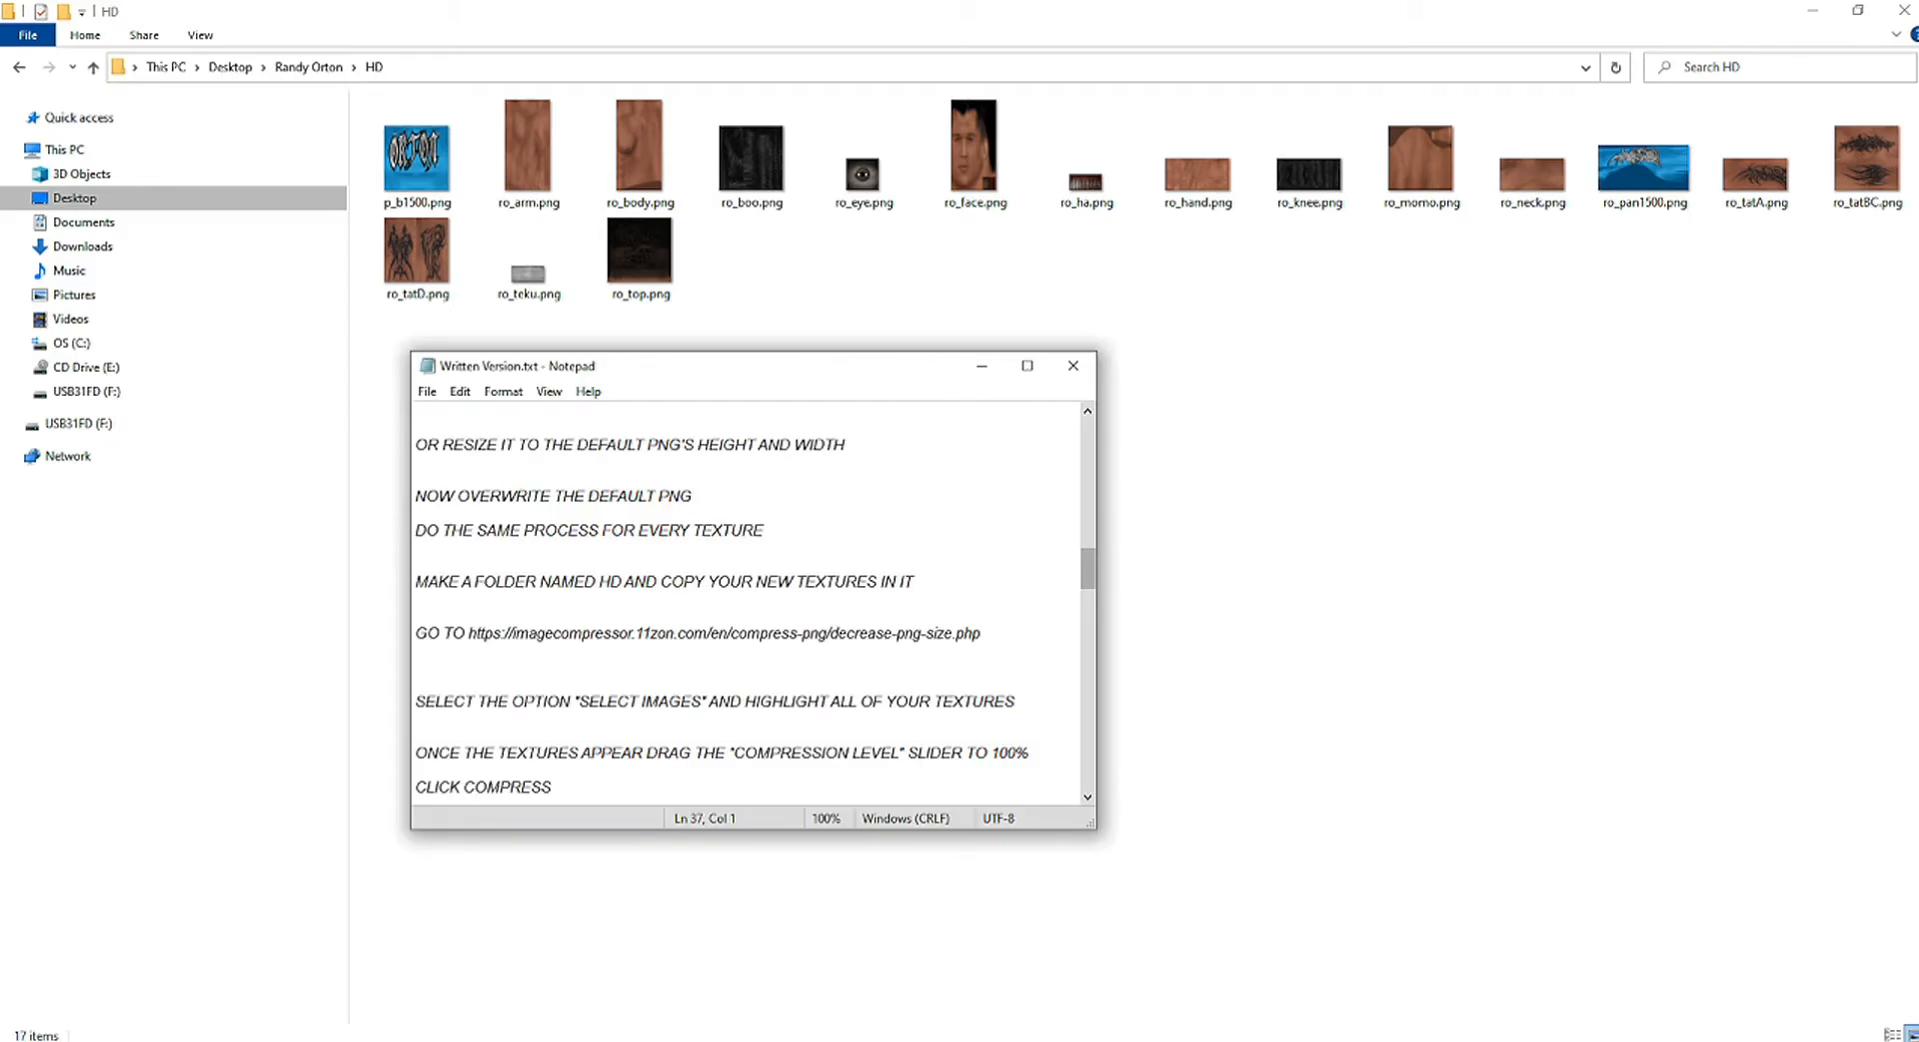
scroll(747, 605, down, 1)
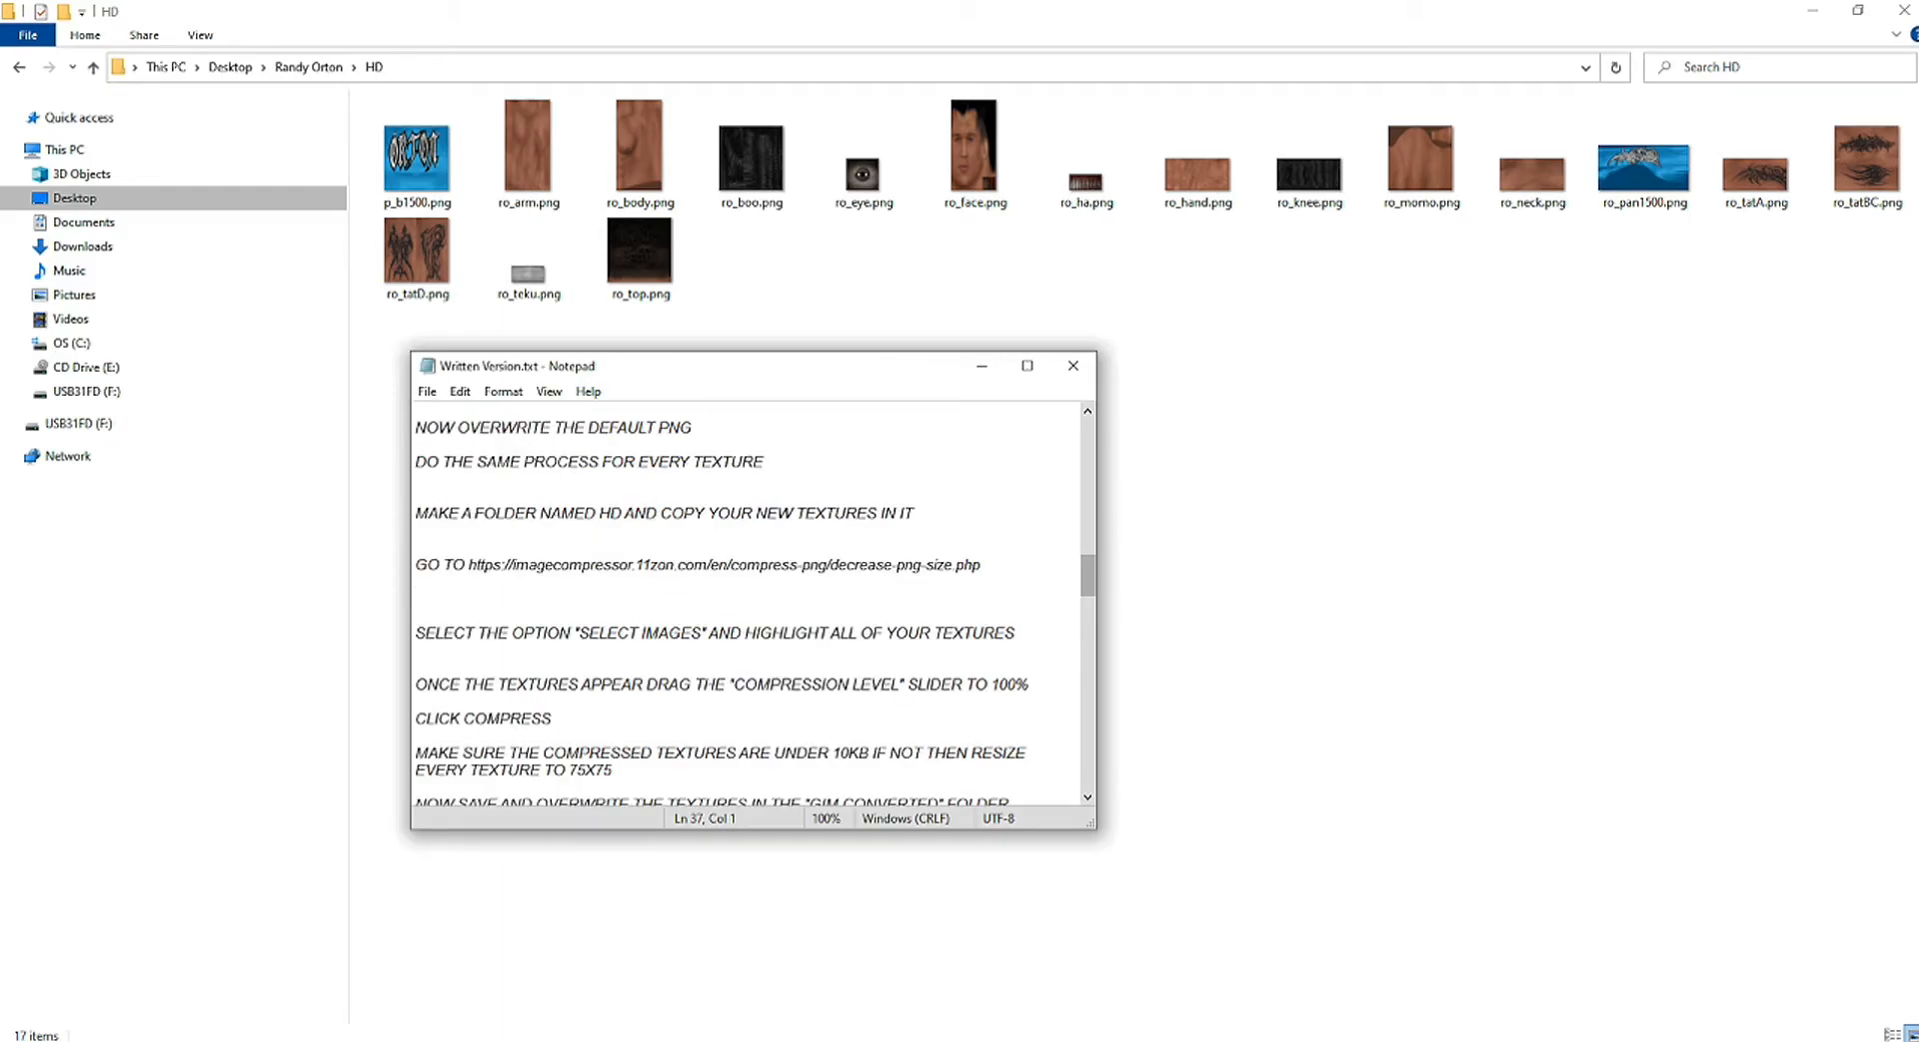
drag(469, 565, 983, 572)
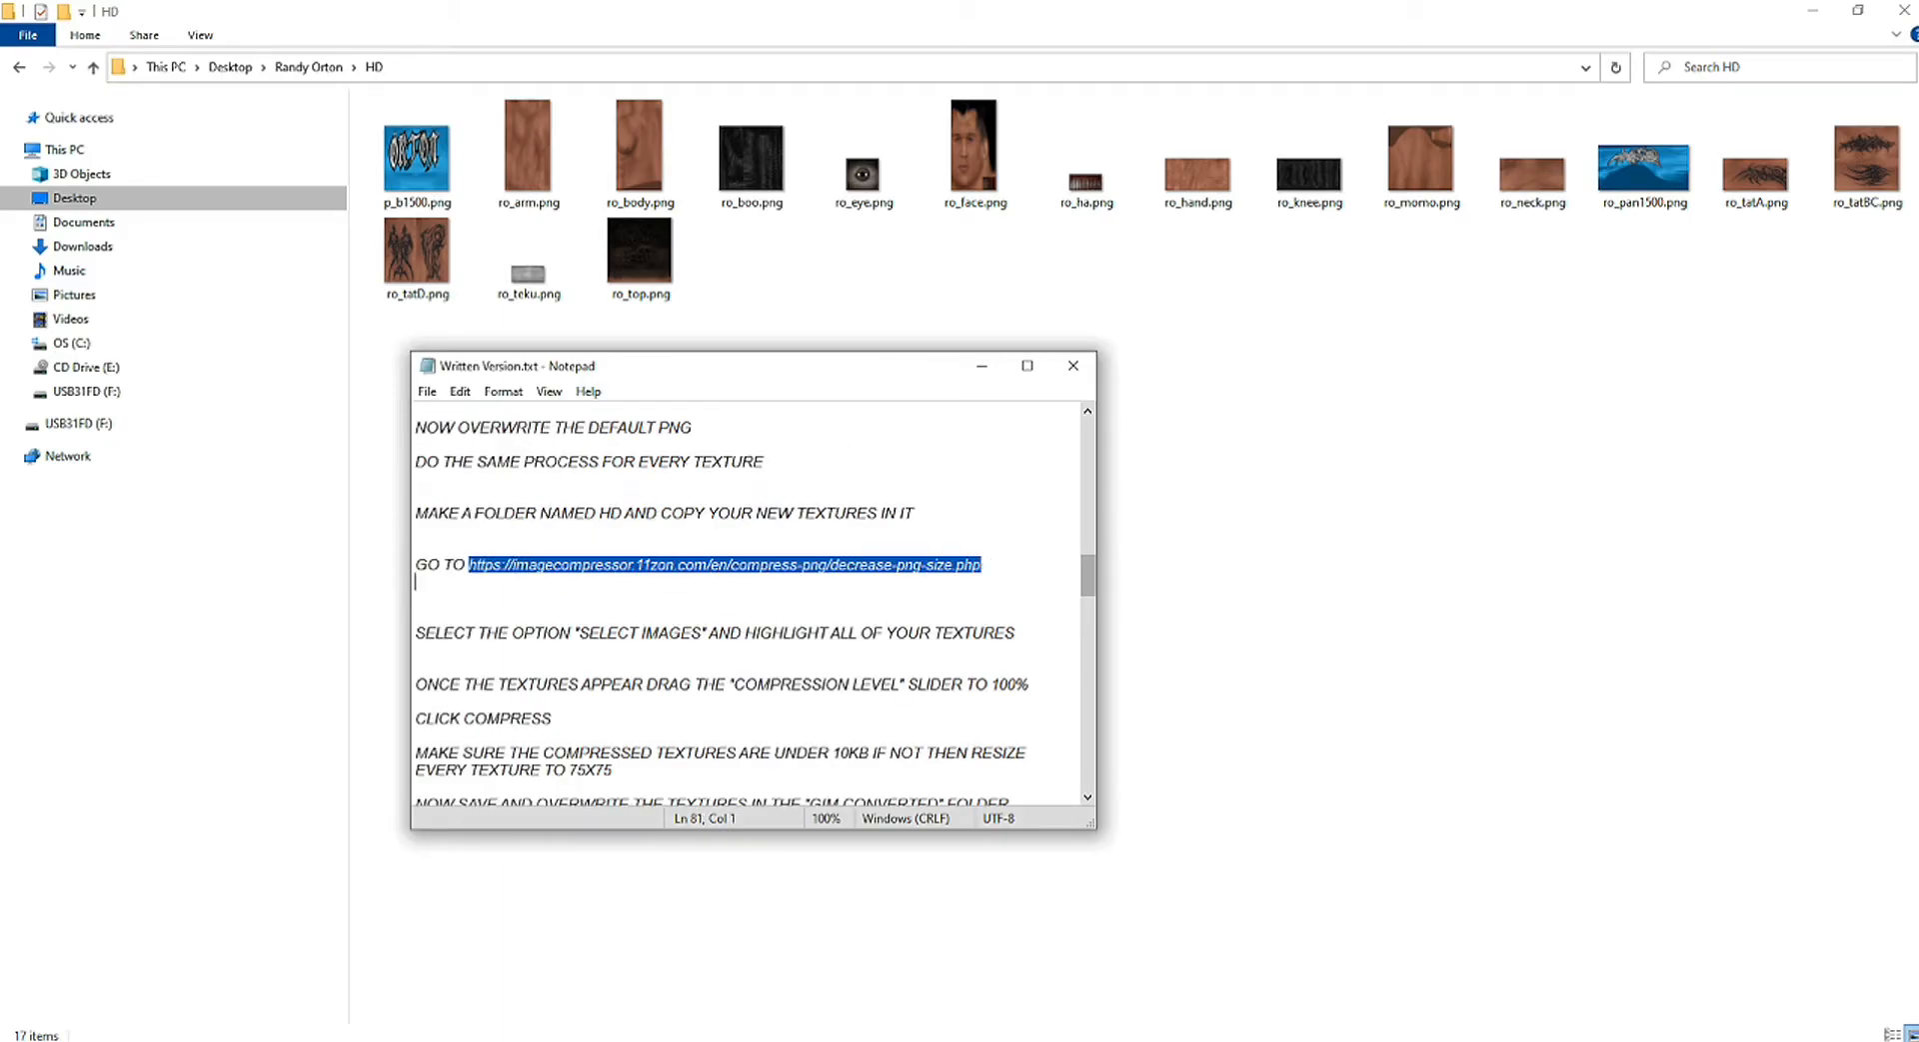
right_click(958, 566)
click(1006, 632)
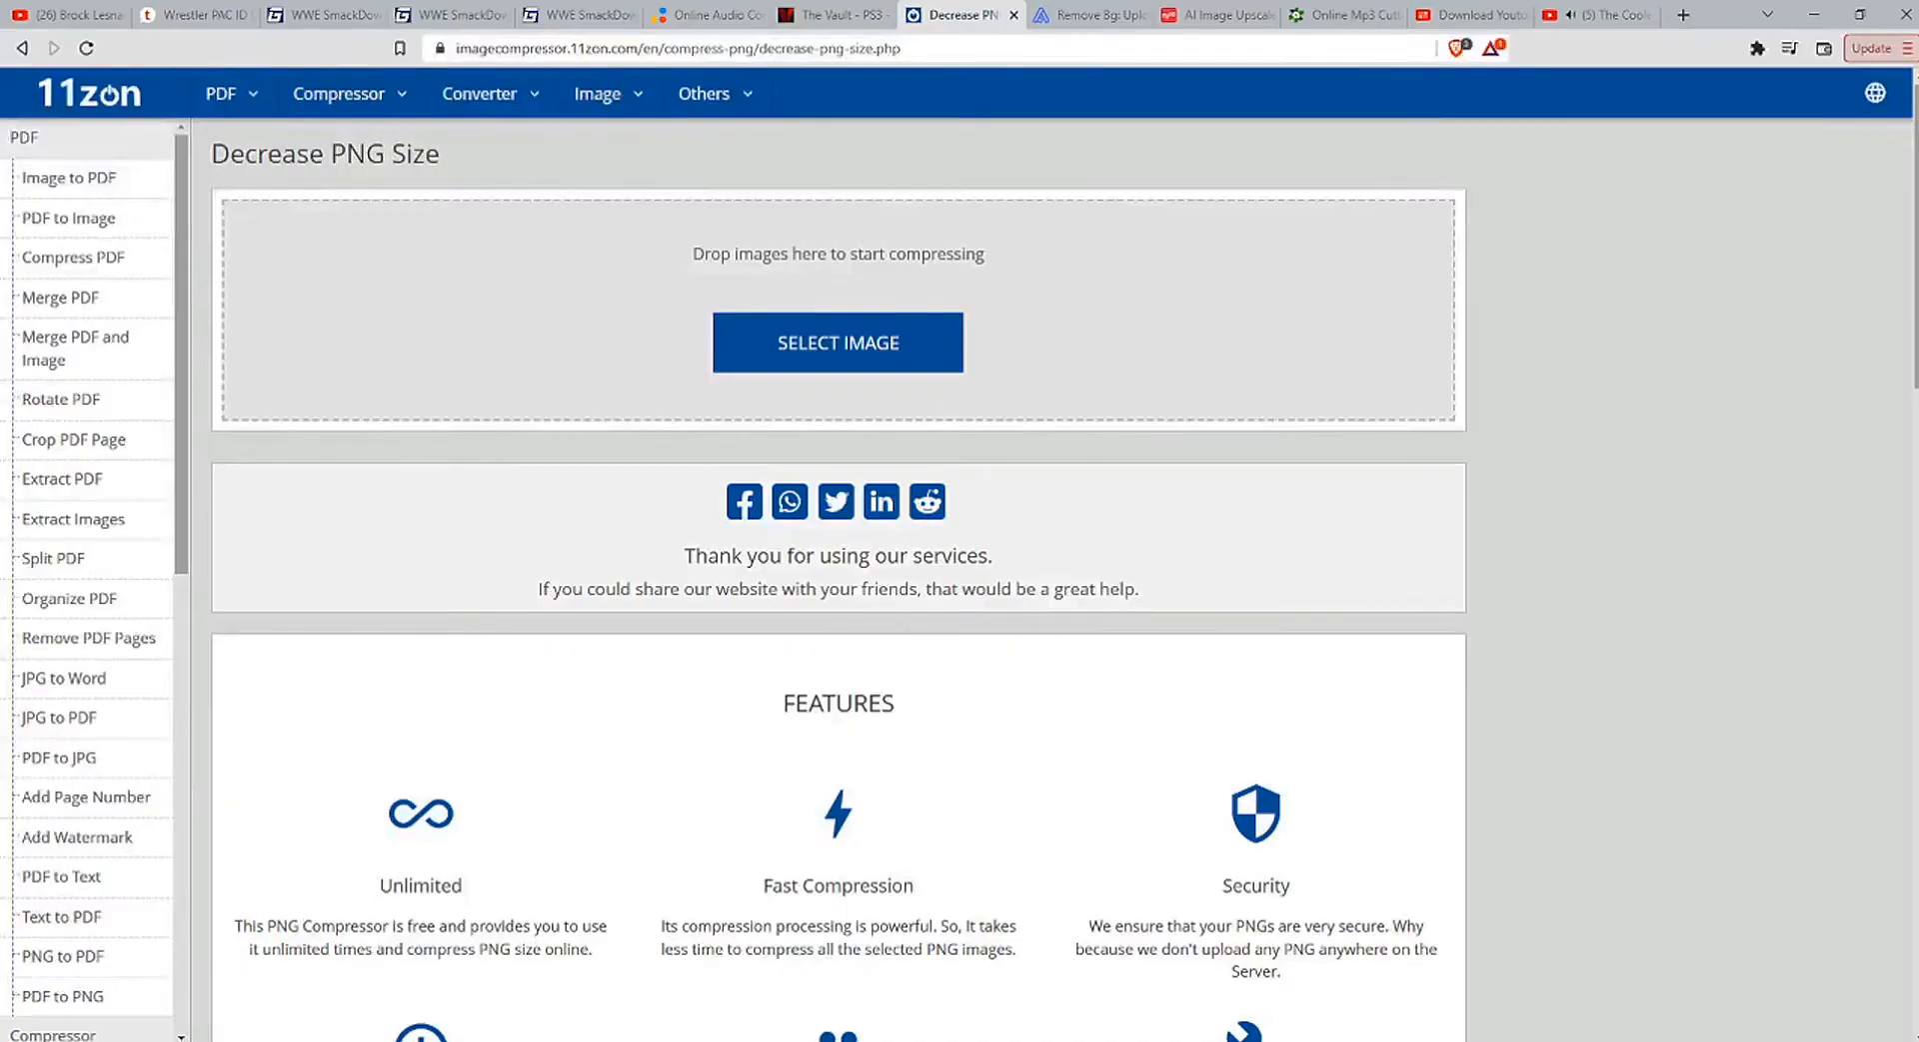
Step: In the browser, replace the page address with the copied link and load the Decrease PNG Size page
right_click(683, 48)
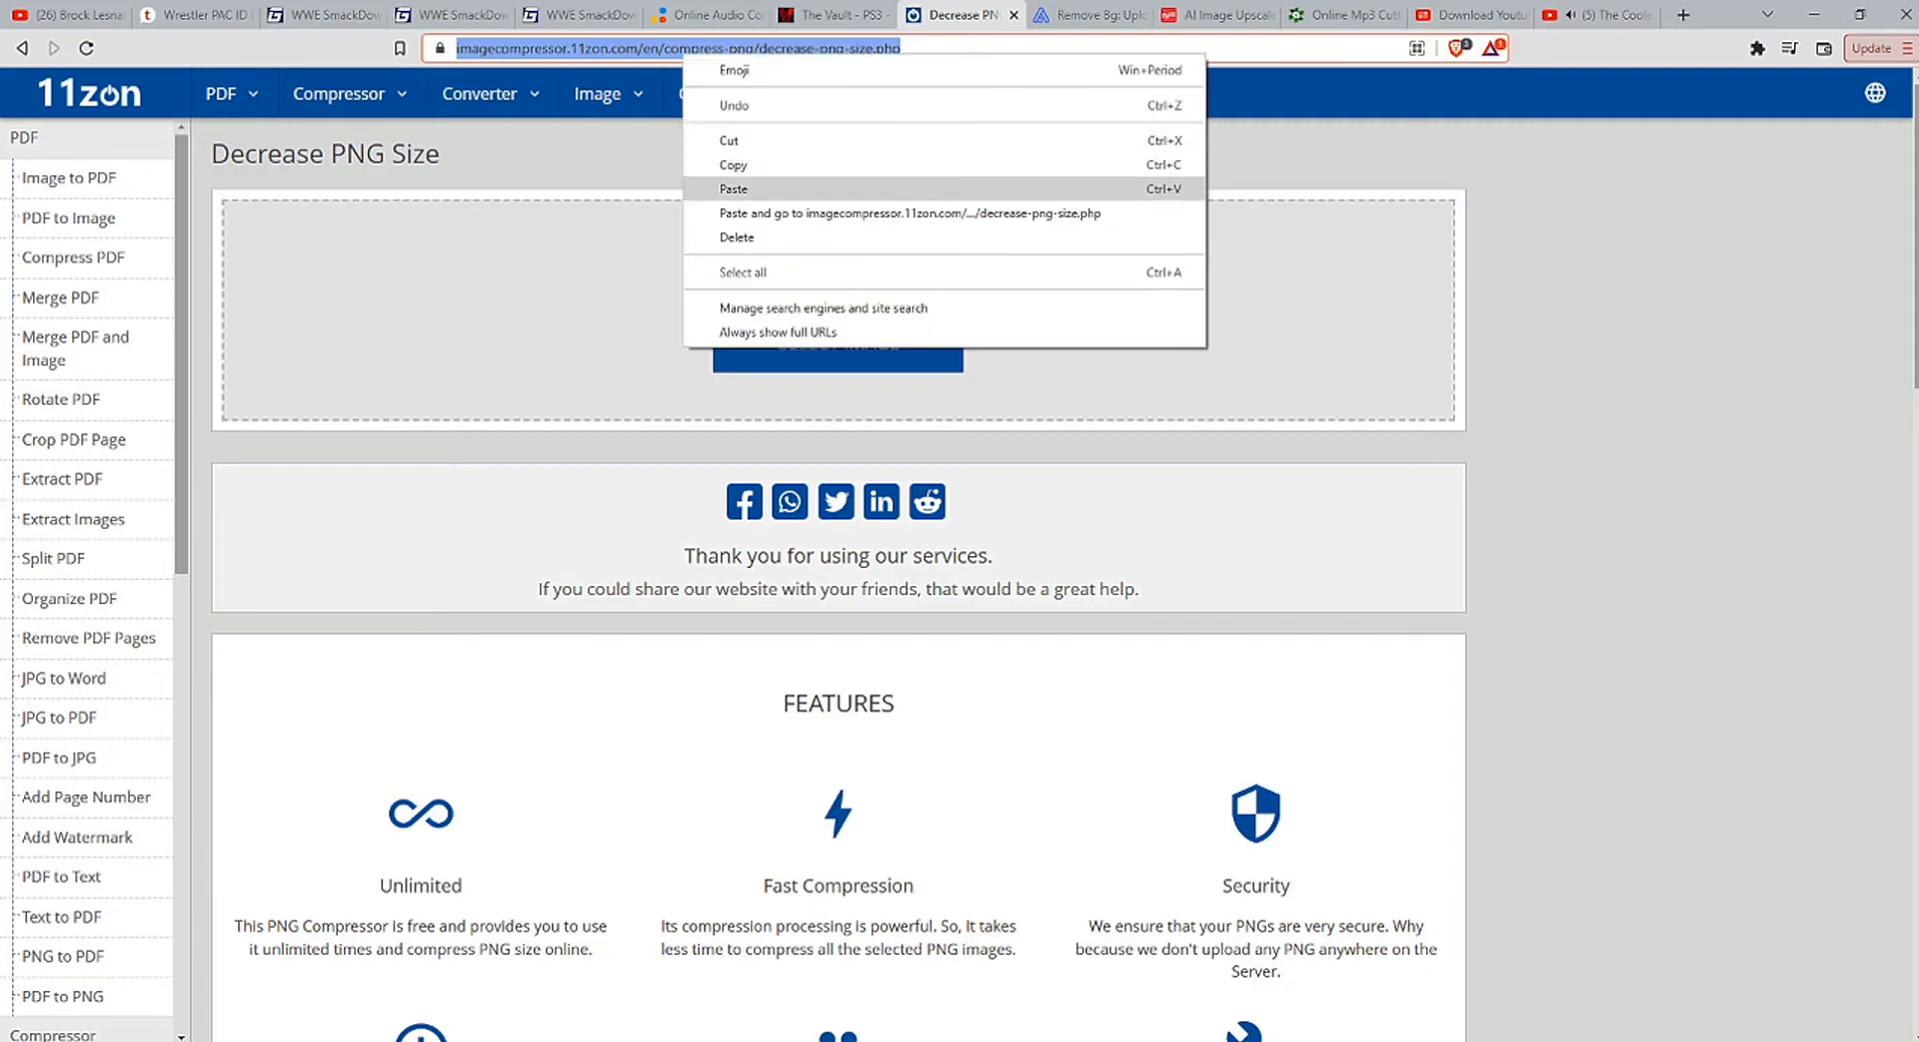
click(736, 237)
right_click(715, 50)
click(760, 190)
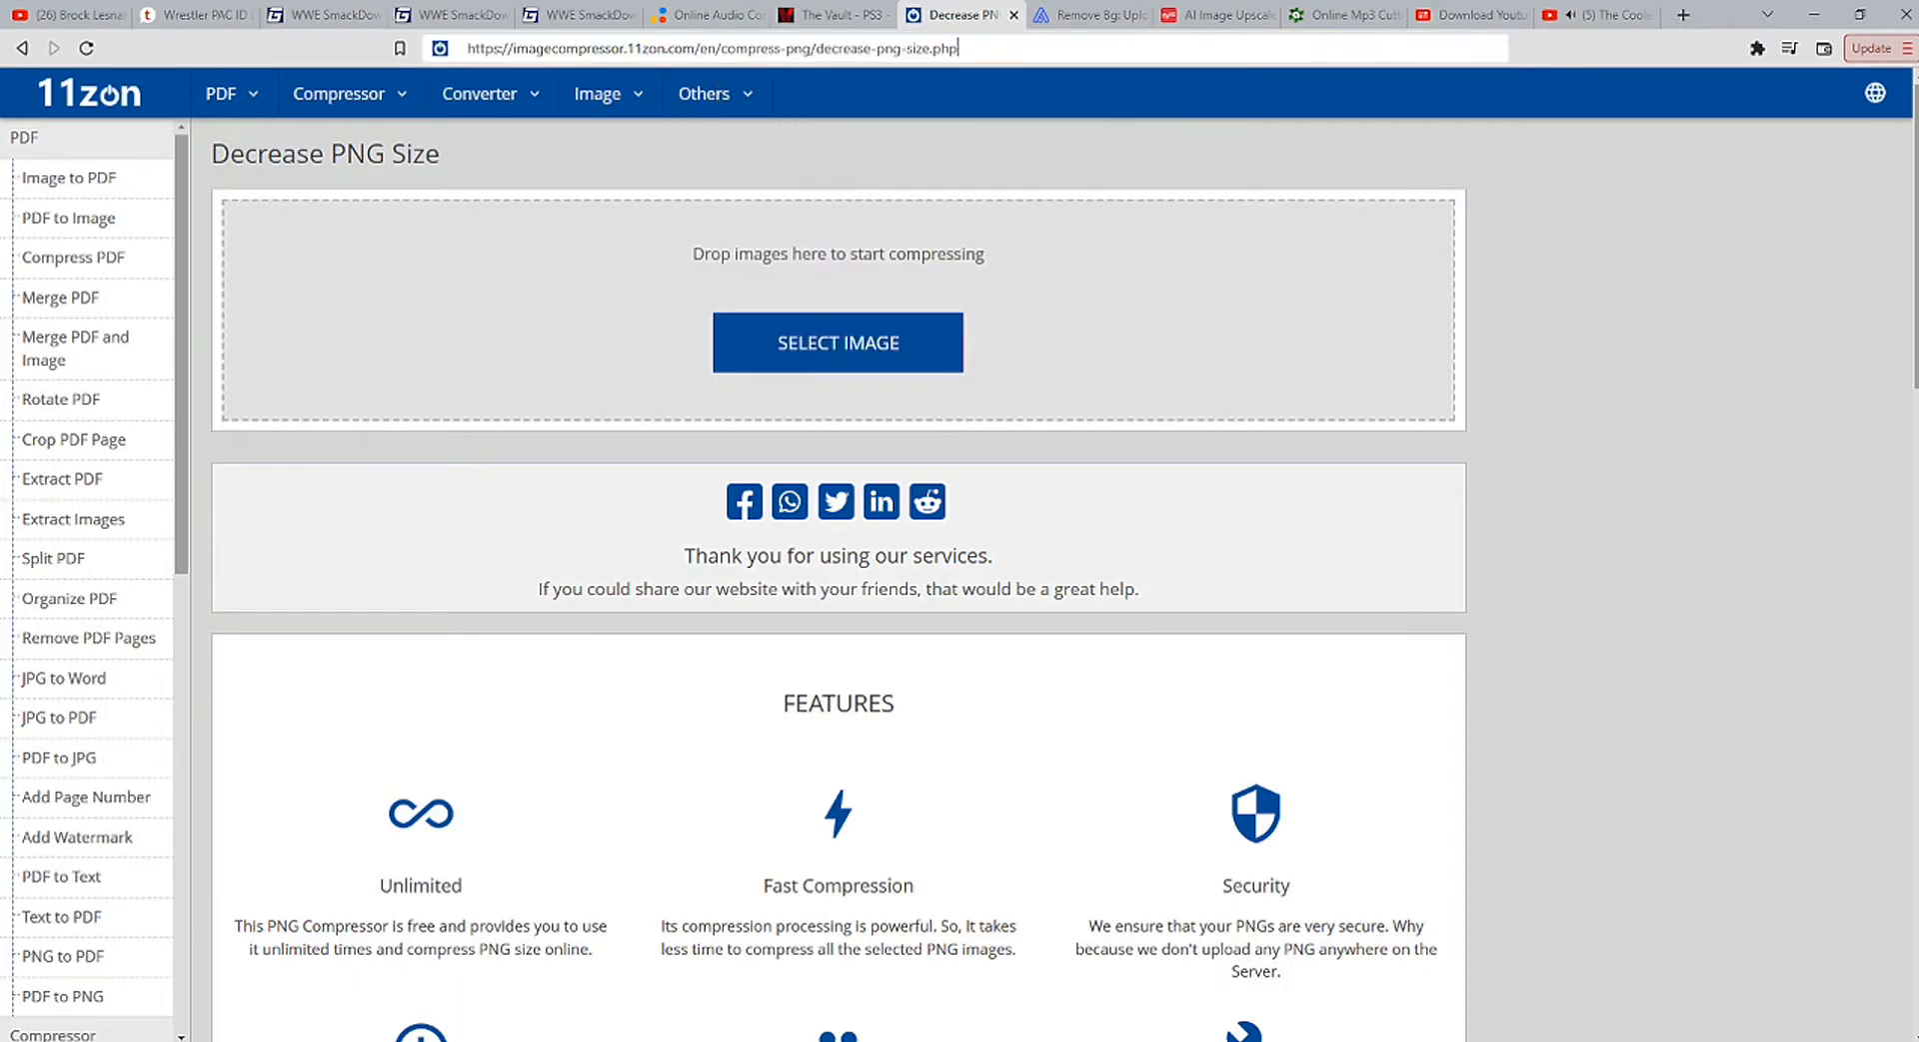
key(Return)
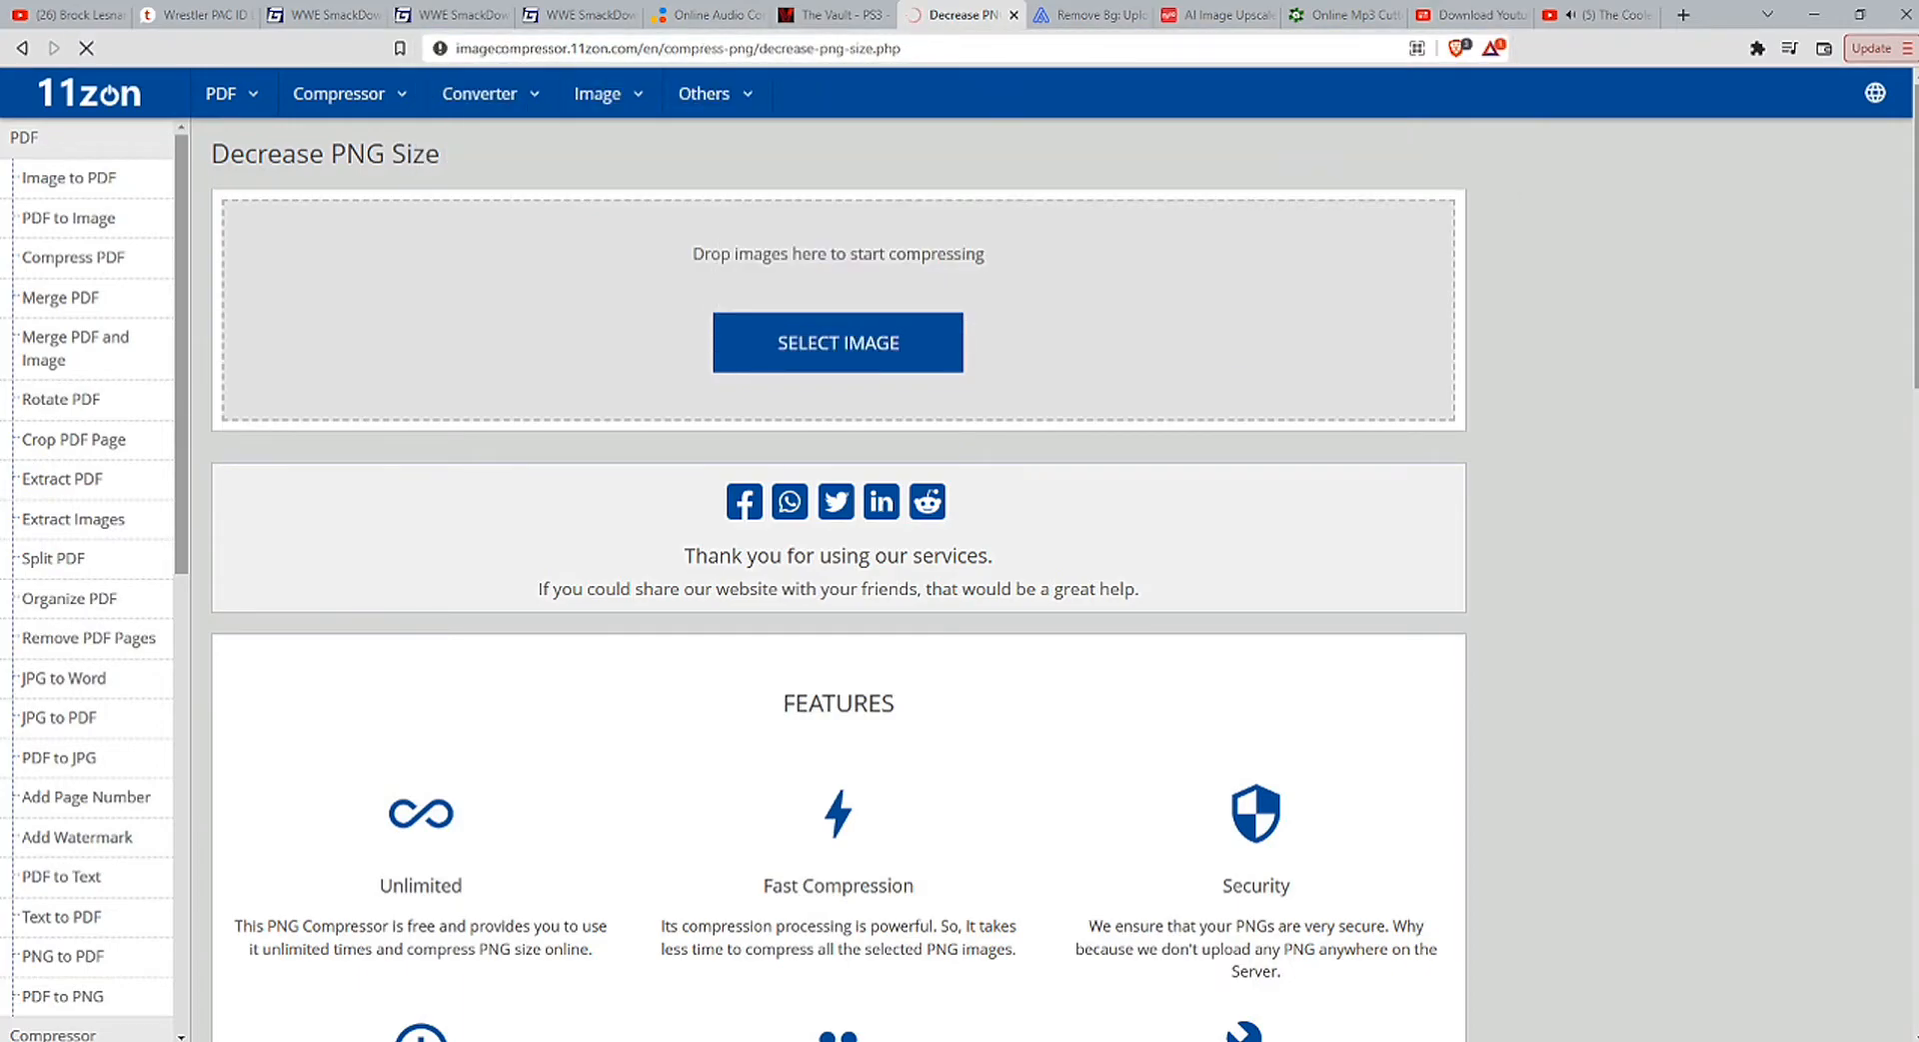
Step: Start selecting images for compression and browse to the Randy Orton folder's GIM Converted subfolder on the Desktop
click(830, 358)
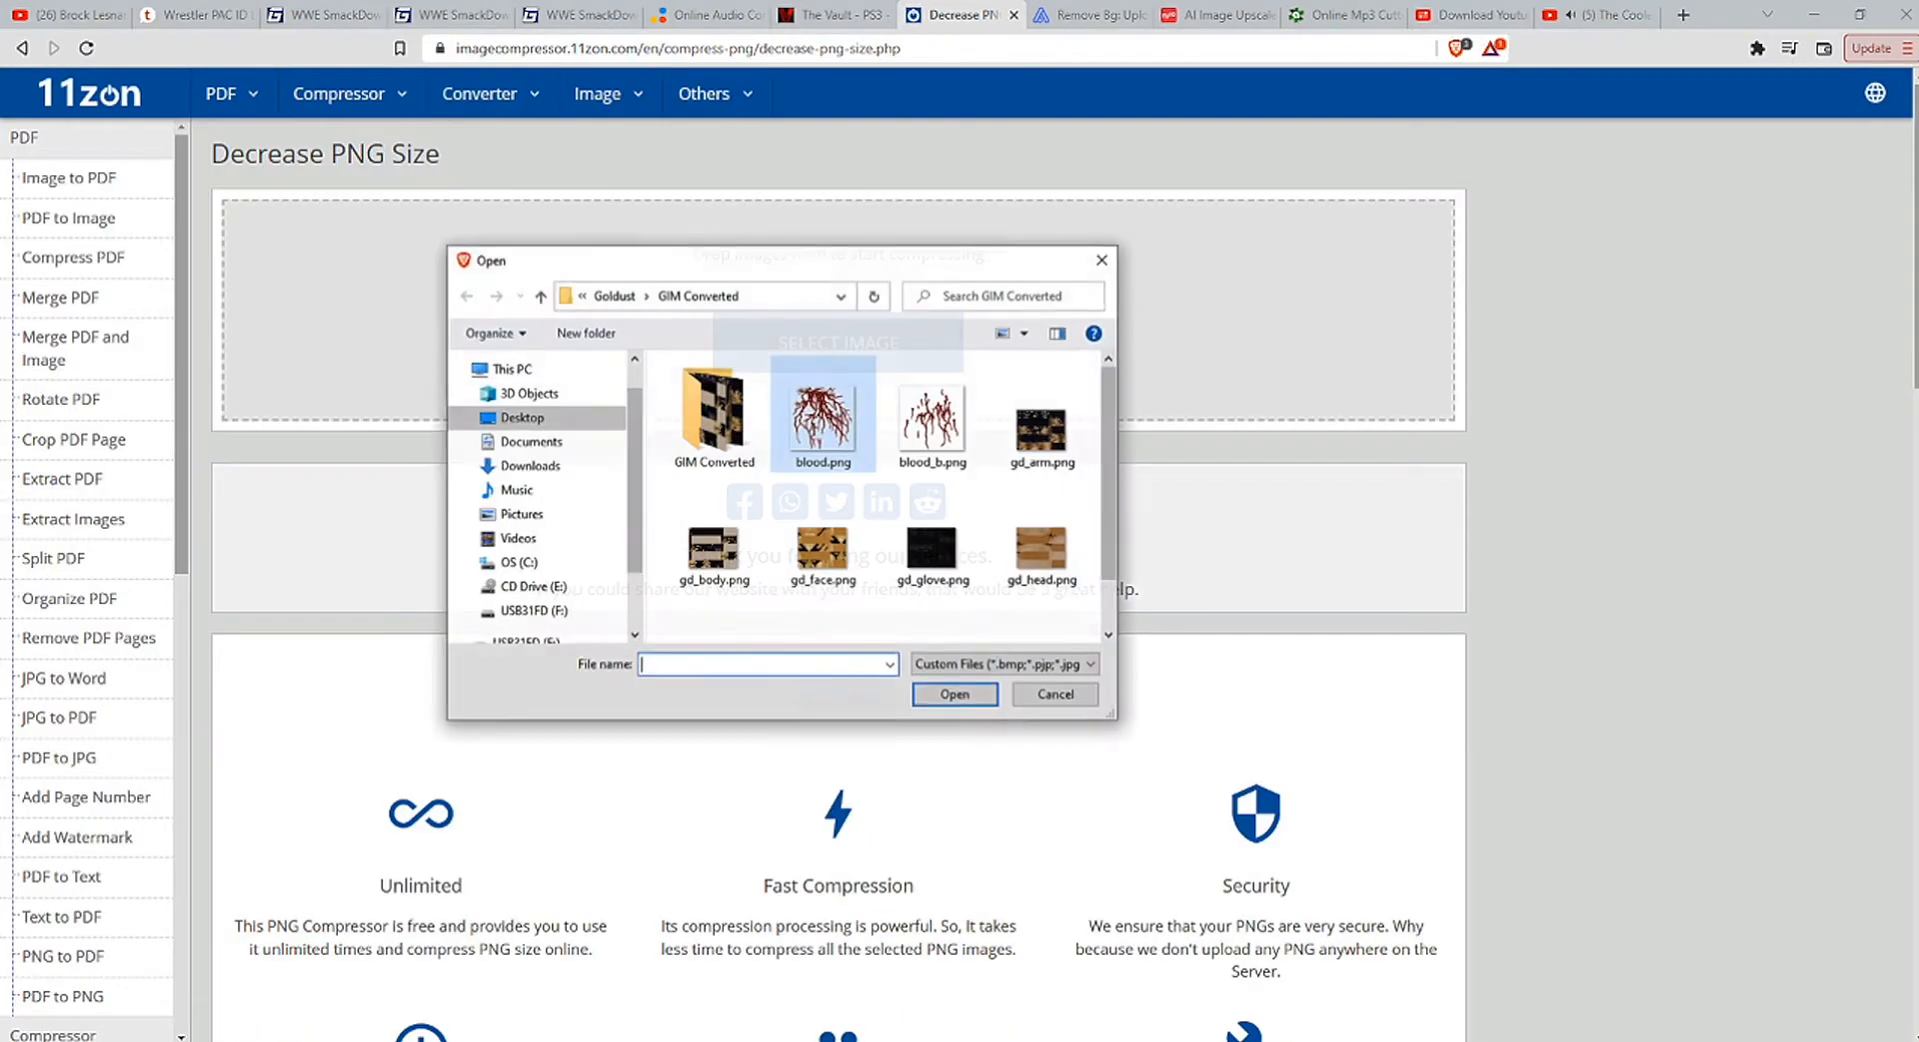
click(521, 417)
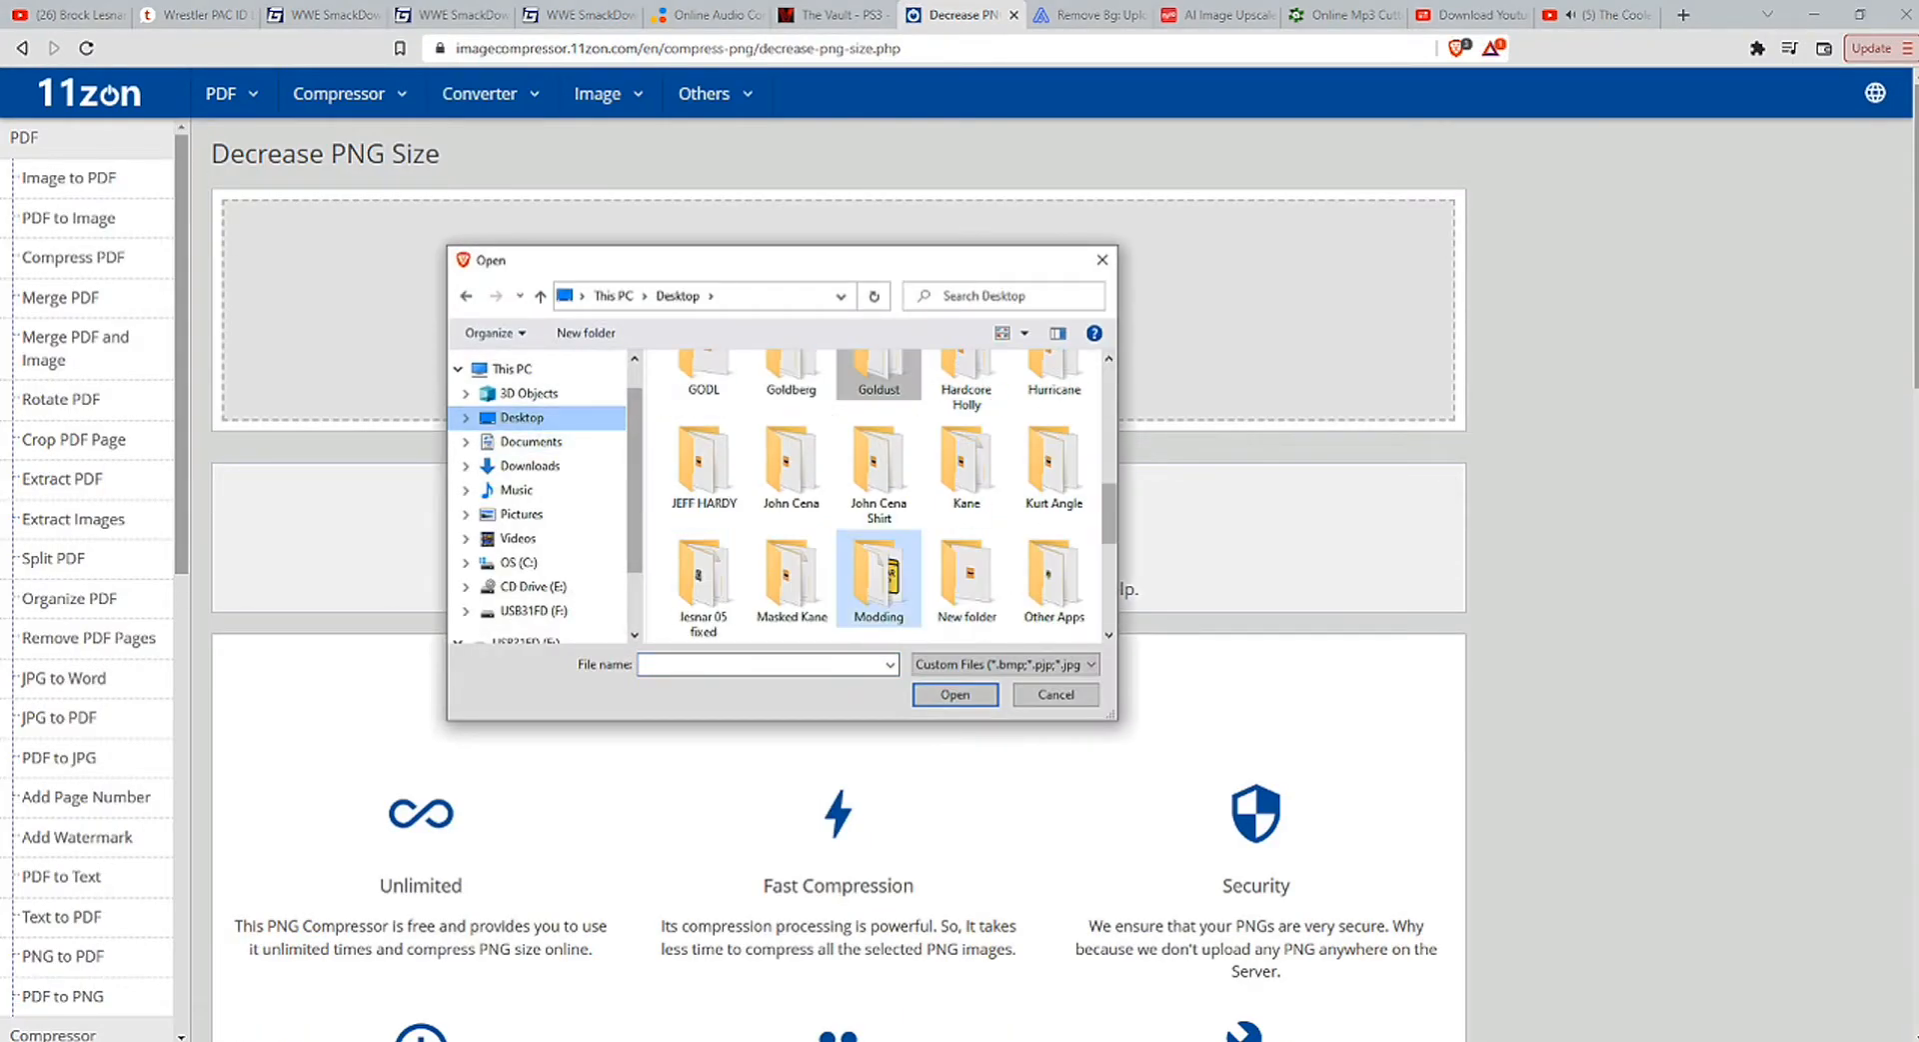
scroll(878, 575, down, 2)
double_click(879, 570)
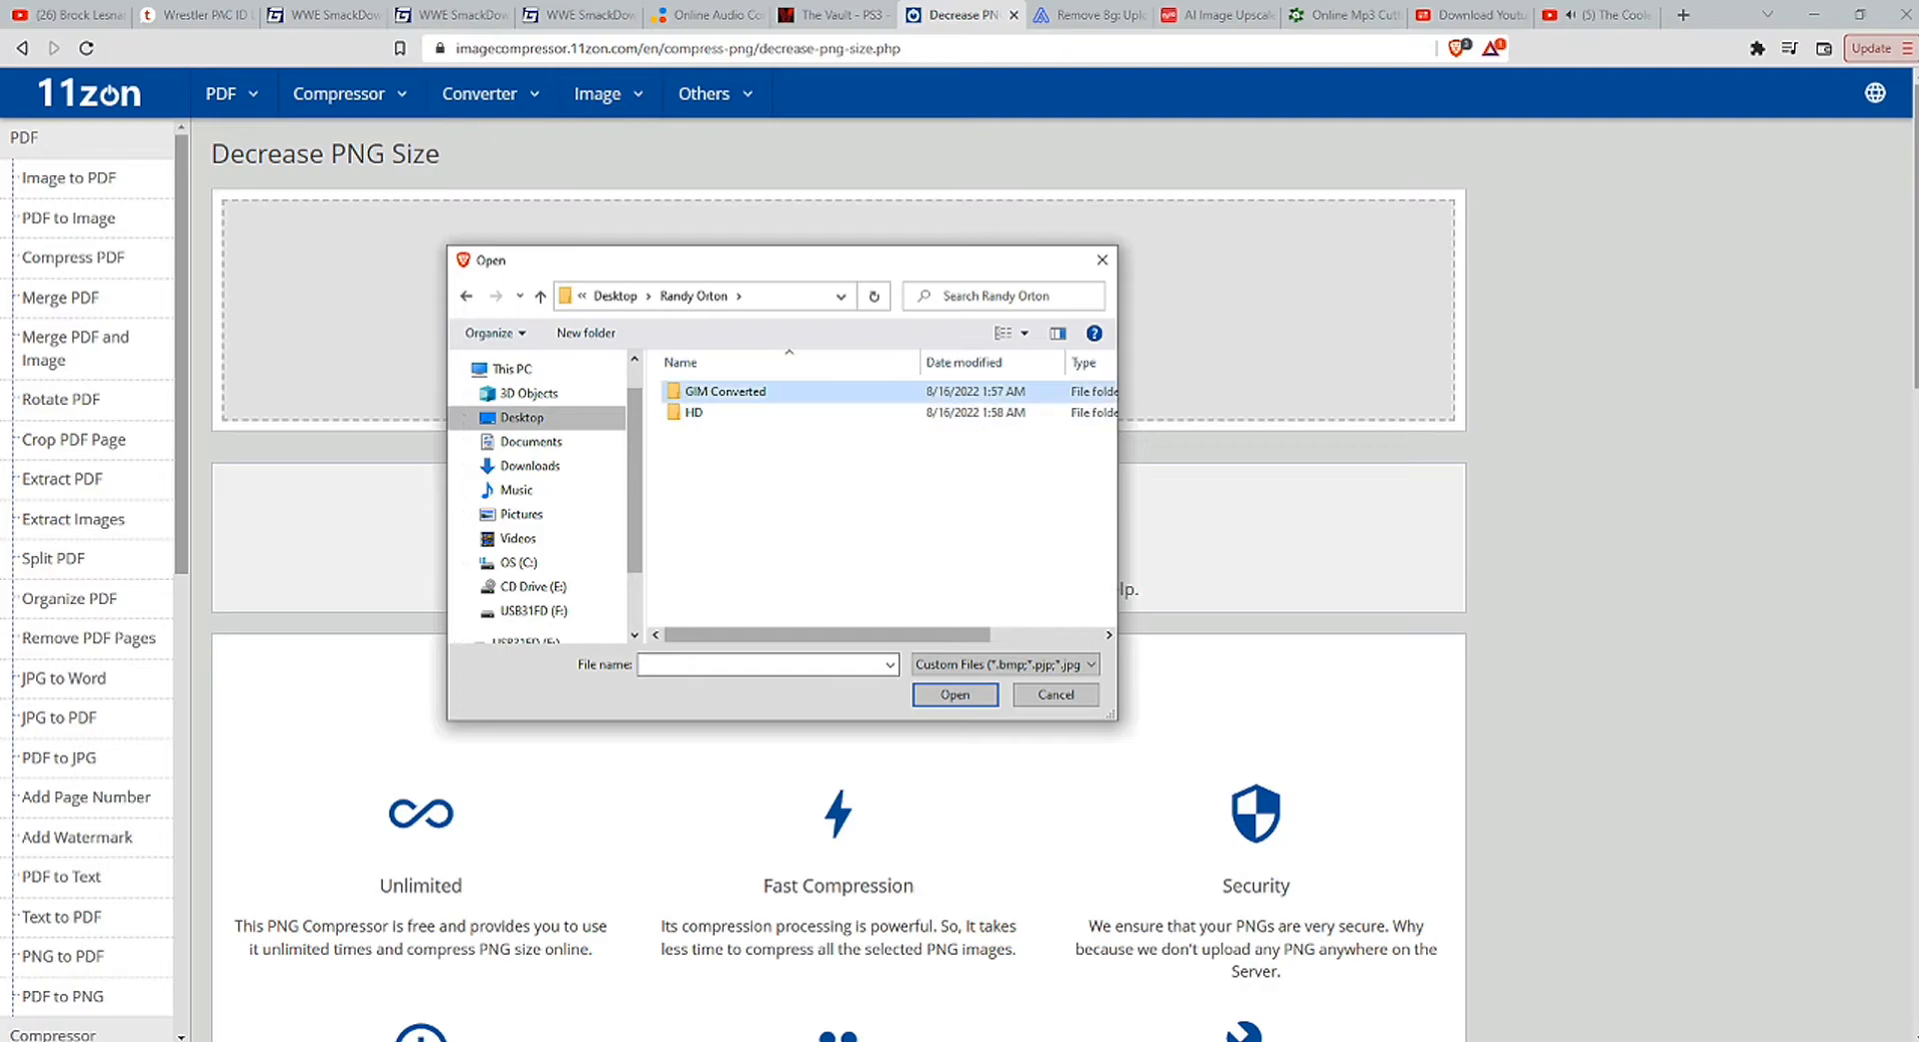
double_click(725, 391)
click(615, 296)
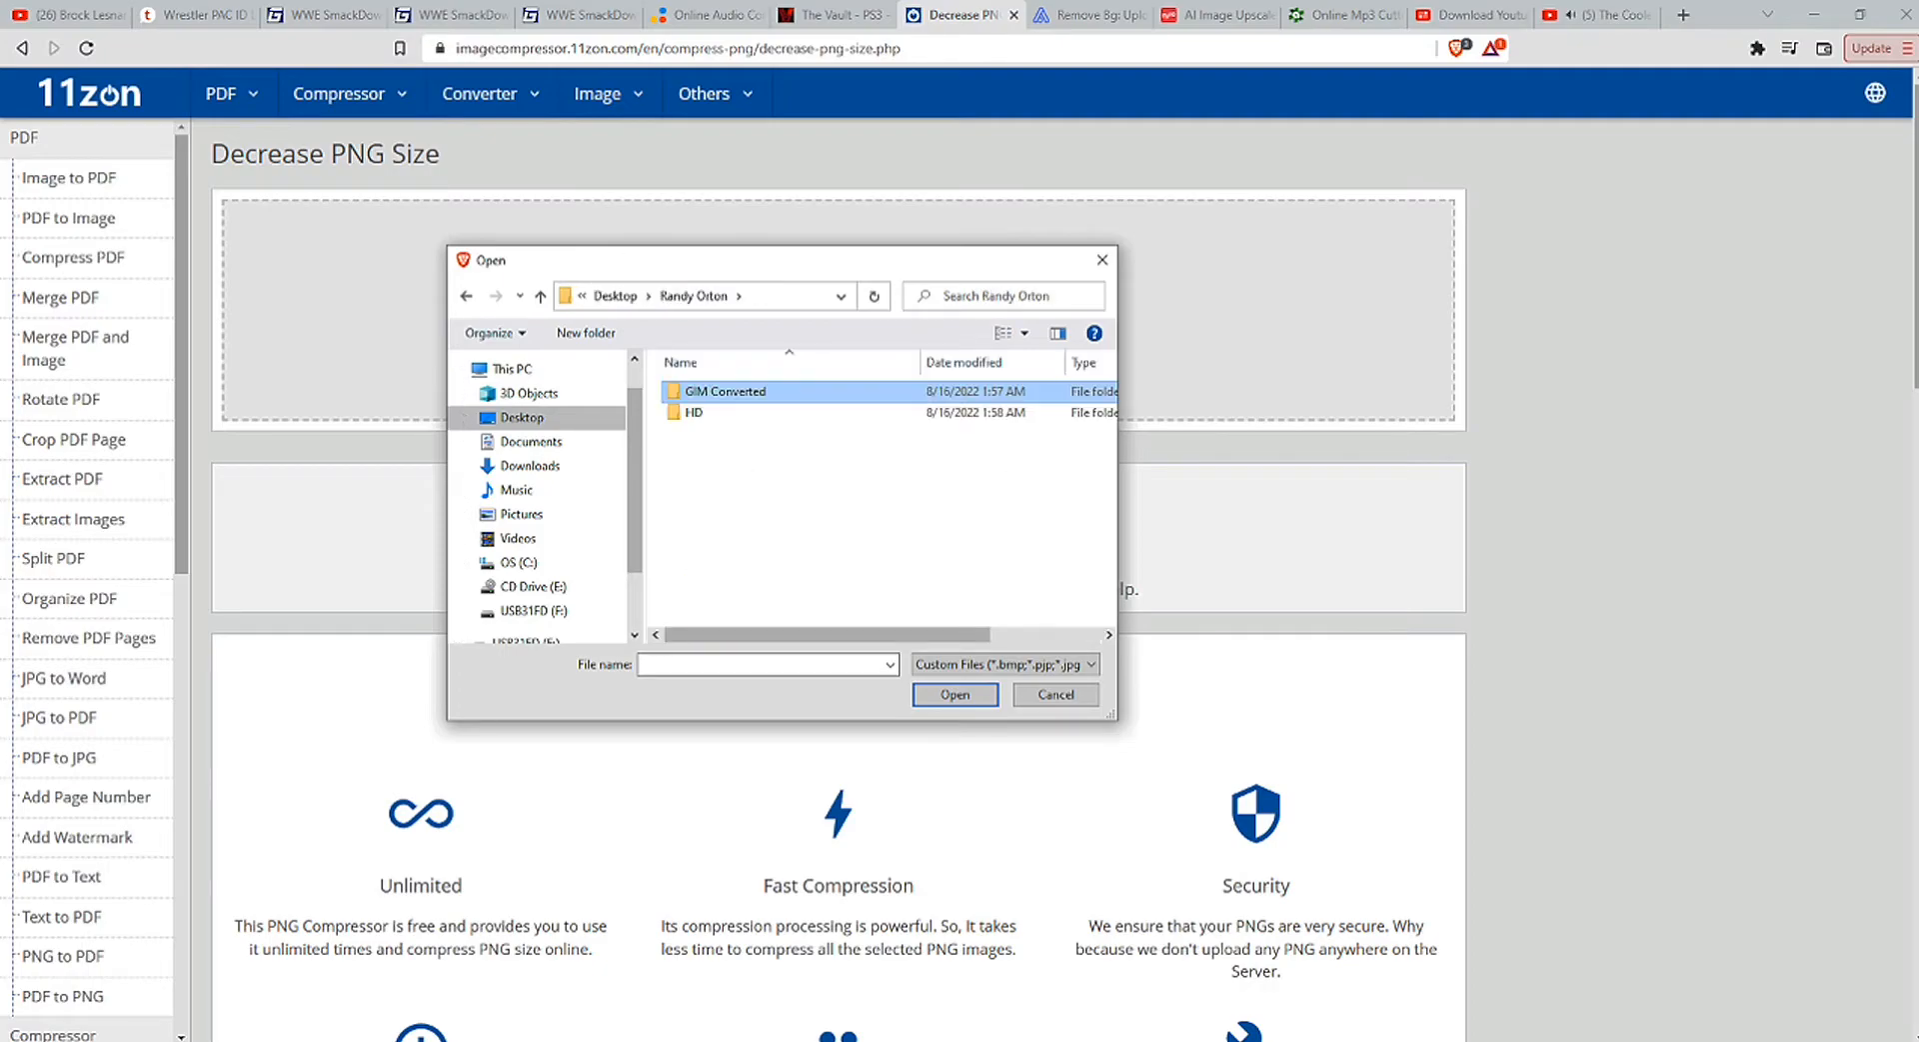
key(Return)
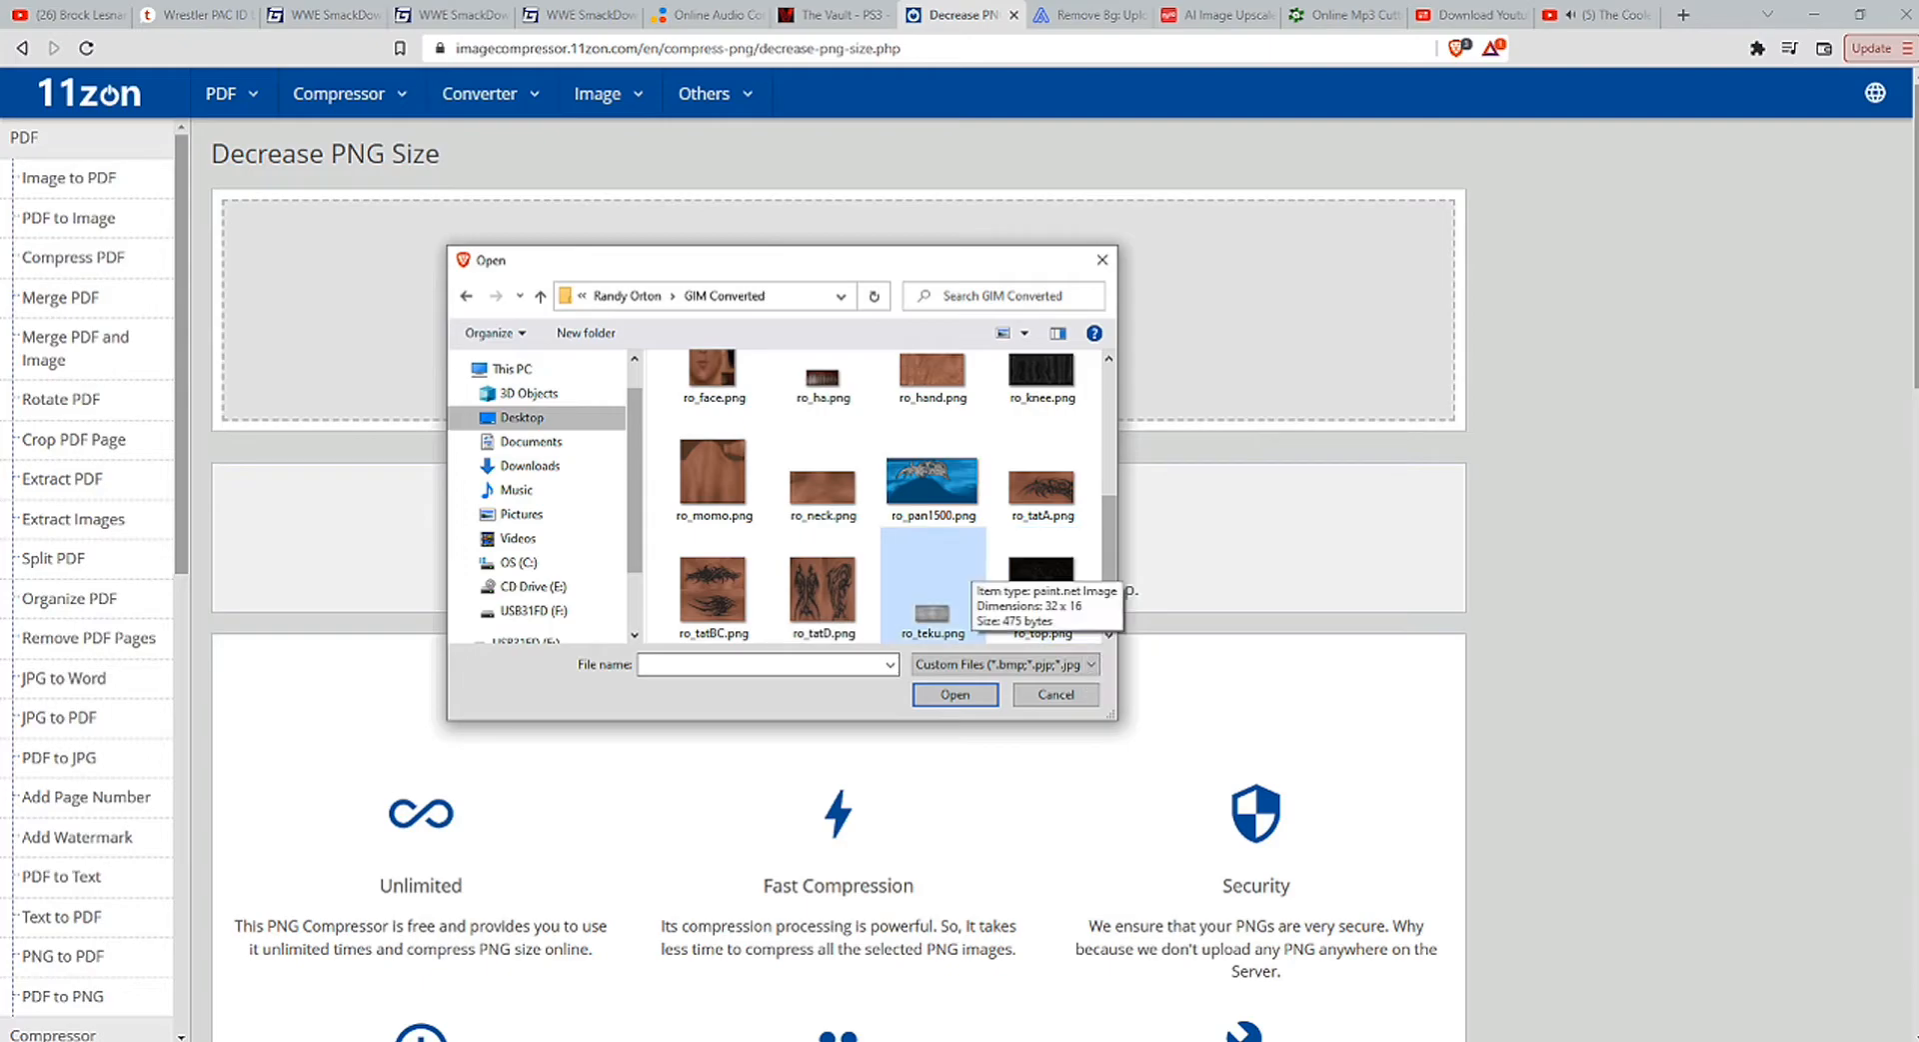
Step: Load all the PNGs from GIM Converted into the compressor except bandage.png, blood.png and blood_b.png
key(ctrl+a)
scroll(880, 500, up, 5)
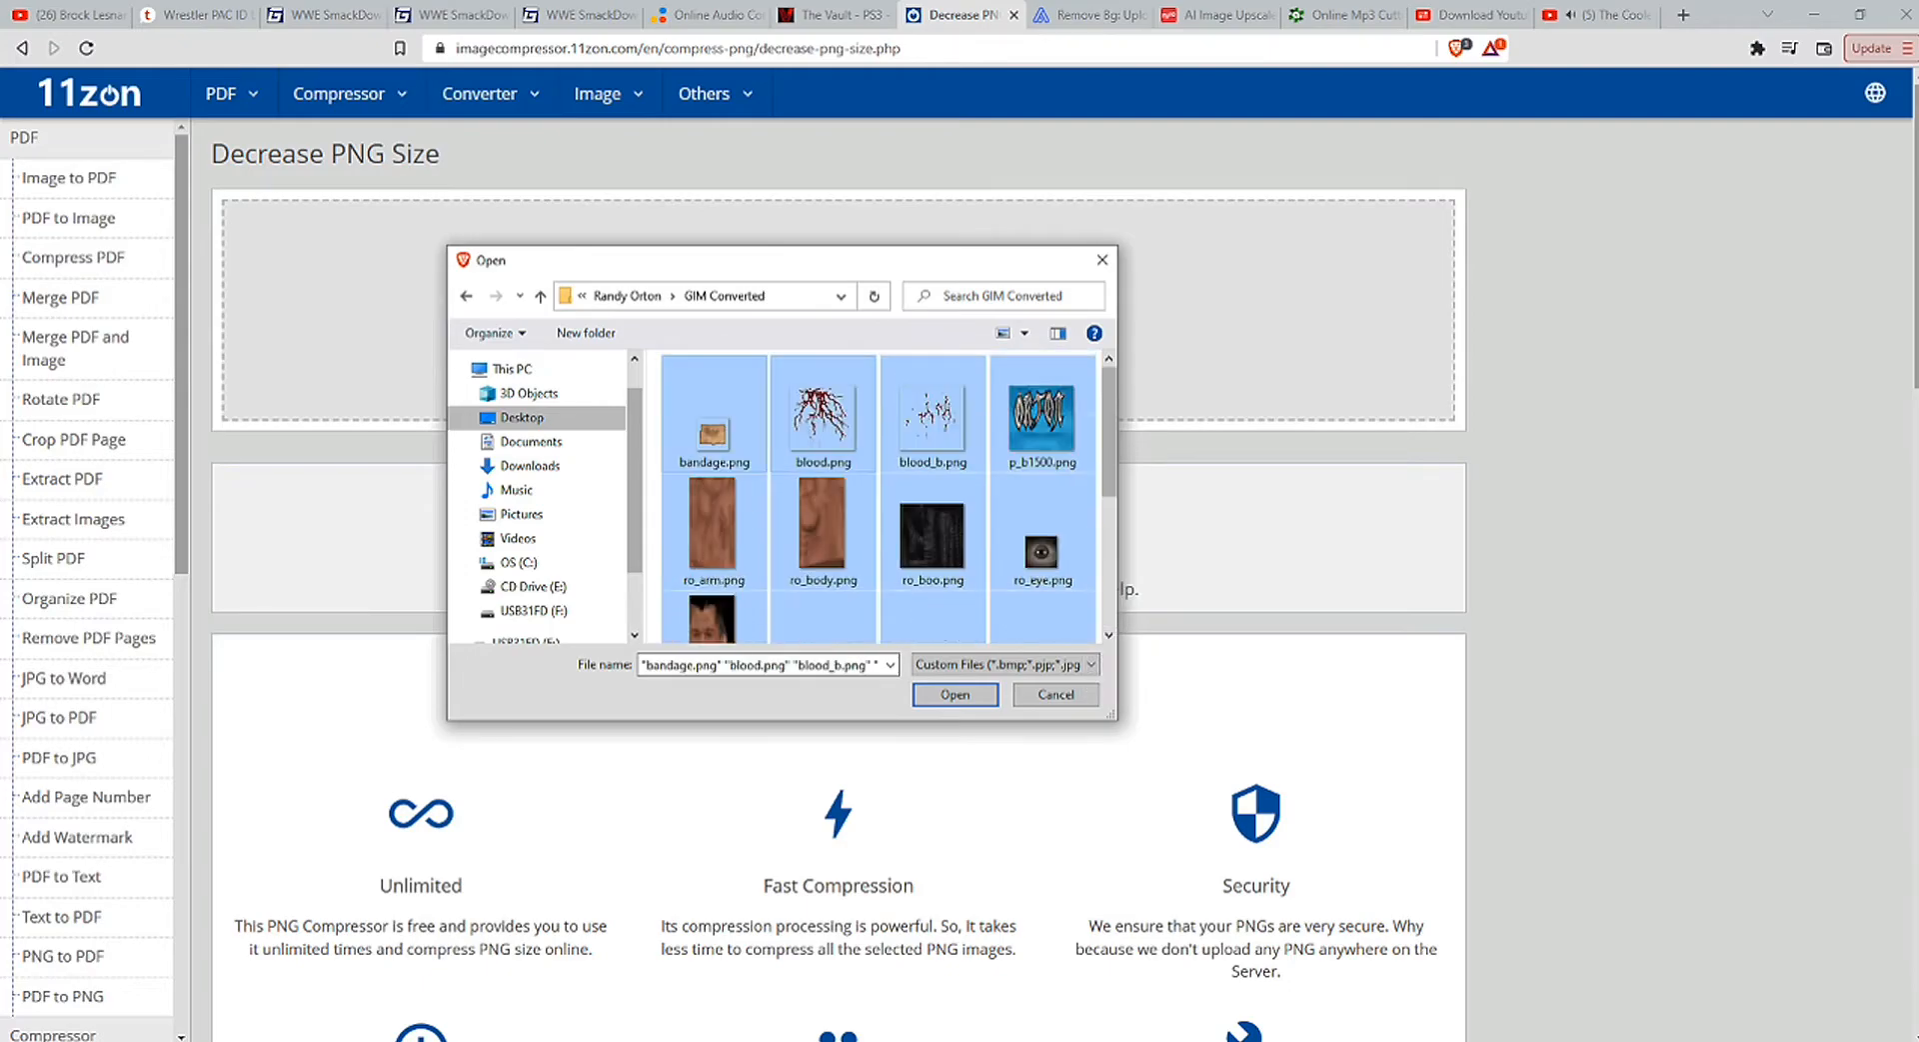
ctrl+click(713, 432)
ctrl+click(823, 420)
ctrl+click(931, 420)
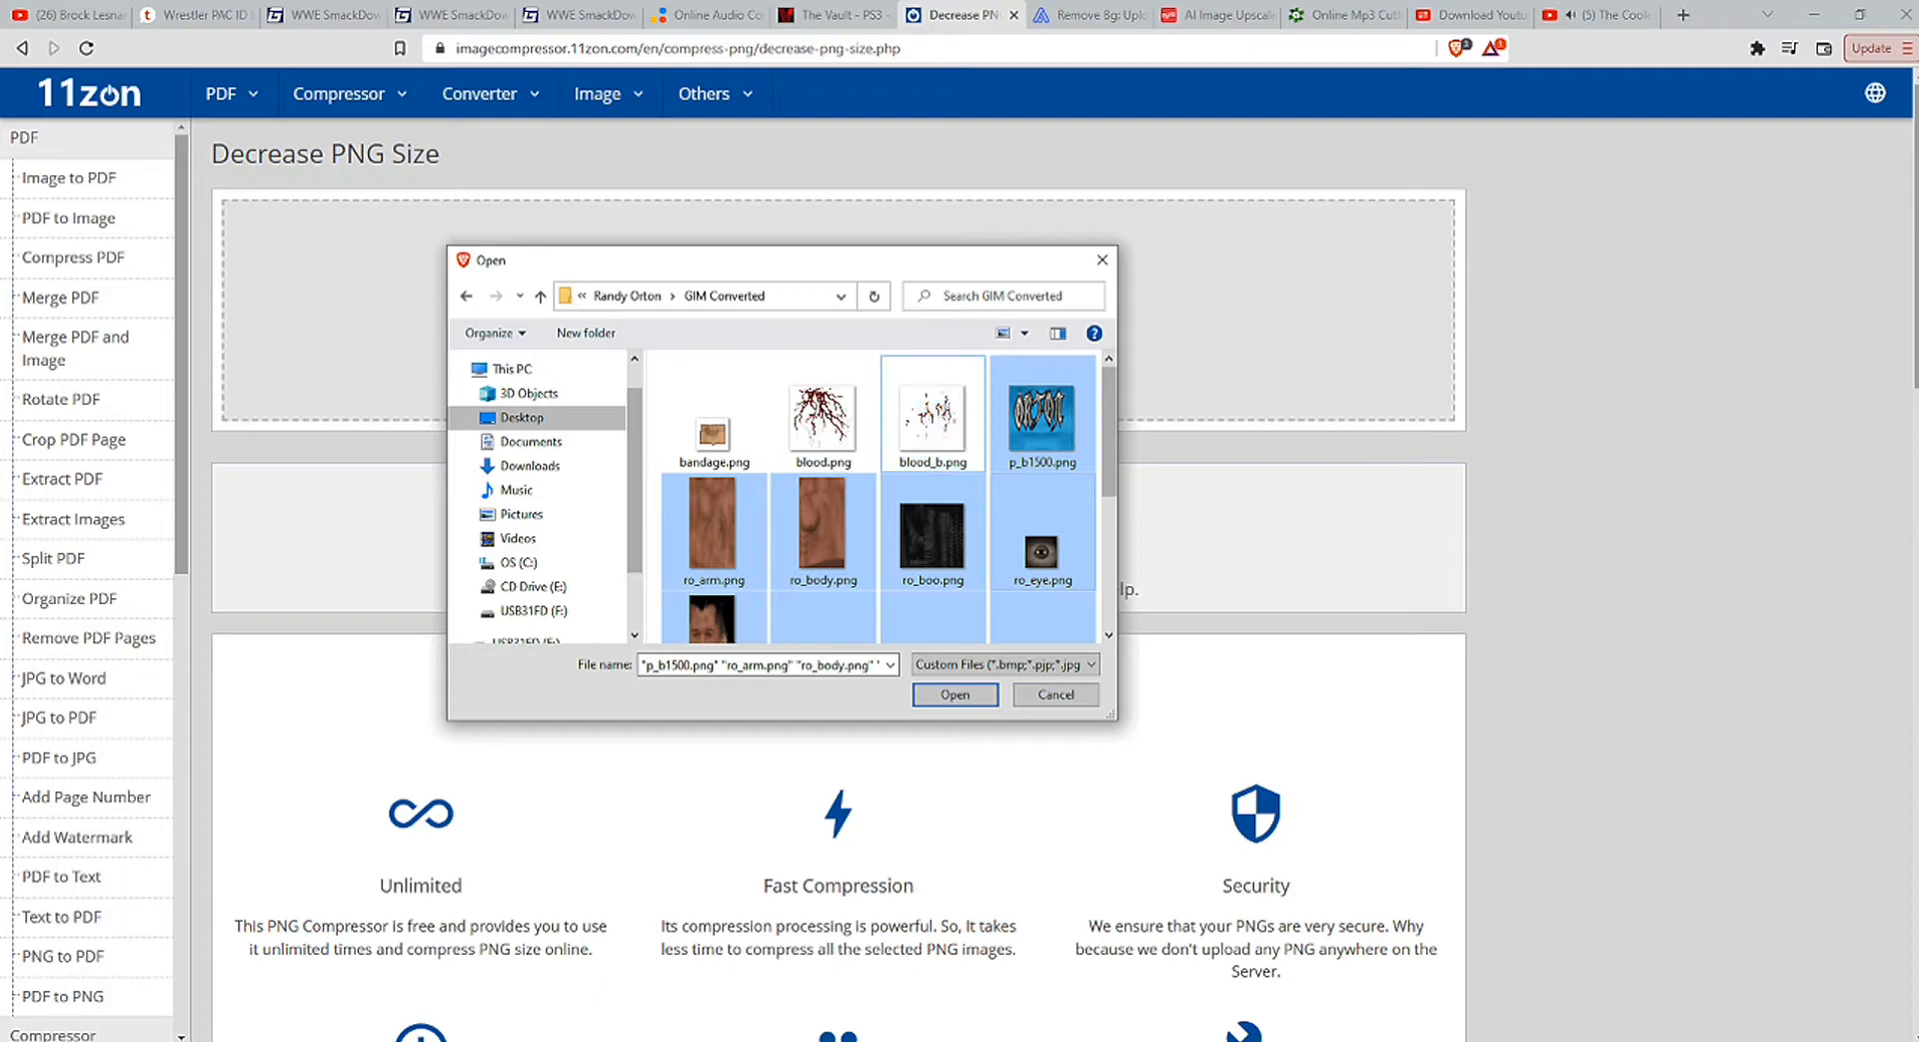
key(Return)
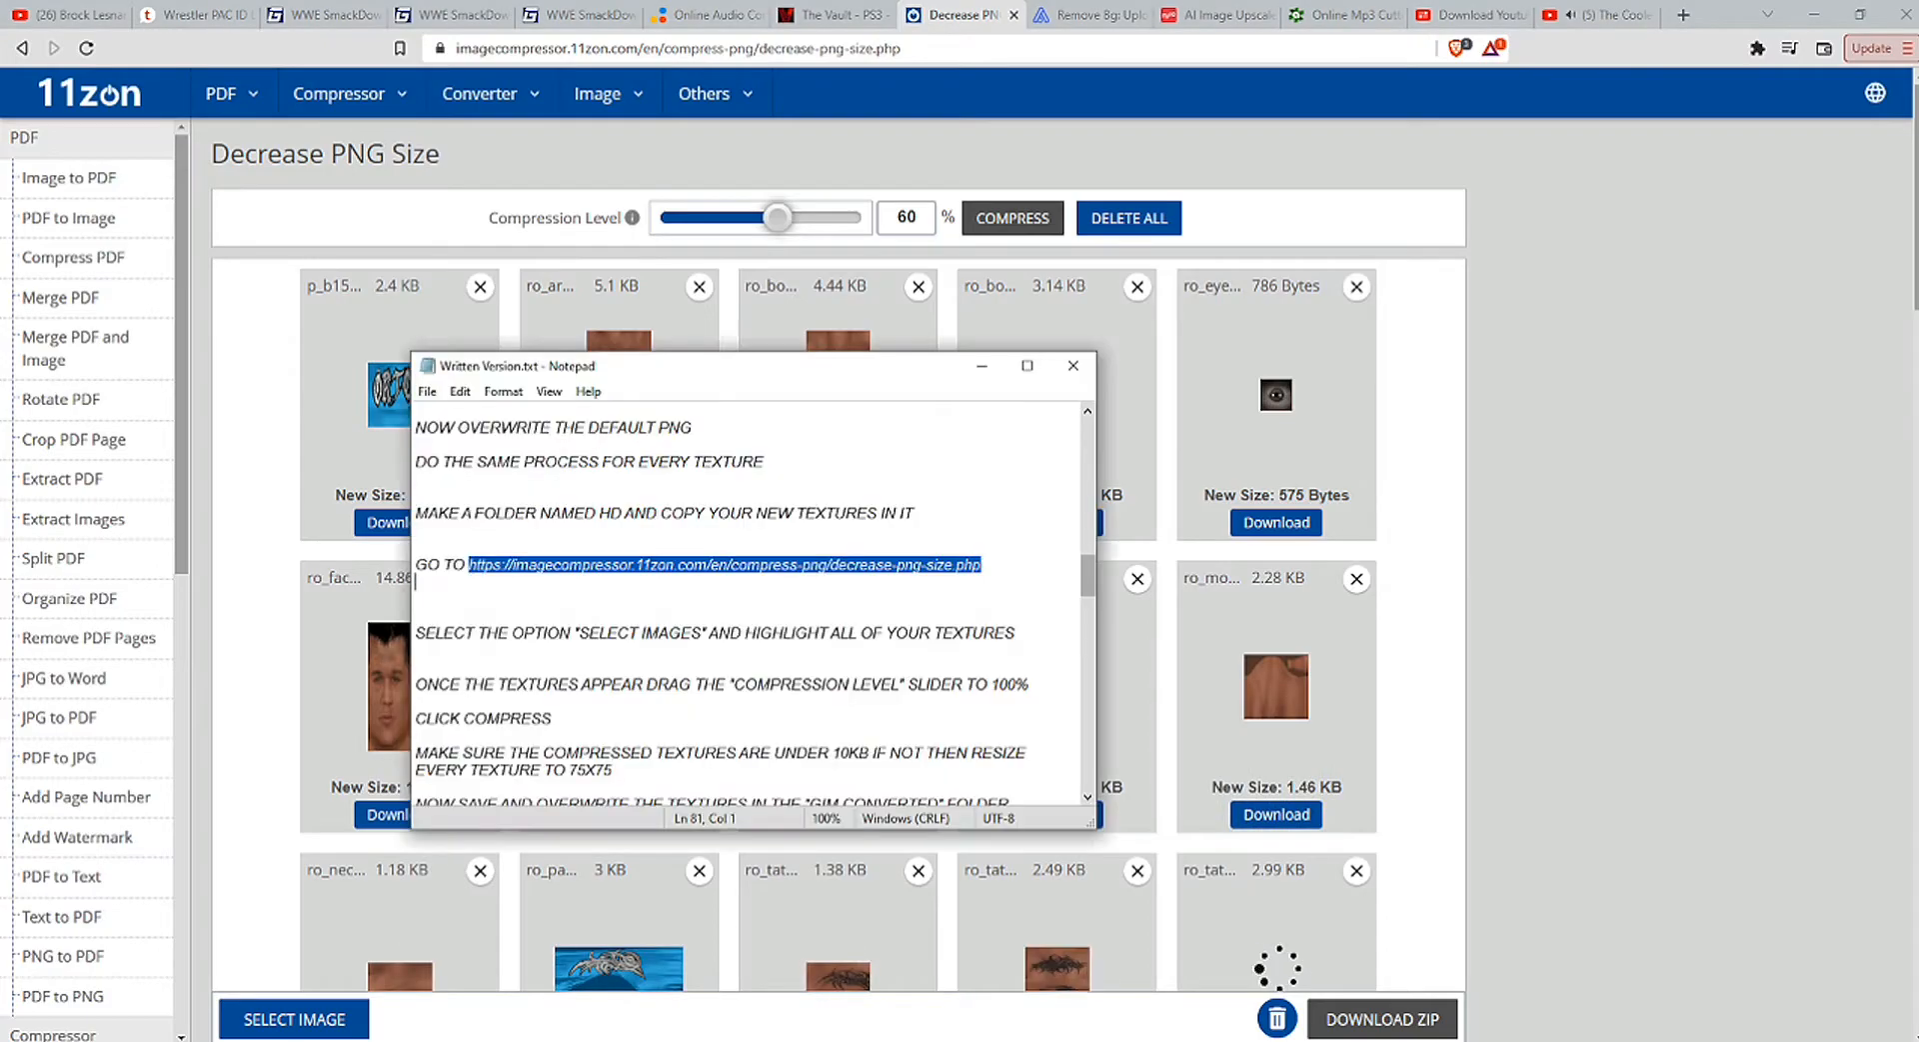
Step: Read the guide's lines on compression level, the texture size limit and overwriting the textures, and minimize the guide
key(alt+Tab)
scroll(749, 600, down, 3)
scroll(749, 600, down, 2)
scroll(749, 600, up, 2)
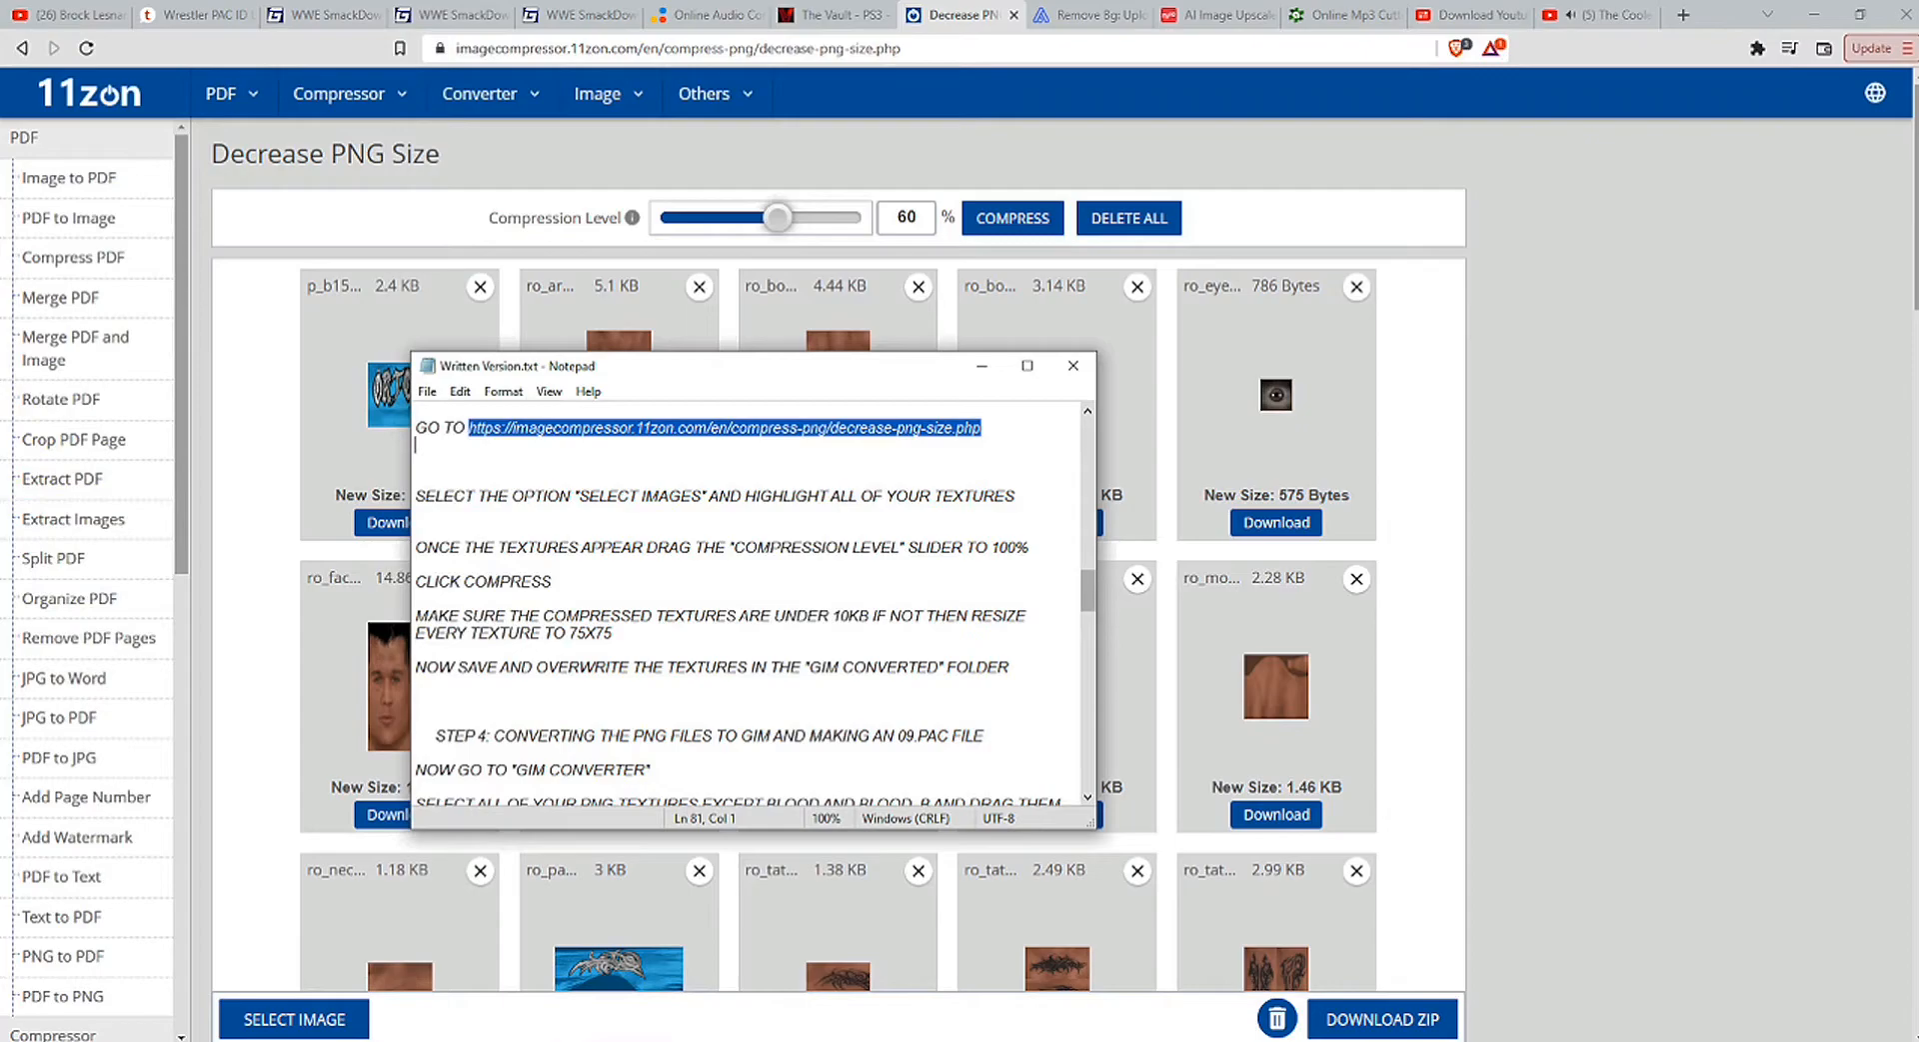
scroll(750, 600, down, 1)
click(735, 478)
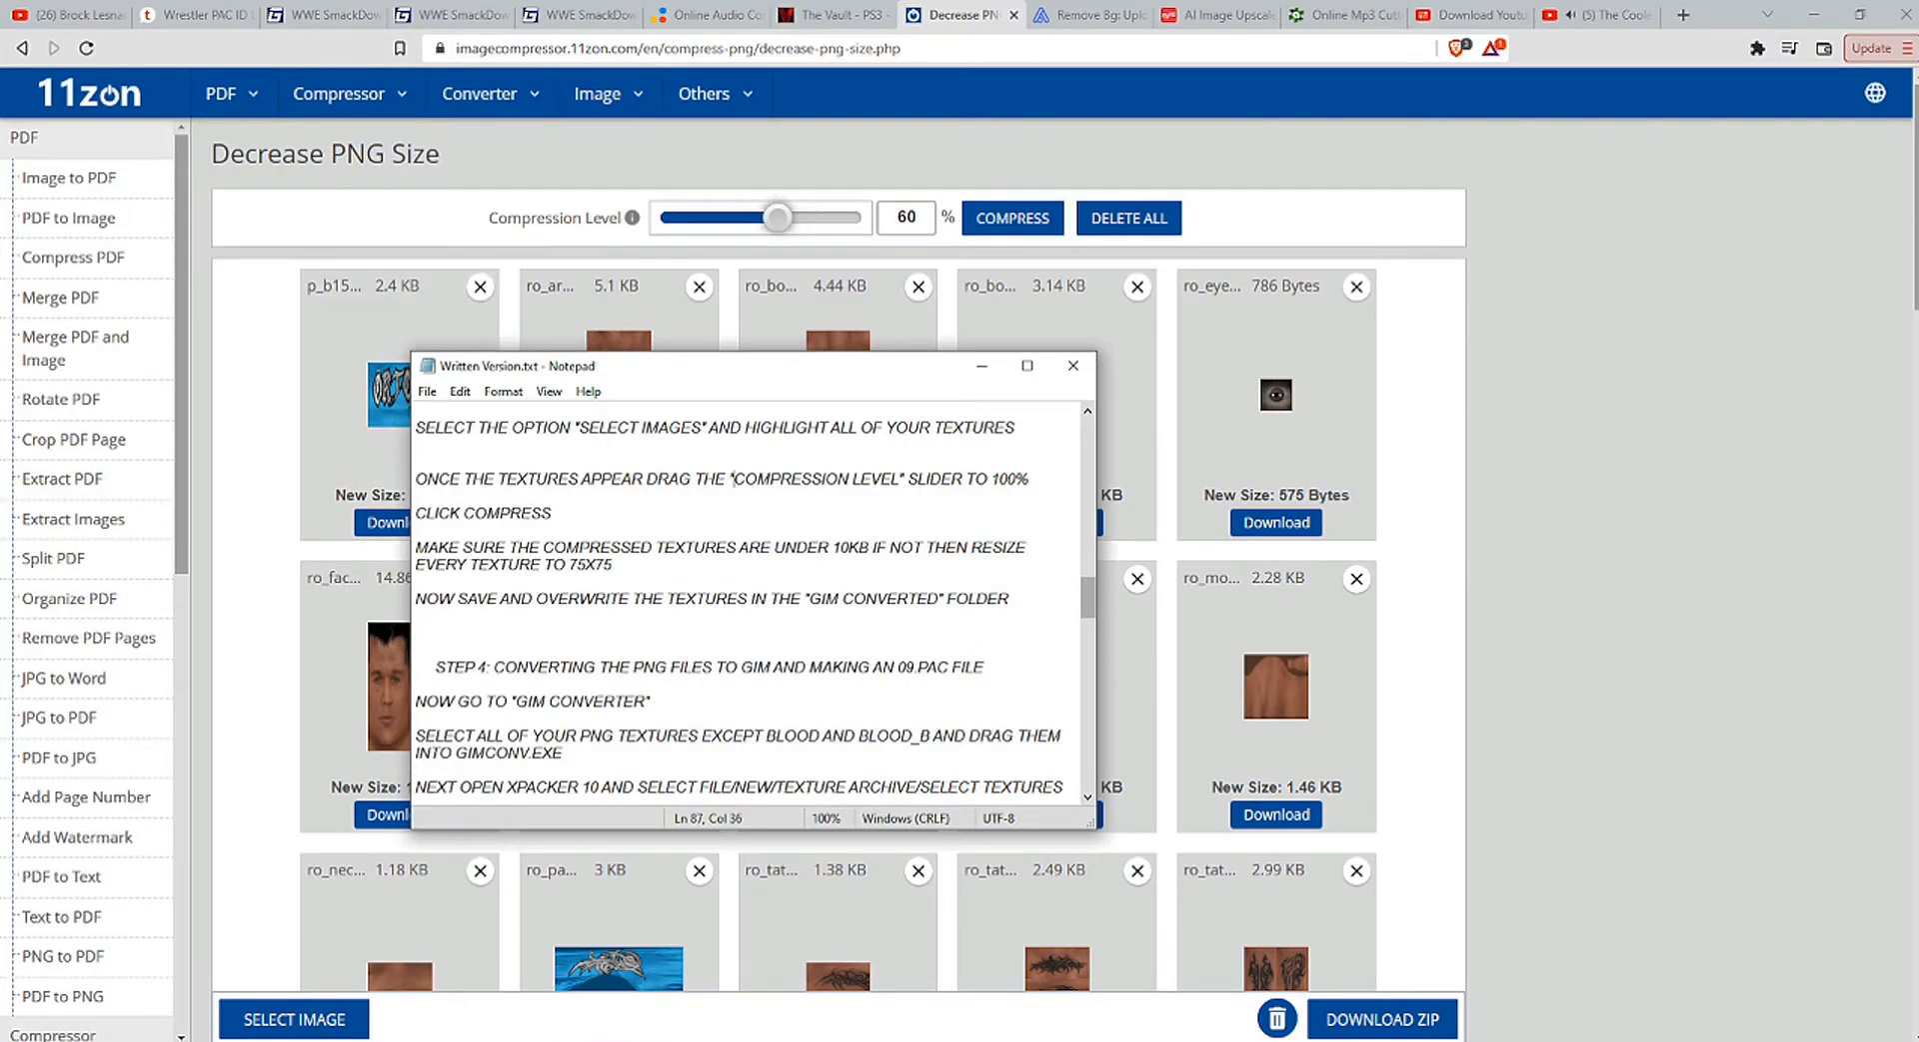
click(982, 365)
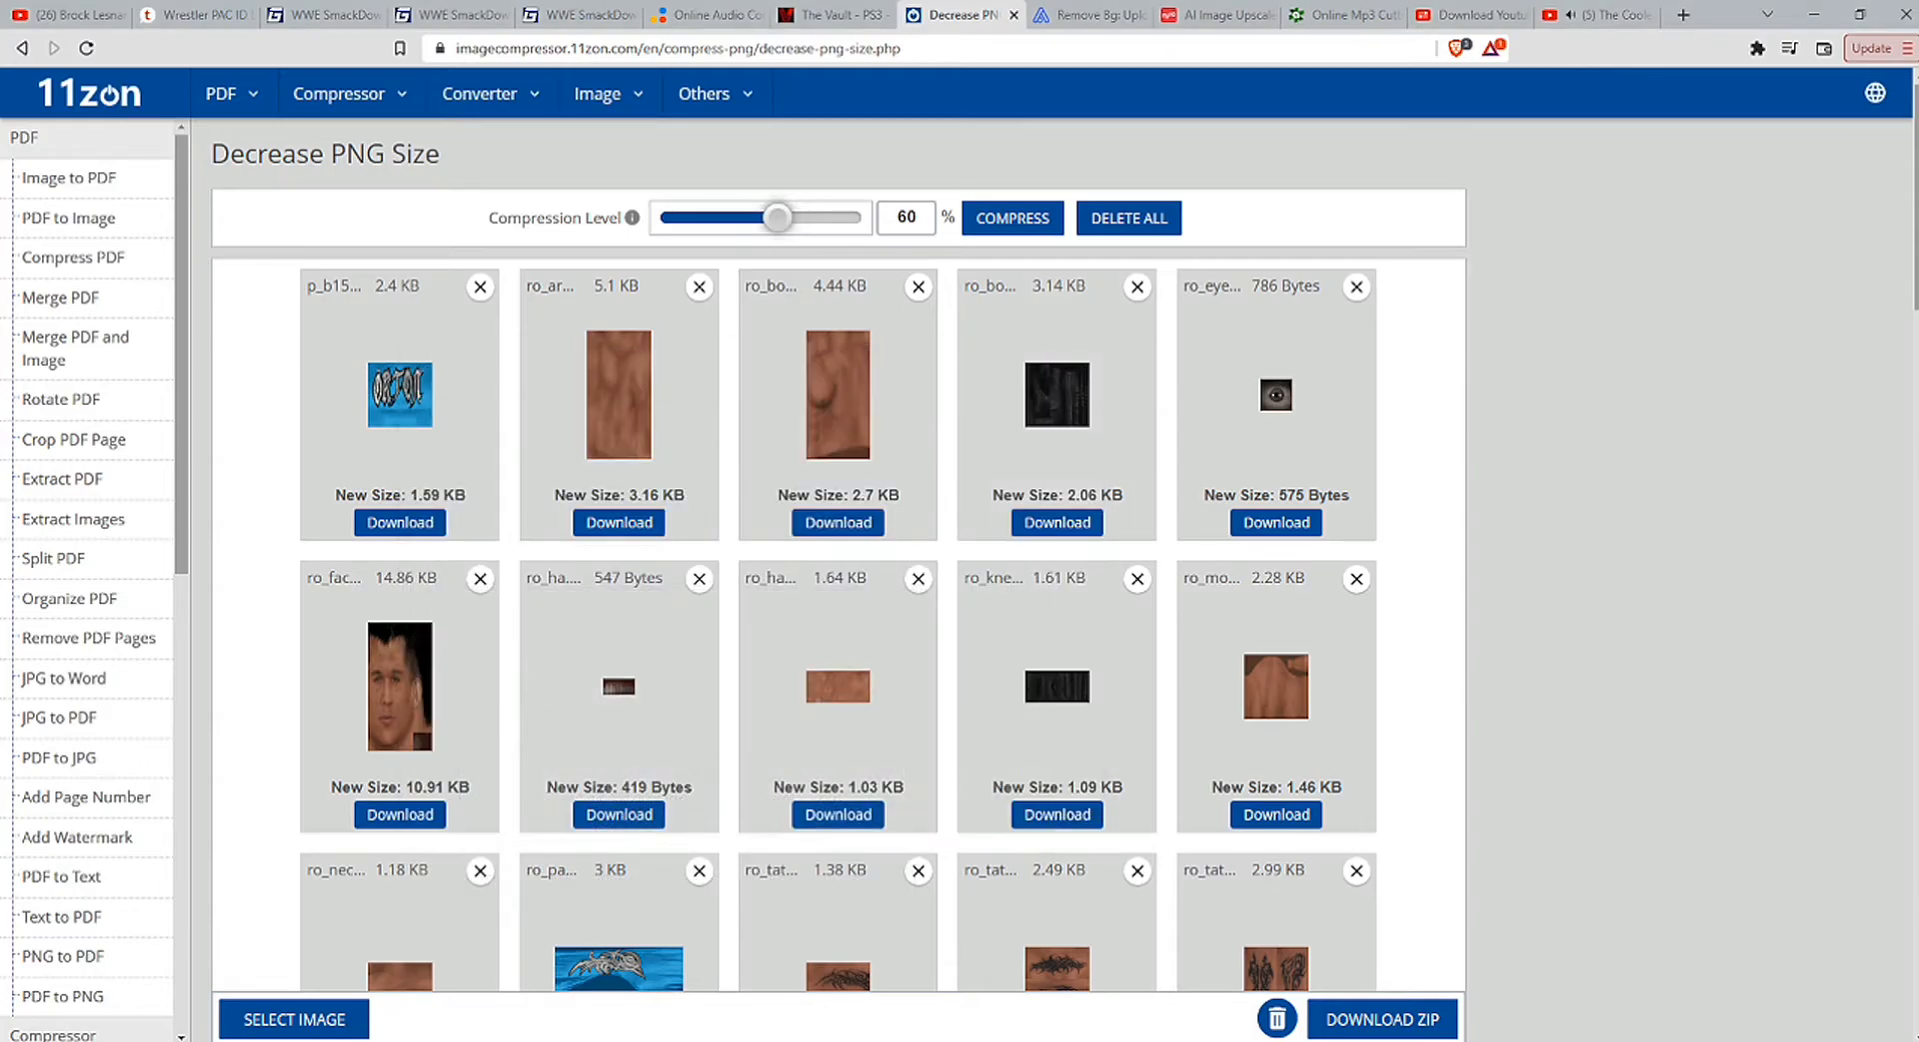
Step: Set the compression level to 100%, compress all the loaded textures and check their new sizes
drag(778, 217, 845, 217)
click(1013, 217)
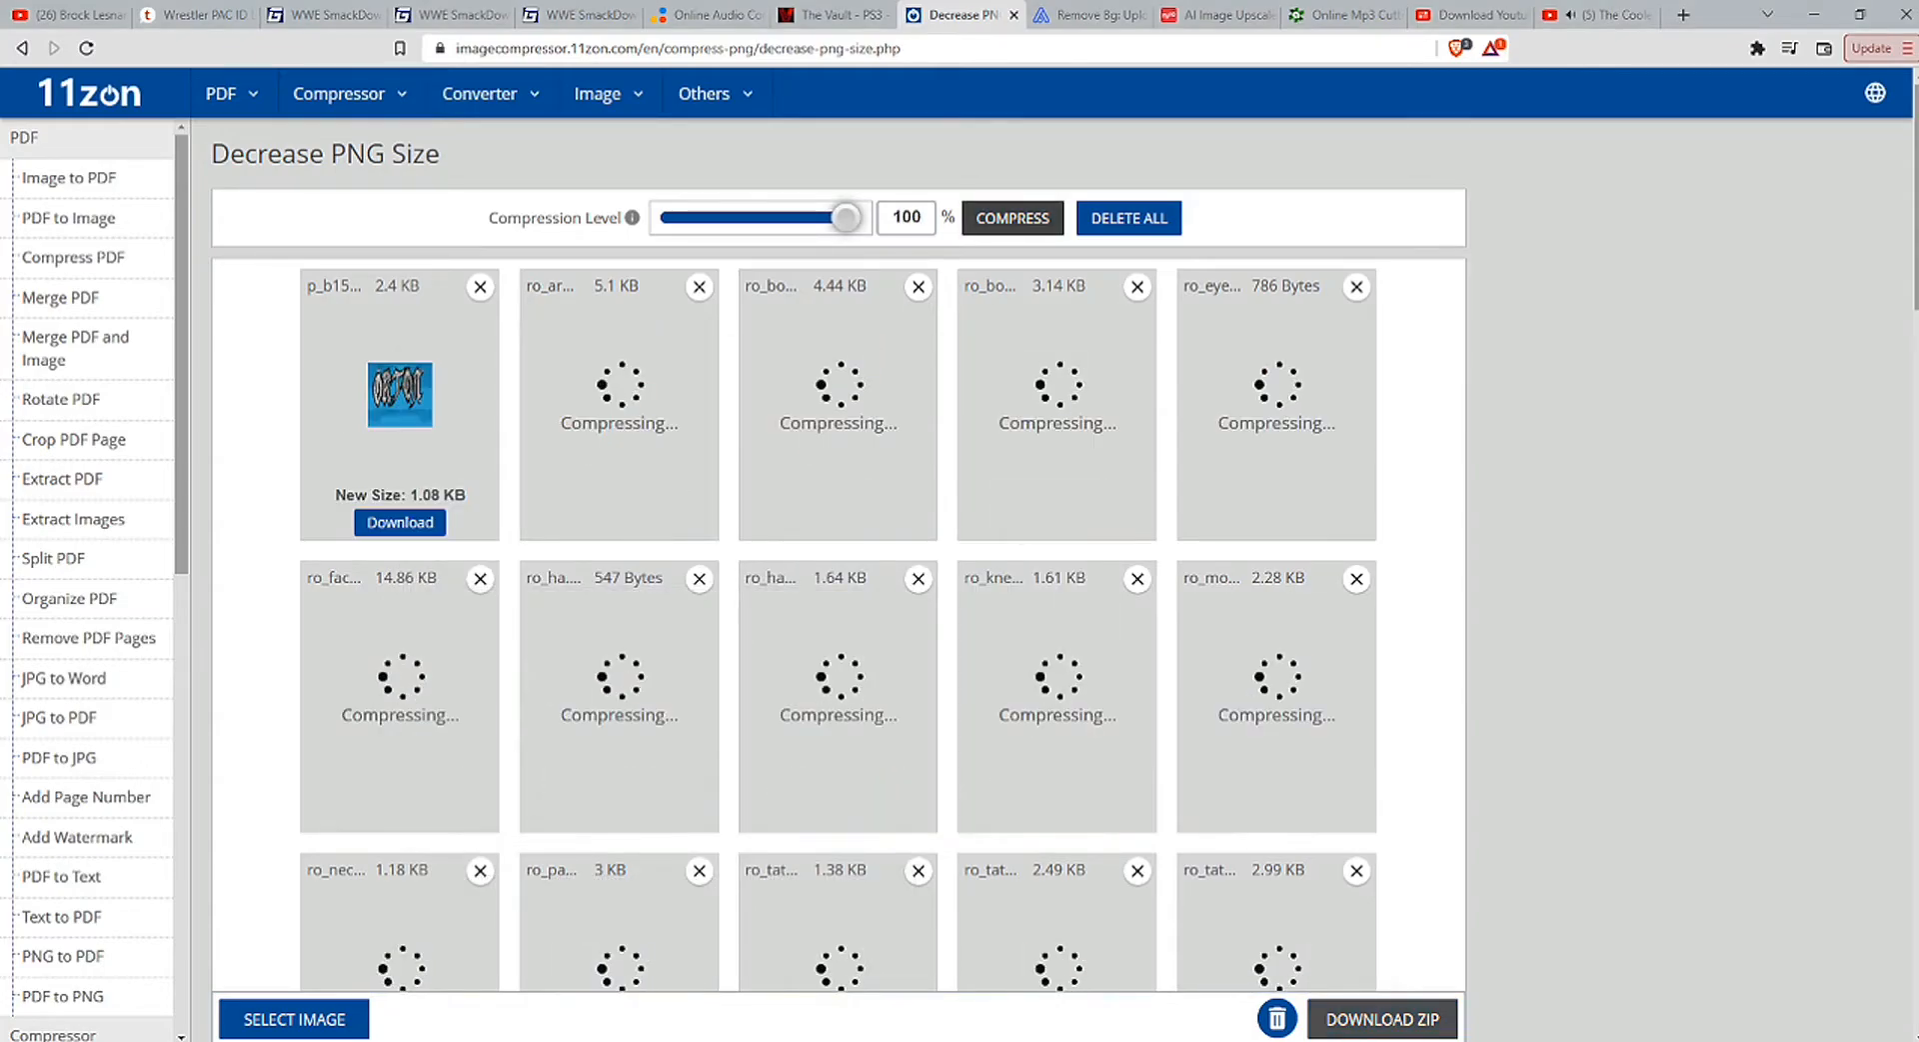
scroll(1057, 310, down, 1)
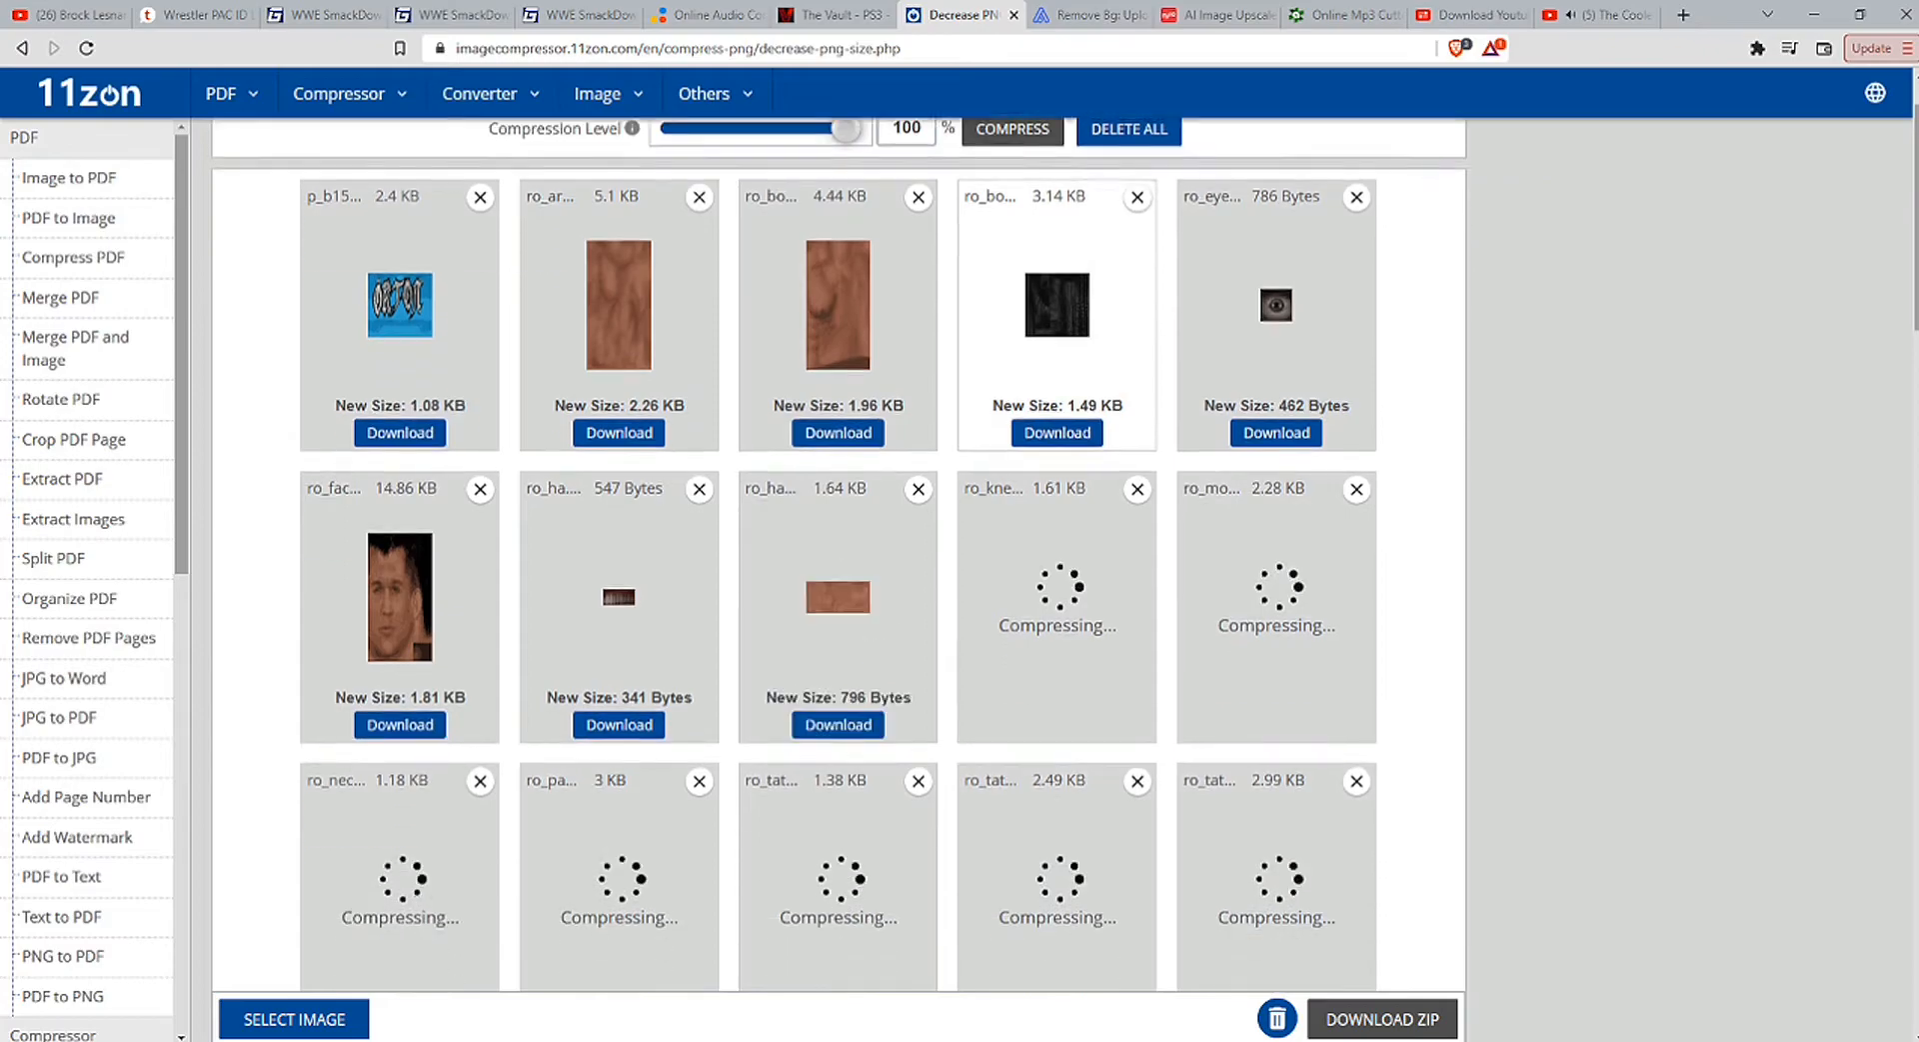
scroll(838, 550, down, 5)
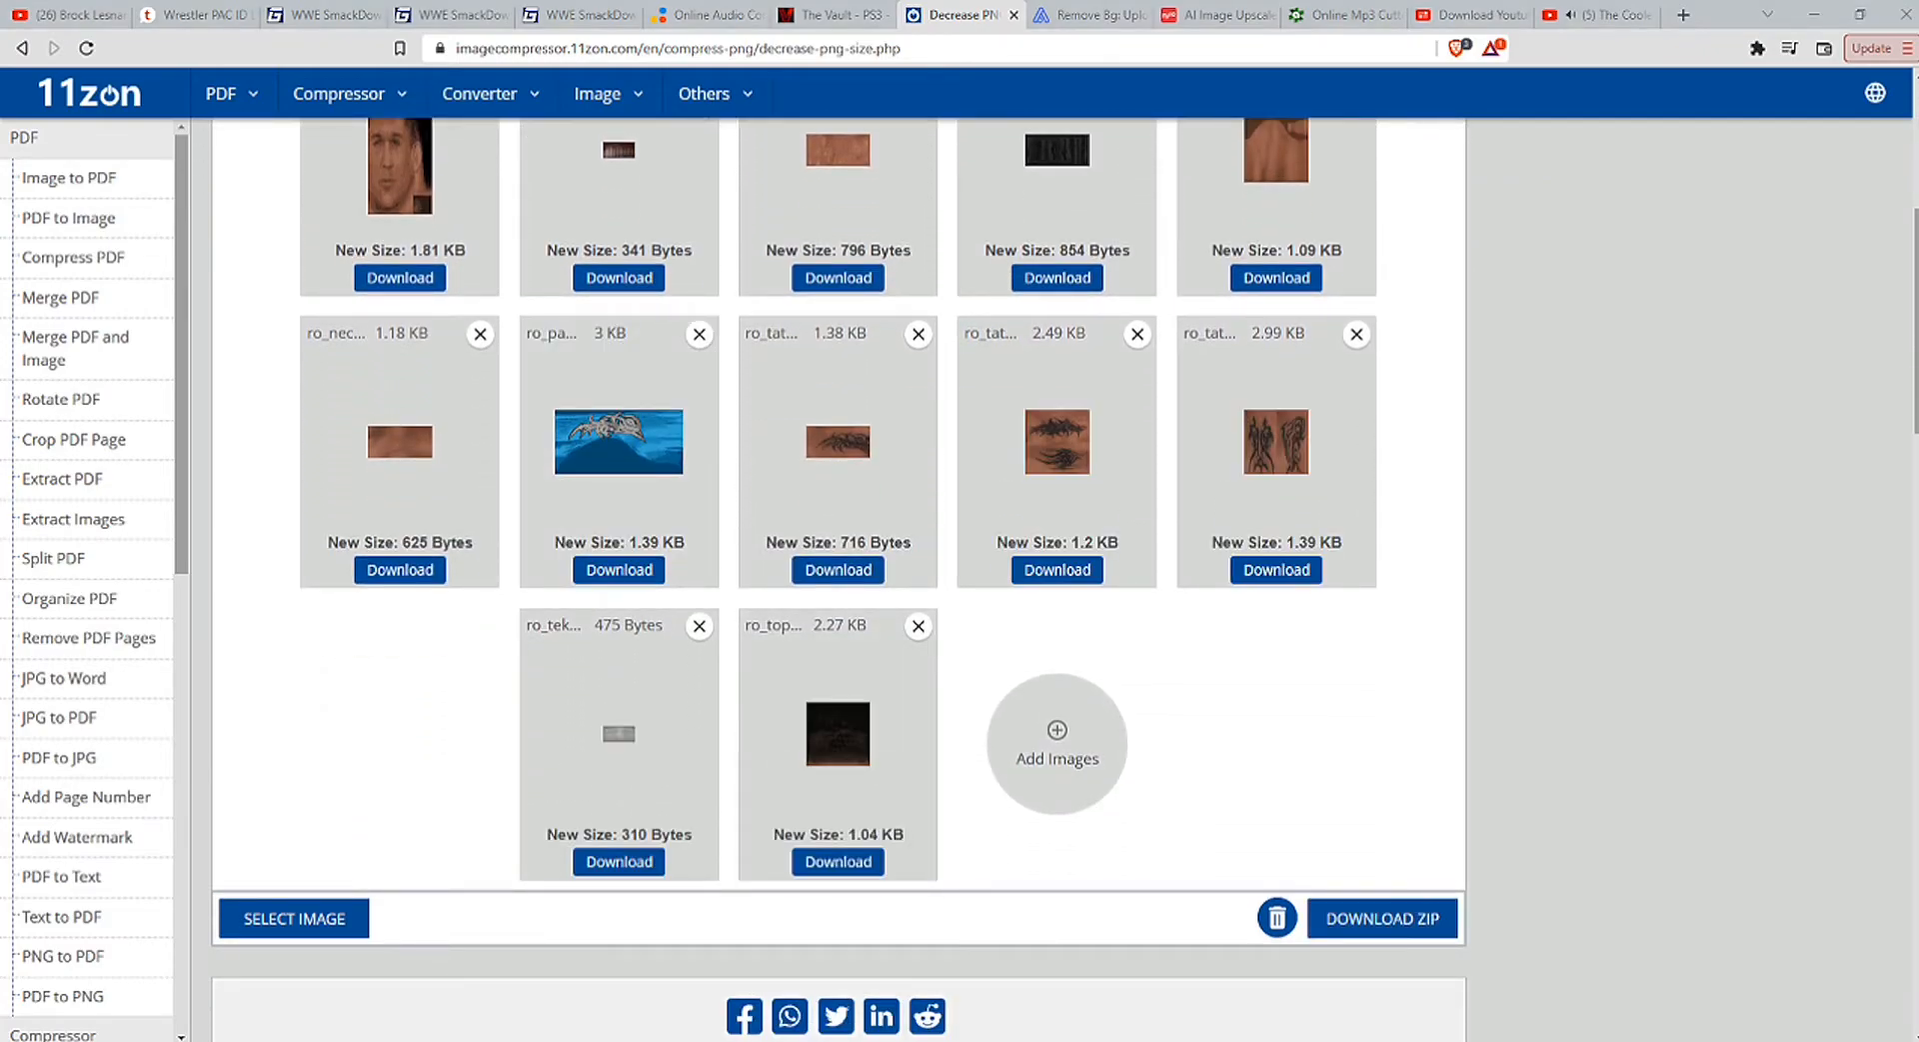
Step: Review the guide's lines on the 10 KB texture limit and overwriting in GIM Converted, and check the compressed textures' new sizes
key(alt+Tab)
scroll(748, 598, down, 3)
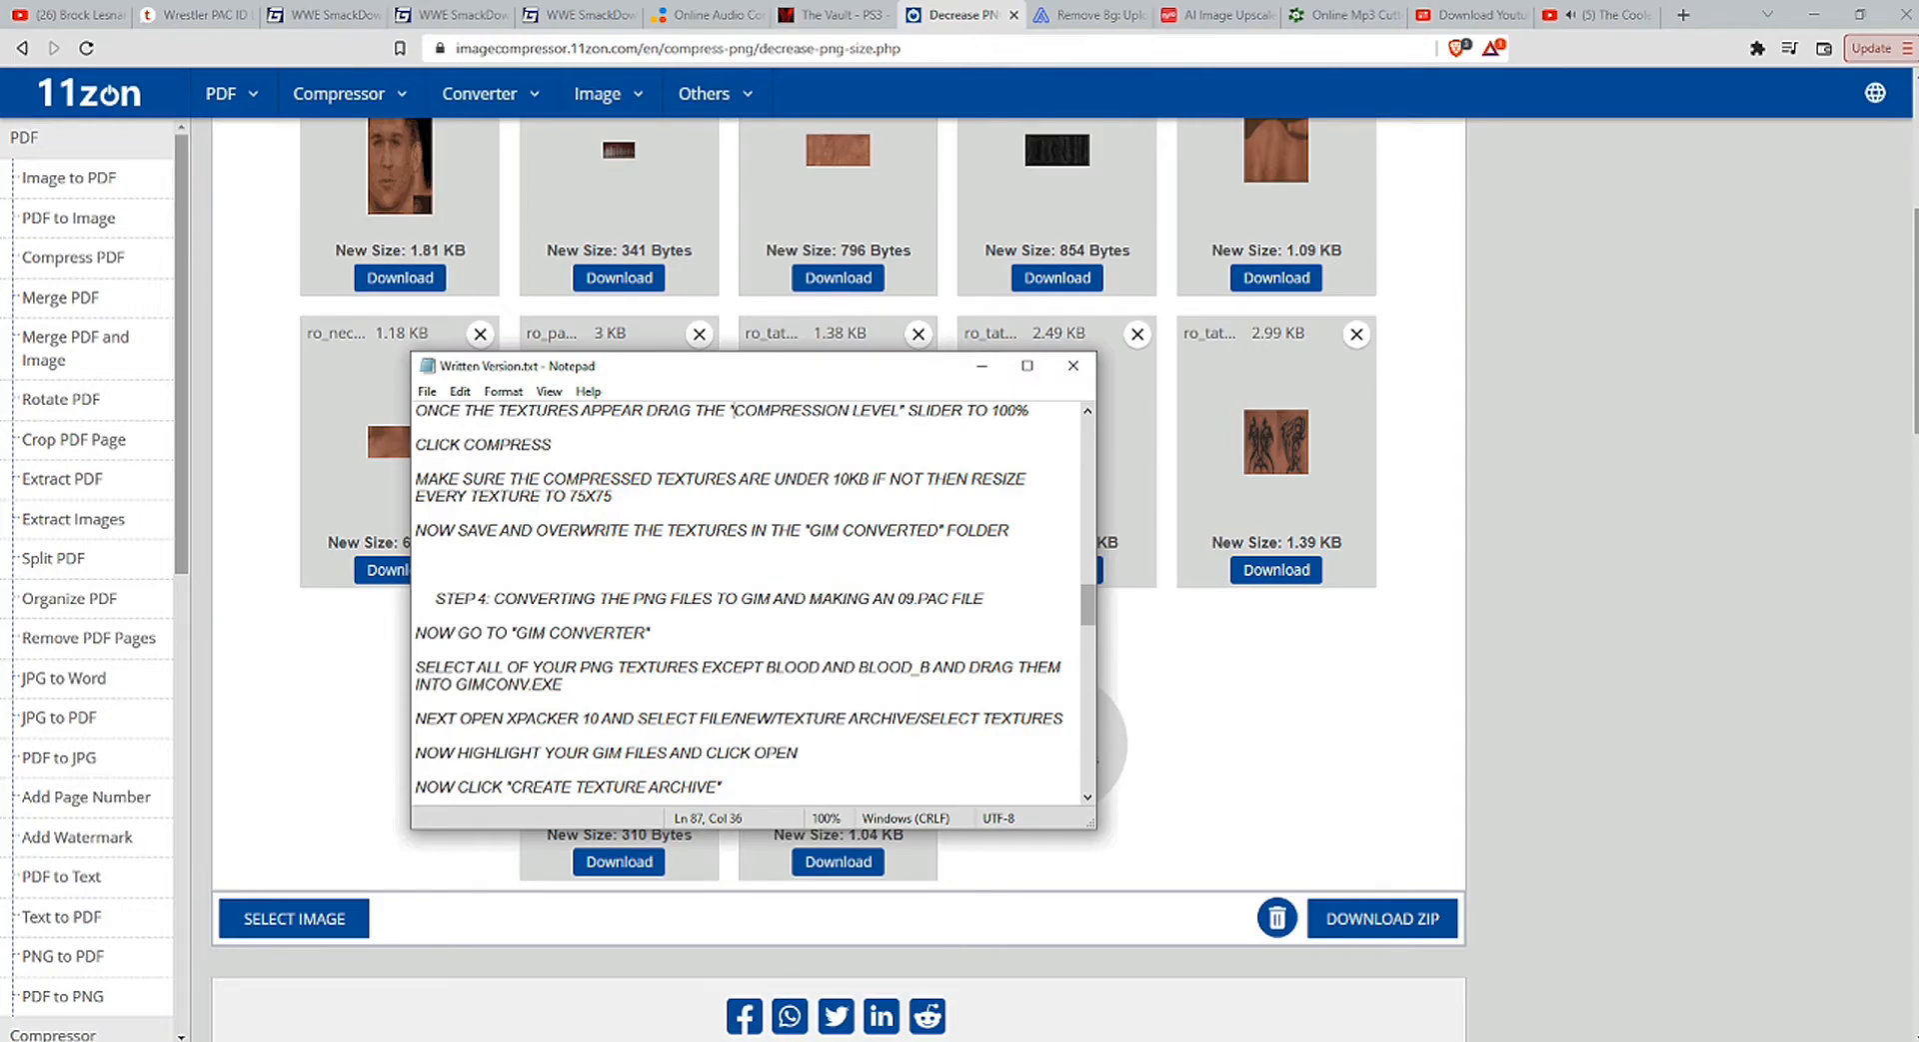
key(alt+Tab)
scroll(838, 550, up, 3)
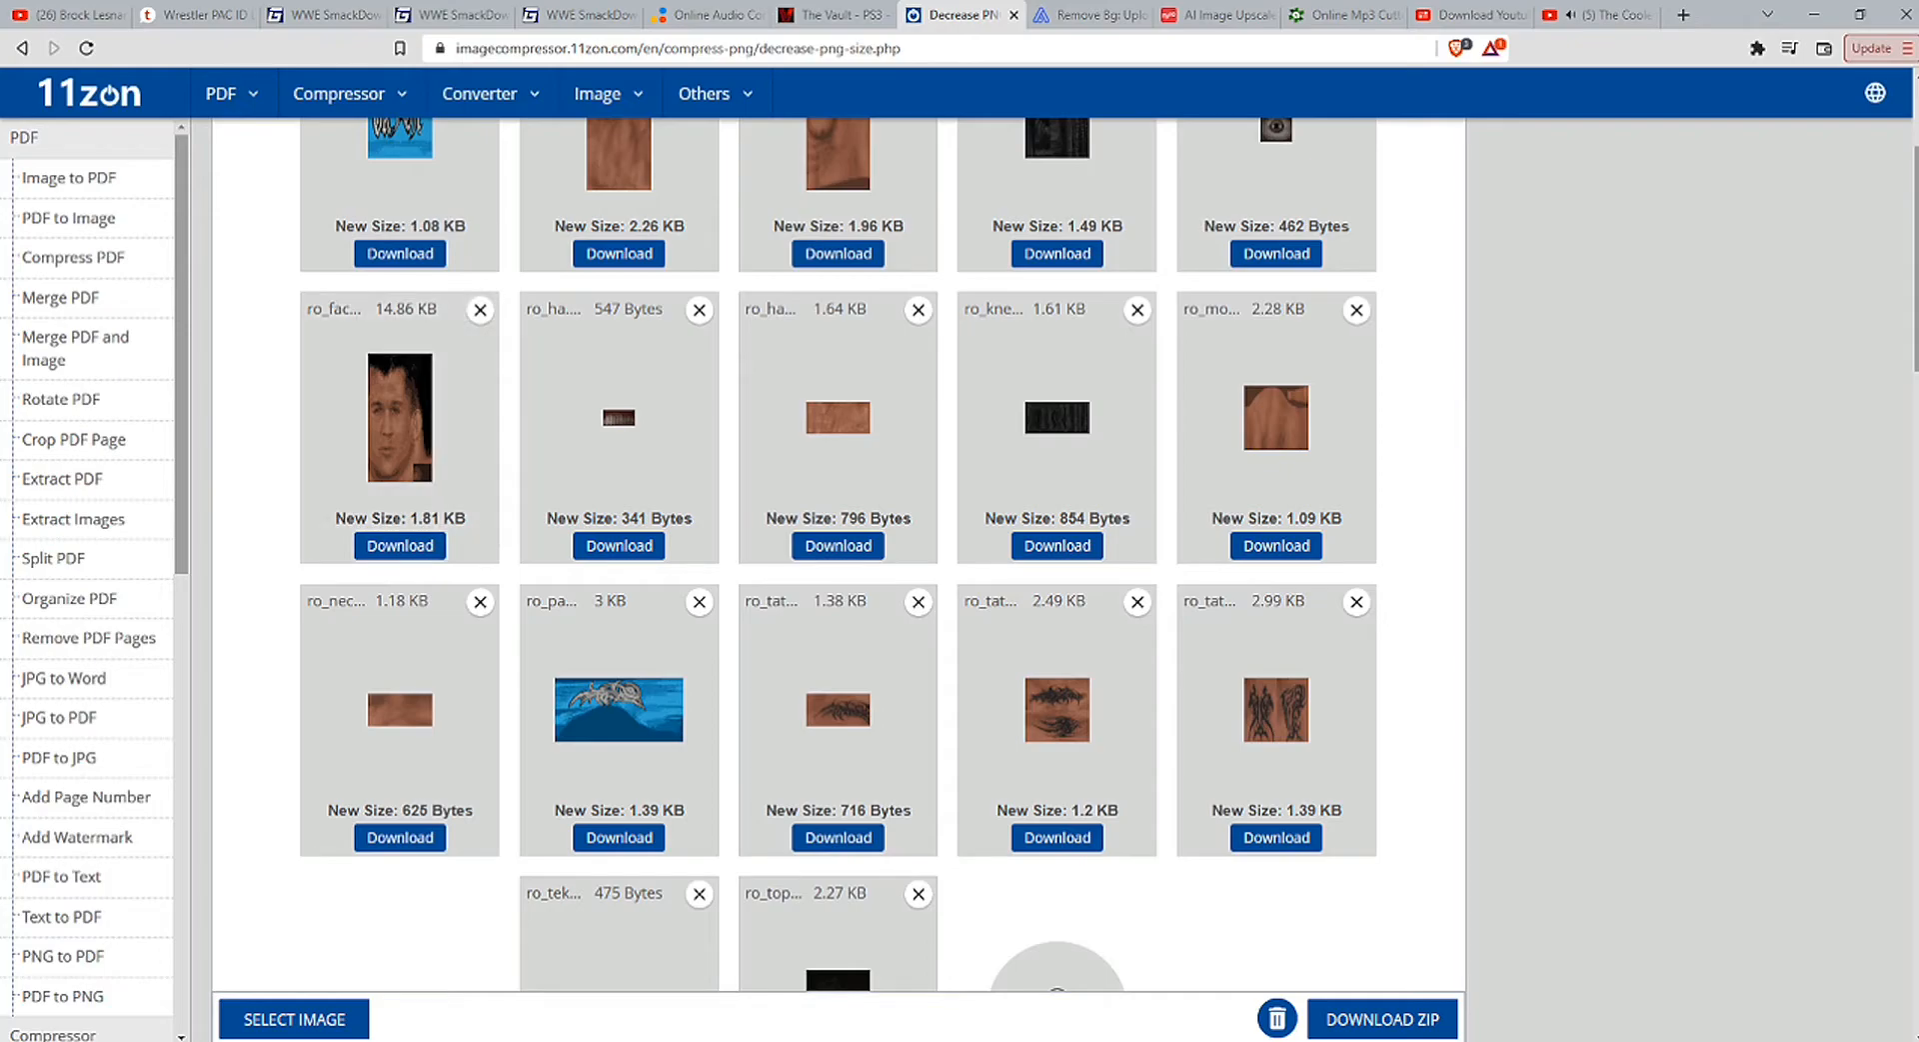
key(alt+Tab)
scroll(747, 599, down, 2)
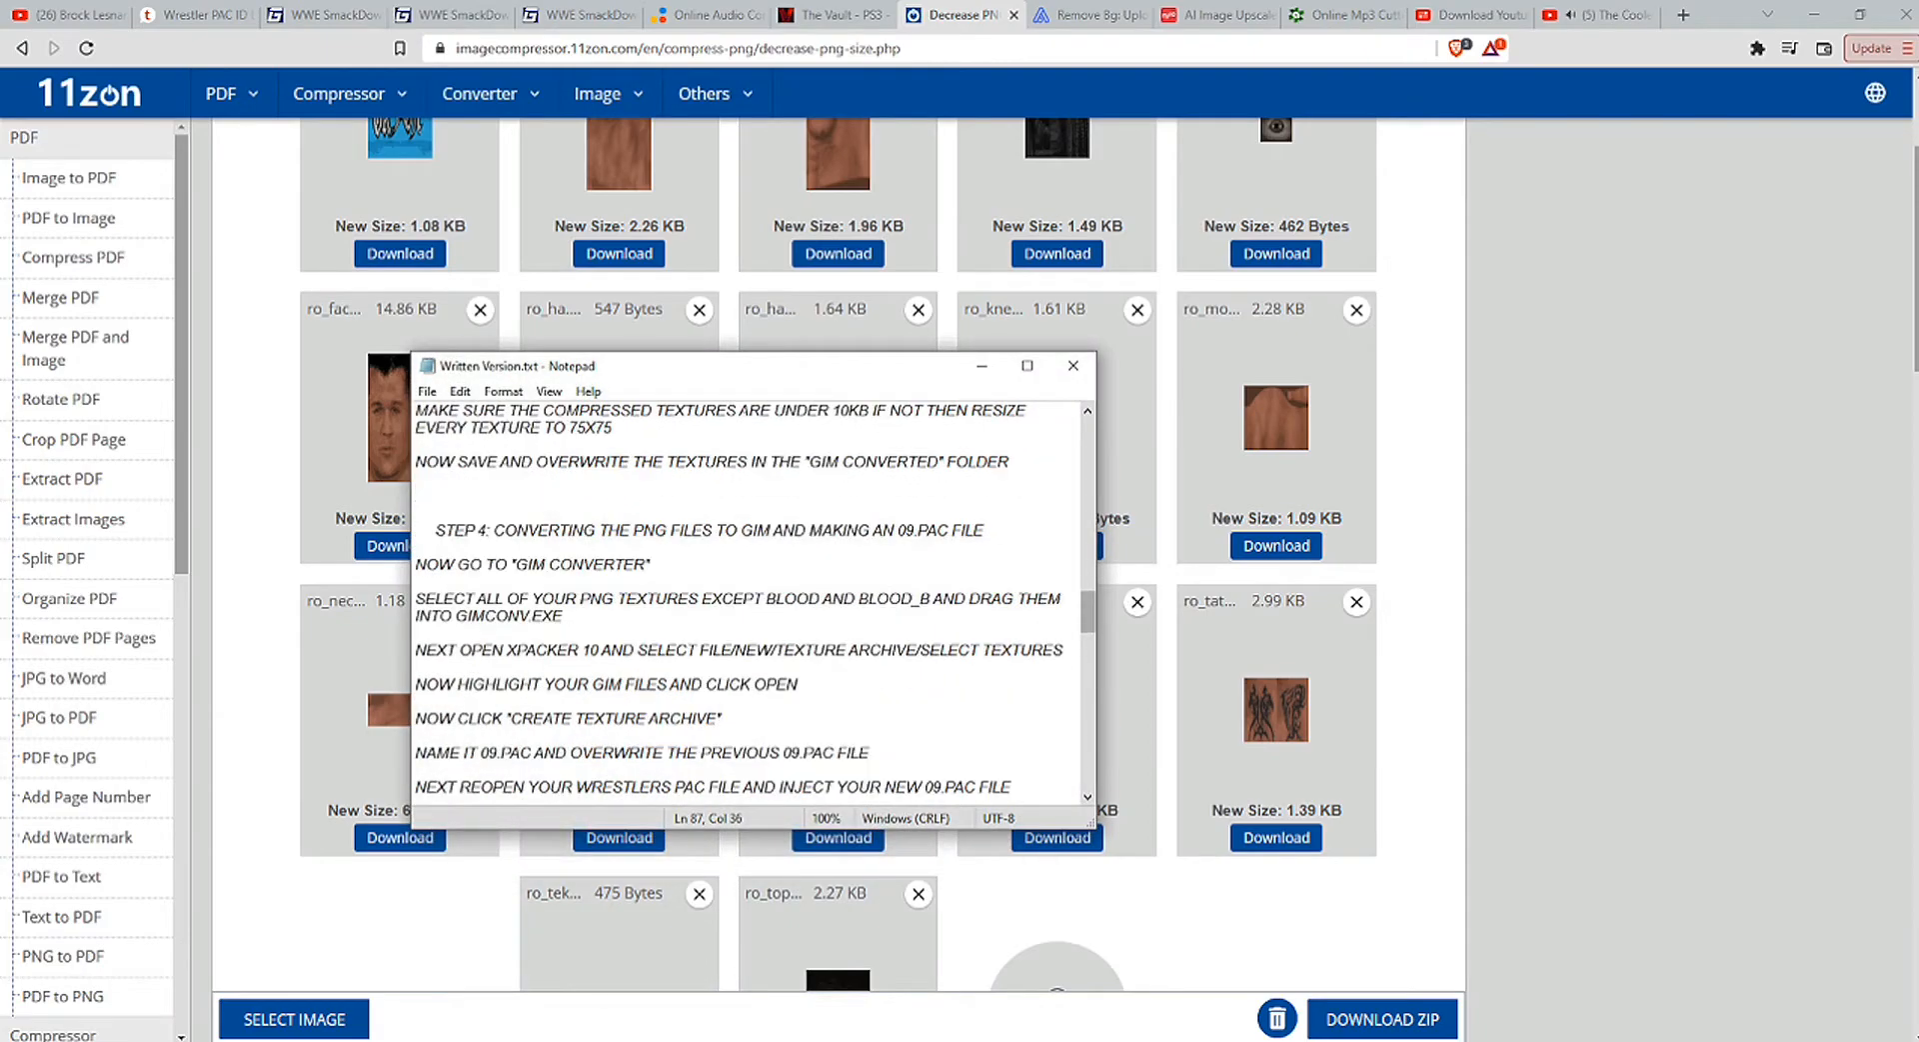
scroll(747, 600, up, 1)
key(alt+Tab)
scroll(838, 549, up, 3)
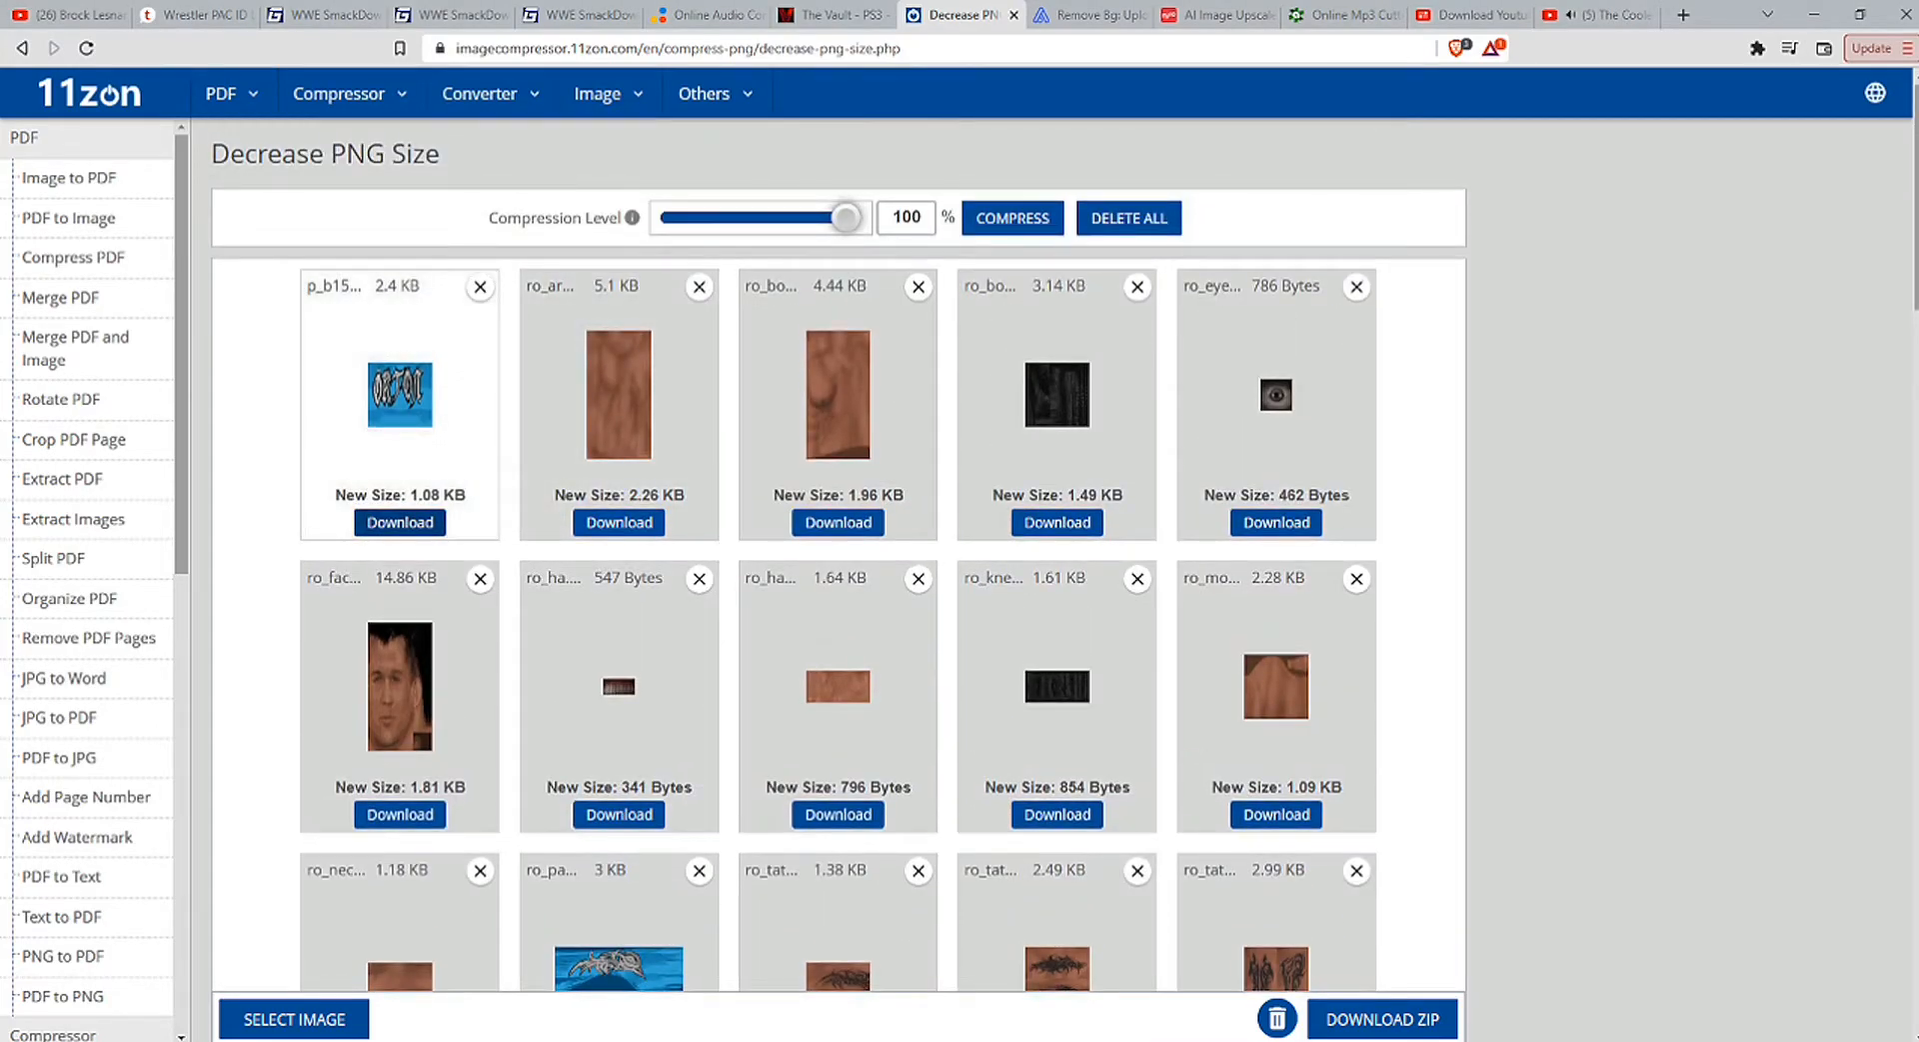
Step: Download the compressed p_b1500 texture into Randy Orton's GIM Converted folder on the Desktop, replacing p_b1500.png
click(400, 522)
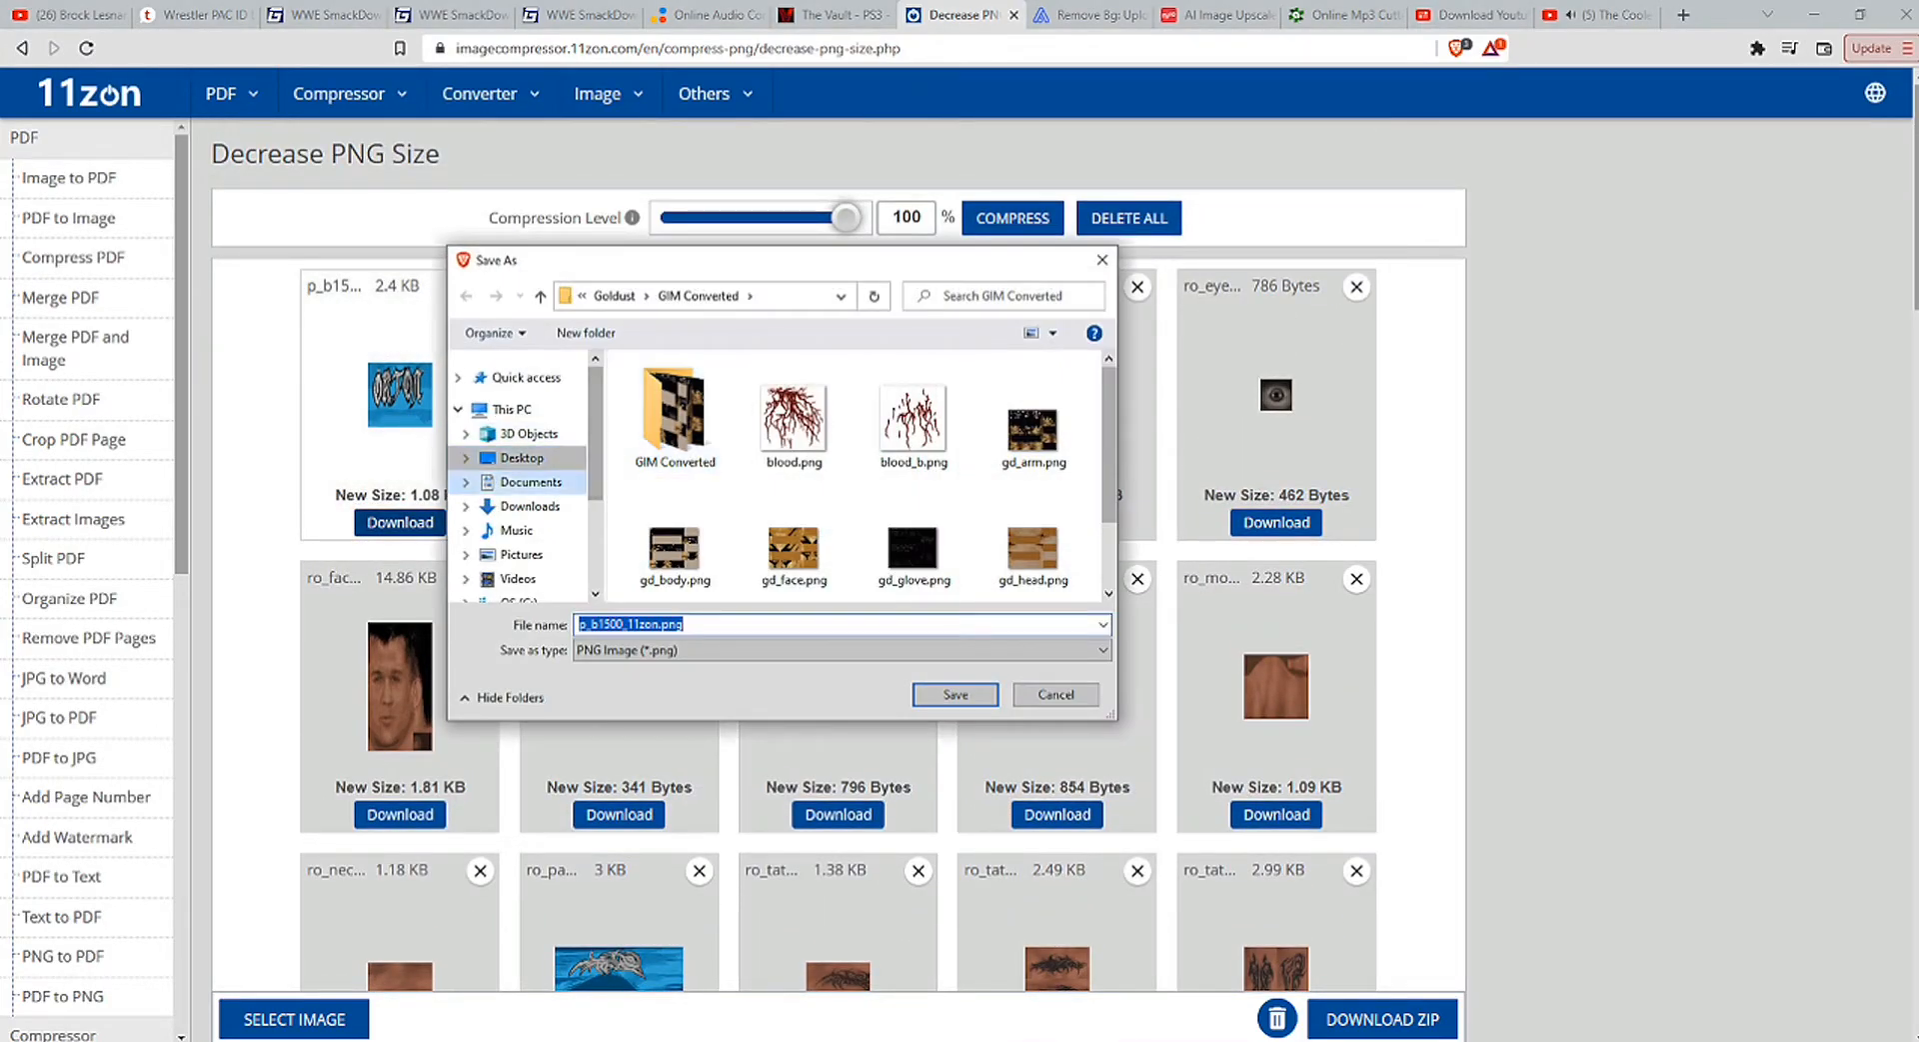
click(522, 457)
scroll(856, 479, down, 5)
scroll(855, 540, down, 5)
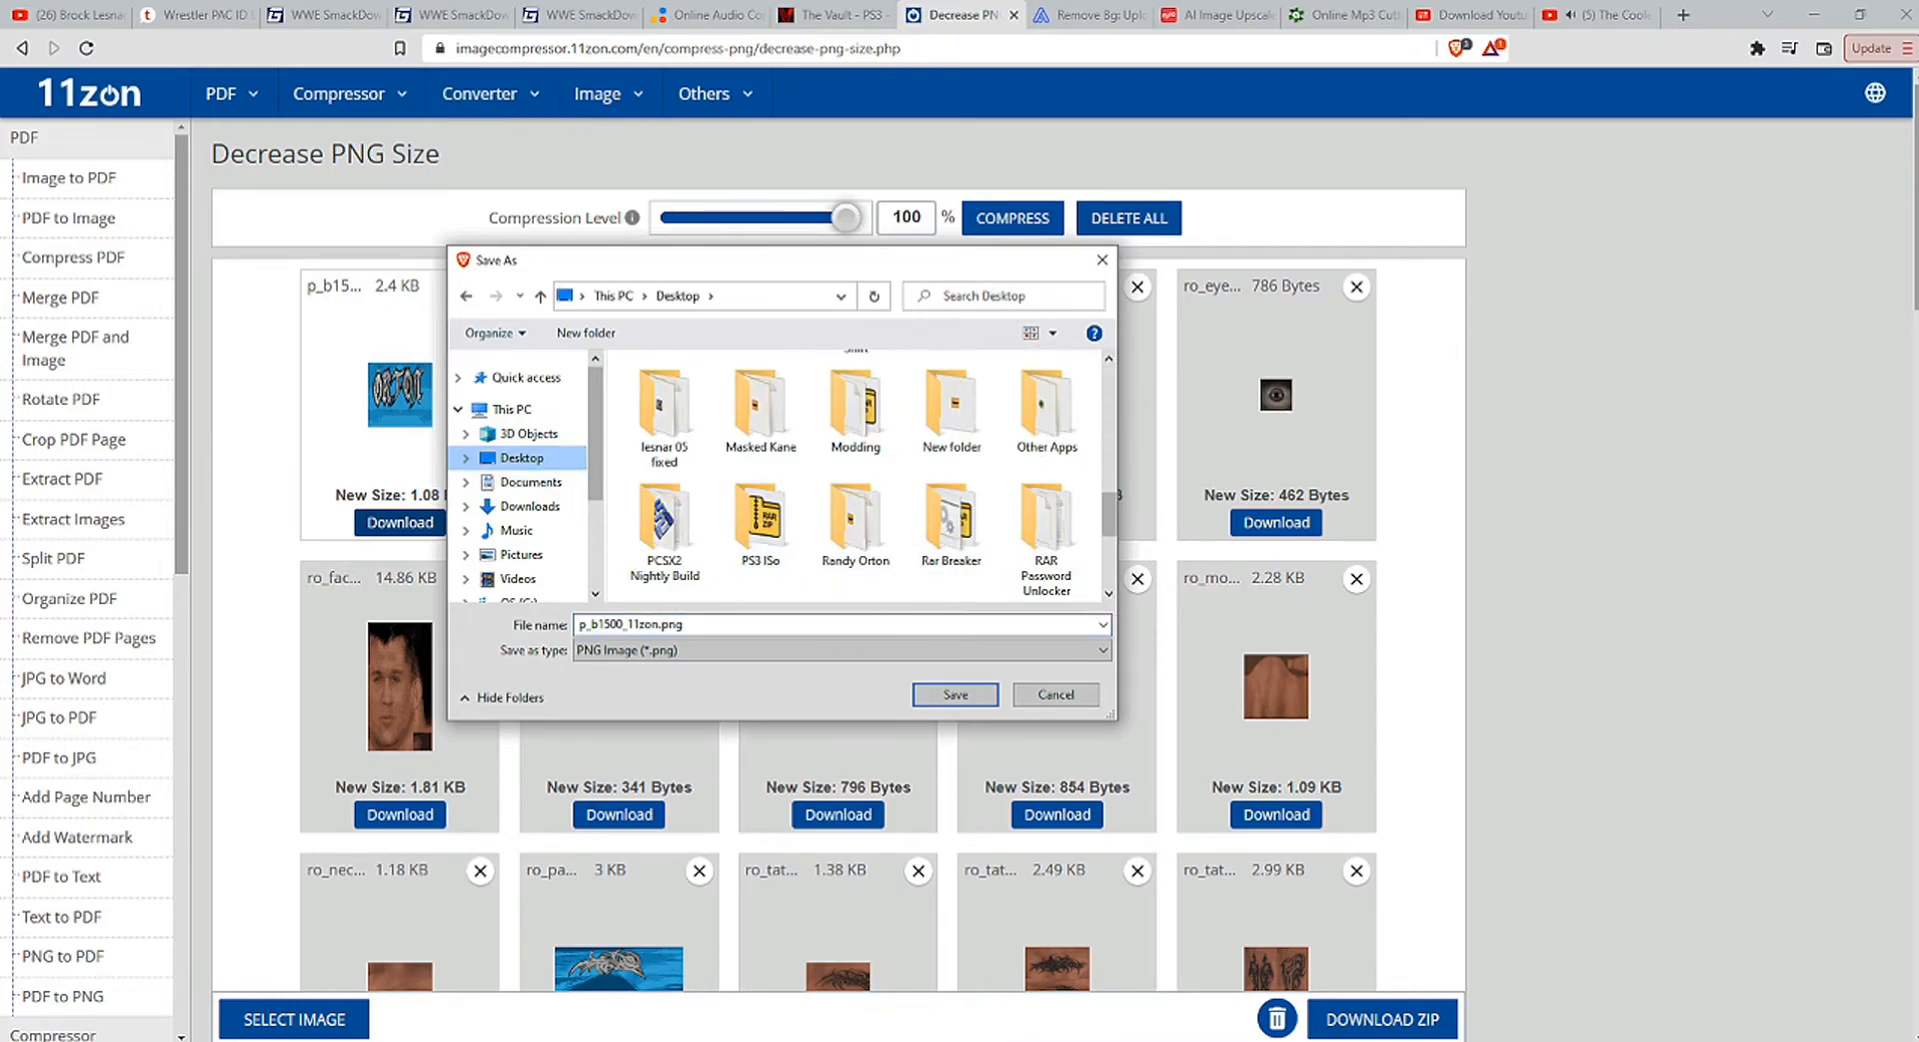
double_click(856, 519)
double_click(660, 391)
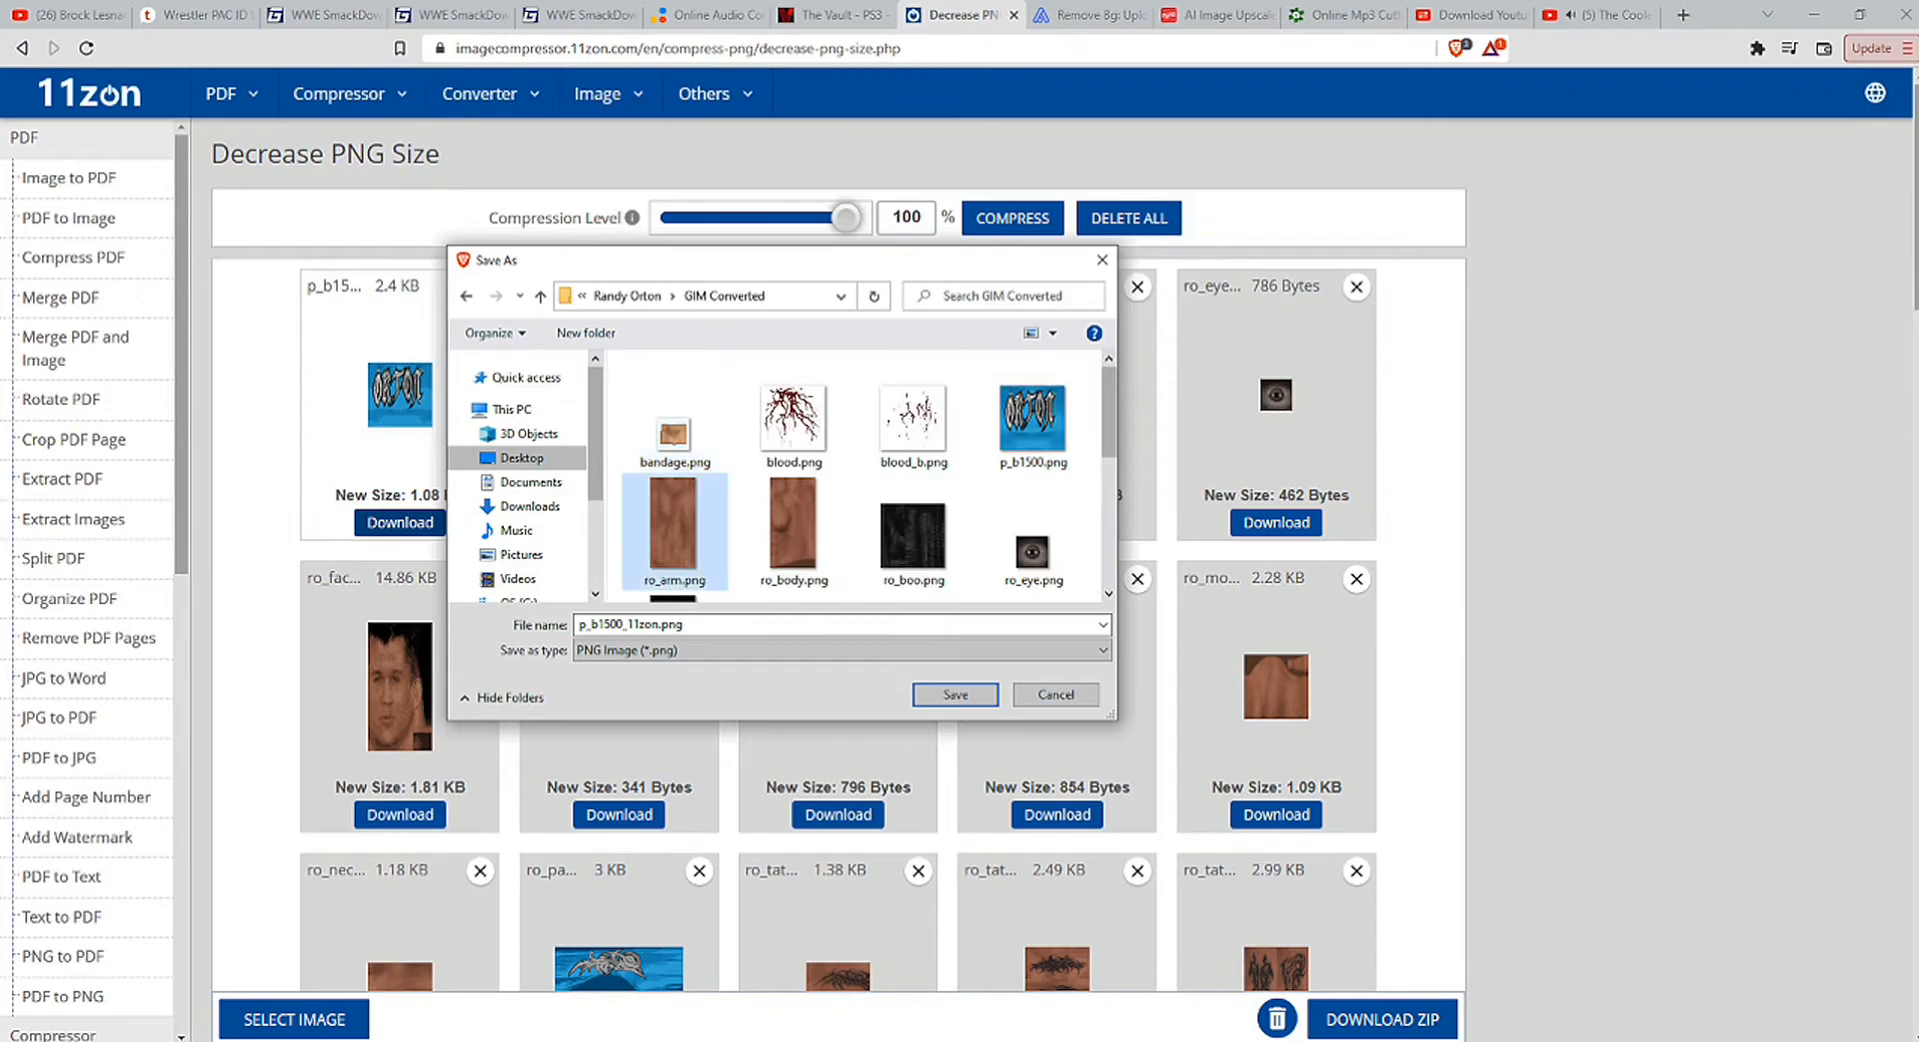
click(1032, 418)
click(954, 694)
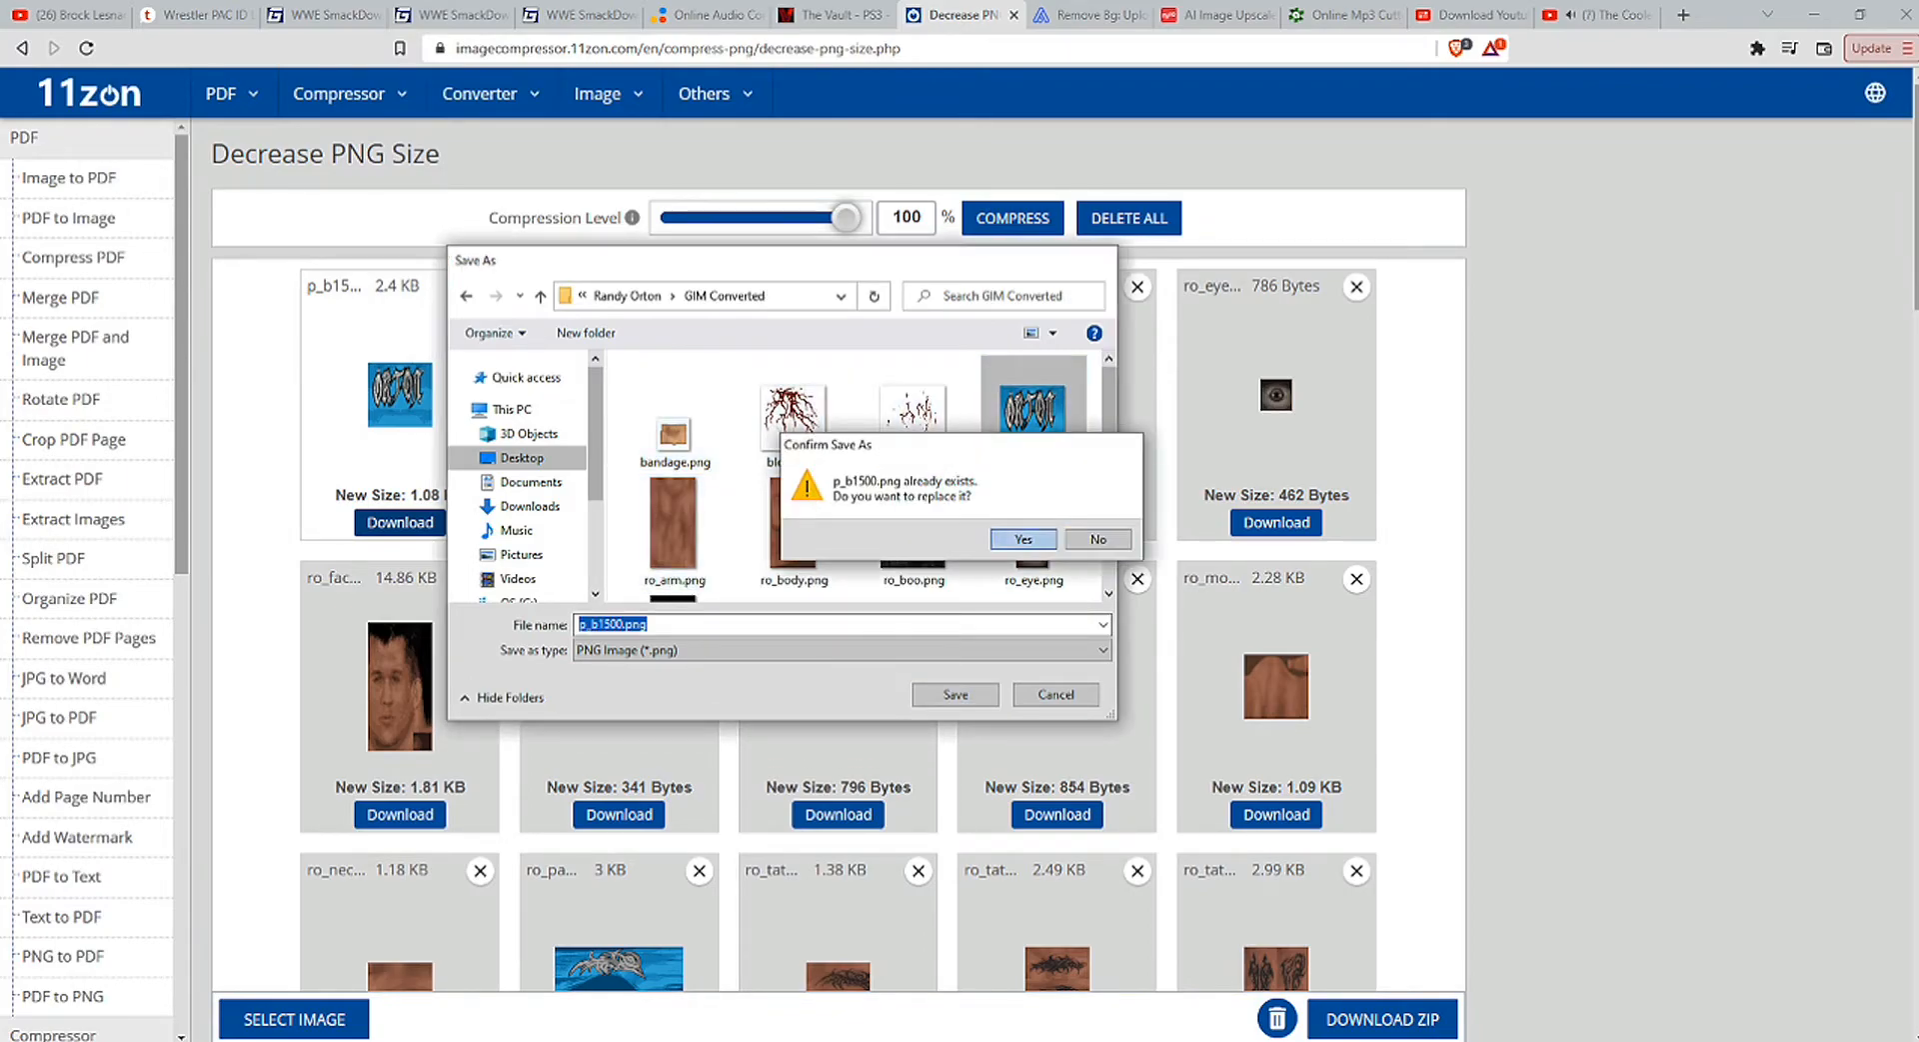
click(1018, 538)
Step: Download the compressed ro_face texture over ro_face.png in the same GIM Converted folder
click(399, 813)
scroll(913, 540, down, 2)
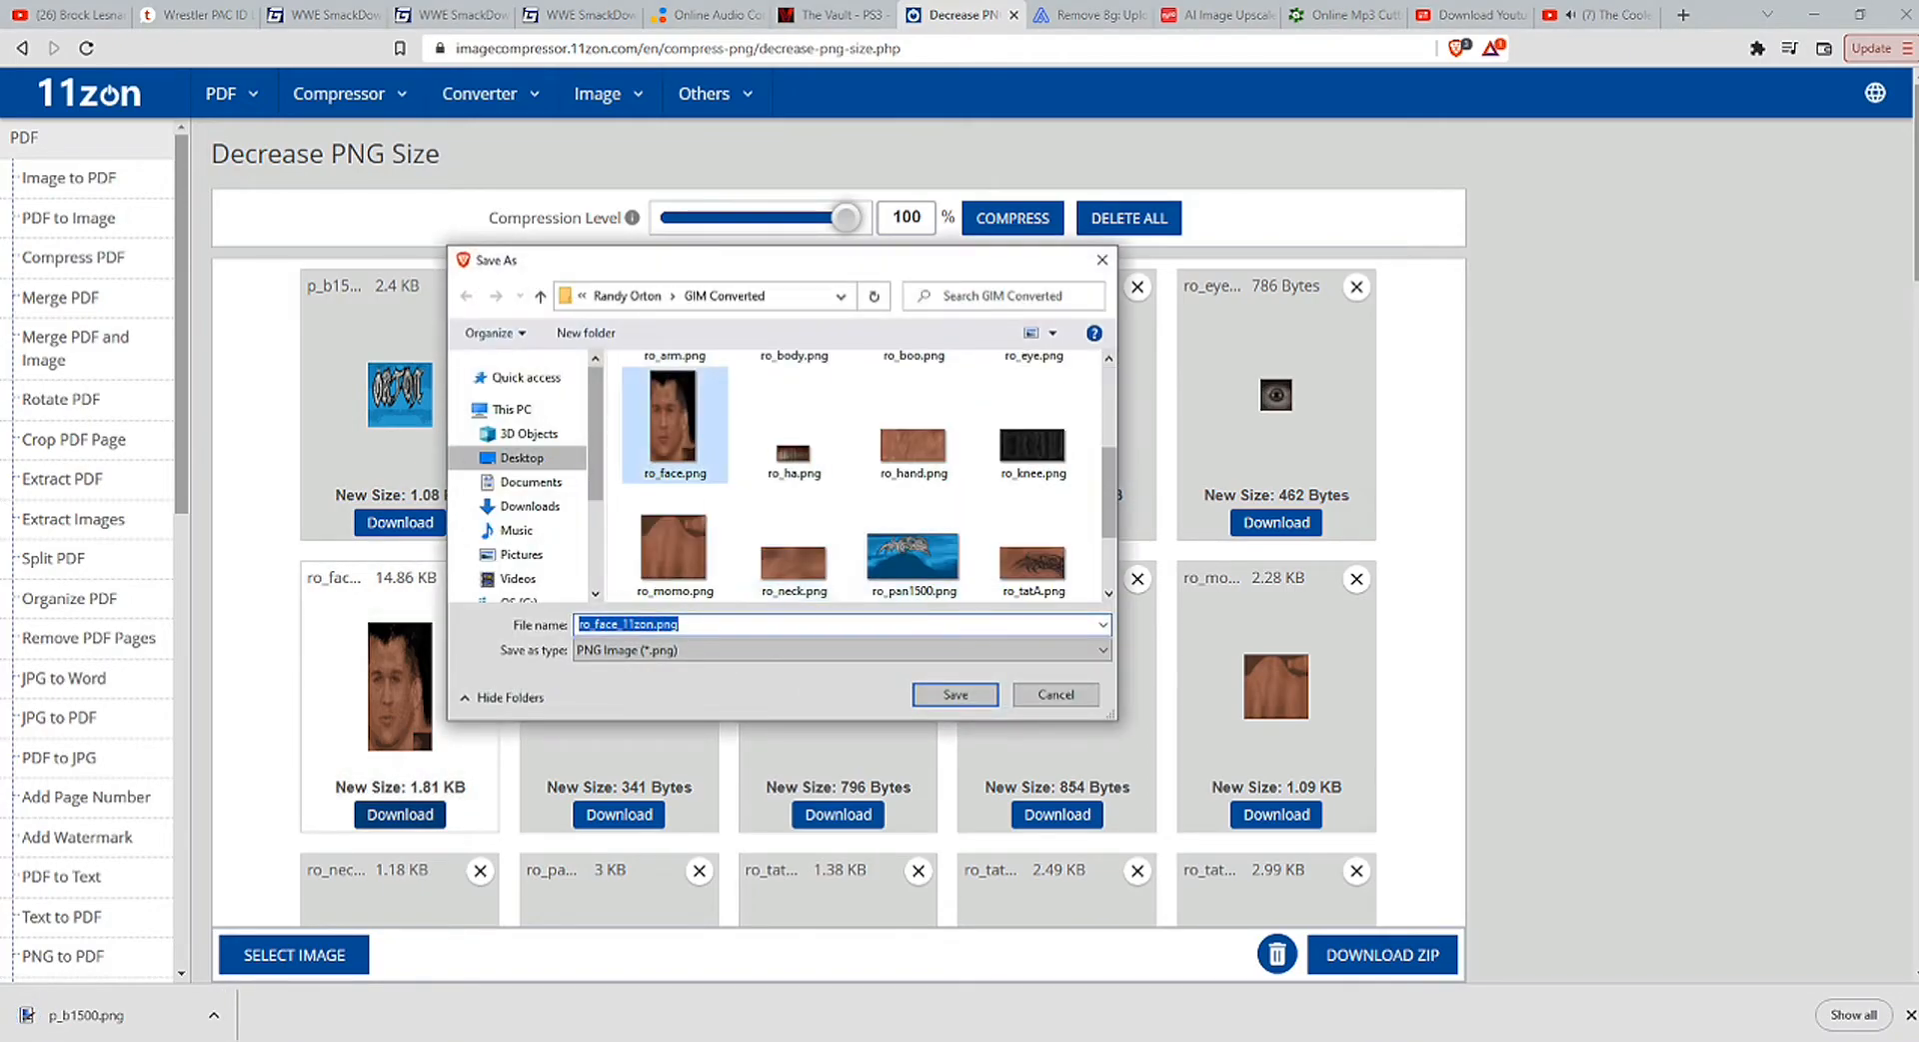
double_click(675, 422)
click(1023, 539)
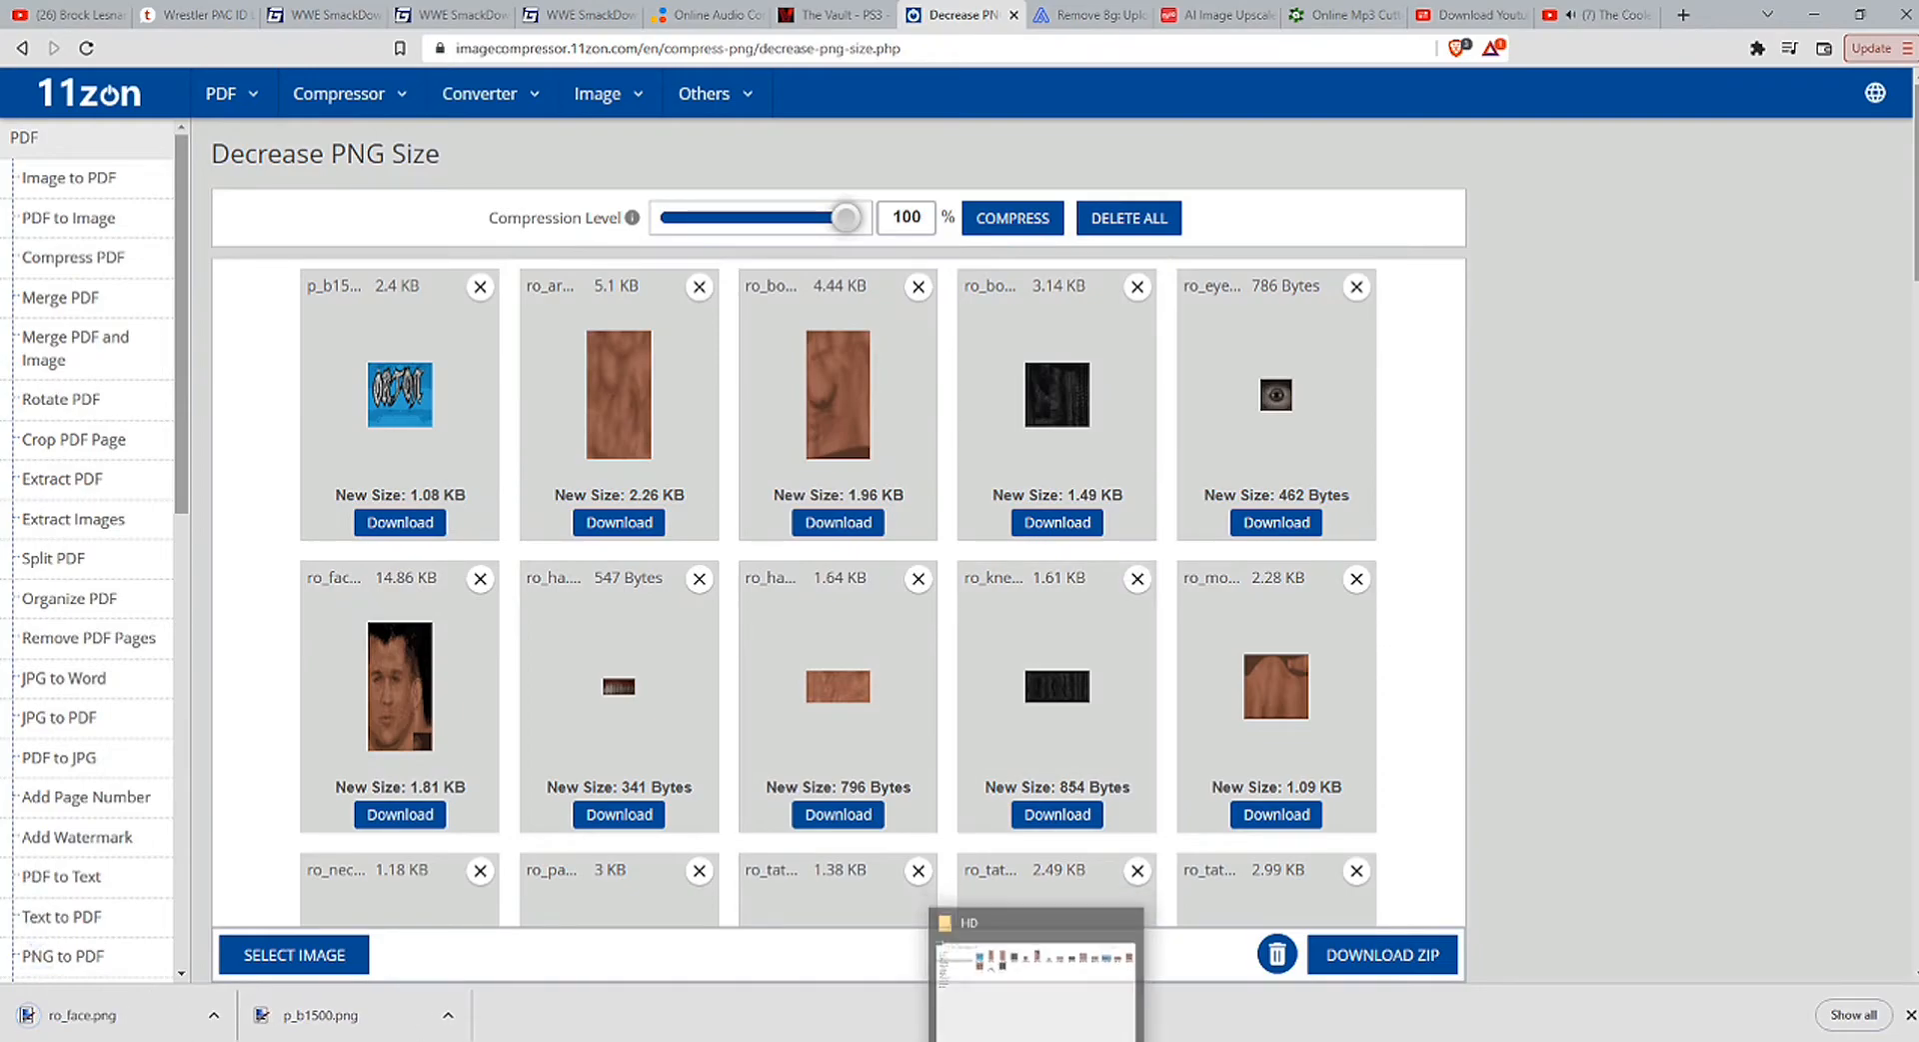
Step: Consult the guide's step 4 on GIM conversion and open the gimconverter folder in Modding\texturetools on the Desktop
key(alt+Tab)
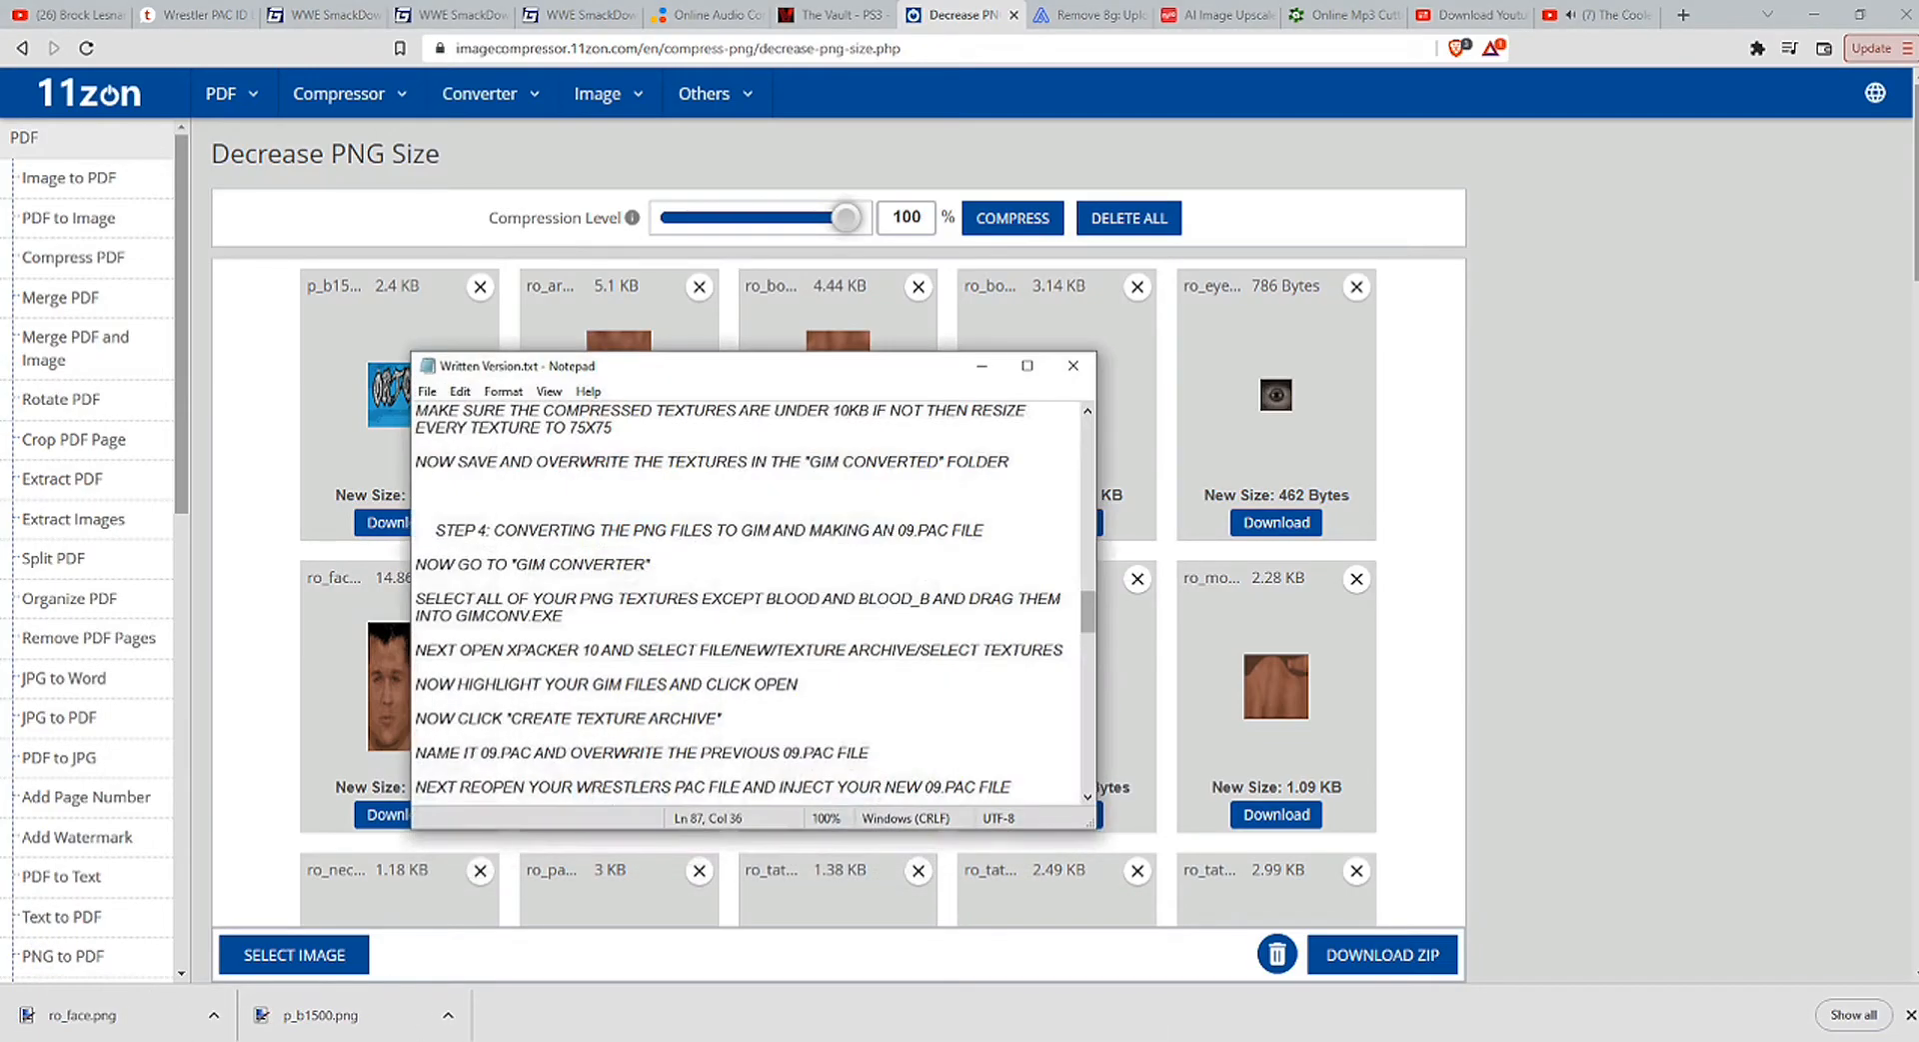
scroll(756, 598, down, 2)
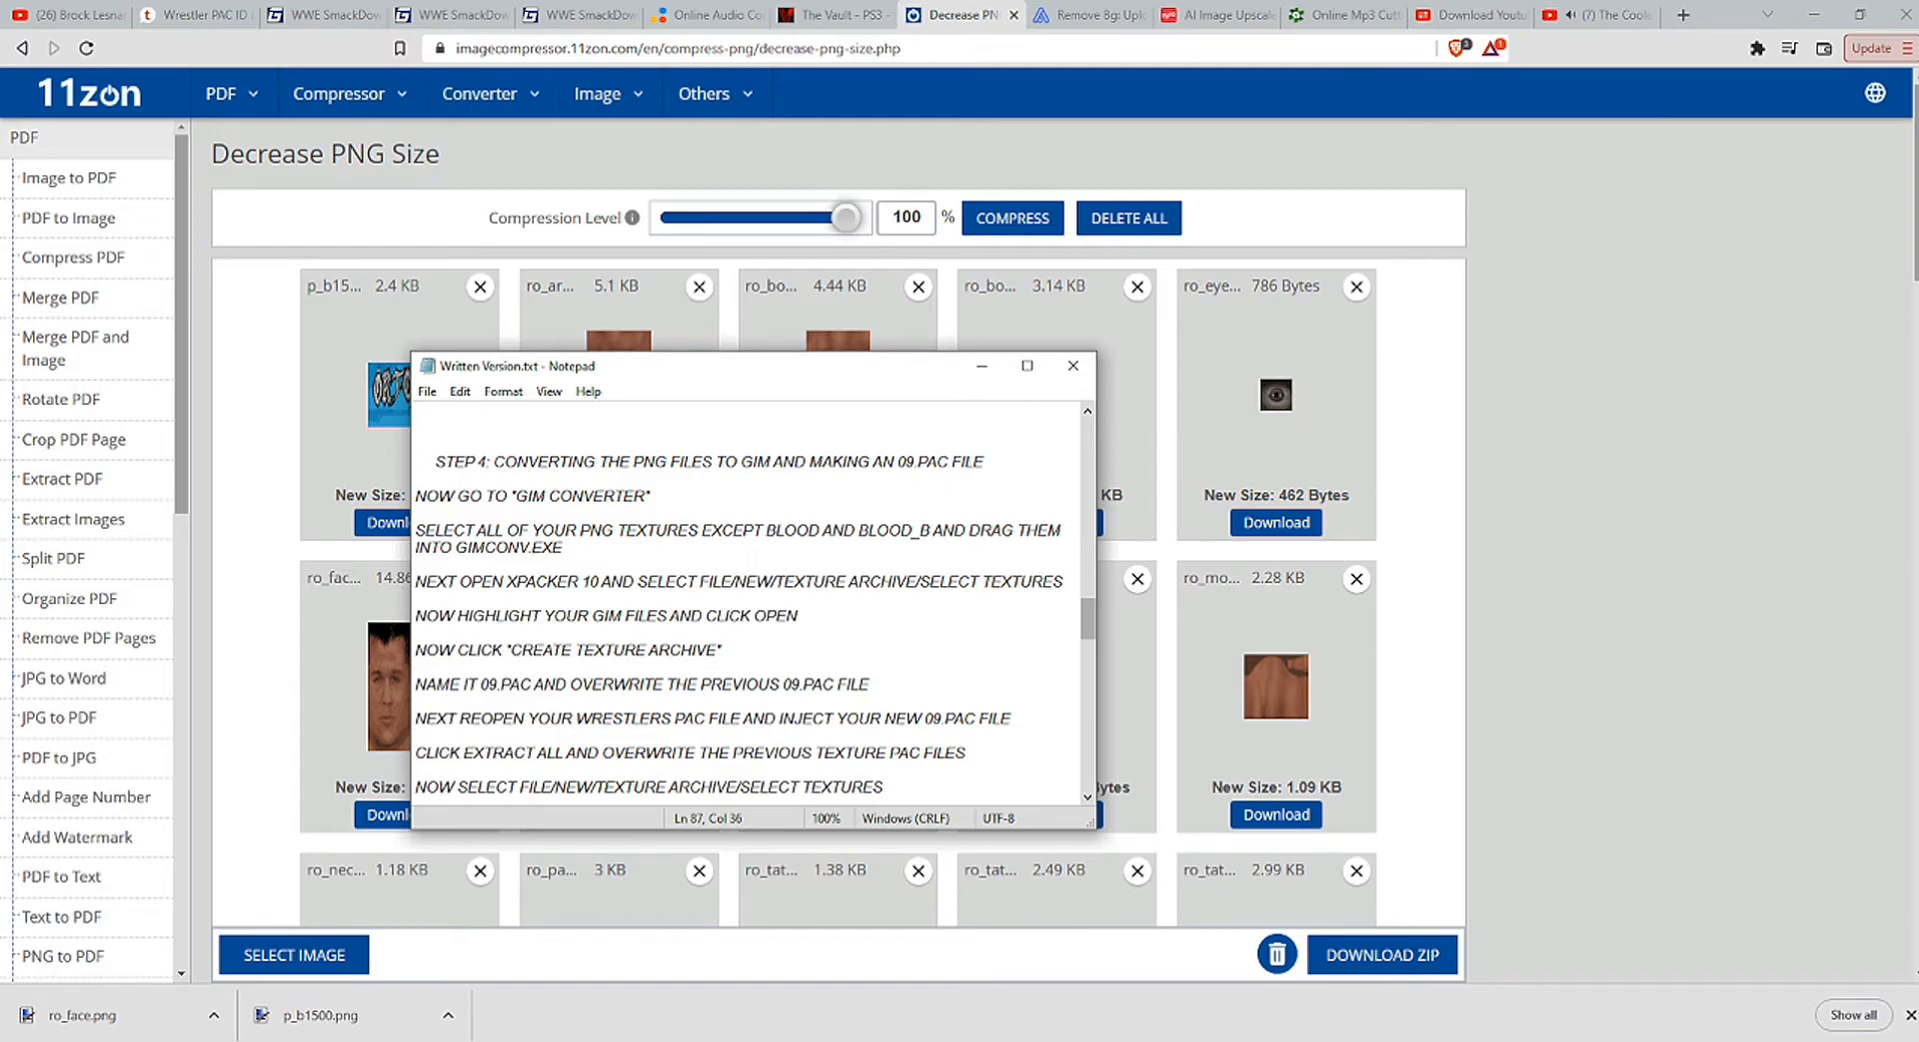
scroll(755, 597, down, 1)
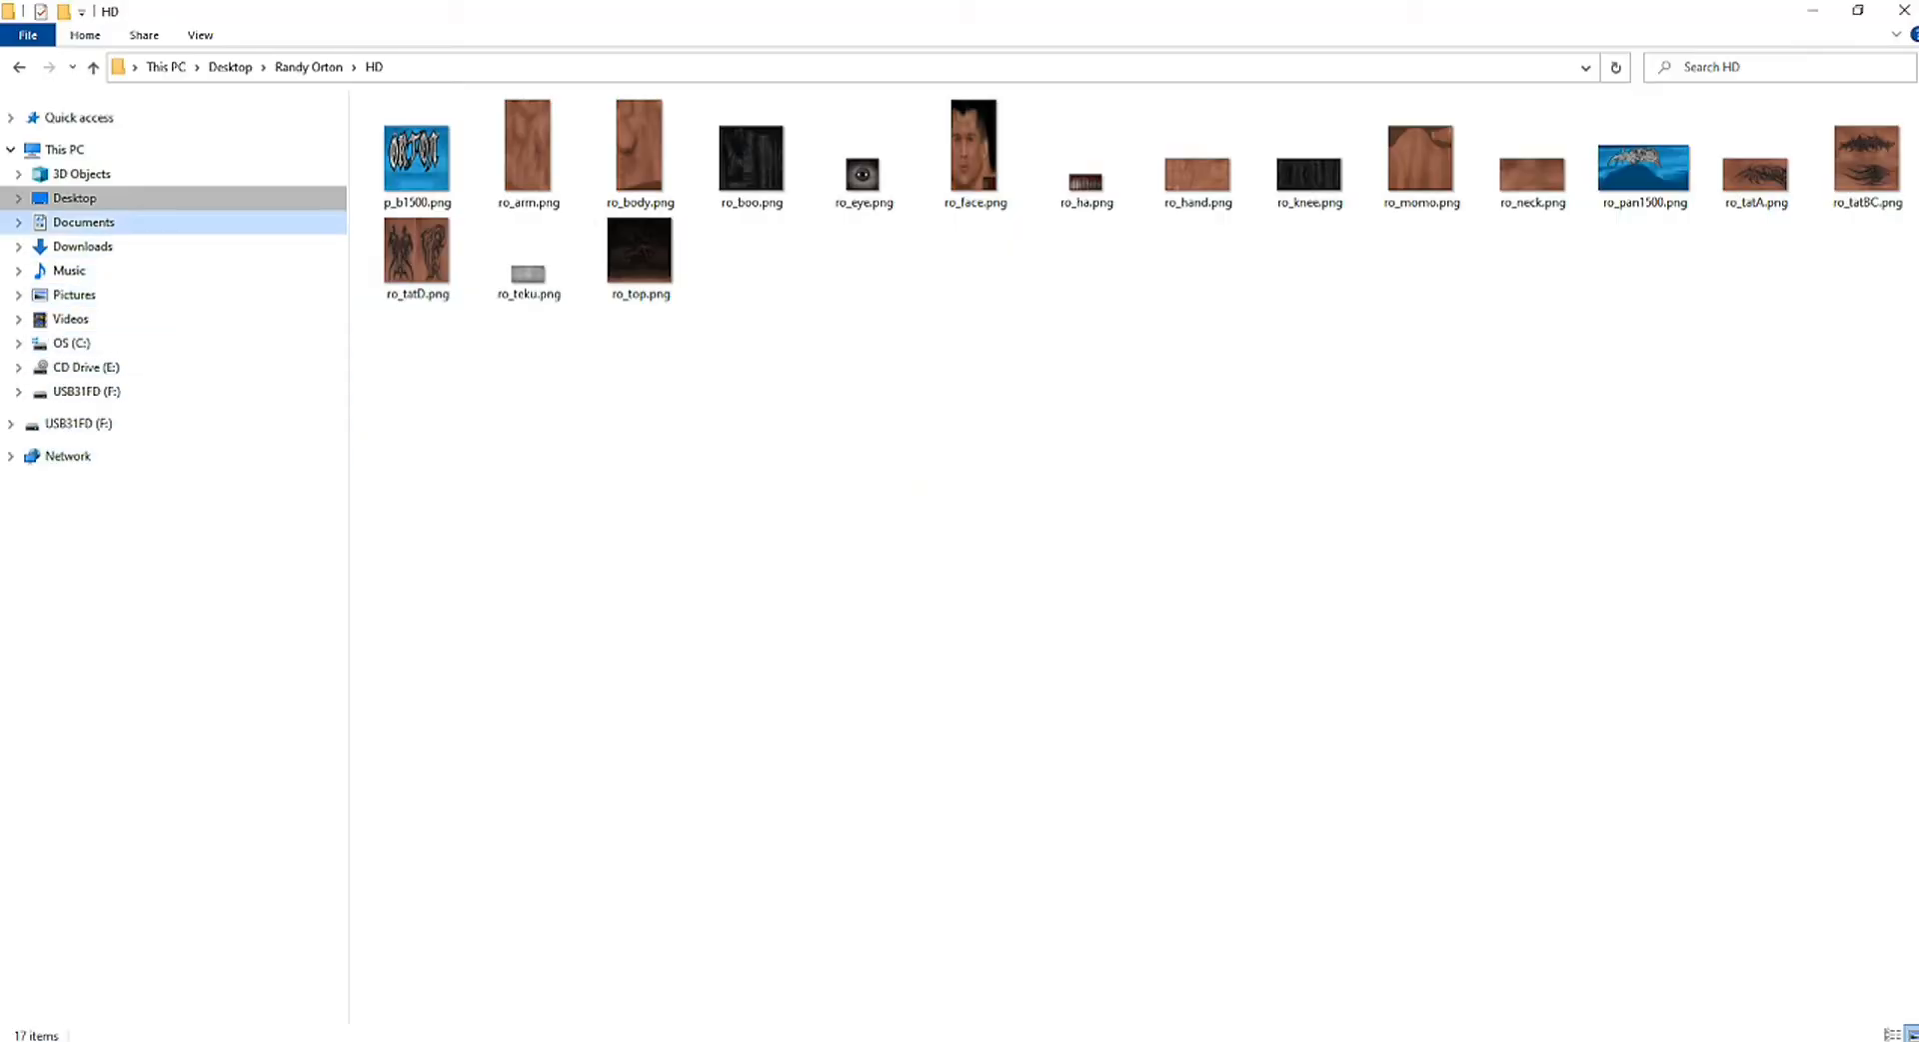
click(75, 198)
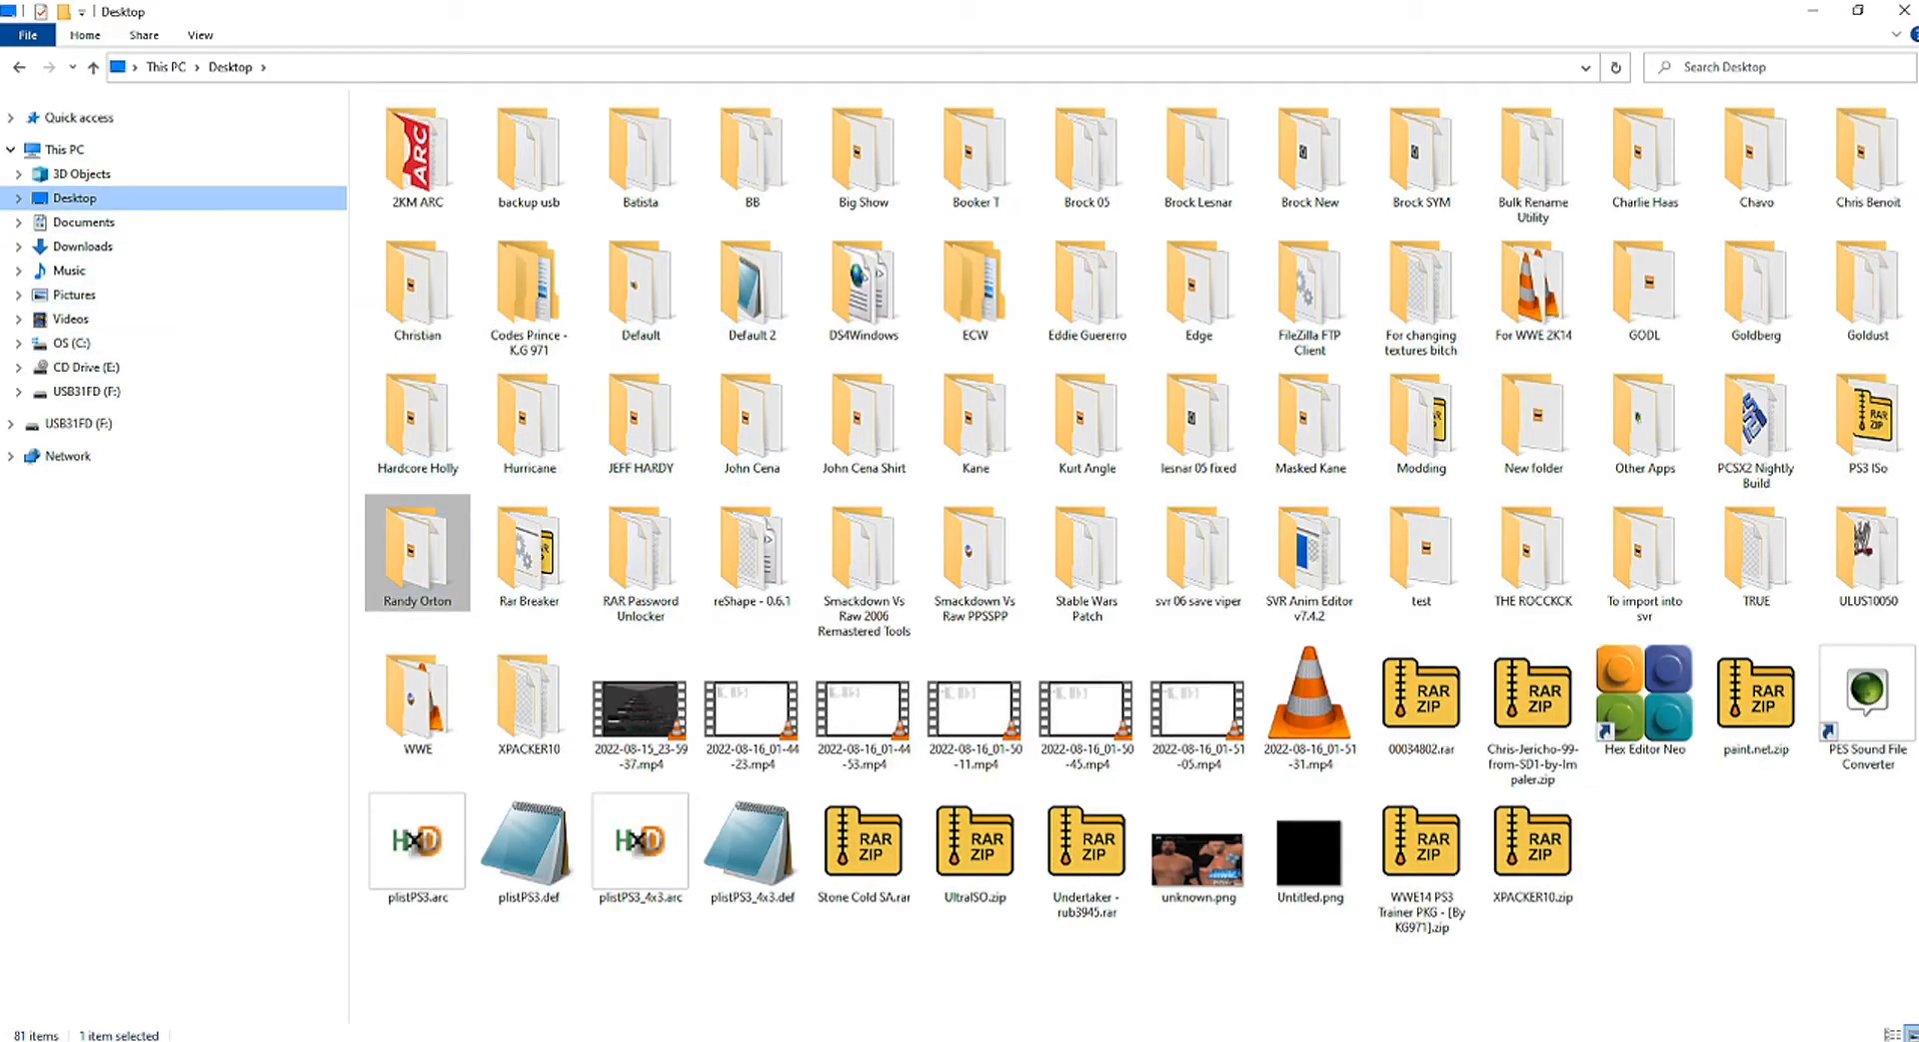
double_click(1422, 420)
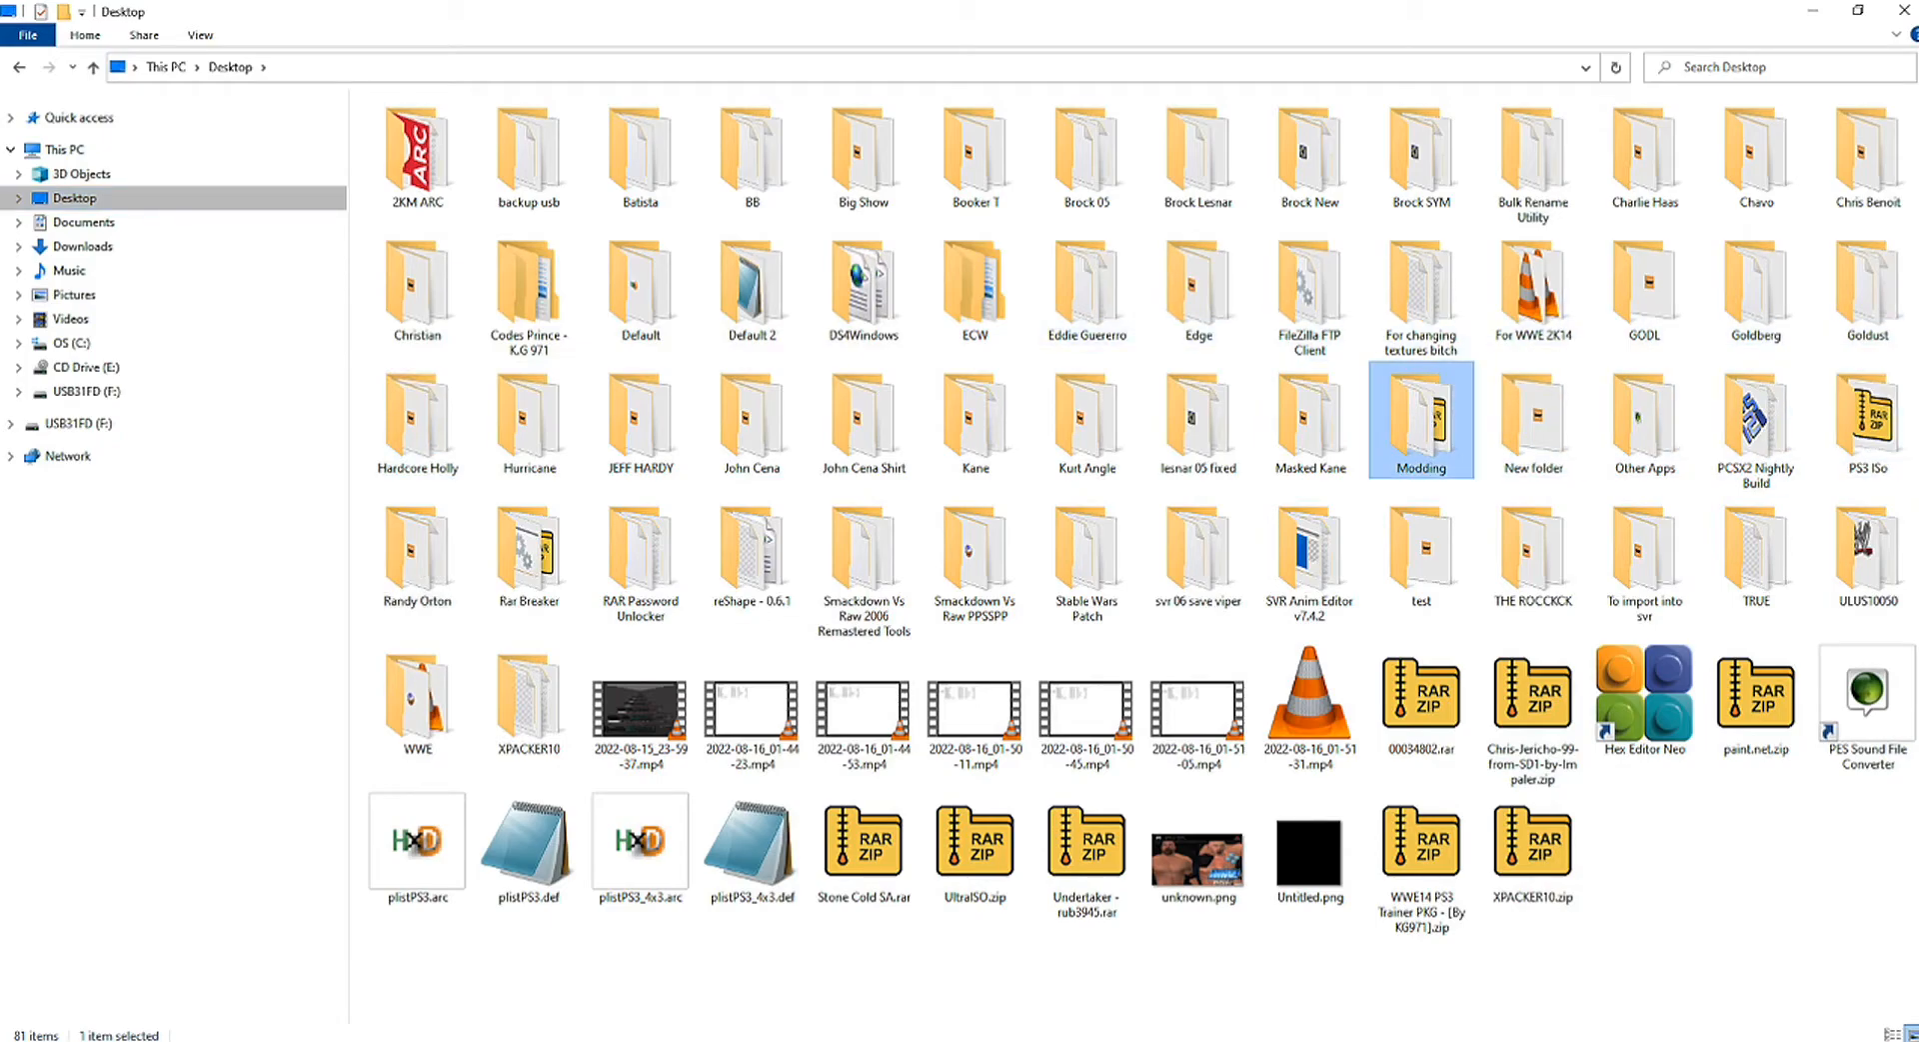
double_click(420, 618)
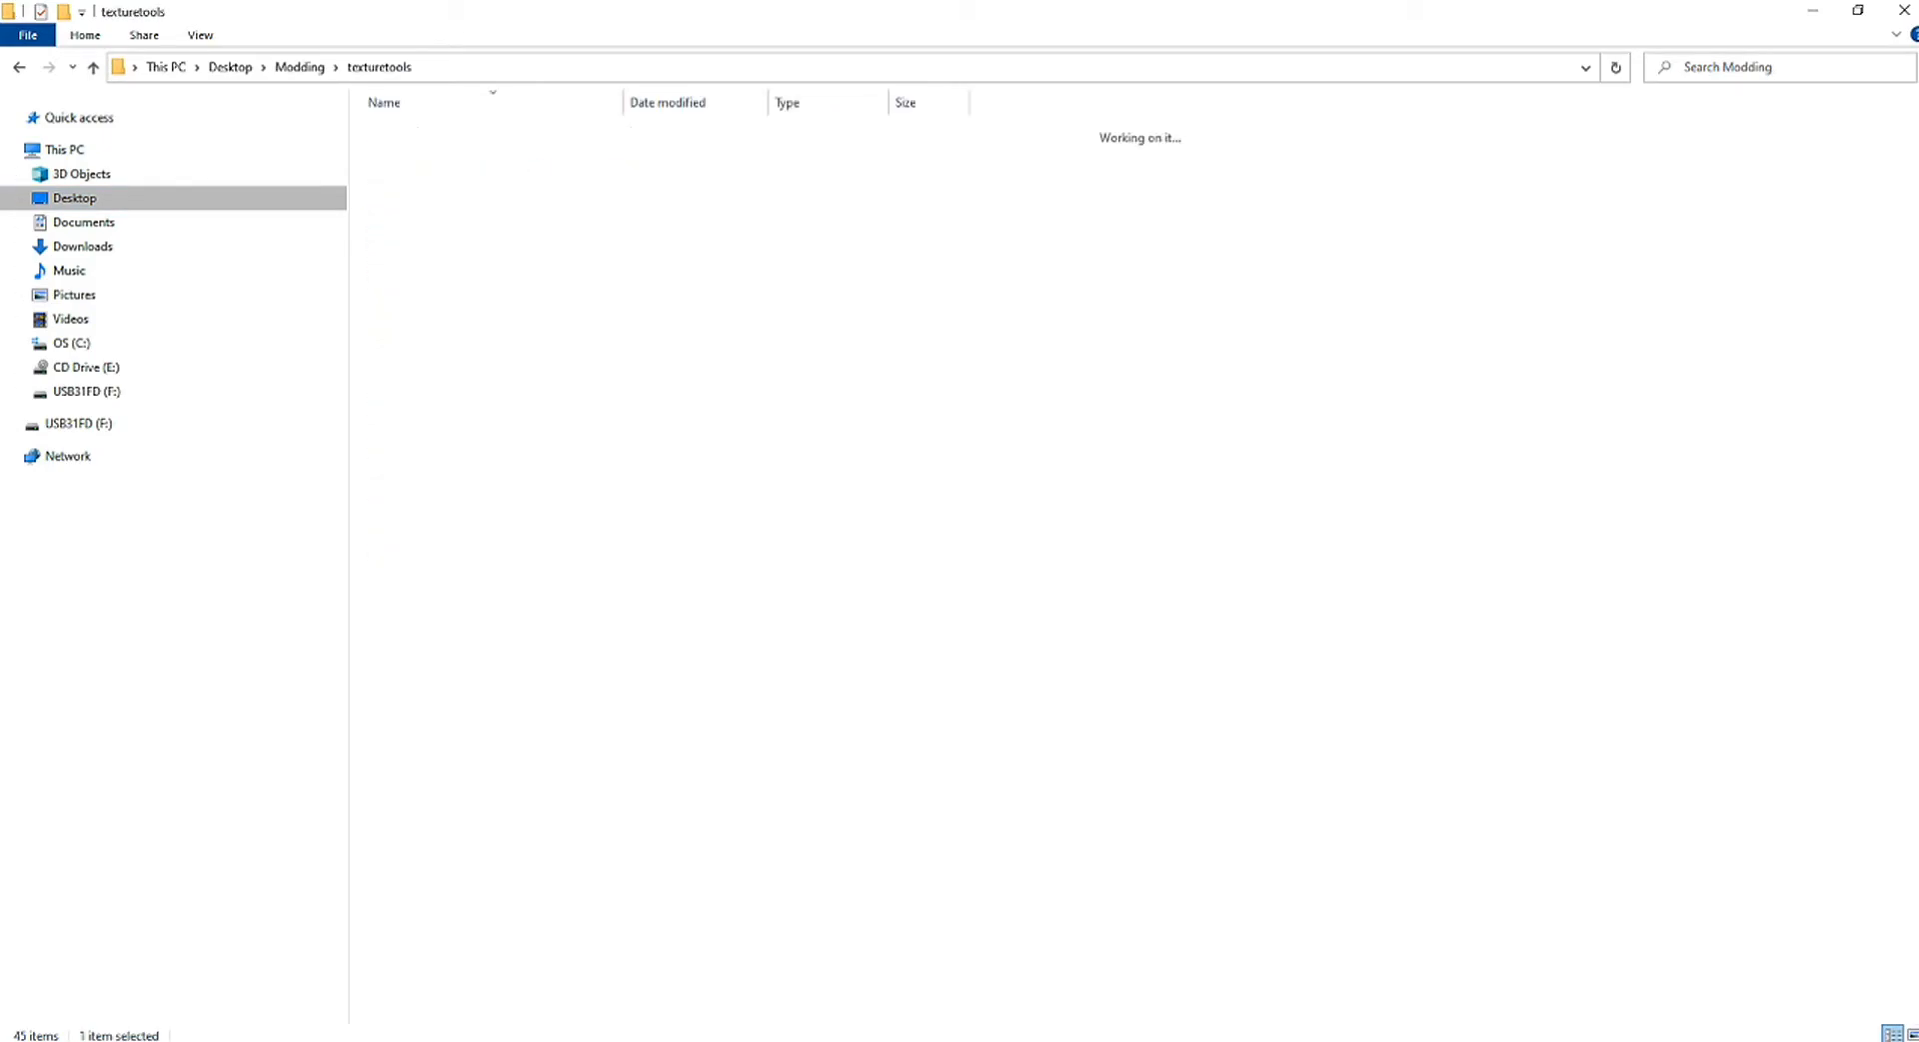
double_click(424, 215)
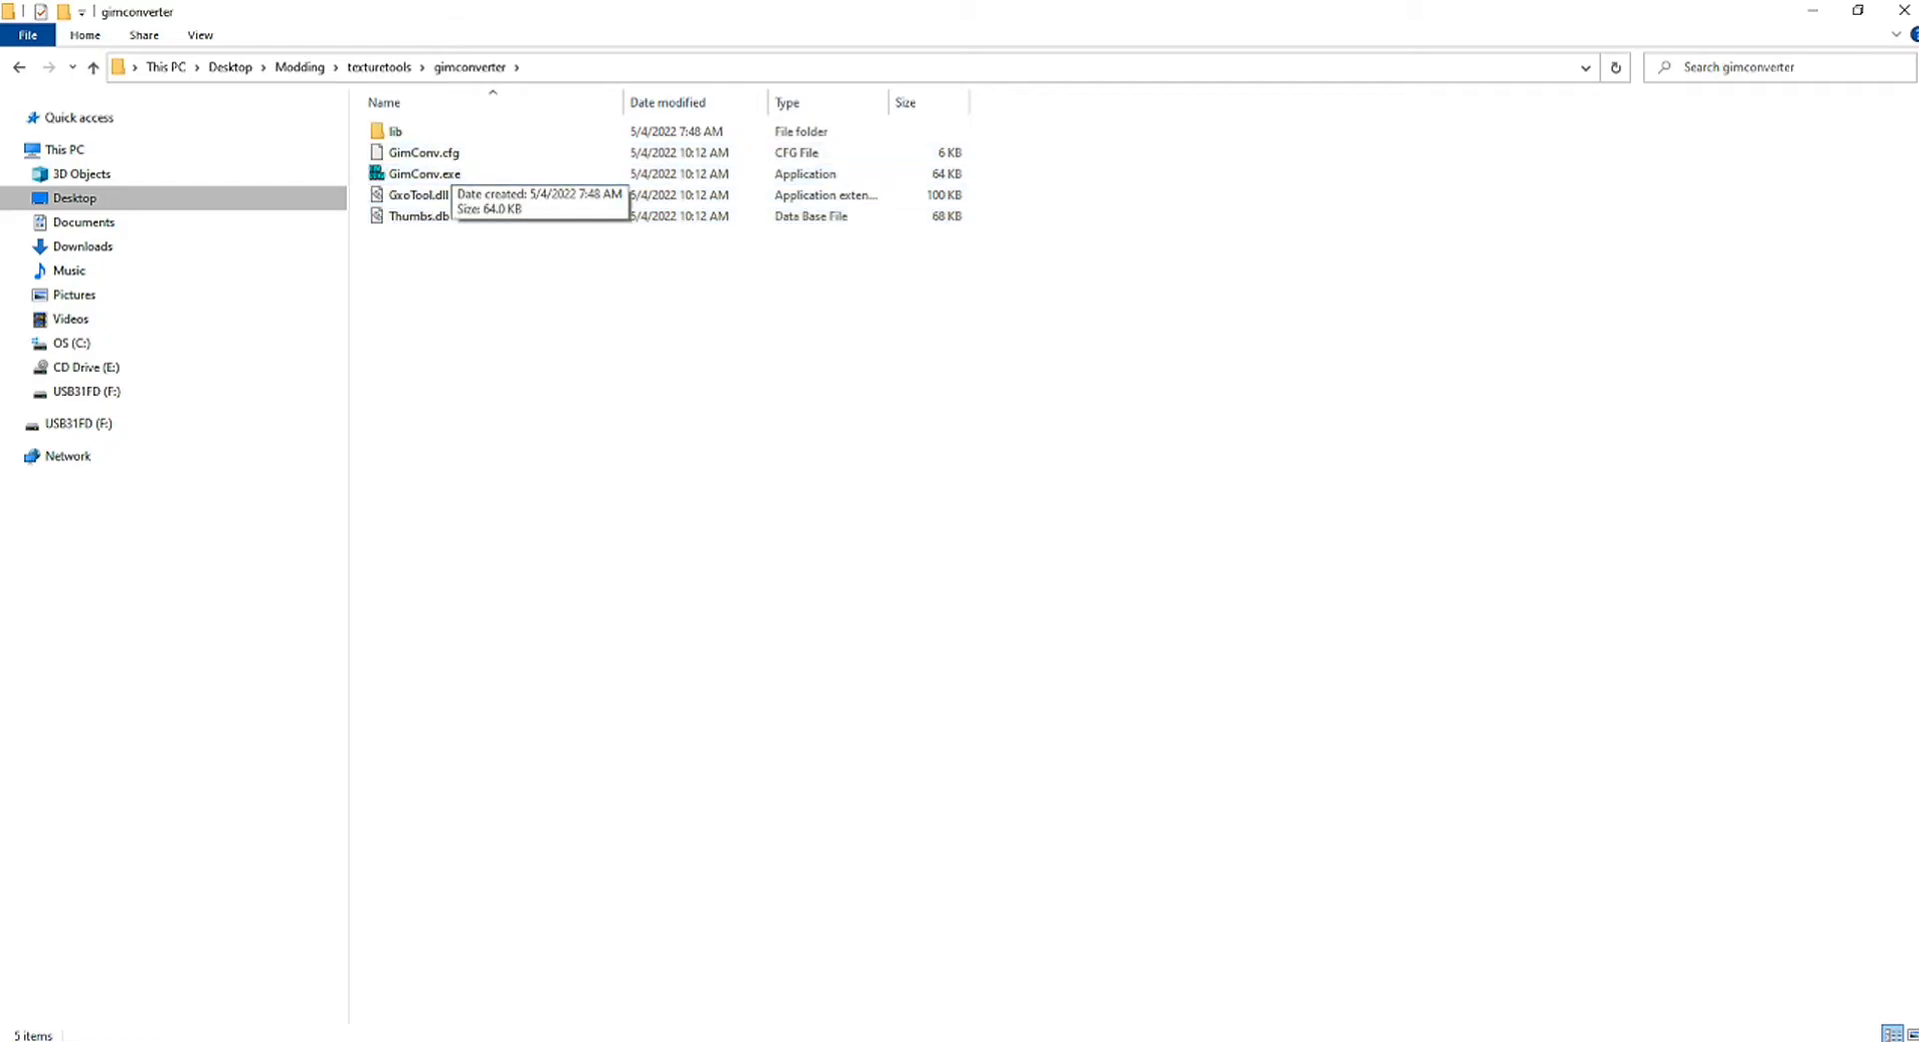
Step: Open Randy Orton's GIM Converted folder in a second File Explorer window, placed so that GimConv.exe stays accessible
right_click(1036, 1040)
click(1036, 959)
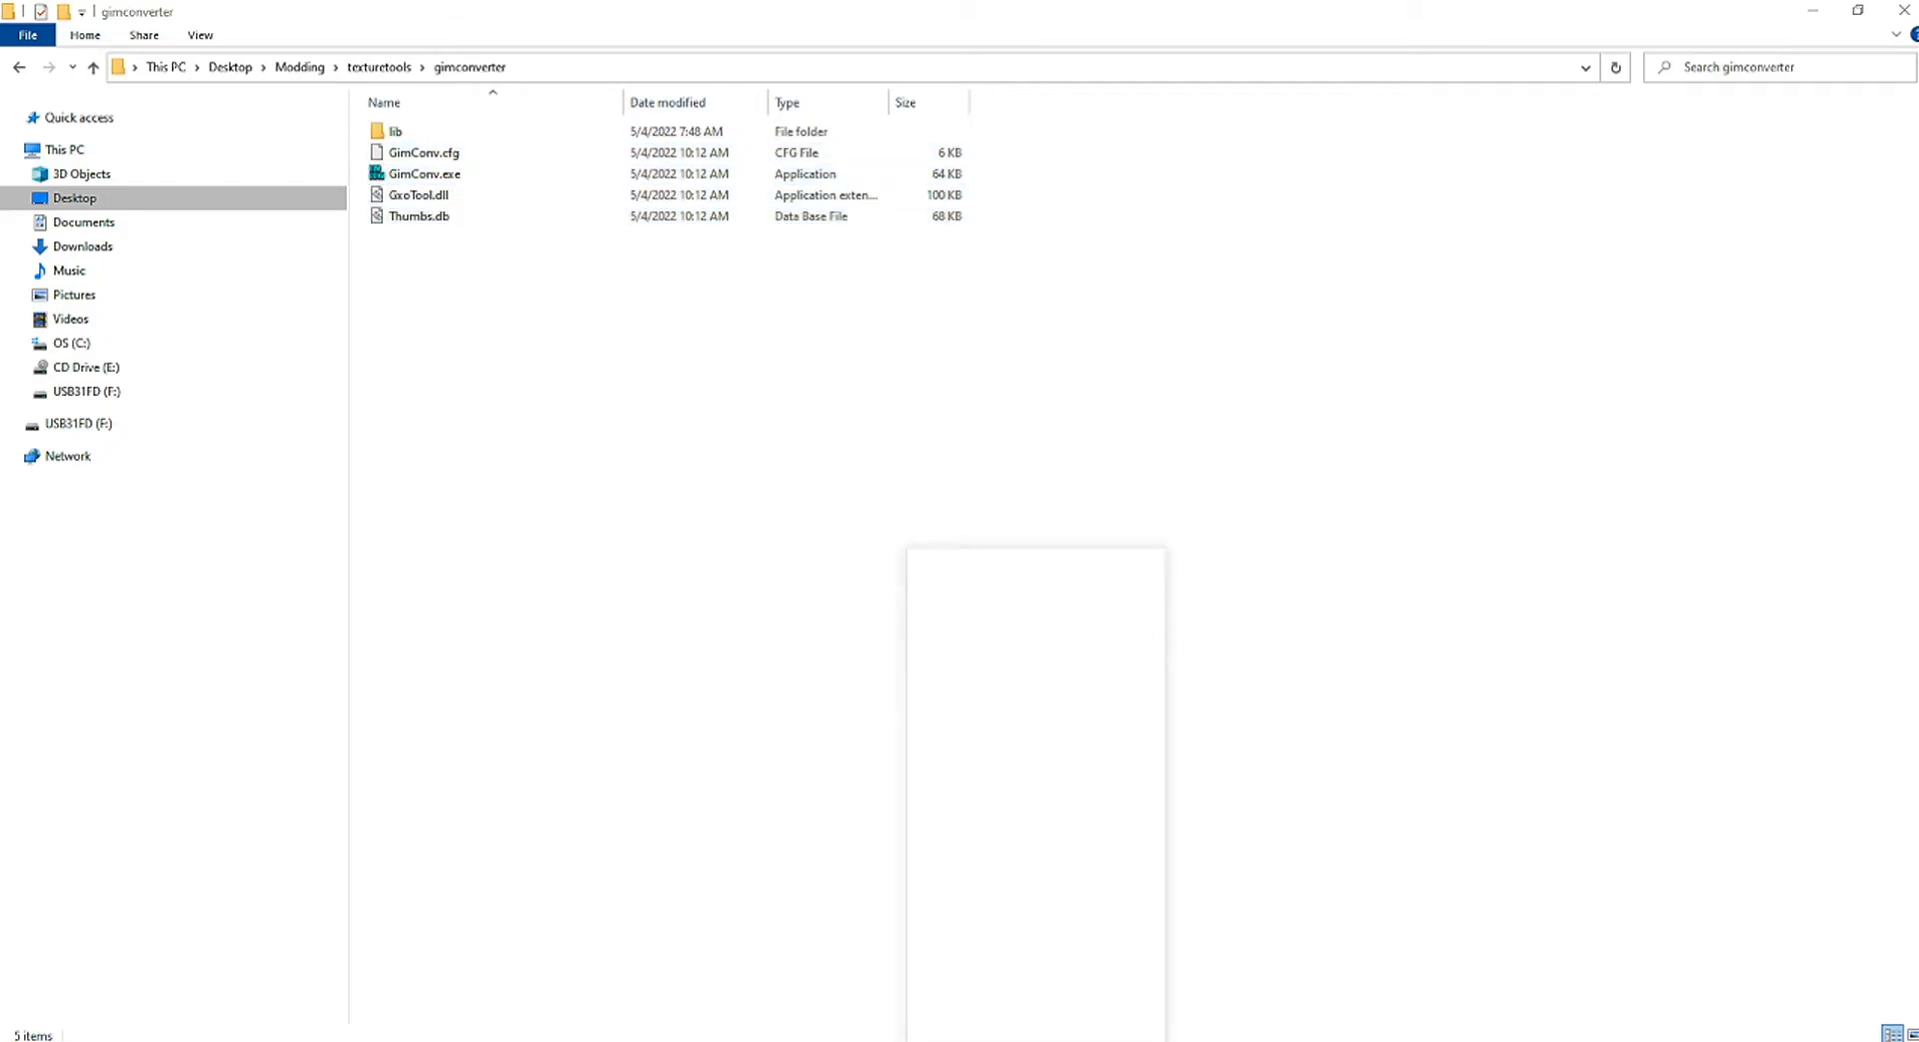
click(280, 450)
scroll(854, 630, down, 10)
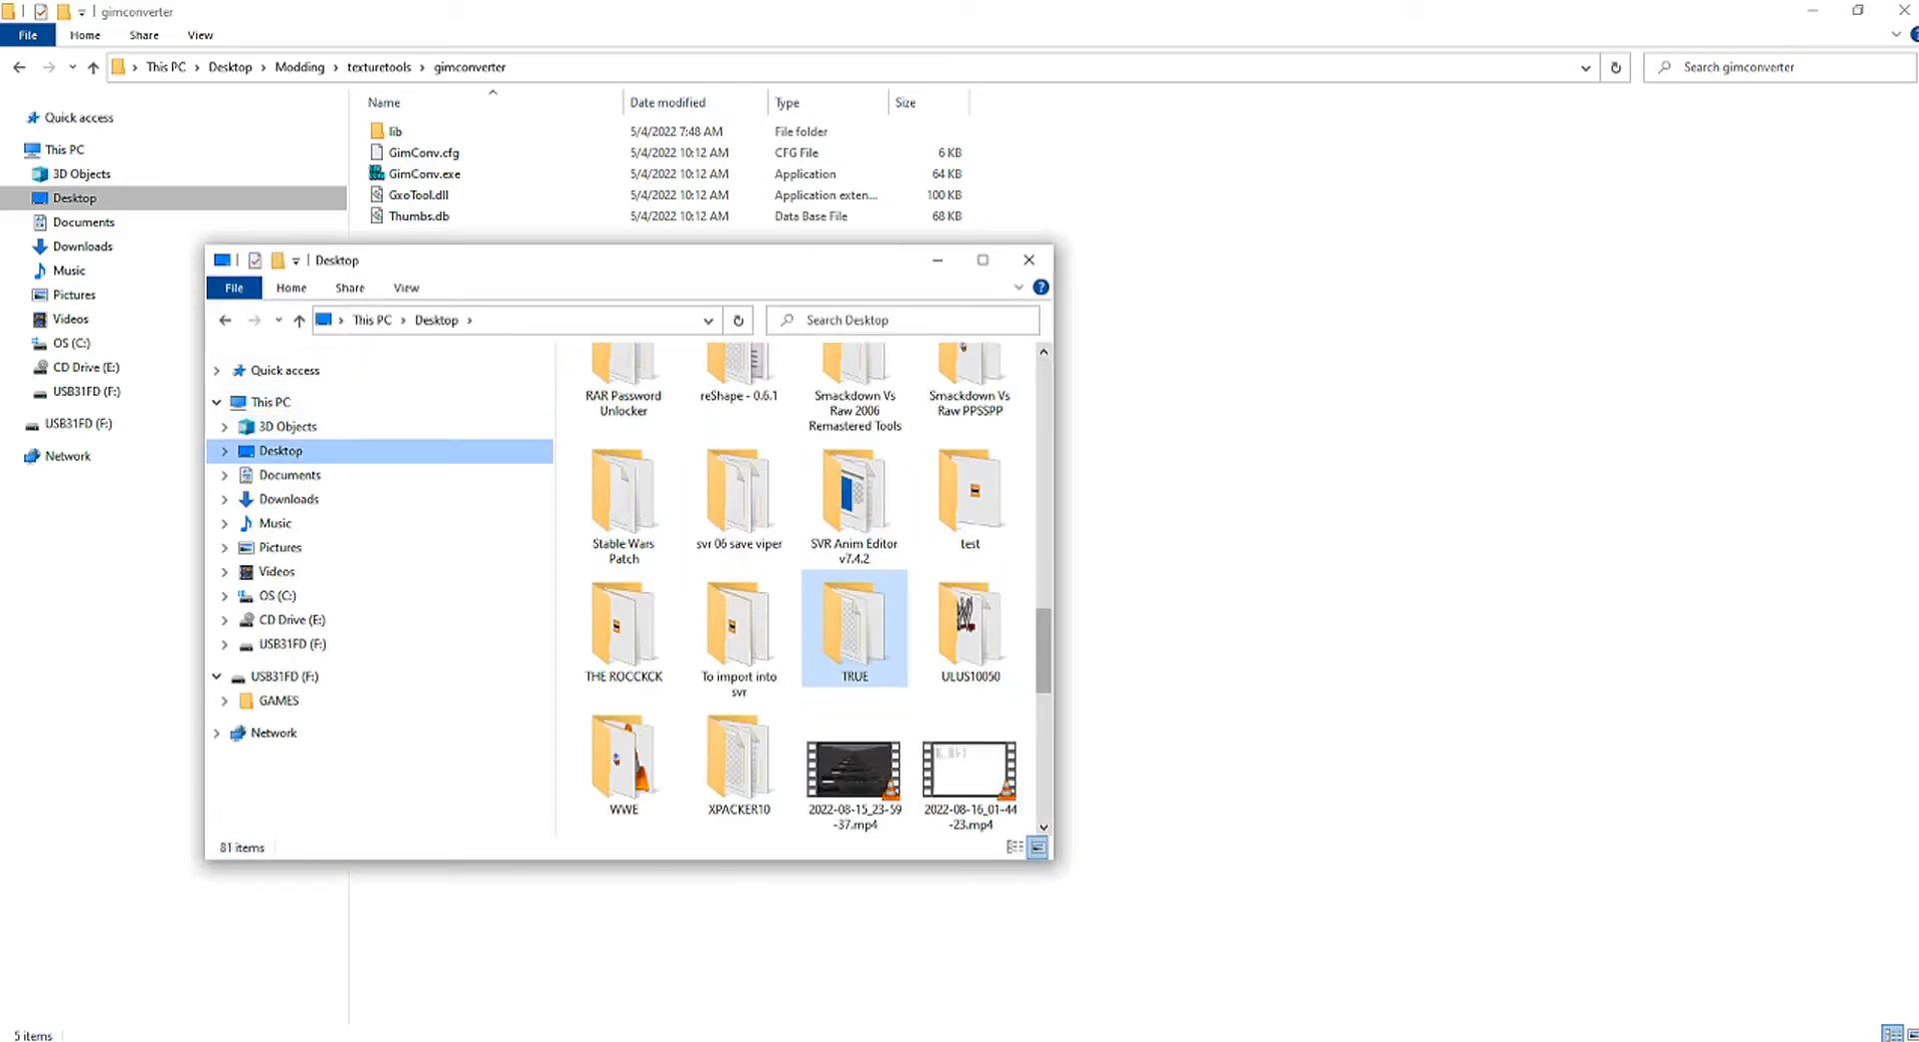
scroll(751, 518, up, 2)
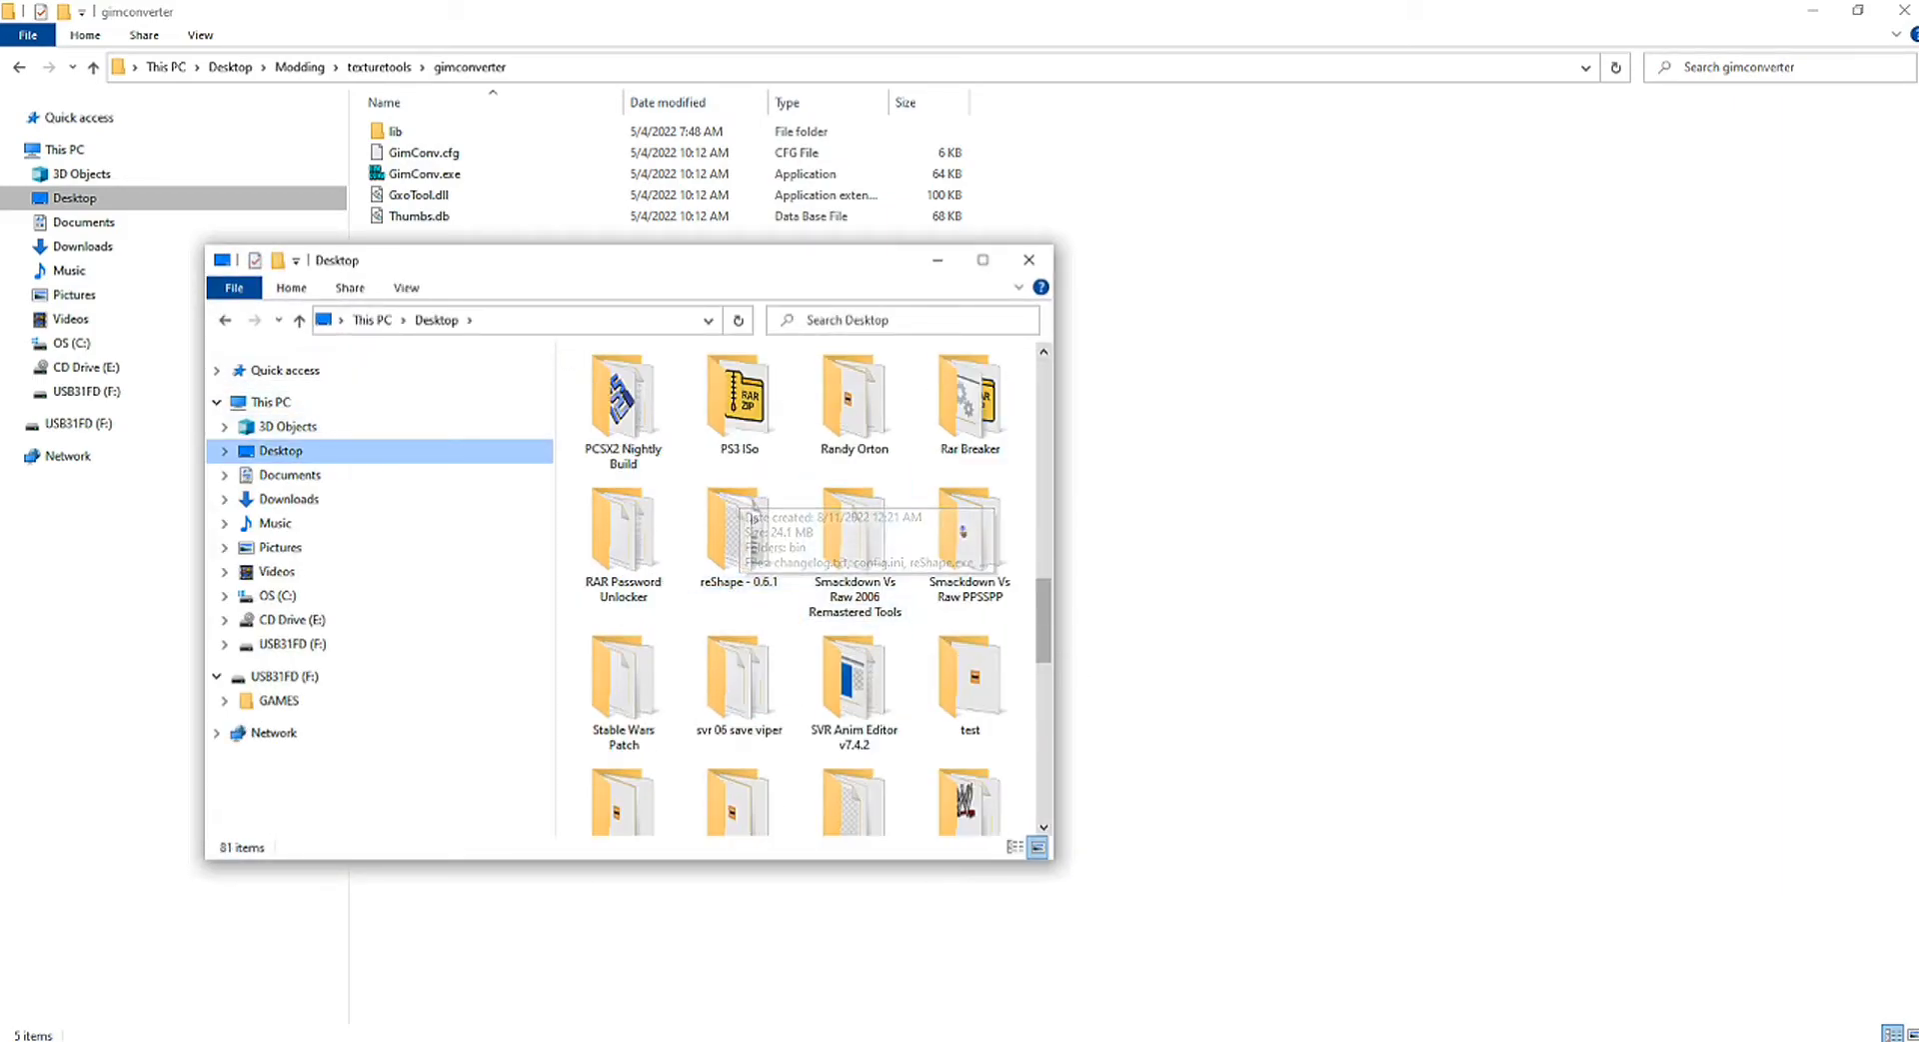
double_click(855, 410)
drag(789, 262, 1289, 249)
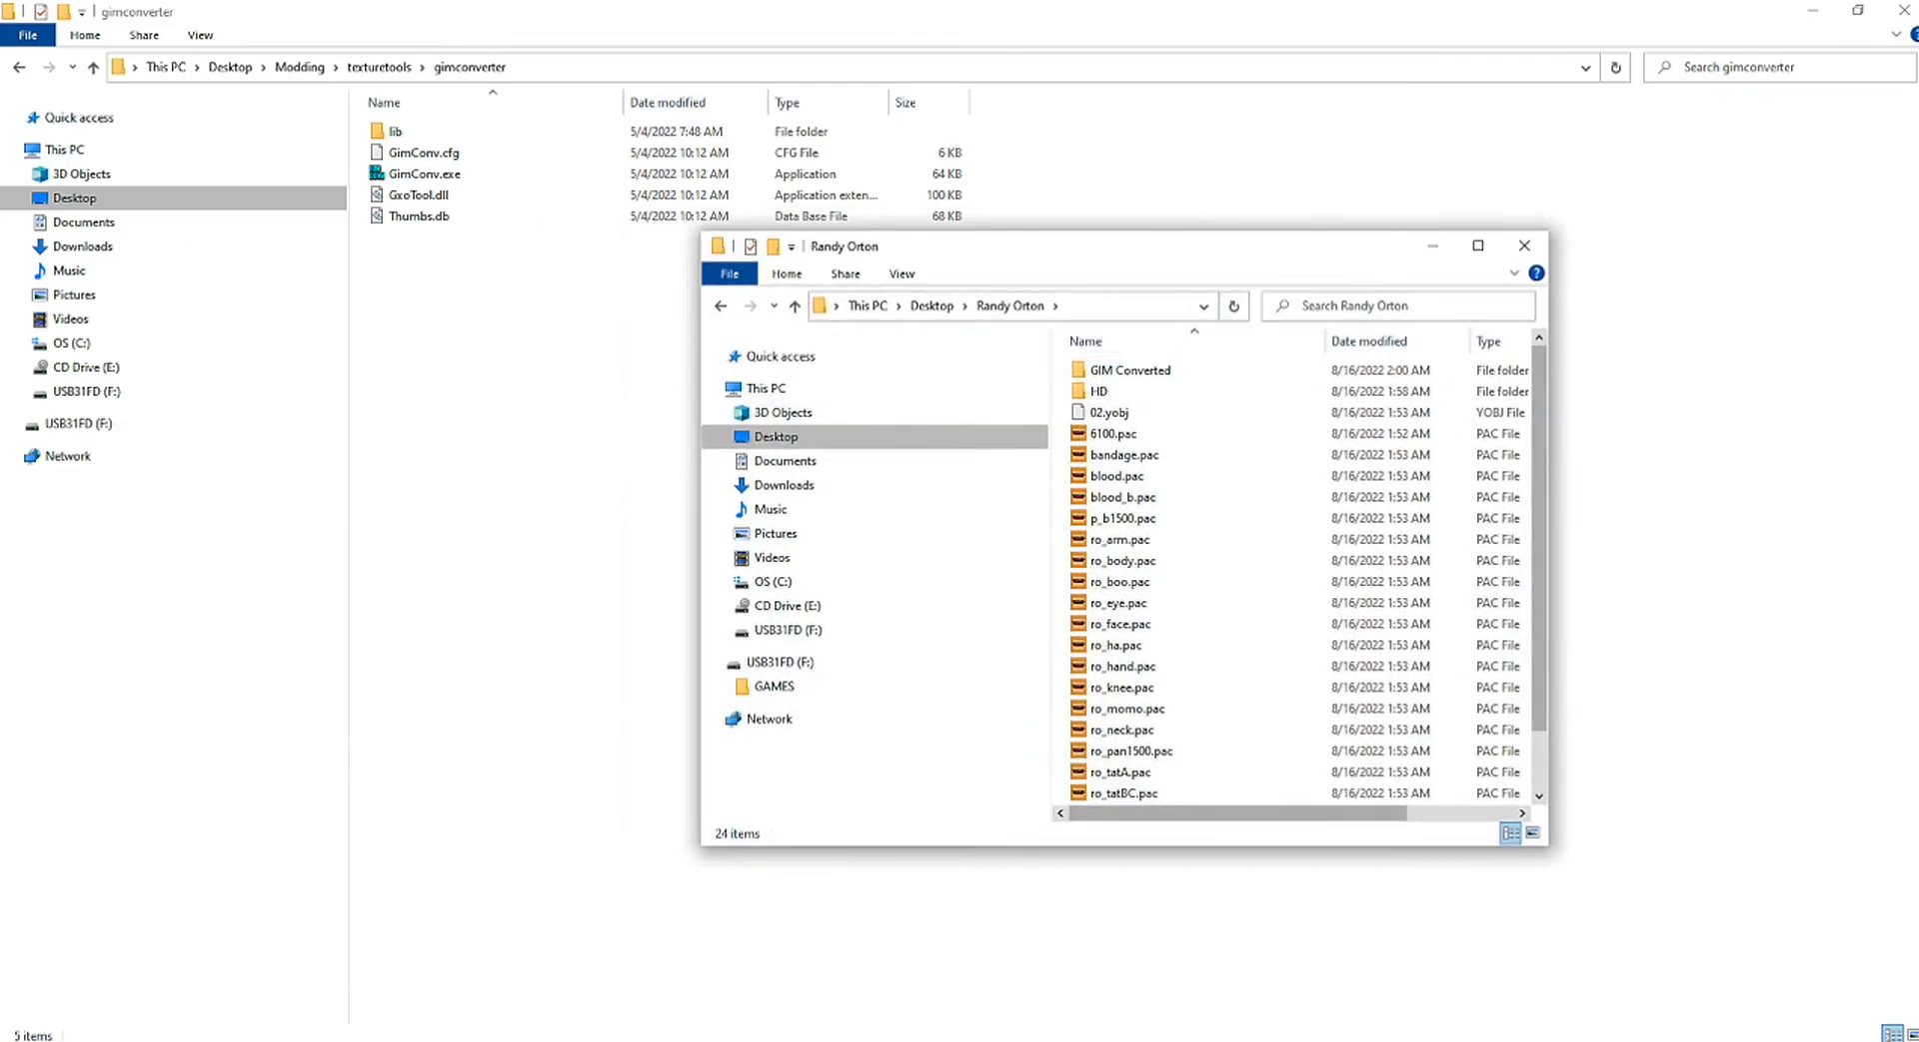
double_click(1130, 370)
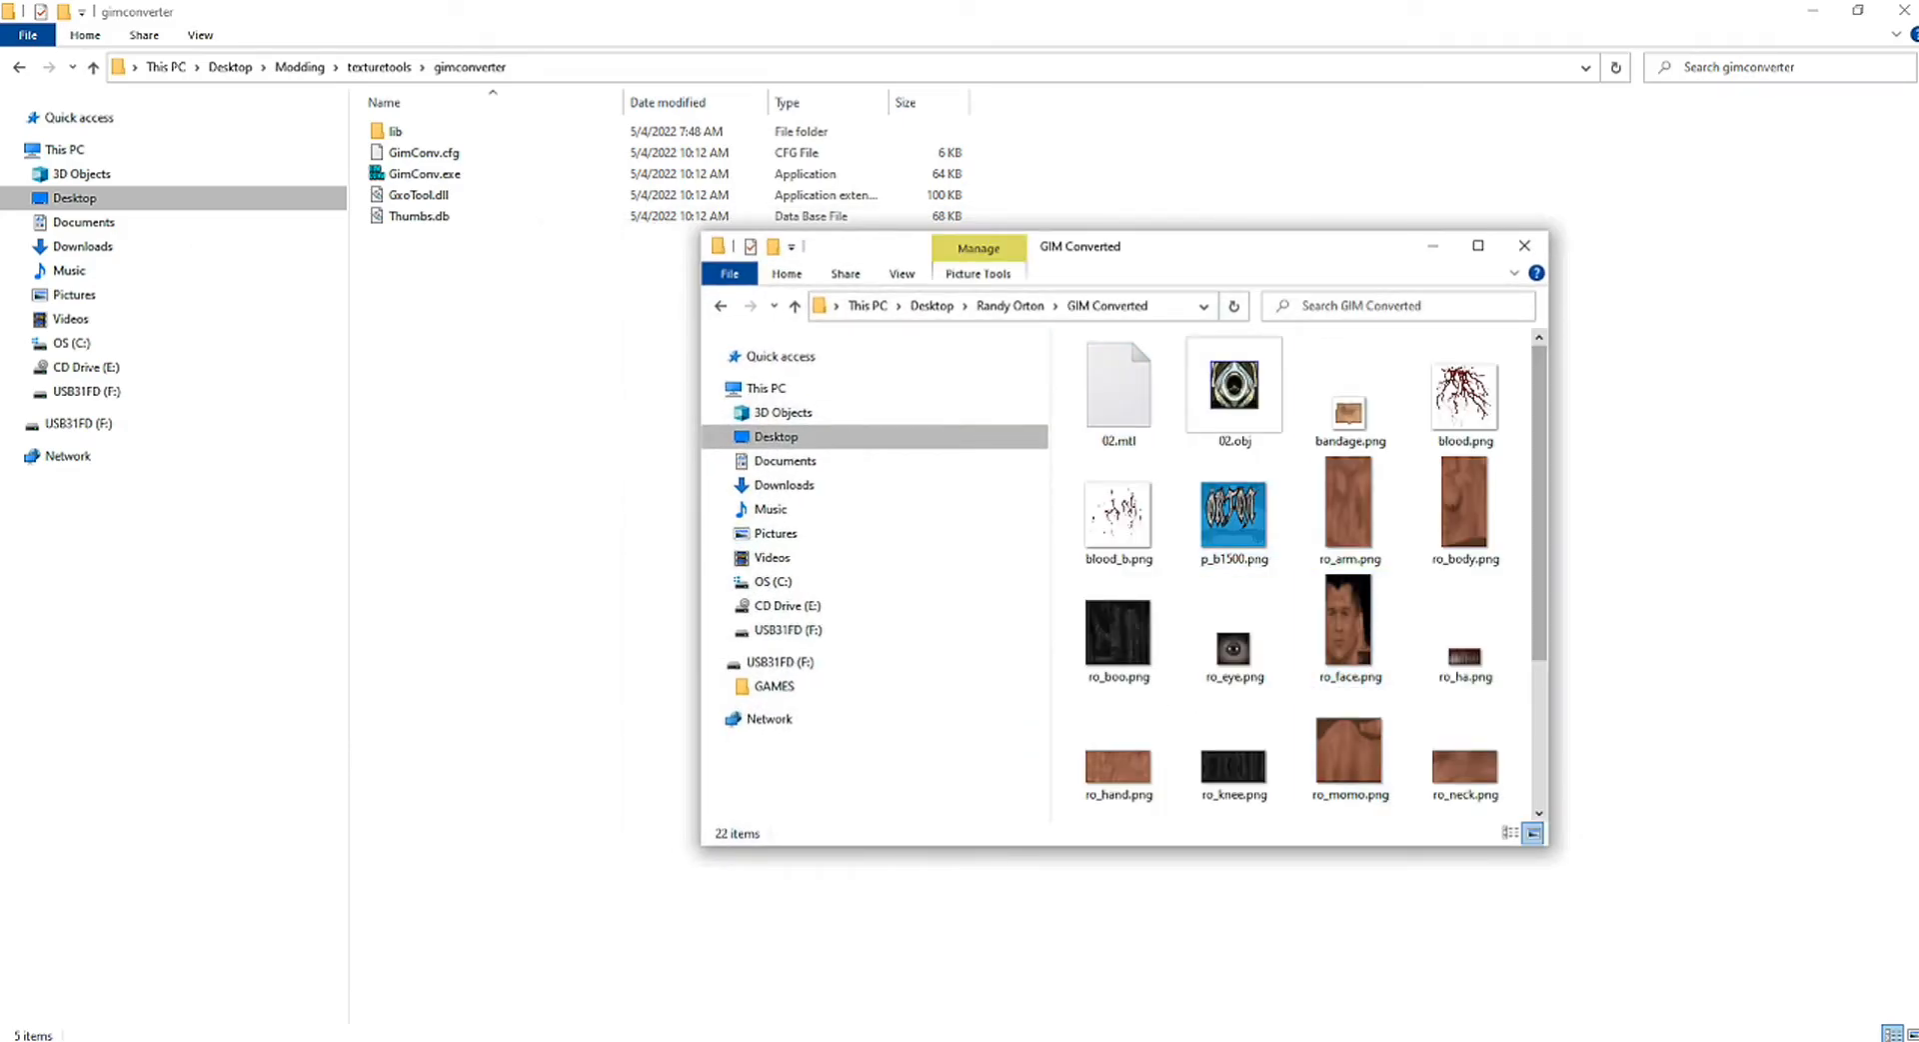
Step: Convert all PNGs except bandage.png, blood.png and blood_b.png to GIM with GimConv.exe, and delete the converted source PNGs
key(alt+Tab)
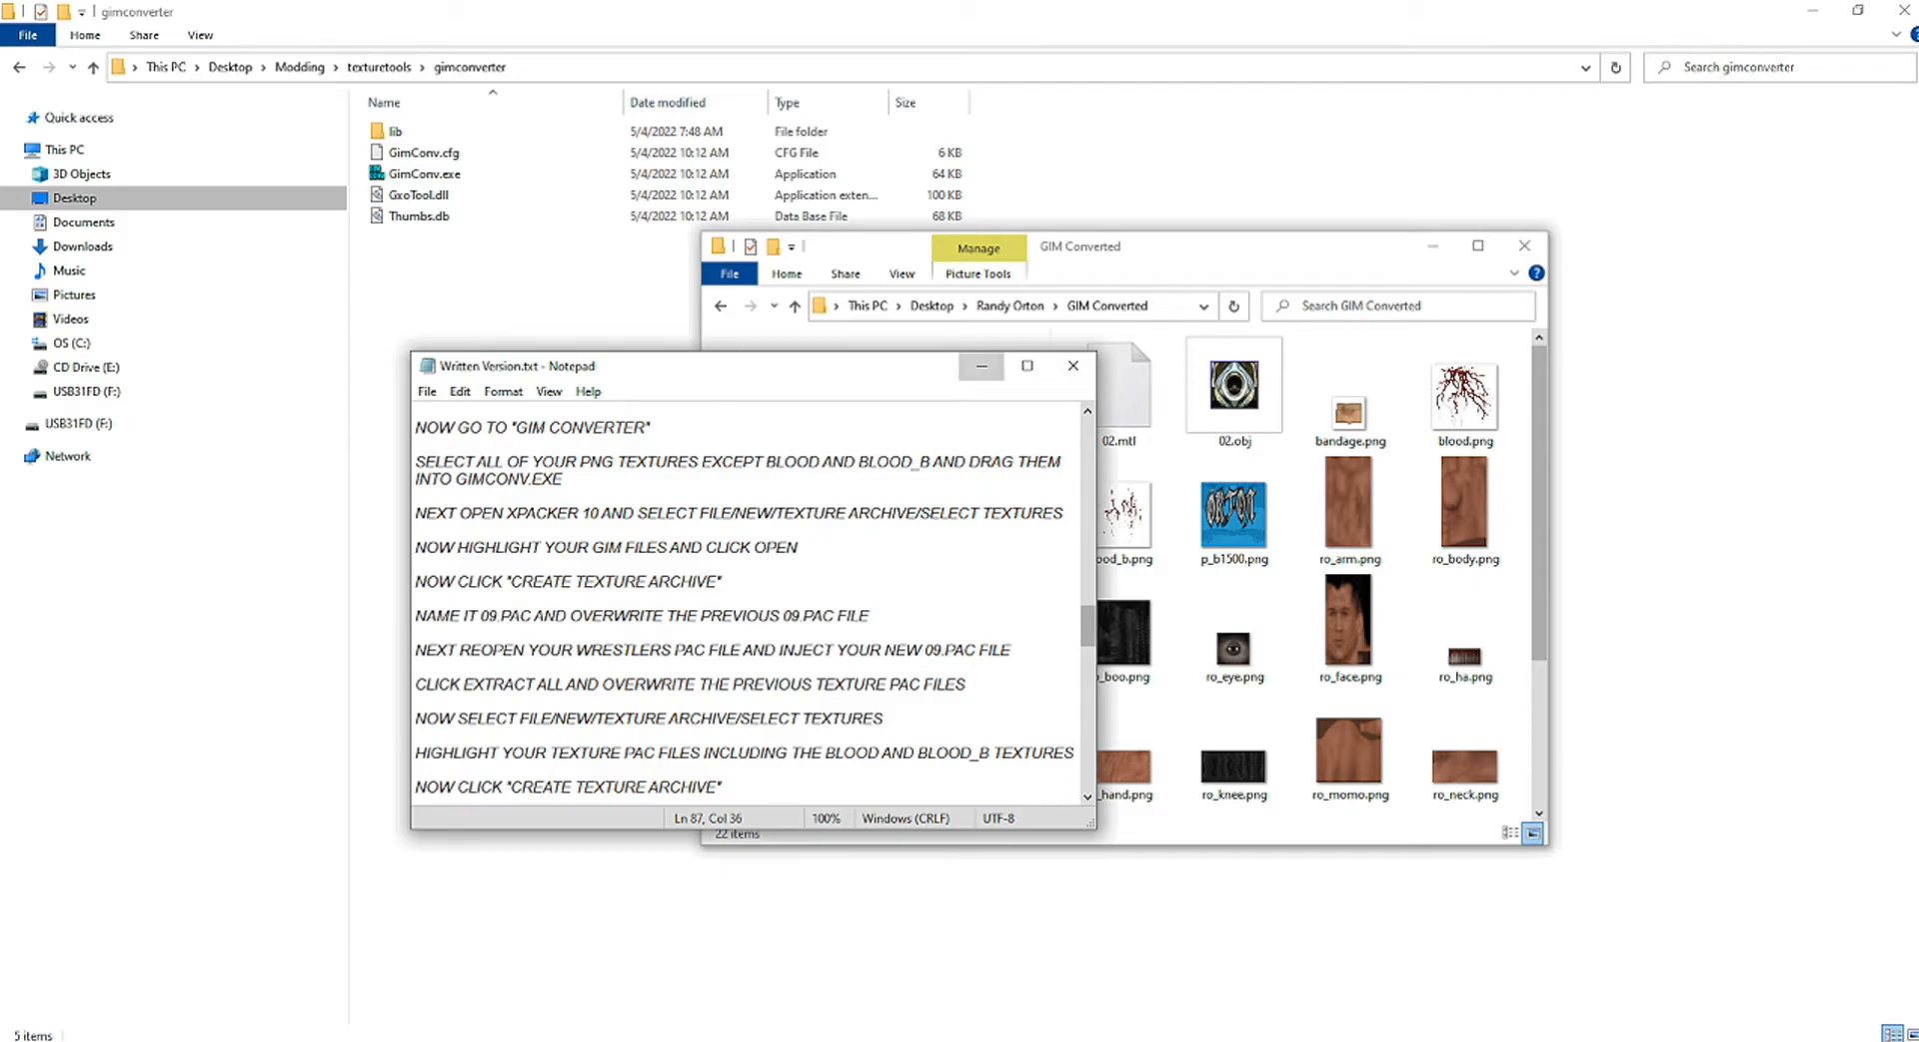
click(981, 364)
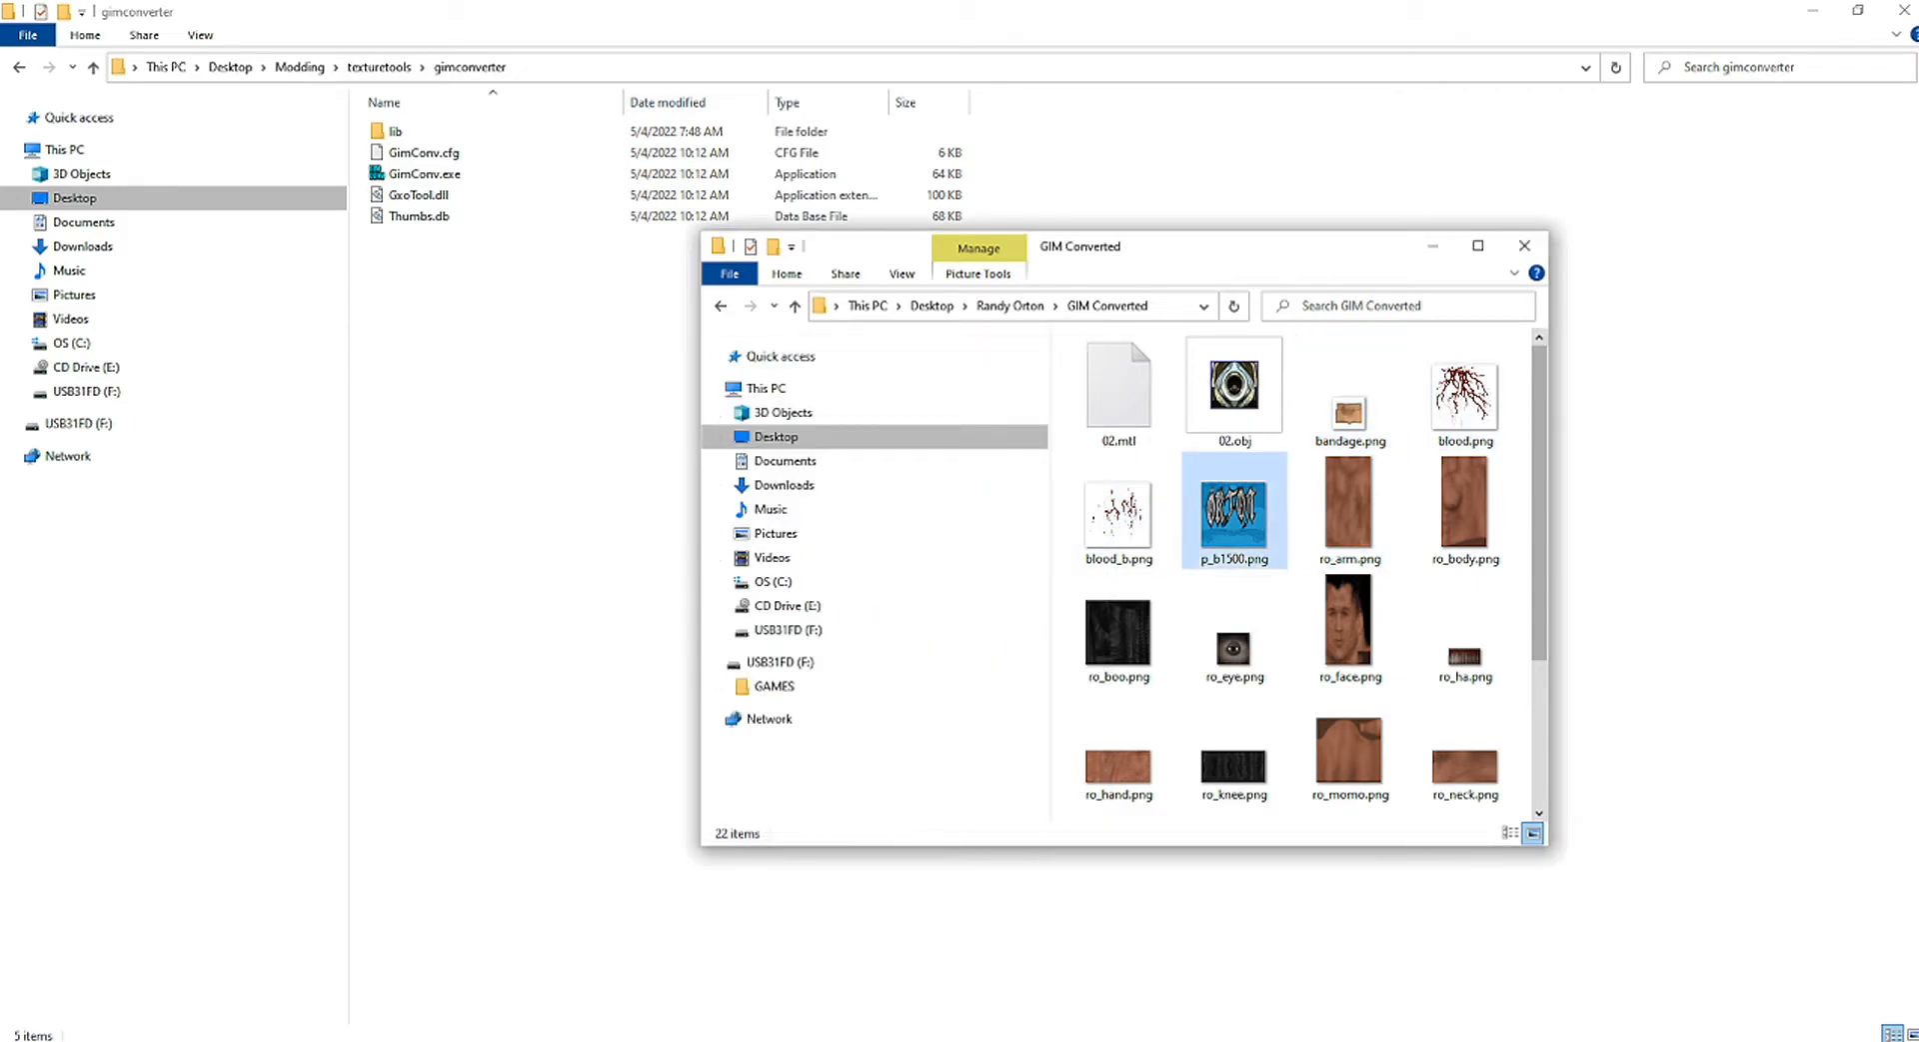
drag(1200, 459, 1524, 814)
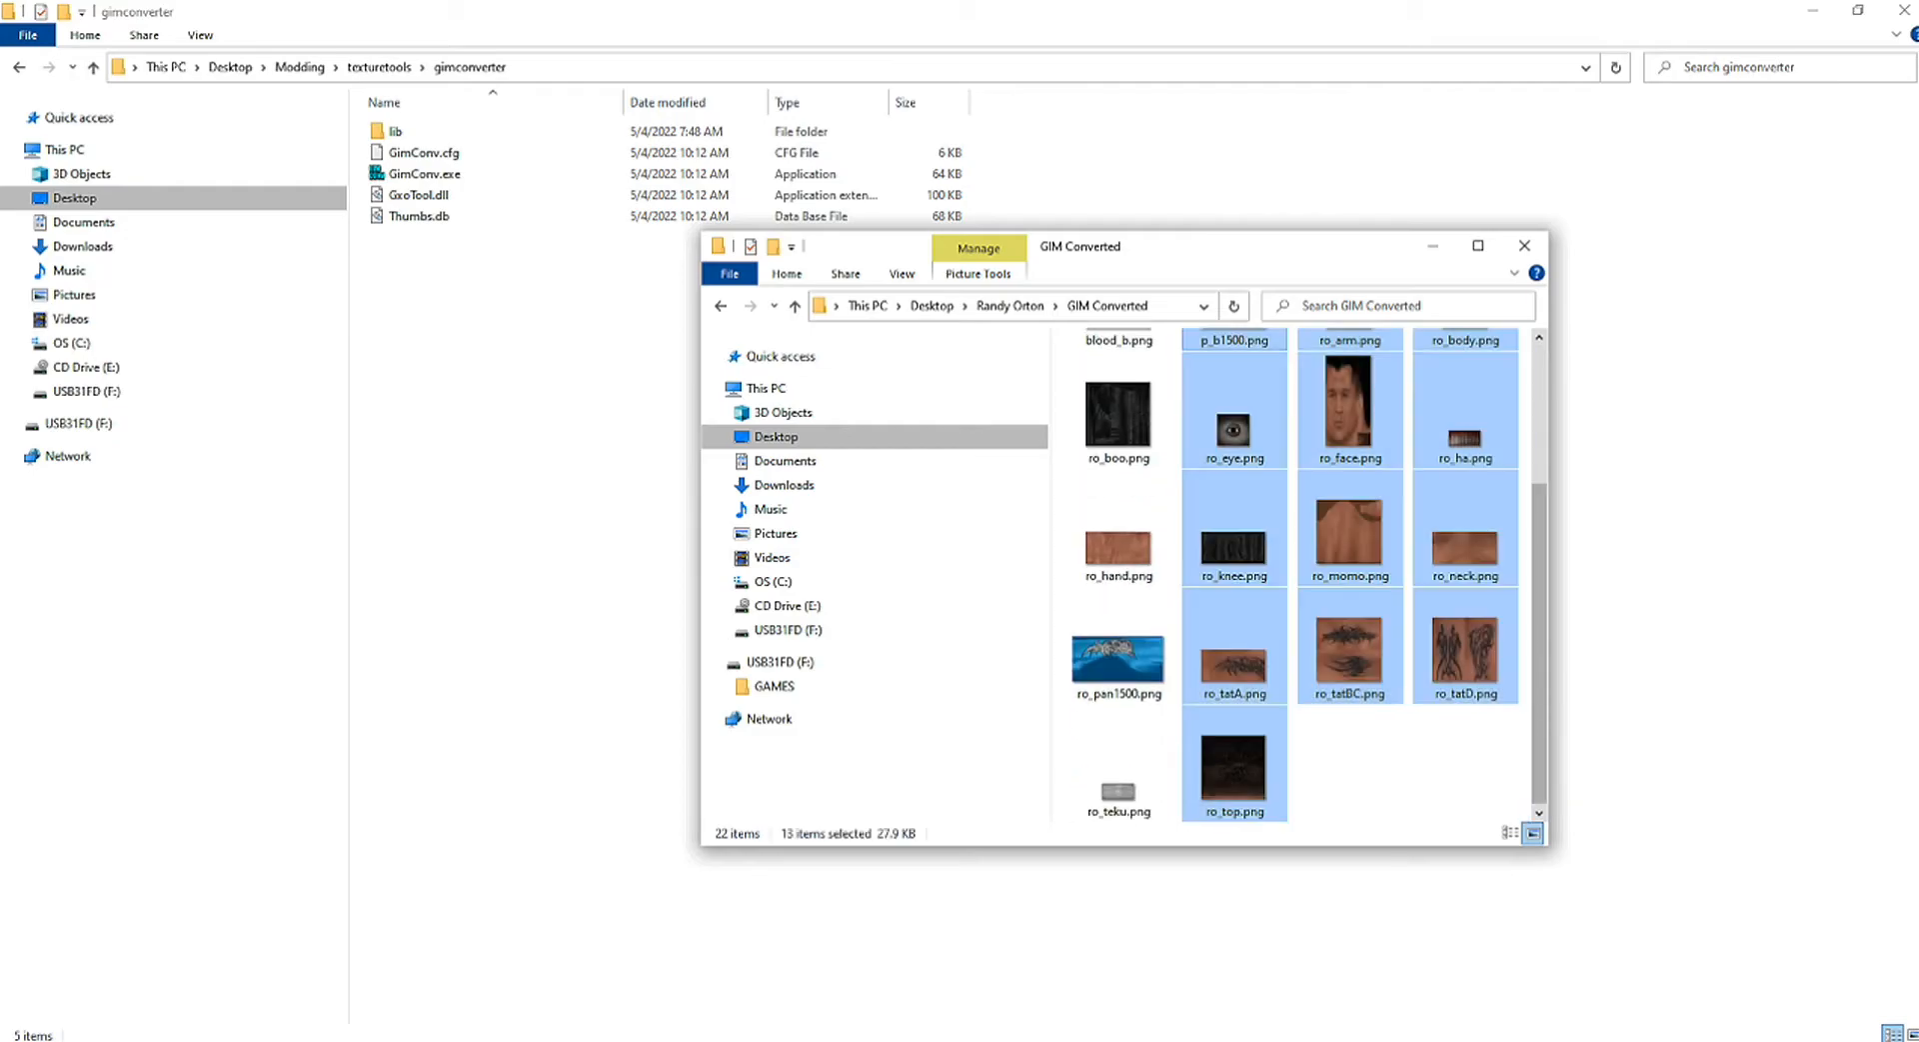
ctrl+click(1129, 788)
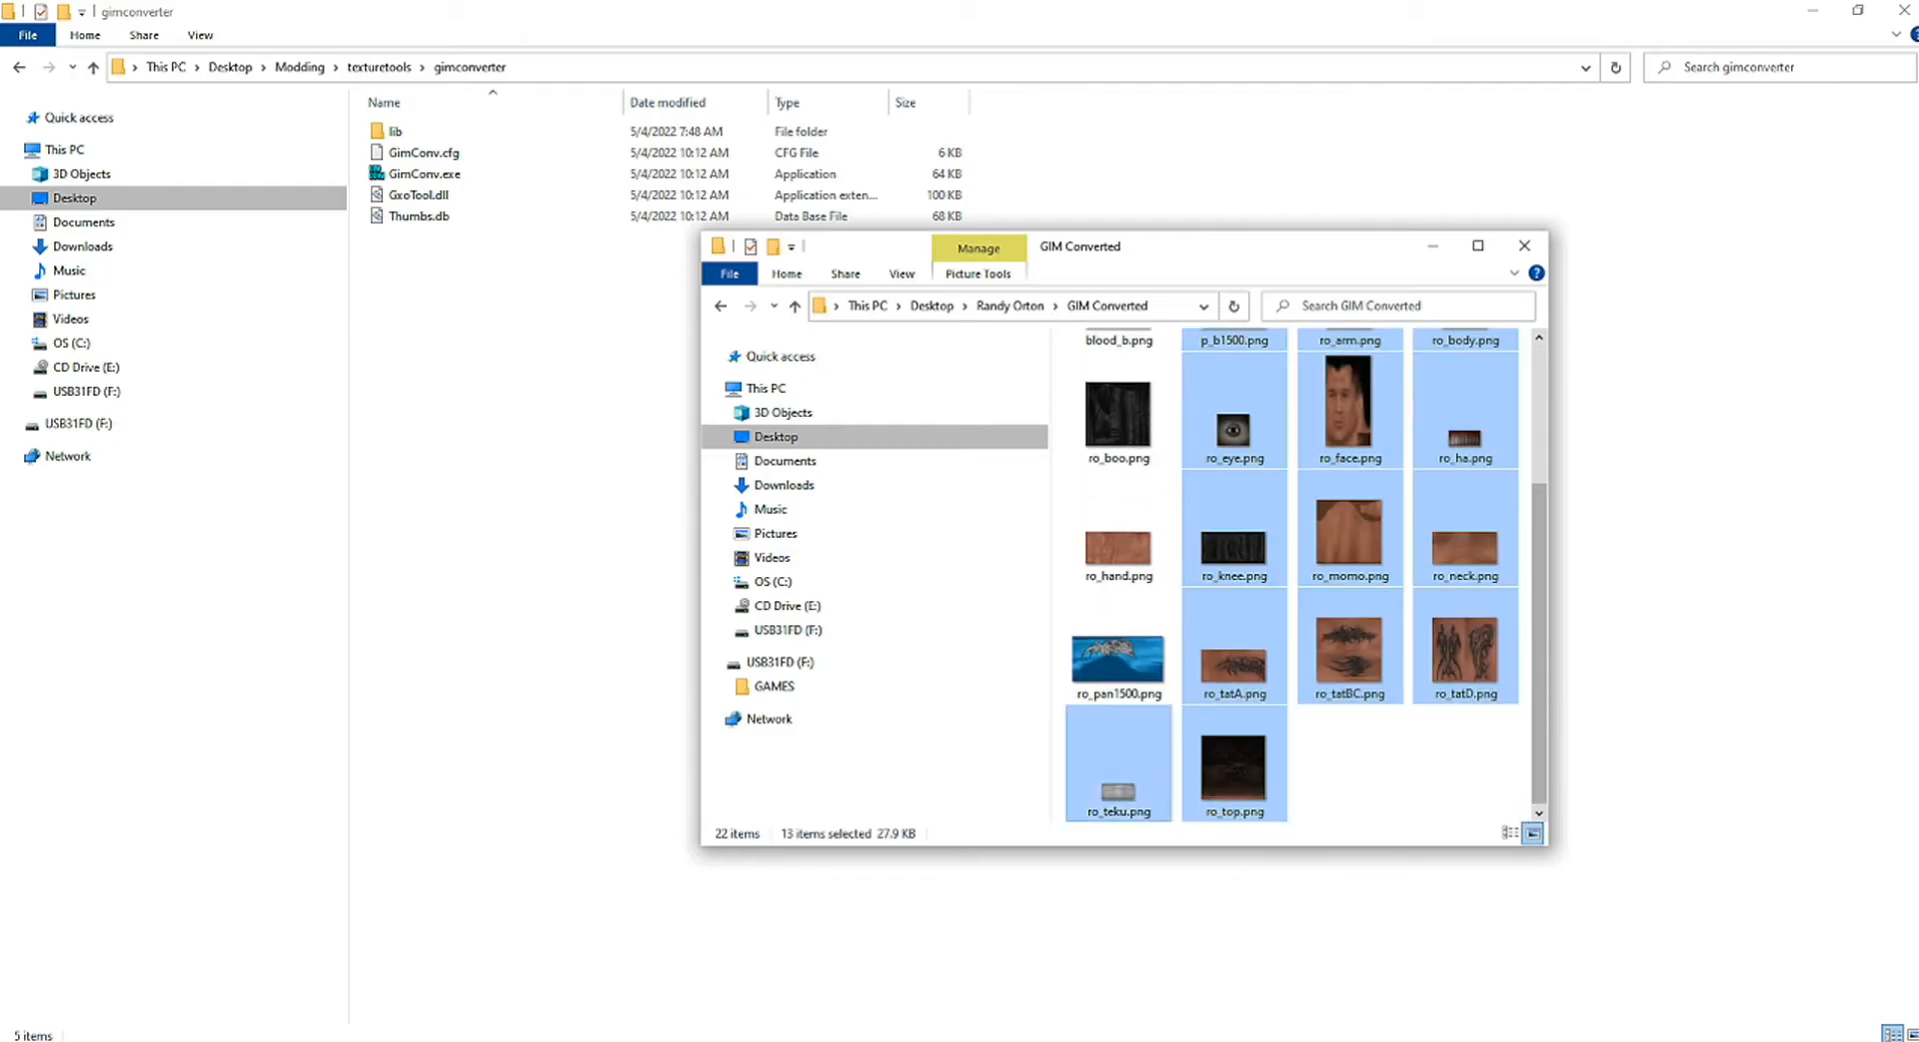
ctrl+click(1123, 659)
ctrl+click(1121, 545)
ctrl+click(1119, 425)
scroll(1300, 580, up, 3)
drag(1235, 510, 430, 170)
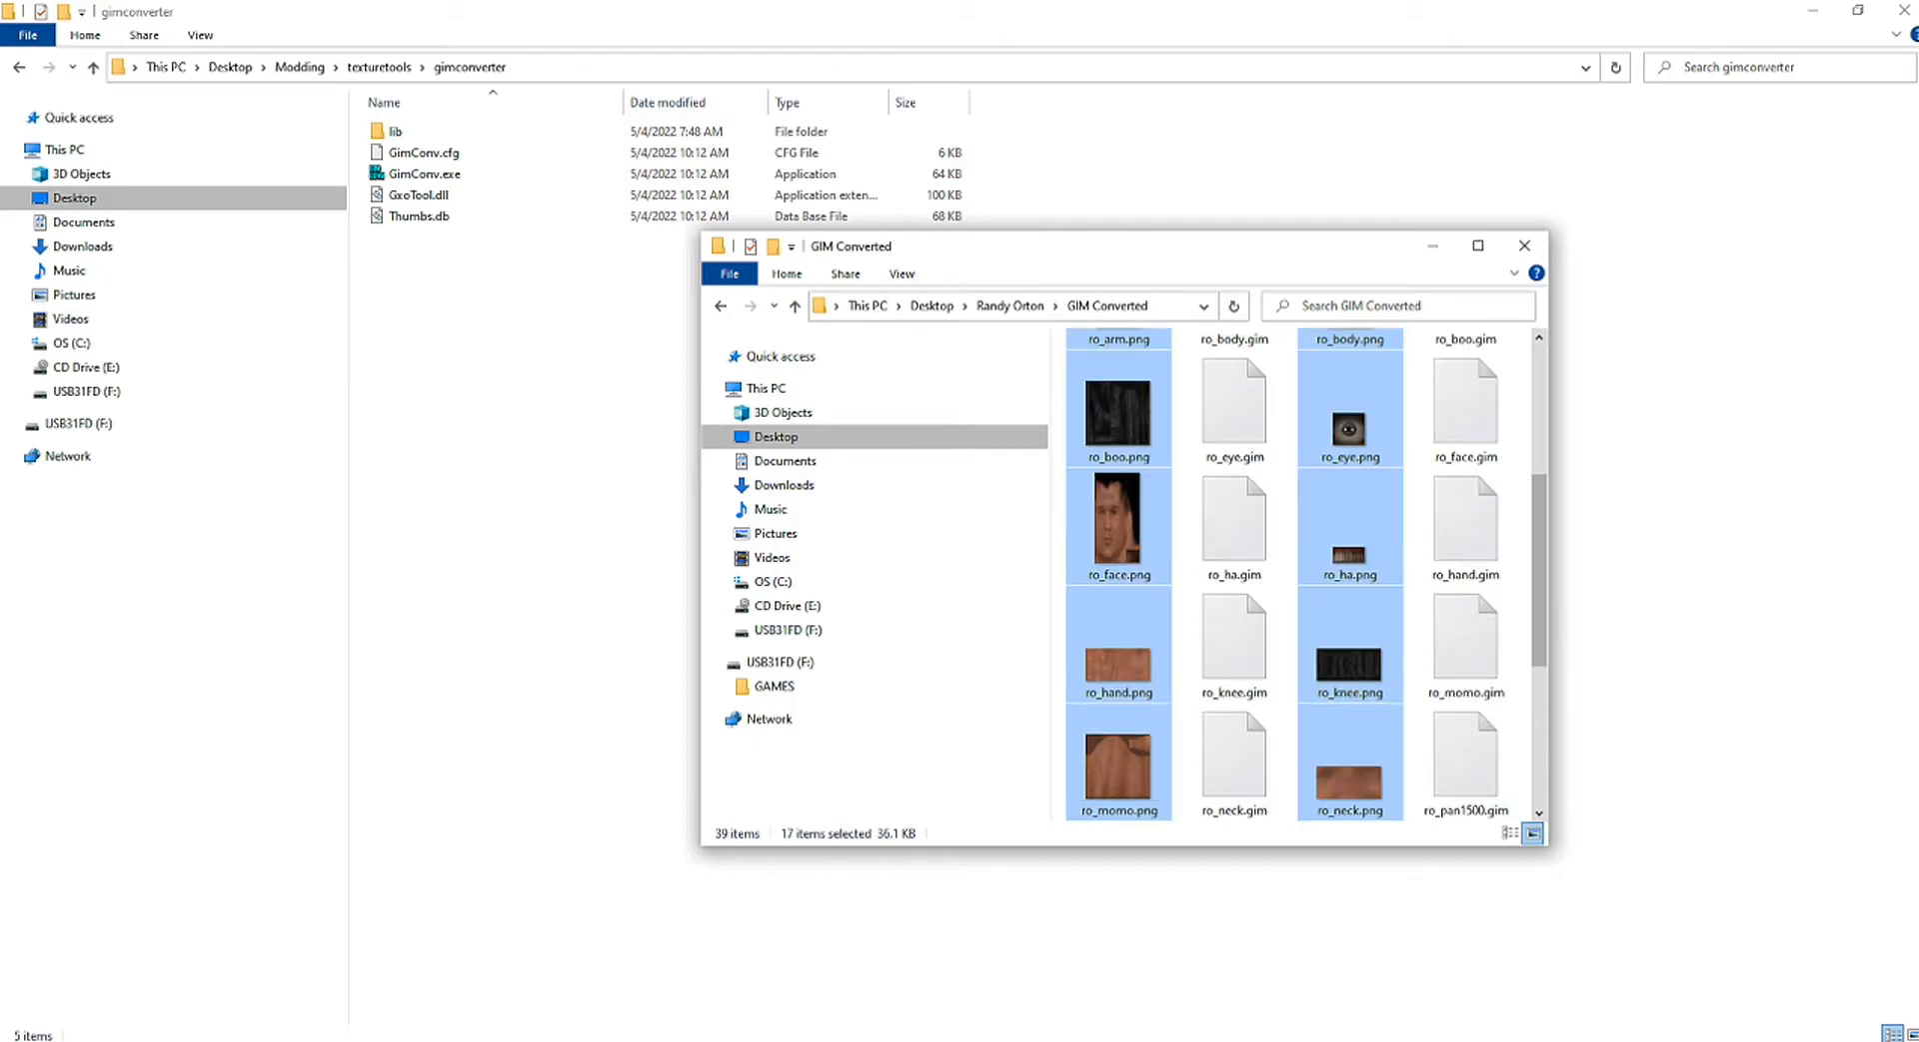
key(Delete)
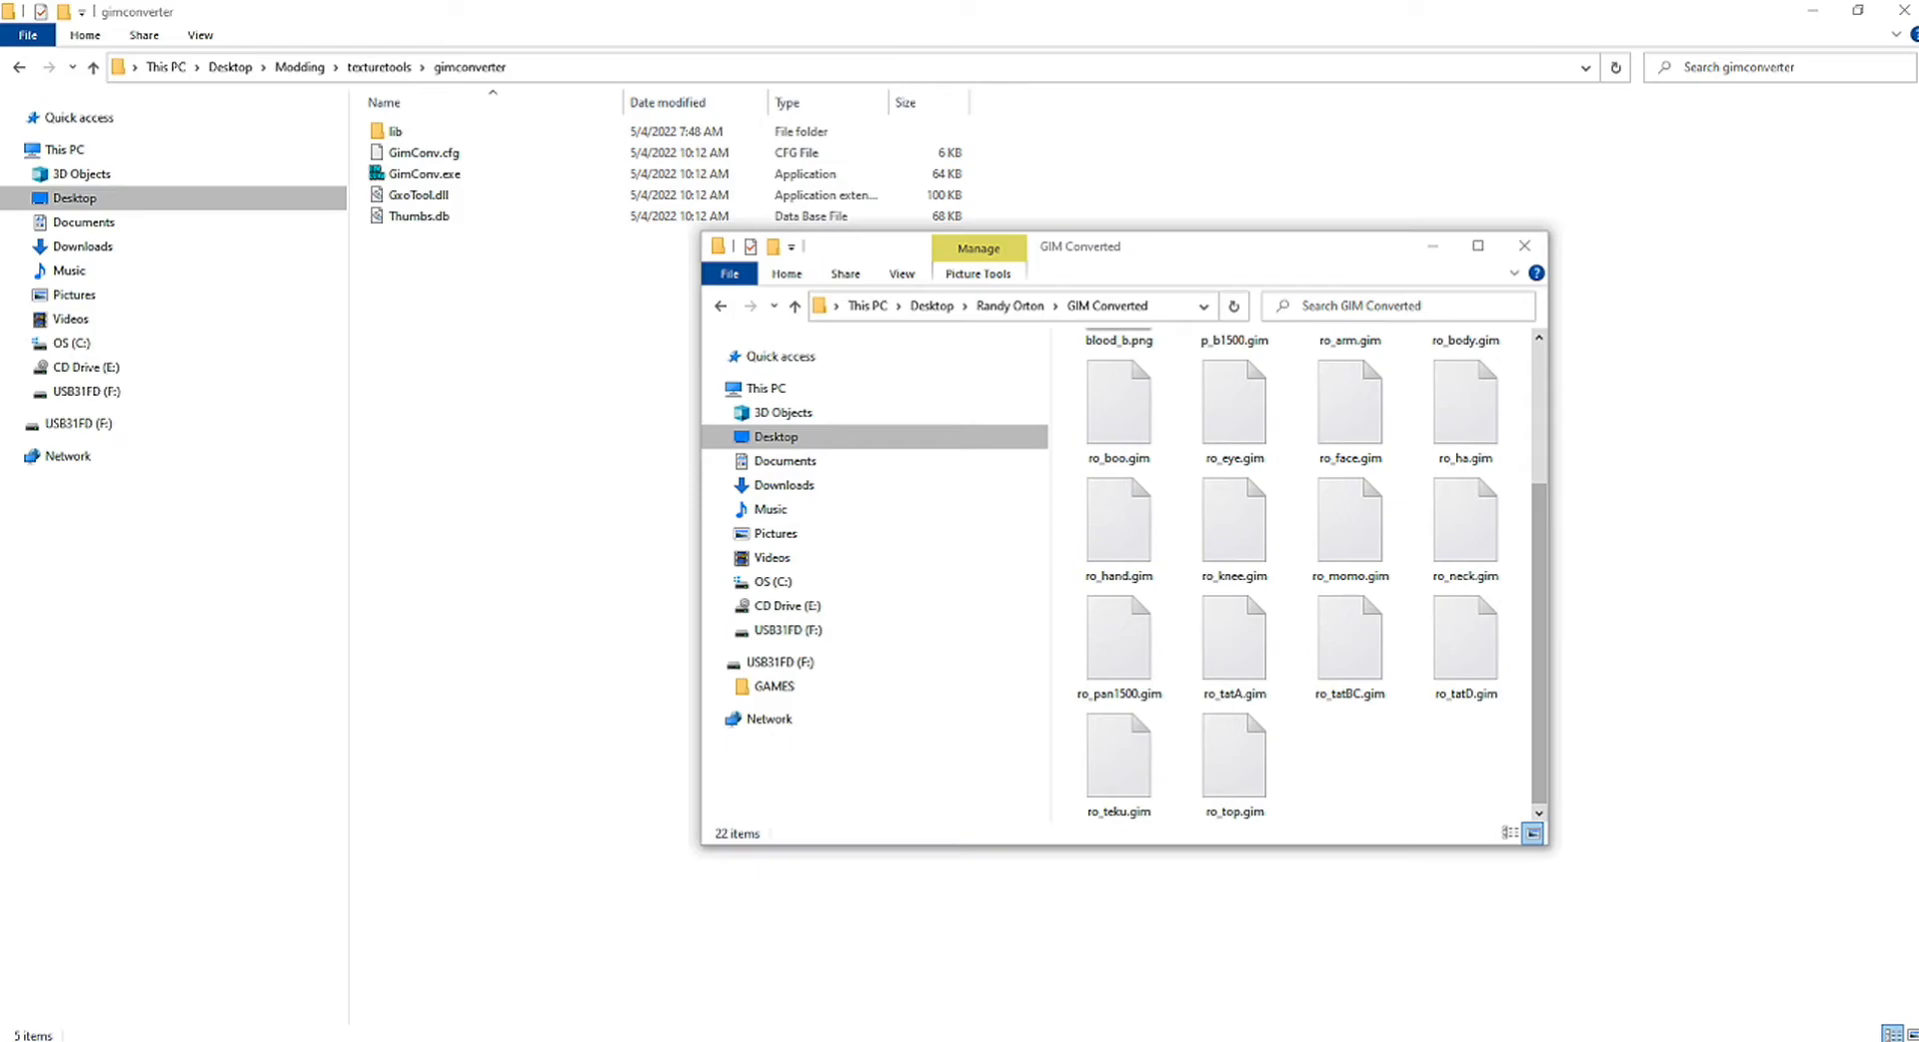
Step: Switch to X-Packer, start a new texture archive and open its texture selection
key(alt+Tab)
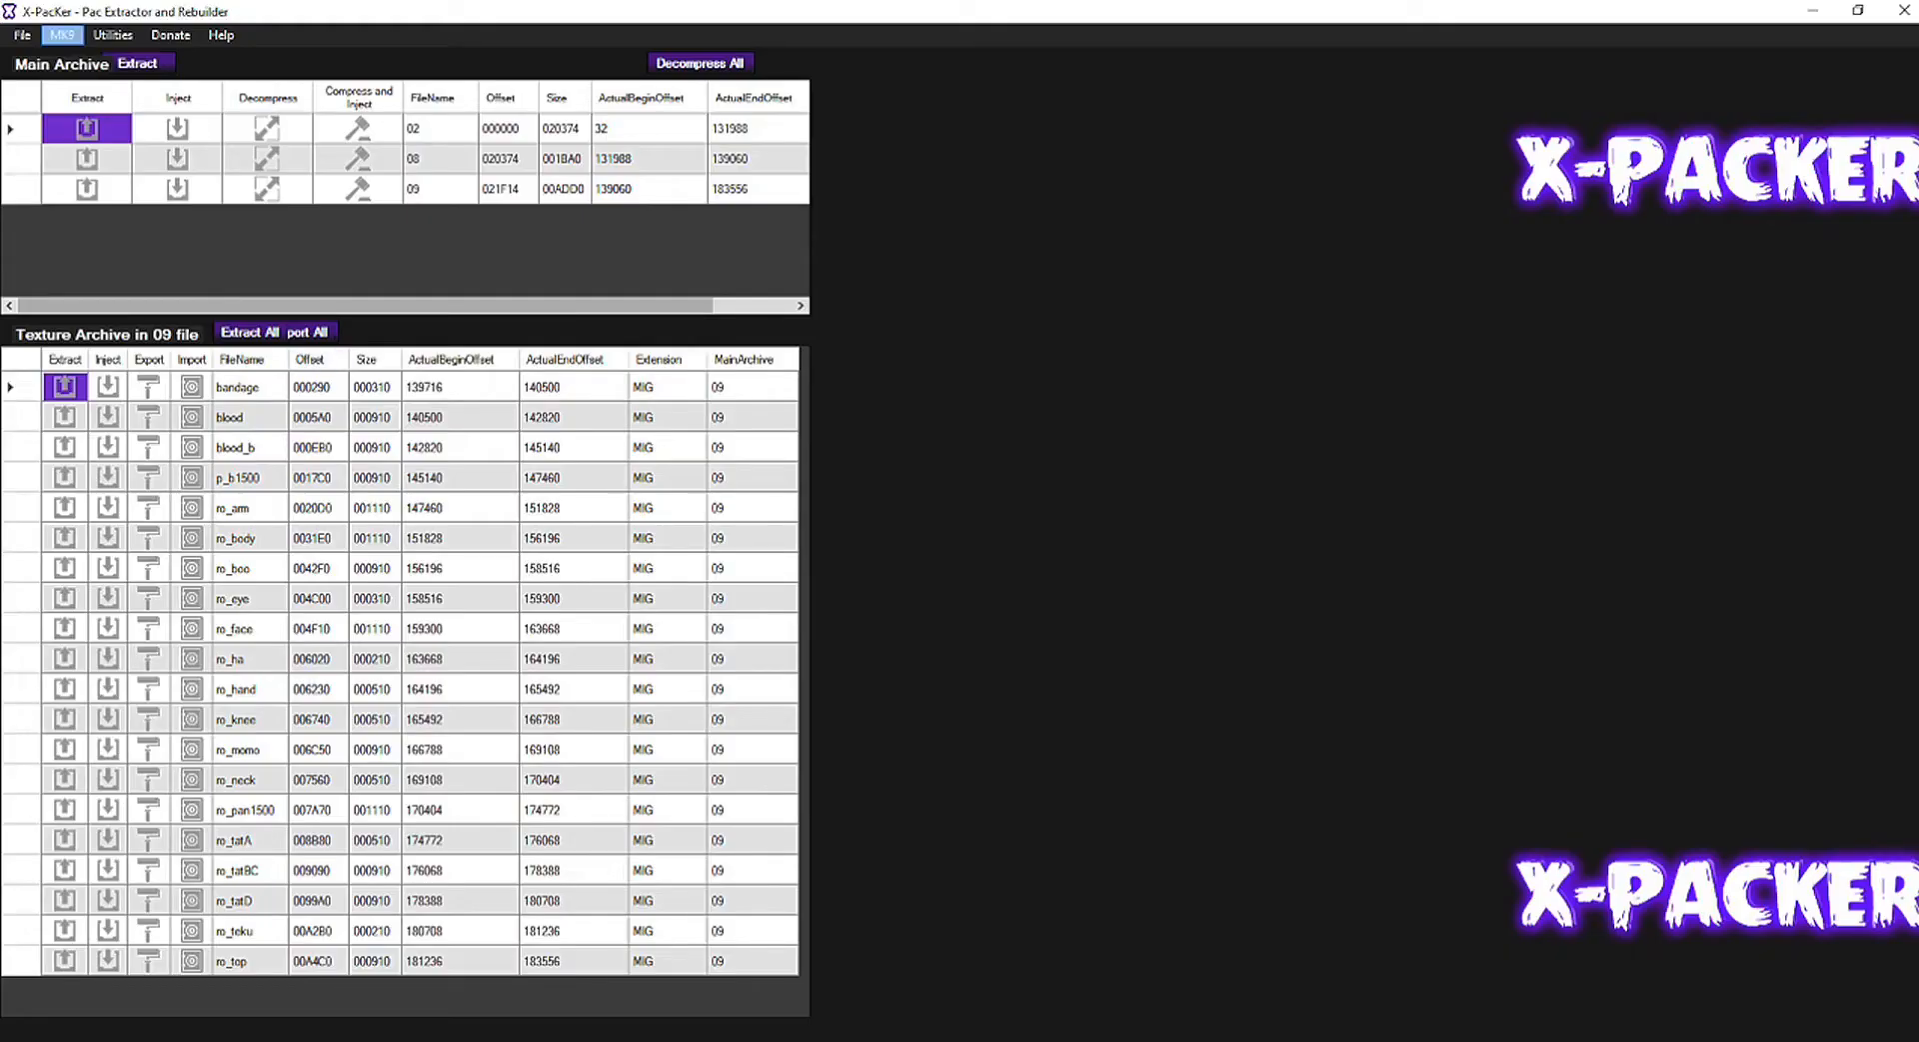
click(62, 35)
click(62, 35)
click(22, 35)
mouse_move(55, 80)
click(200, 81)
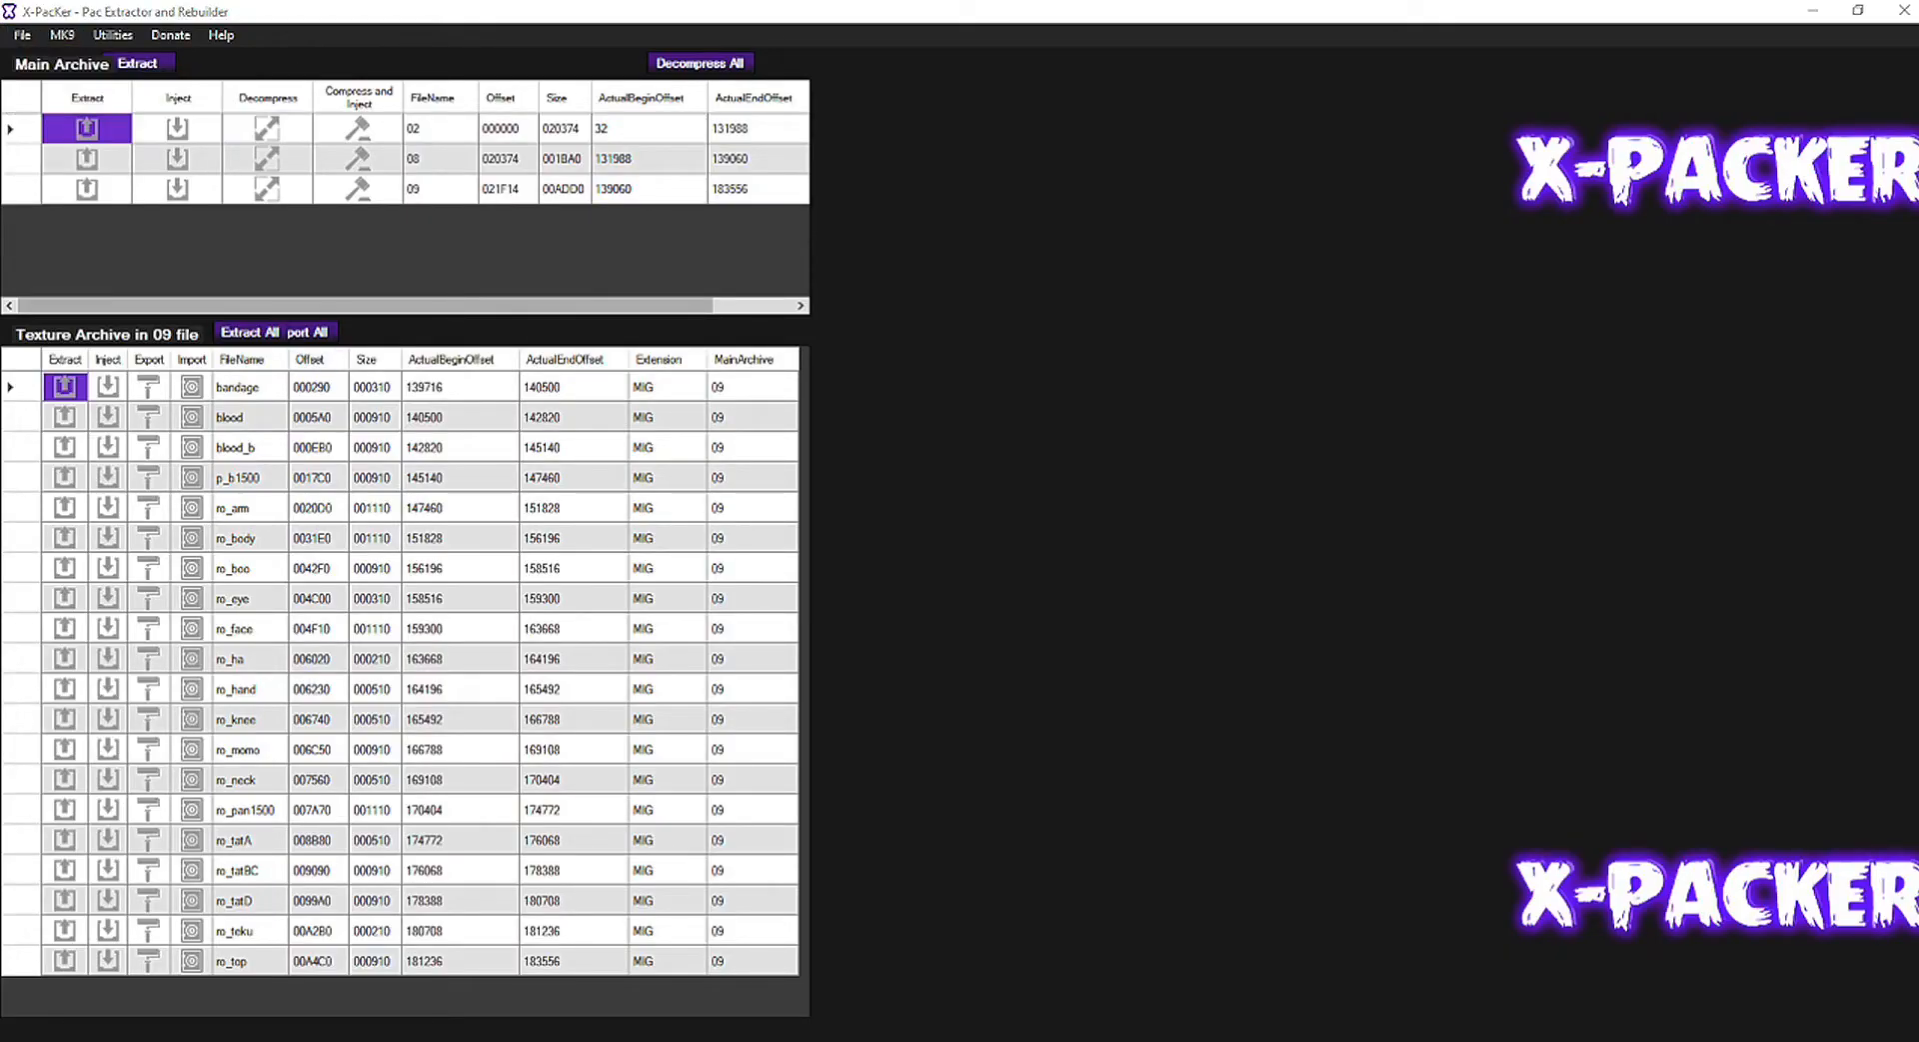
click(226, 228)
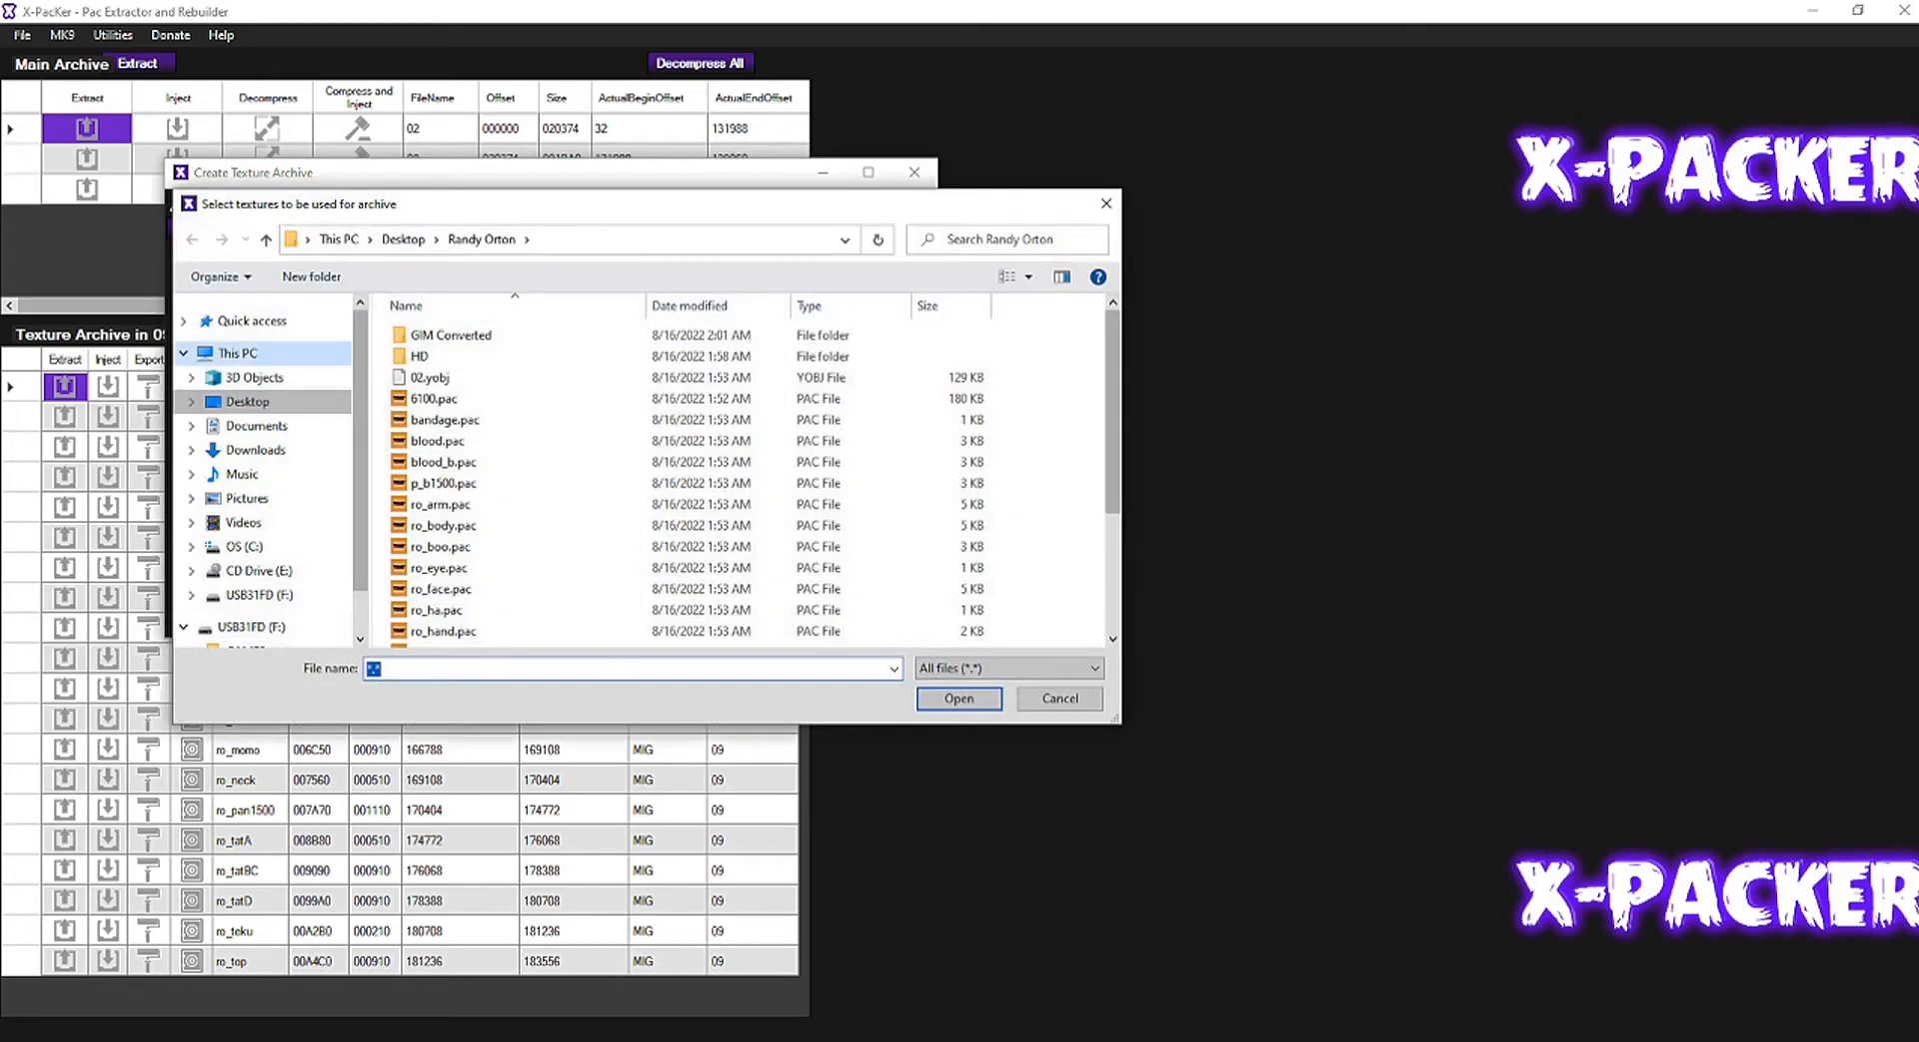
Step: Load all the GIM files from the GIM Converted folder, p_b1500.gim through ro_top.gim, into the new texture archive
double_click(449, 334)
scroll(745, 470, down, 1)
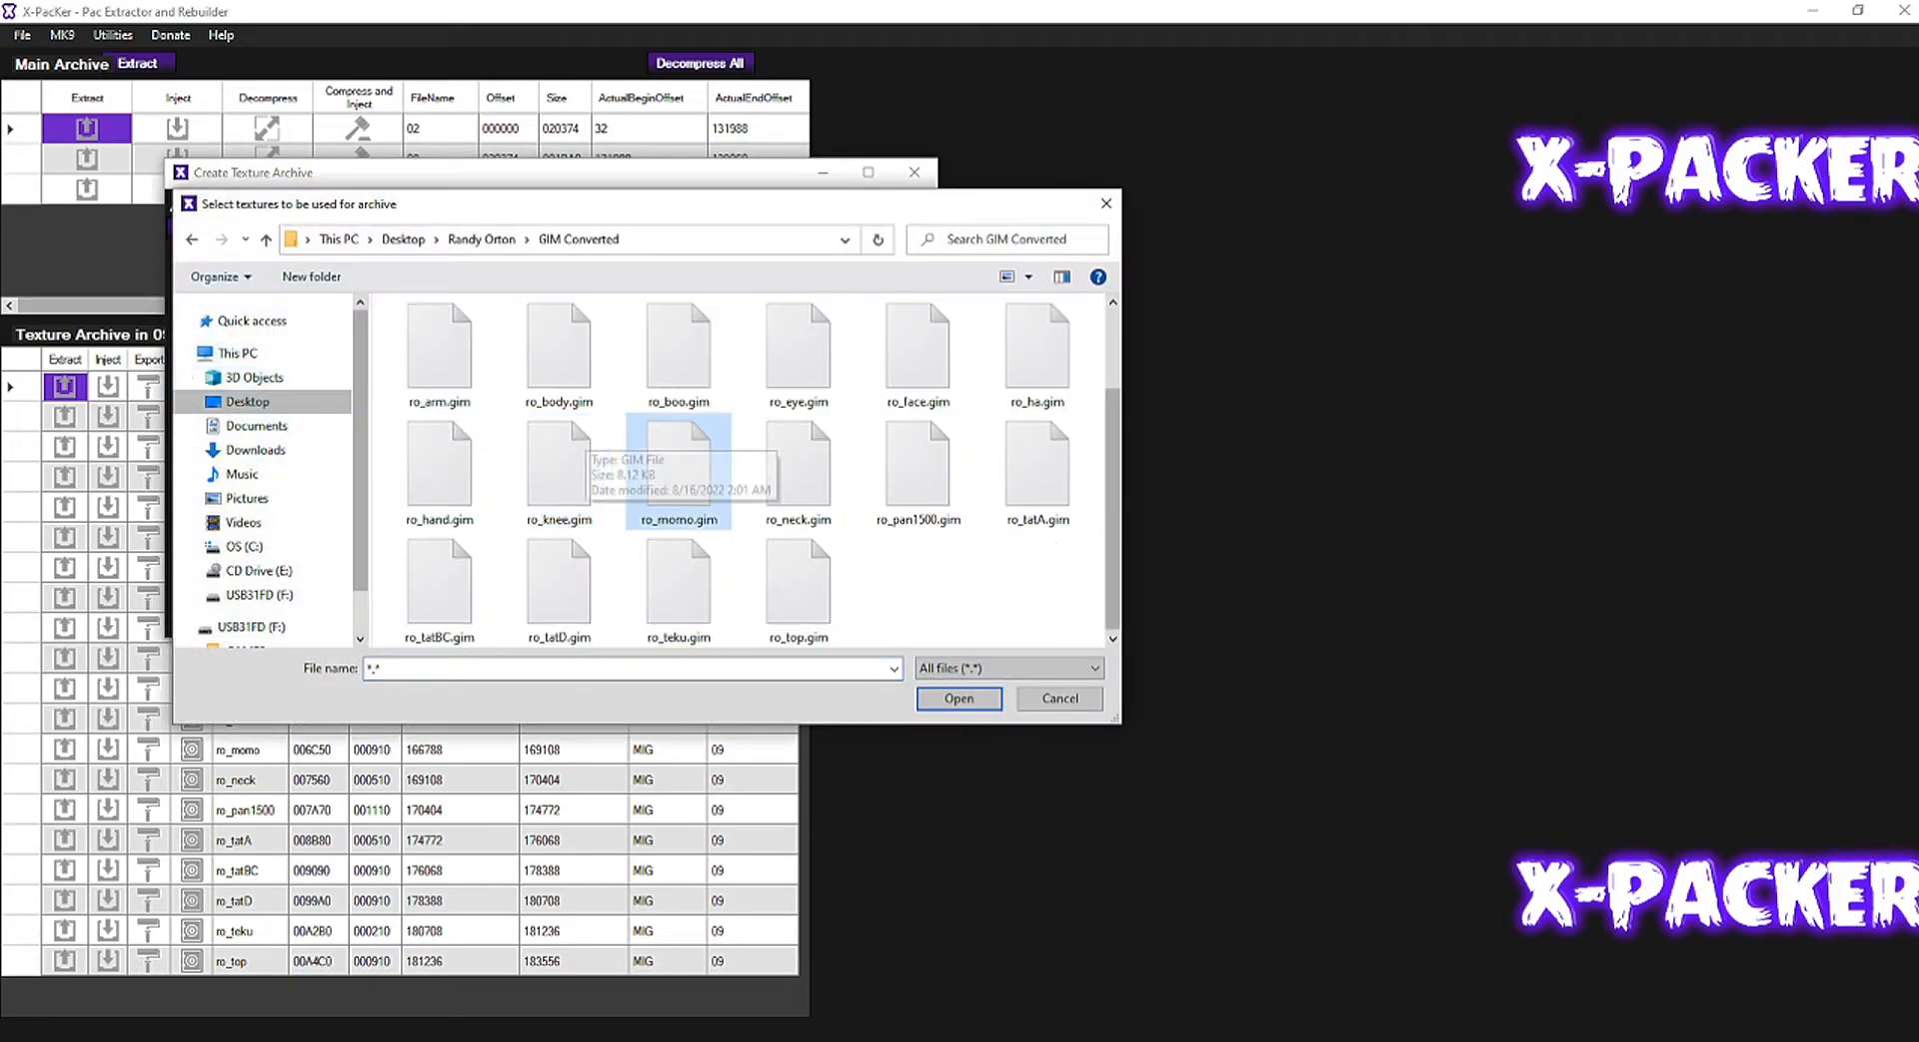
drag(1086, 590, 390, 418)
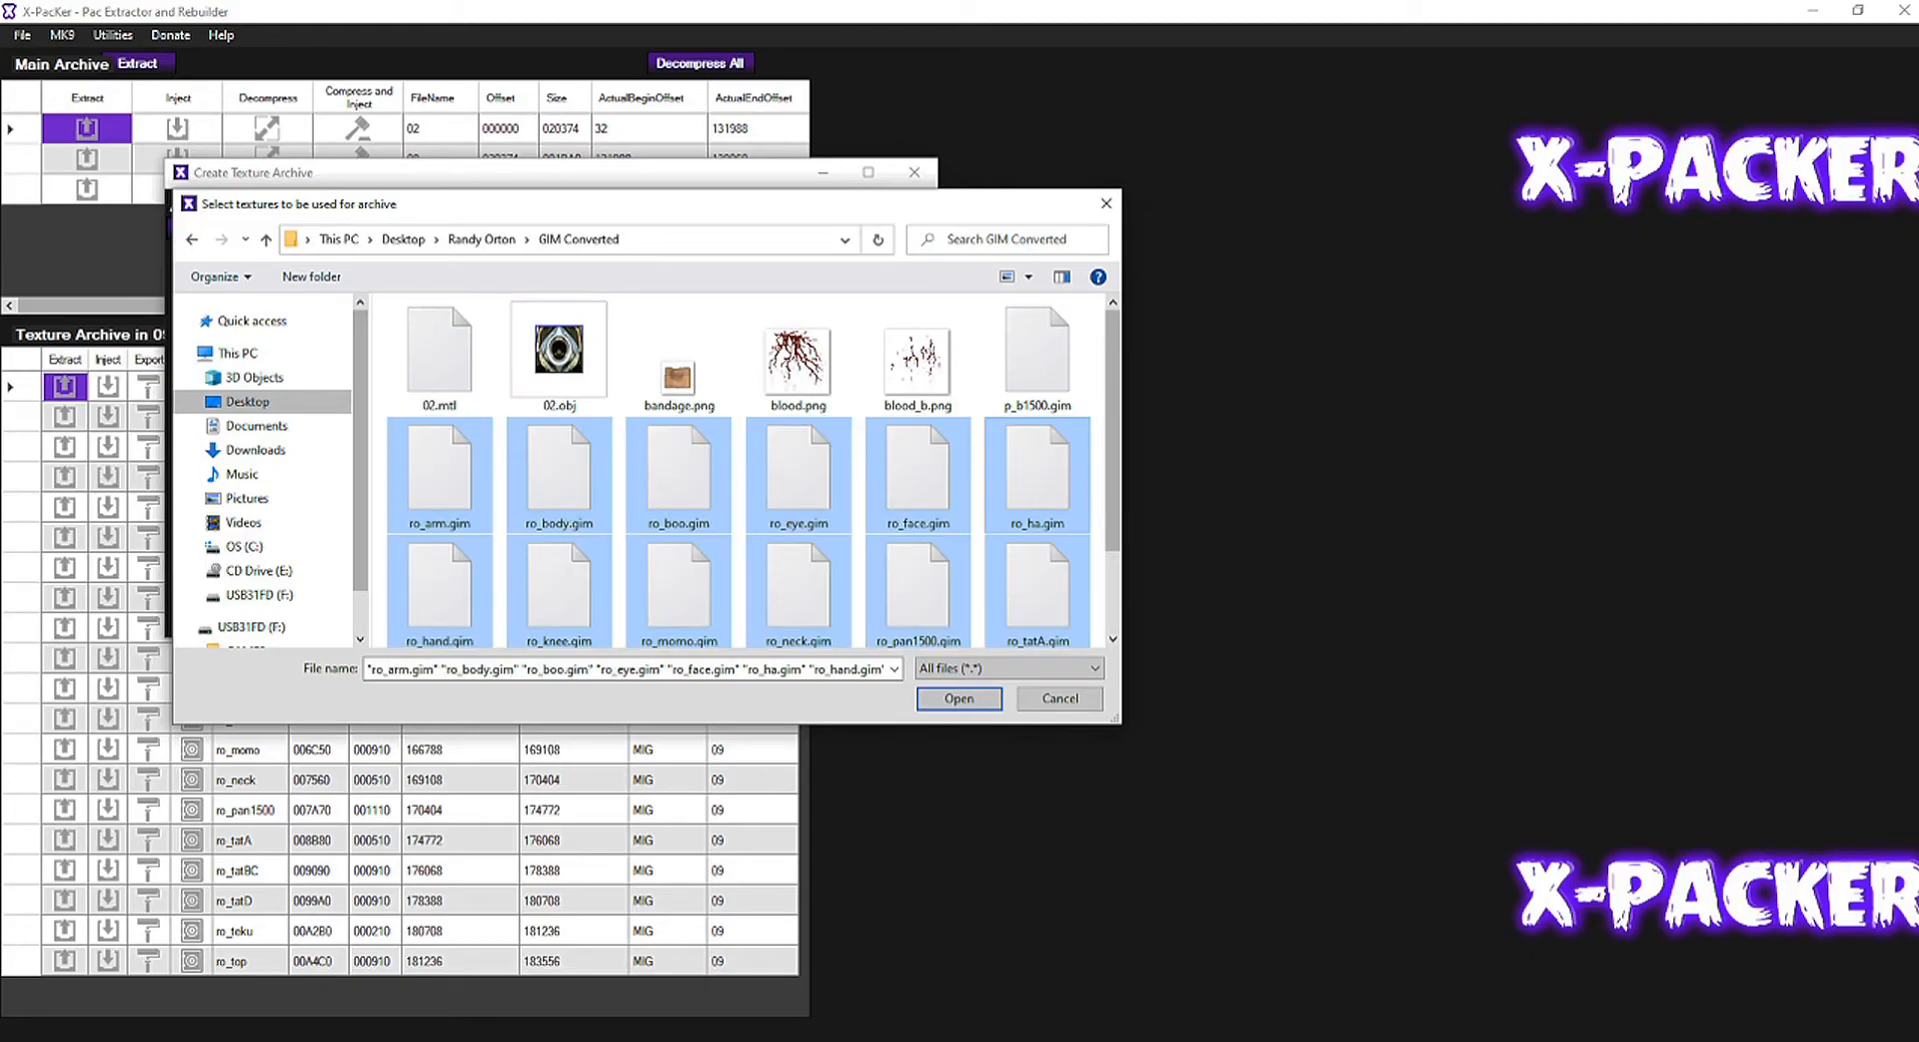
ctrl+click(1037, 355)
click(958, 697)
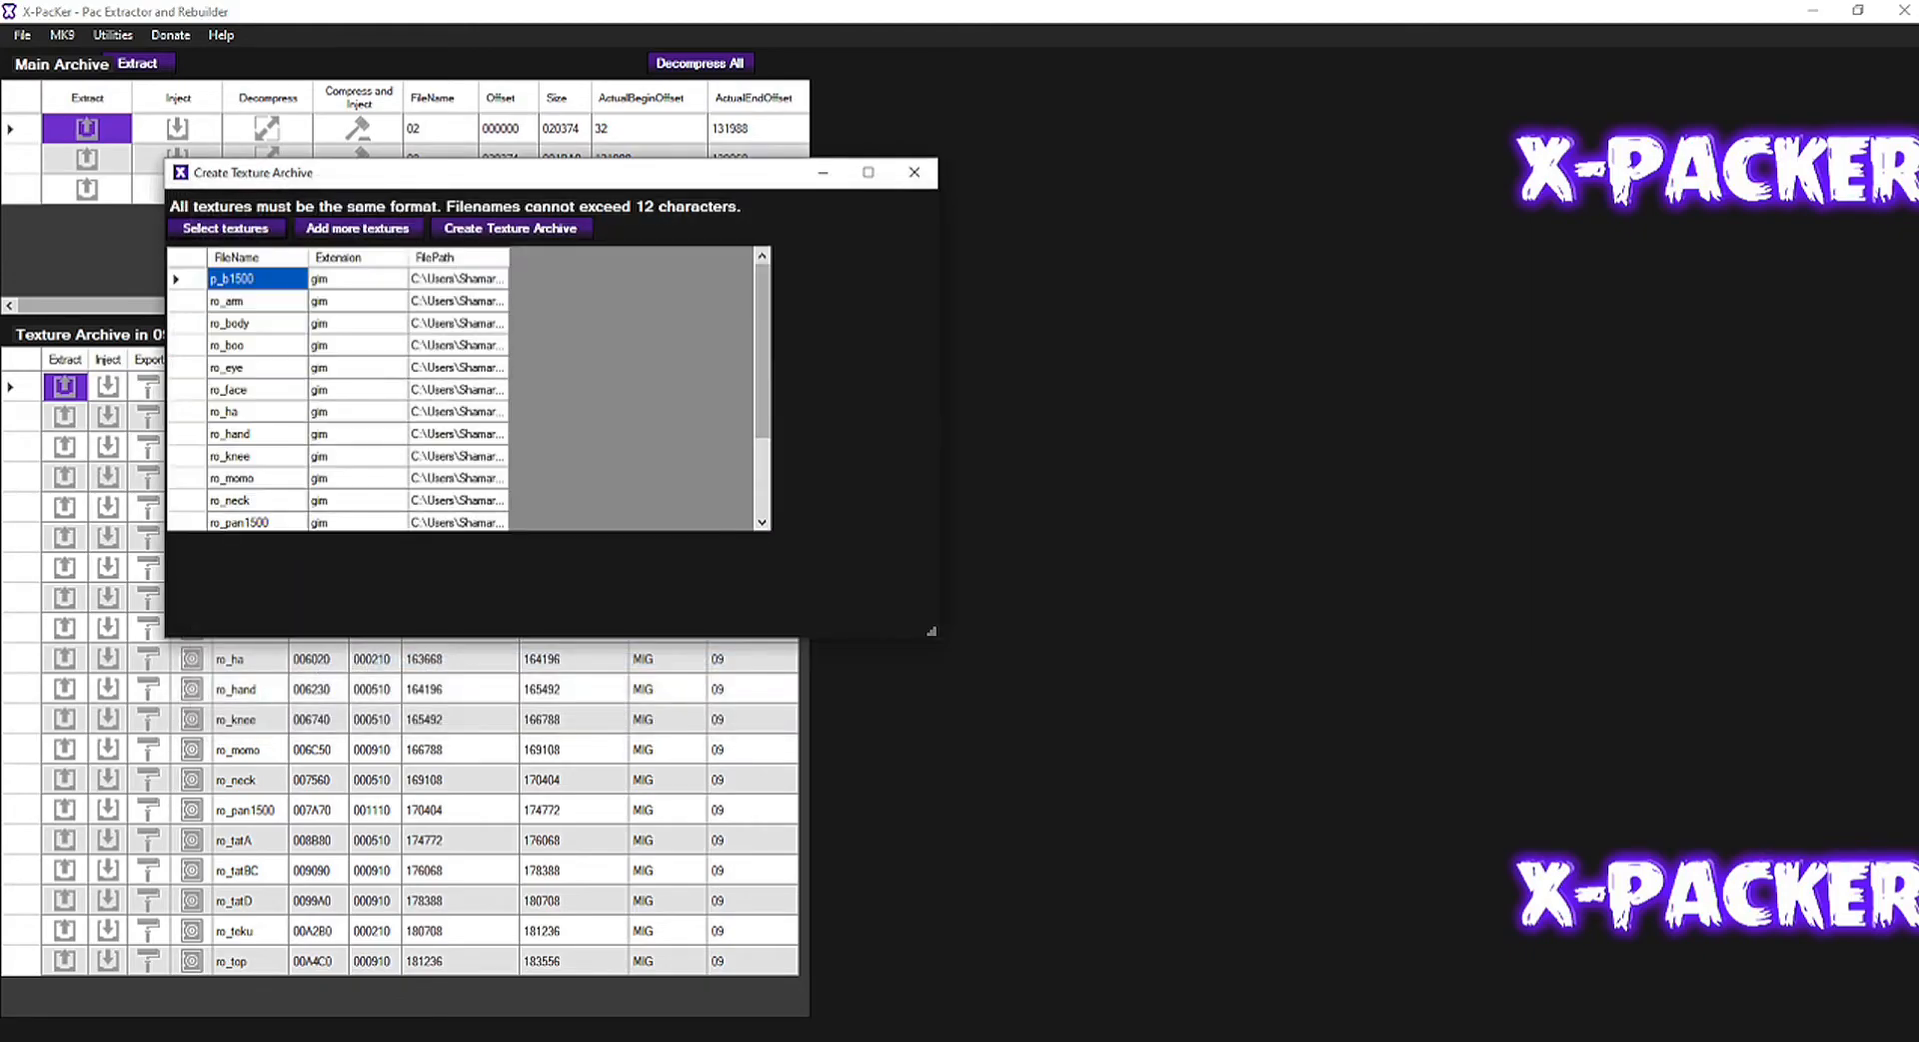
Step: Create the texture archive as 09.pac in Randy Orton's GIM Converted folder, and close the Create Texture Archive window
click(510, 228)
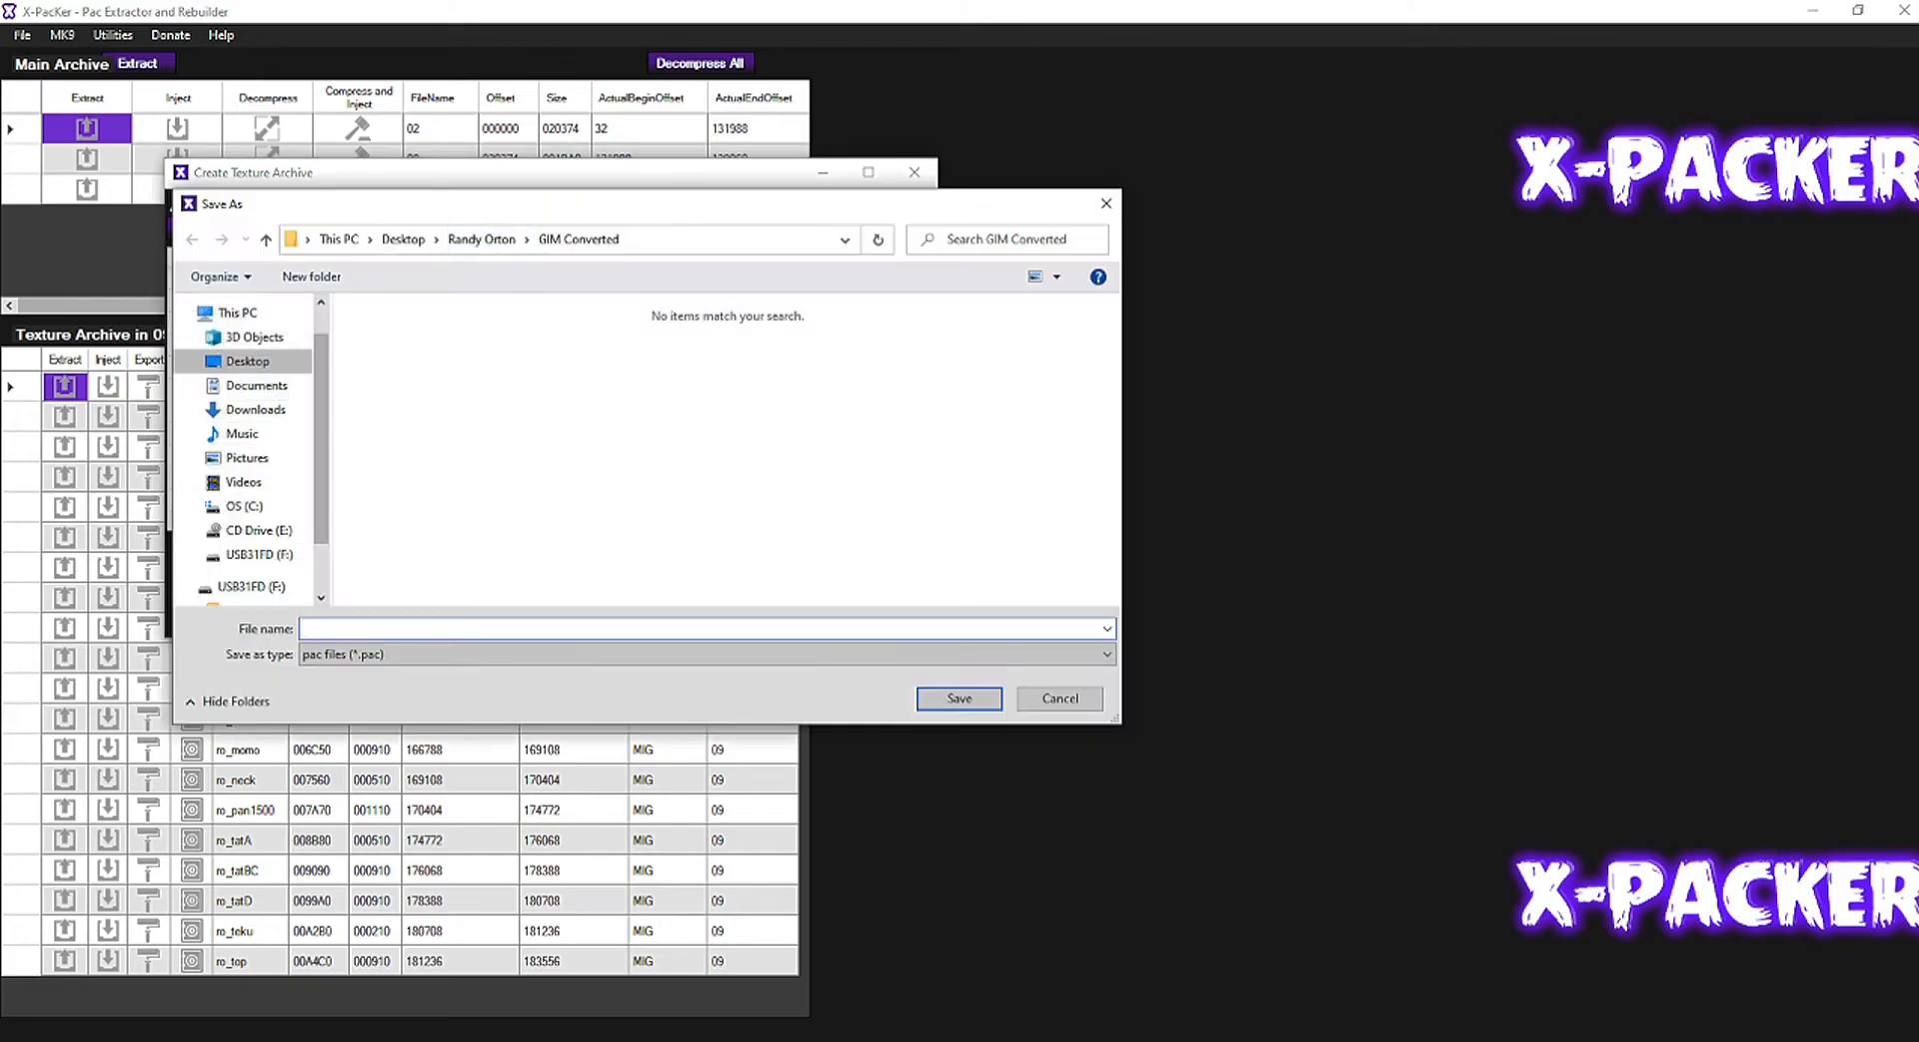
text(09)
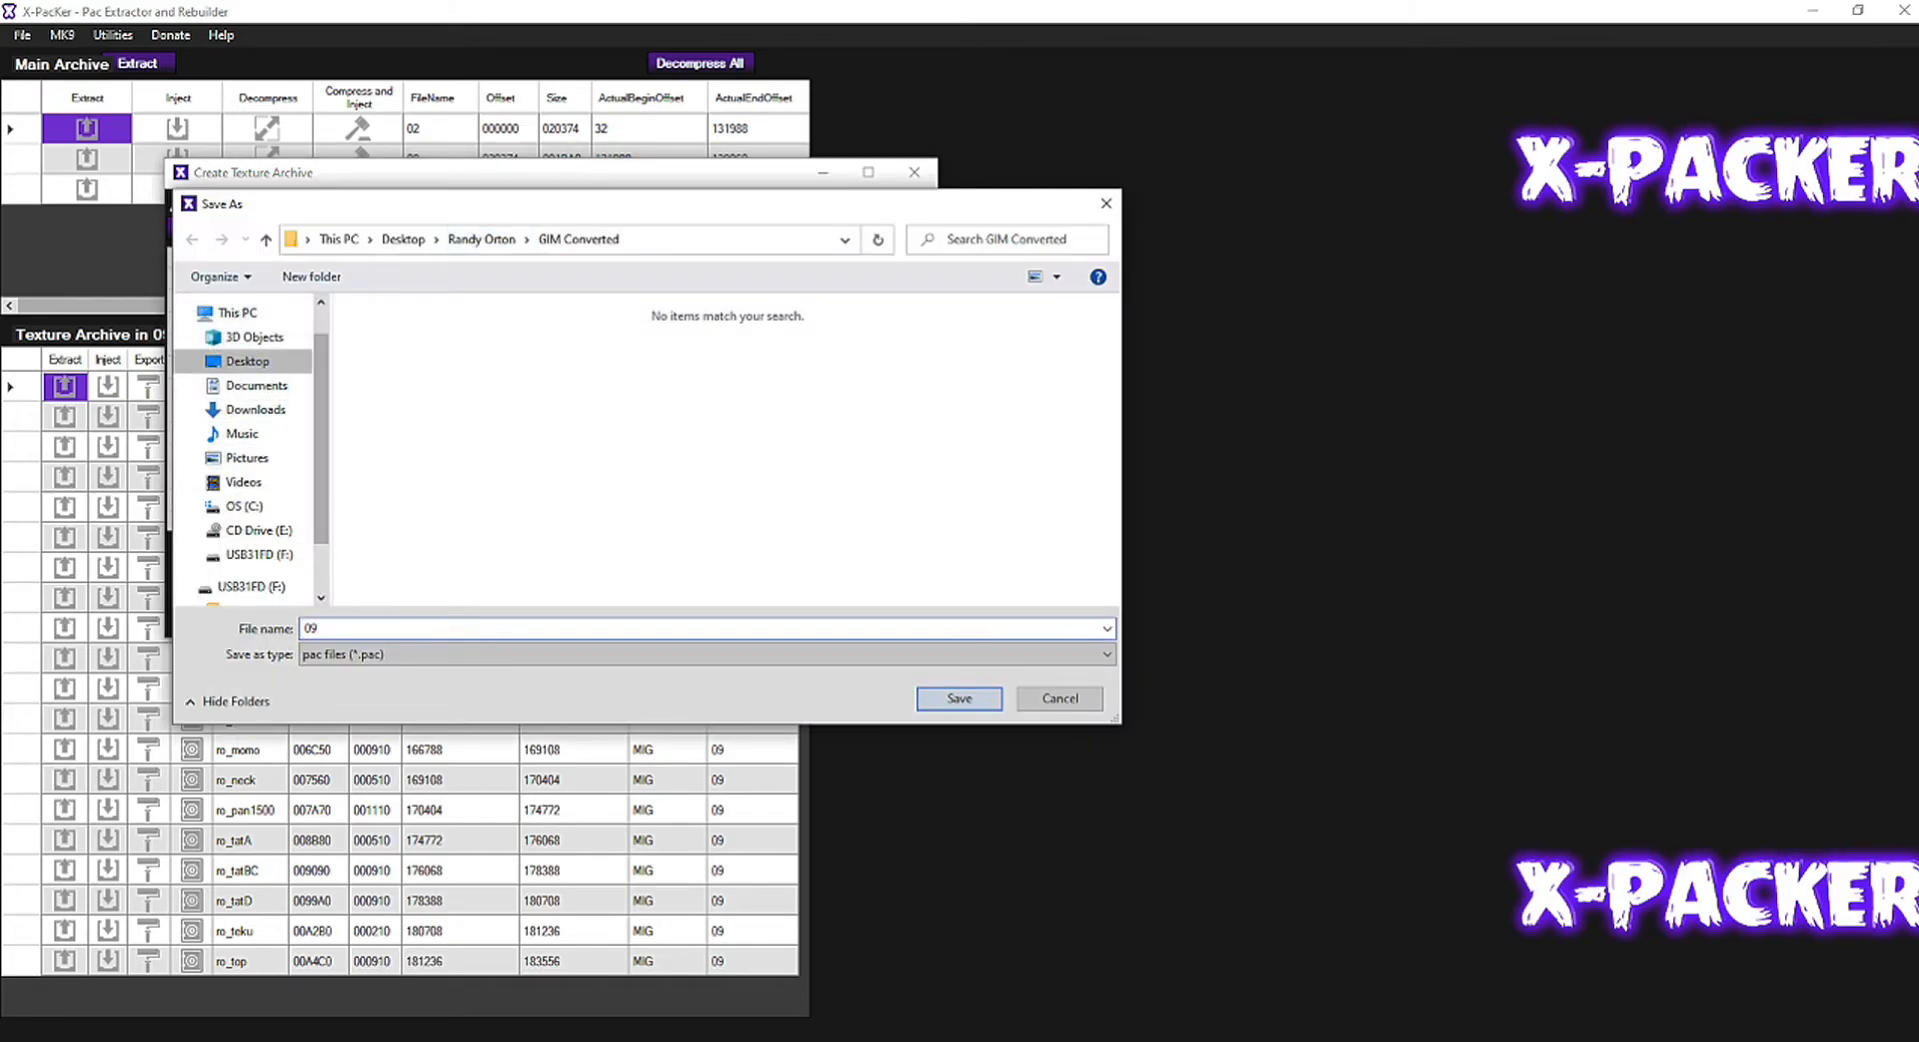
key(Return)
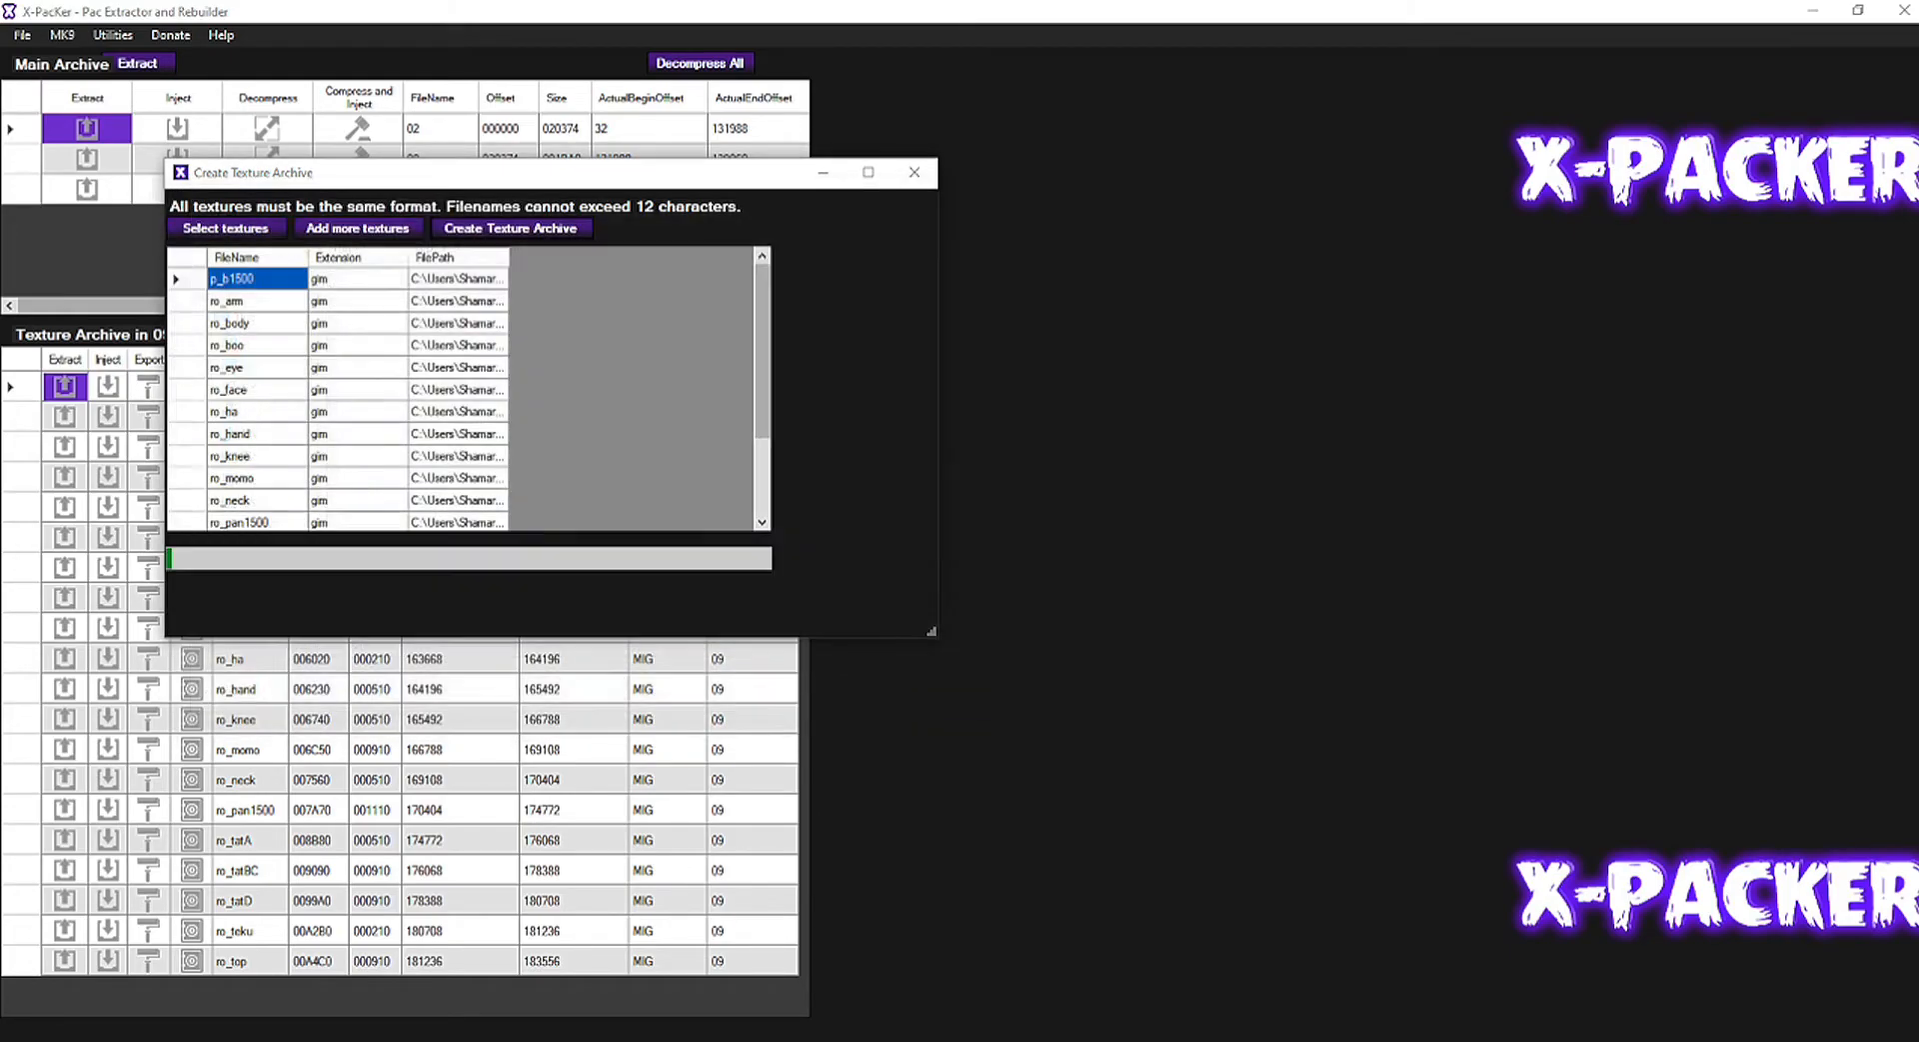
key(Return)
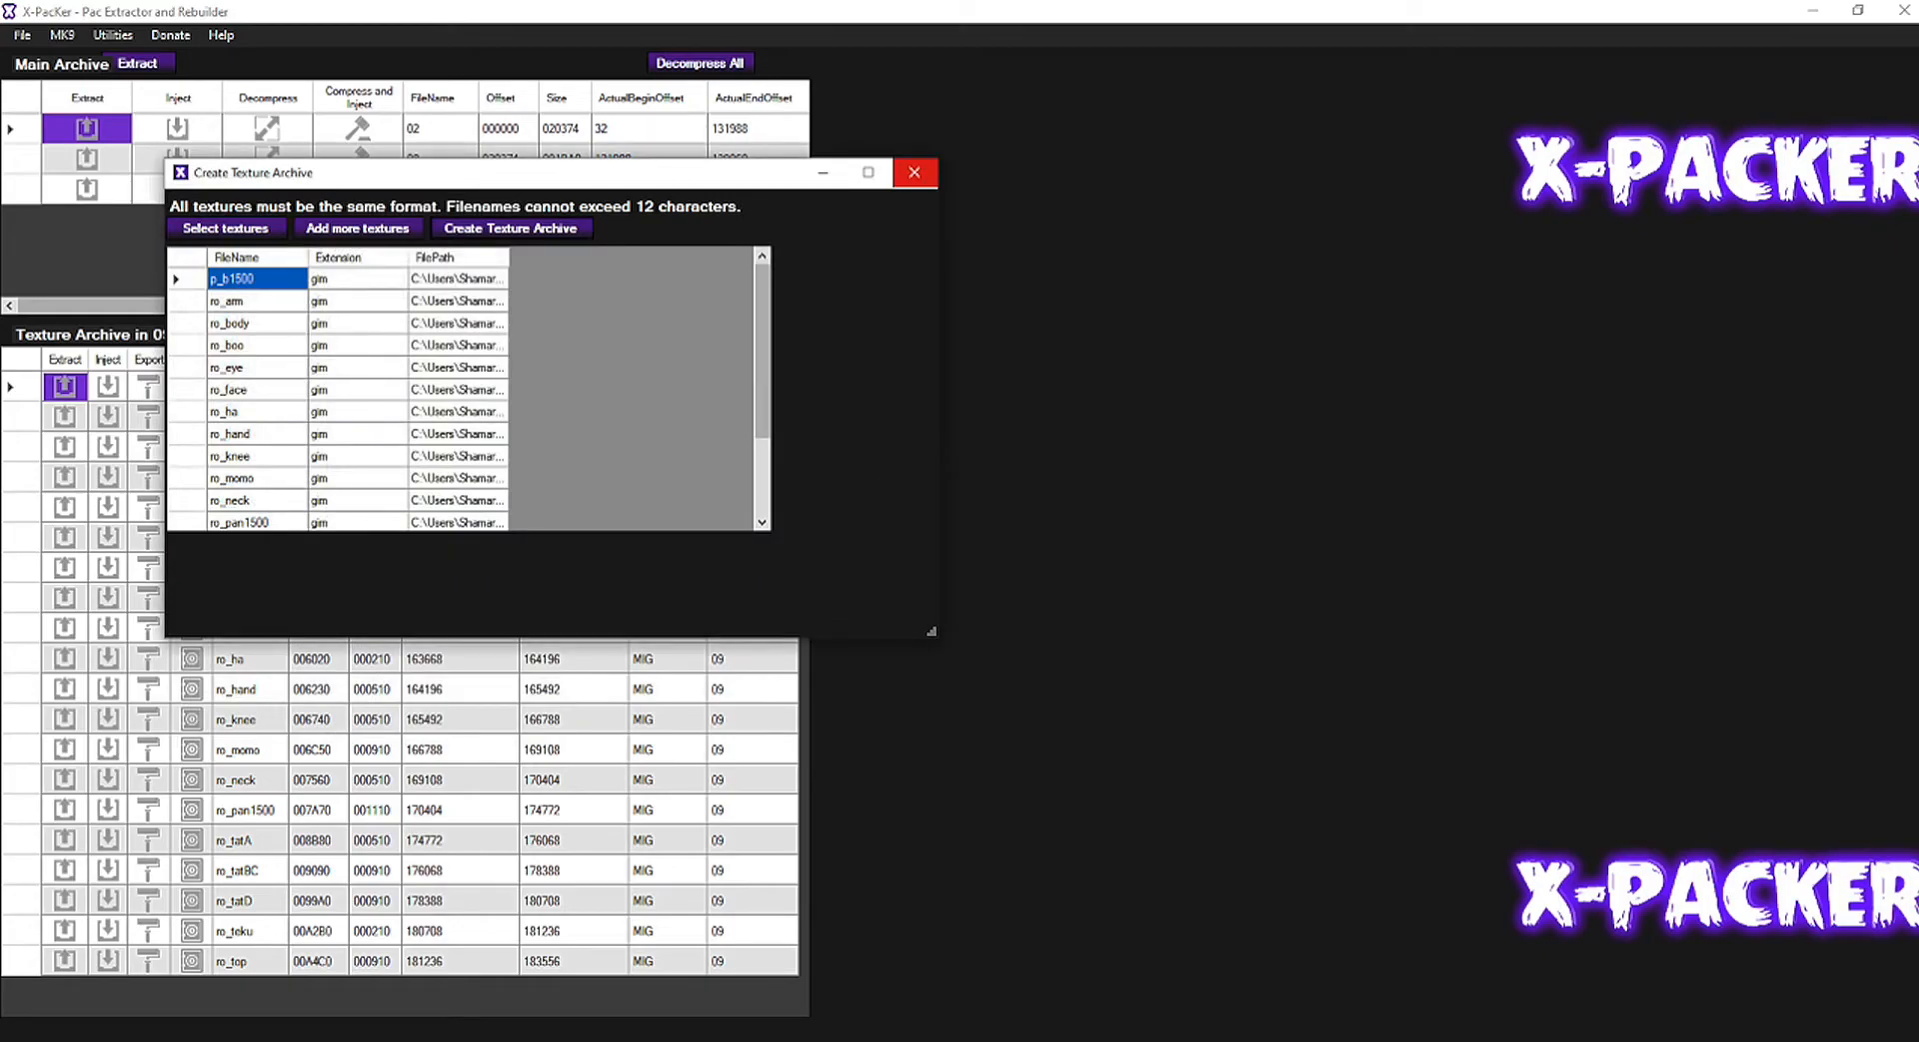
click(914, 172)
Step: Inject the new 09.pac from the GIM Converted folder into the wrestler's 09 entry
click(177, 188)
double_click(514, 190)
key(Return)
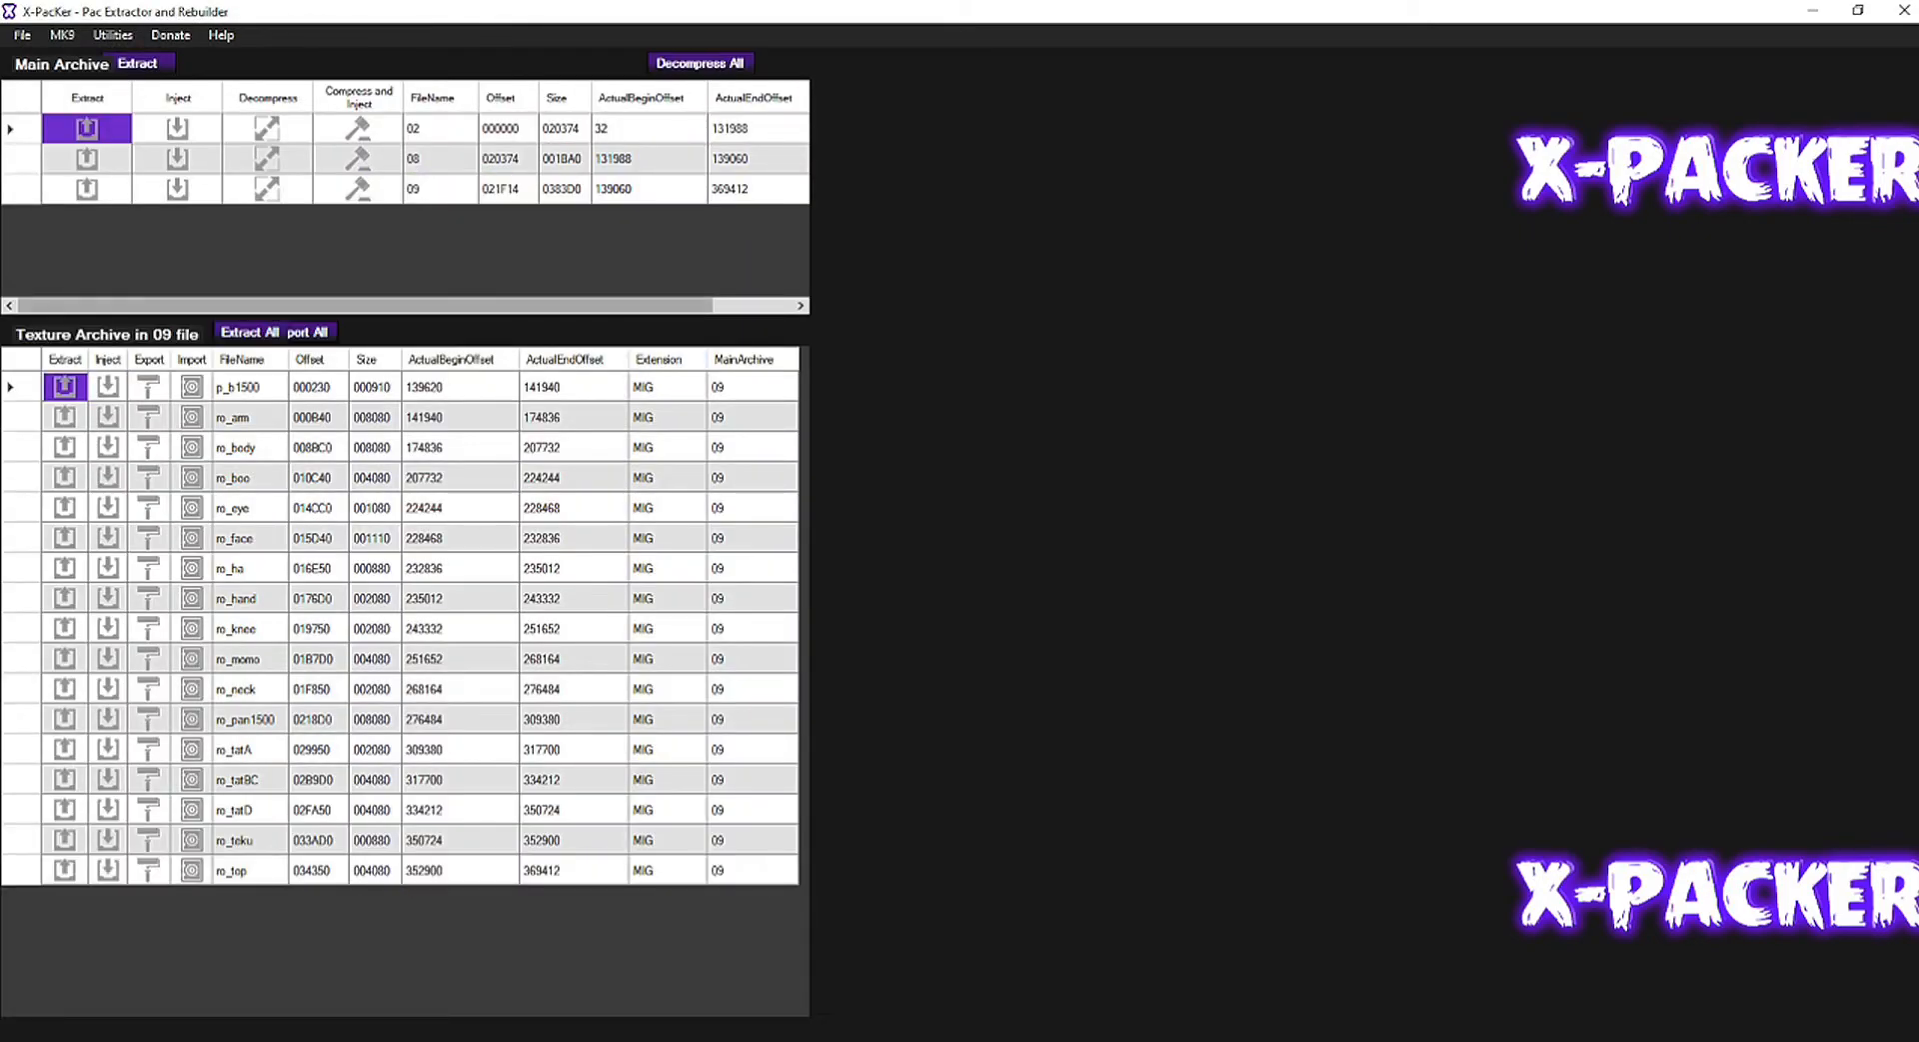
Step: Extract all textures of the 09 archive into the Randy Orton folder, overwriting the existing texture PAC files
click(309, 332)
scroll(931, 541, down, 4)
scroll(931, 540, down, 6)
click(932, 517)
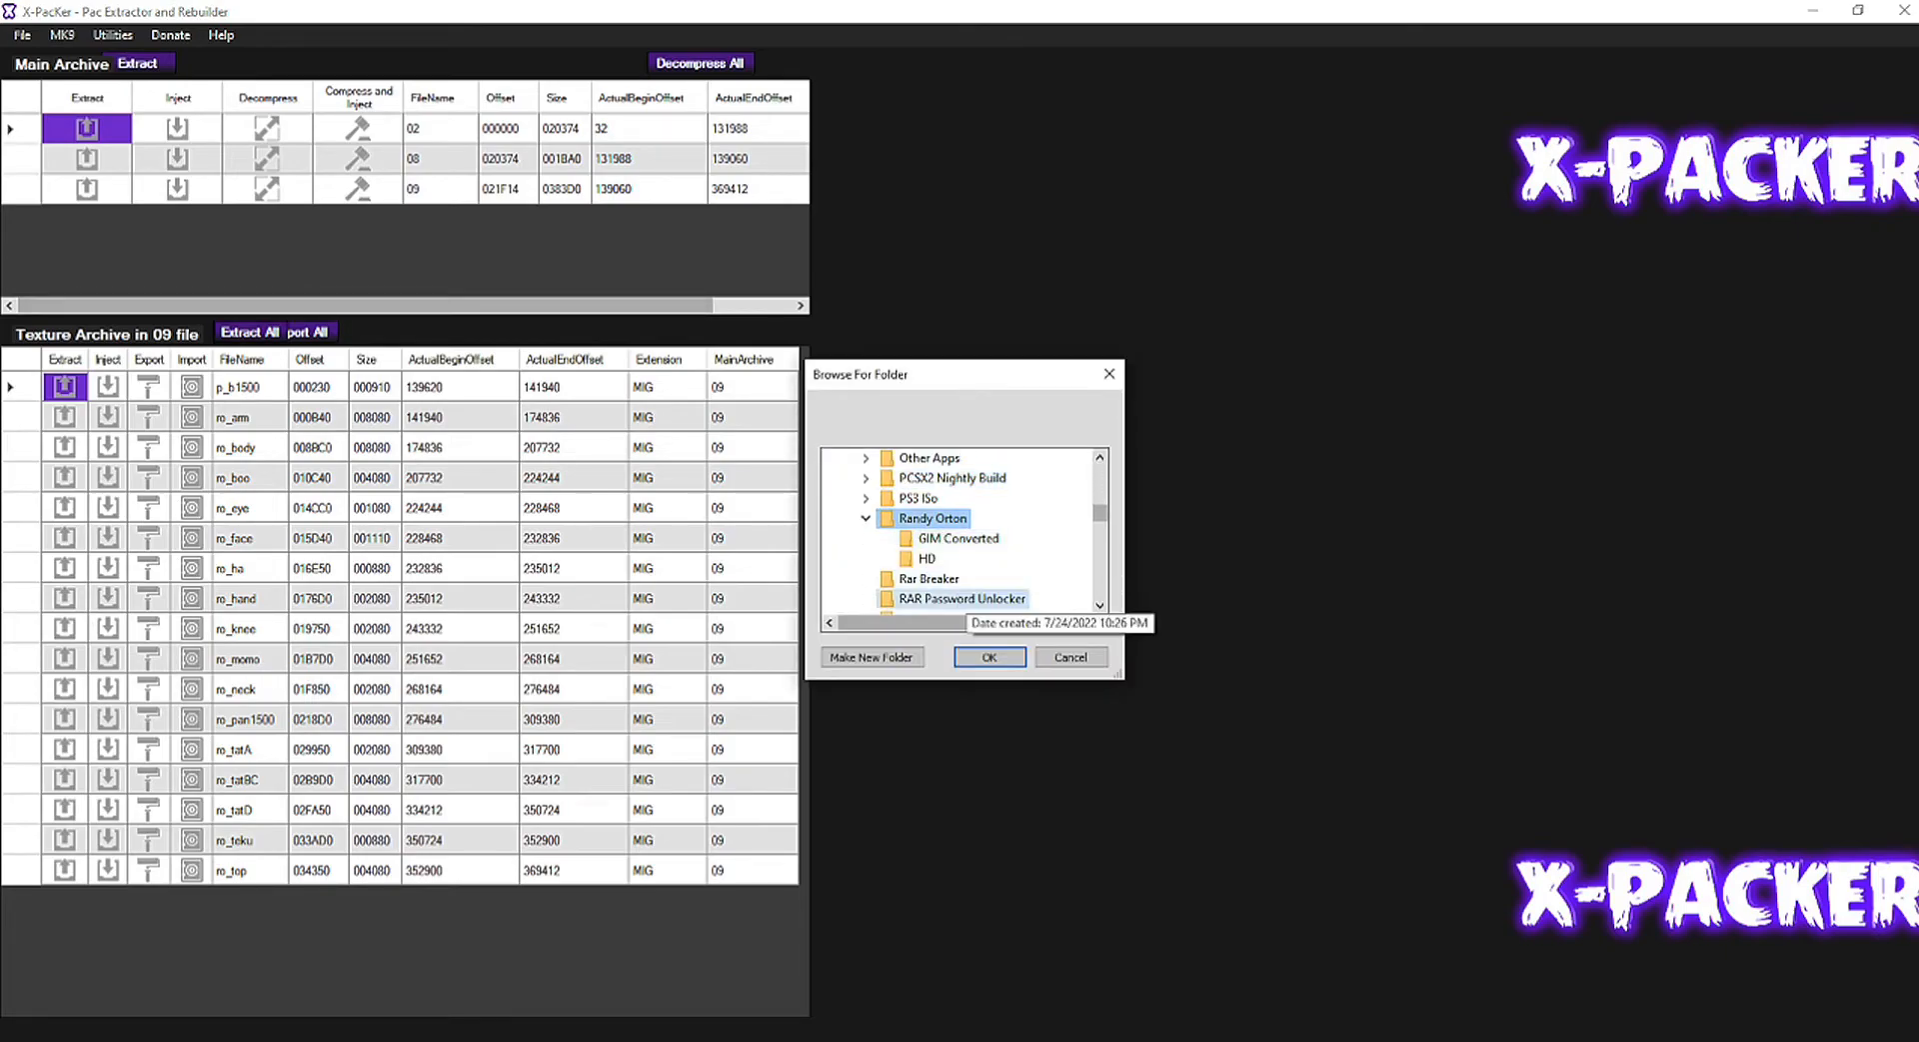
click(990, 657)
key(Return)
key(Return)
key(Return)
key(Return)
key(Return)
key(Return)
key(Return)
key(Return)
key(Return)
key(Return)
key(Return)
key(Return)
key(Return)
key(Return)
key(Return)
key(Return)
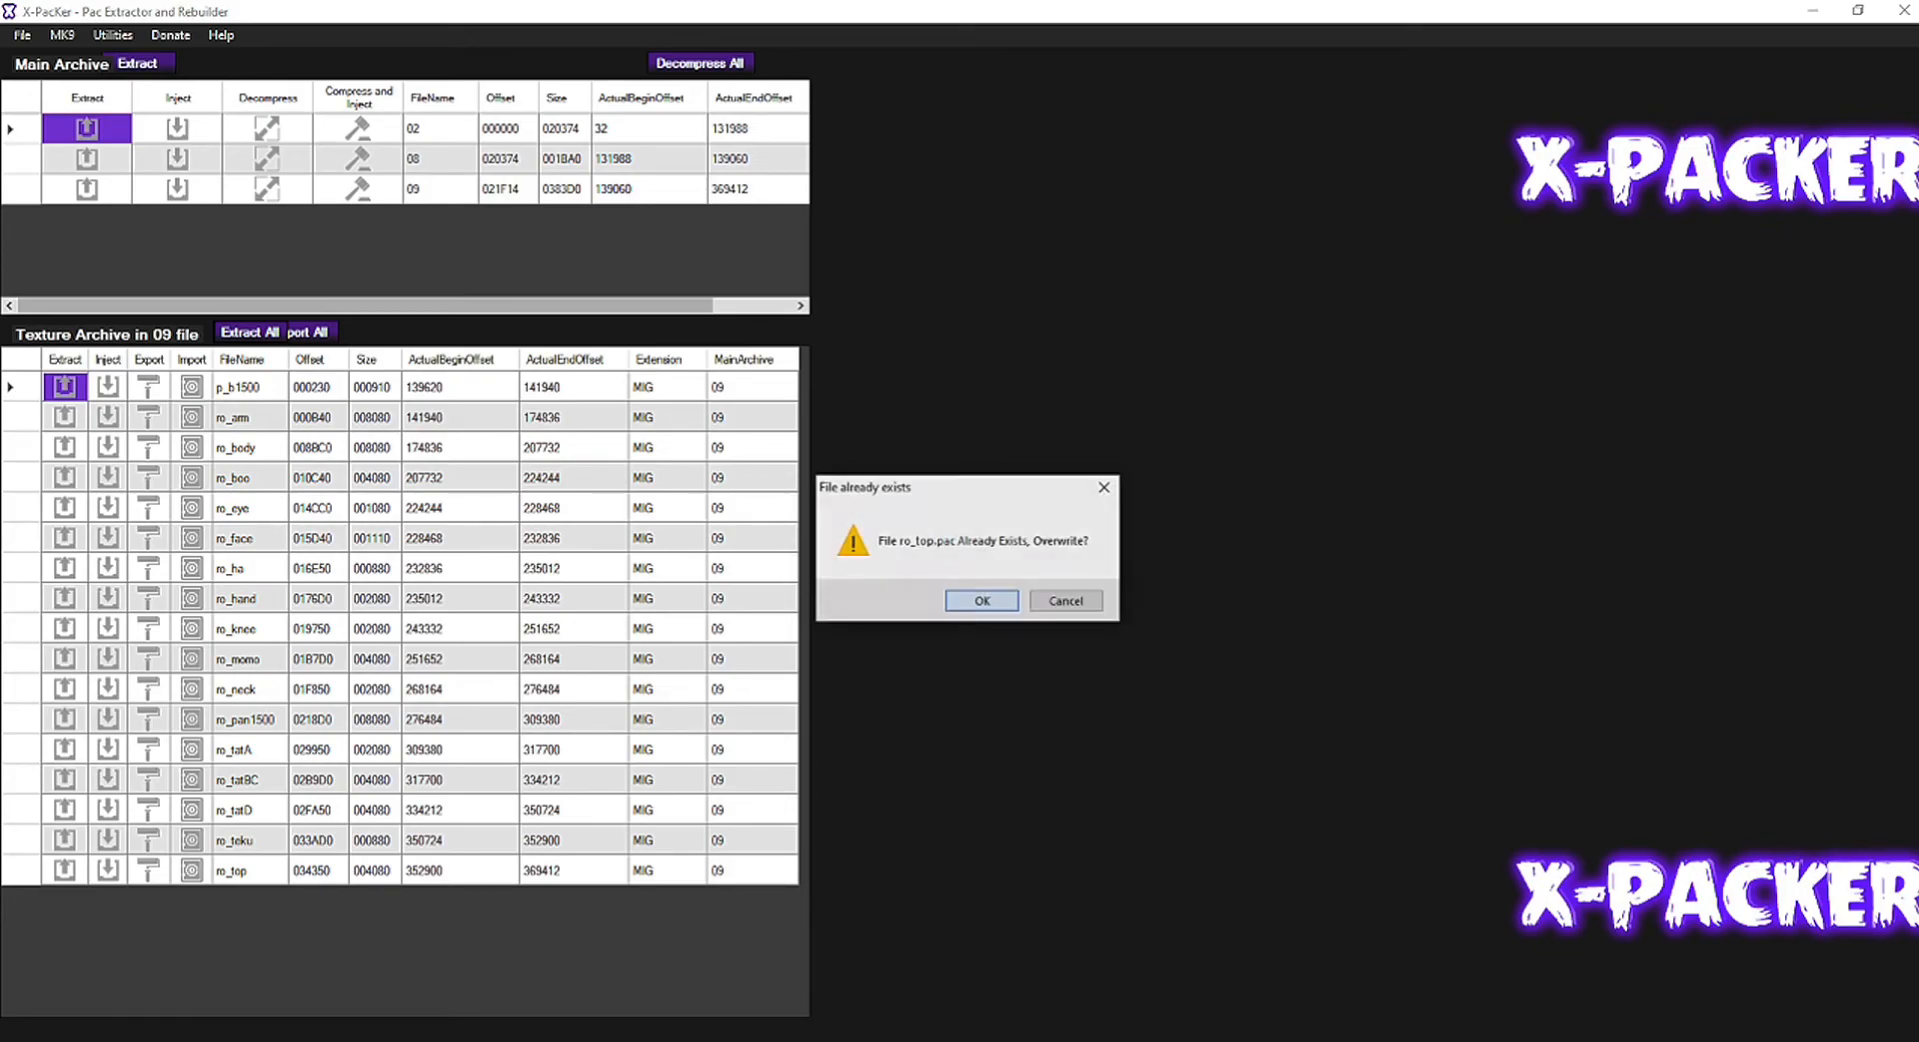
key(Return)
key(Return)
Step: Start another new texture archive and open its texture selection in the Randy Orton folder
key(alt)
key(Down)
key(Right)
key(Left)
key(Down)
key(Right)
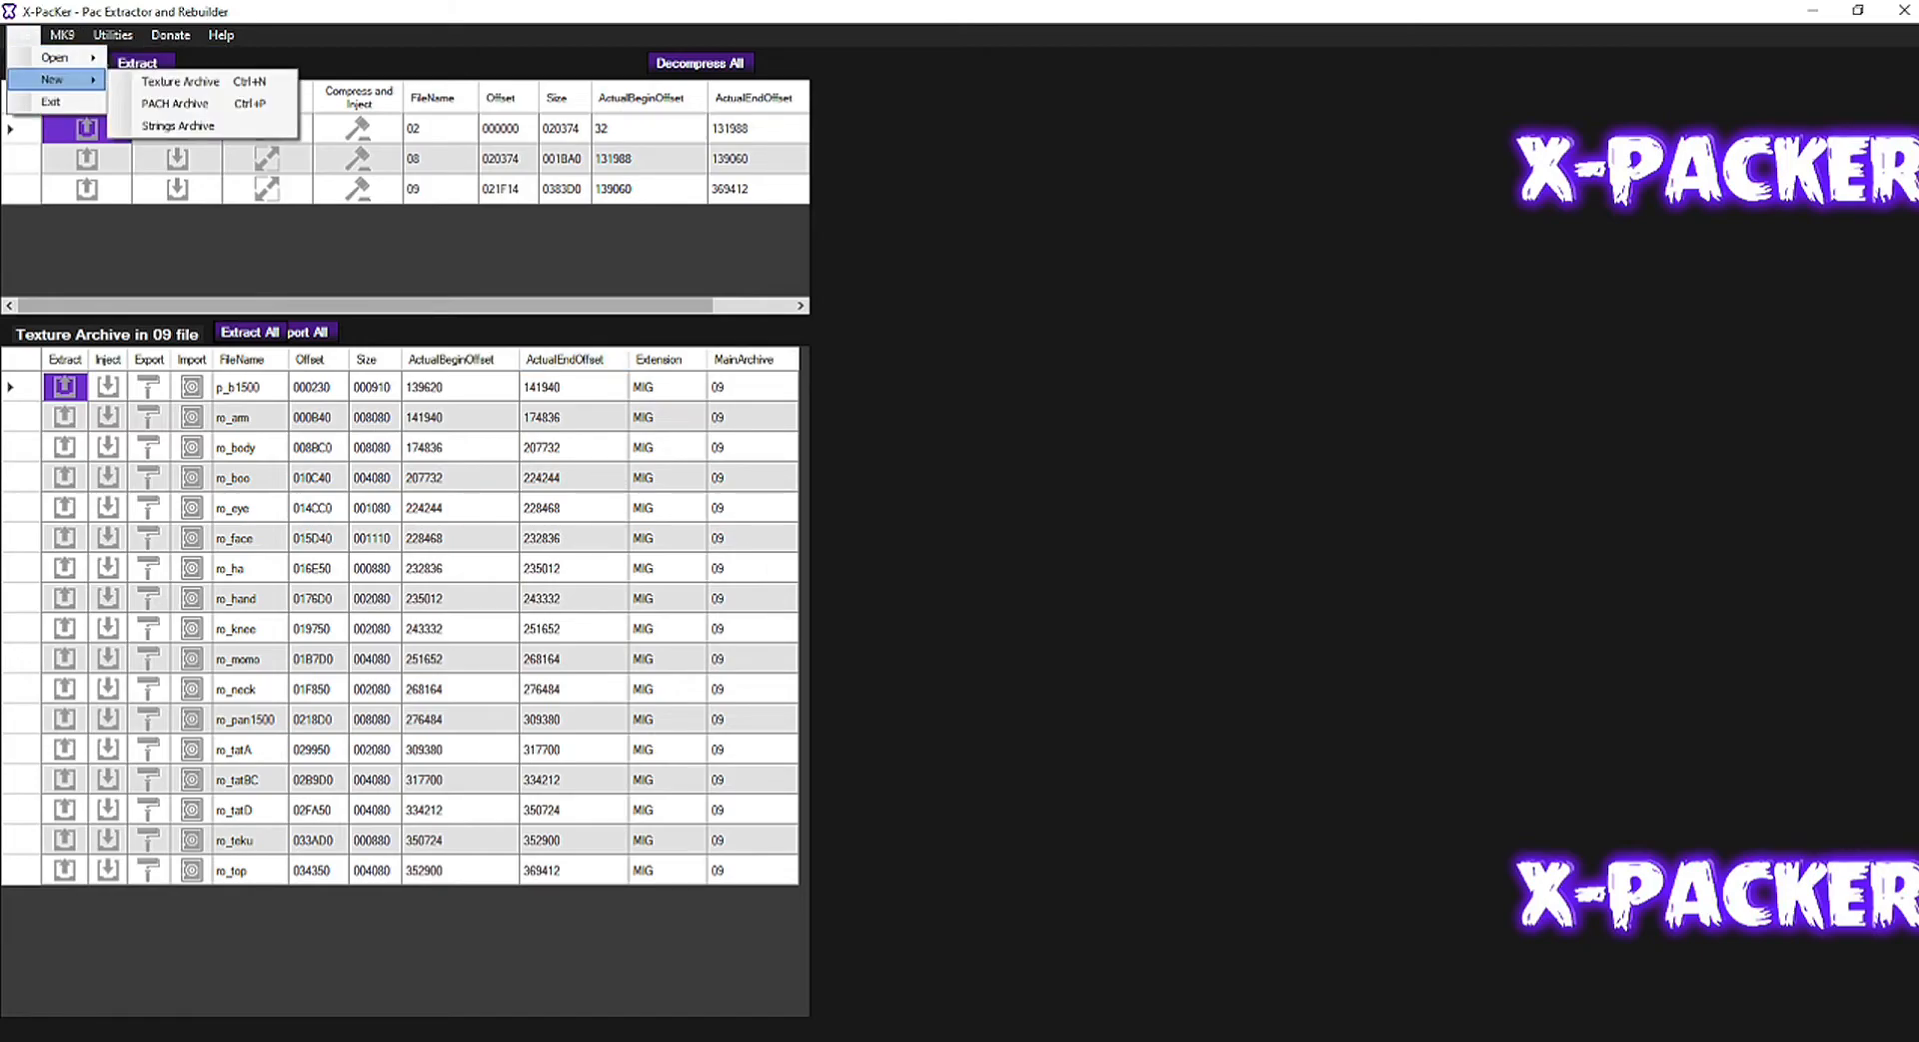
key(Return)
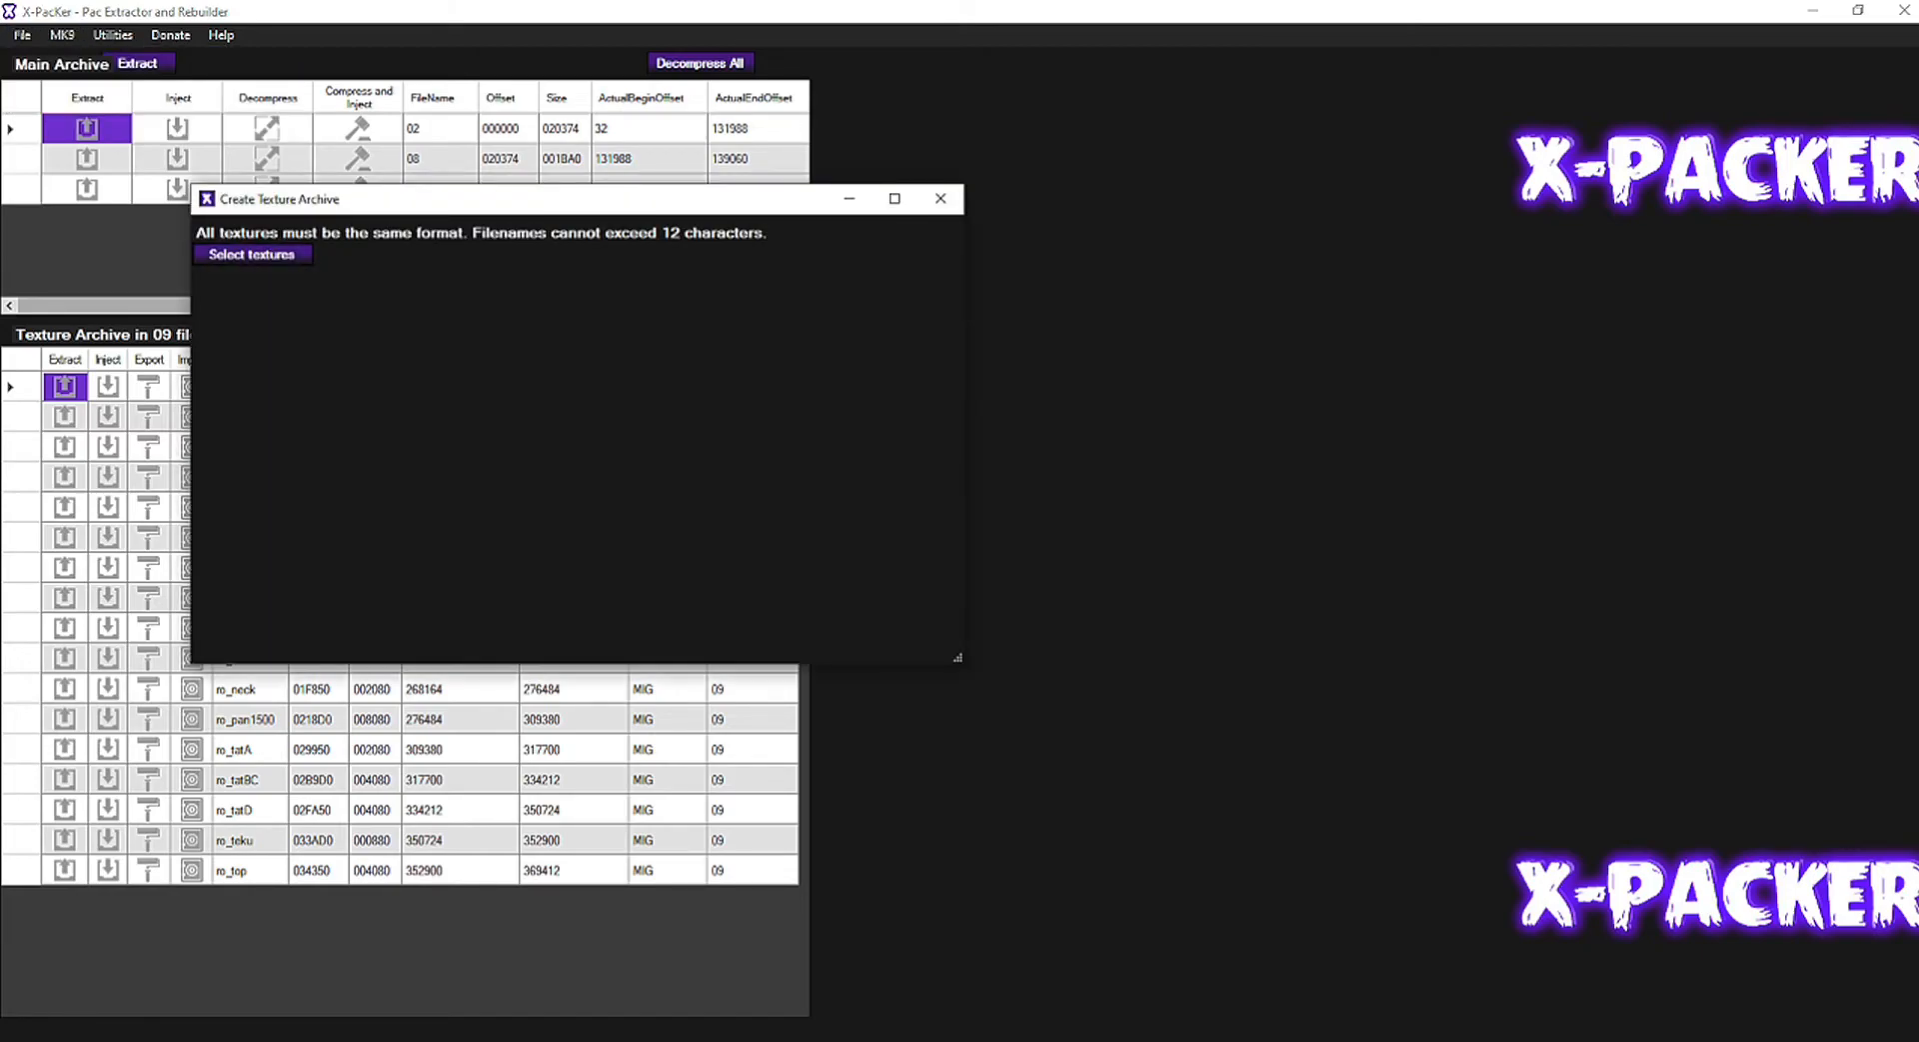
key(Return)
key(alt+Up)
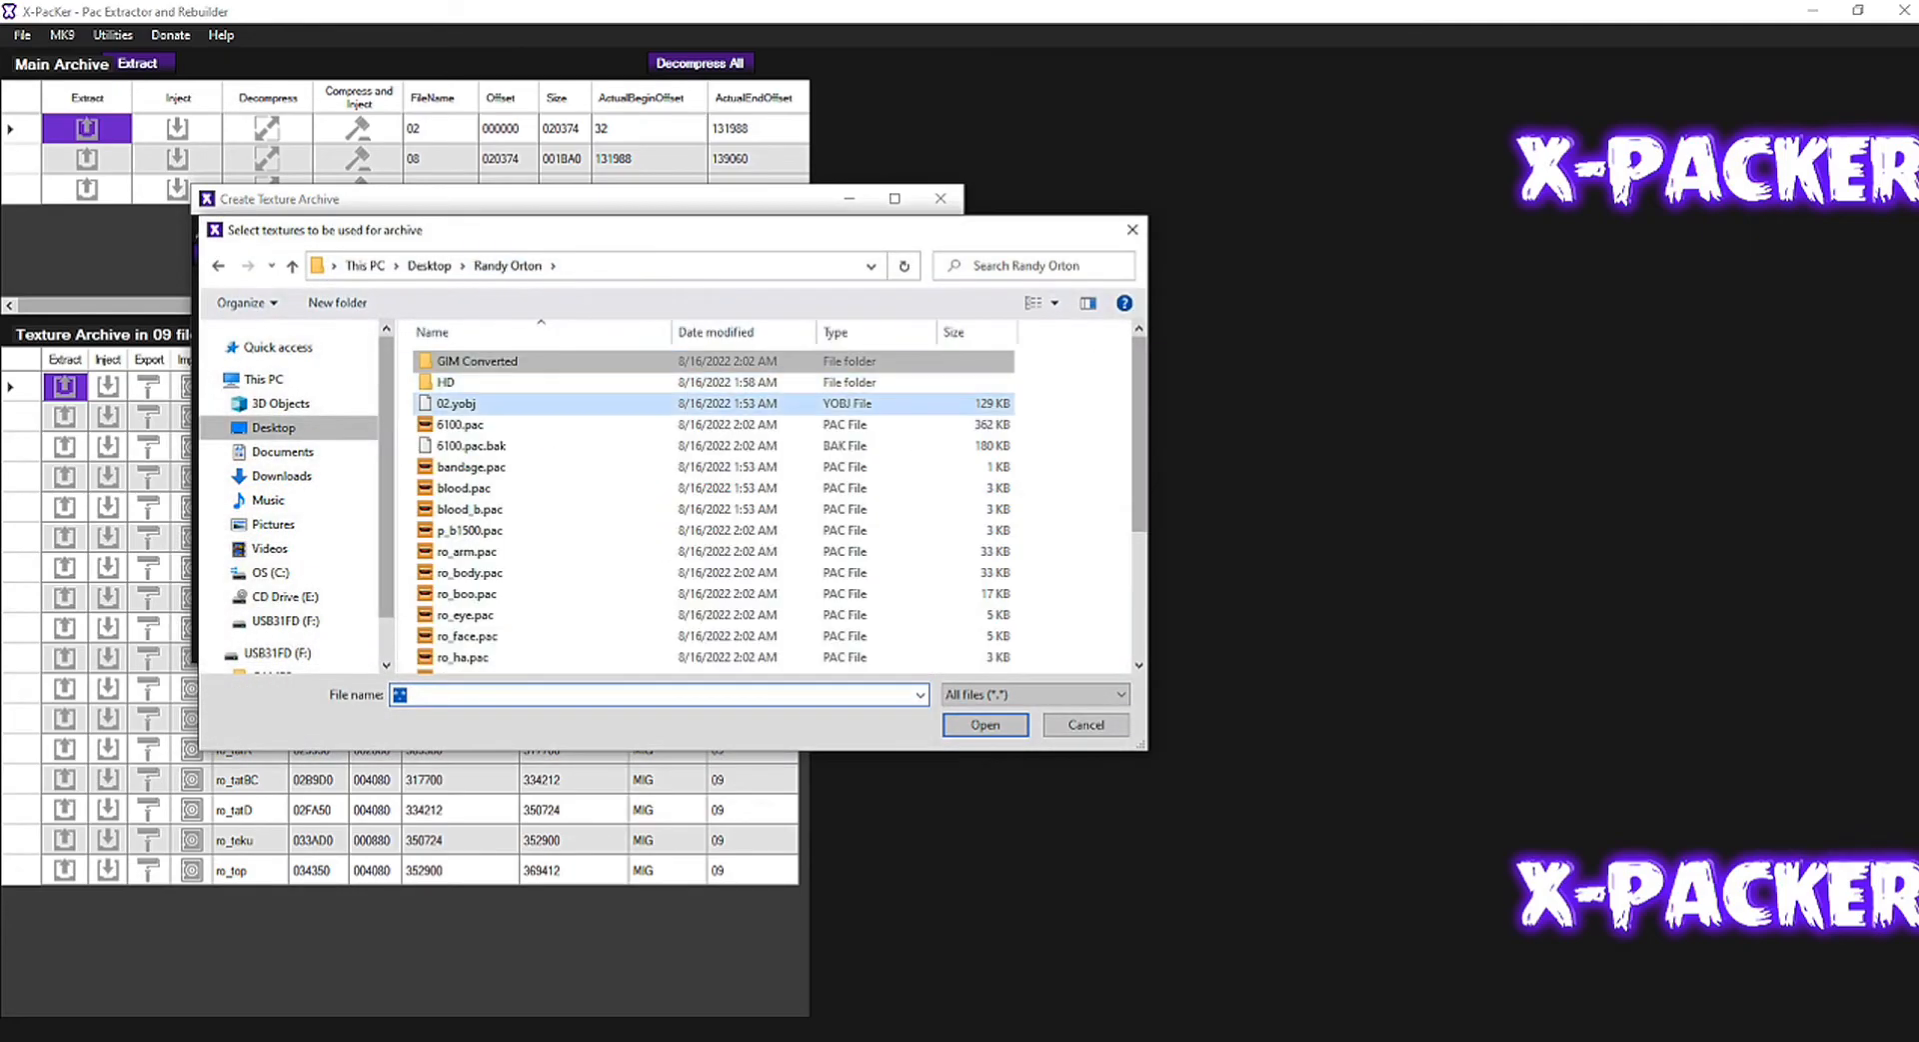
Step: Load all the texture PAC files from bandage.pac through ro_top.pac, including blood.pac and blood_b.pac, into the new archive
scroll(700, 500, down, 1)
click(413, 386)
drag(412, 386, 603, 685)
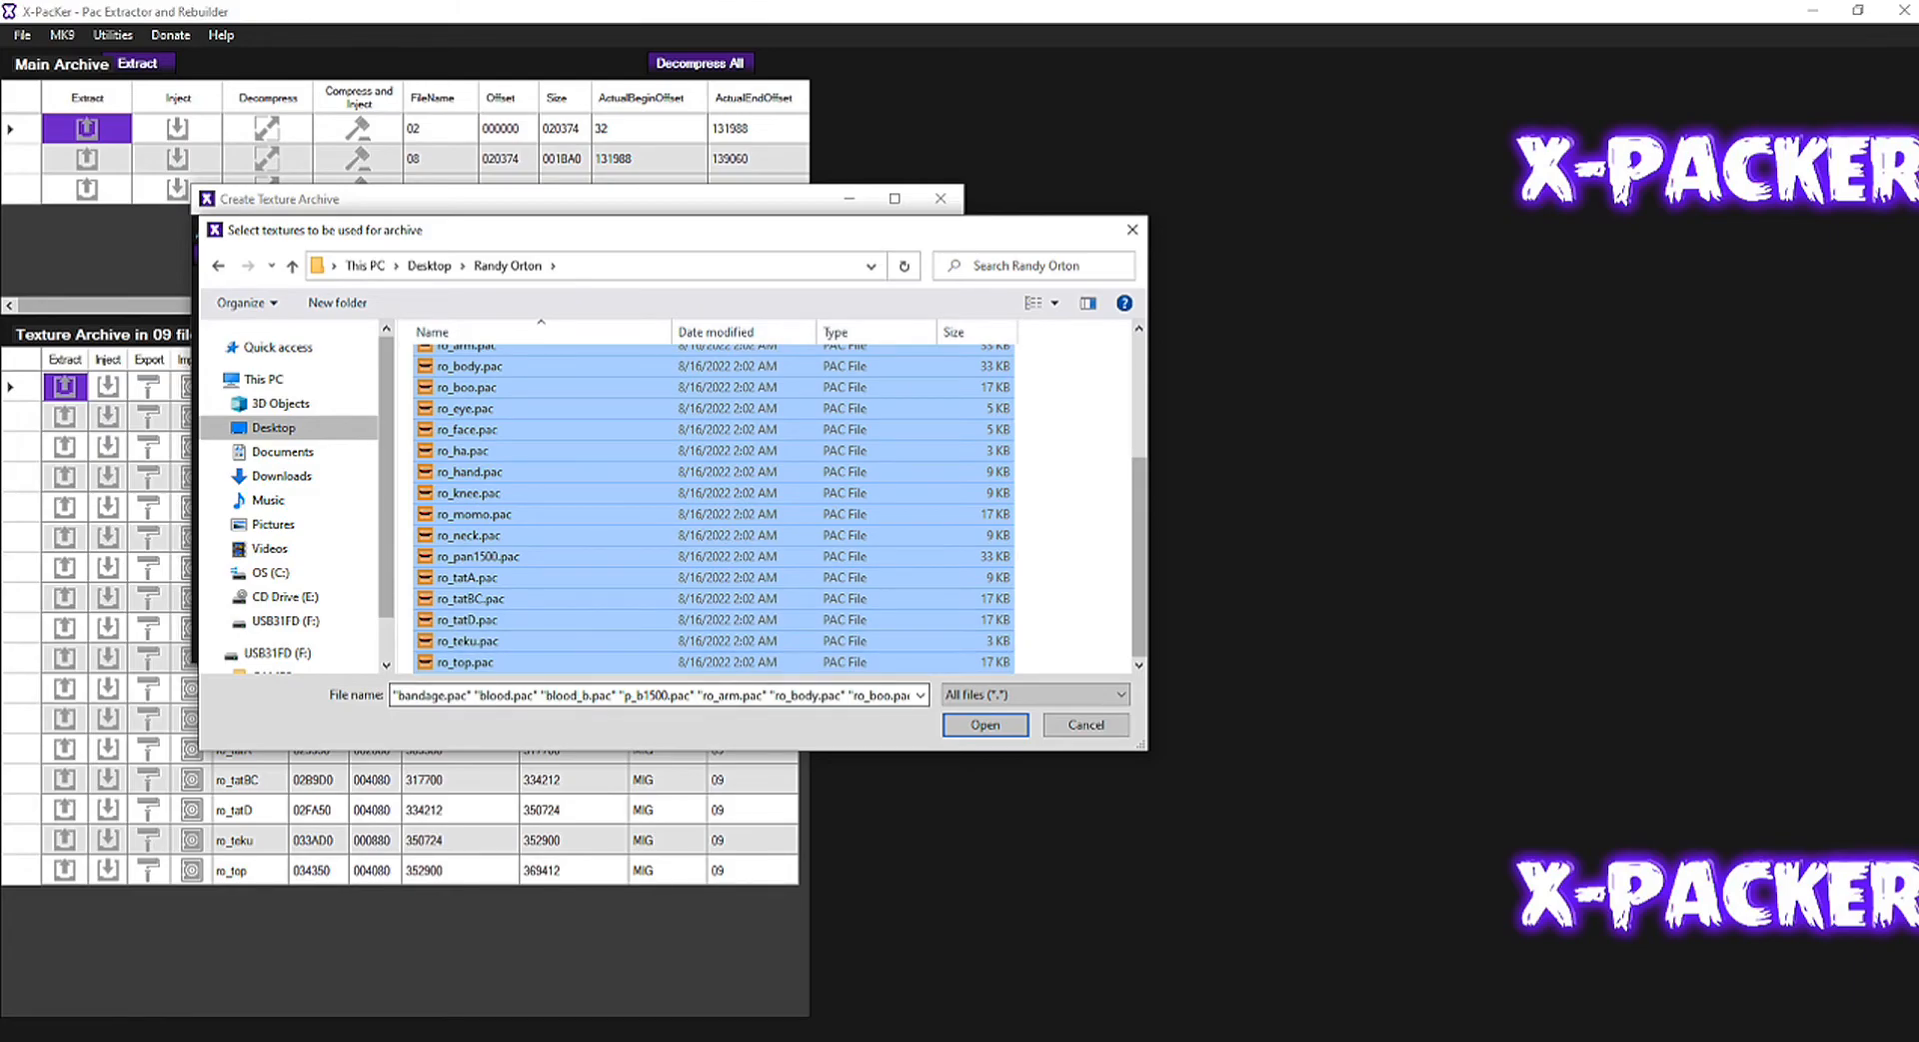
scroll(714, 504, up, 5)
scroll(715, 505, down, 5)
scroll(715, 505, up, 3)
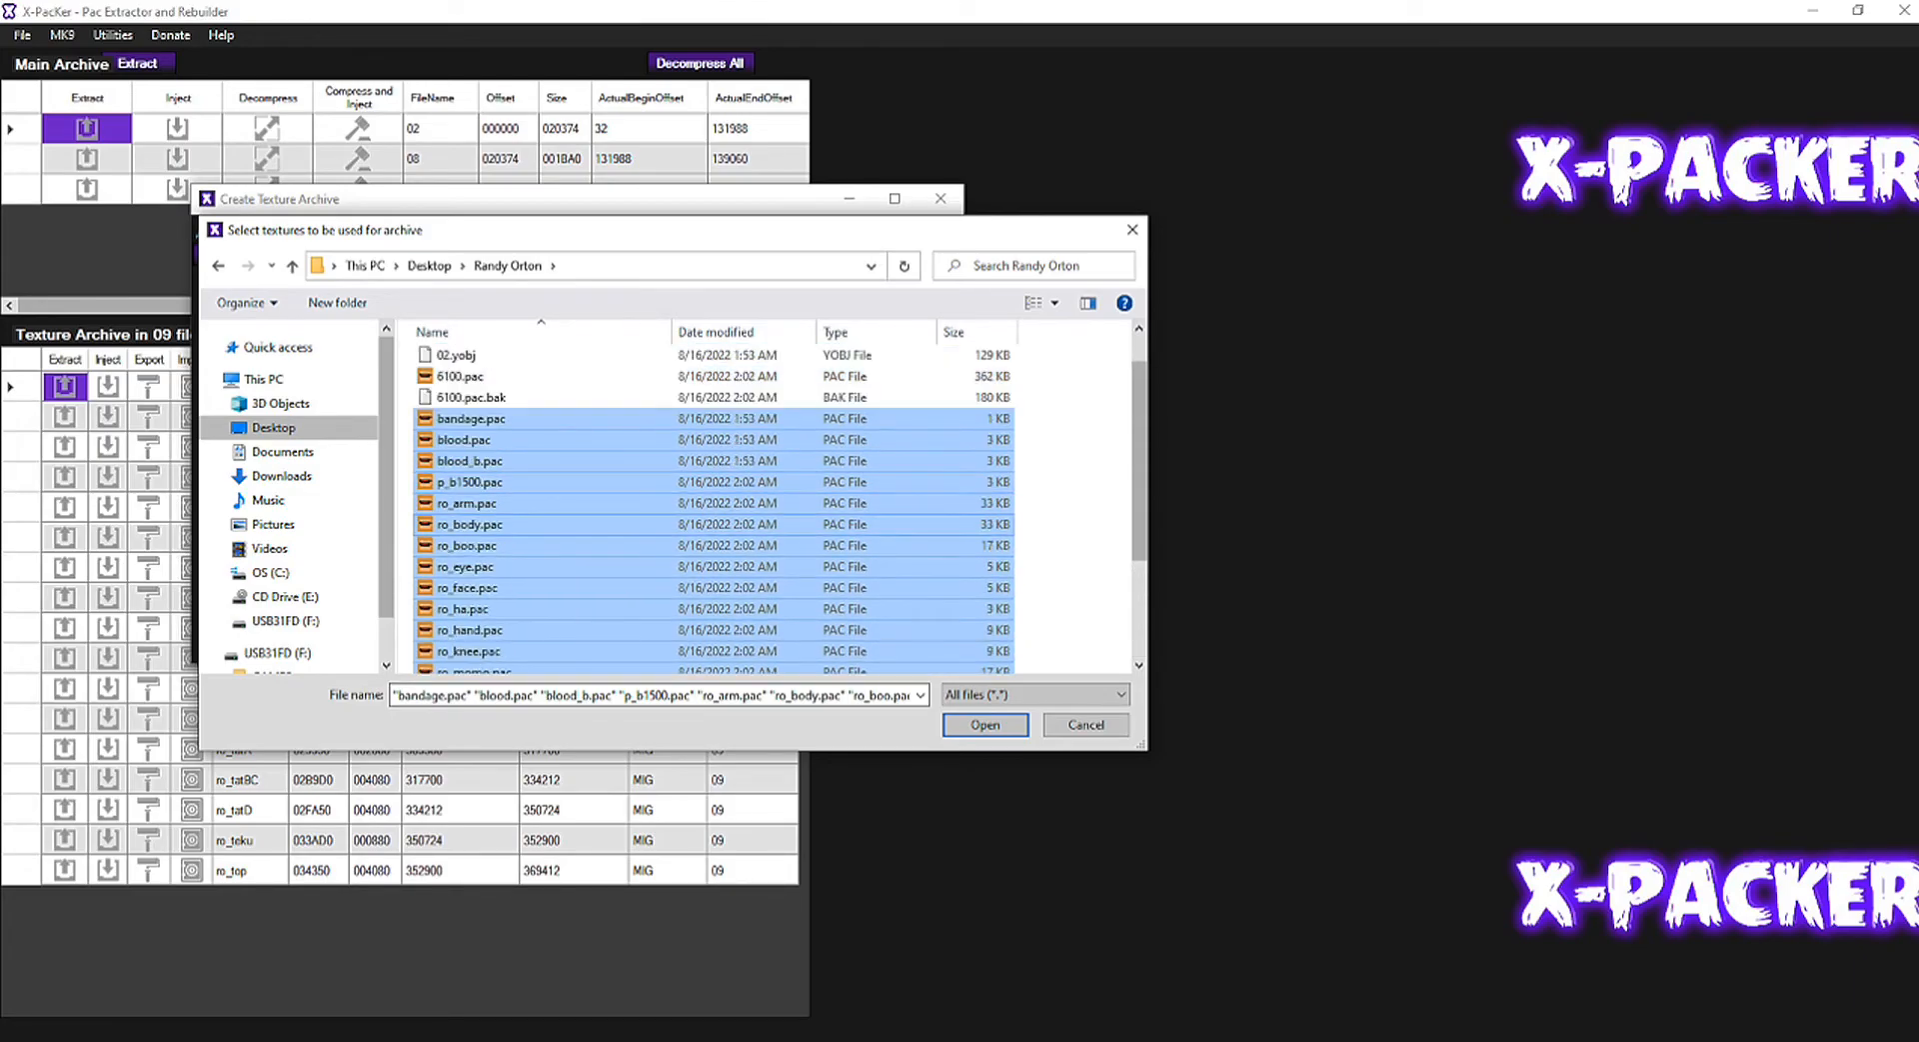
scroll(714, 505, down, 3)
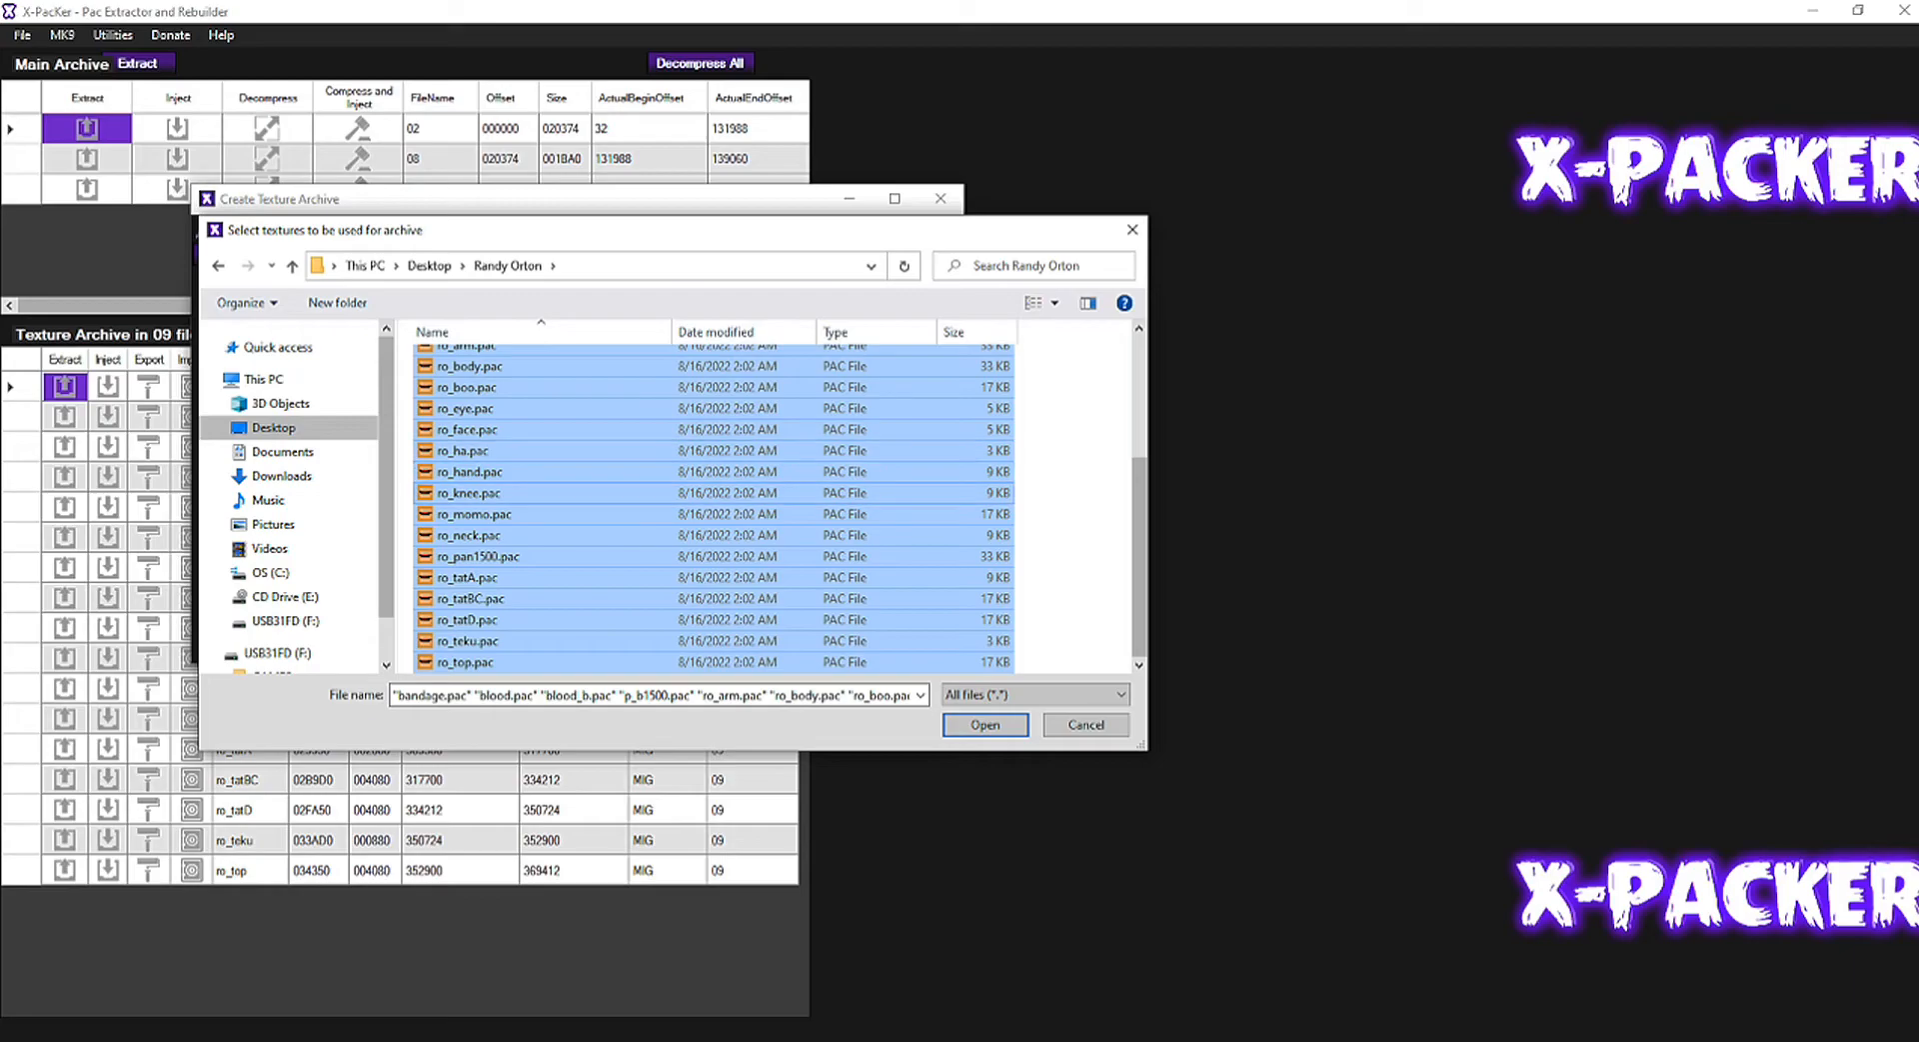
scroll(600, 499, up, 3)
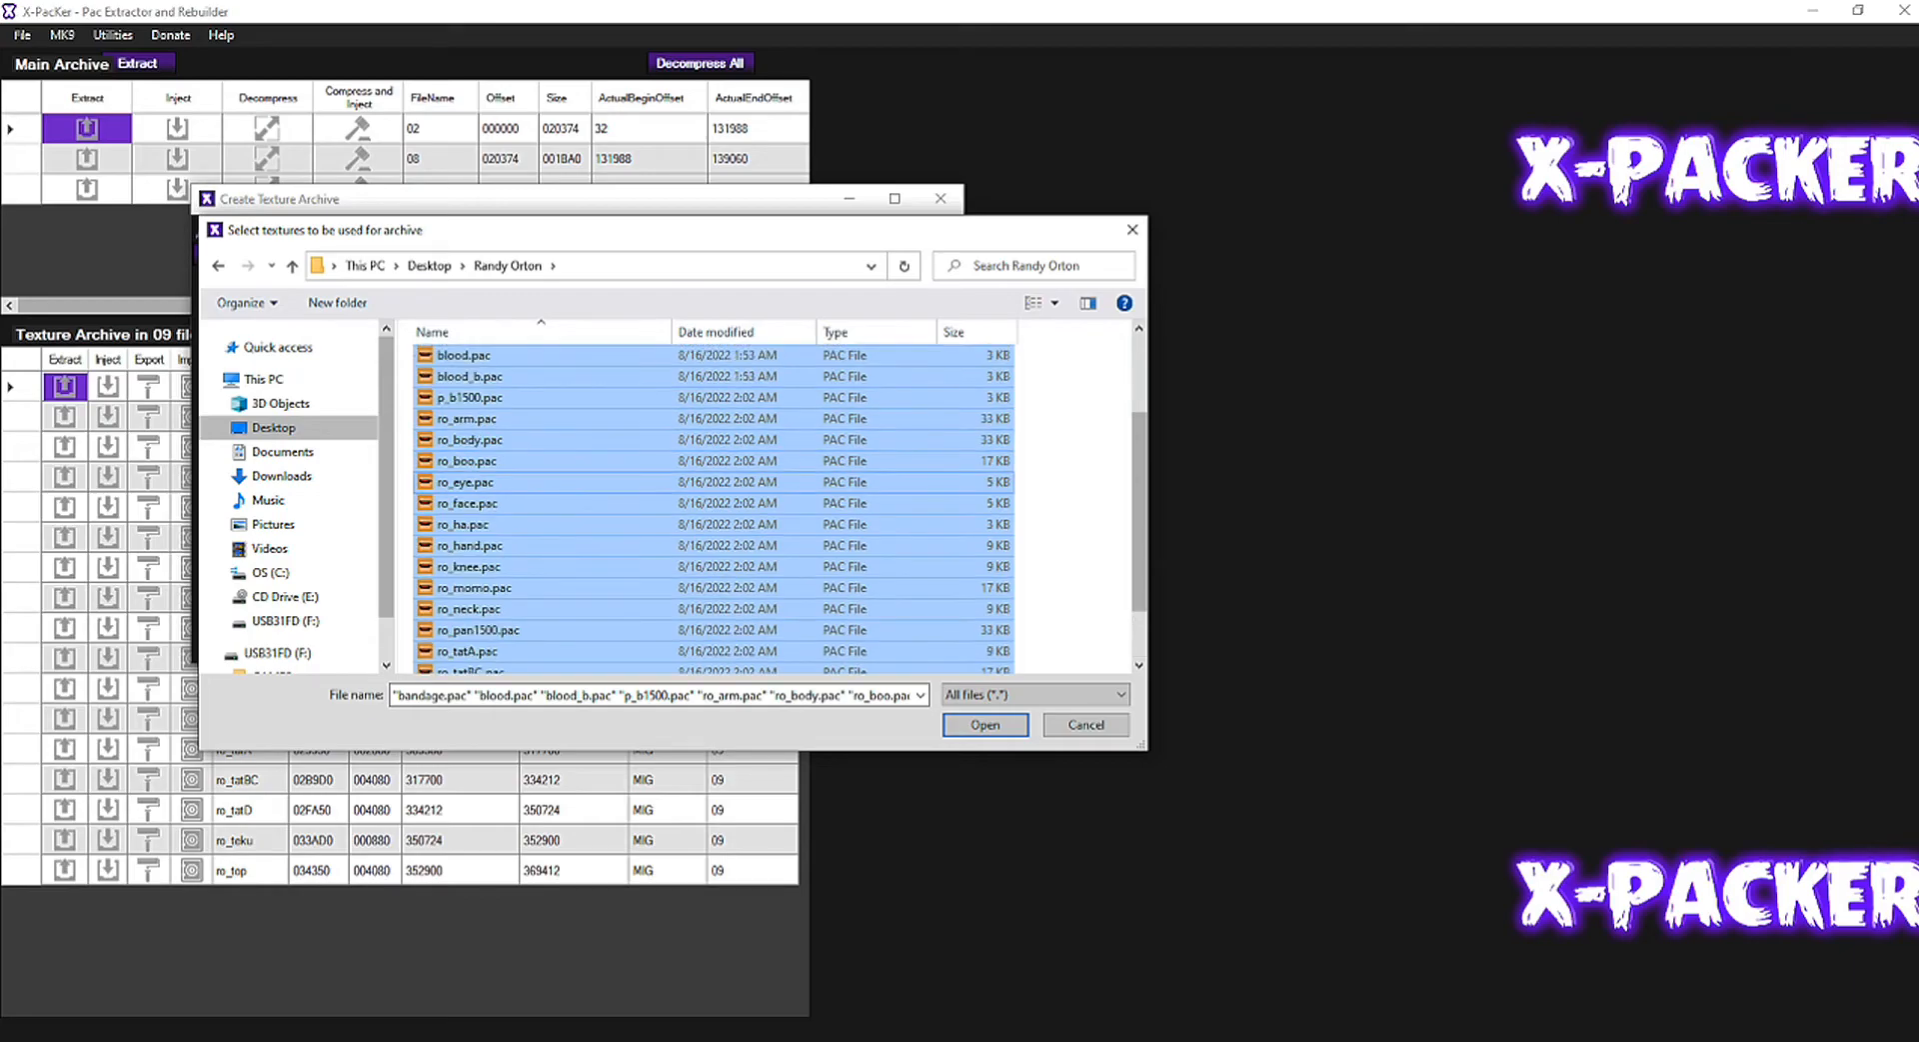
scroll(620, 505, down, 3)
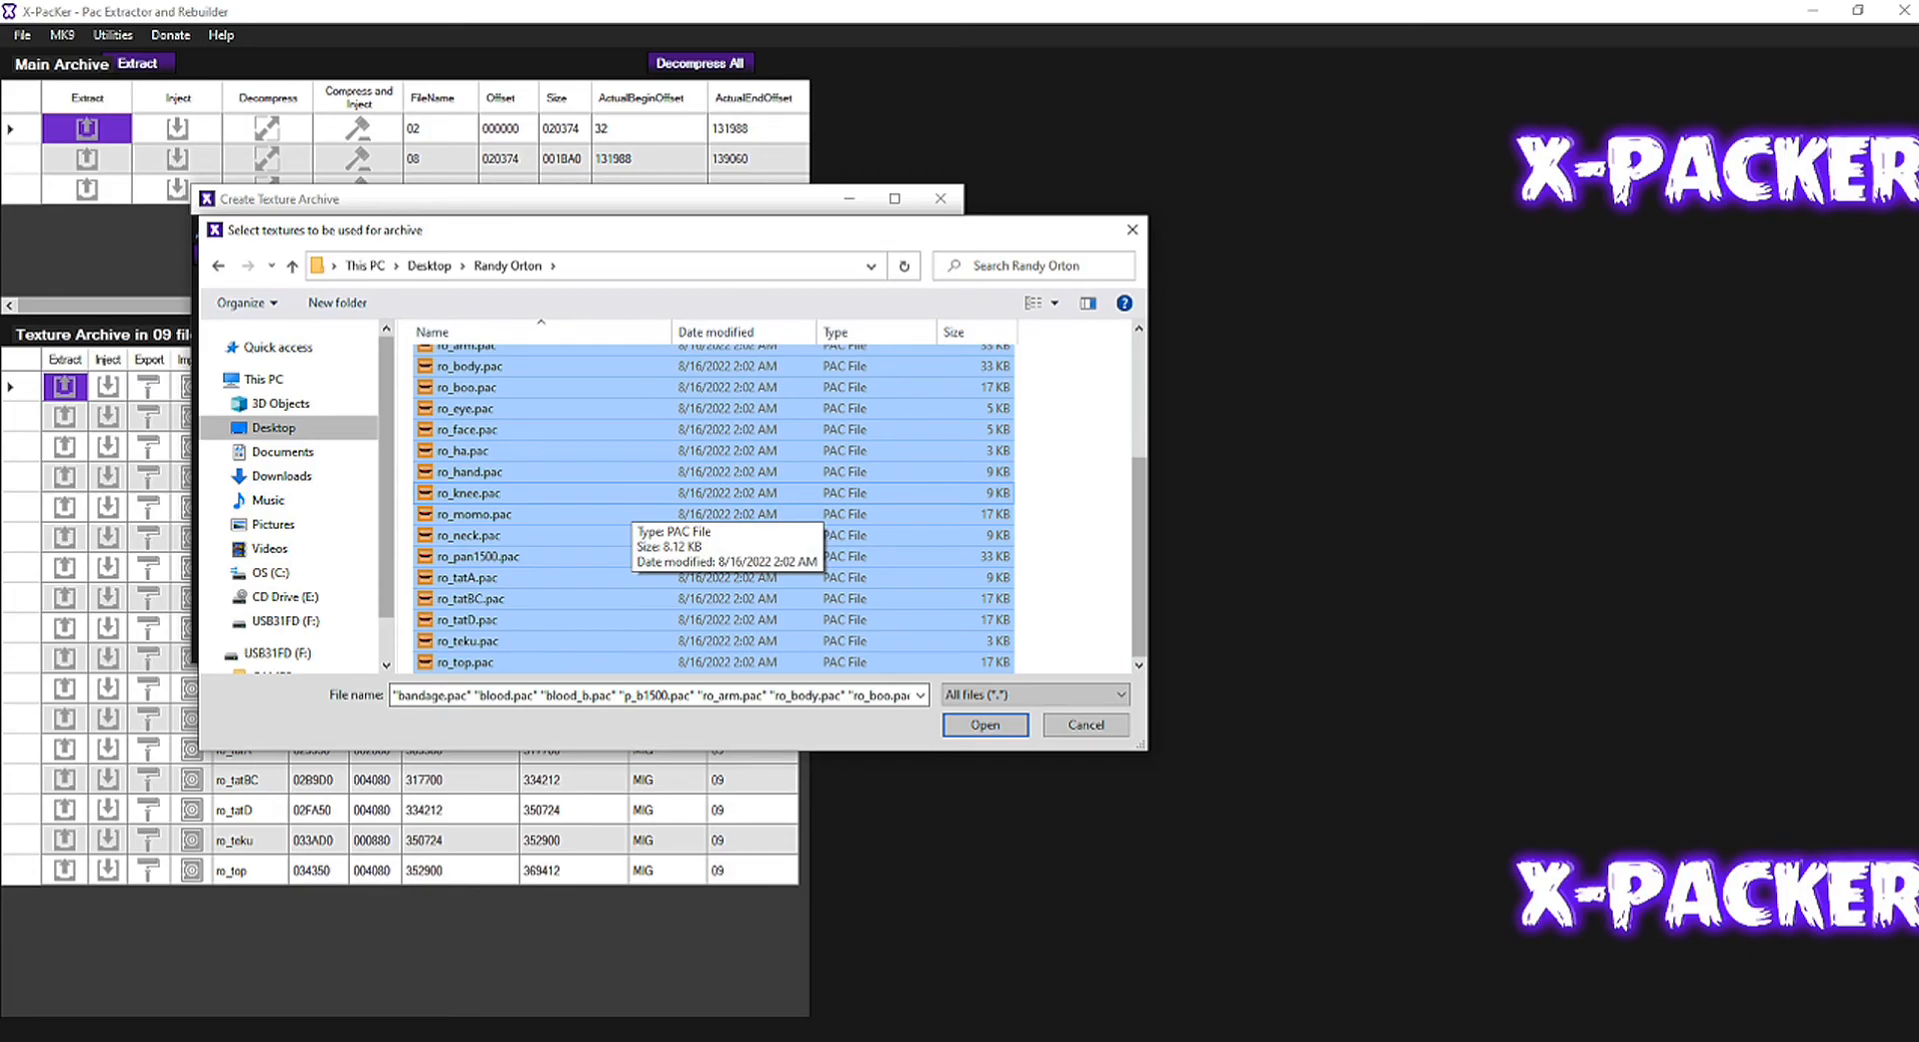
click(985, 724)
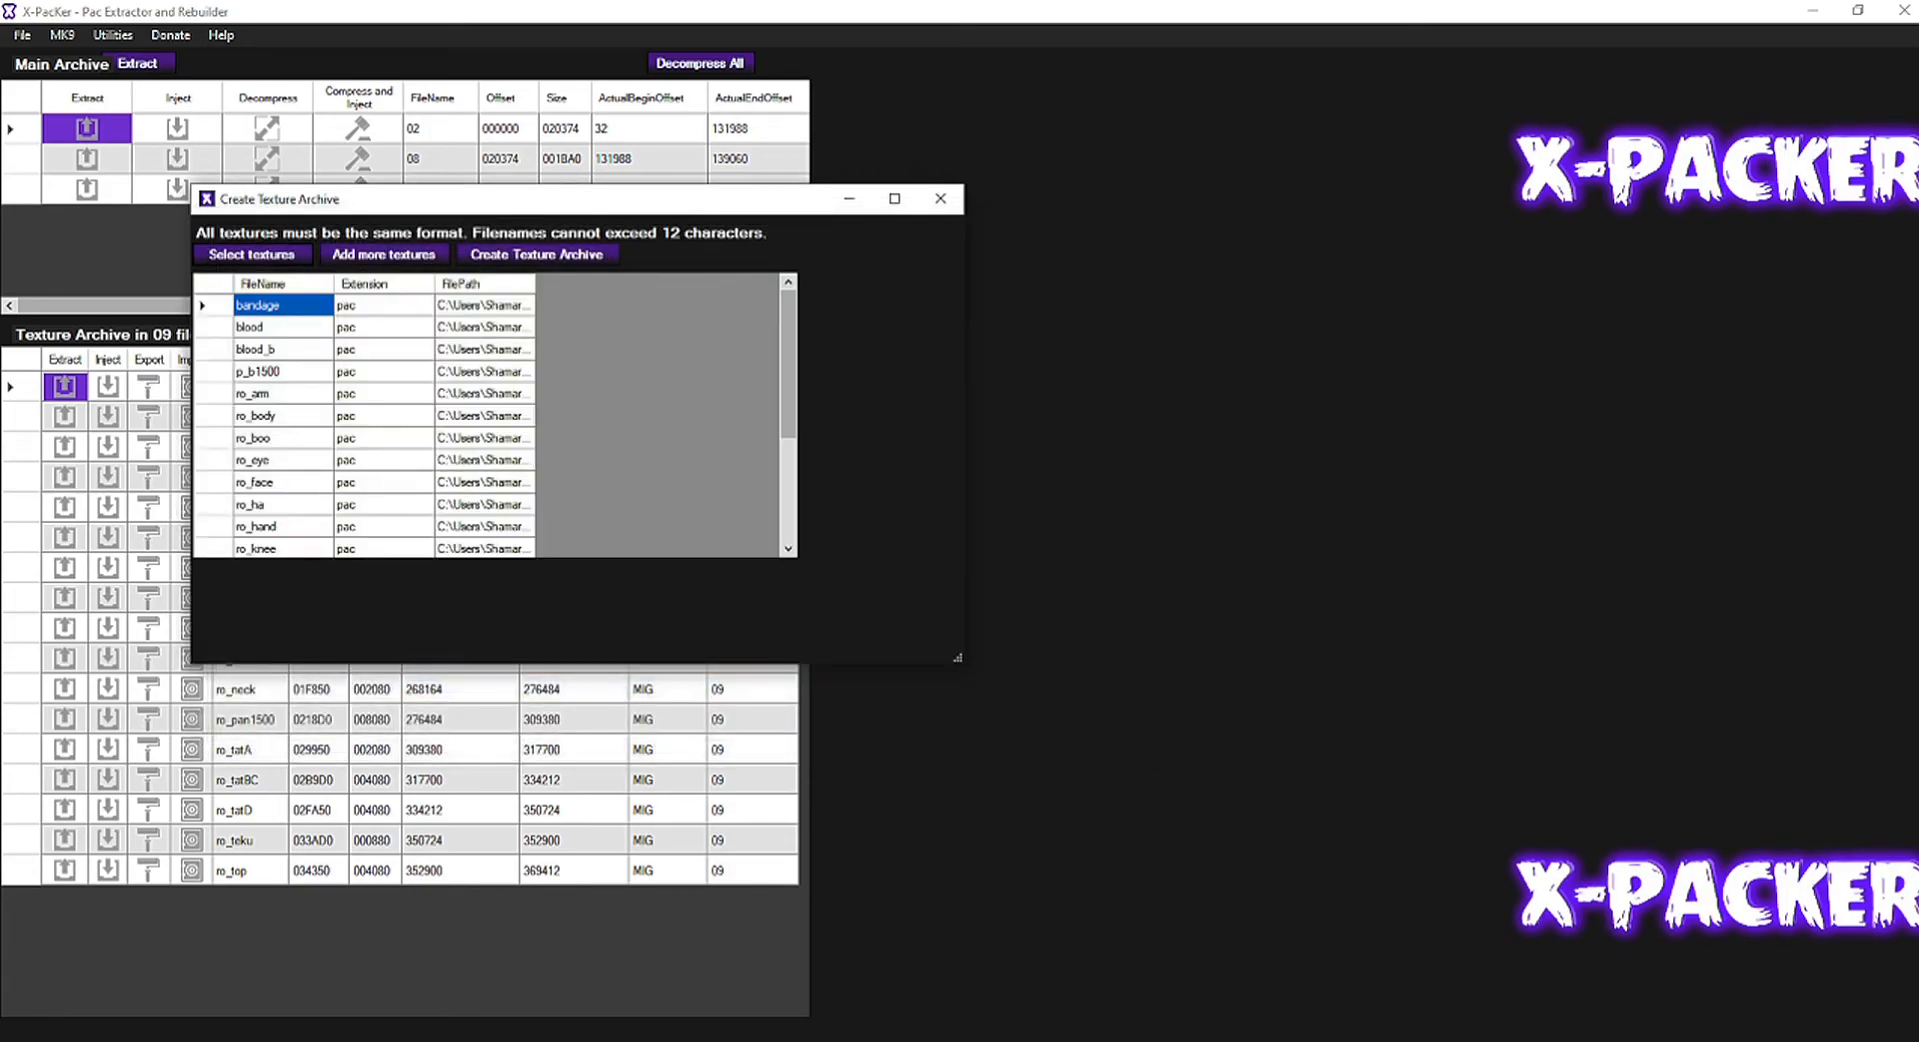
Step: Create the texture archive as 09.pac in the Randy Orton folder, and close the Create Texture Archive window
click(537, 254)
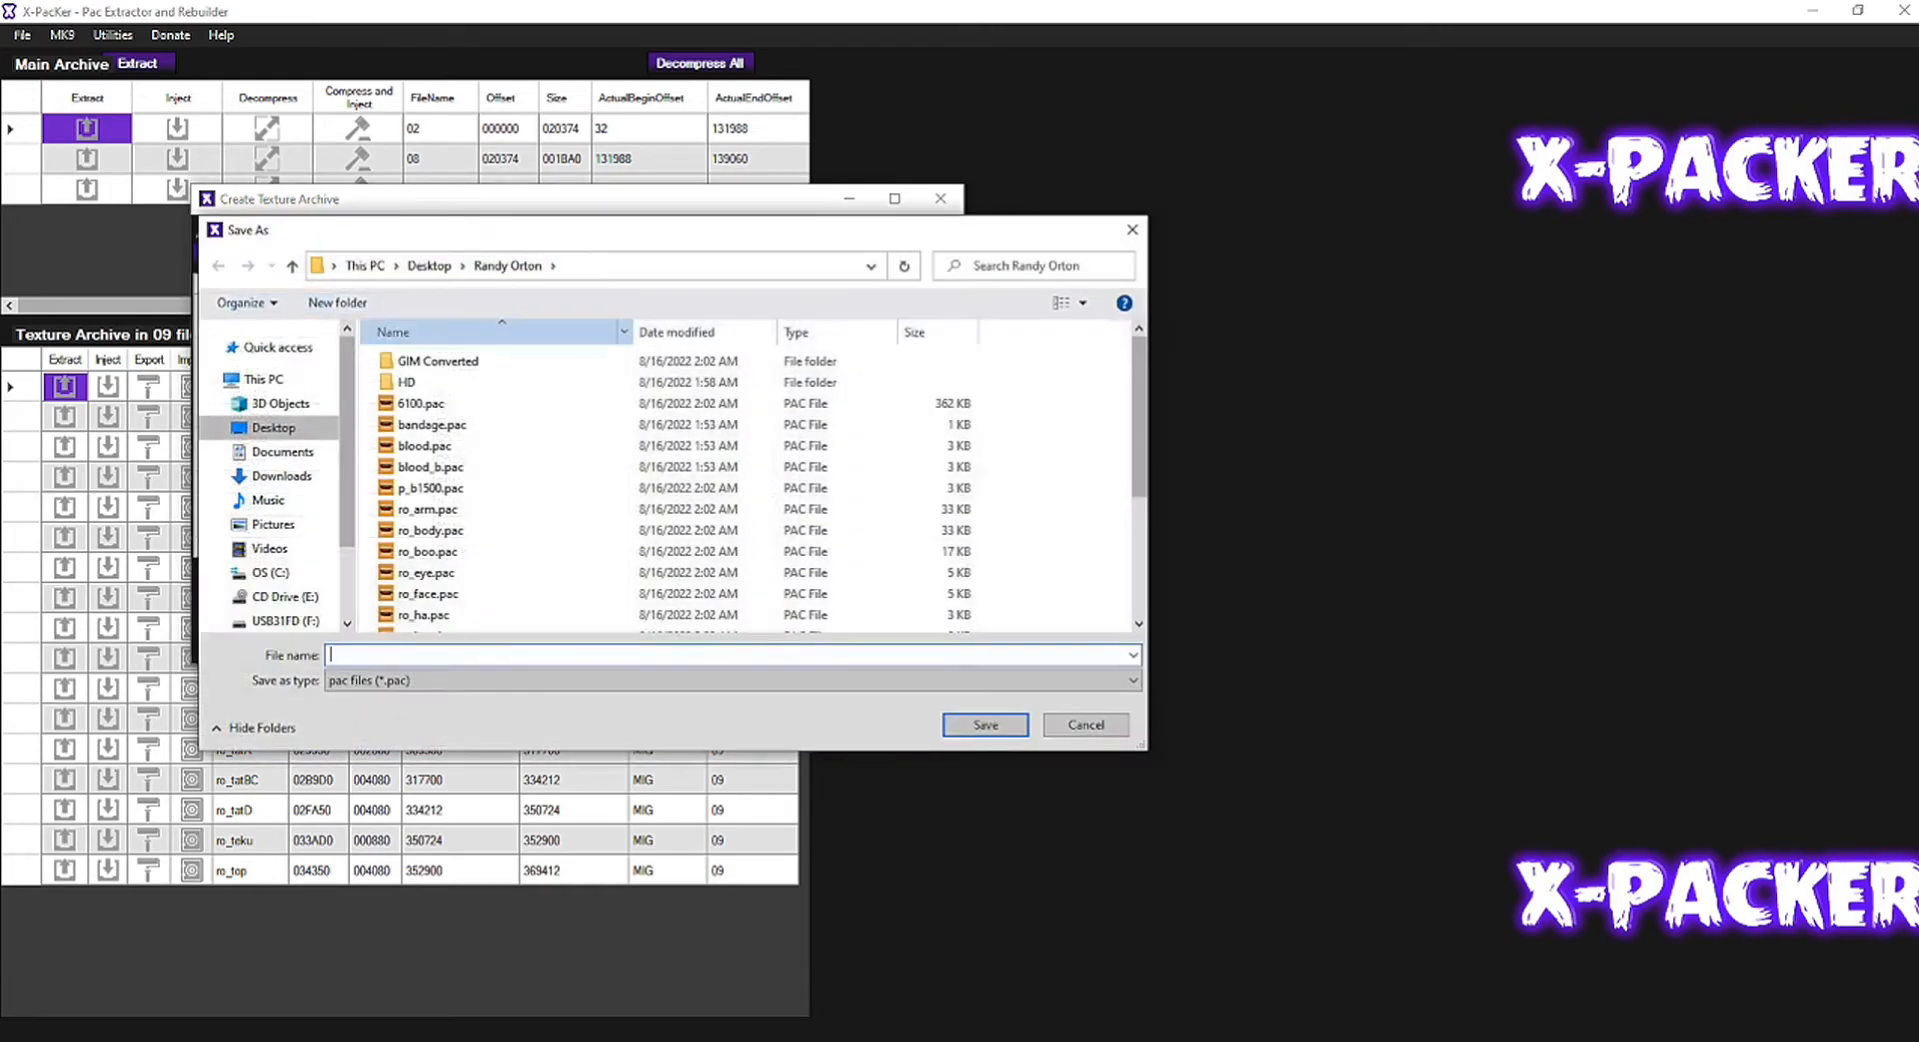
text(09)
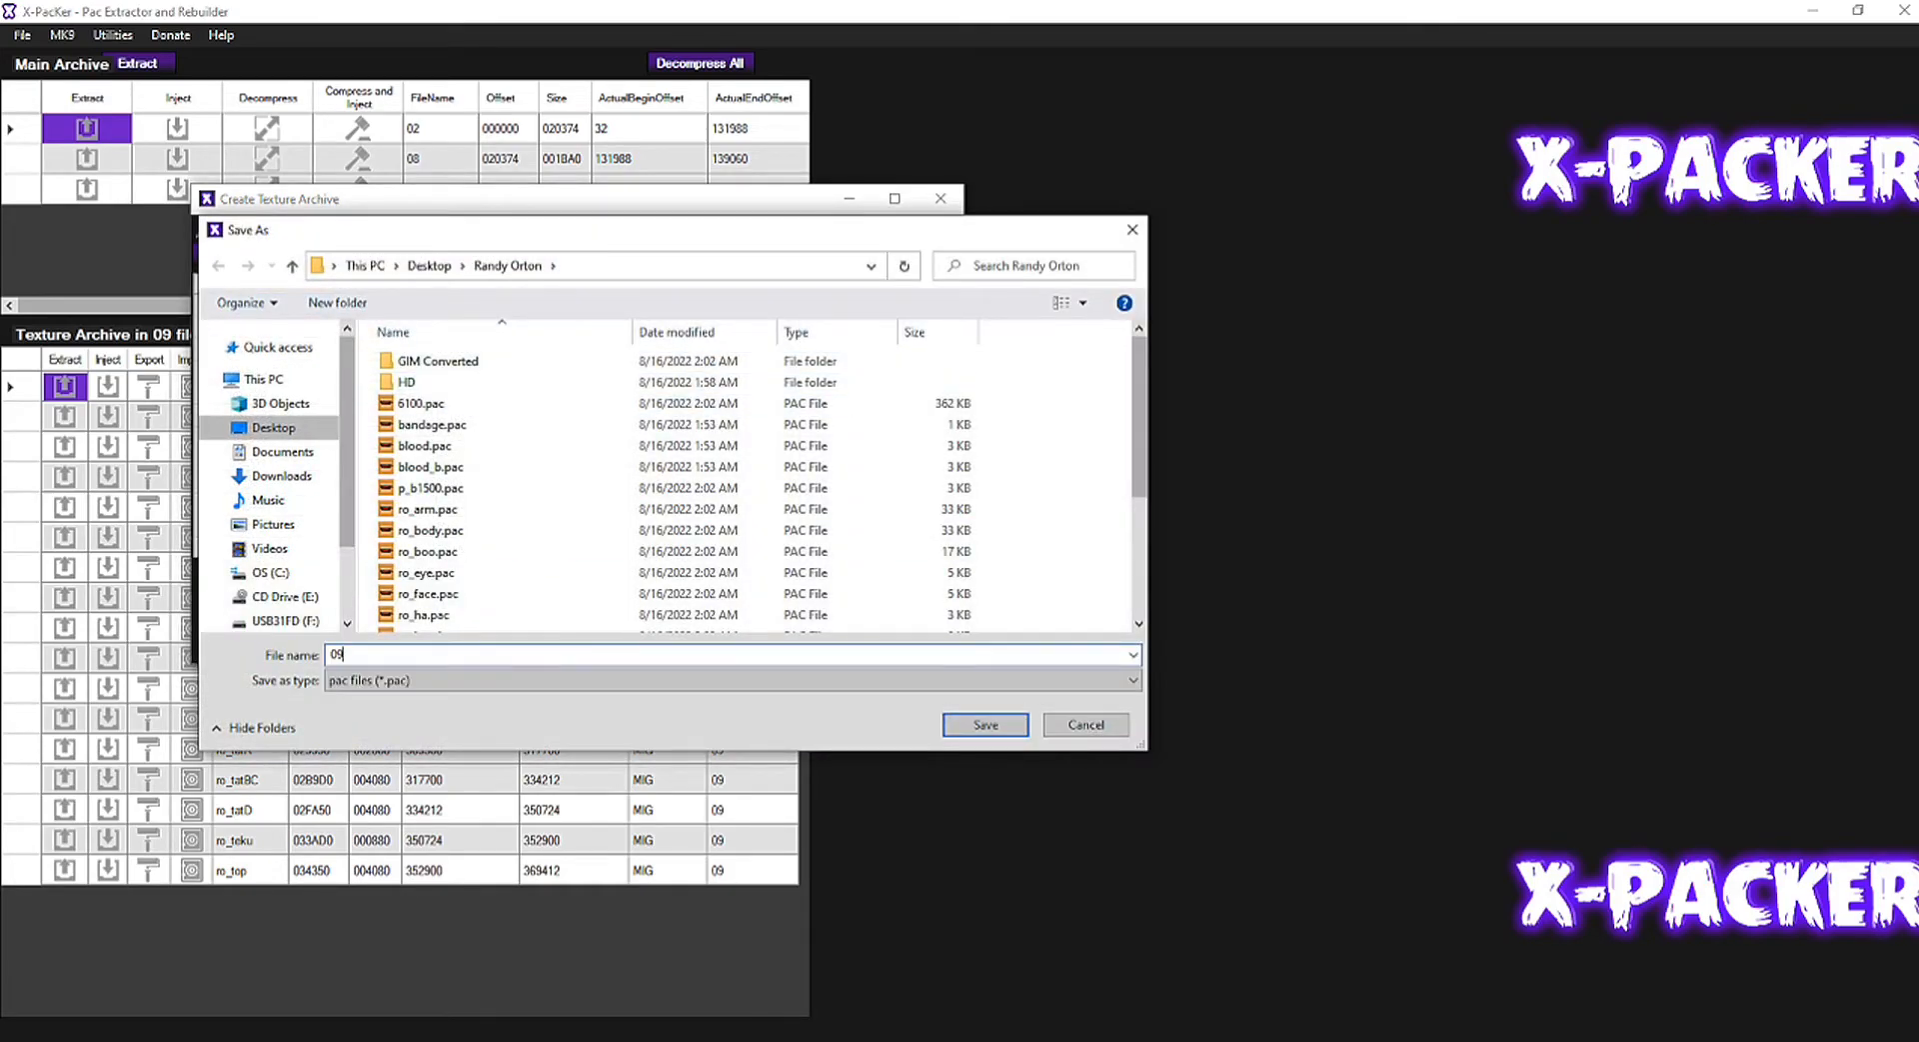
key(Return)
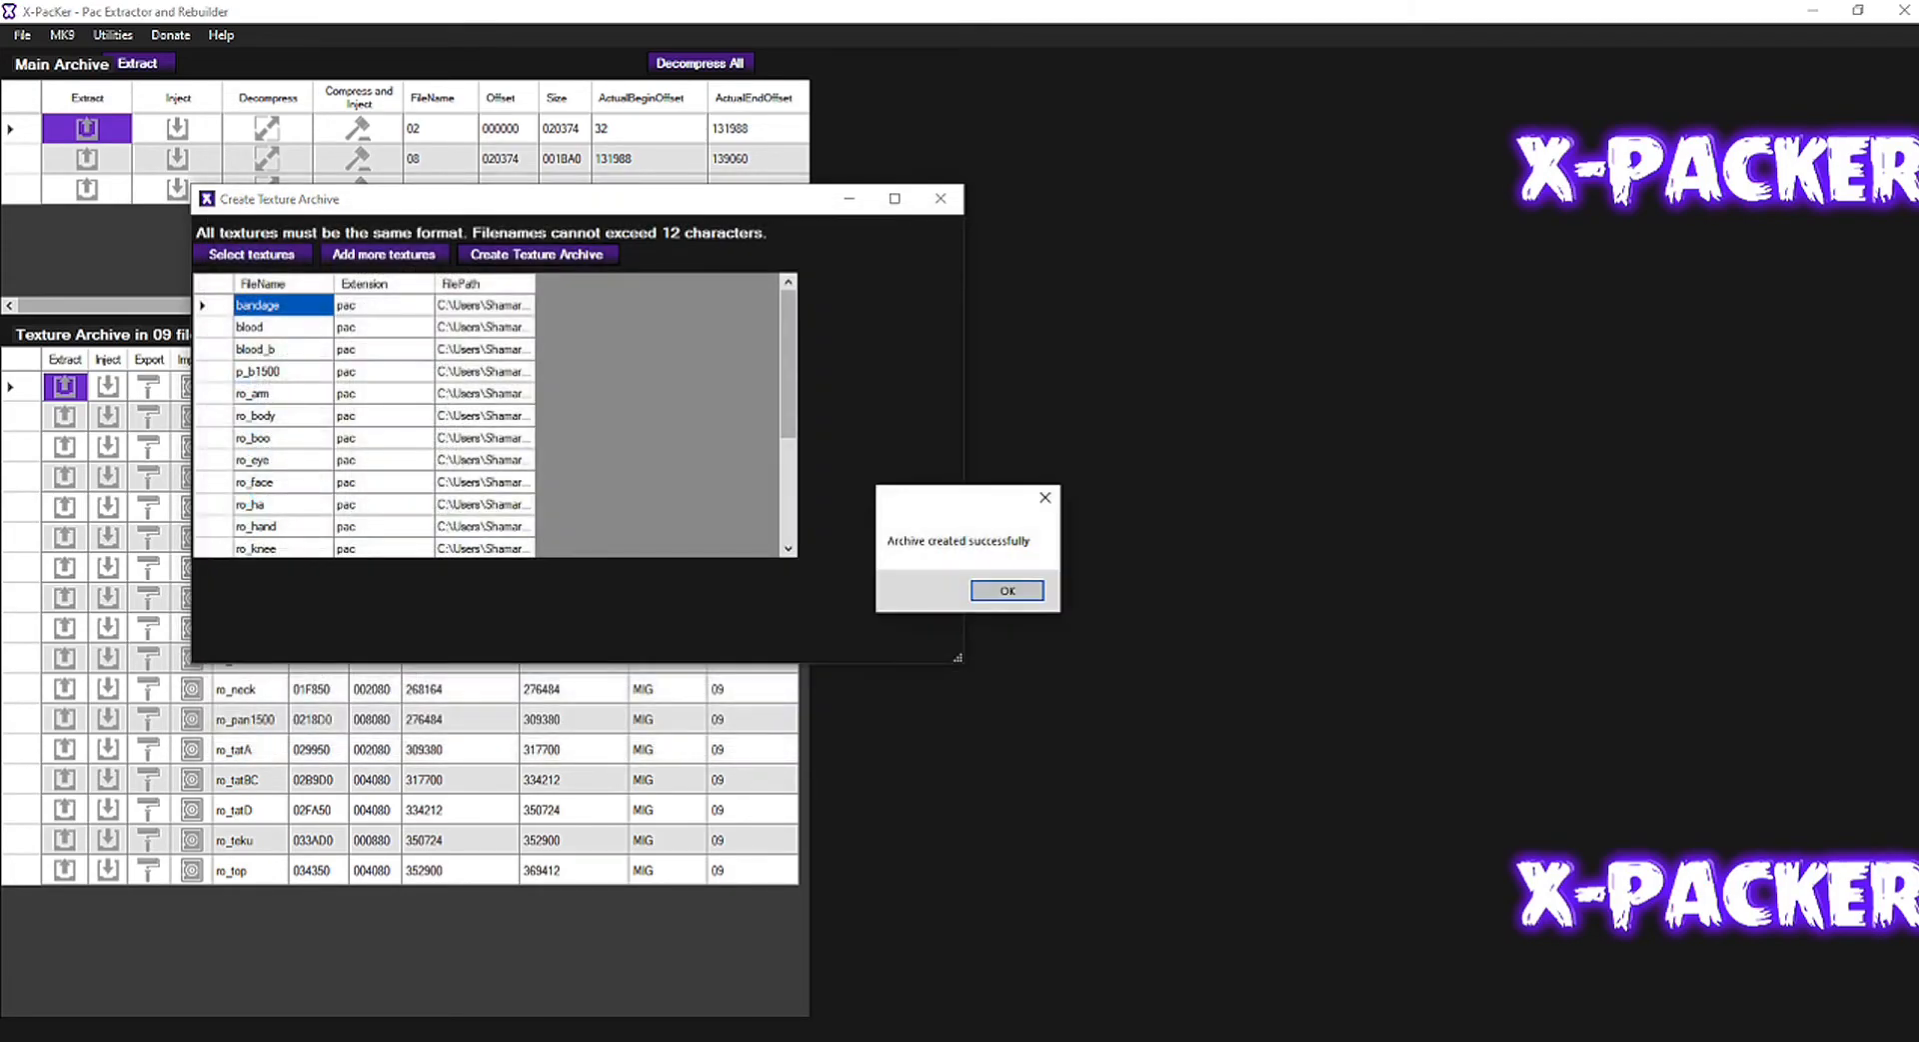
click(1007, 589)
click(941, 198)
Step: Inject the 09.pac from the Randy Orton folder into the wrestler's 09 entry
click(177, 188)
click(263, 233)
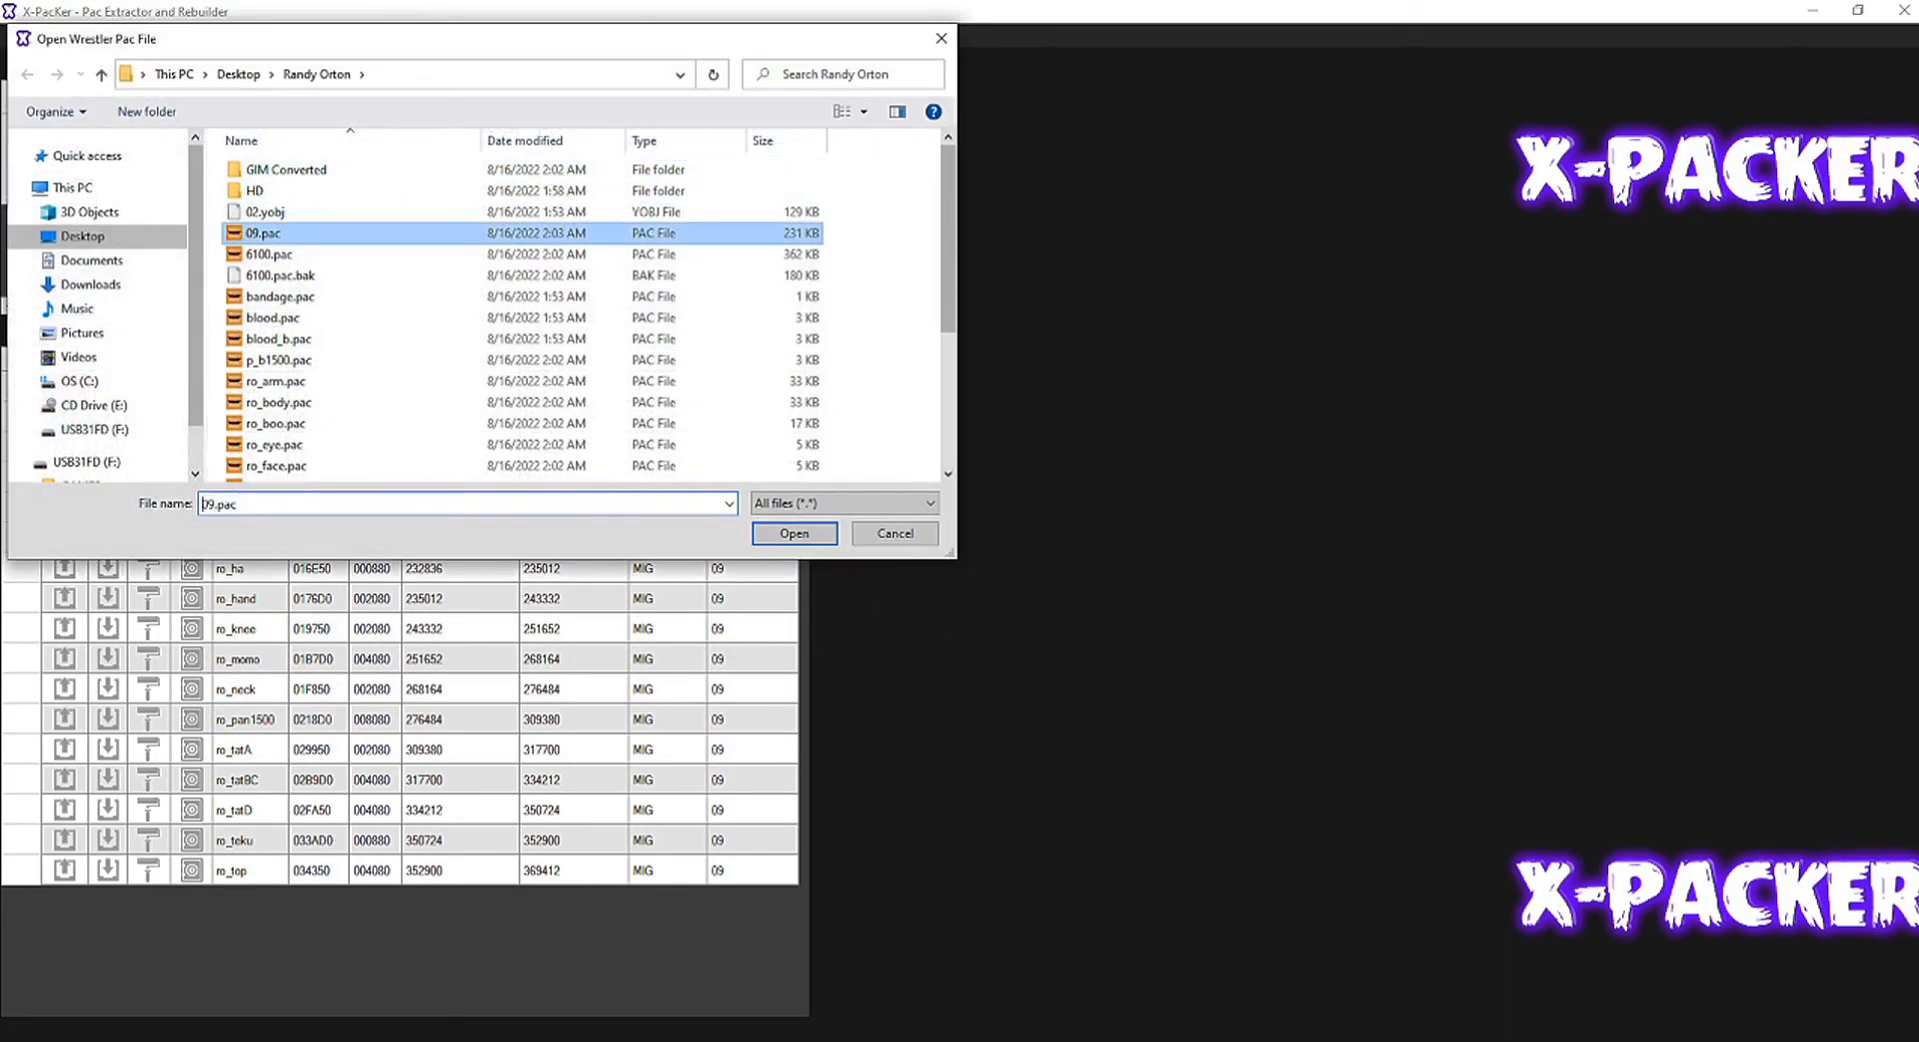
key(Return)
key(Return)
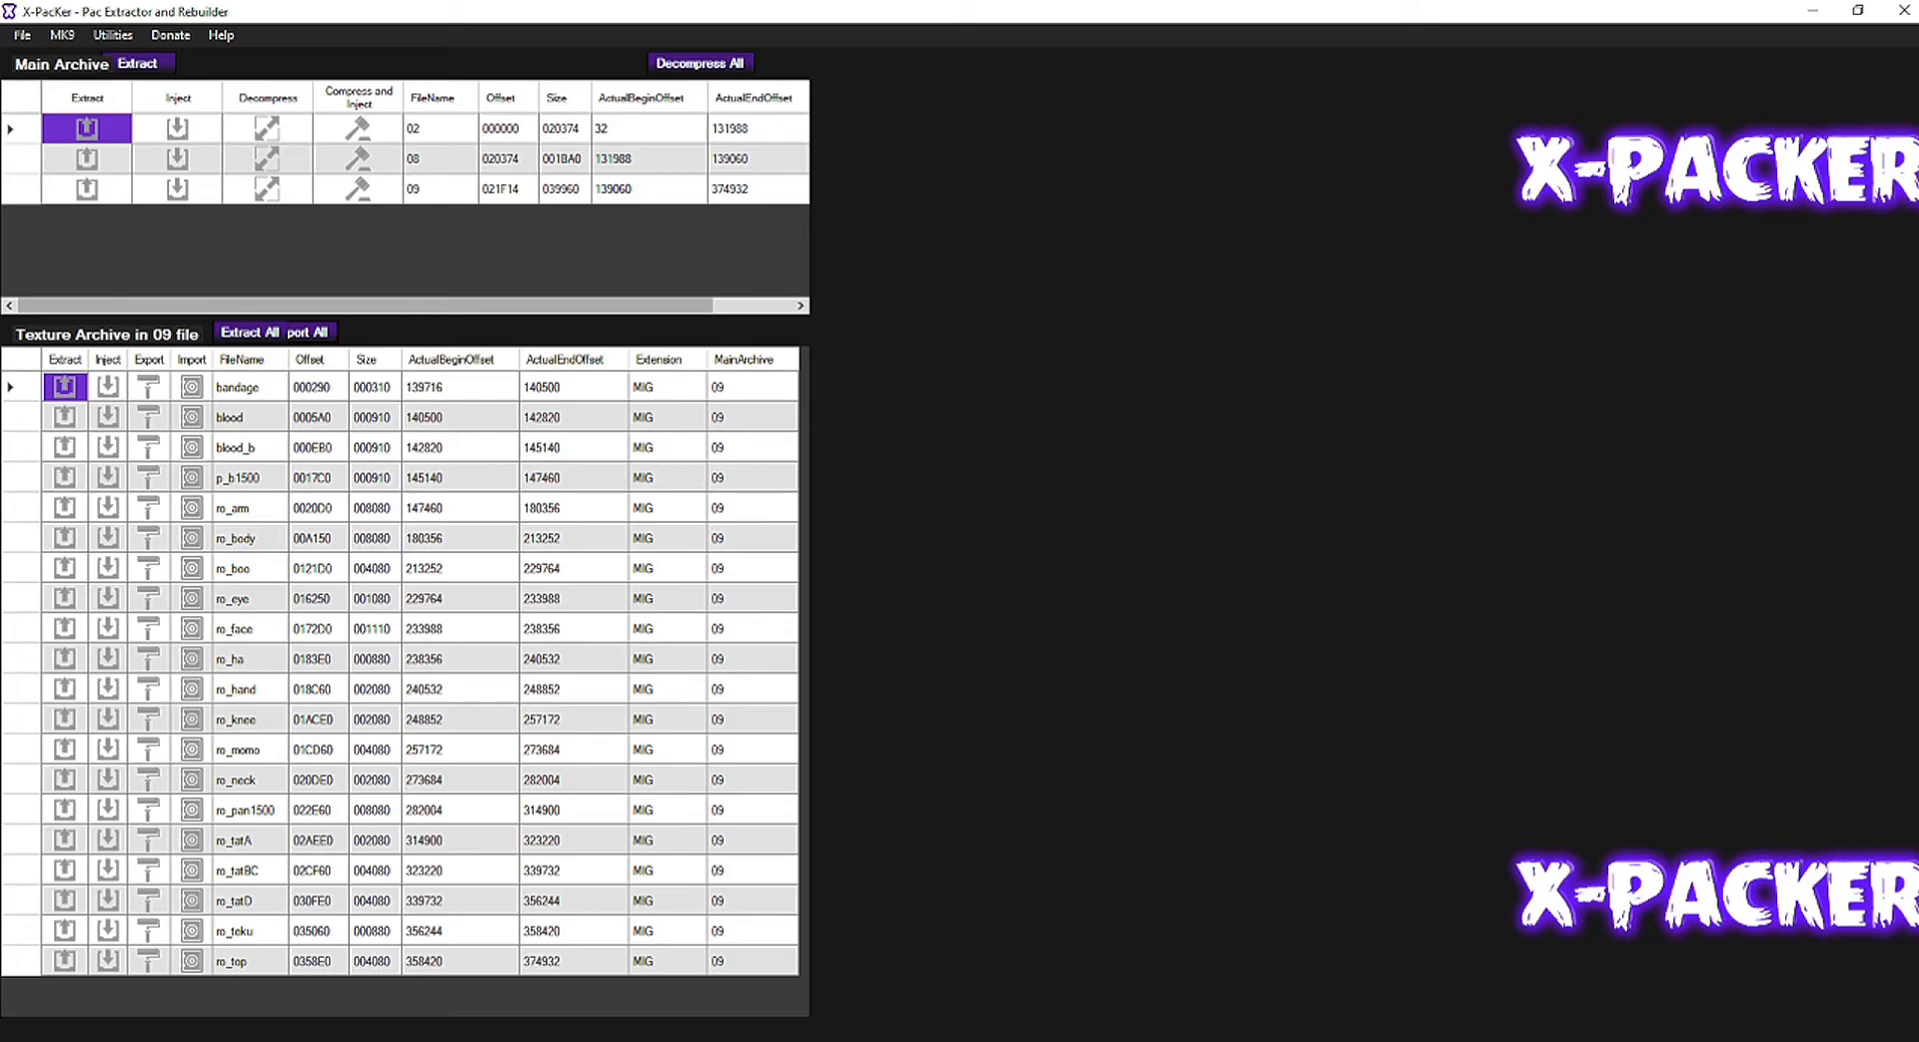
Step: Switch to the browser, review the compressed textures on 11zon's Decrease PNG Size page, and minimize the browser
key(alt+Tab)
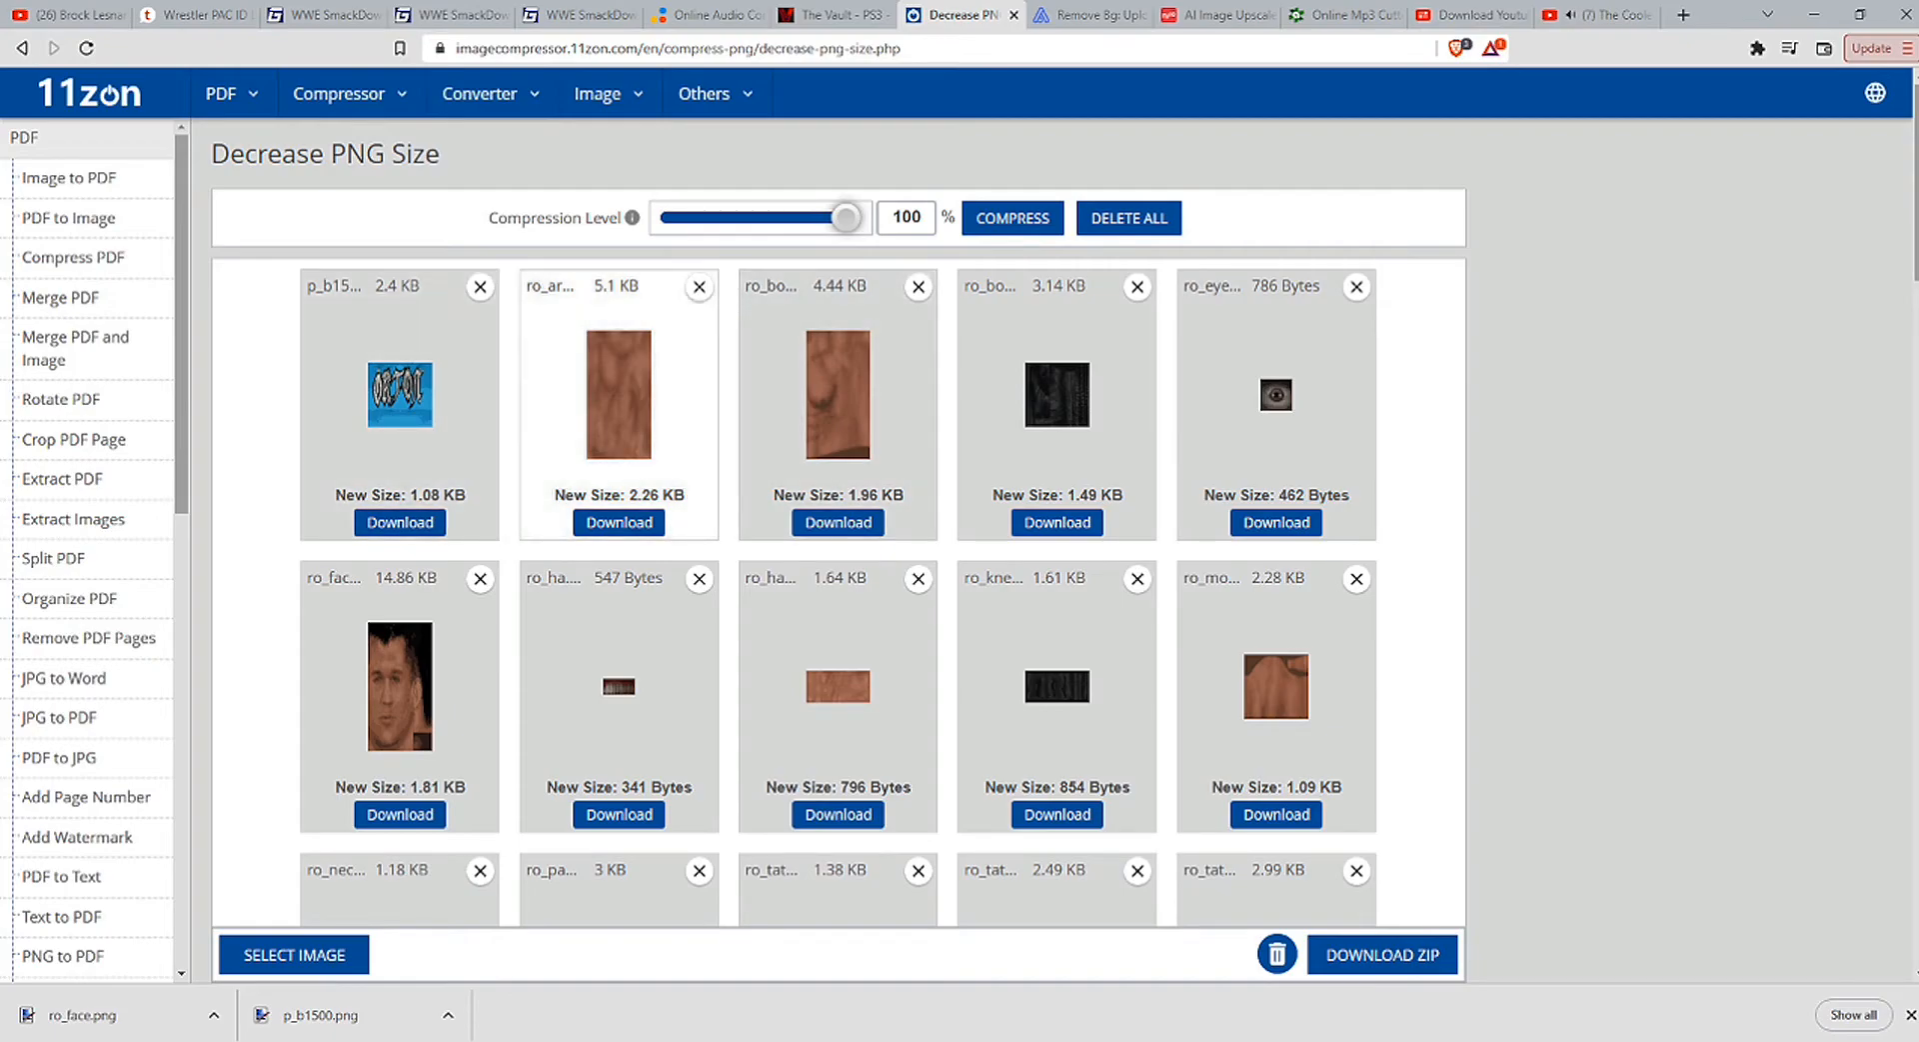
scroll(838, 550, down, 9)
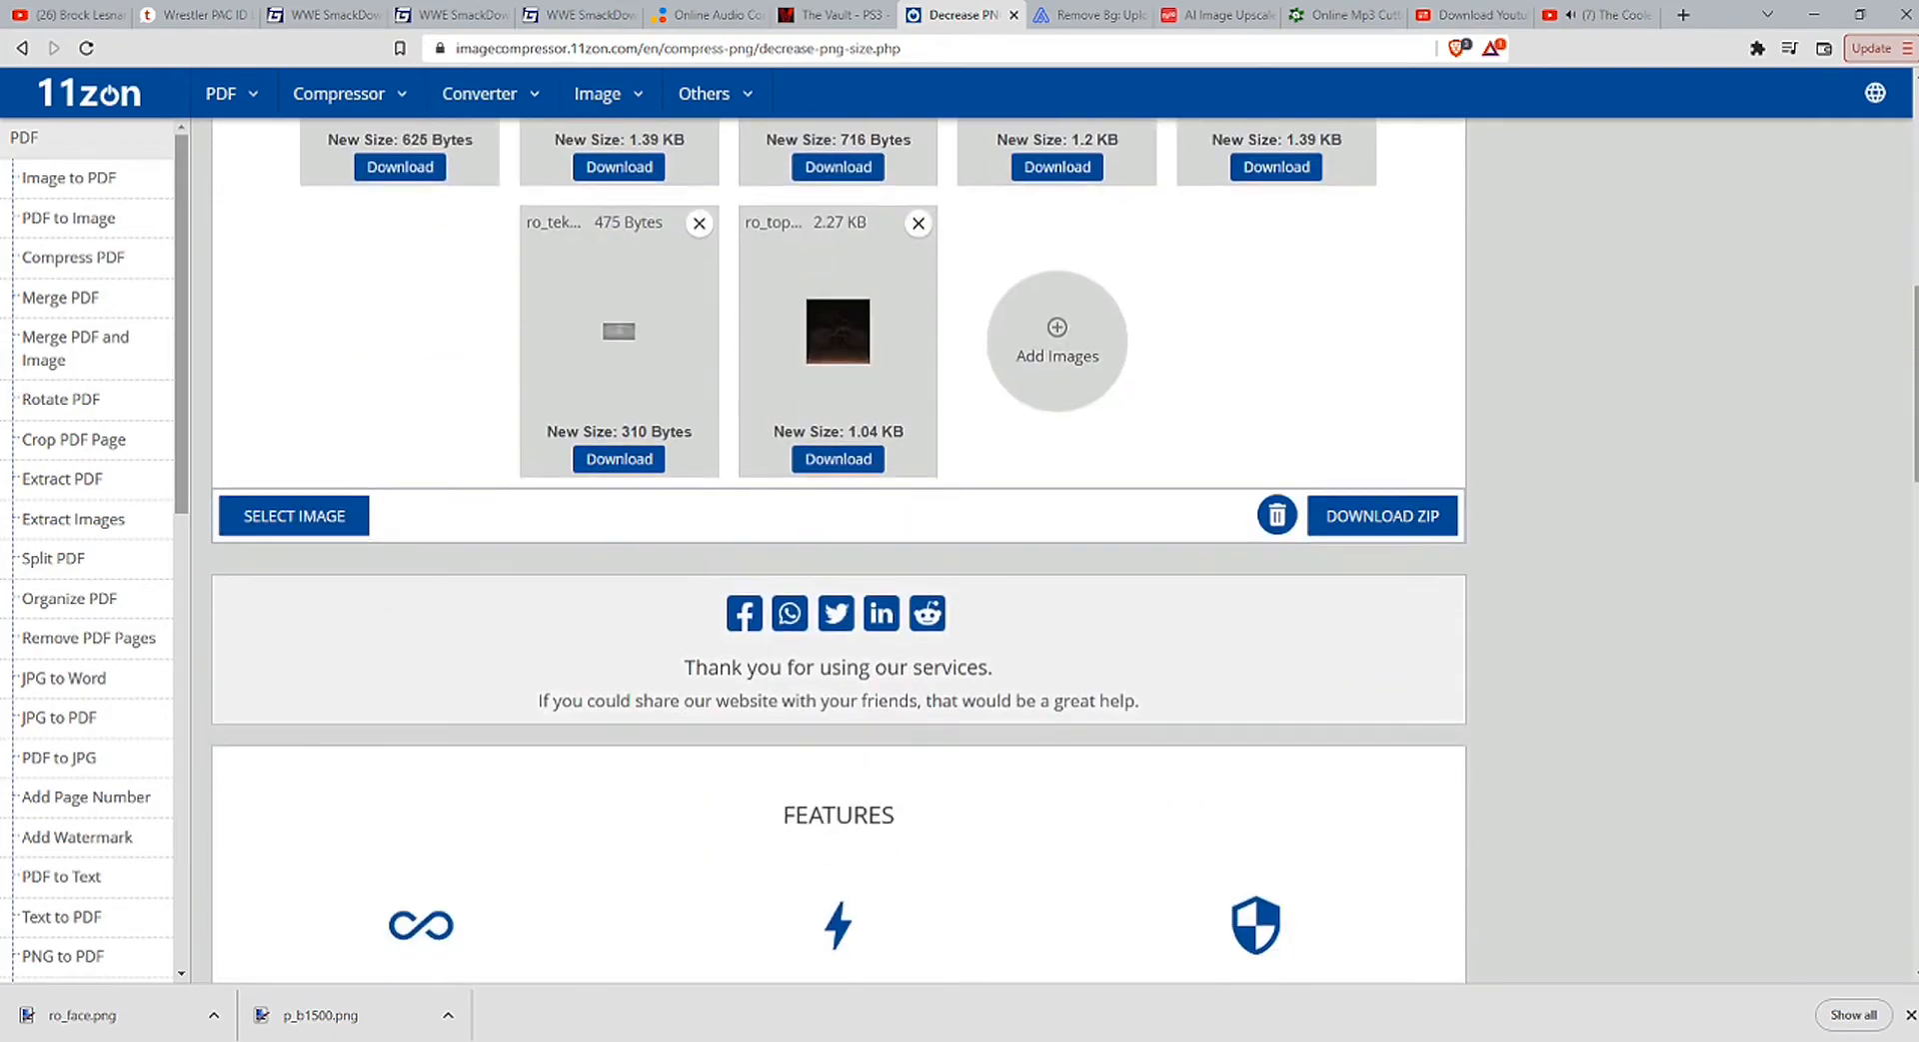
scroll(837, 550, up, 10)
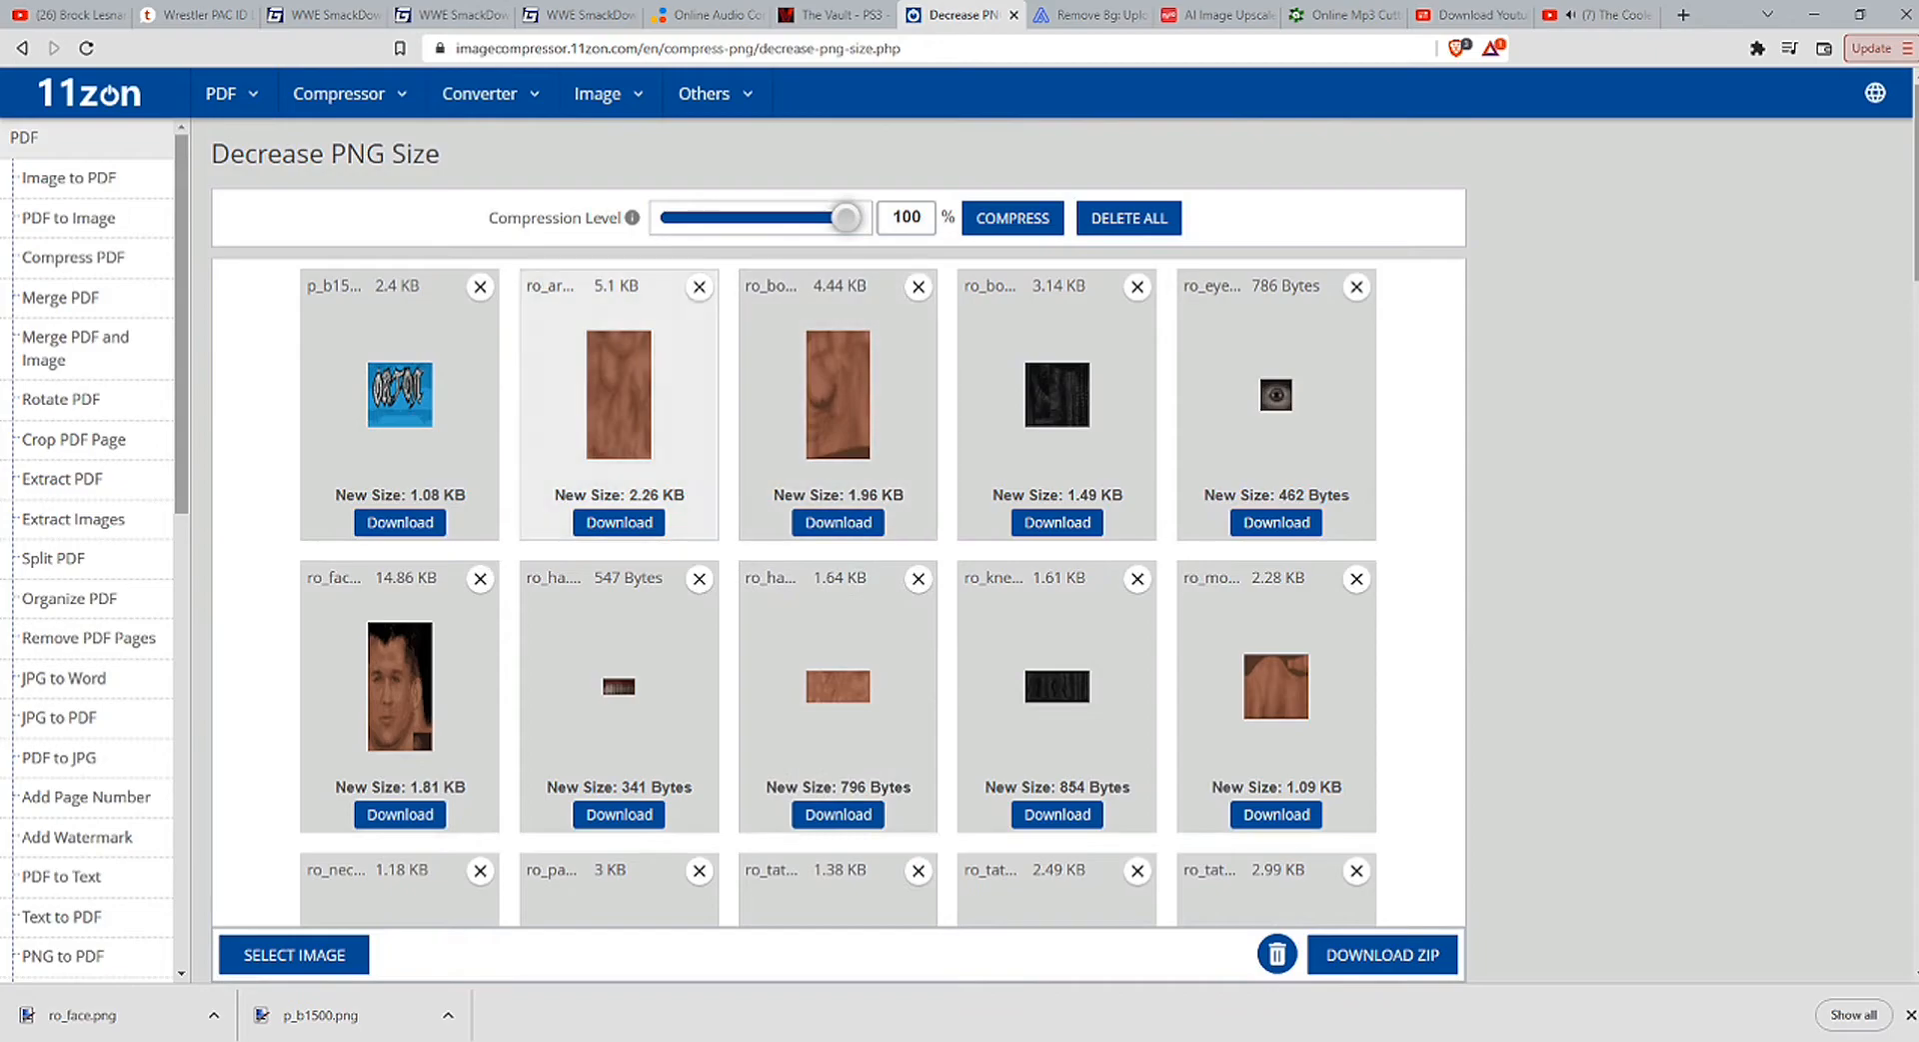
scroll(1277, 699, down, 5)
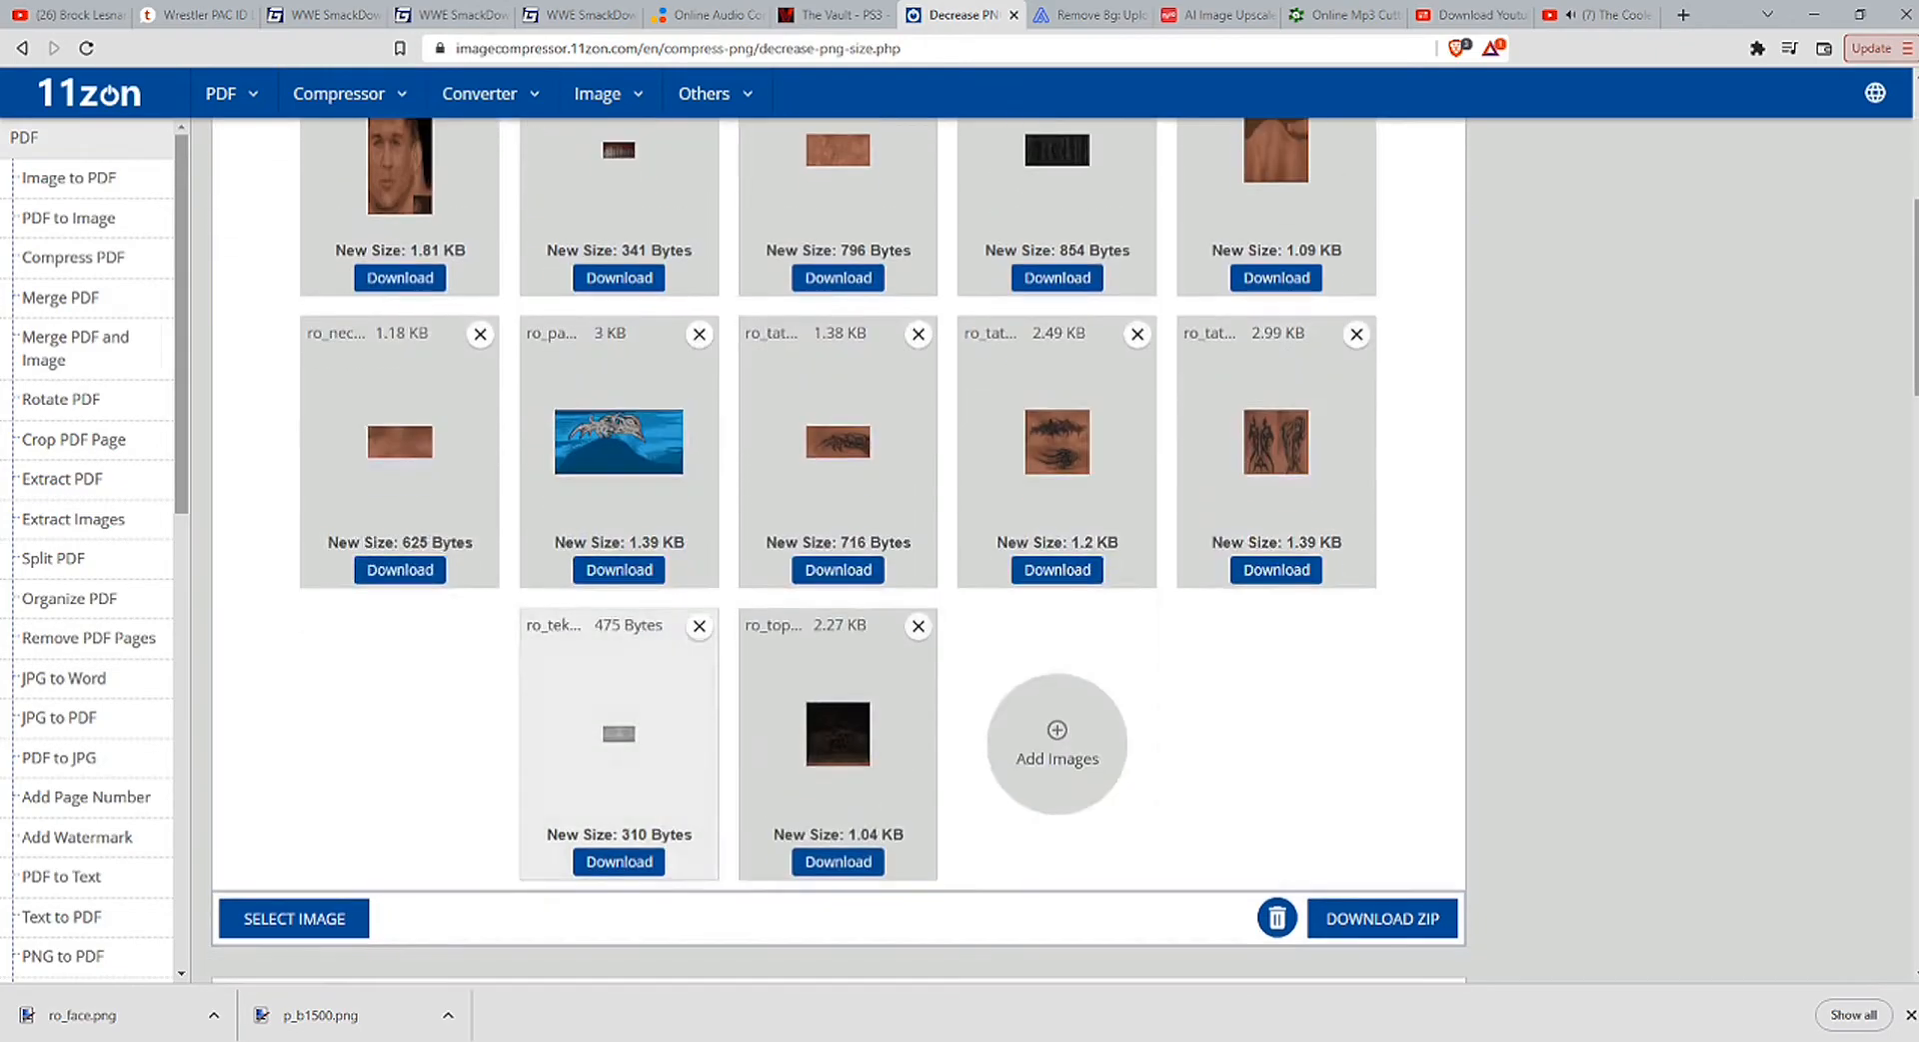
click(1814, 14)
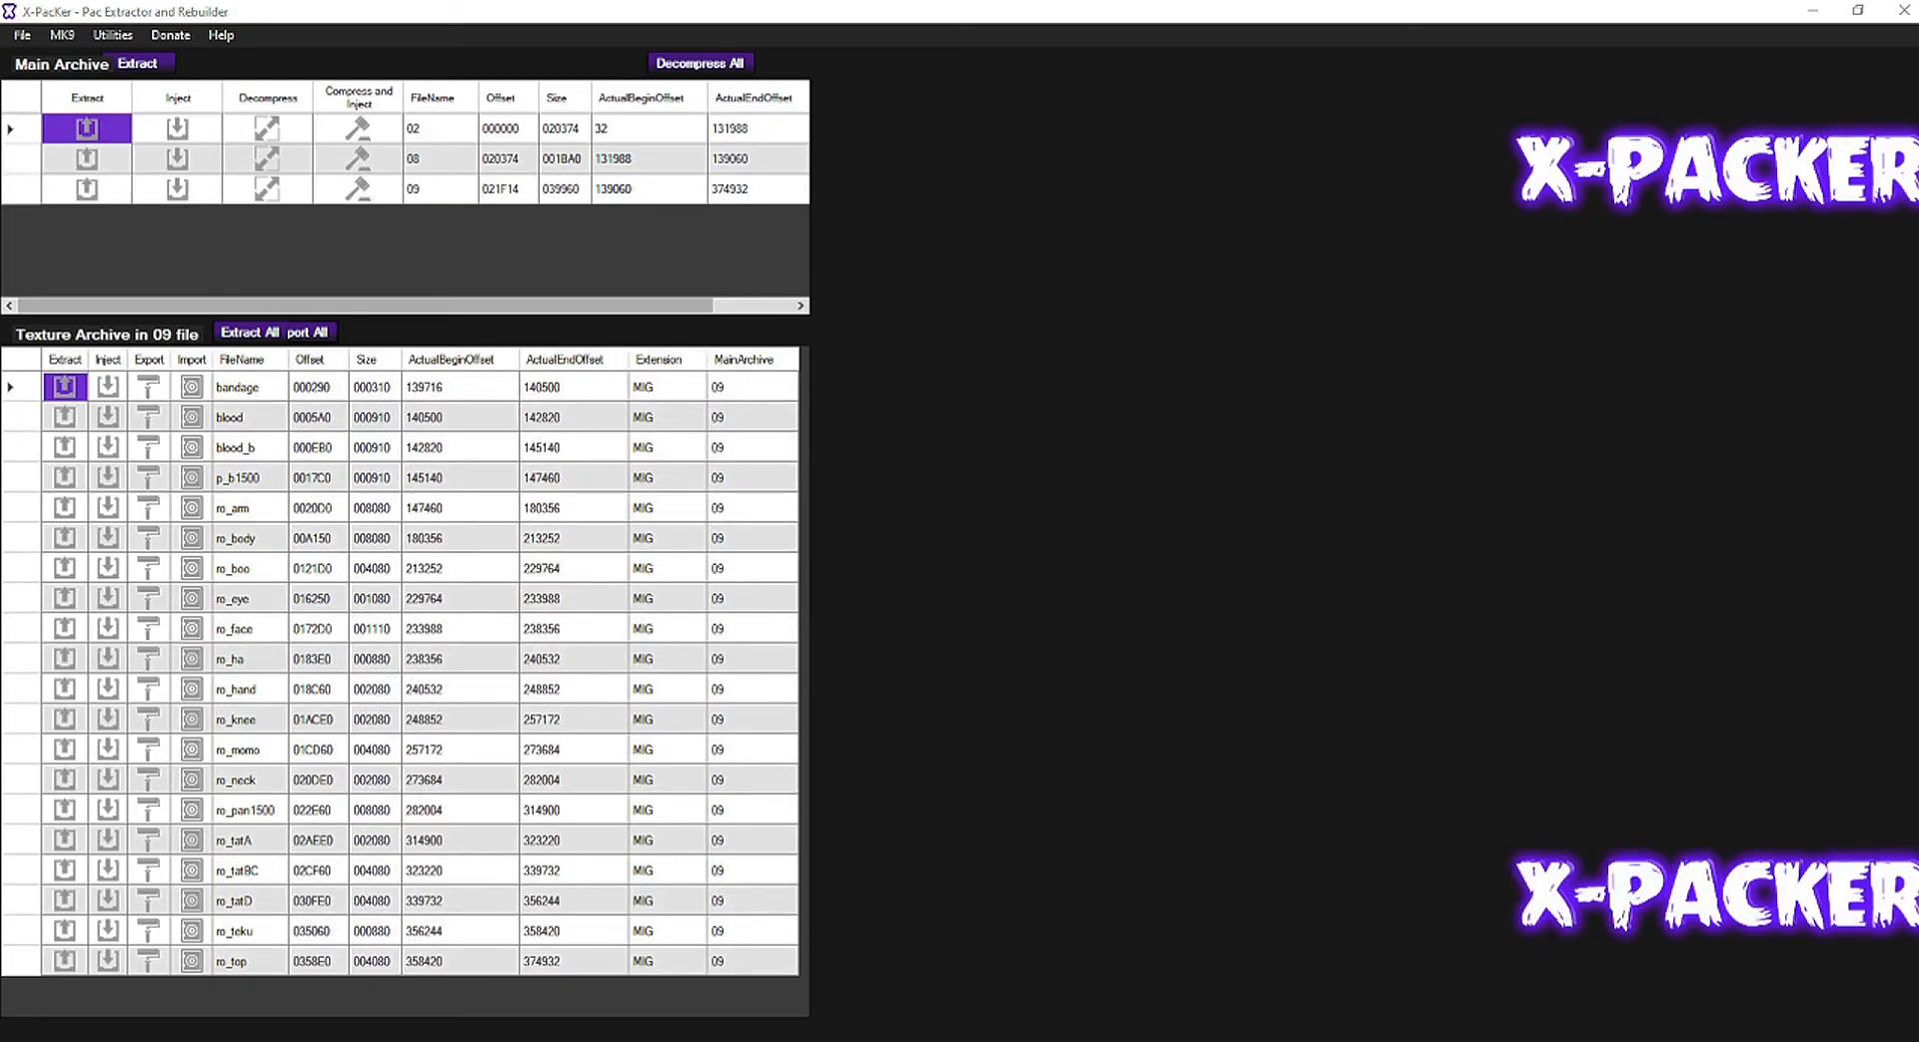
Step: Switch to Written Version.txt in Notepad and read on into Step 5 about saving in-game textures and applying HD textures
key(alt+Tab)
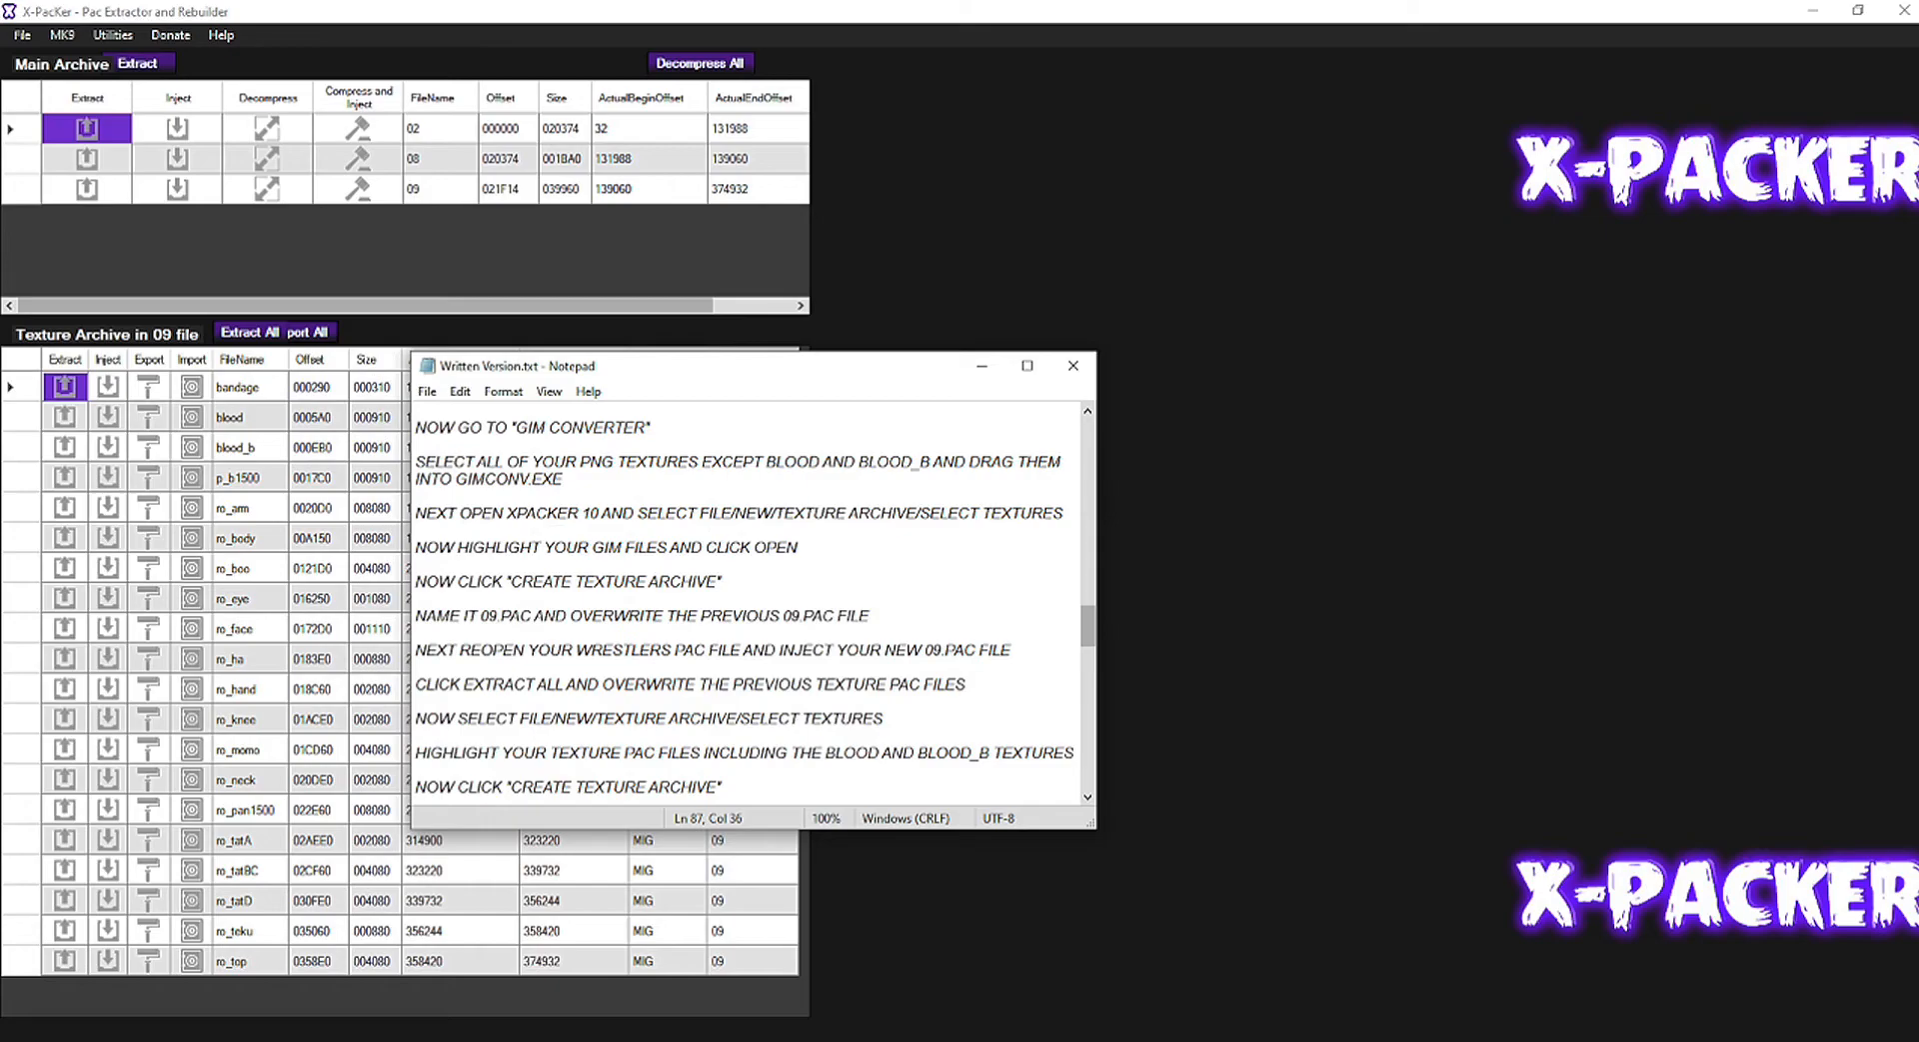
scroll(750, 600, down, 1)
scroll(750, 600, down, 1)
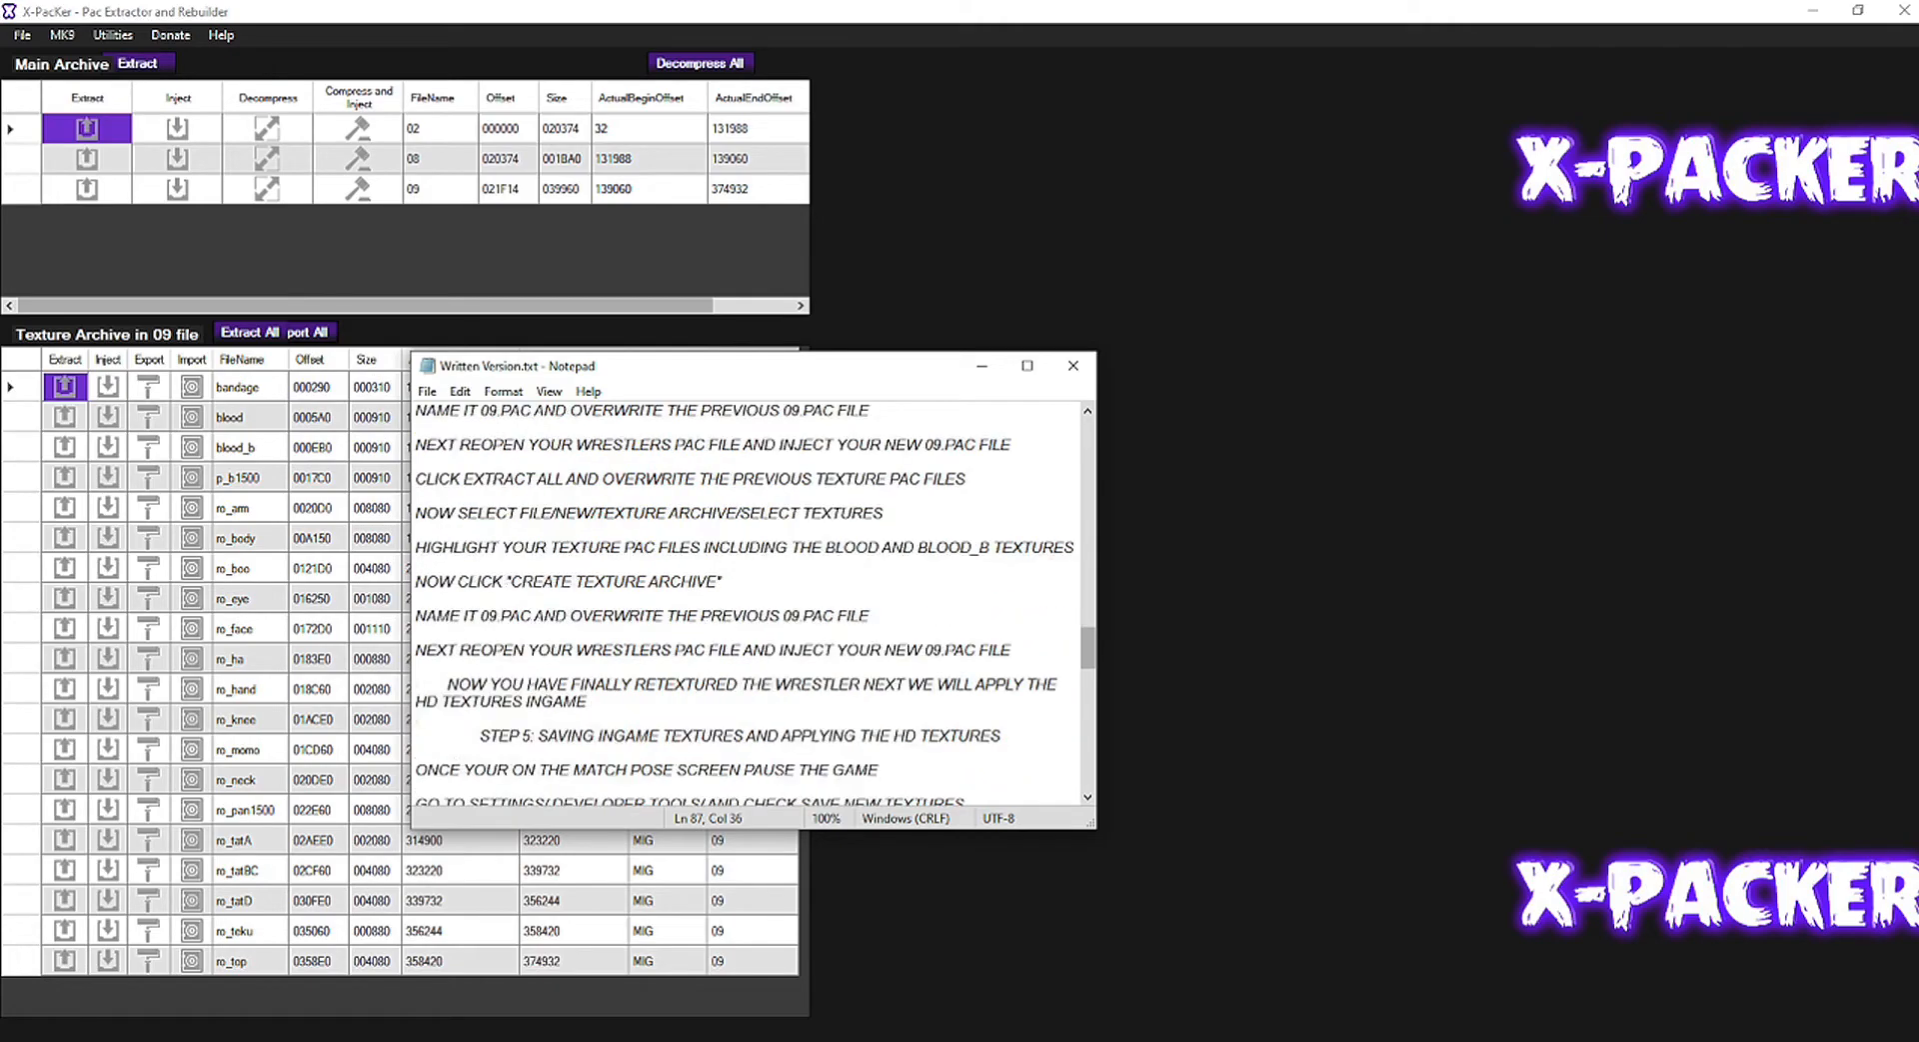
scroll(750, 600, down, 2)
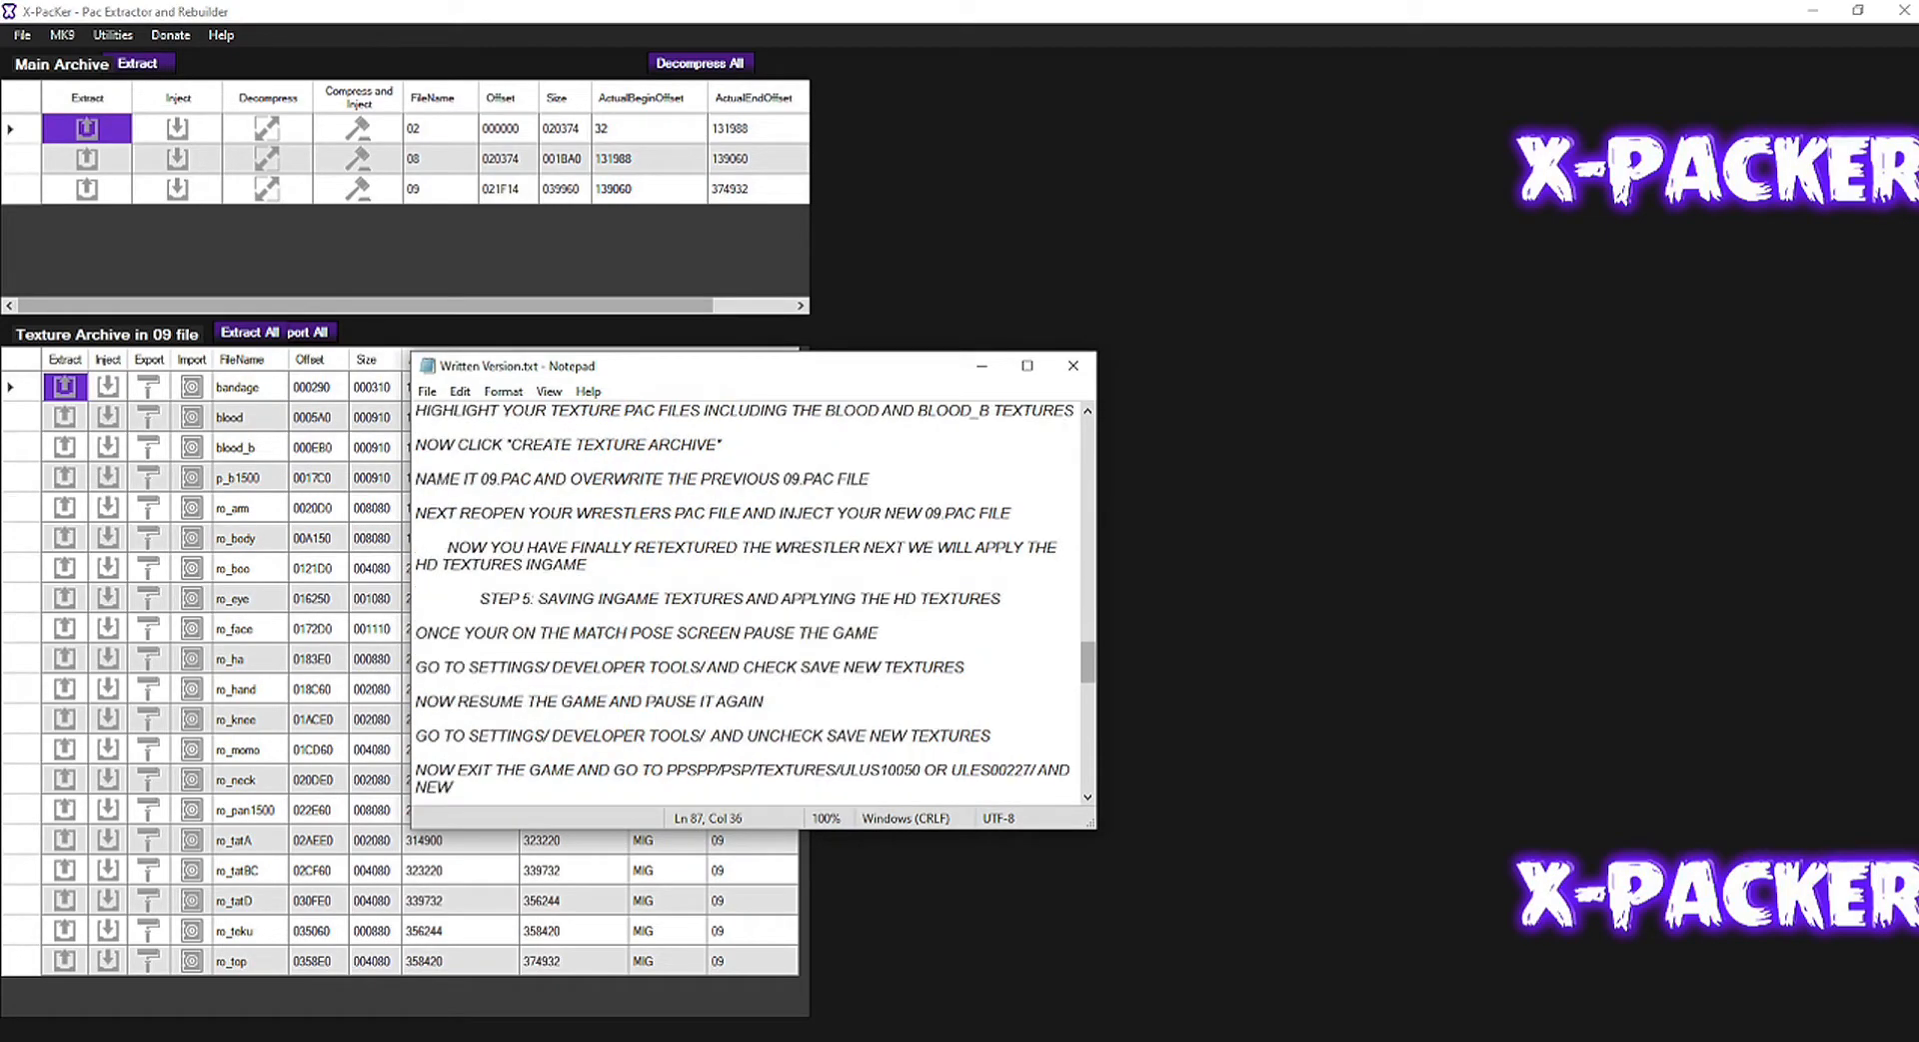
scroll(750, 599, down, 2)
scroll(750, 599, up, 1)
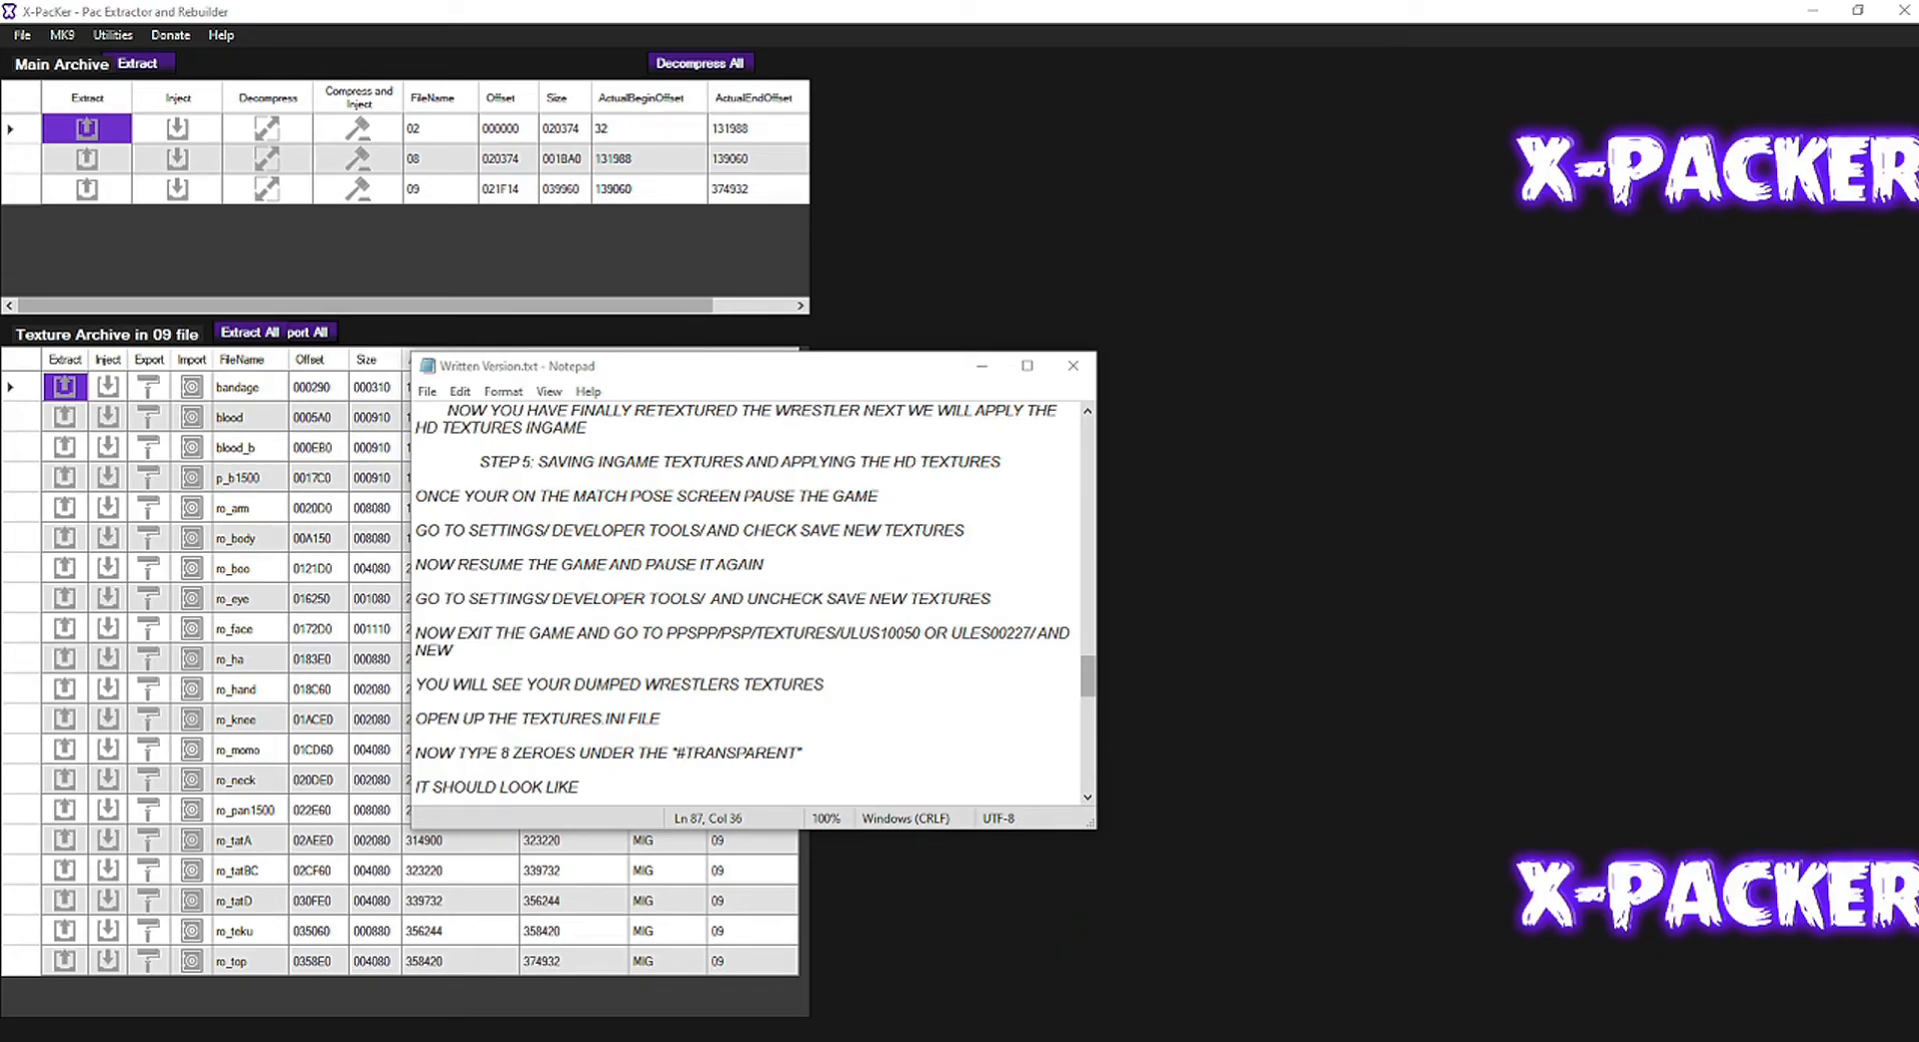
scroll(750, 600, down, 1)
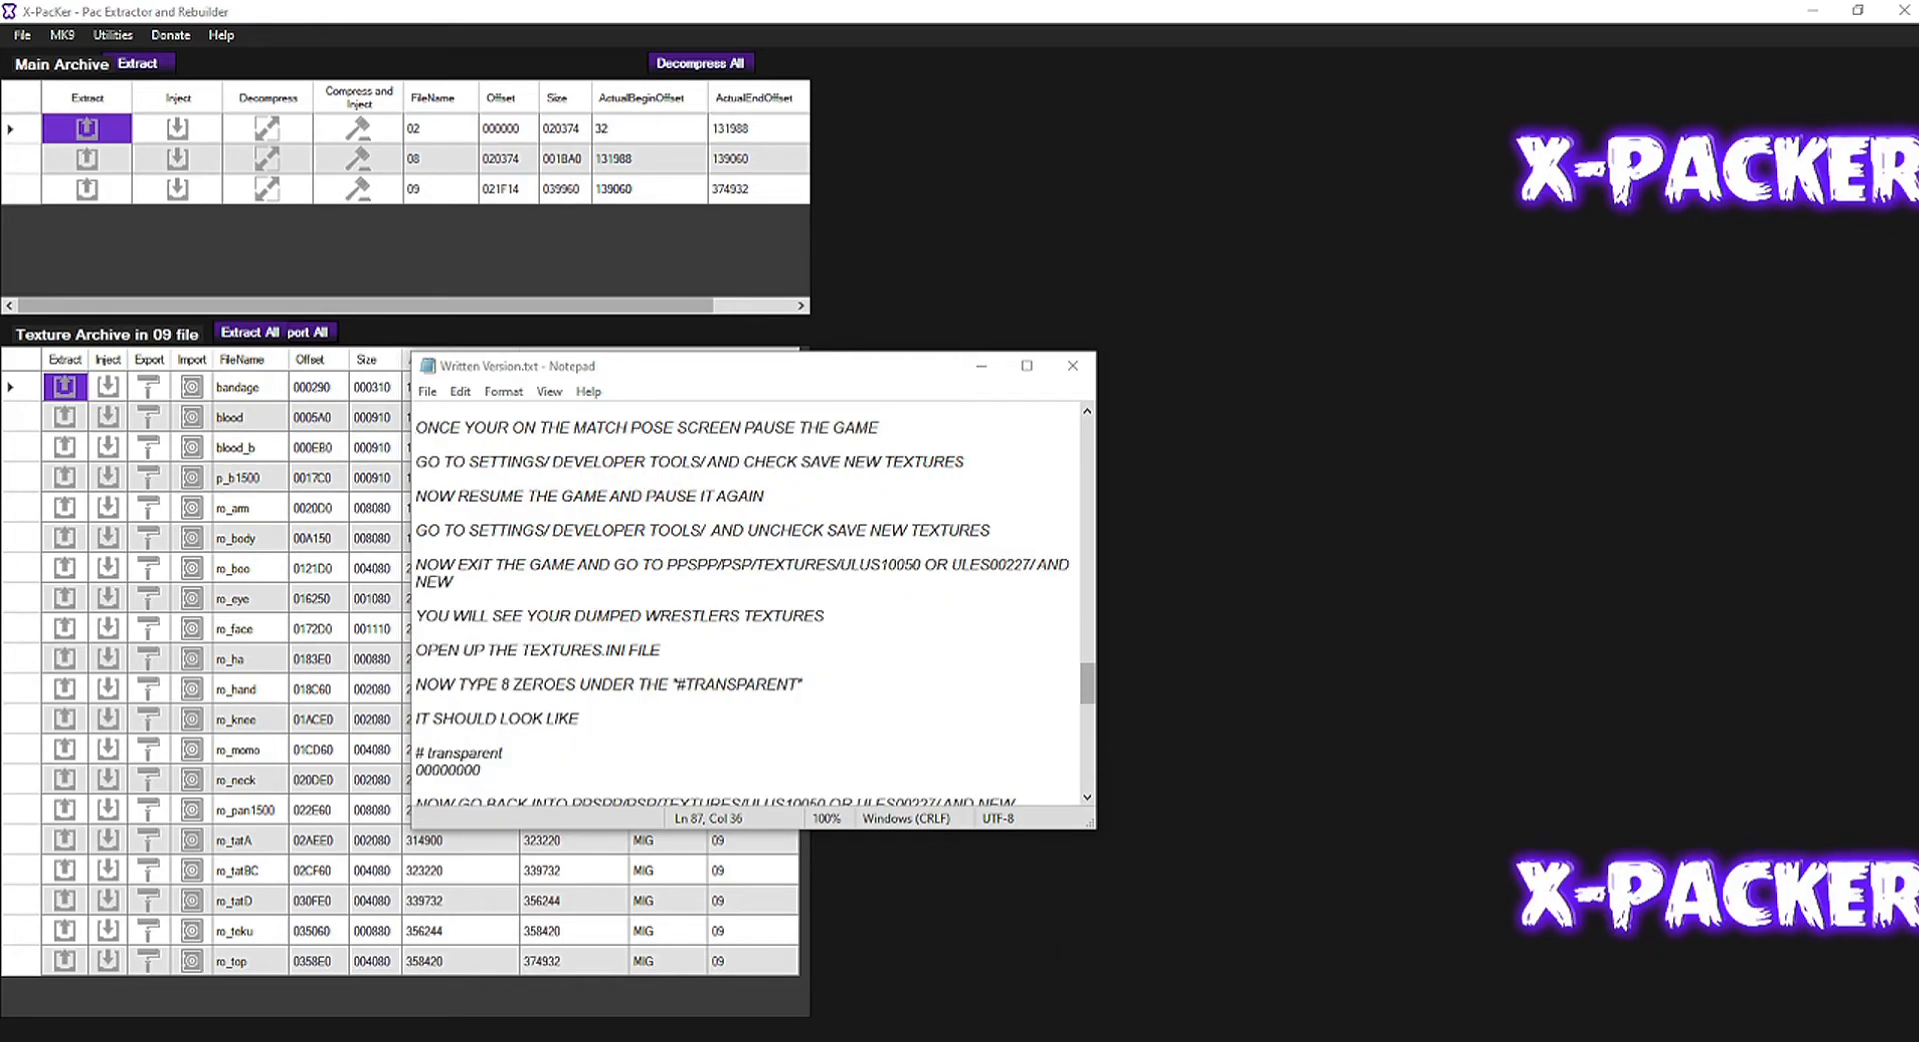
Step: Switch to PPSSPP, maximize its window and launch WWE SmackDown! Here Comes The Pain through to its main menu
mouse_move(1036, 1040)
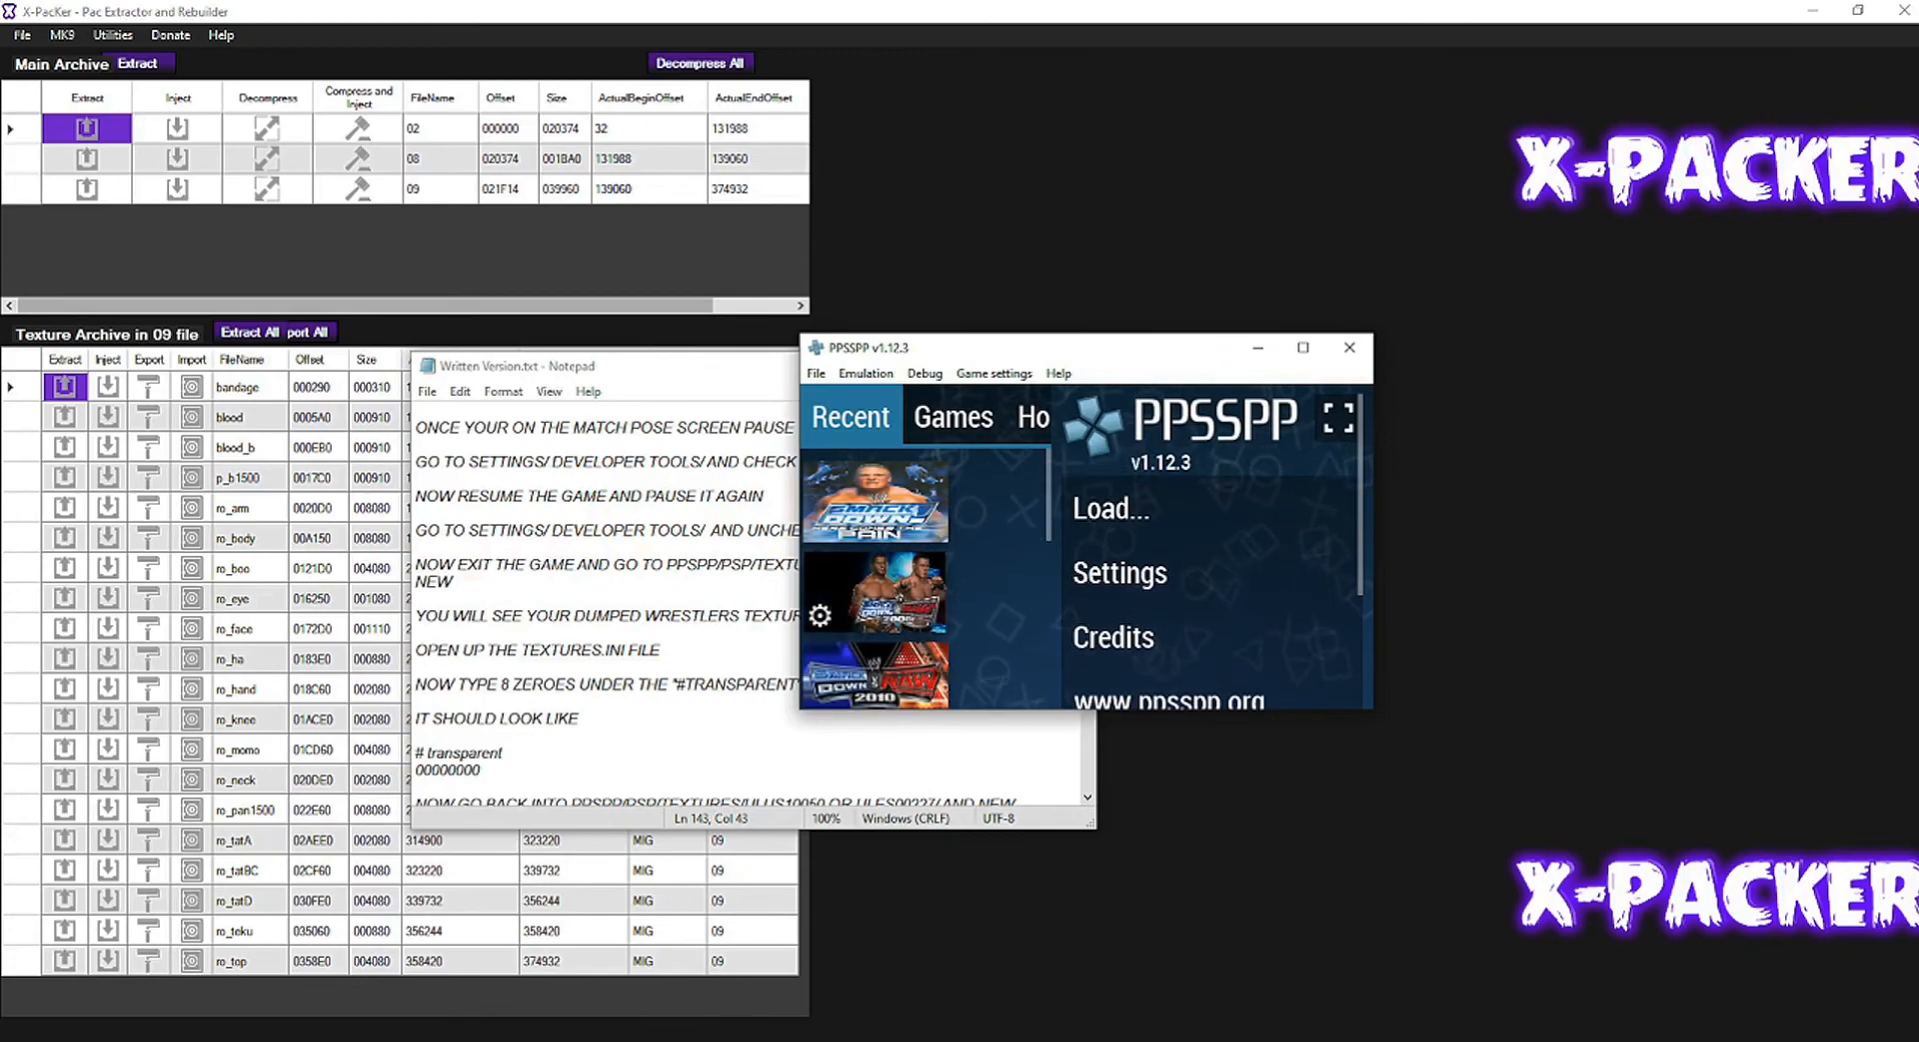
click(1302, 346)
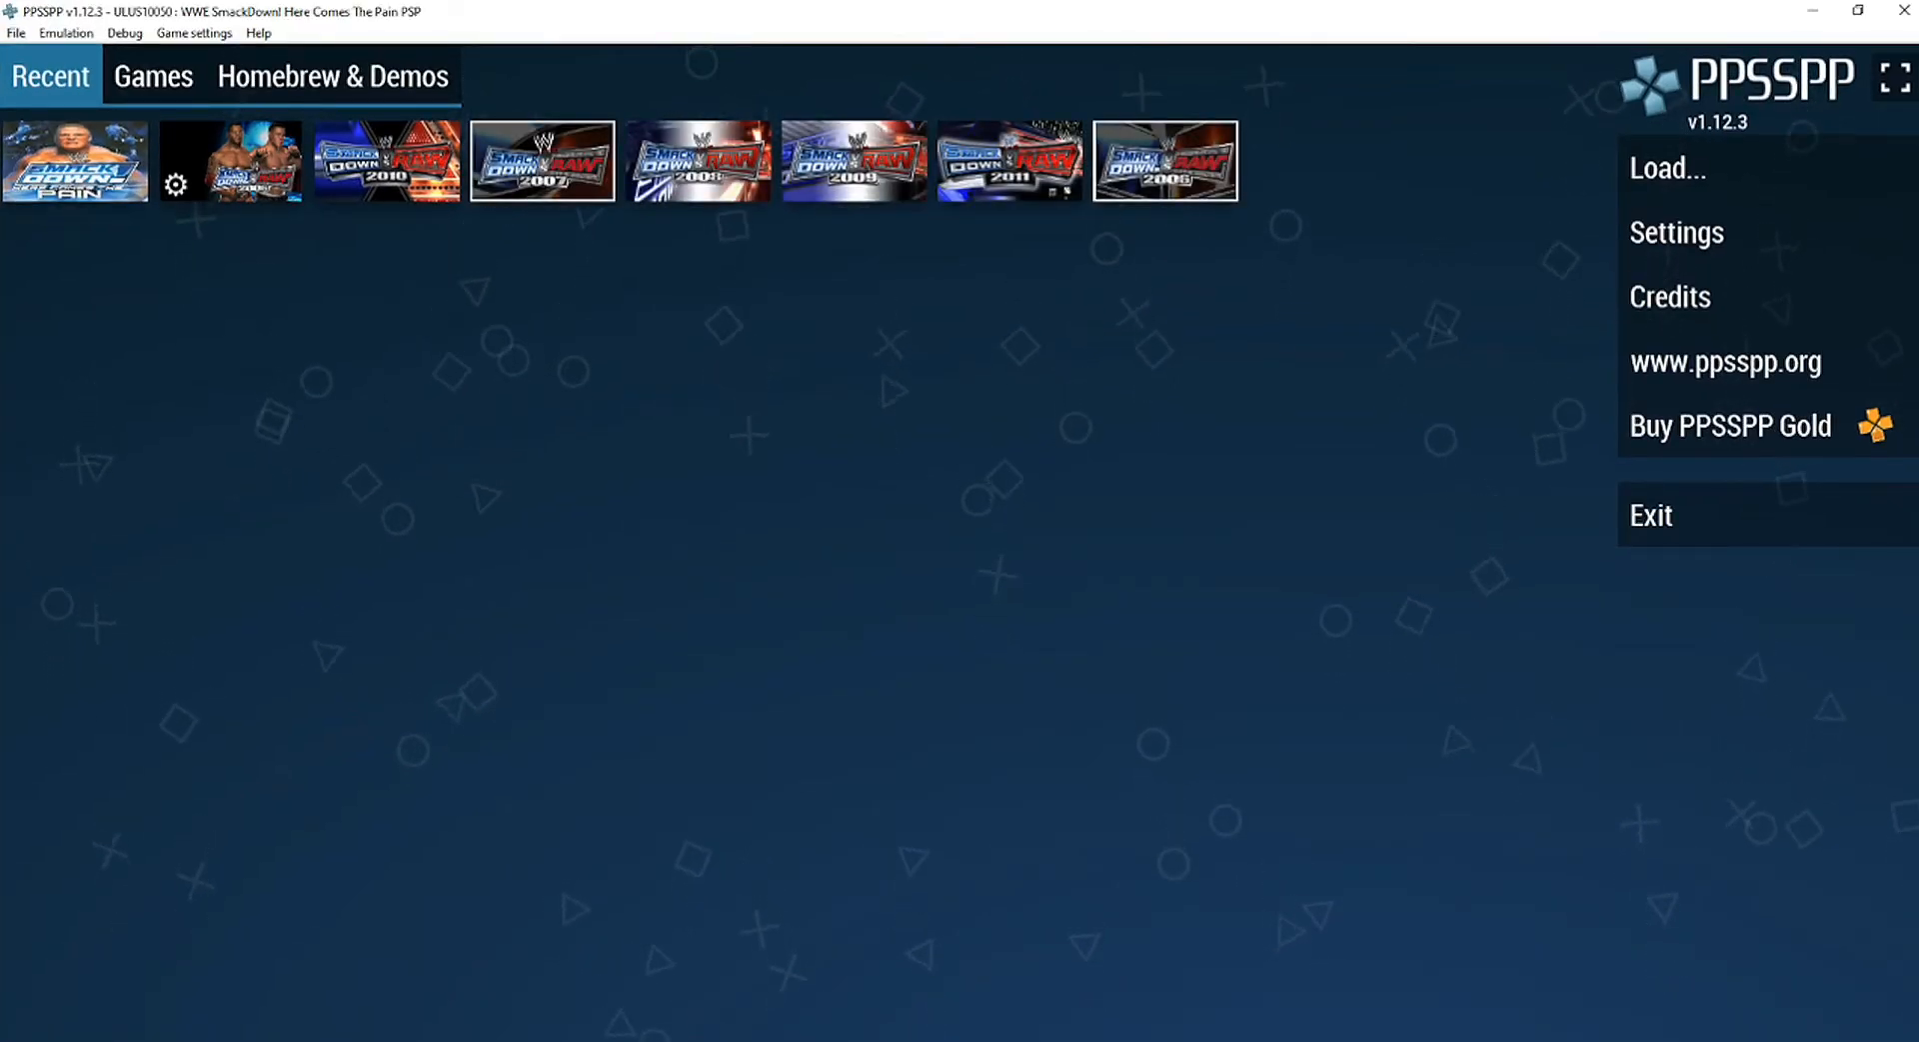
key(Return)
key(space)
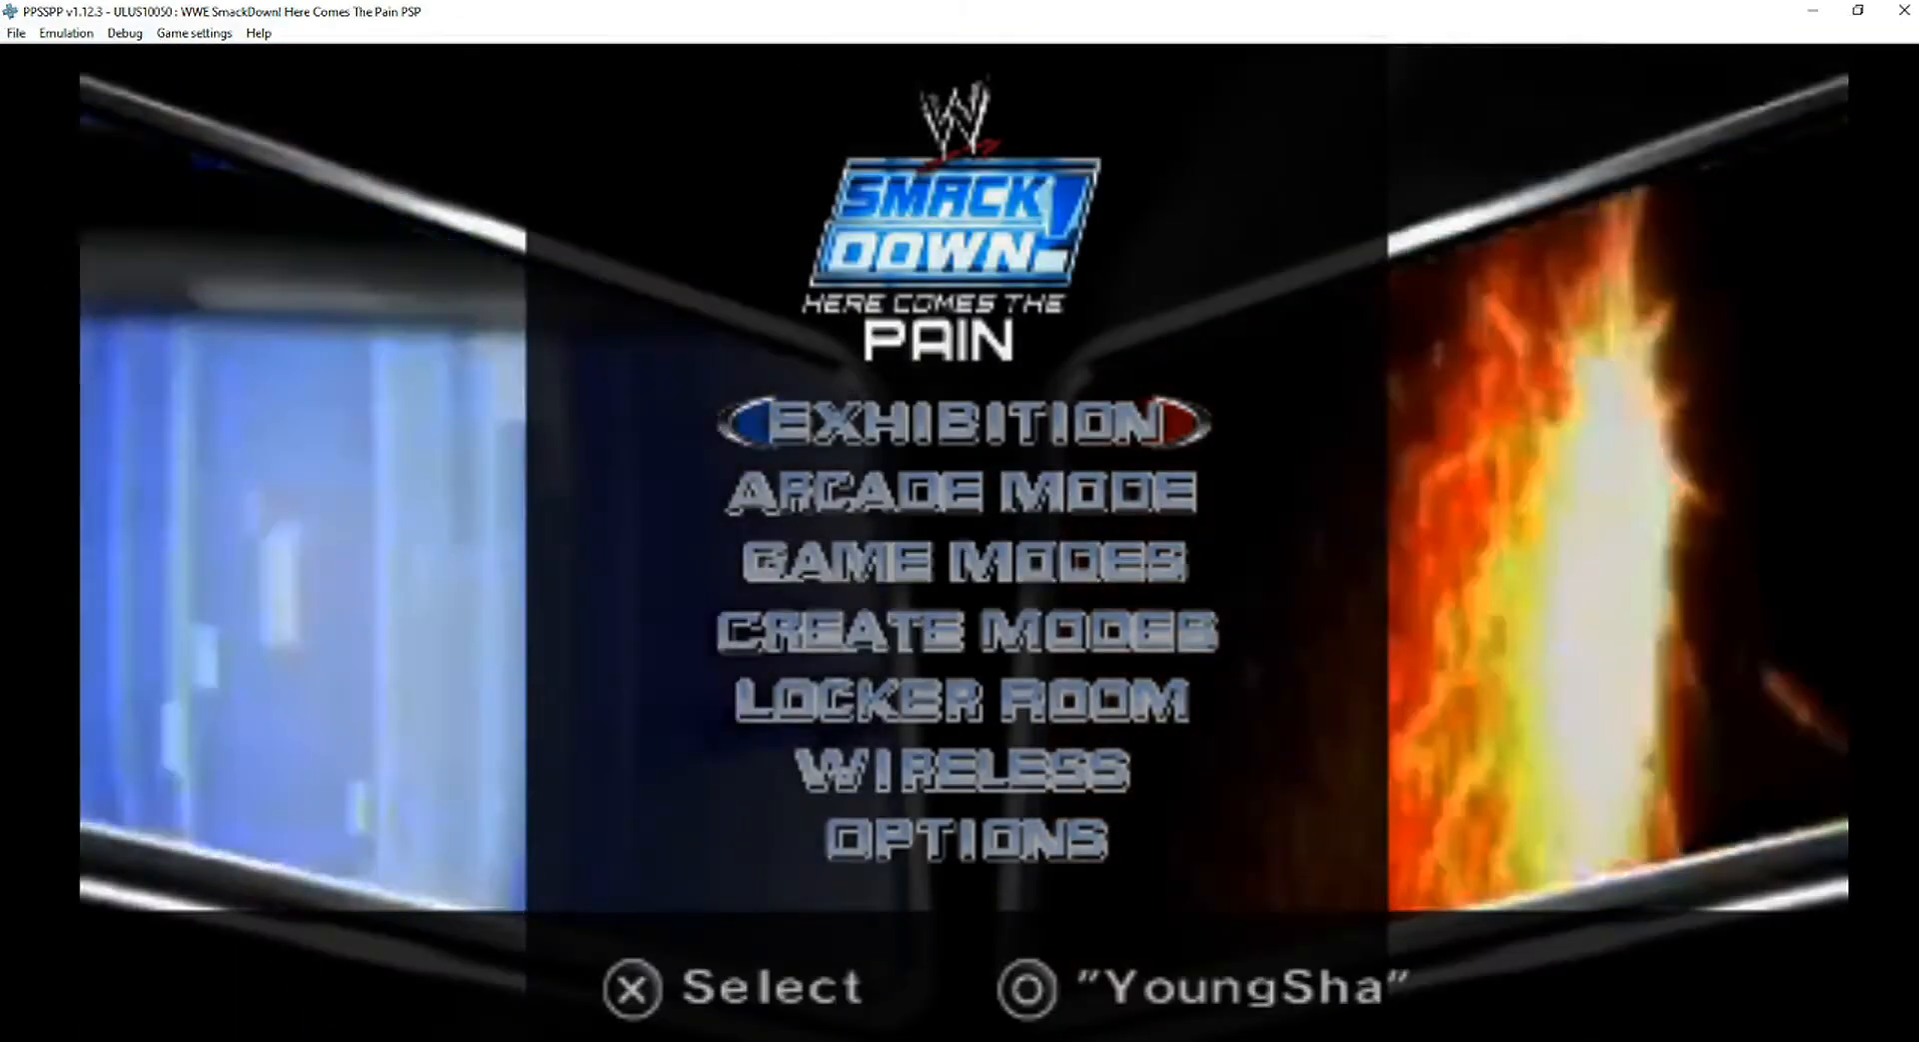
Step: Set up a Single exhibition match with no manager, 1P against COM
key(z)
key(z)
key(Left)
key(z)
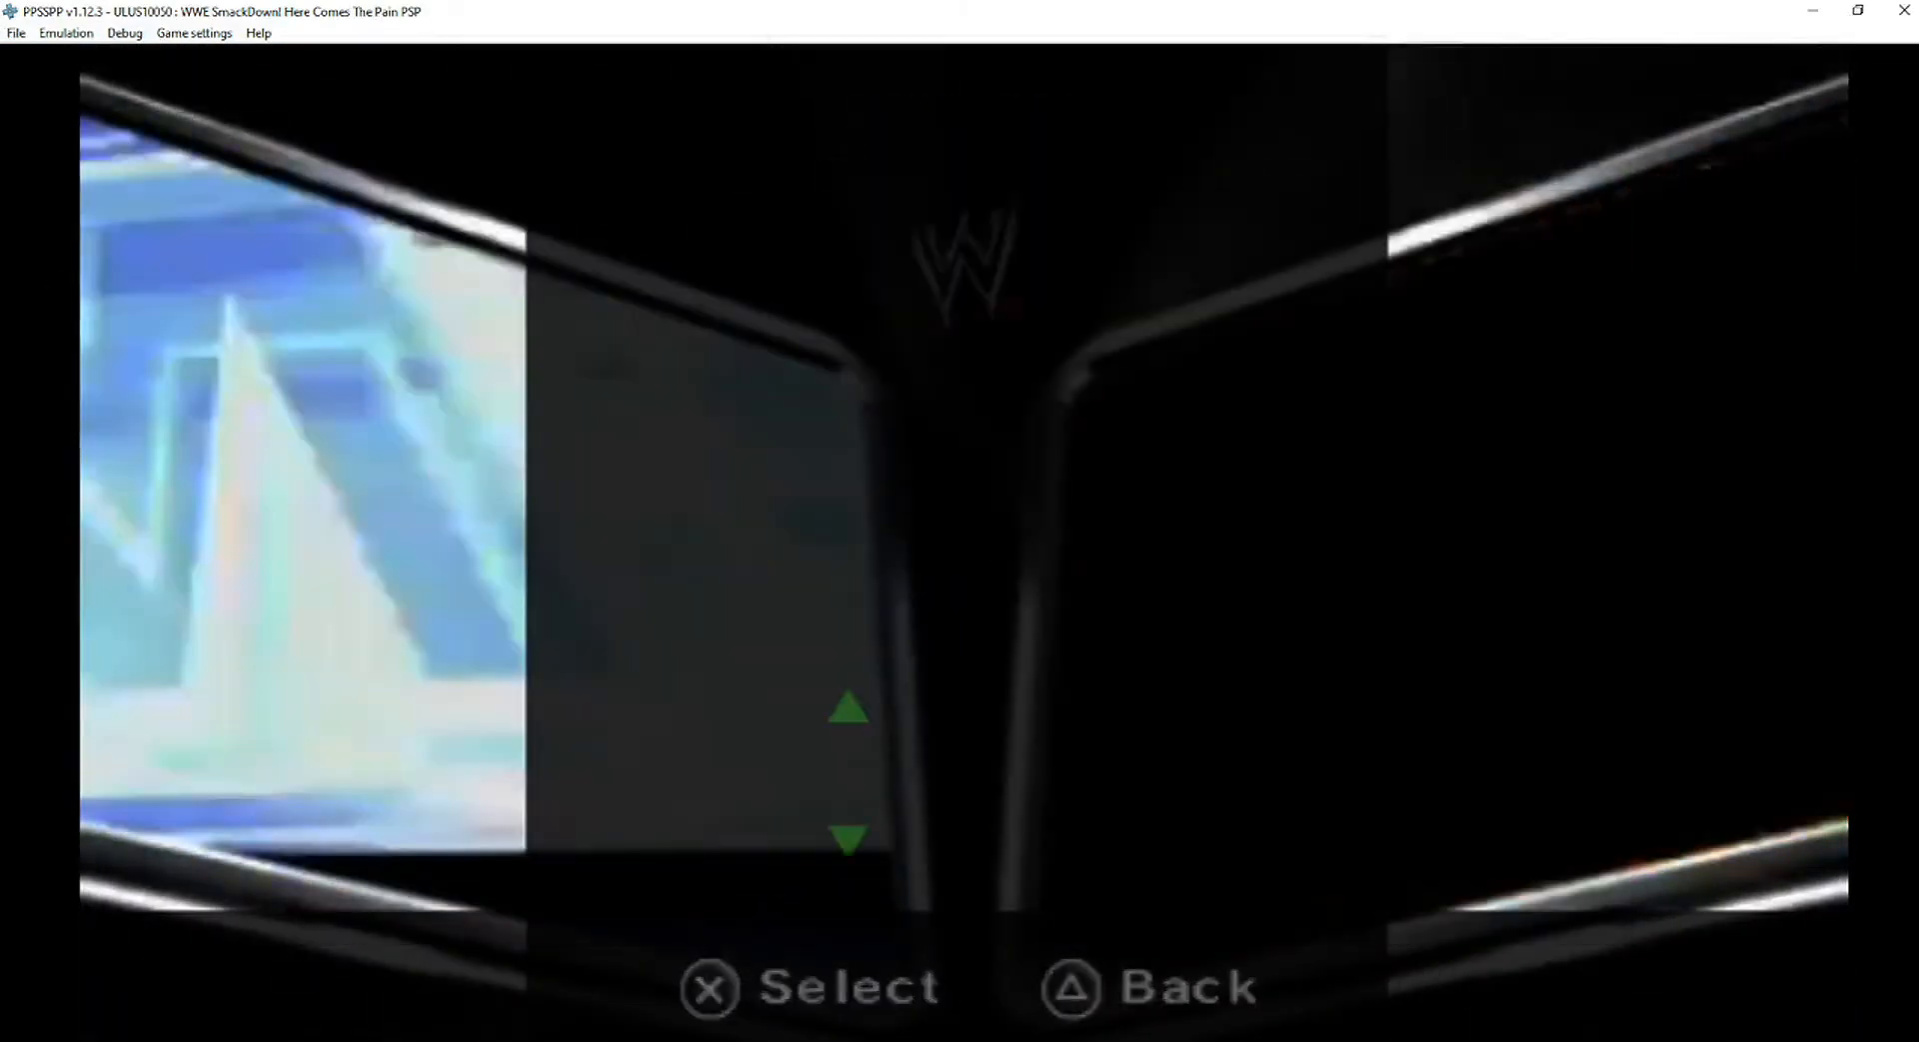
Step: Browse the roster and choose Randy Orton as the 1P wrestler
key(Up)
key(Down)
key(Down)
key(Down)
key(Down)
key(Down)
key(Down)
key(Down)
key(Down)
key(Down)
key(Down)
key(Down)
key(Down)
key(Down)
key(Down)
key(Down)
key(Down)
key(Down)
key(Up)
key(Up)
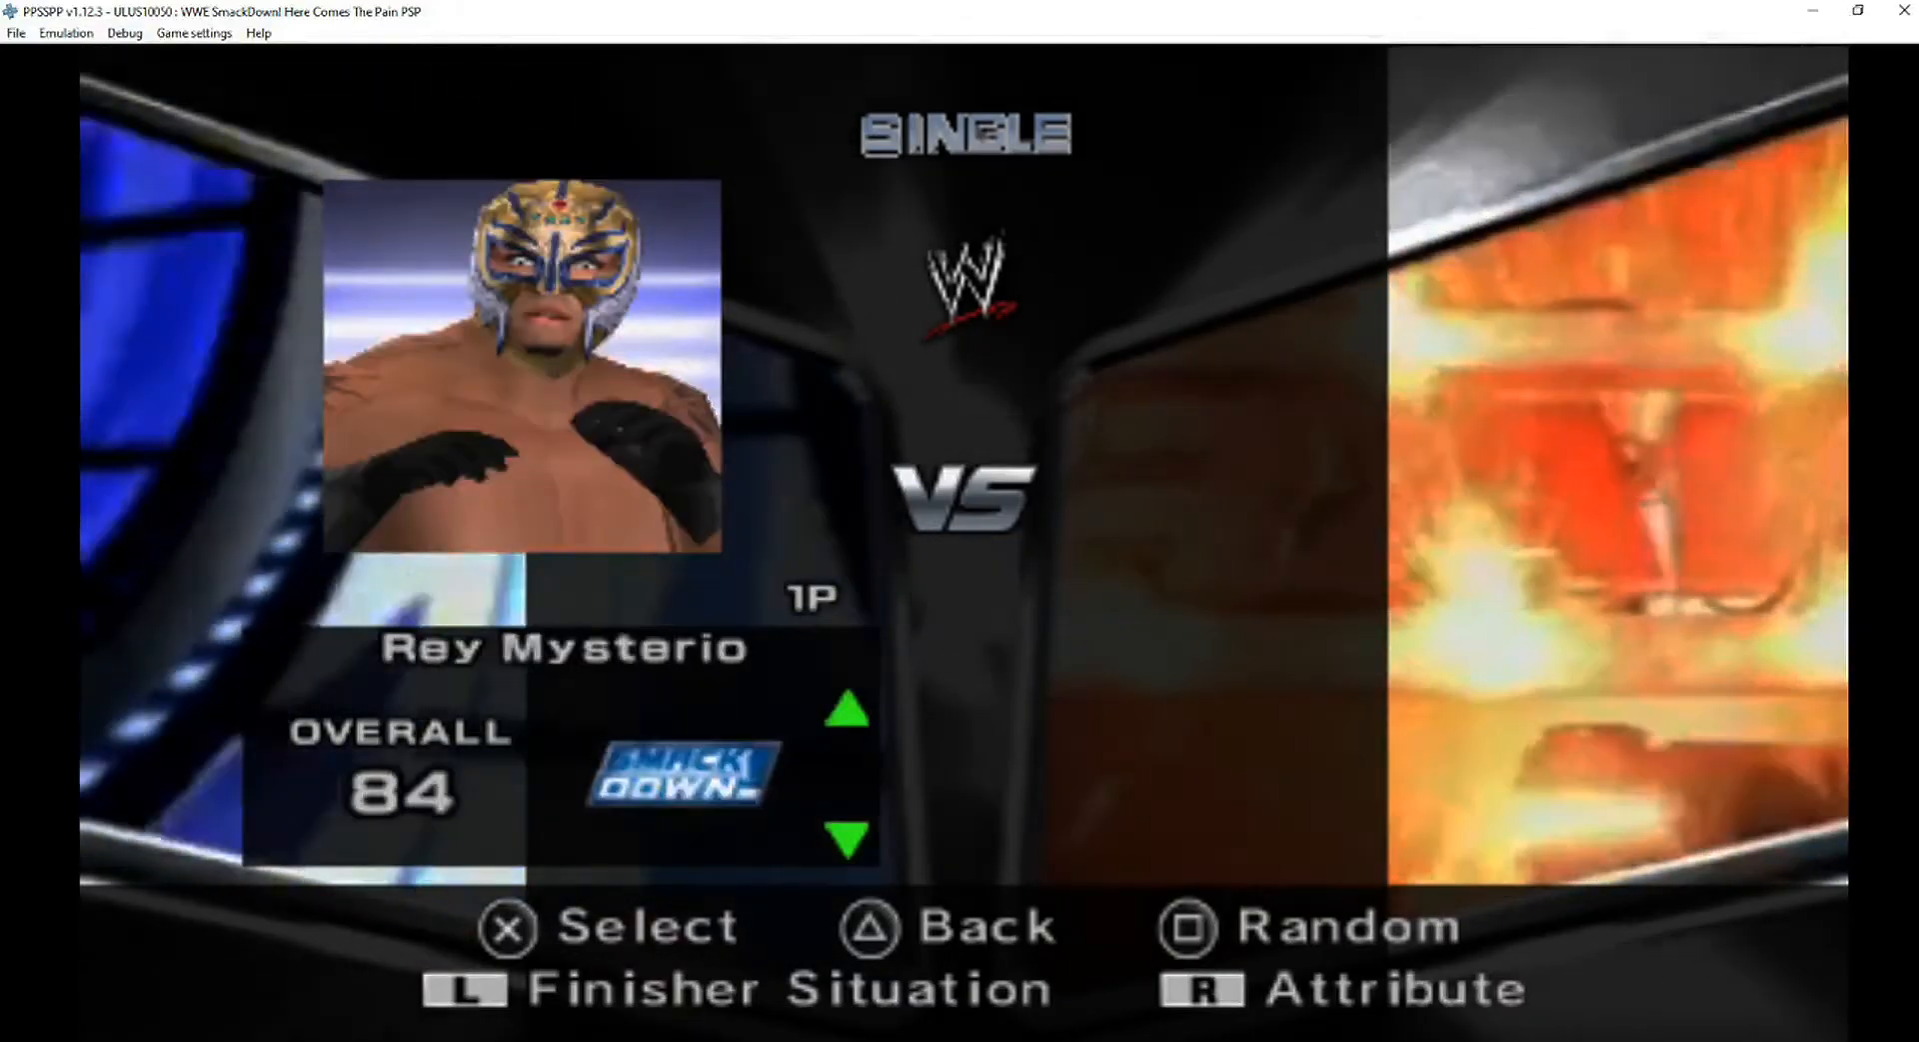
key(Up)
key(Up)
key(z)
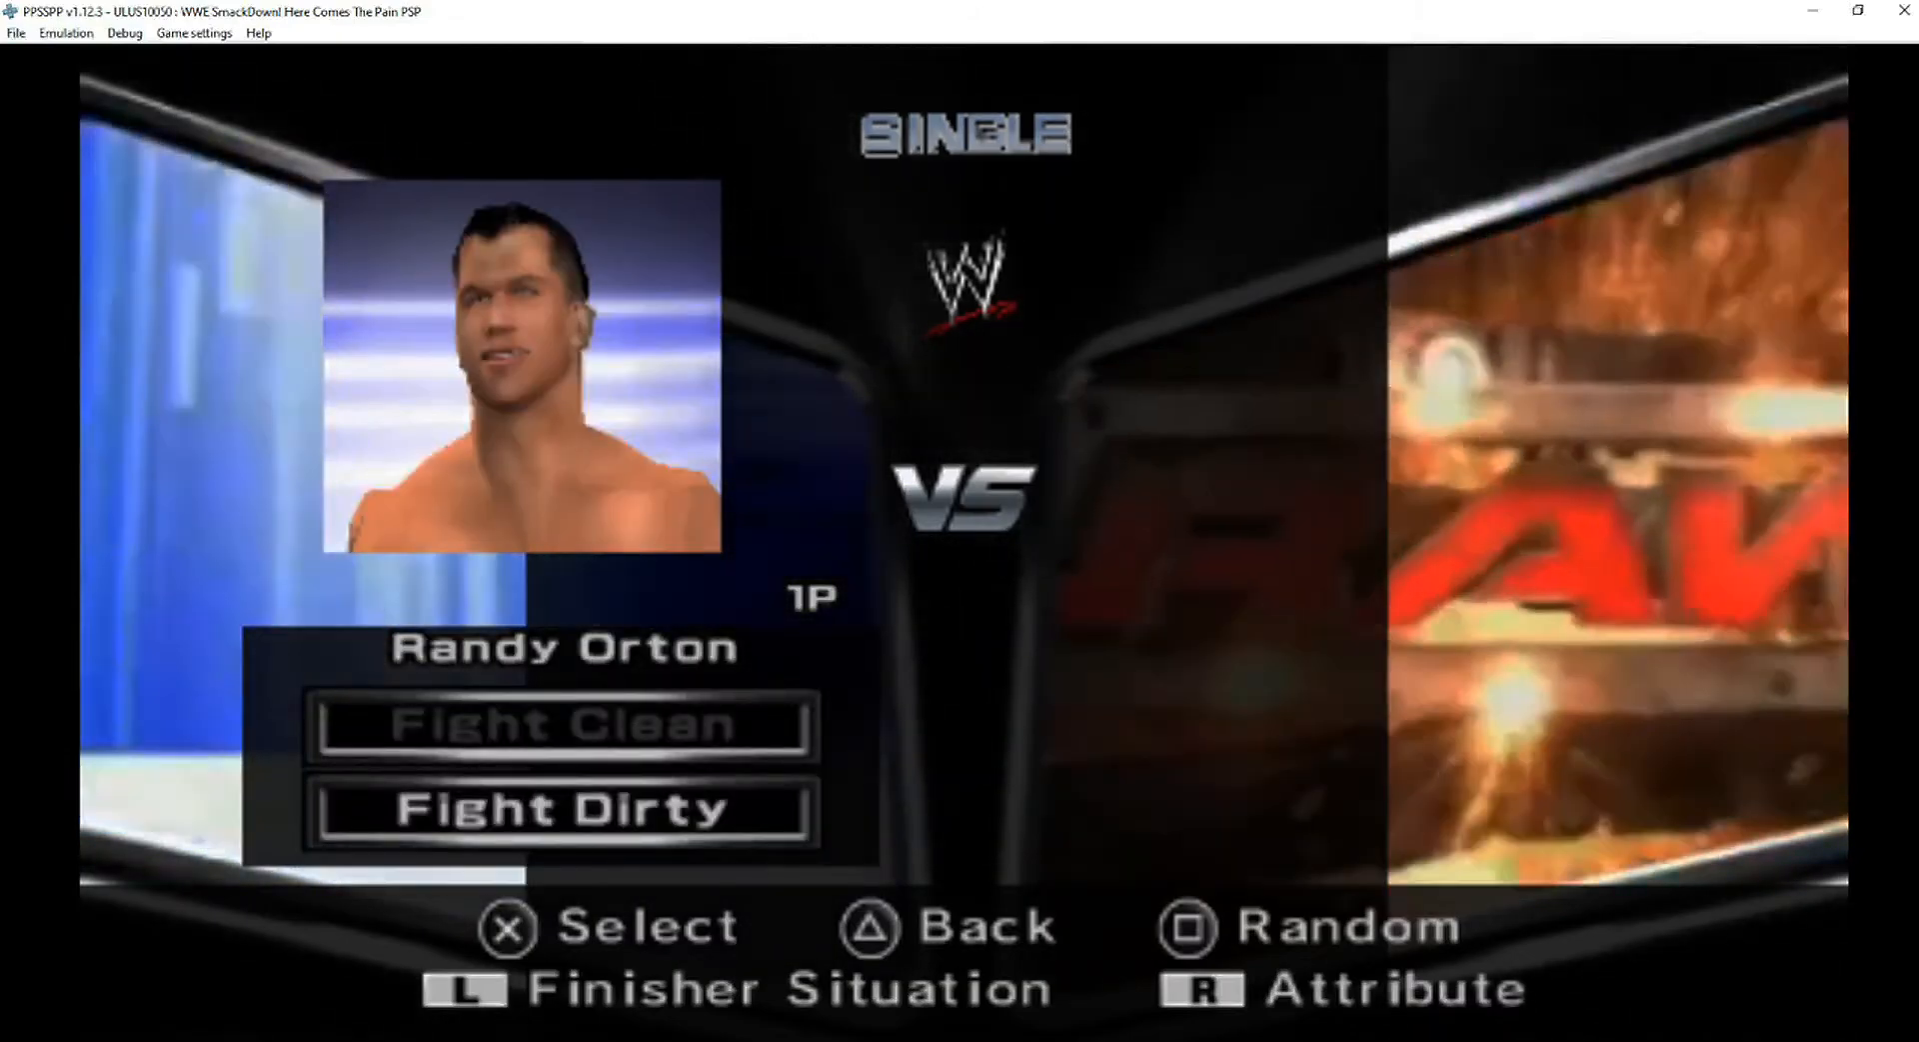
Step: Accept the fighting style and Triple H as opponent, reach the match pose screen, then pause and resume the game
key(z)
key(z)
key(z)
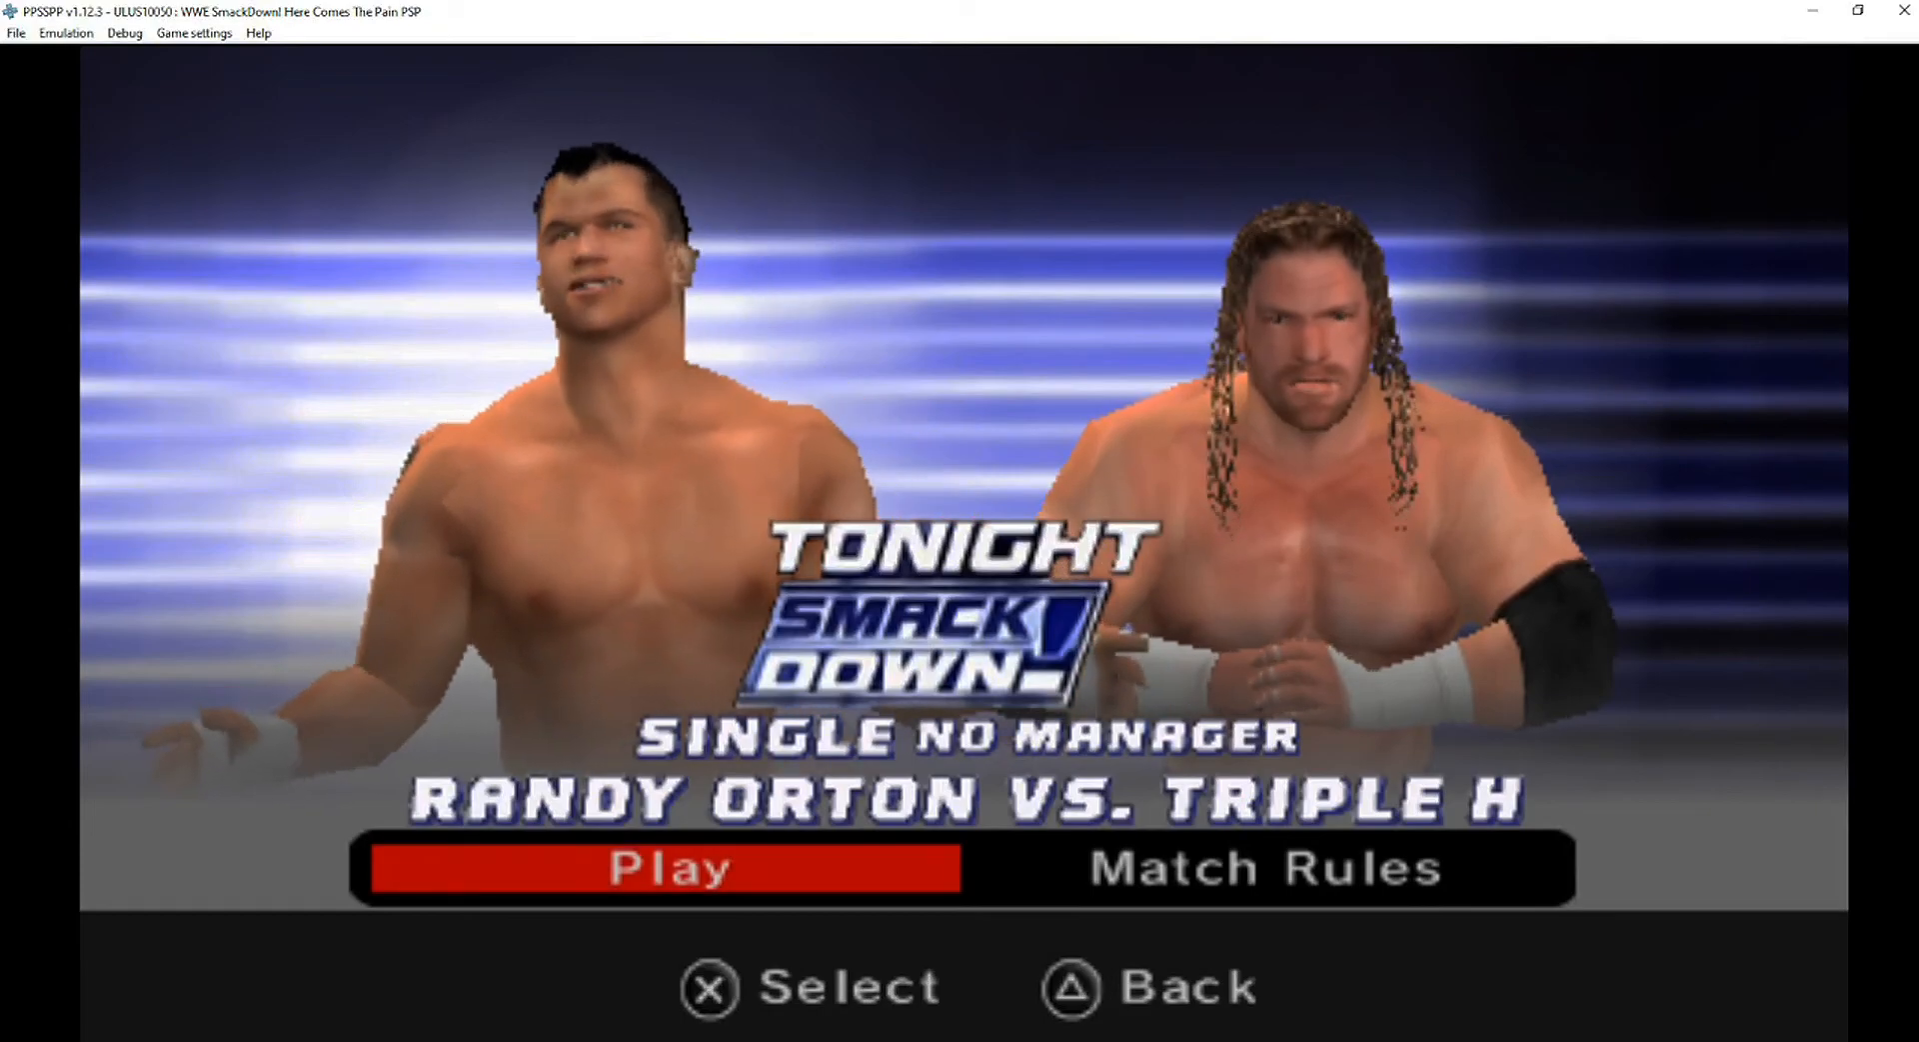
key(Escape)
key(Escape)
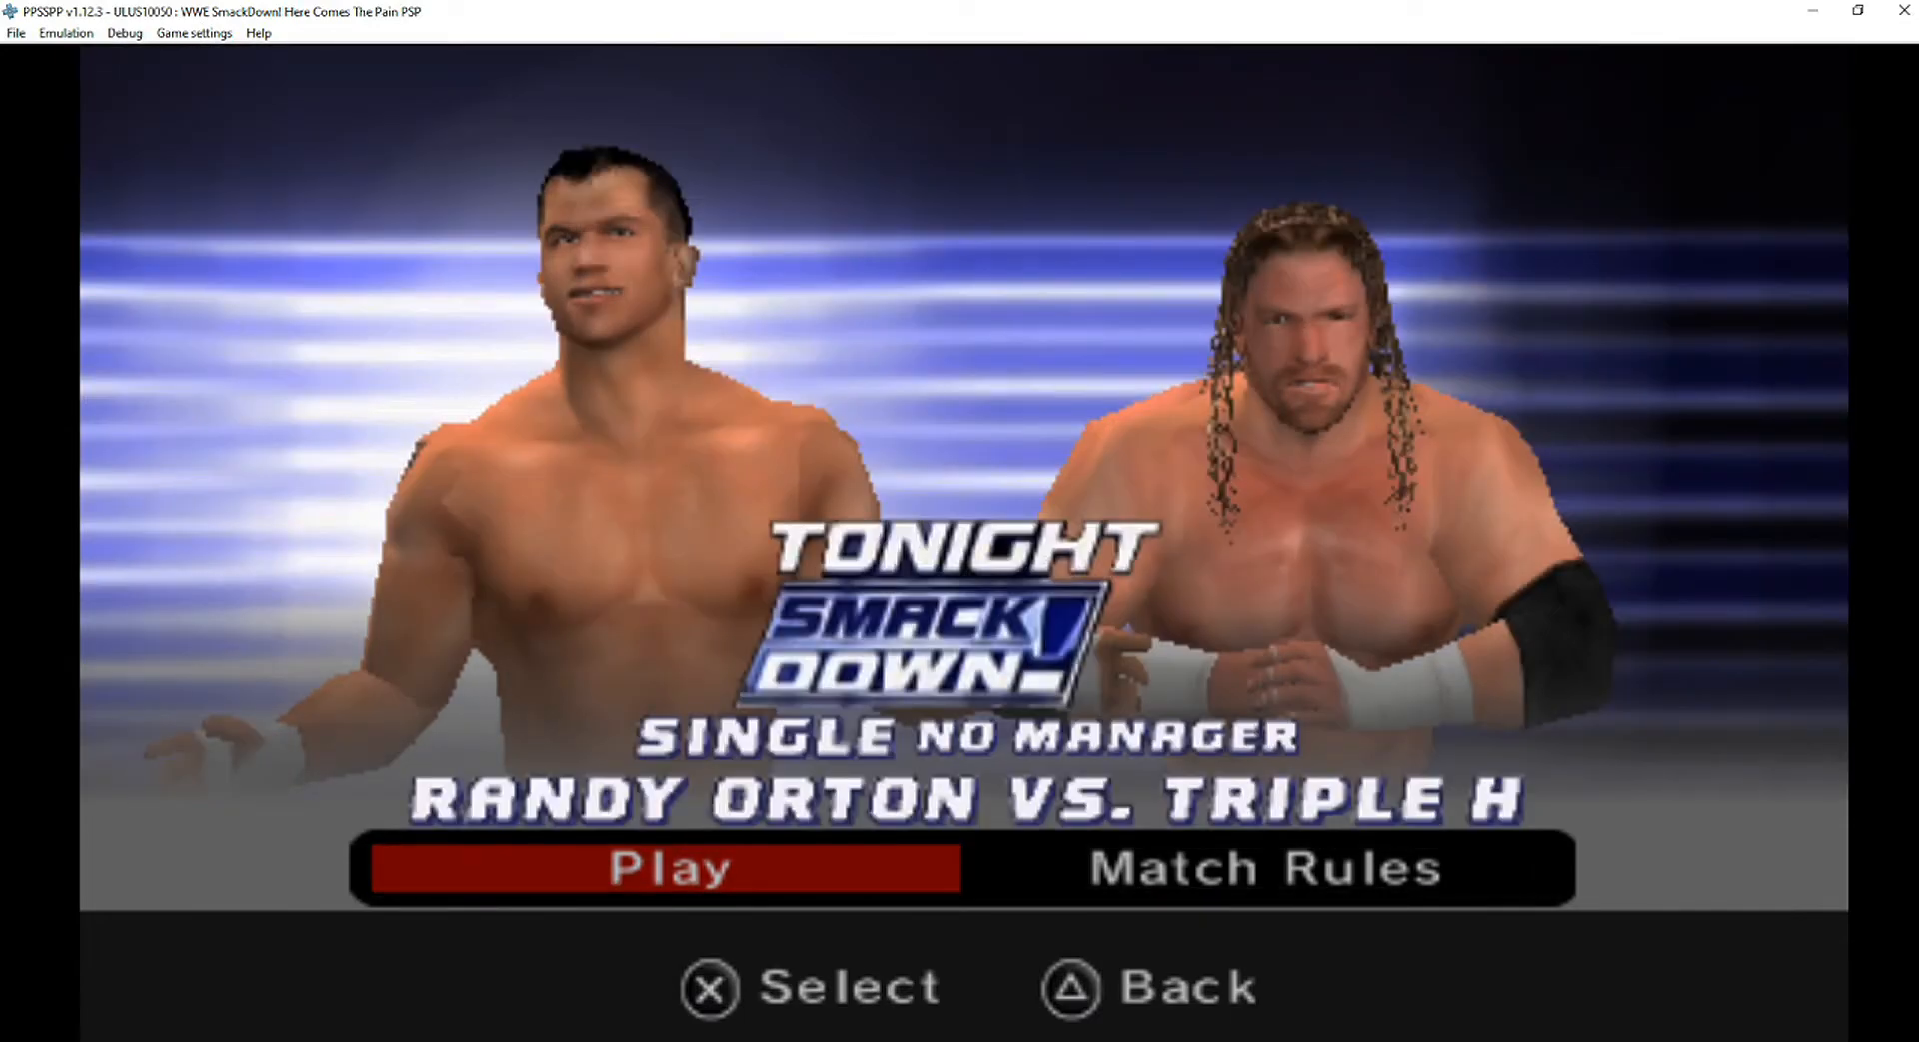
Step: Switch to File Explorer and open the Documents\PPSSPP\PSP\TEXTURES\ULUS10050 folder
mouse_move(1039, 1040)
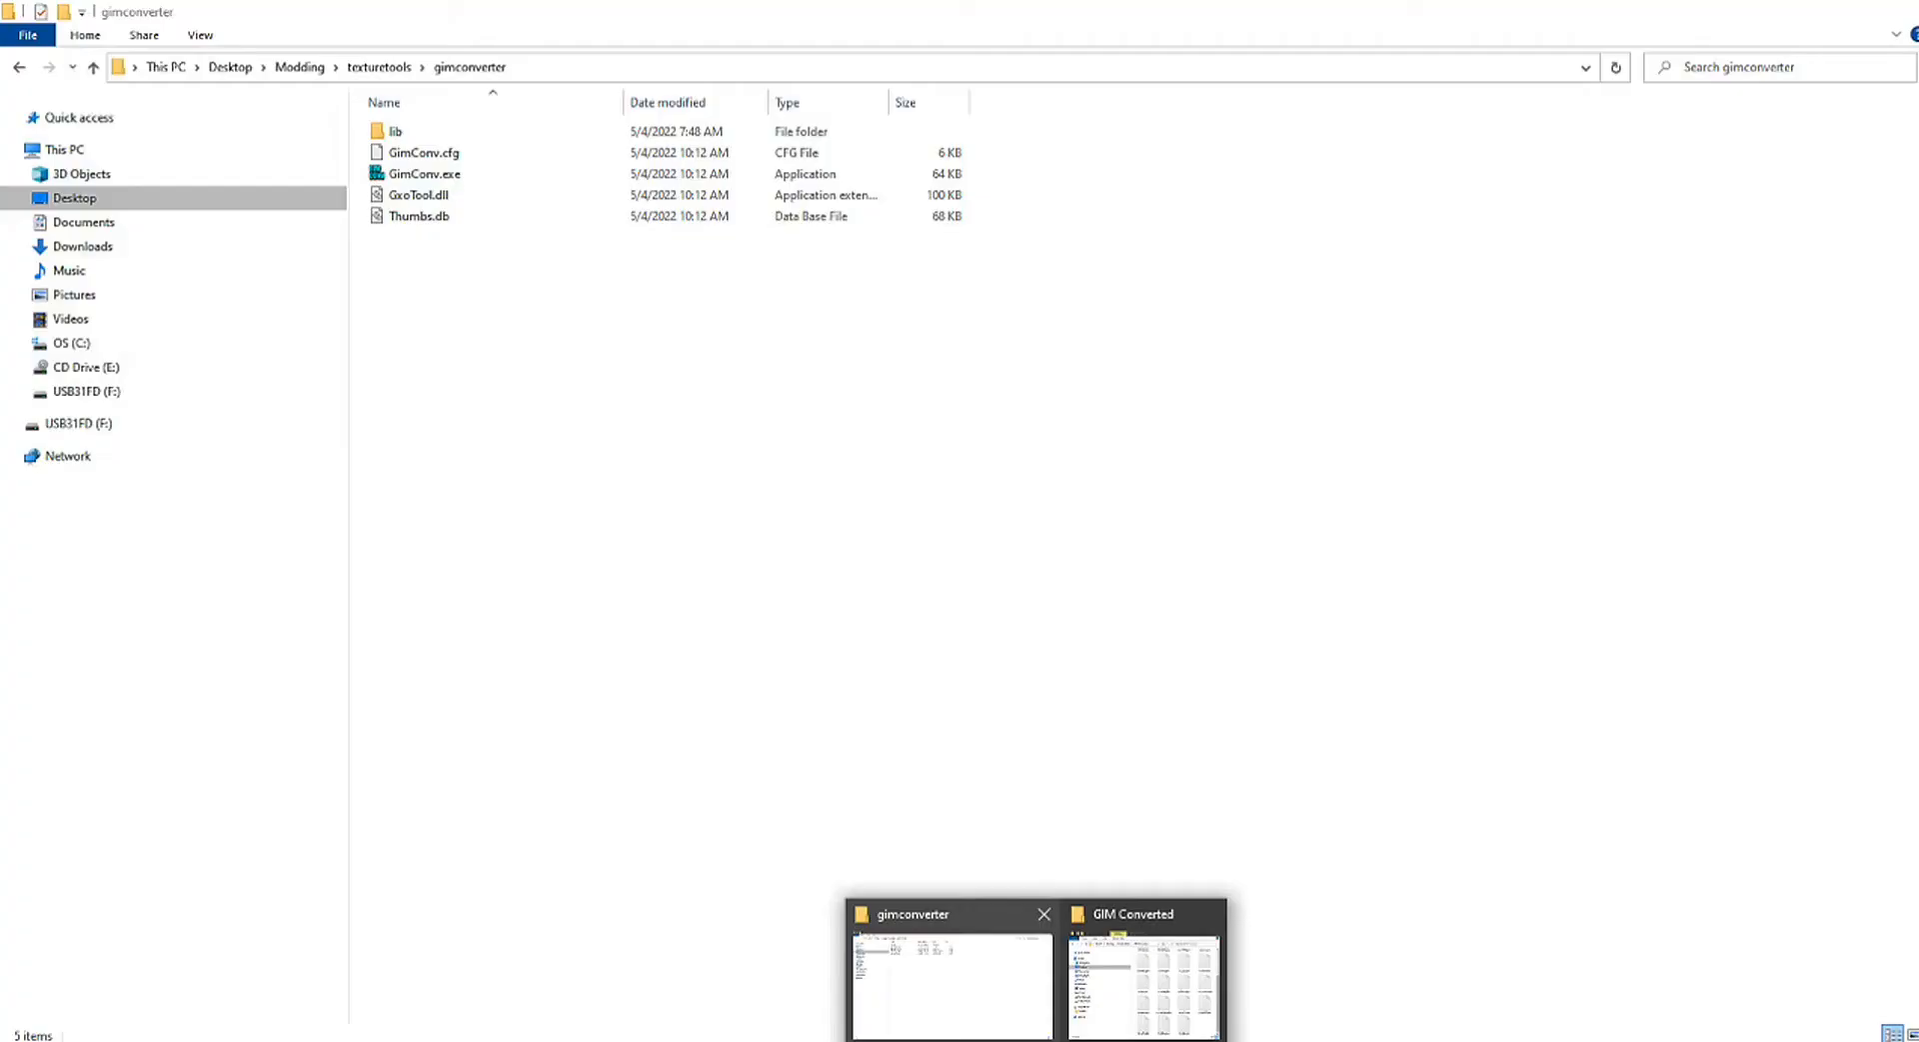
click(951, 982)
click(74, 197)
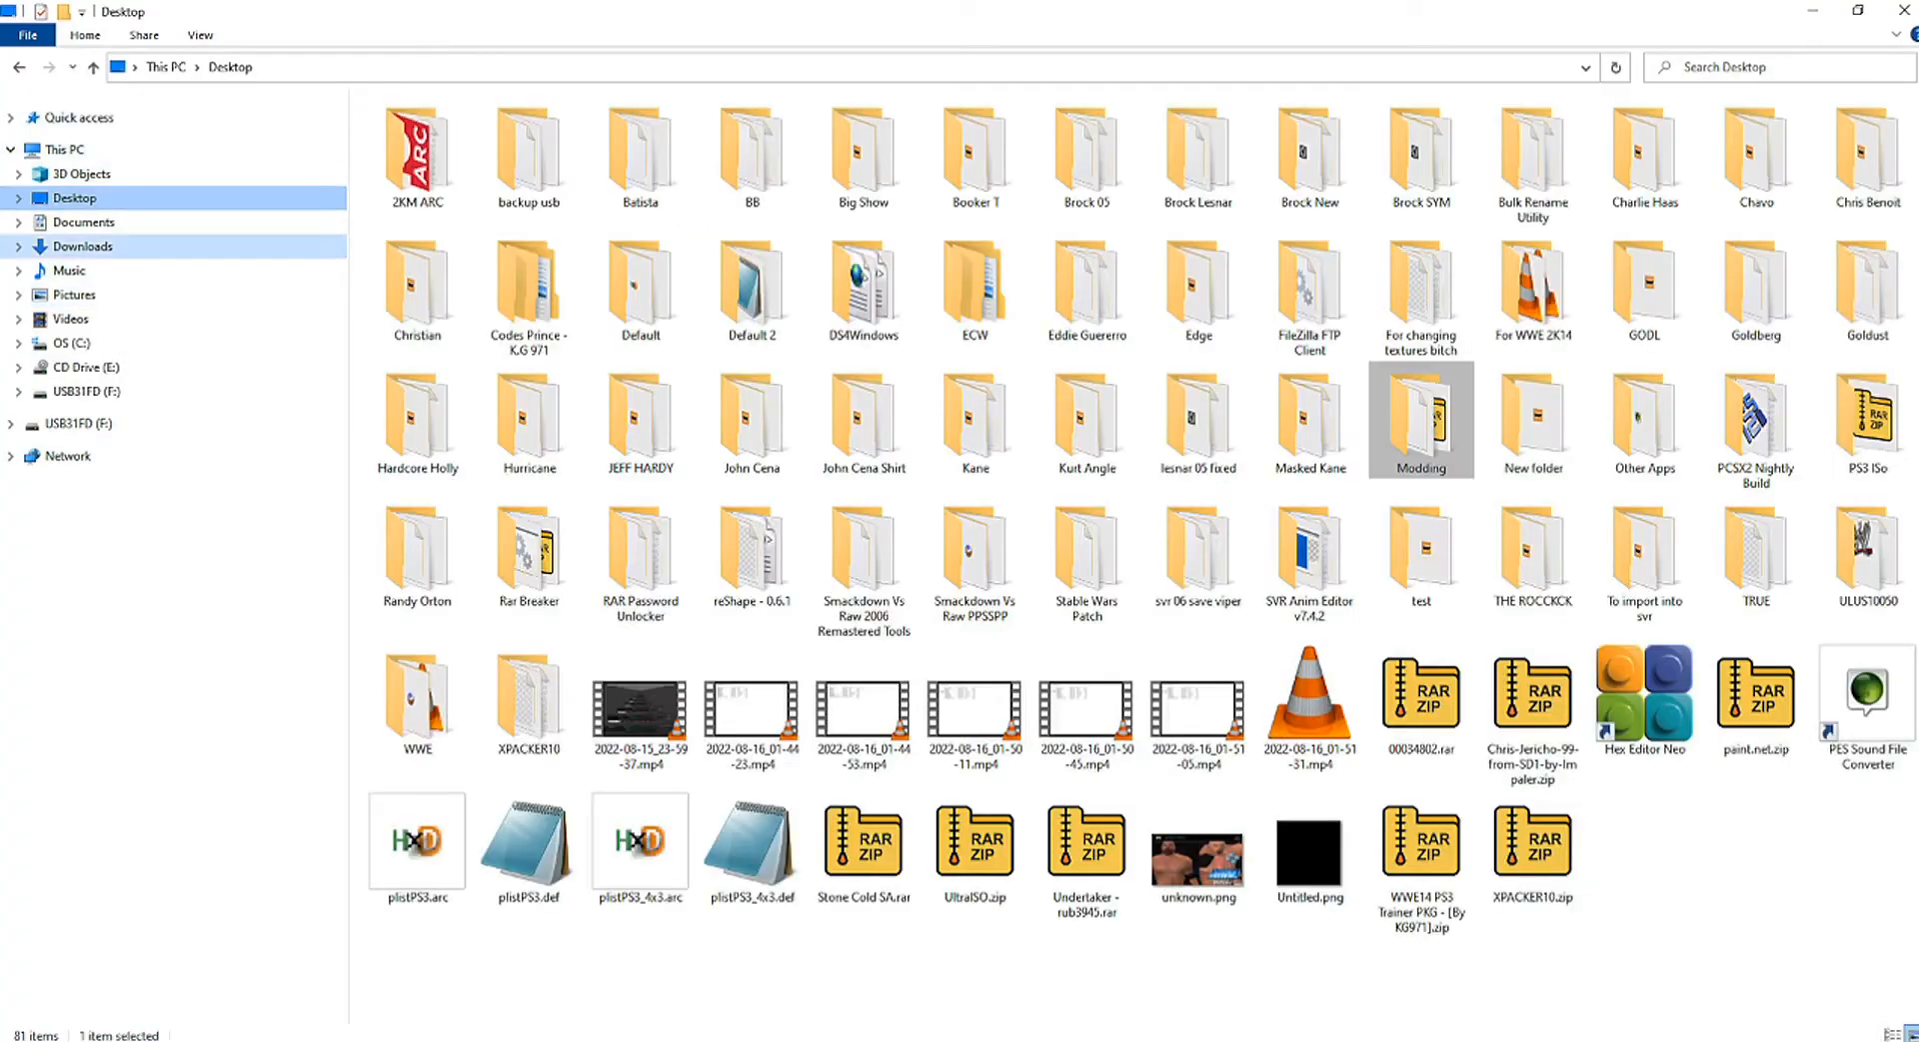
click(84, 222)
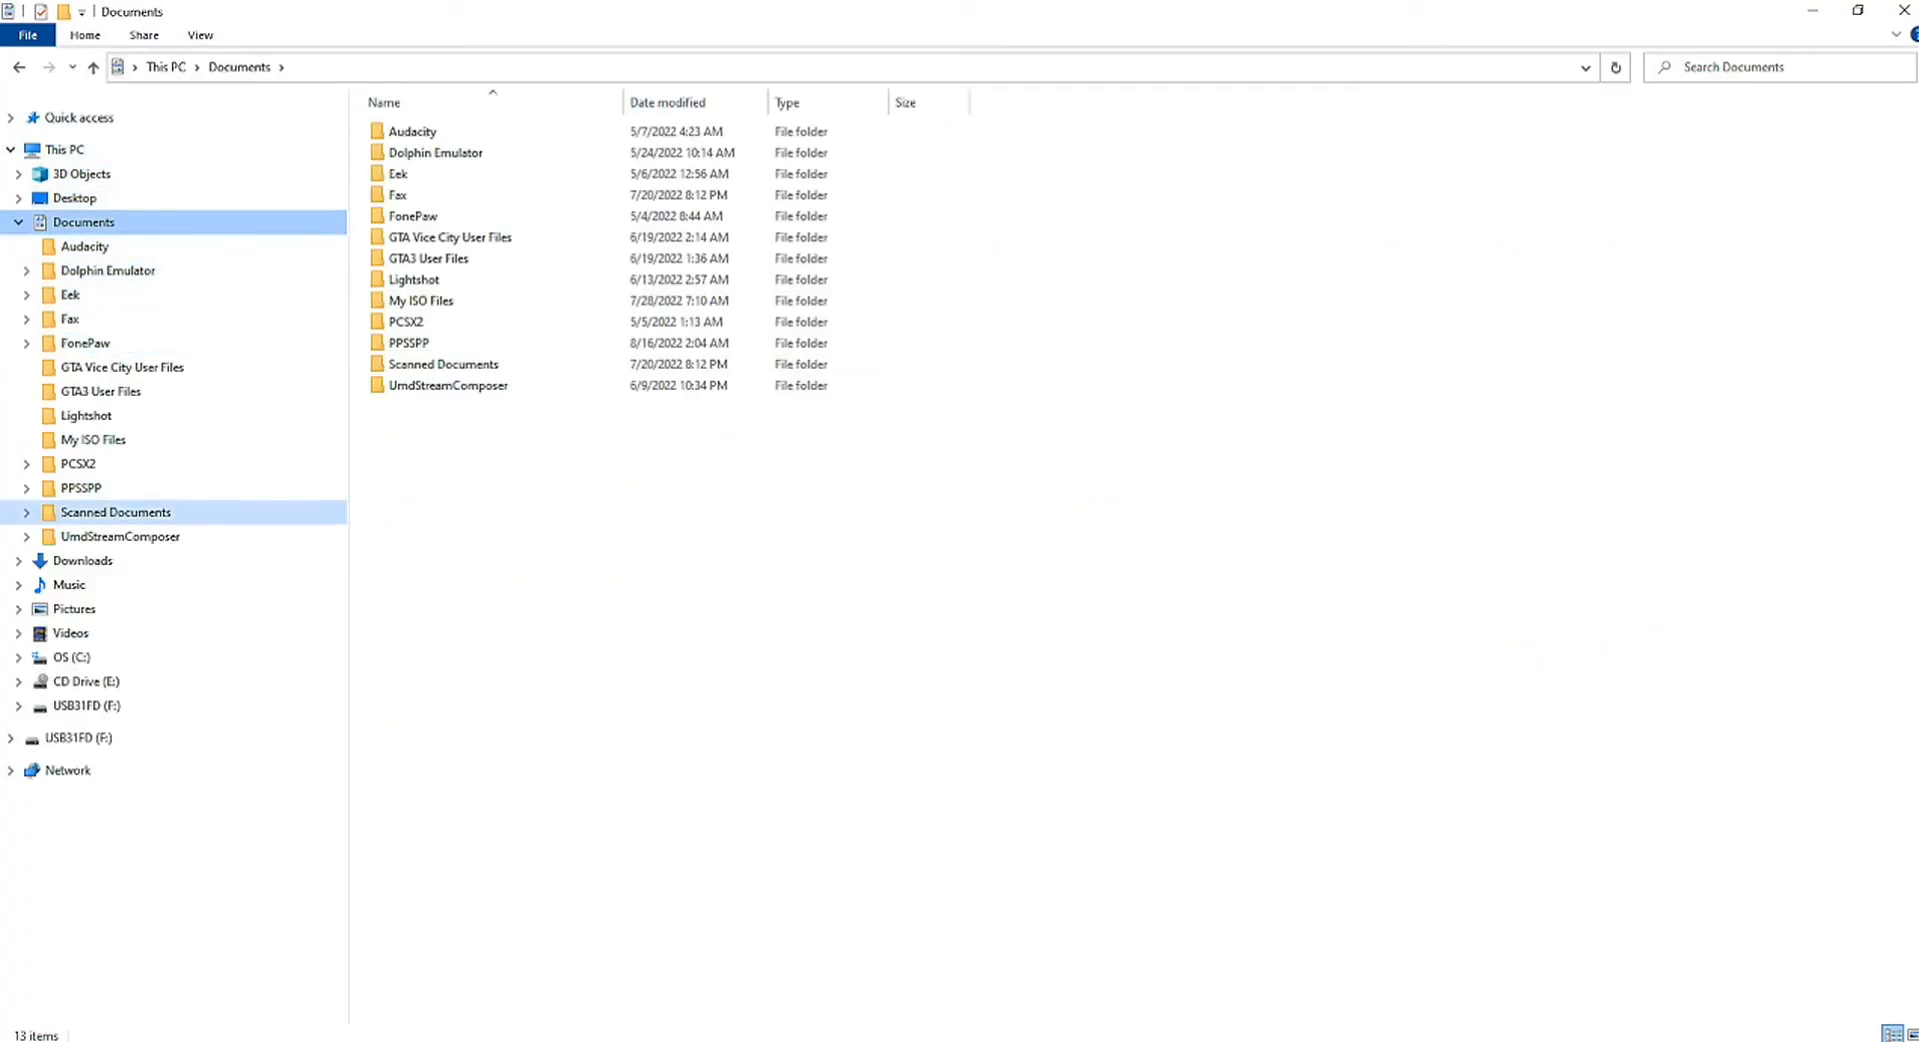
click(80, 488)
double_click(399, 131)
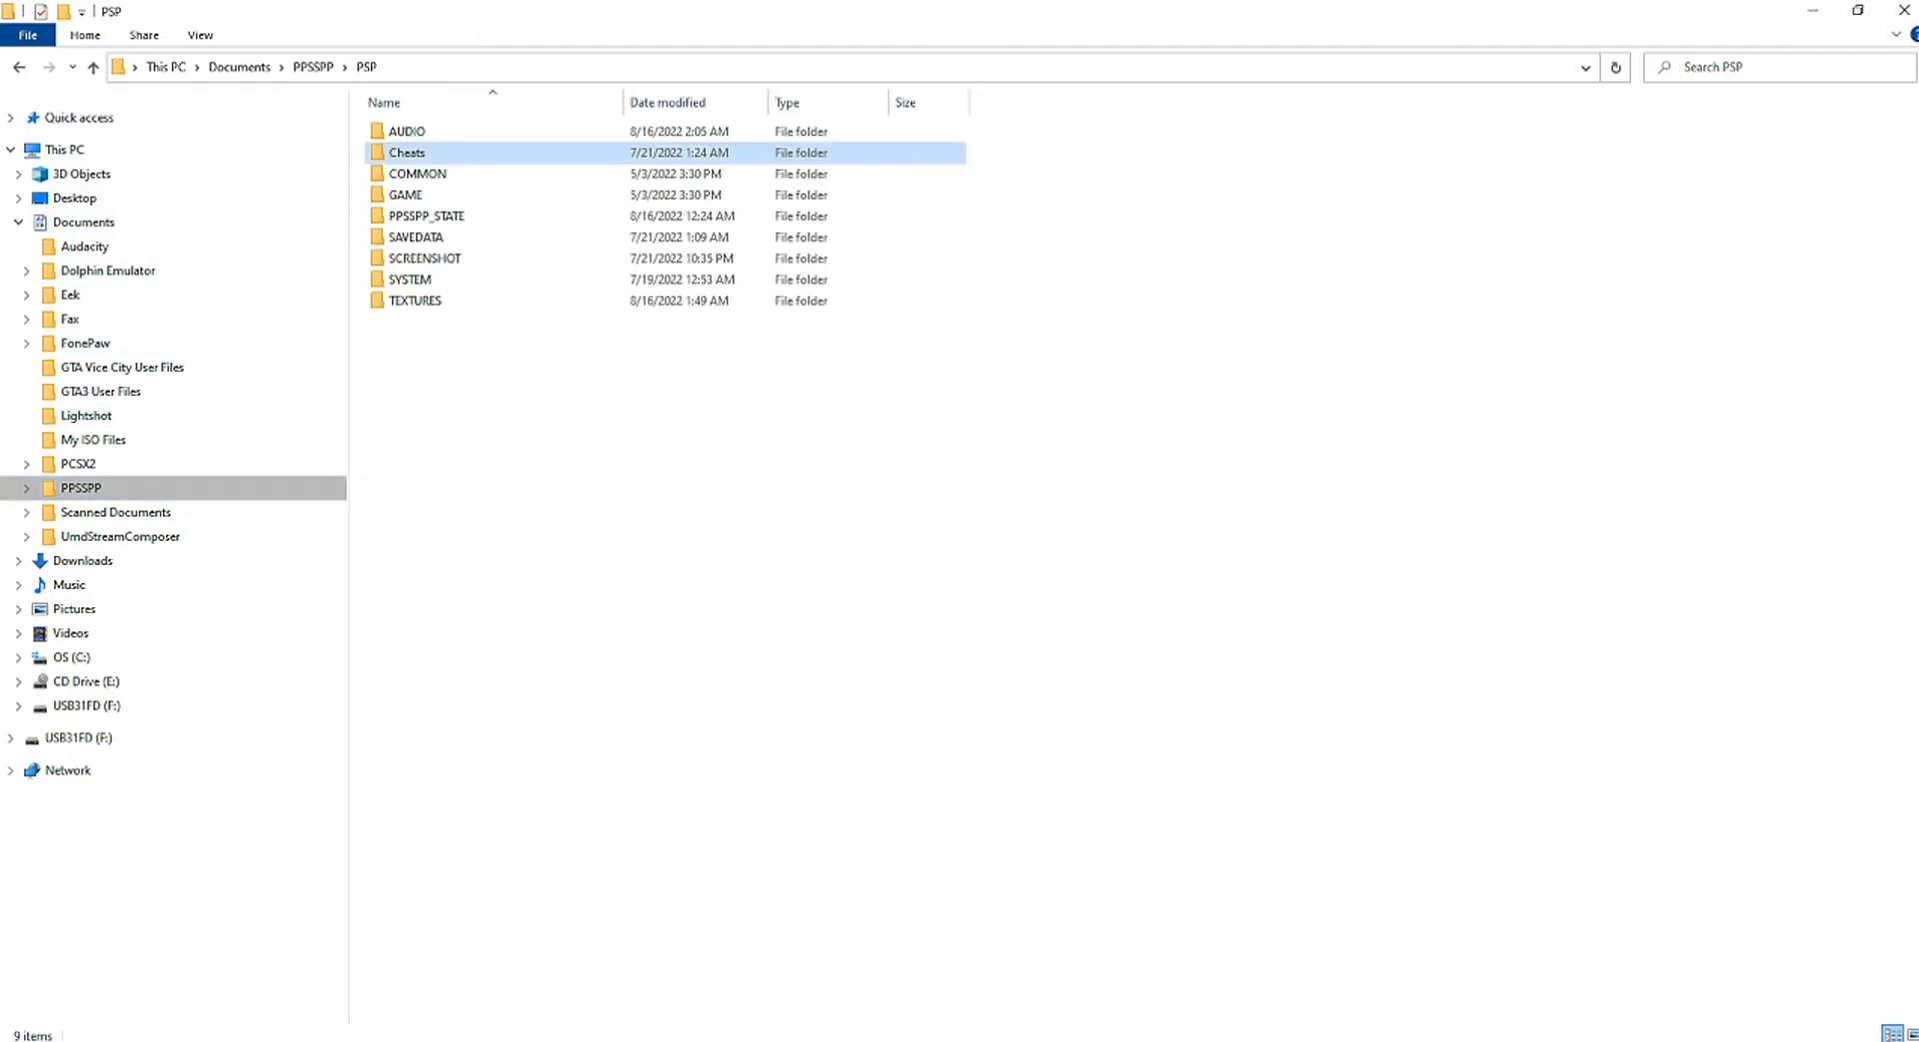
click(415, 300)
double_click(415, 300)
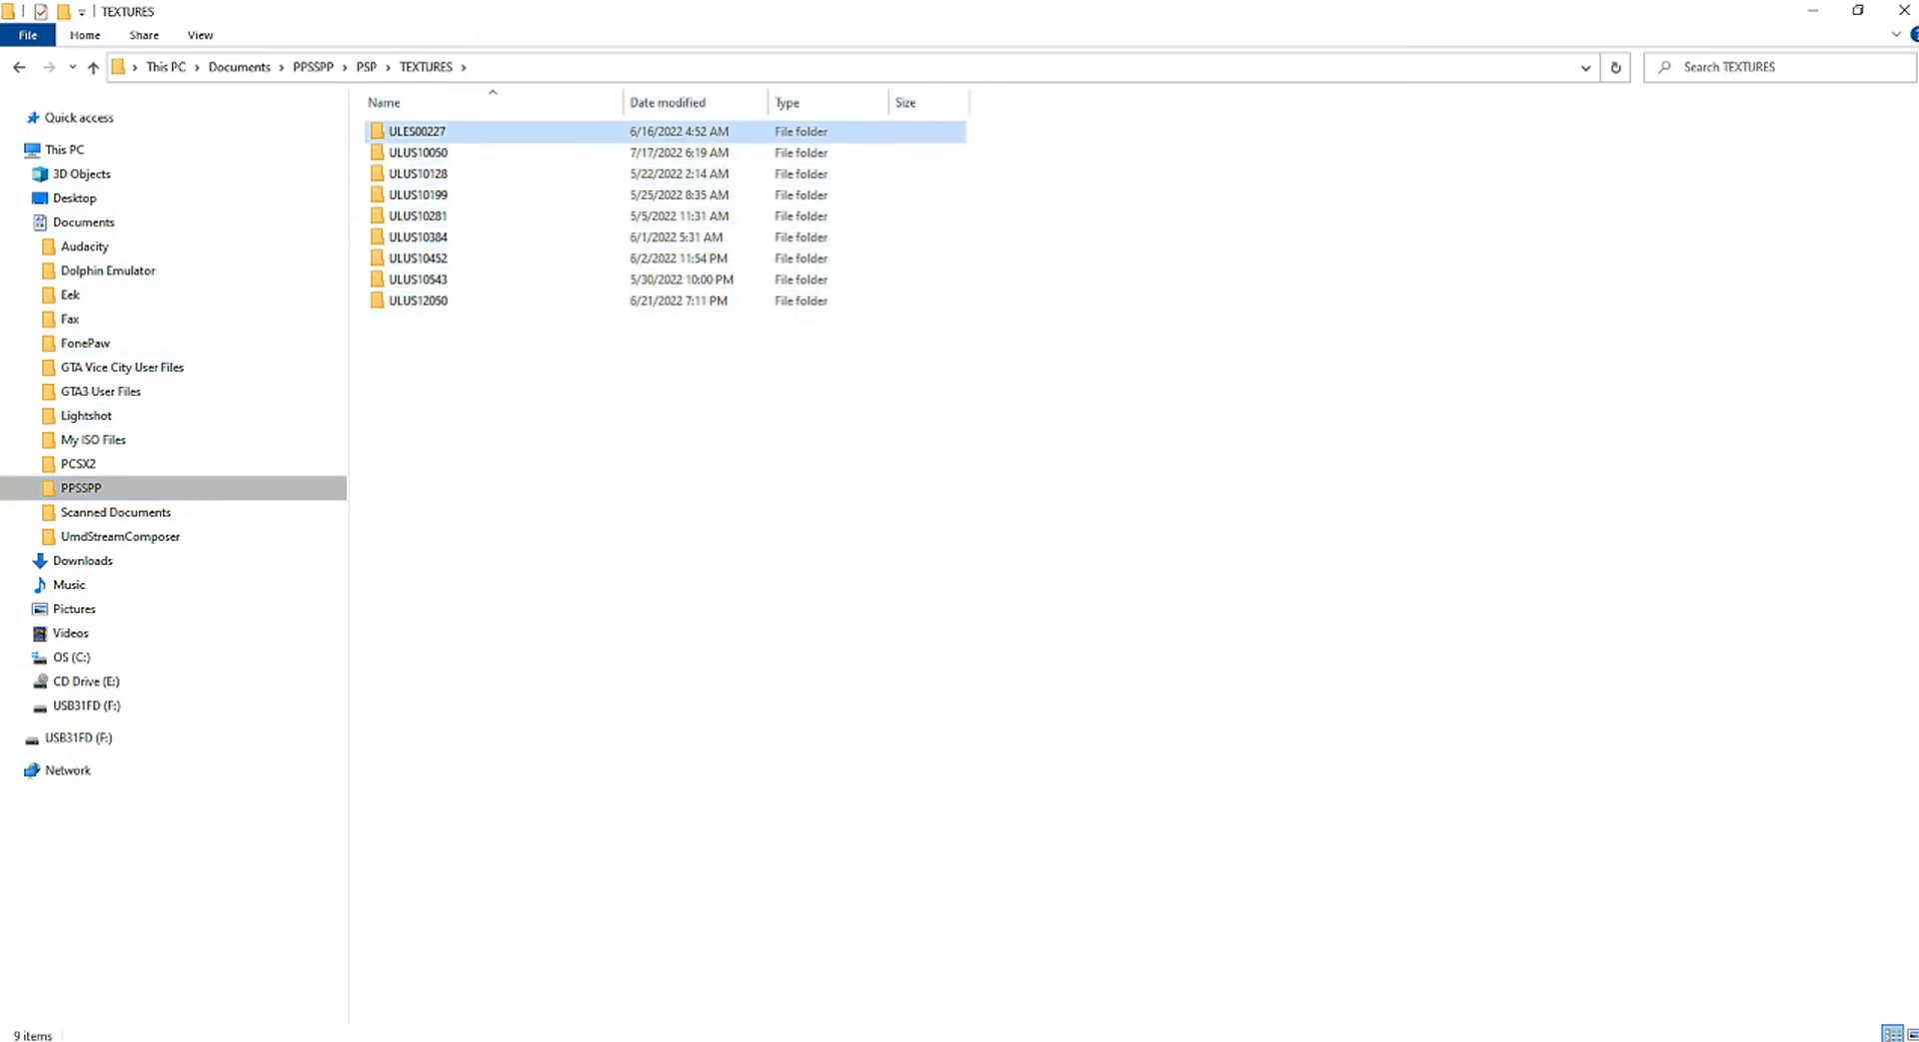
double_click(415, 152)
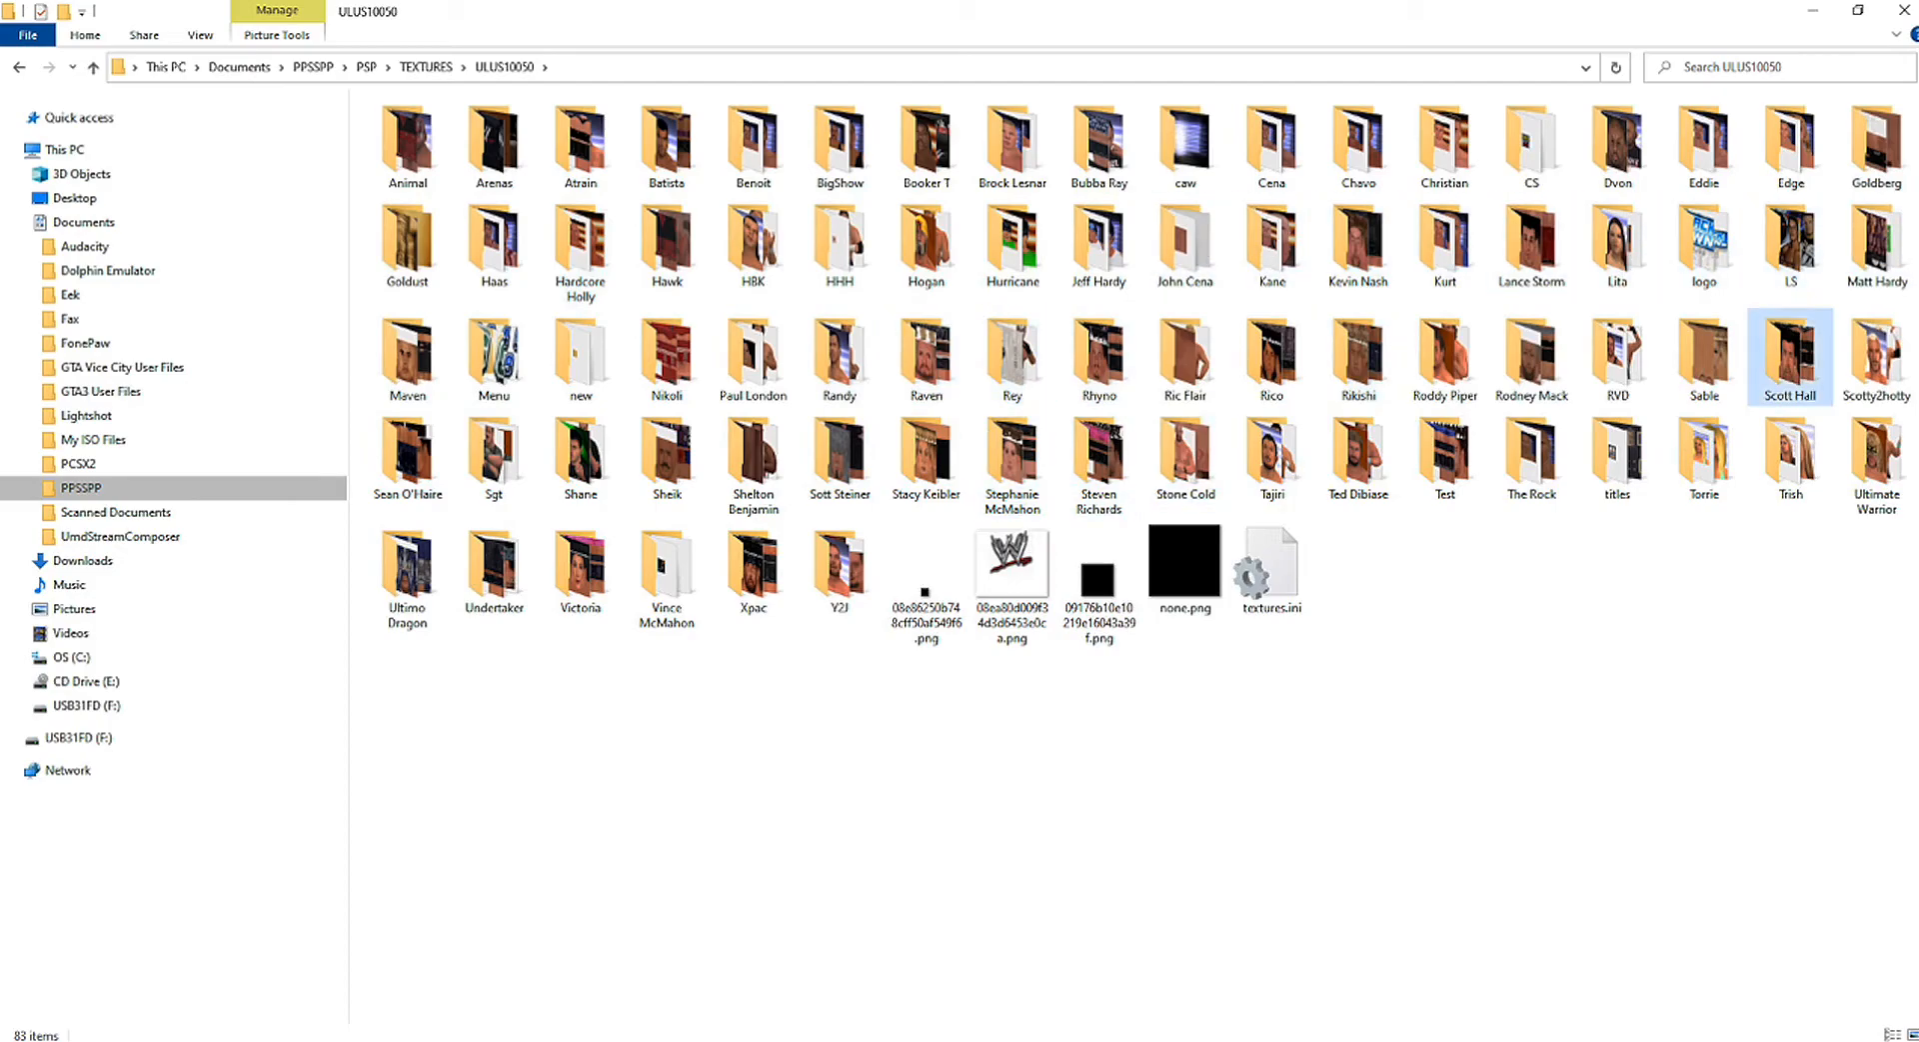
Step: Delete the old dumped texture files from the new folder and return to ULUS10050
click(581, 358)
double_click(580, 357)
drag(1742, 306, 380, 140)
key(Delete)
click(505, 67)
Step: In textures.ini, reduce the RANDYFACE.PNG hash under RANDY ORTON to 00000000, then save and close the file
click(1272, 570)
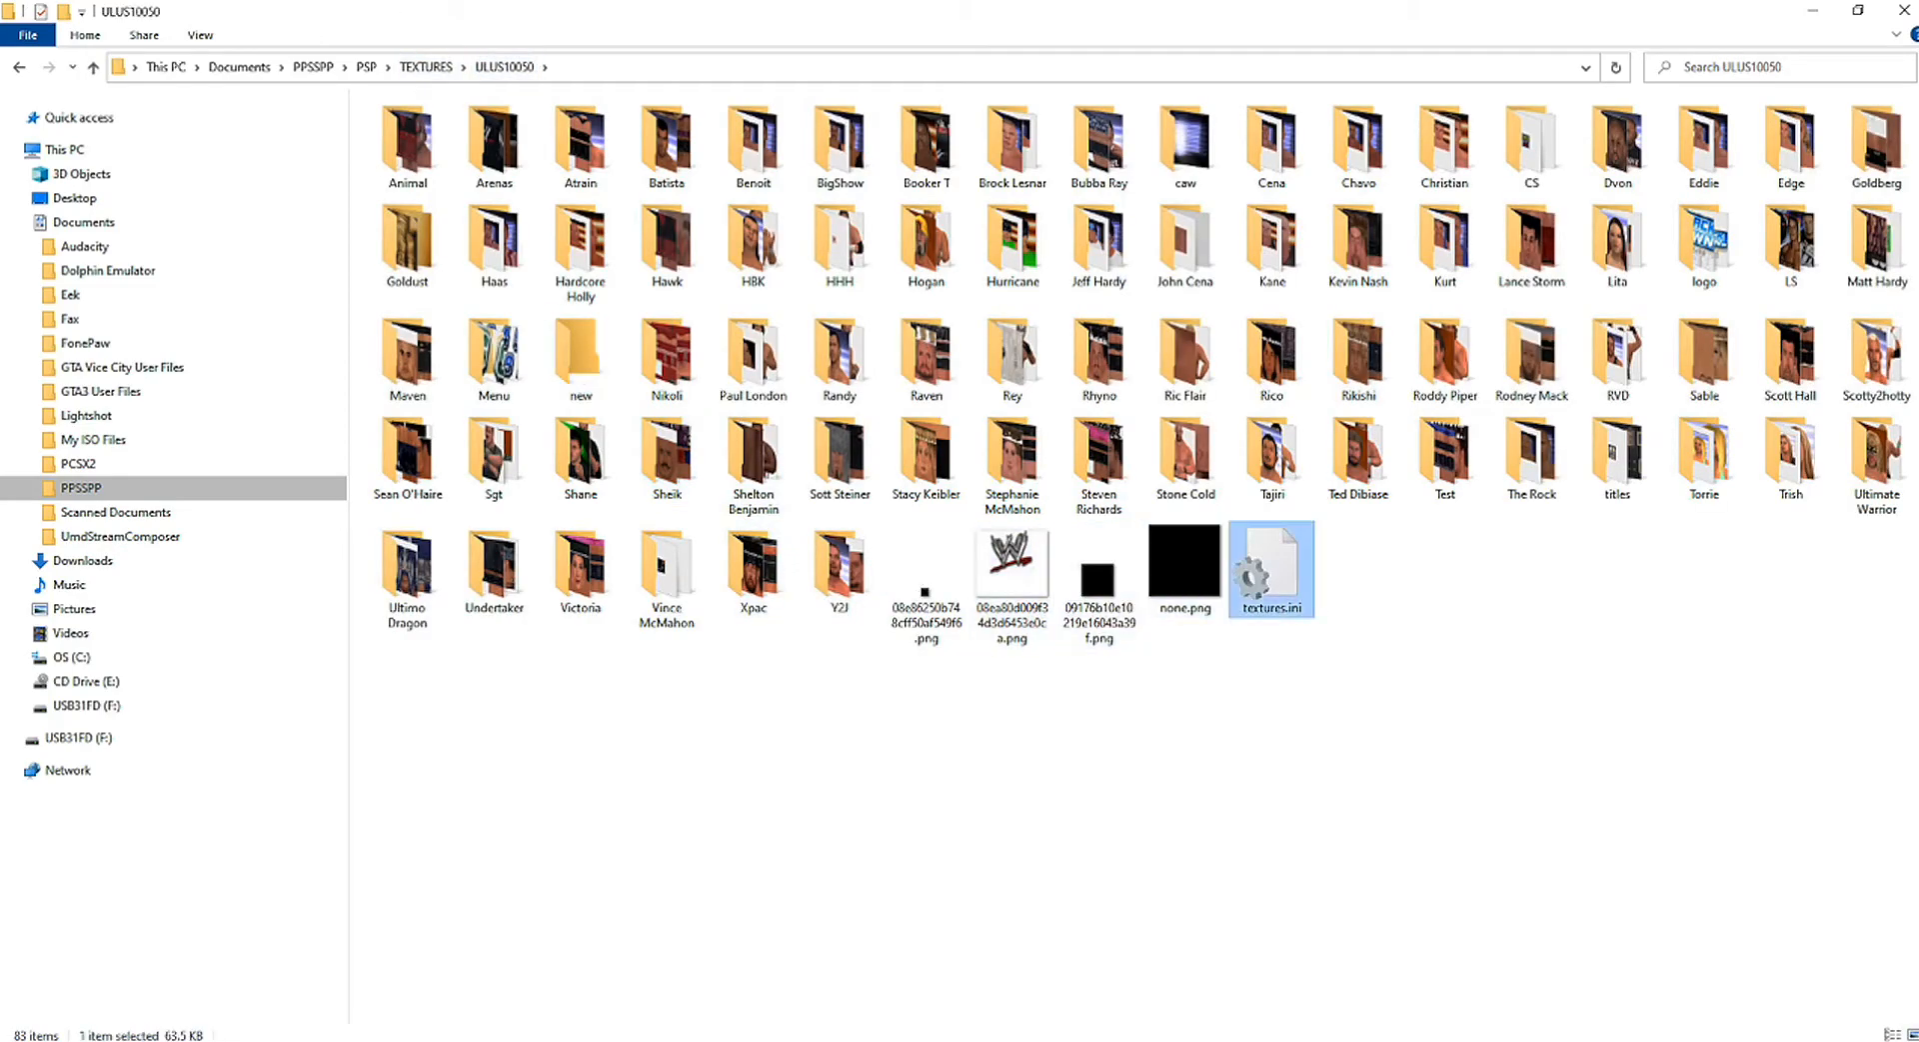
double_click(1272, 569)
scroll(745, 599, down, 20)
scroll(745, 599, down, 20)
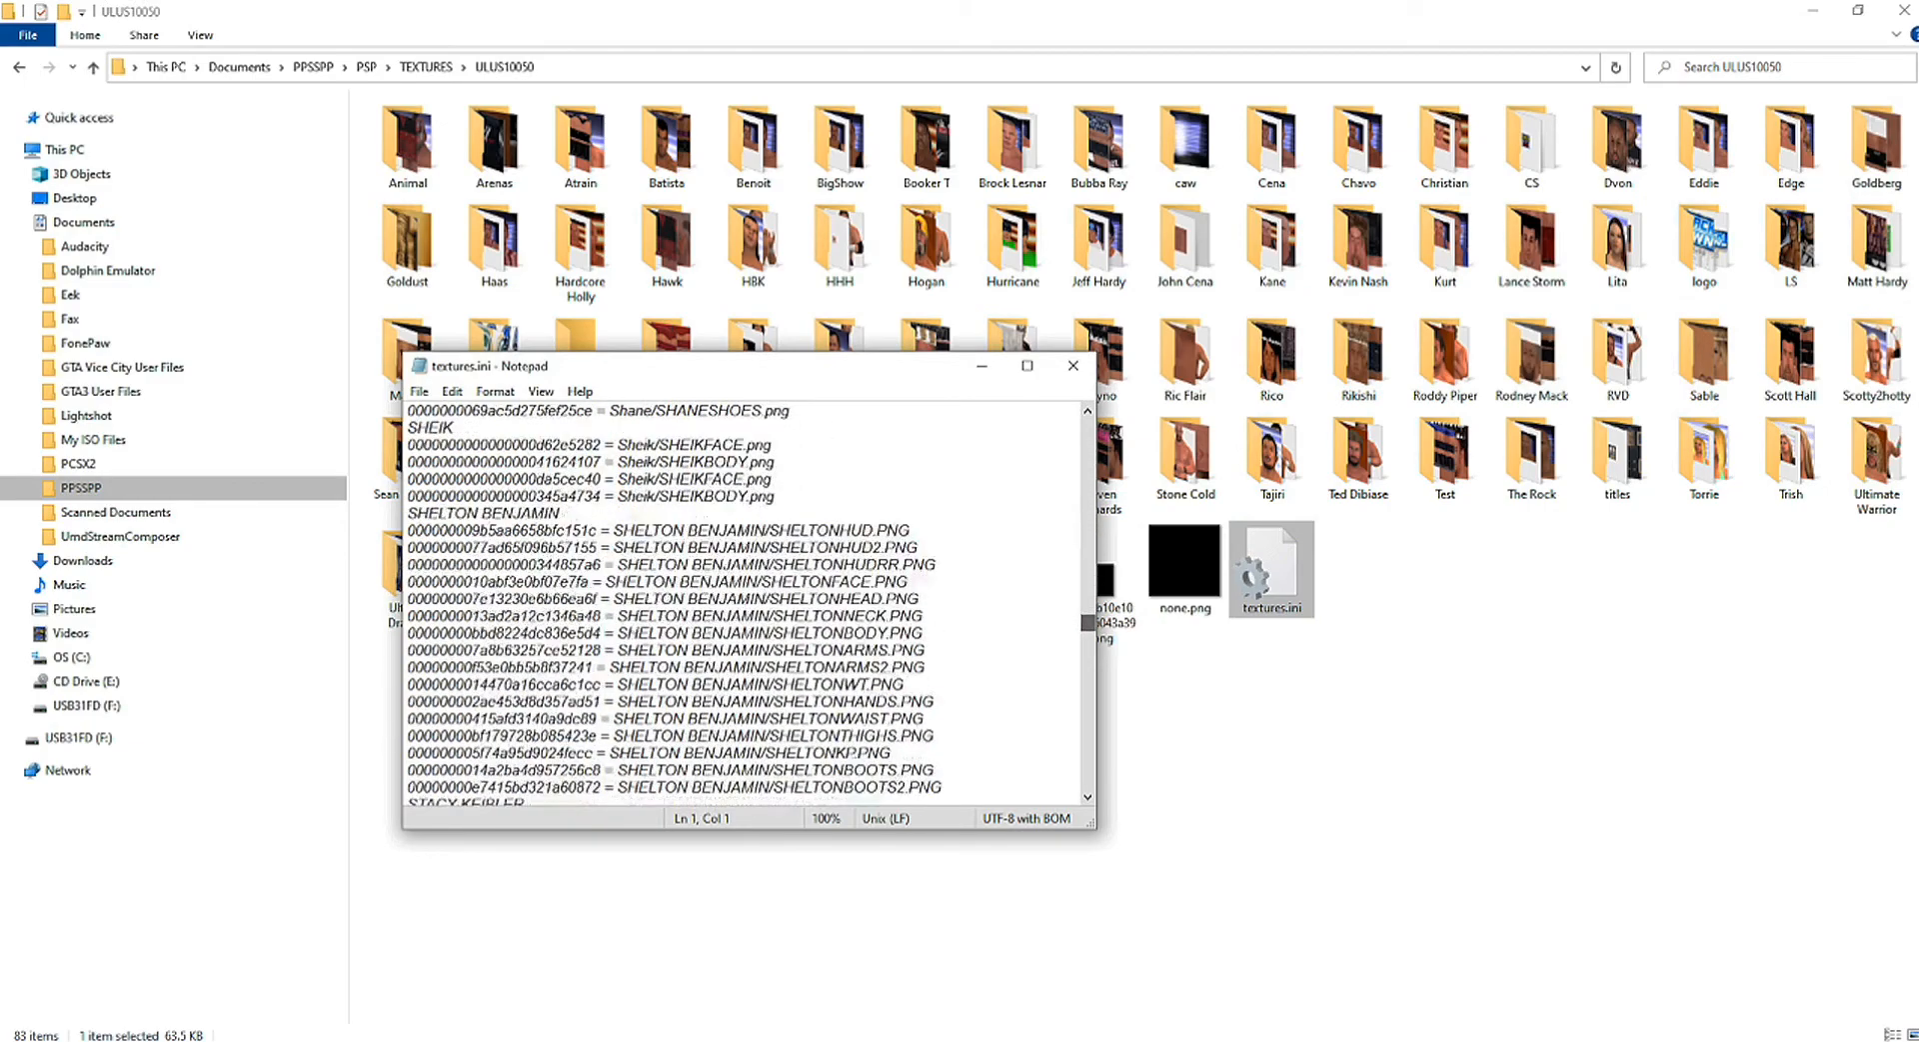
scroll(745, 599, up, 20)
scroll(745, 599, up, 20)
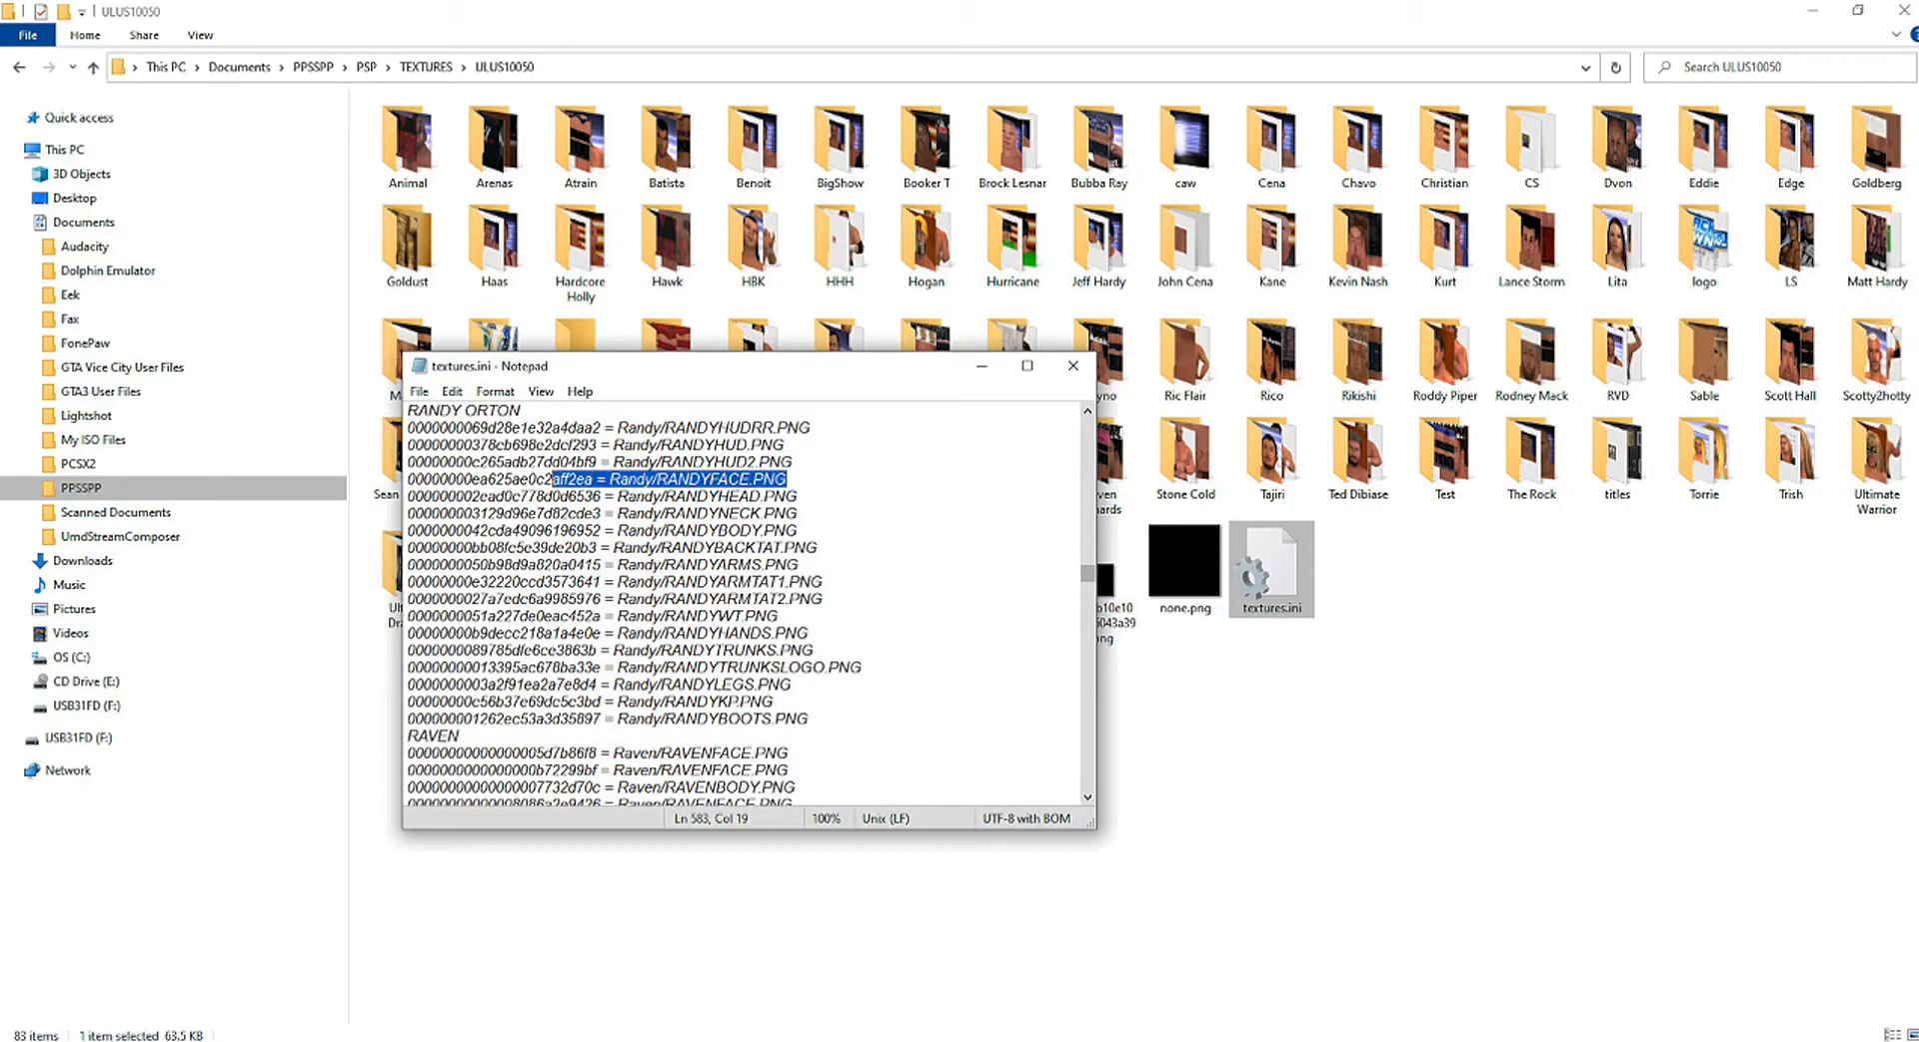
click(596, 479)
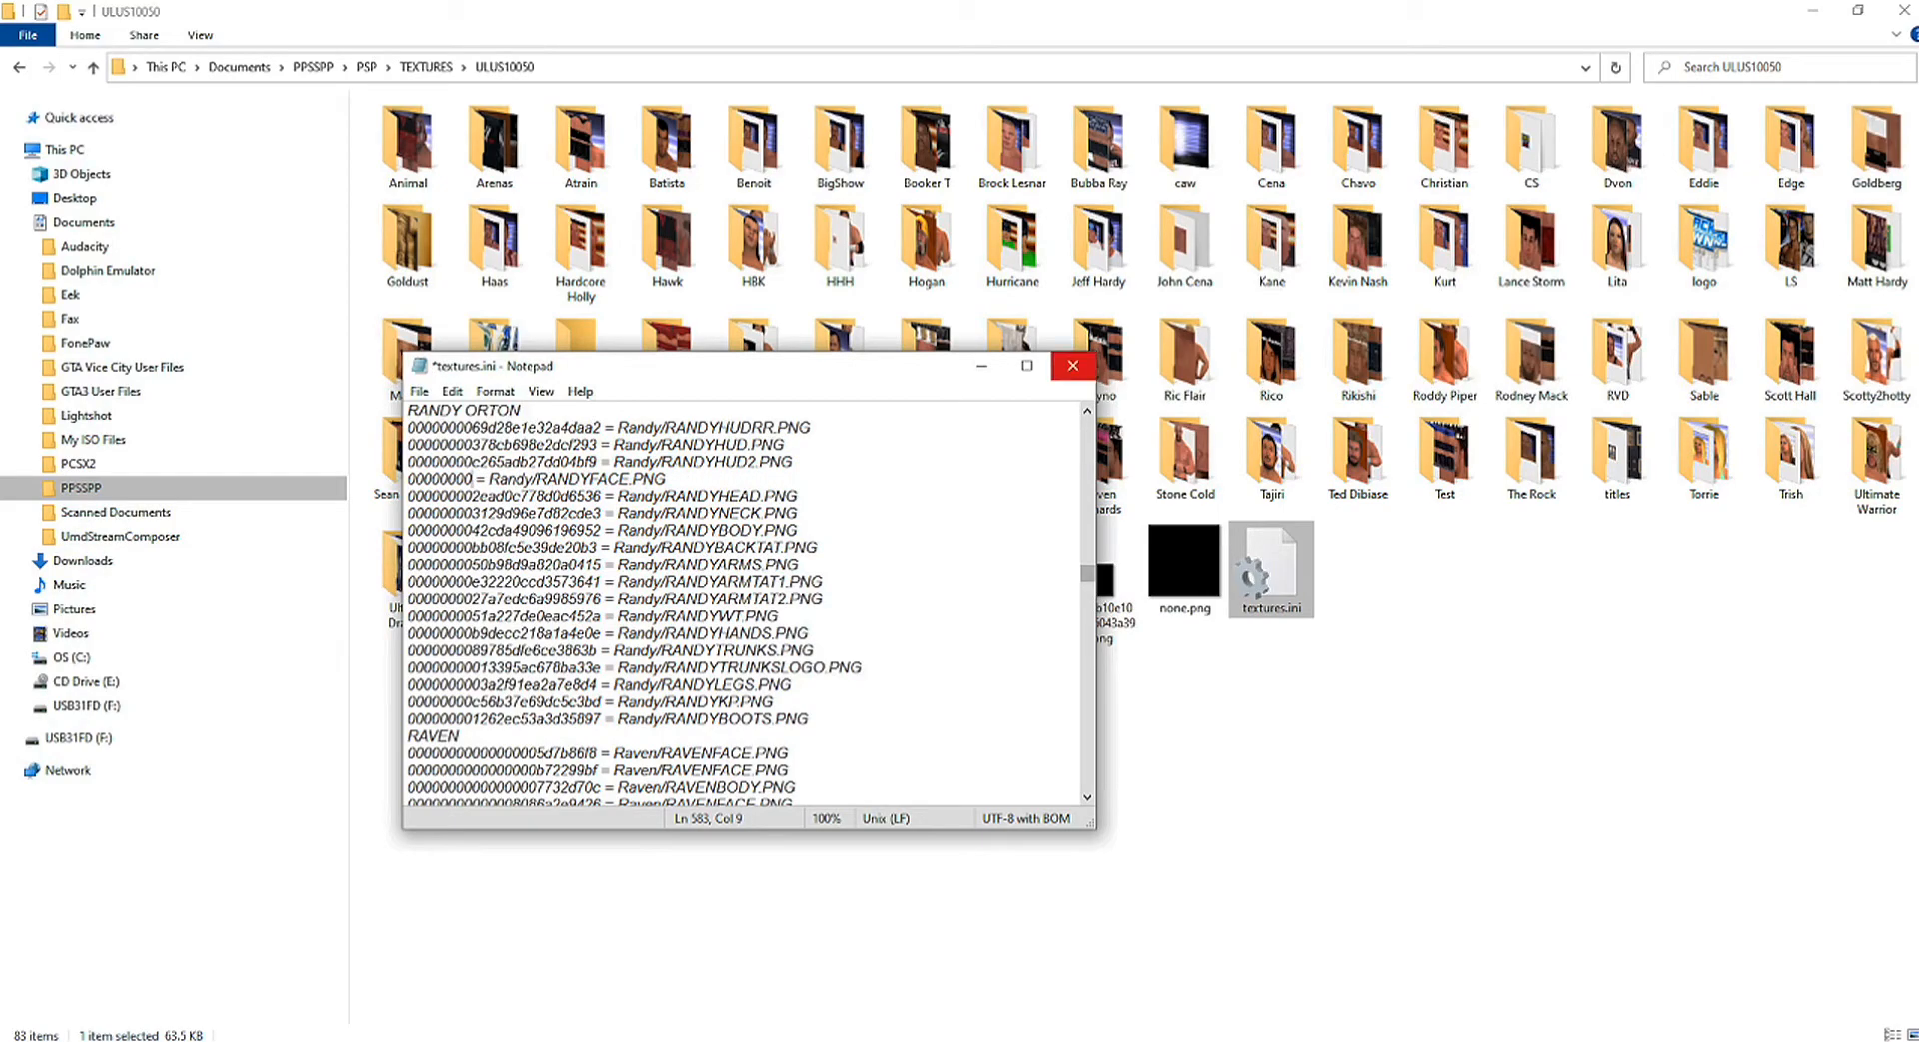
click(1073, 365)
key(Return)
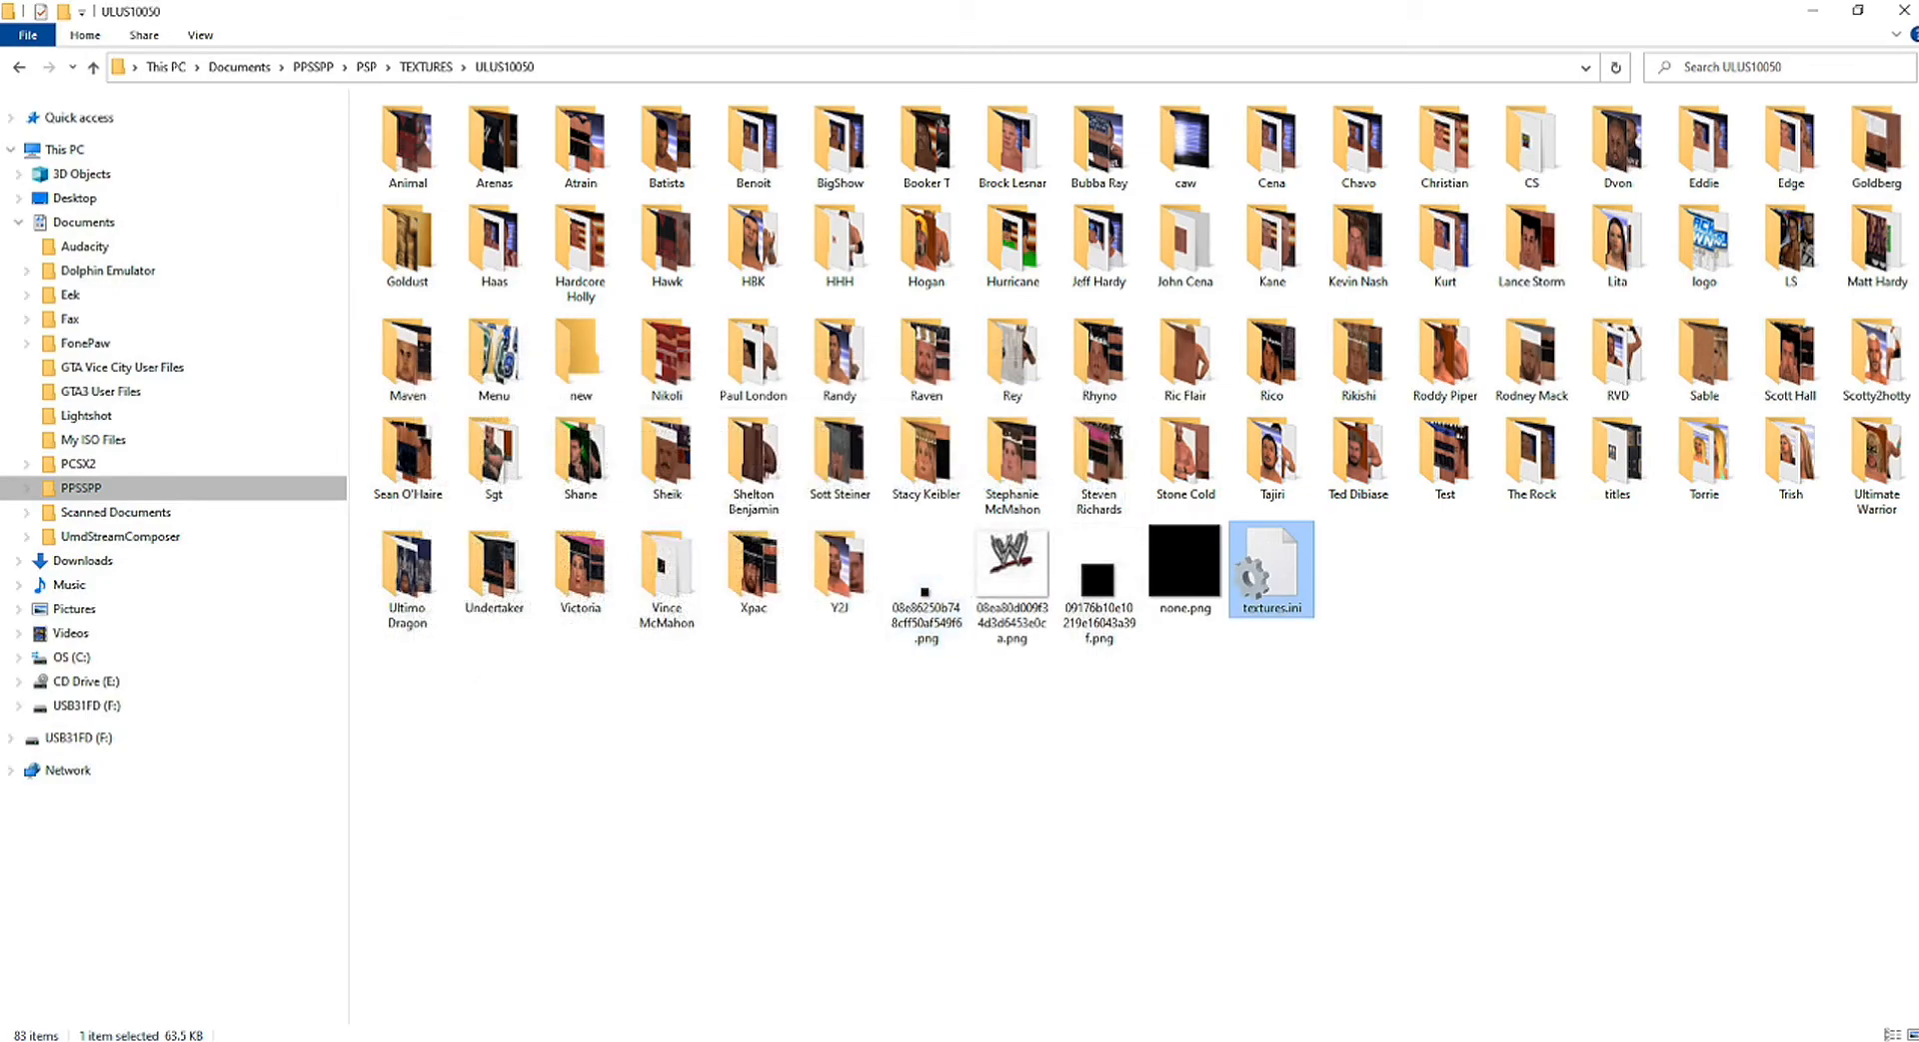
Step: Switch to PPSSPP, exit the running game and relaunch it through to the Exhibition menu
key(alt+Tab)
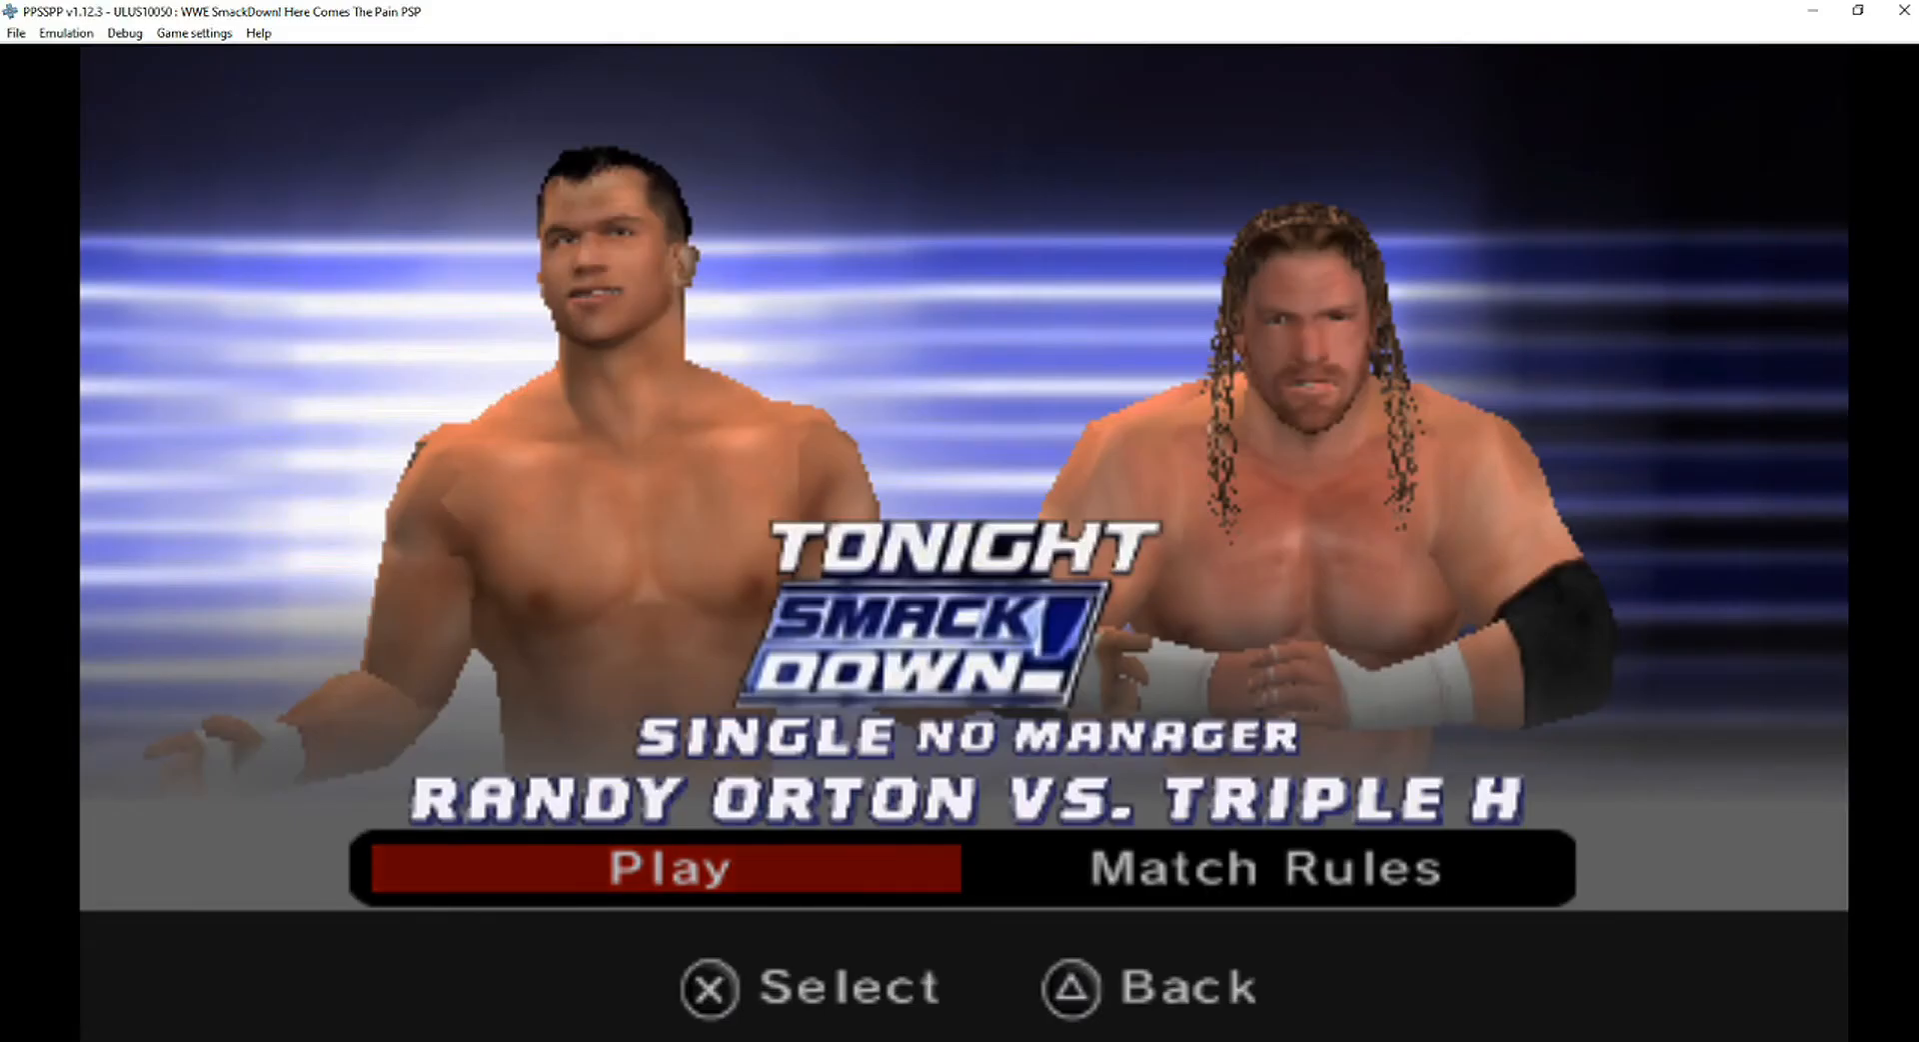
key(Escape)
key(Down)
key(Down)
key(Down)
key(Down)
key(Down)
key(Return)
key(Return)
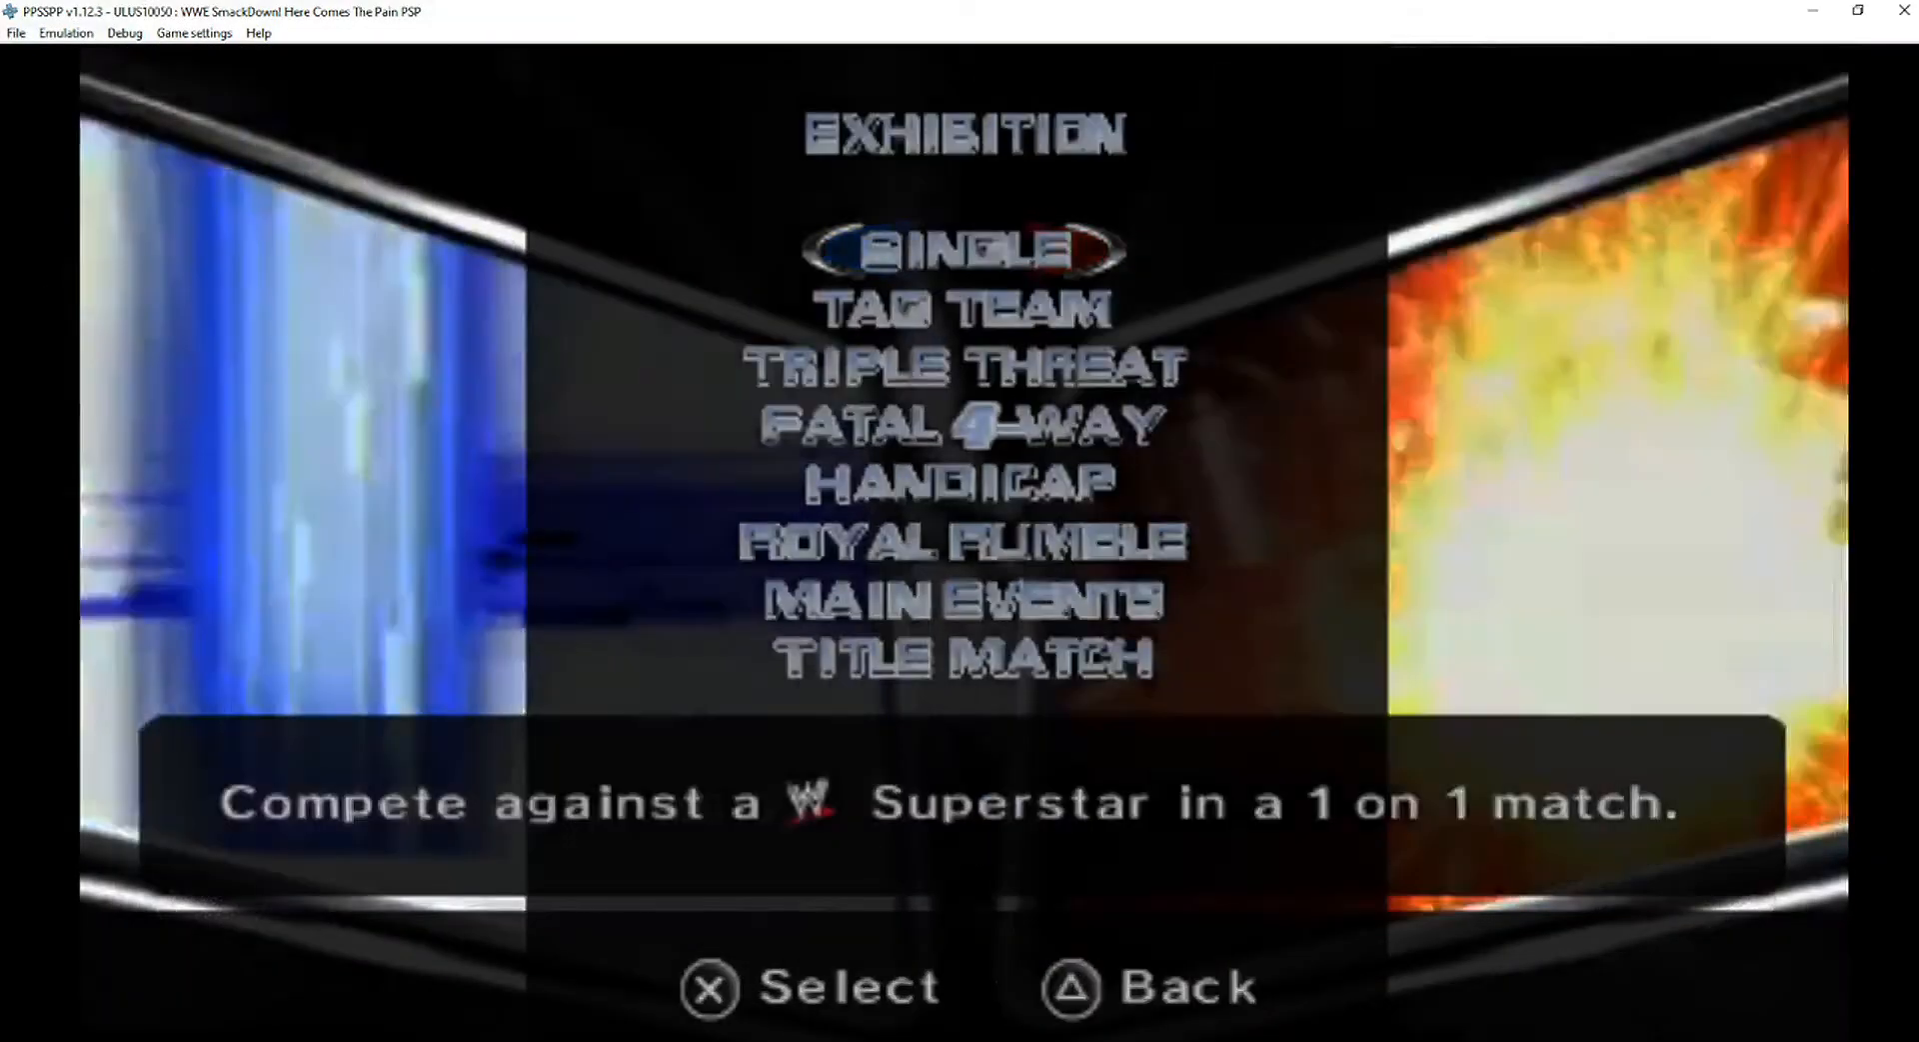
Step: Set up a Single match with no manager, Randy Orton against Triple H, and proceed to the match pose screen
key(z)
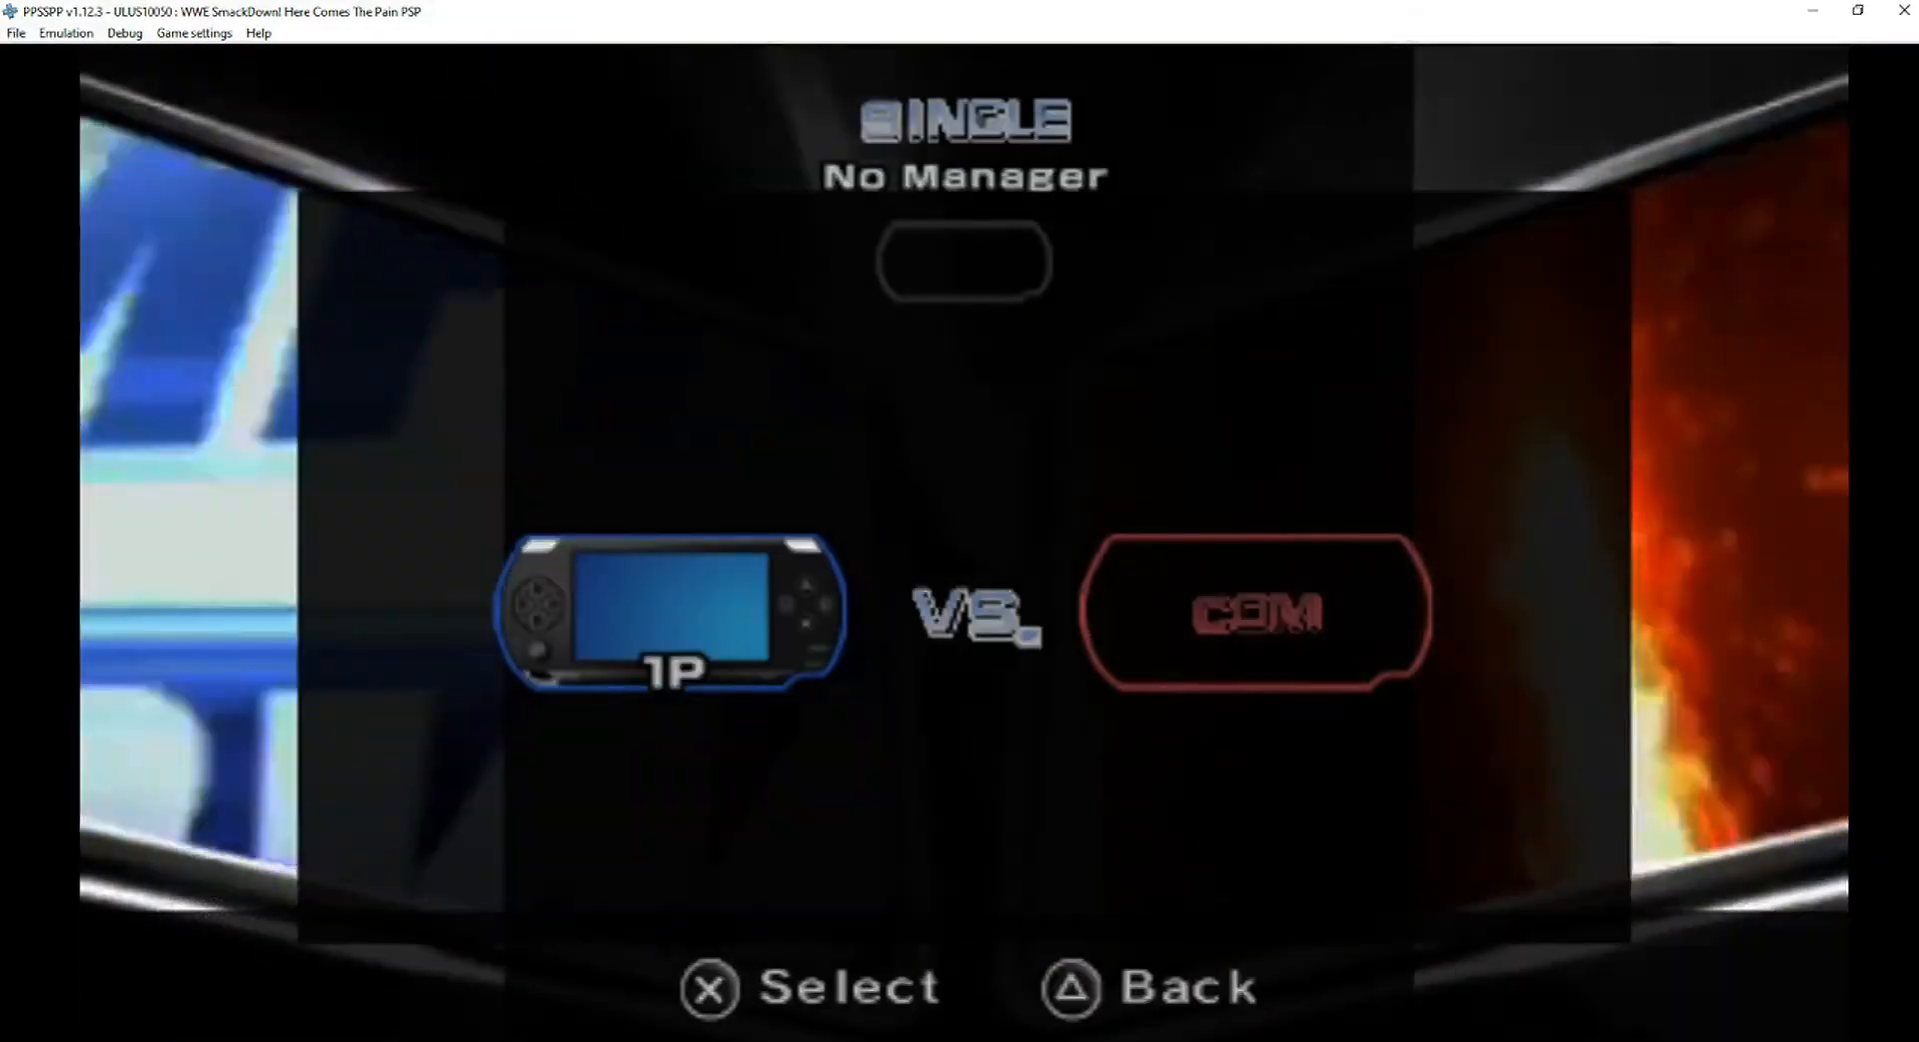
key(z)
key(Down)
key(Down)
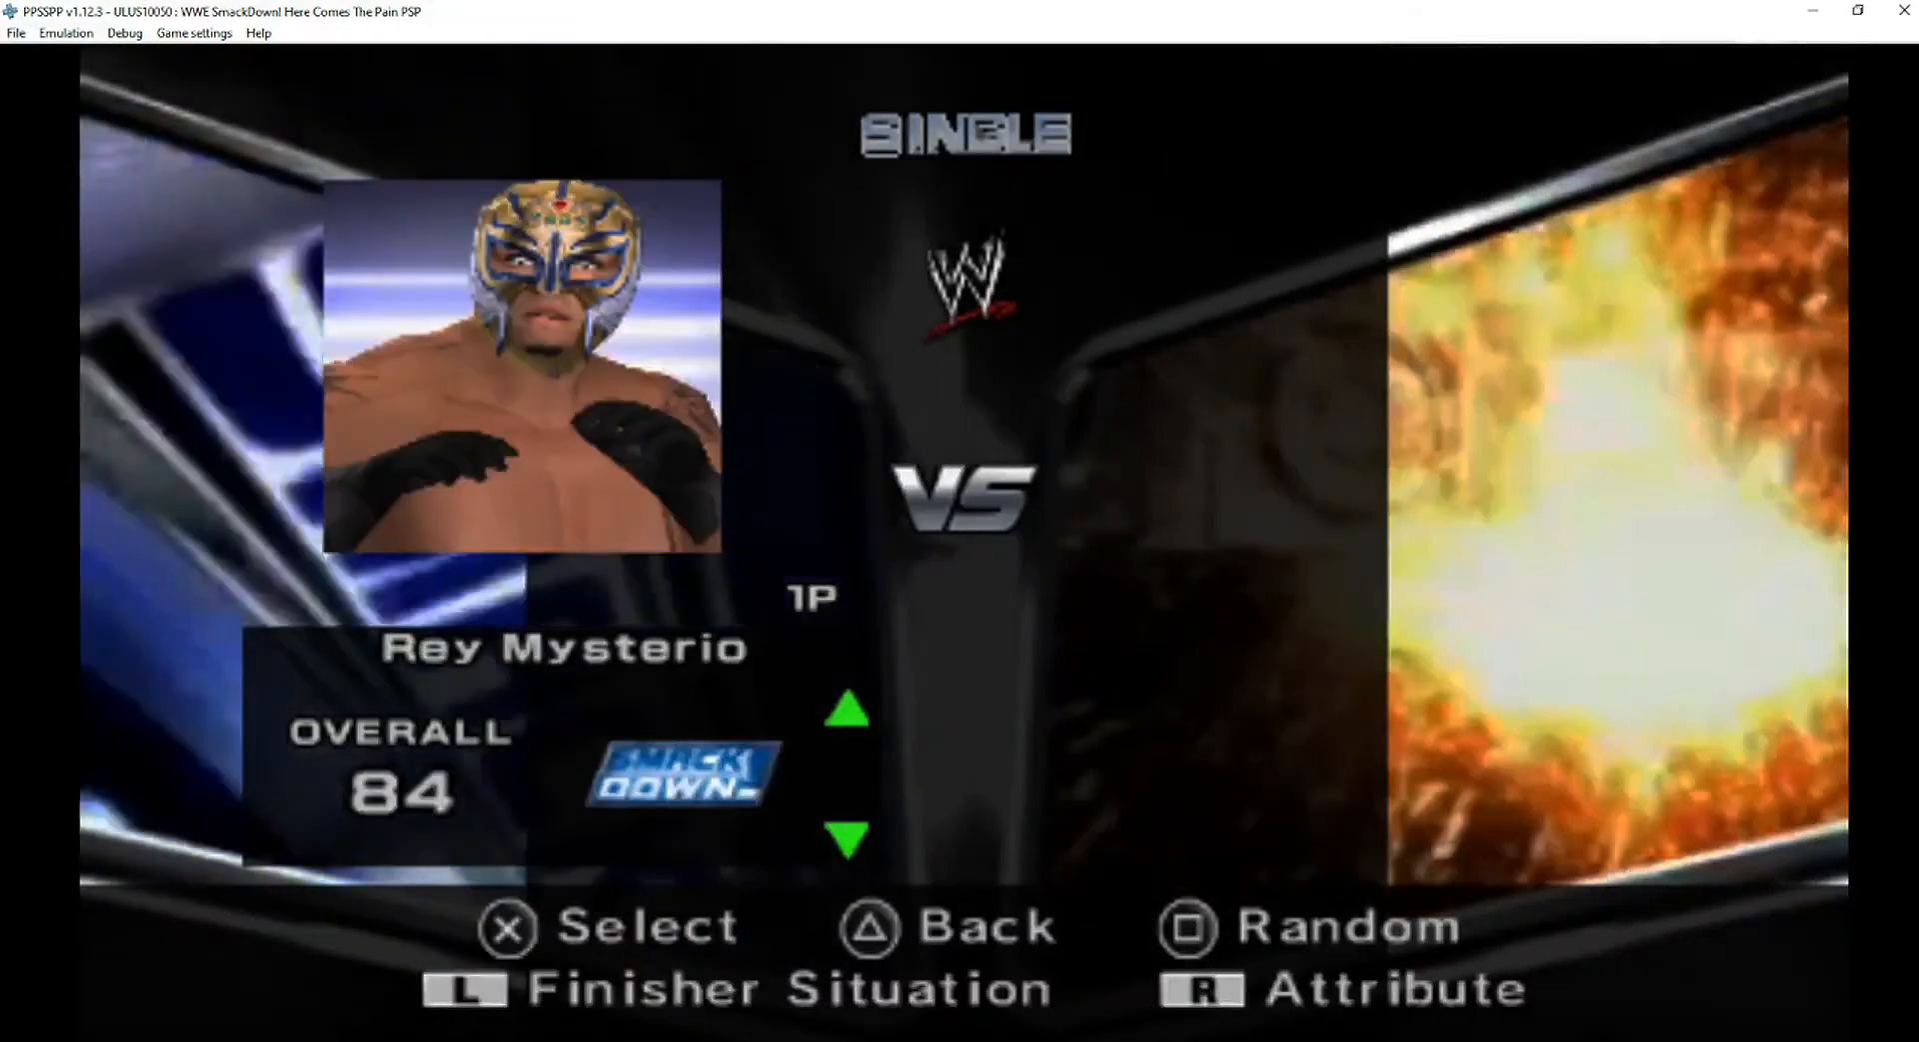
key(Down)
key(z)
key(z)
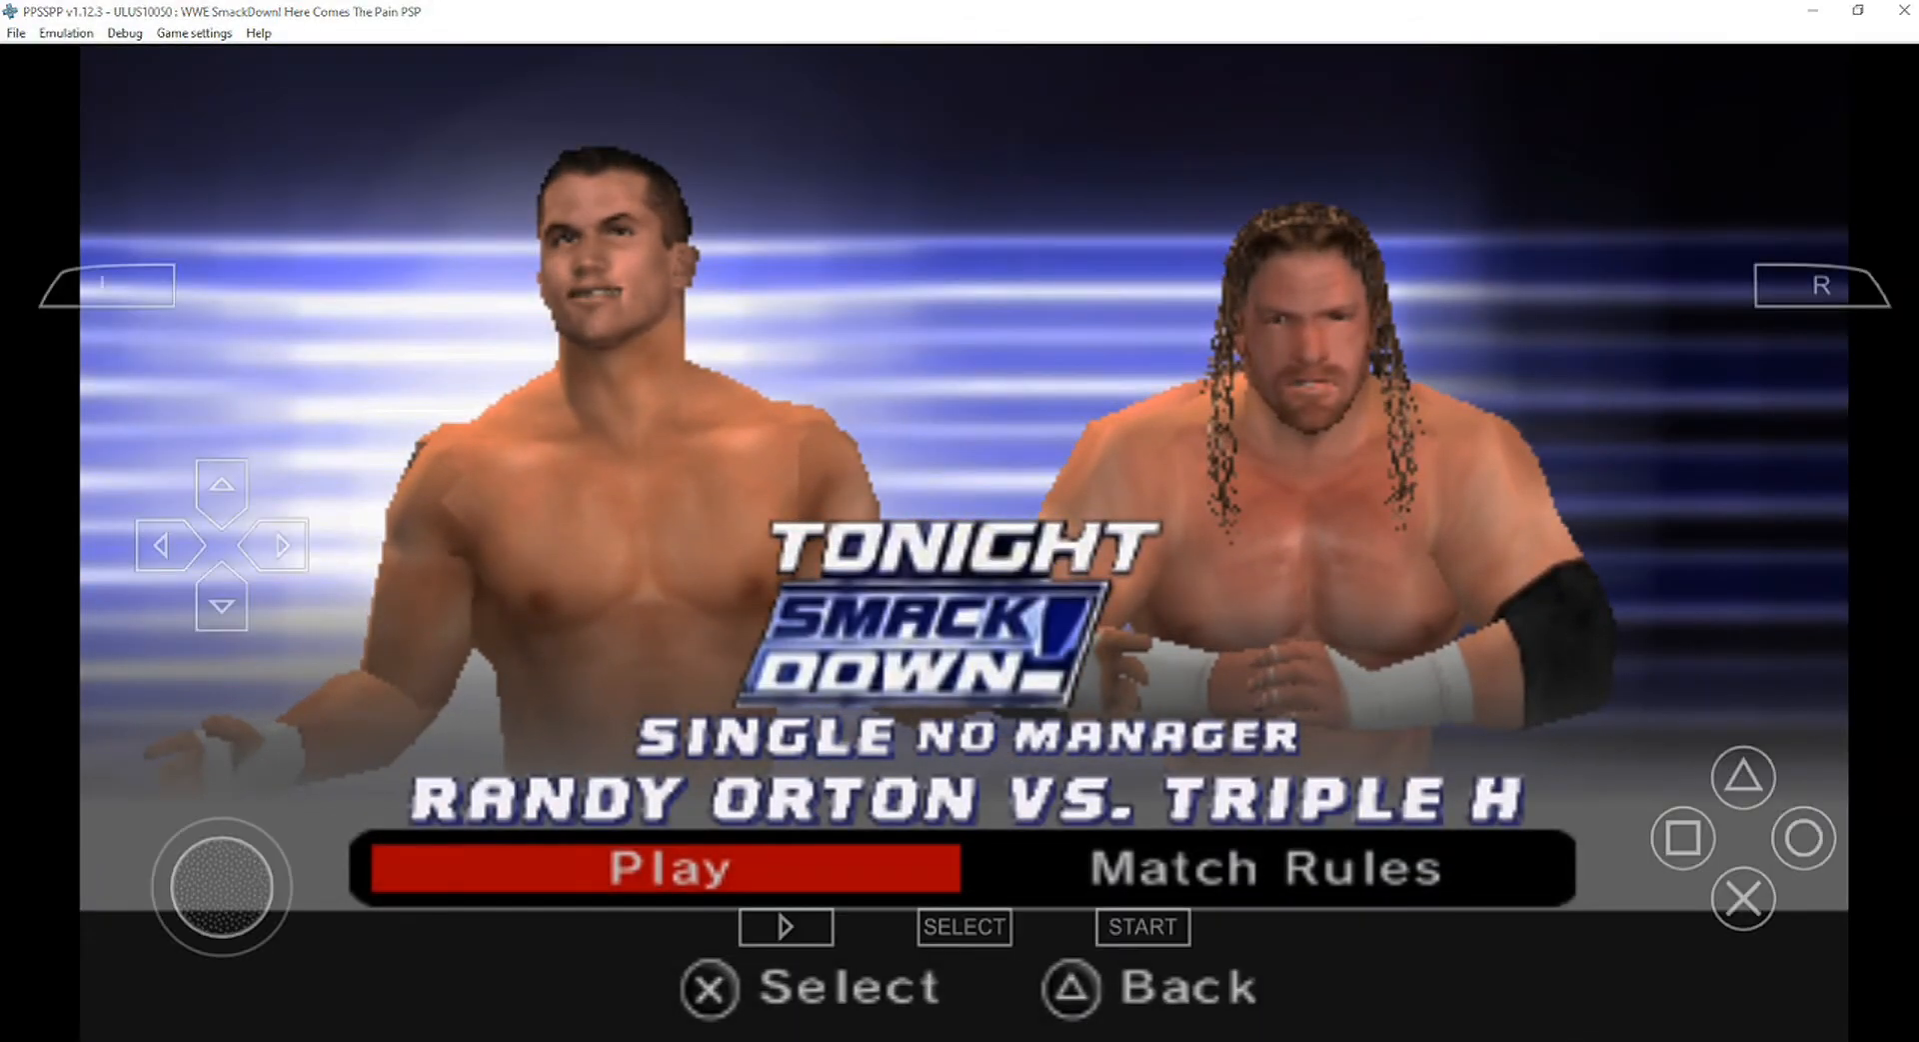
Step: Consult the texture-dumping notes in Written Version.txt, then enable Save new textures in PPSSPP's developer tools and resume the game
click(567, 1000)
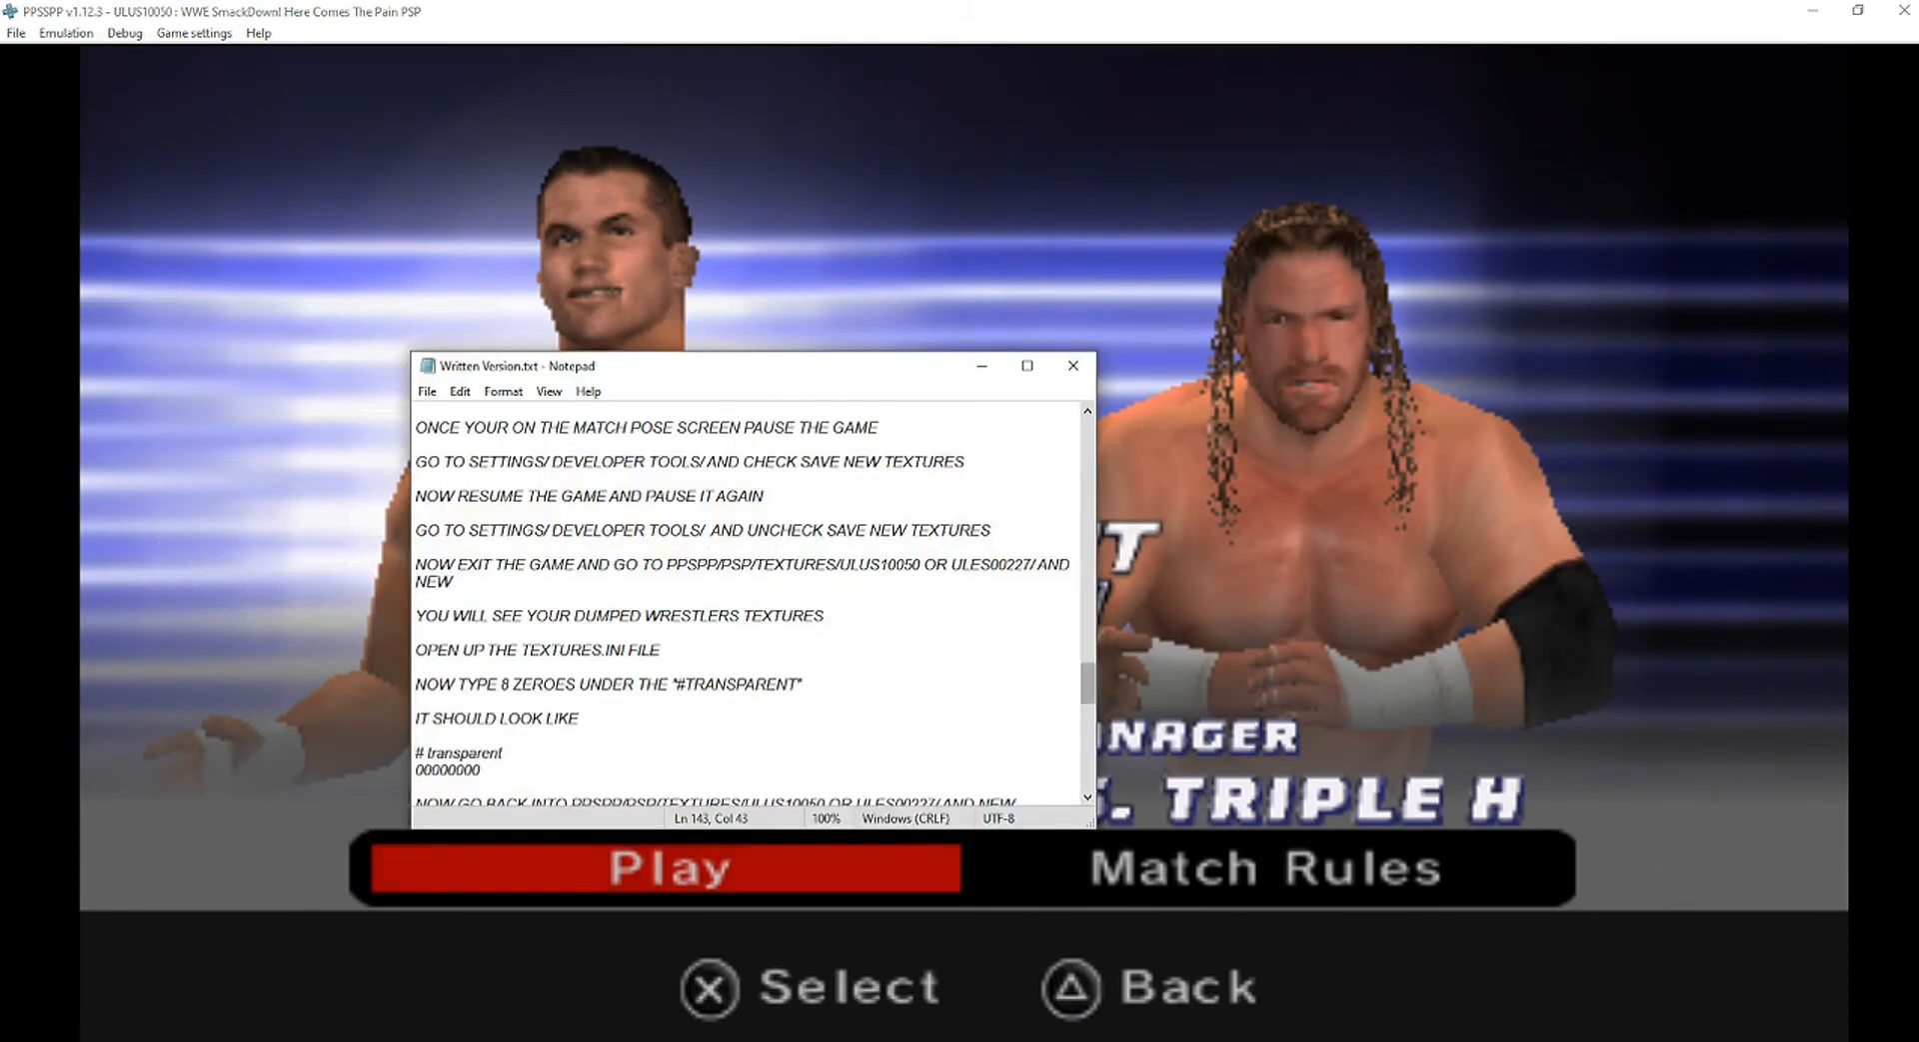
click(1340, 560)
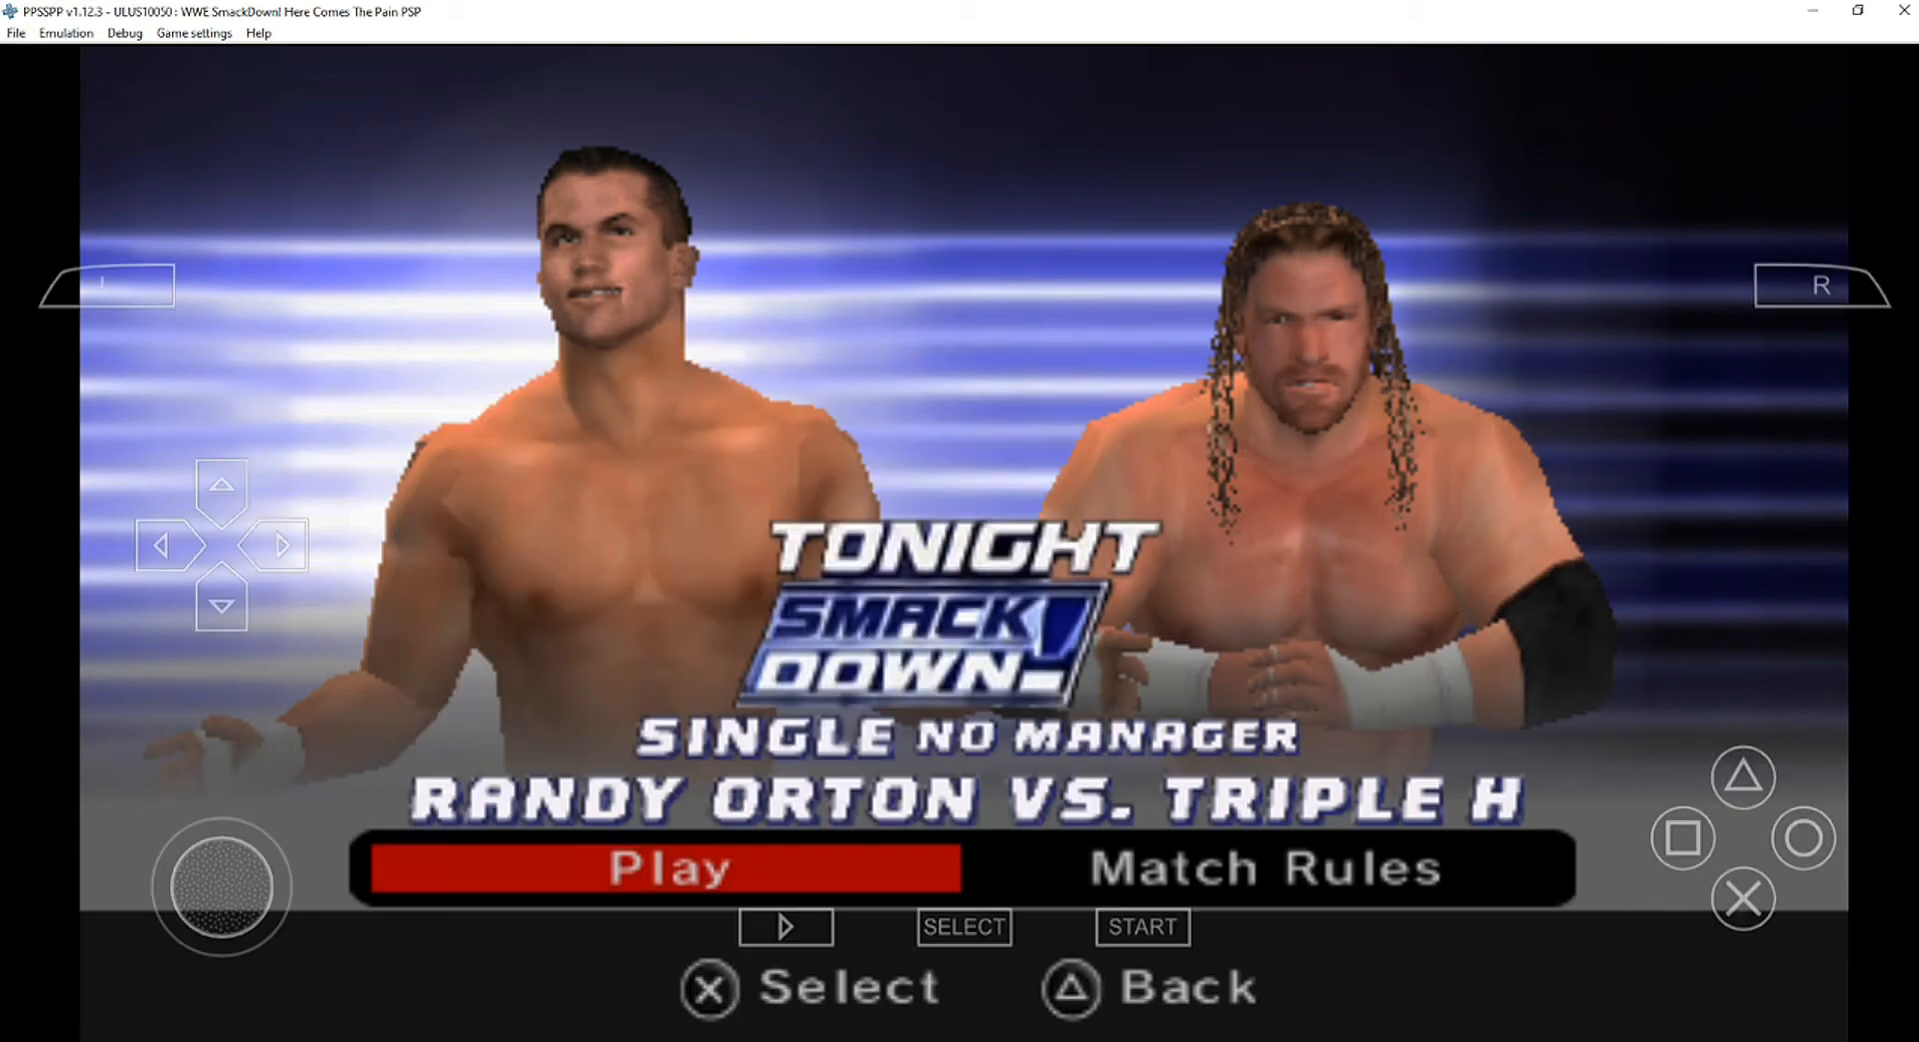
key(Escape)
key(Down)
key(Down)
key(Return)
key(Down)
key(Down)
key(Down)
key(Down)
key(Right)
key(Up)
key(Return)
key(Down)
key(Down)
key(Down)
key(Down)
key(Down)
key(Down)
key(Down)
key(Down)
key(Down)
key(Down)
key(Down)
key(Down)
key(Down)
key(Down)
key(Down)
key(Down)
key(Down)
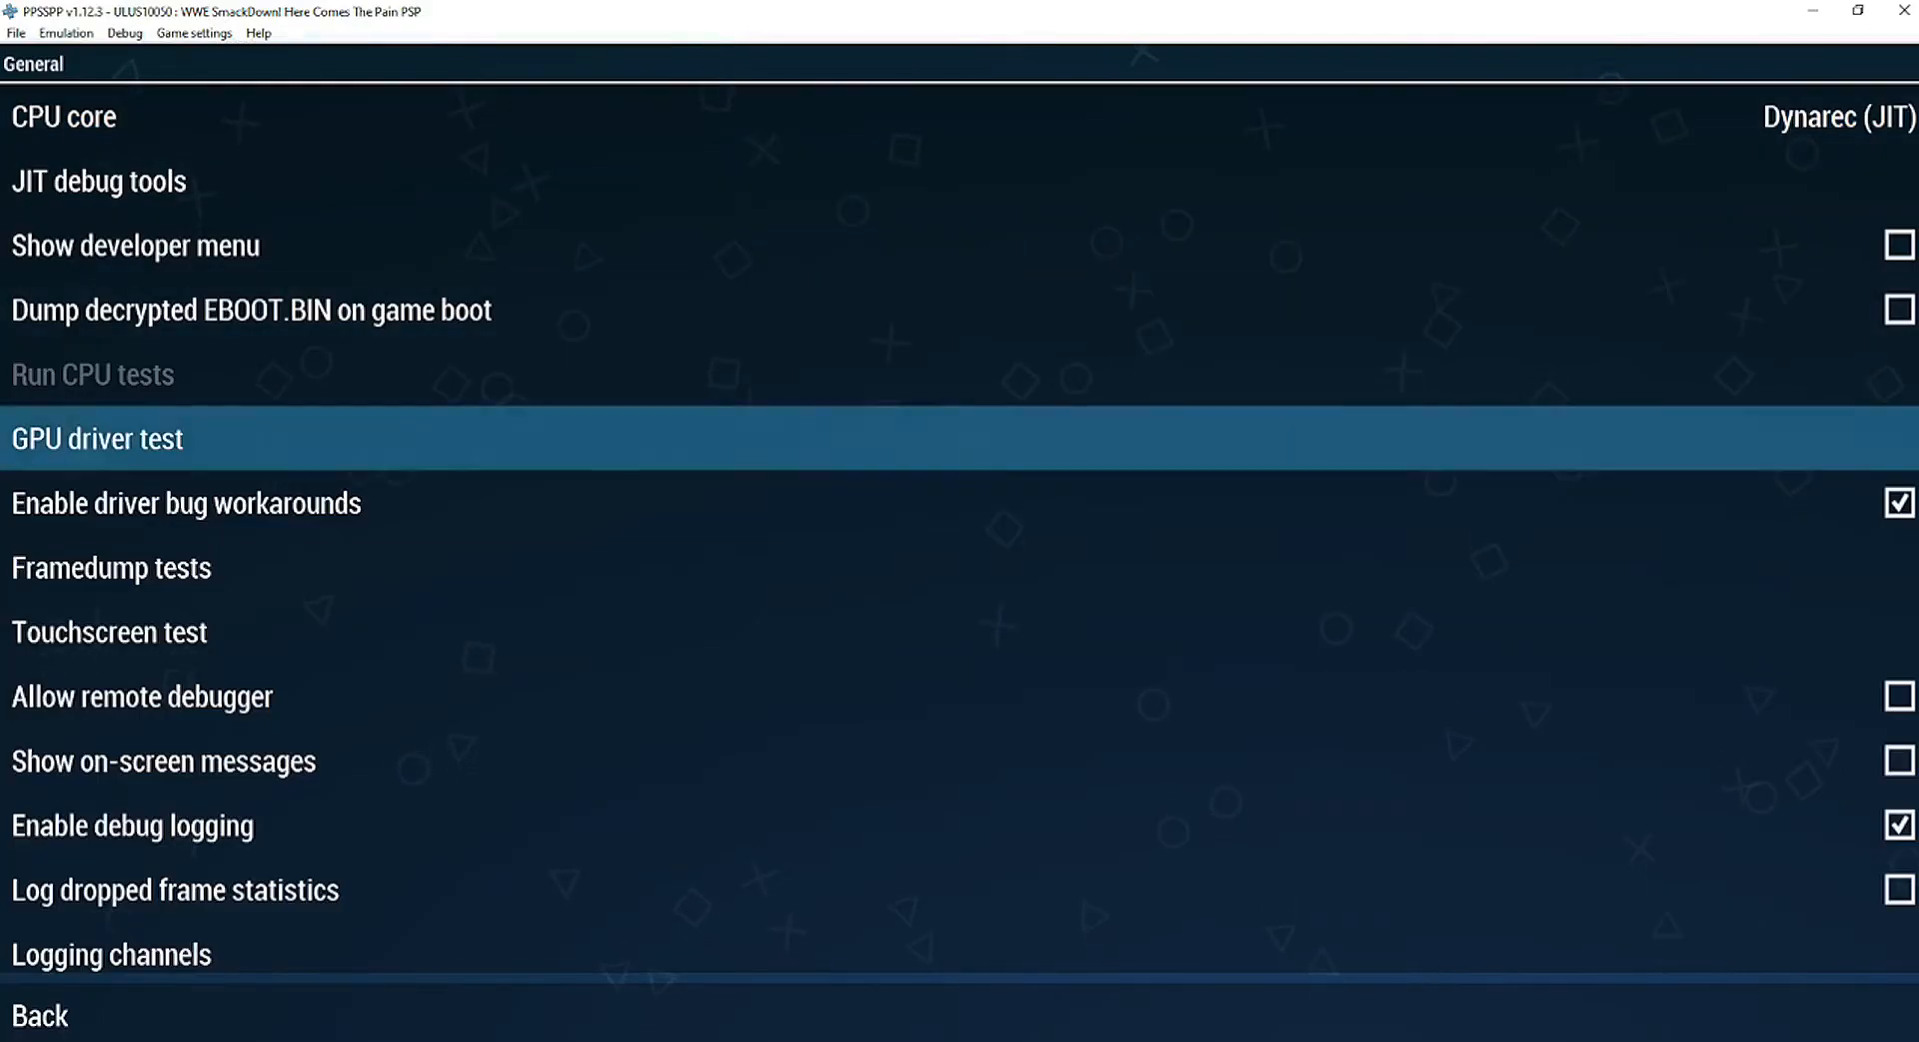
key(Up)
key(Up)
key(Return)
key(Escape)
key(Escape)
key(Escape)
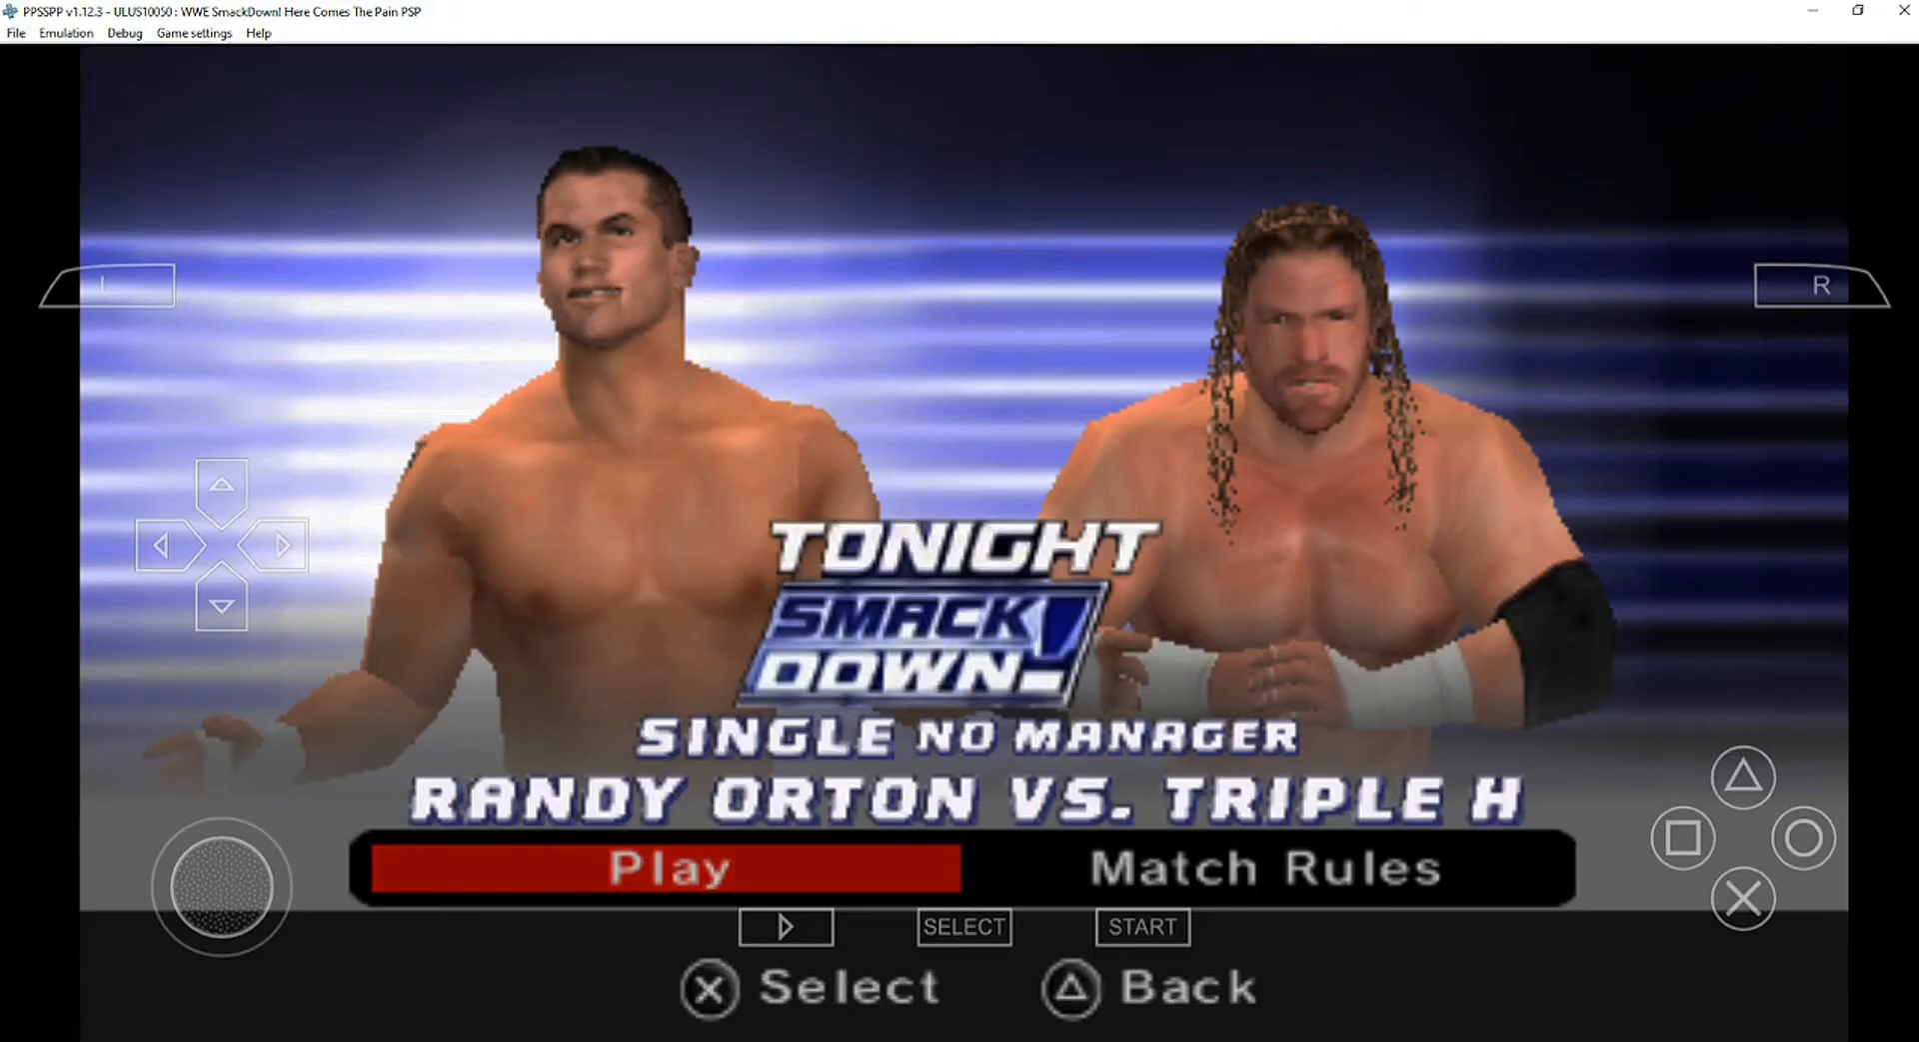
Step: Pause the game again, disable Save new textures in the developer tools and go back to the match pose screen
key(Escape)
key(Down)
key(Return)
key(Down)
key(Down)
key(Down)
key(Down)
key(Return)
key(Right)
key(Up)
key(Up)
key(Return)
key(Down)
key(Down)
key(Down)
key(Down)
key(Down)
key(Down)
key(Down)
key(Down)
key(Down)
key(Down)
key(Down)
key(Down)
key(Down)
key(Down)
key(Down)
key(Down)
key(Down)
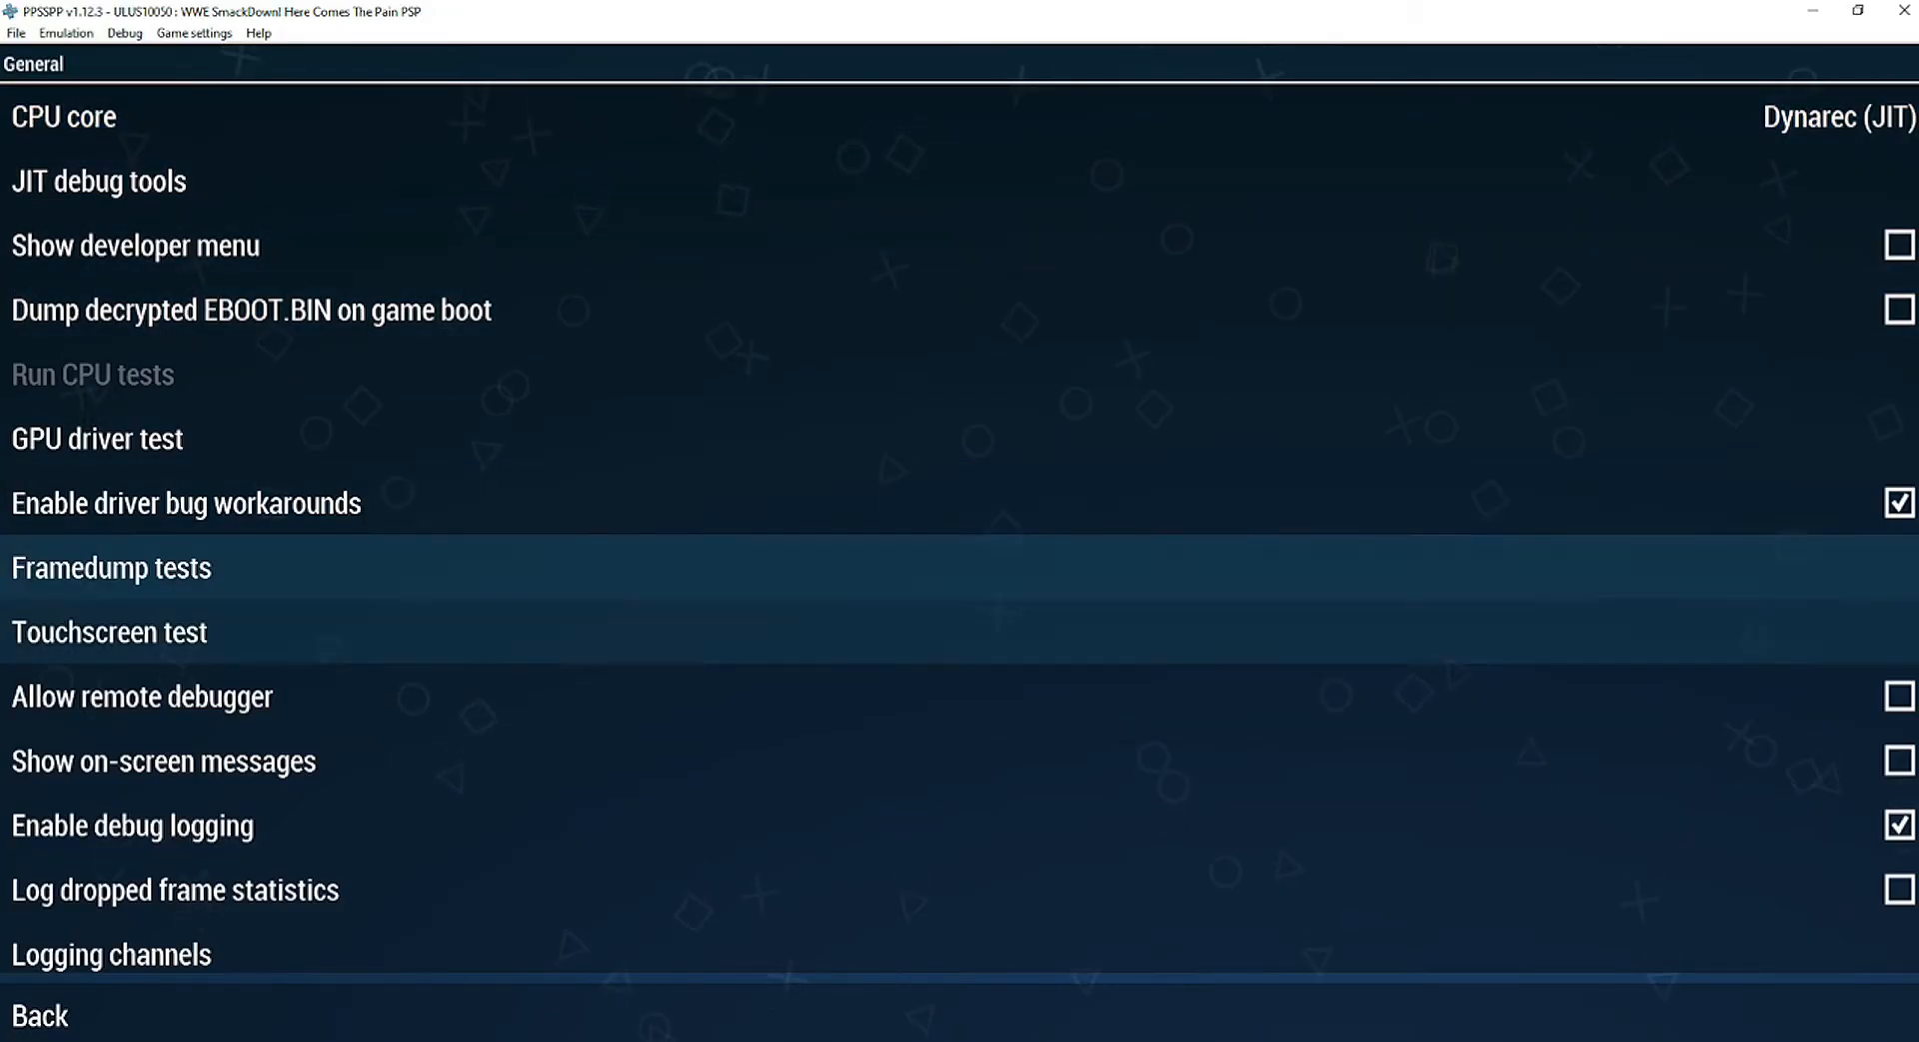
key(Up)
key(Up)
key(Up)
key(Return)
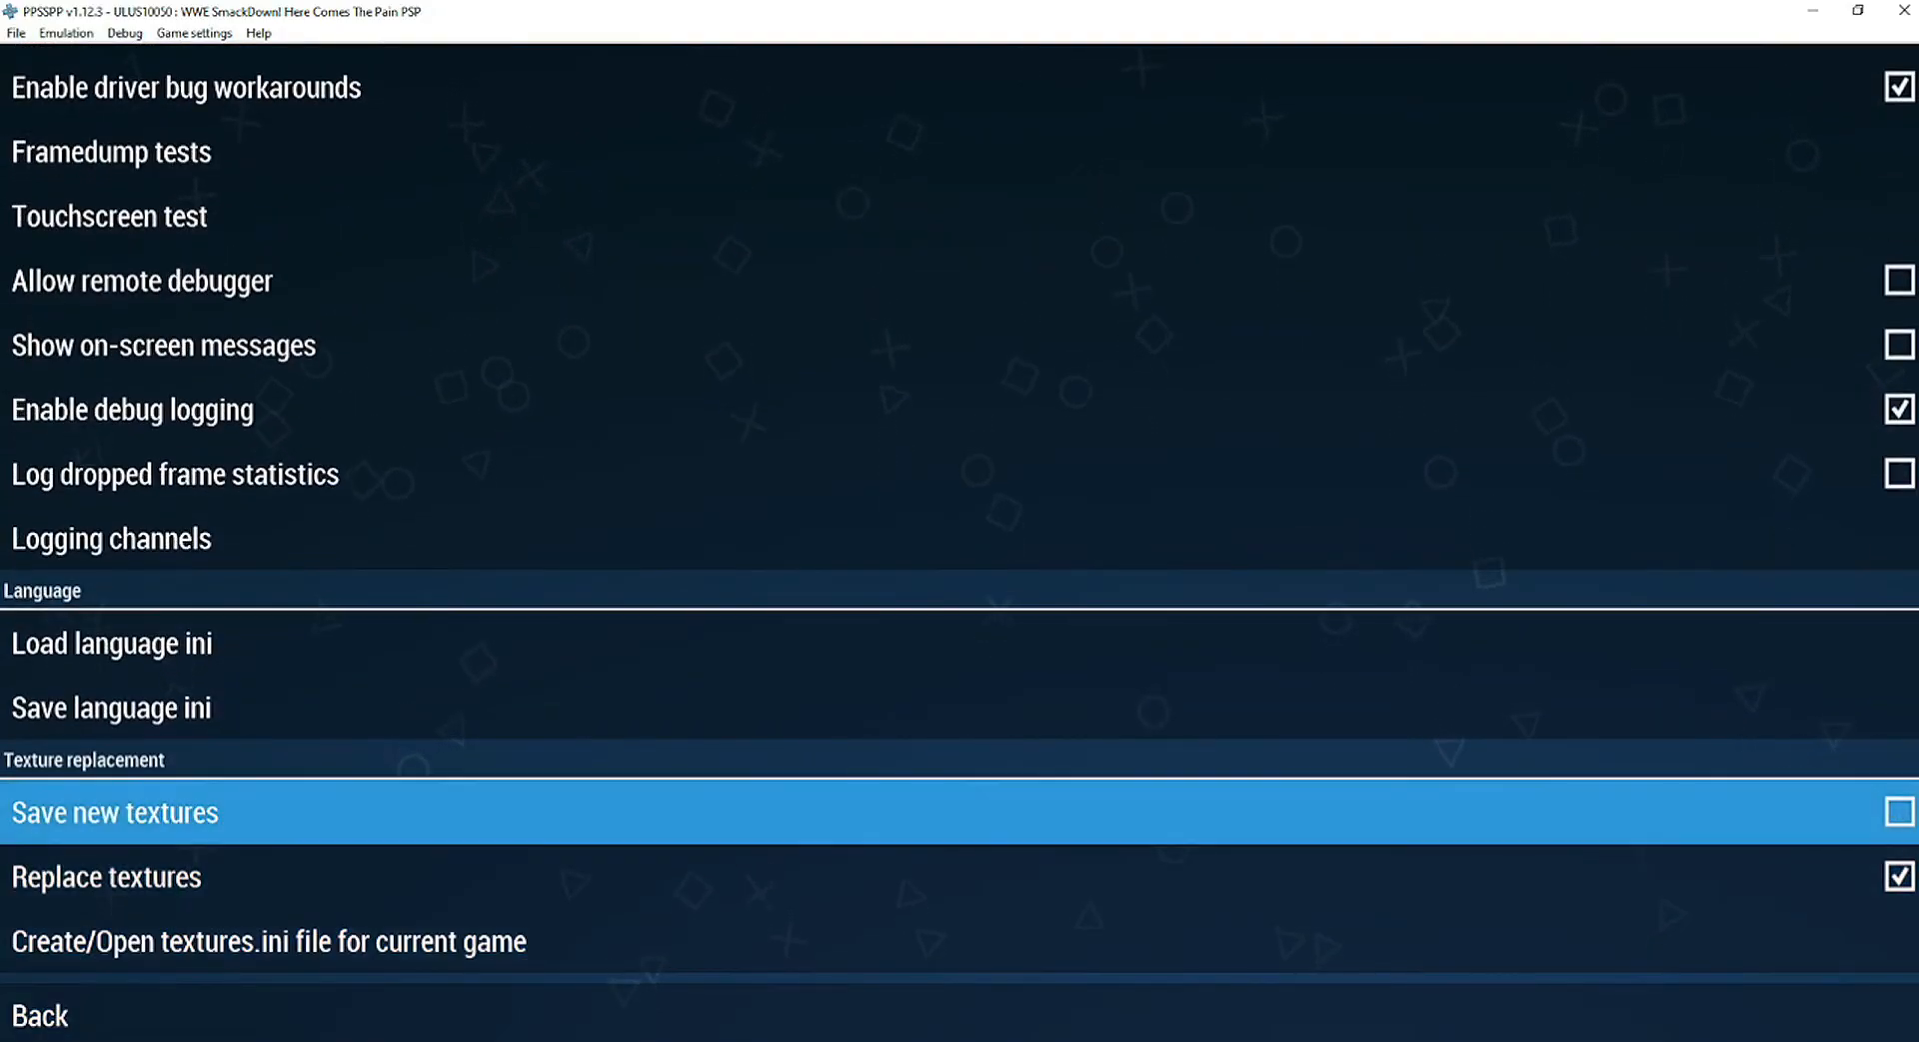
key(Escape)
key(Escape)
key(Escape)
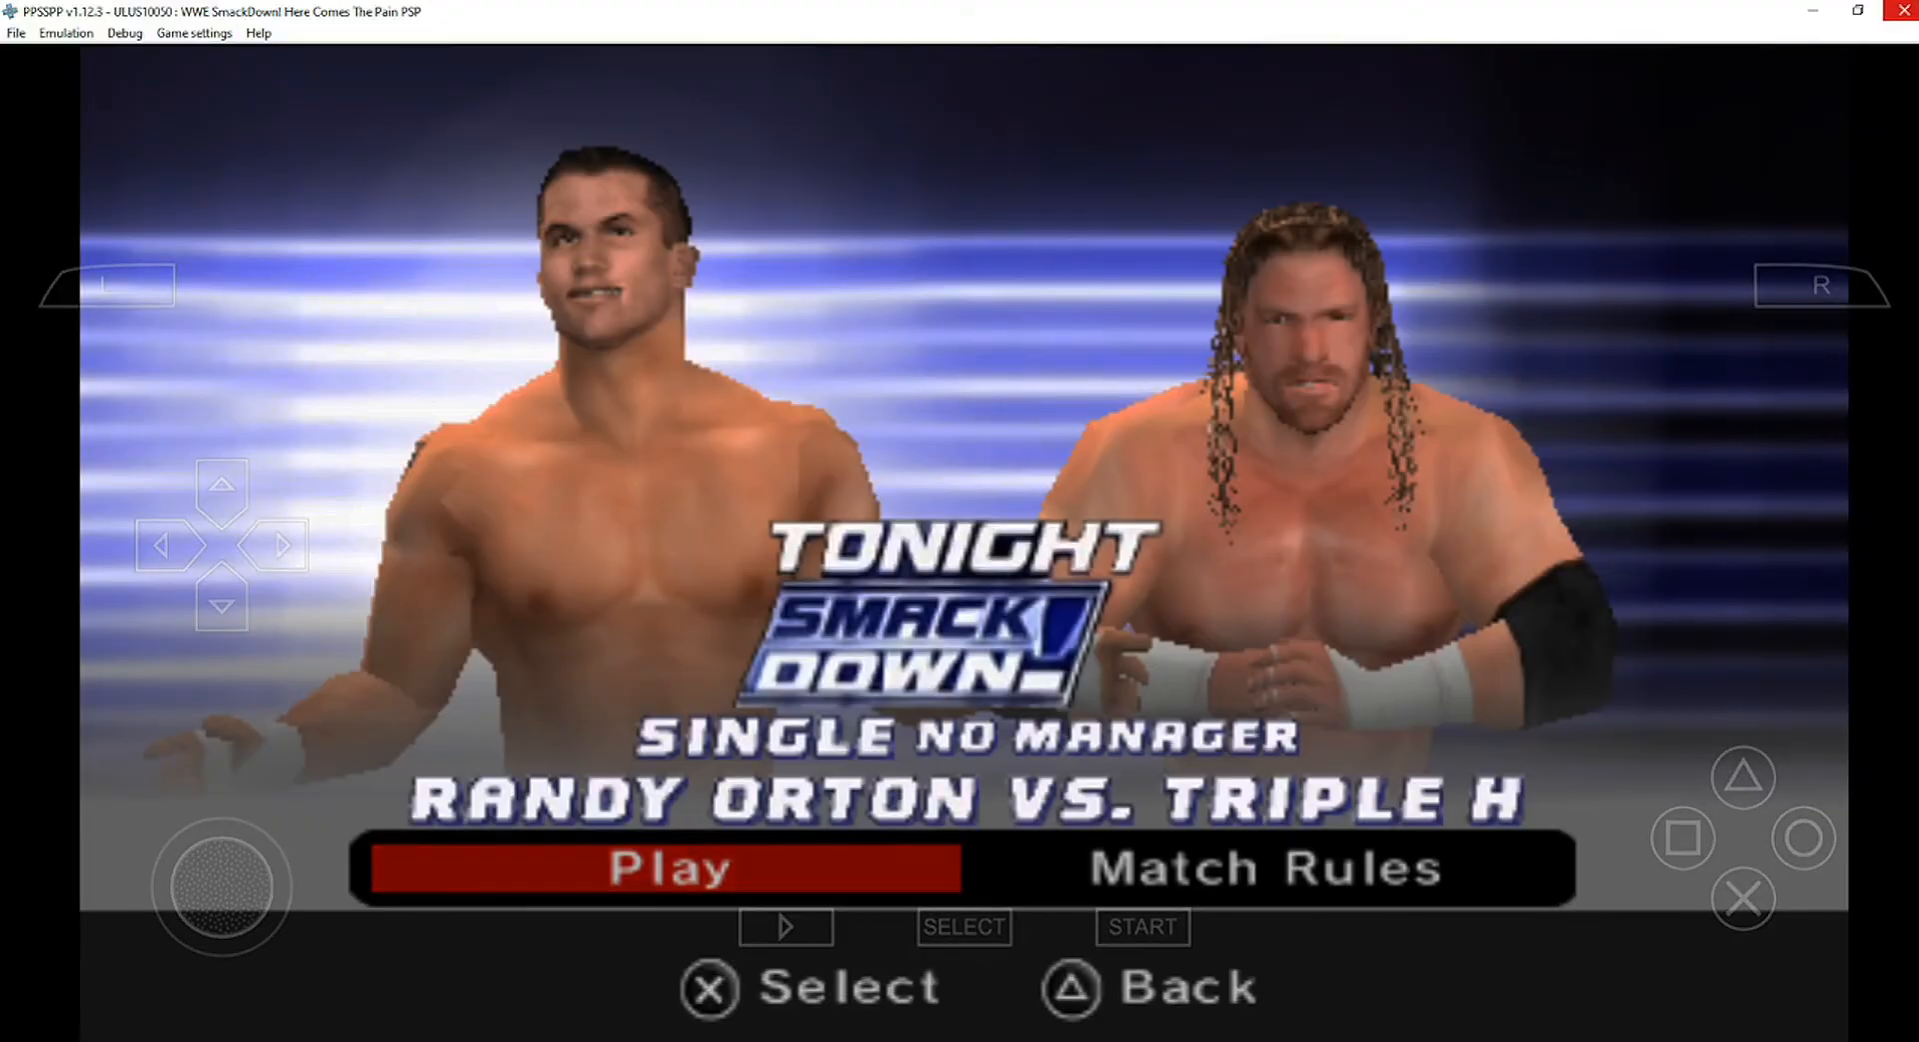
Step: Switch to File Explorer, open the new folder inside TEXTURES\ULUS10050 and select the dumped face texture 09151a10ea625ae0c2aff2ea.png
key(alt+Tab)
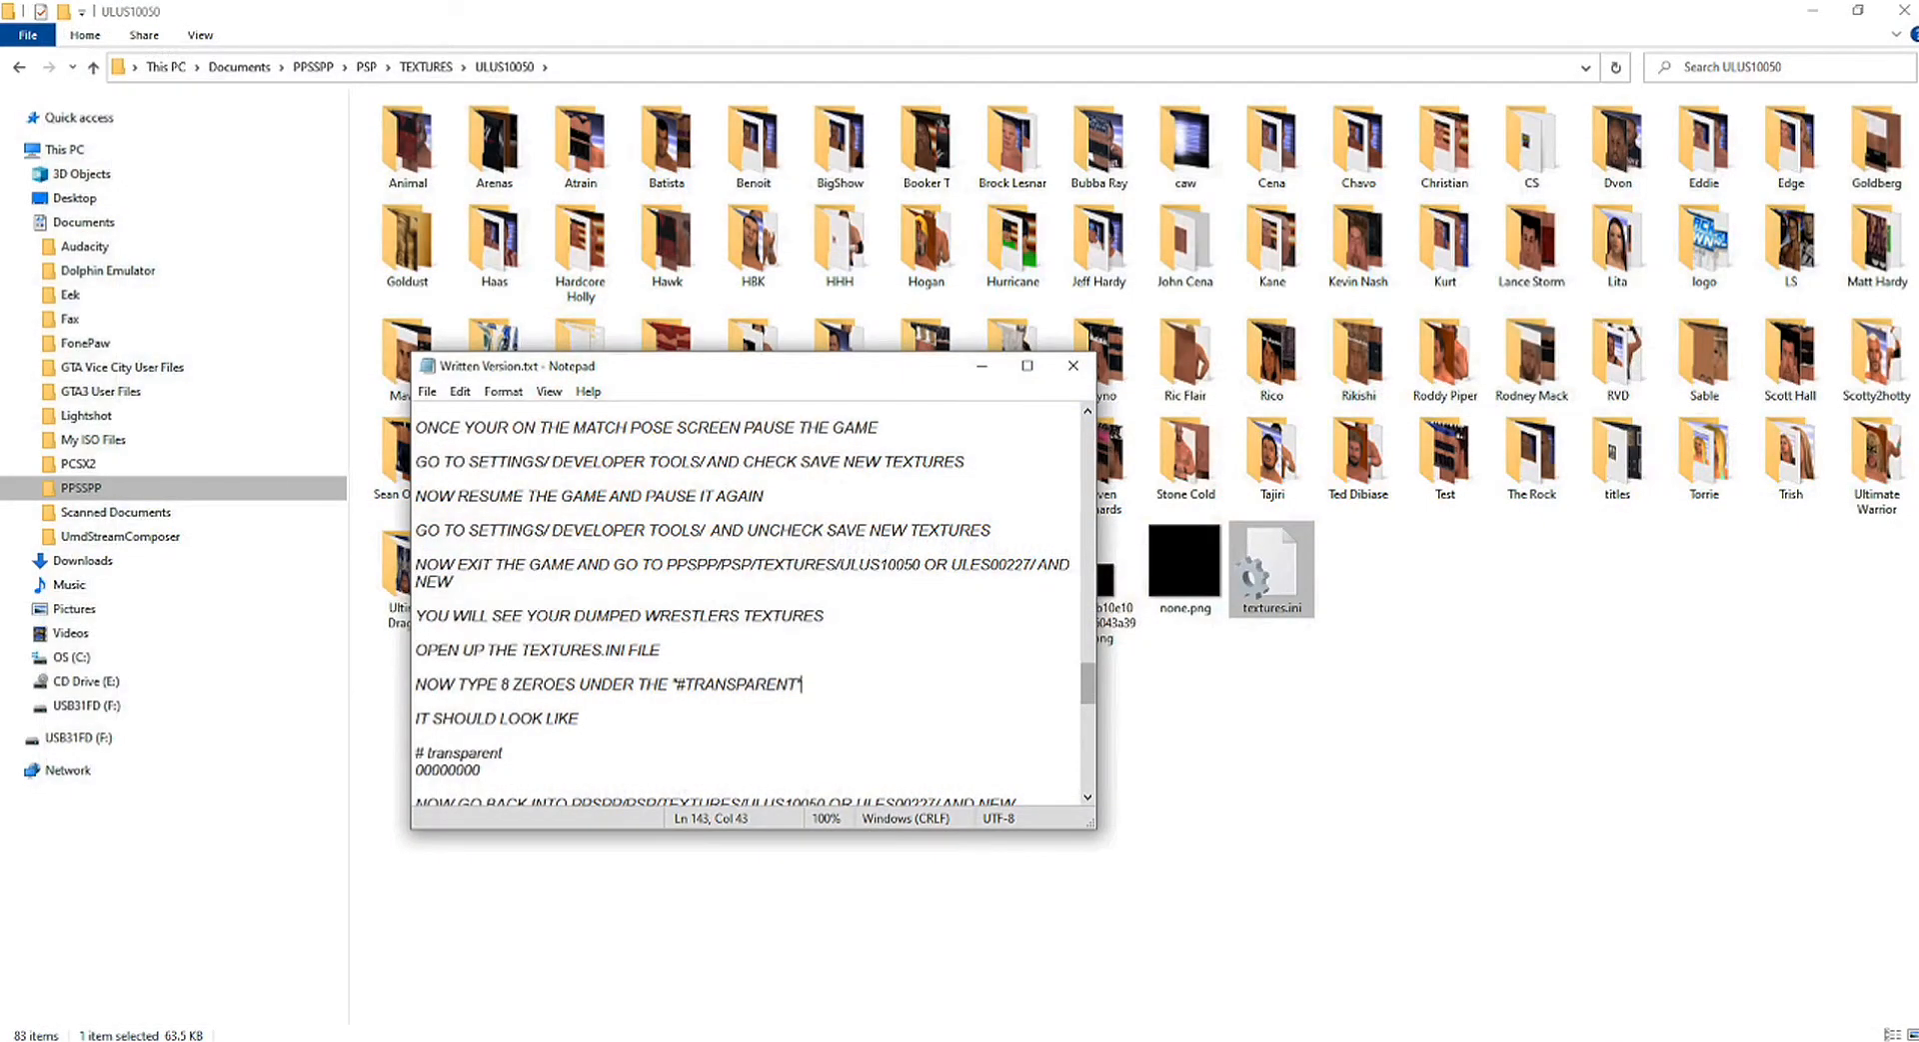
key(alt+Tab)
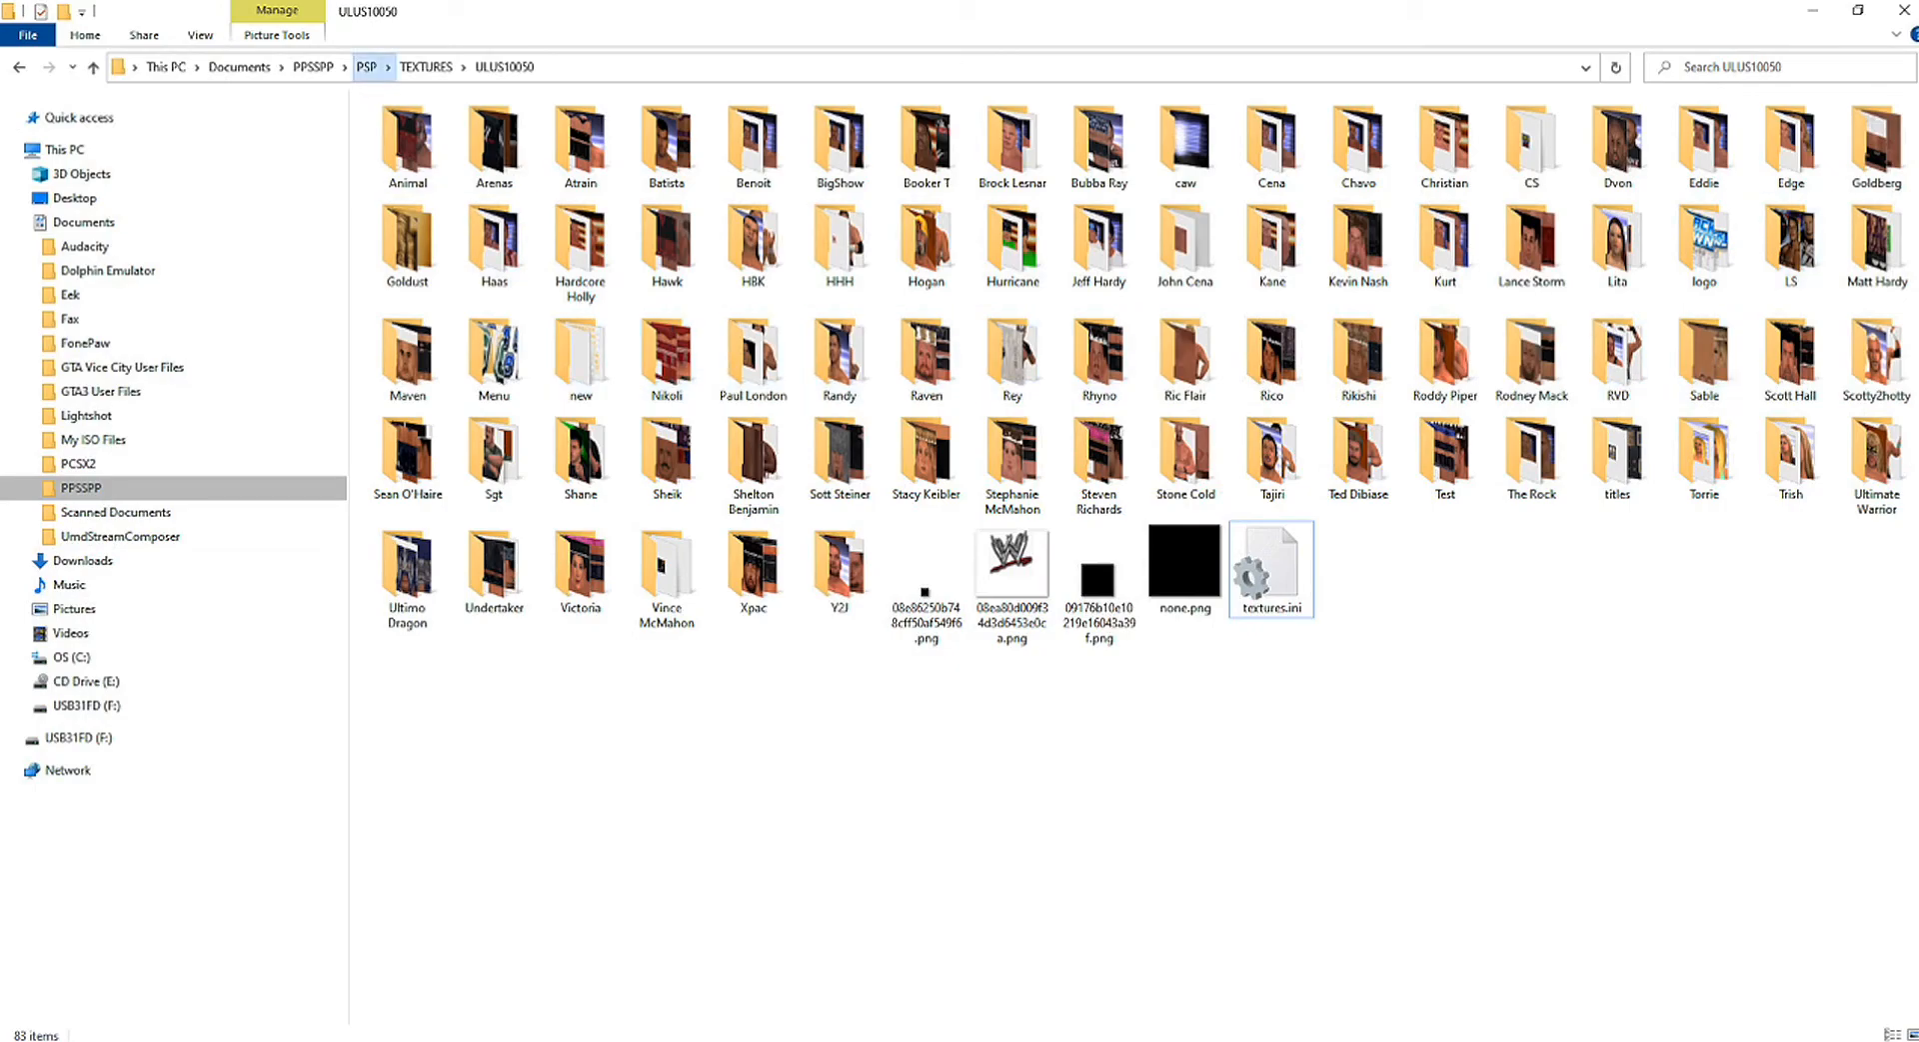
click(314, 67)
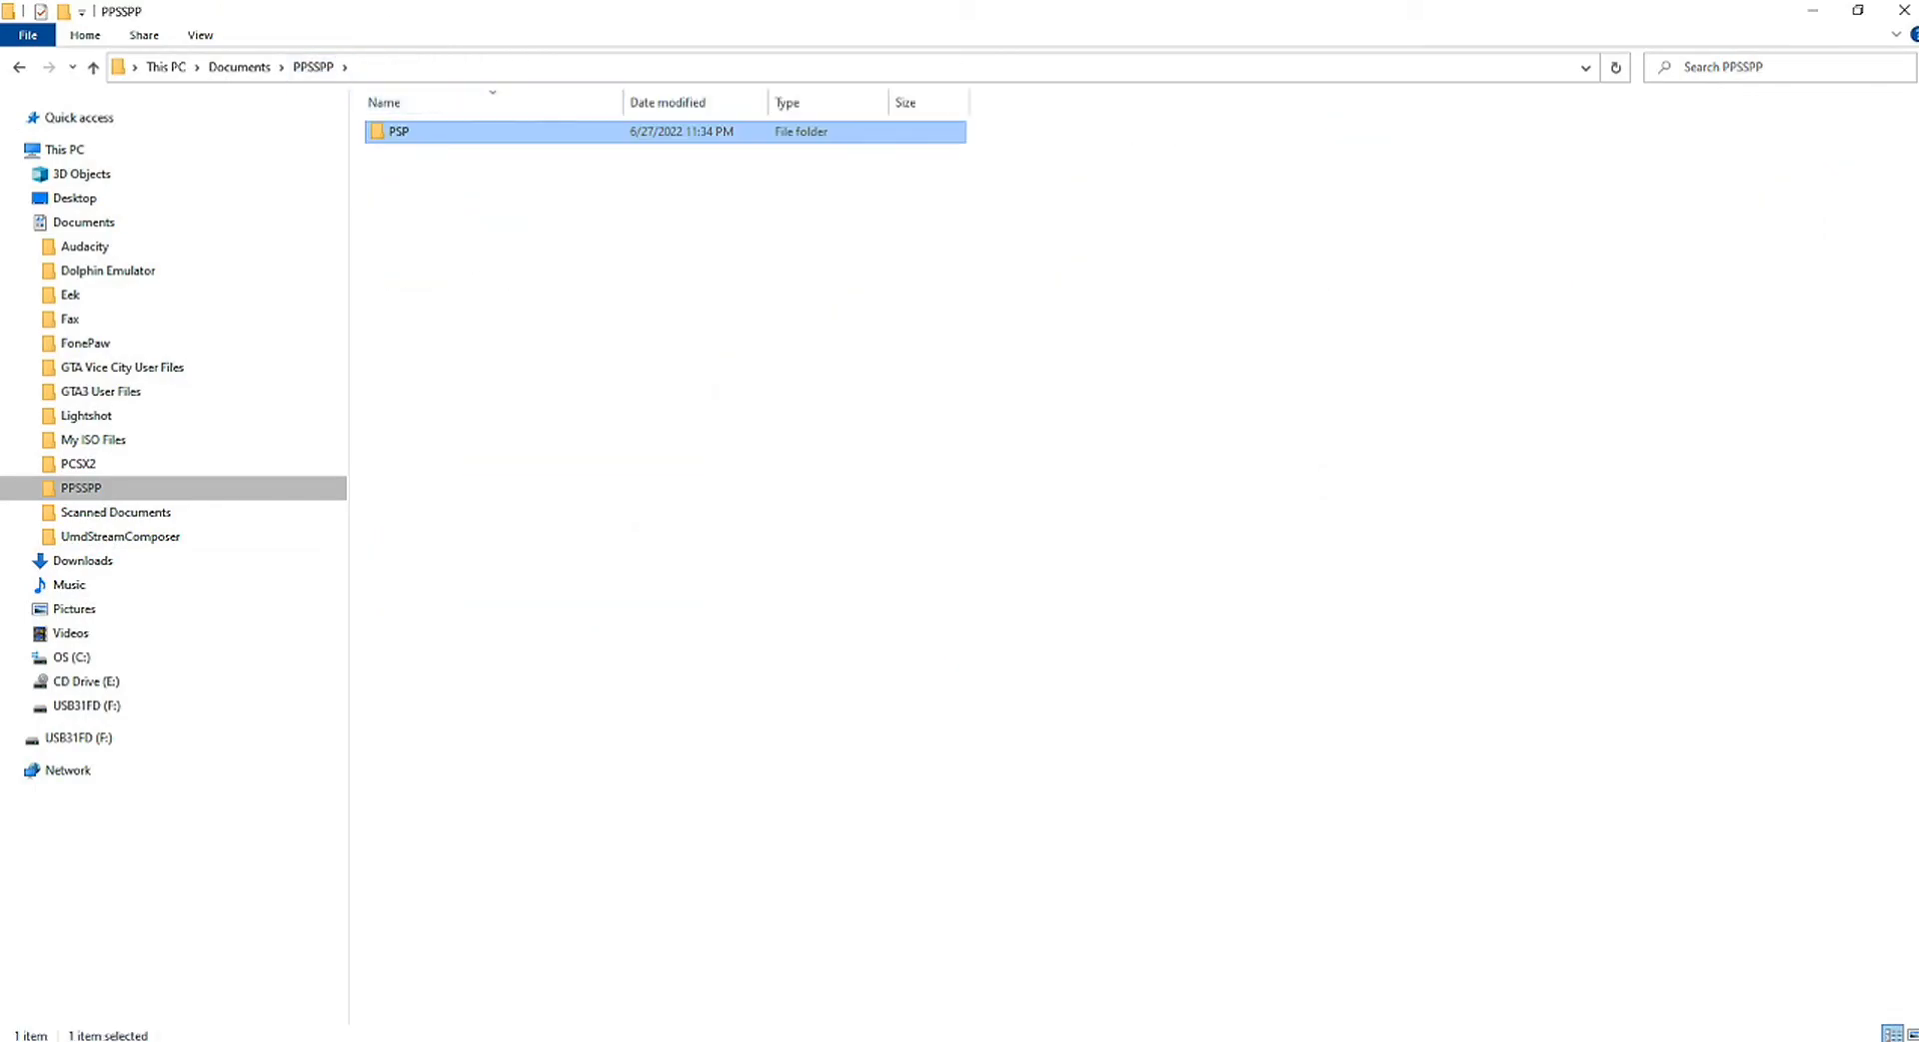
key(Return)
key(Down)
key(Return)
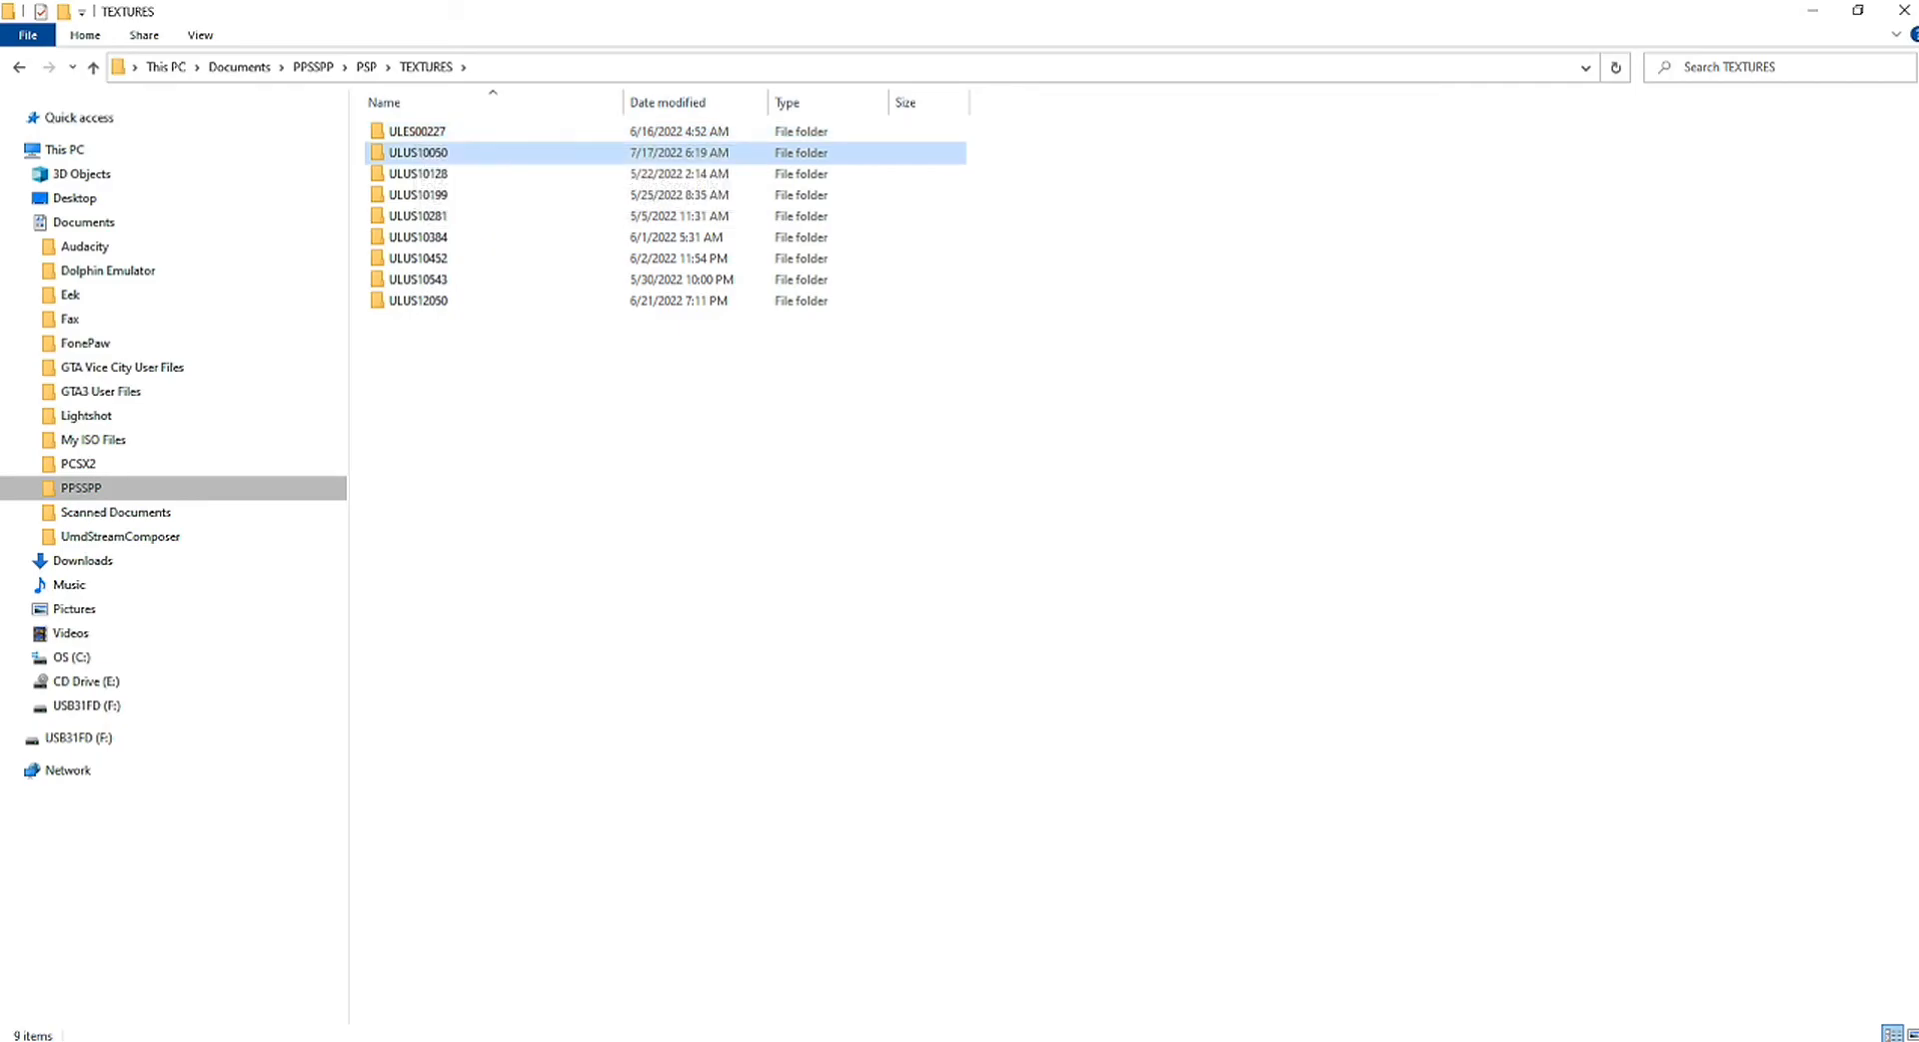
double_click(417, 152)
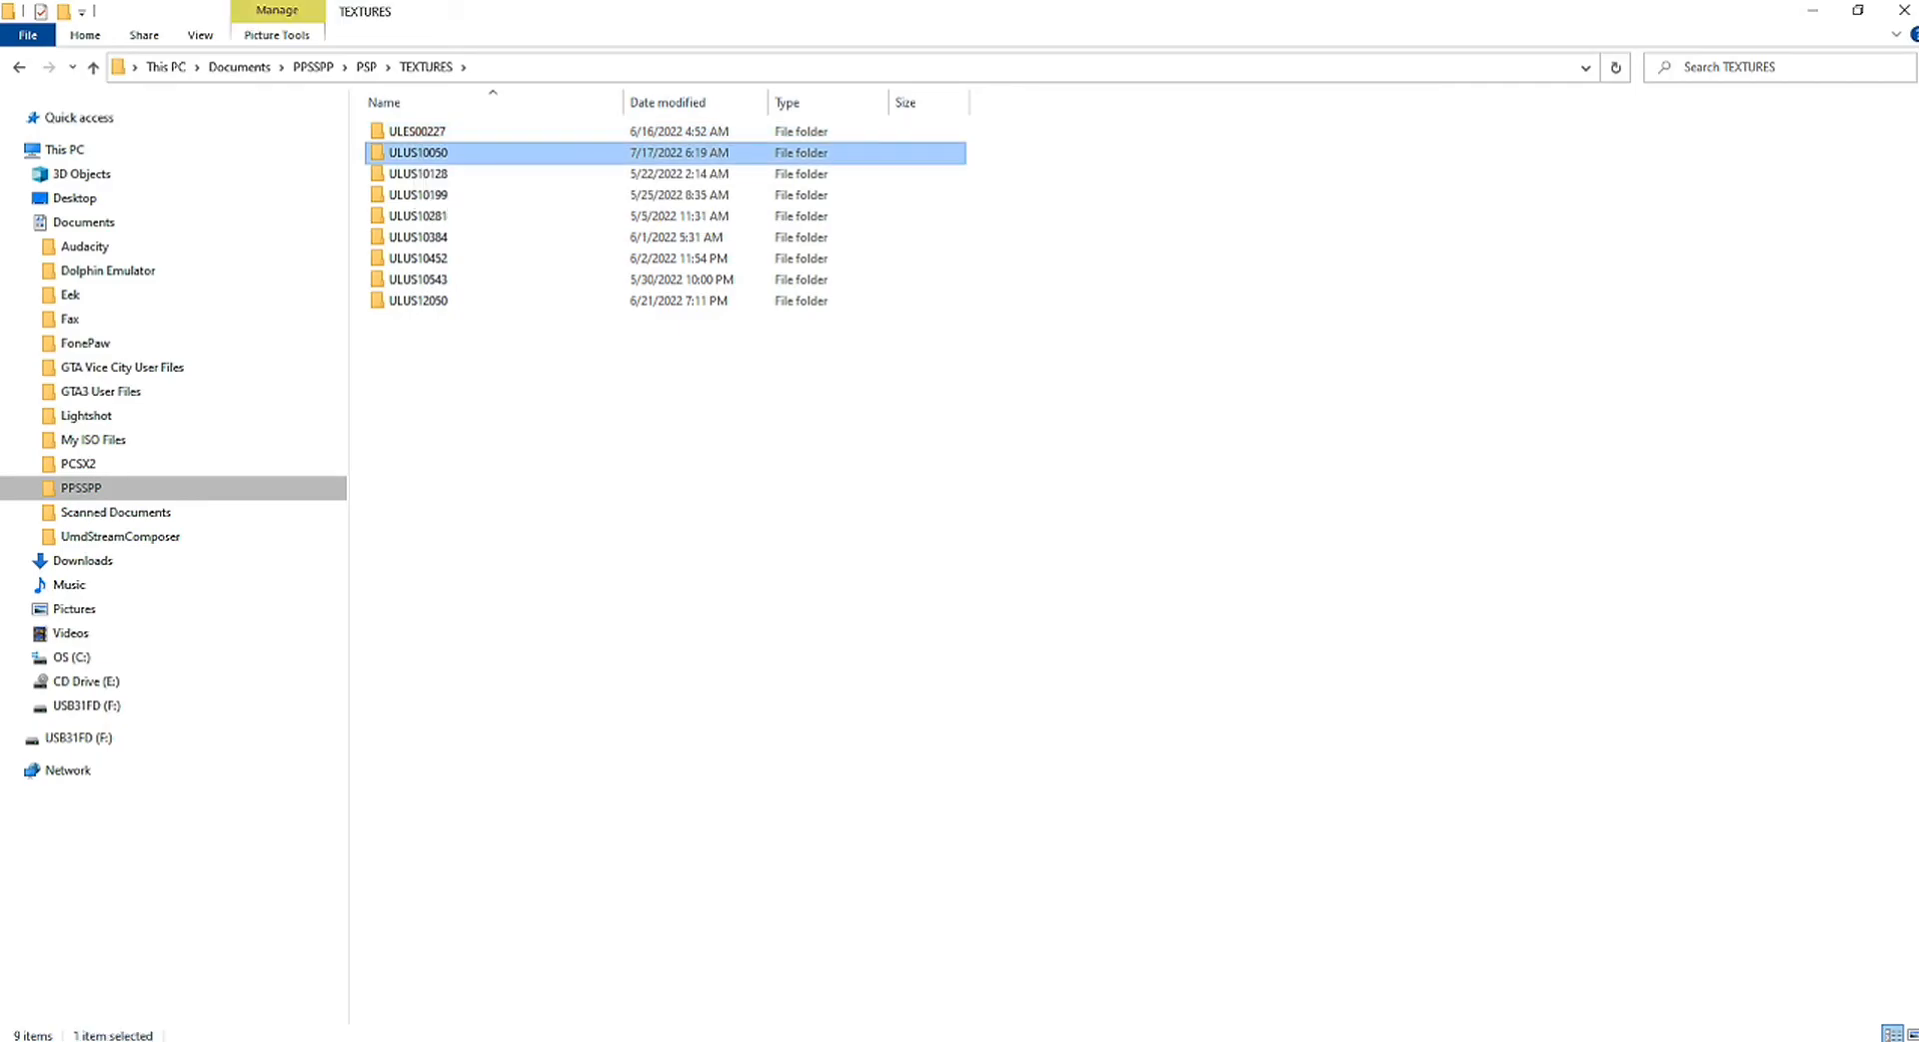
click(581, 357)
double_click(580, 357)
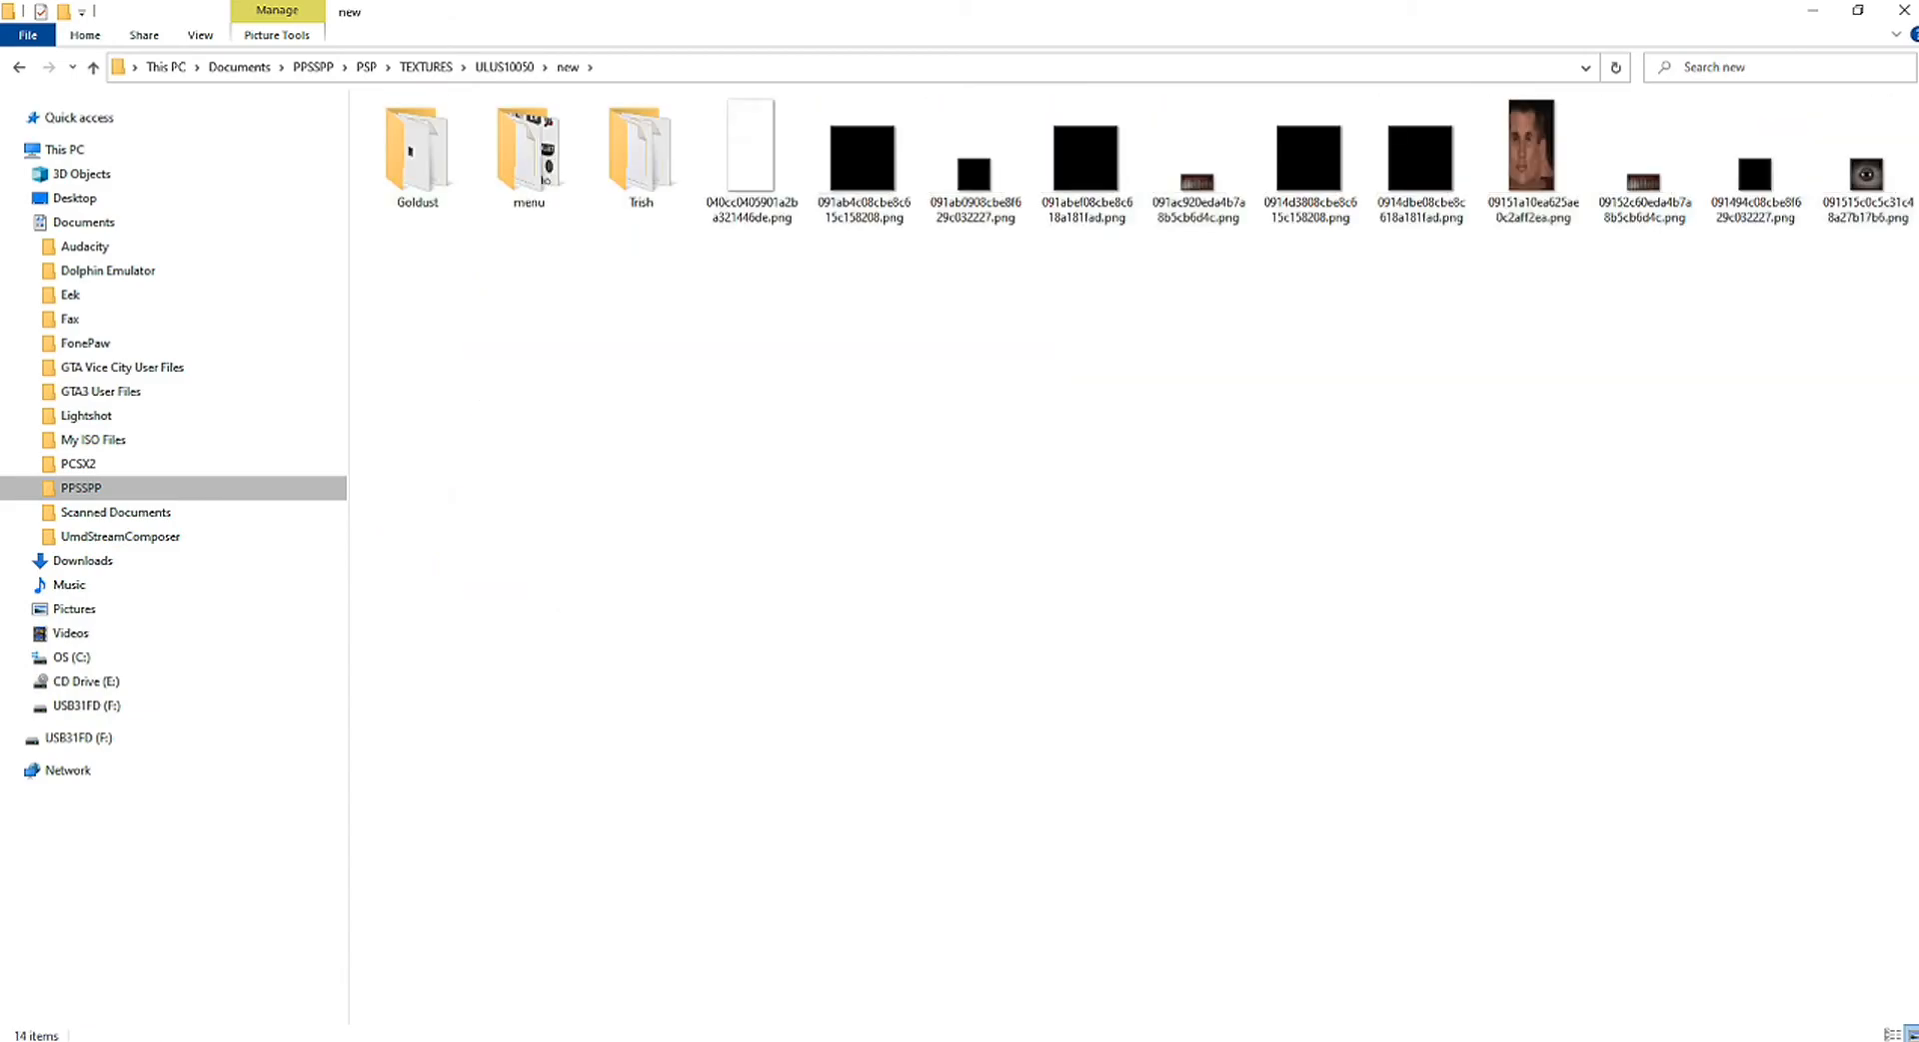
click(1532, 160)
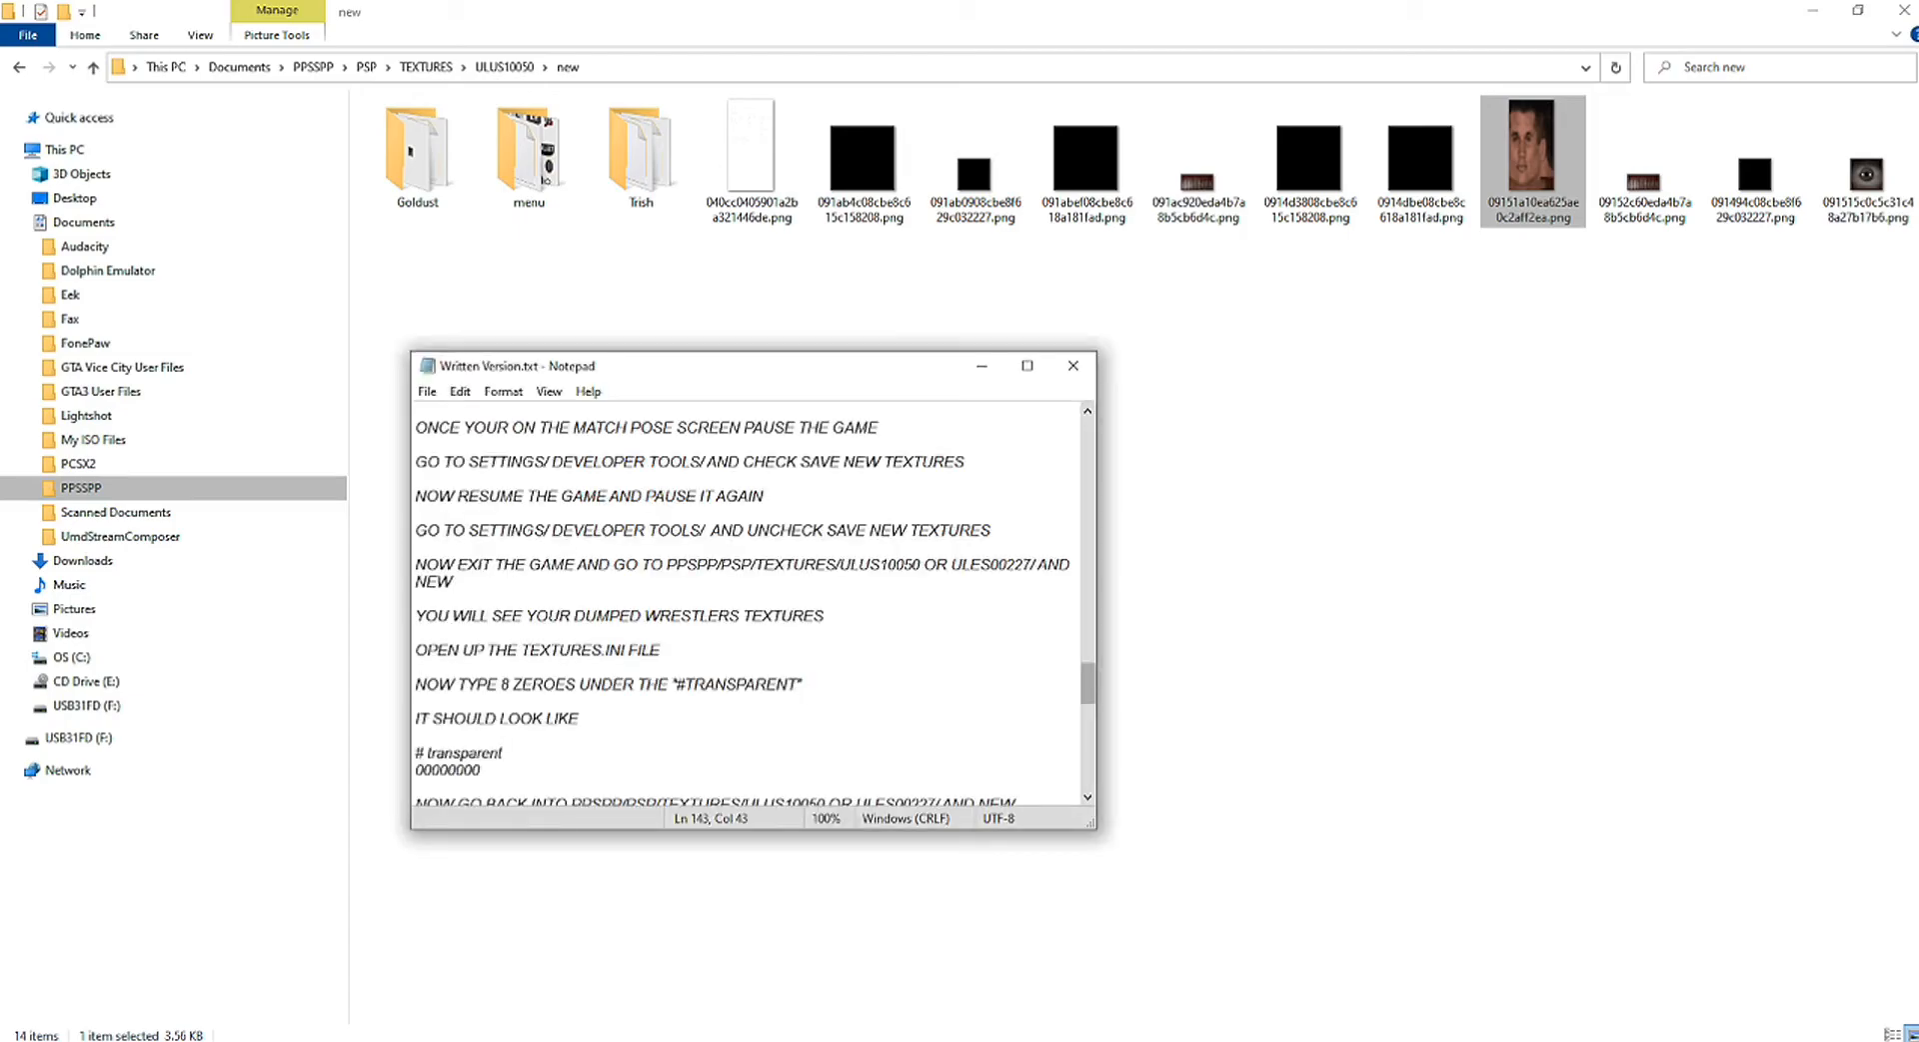
Step: Read the hash-mapping notes in Written Version.txt and examine how the entries under # transparent in textures.ini begin with eight zeros
scroll(750, 600, down, 3)
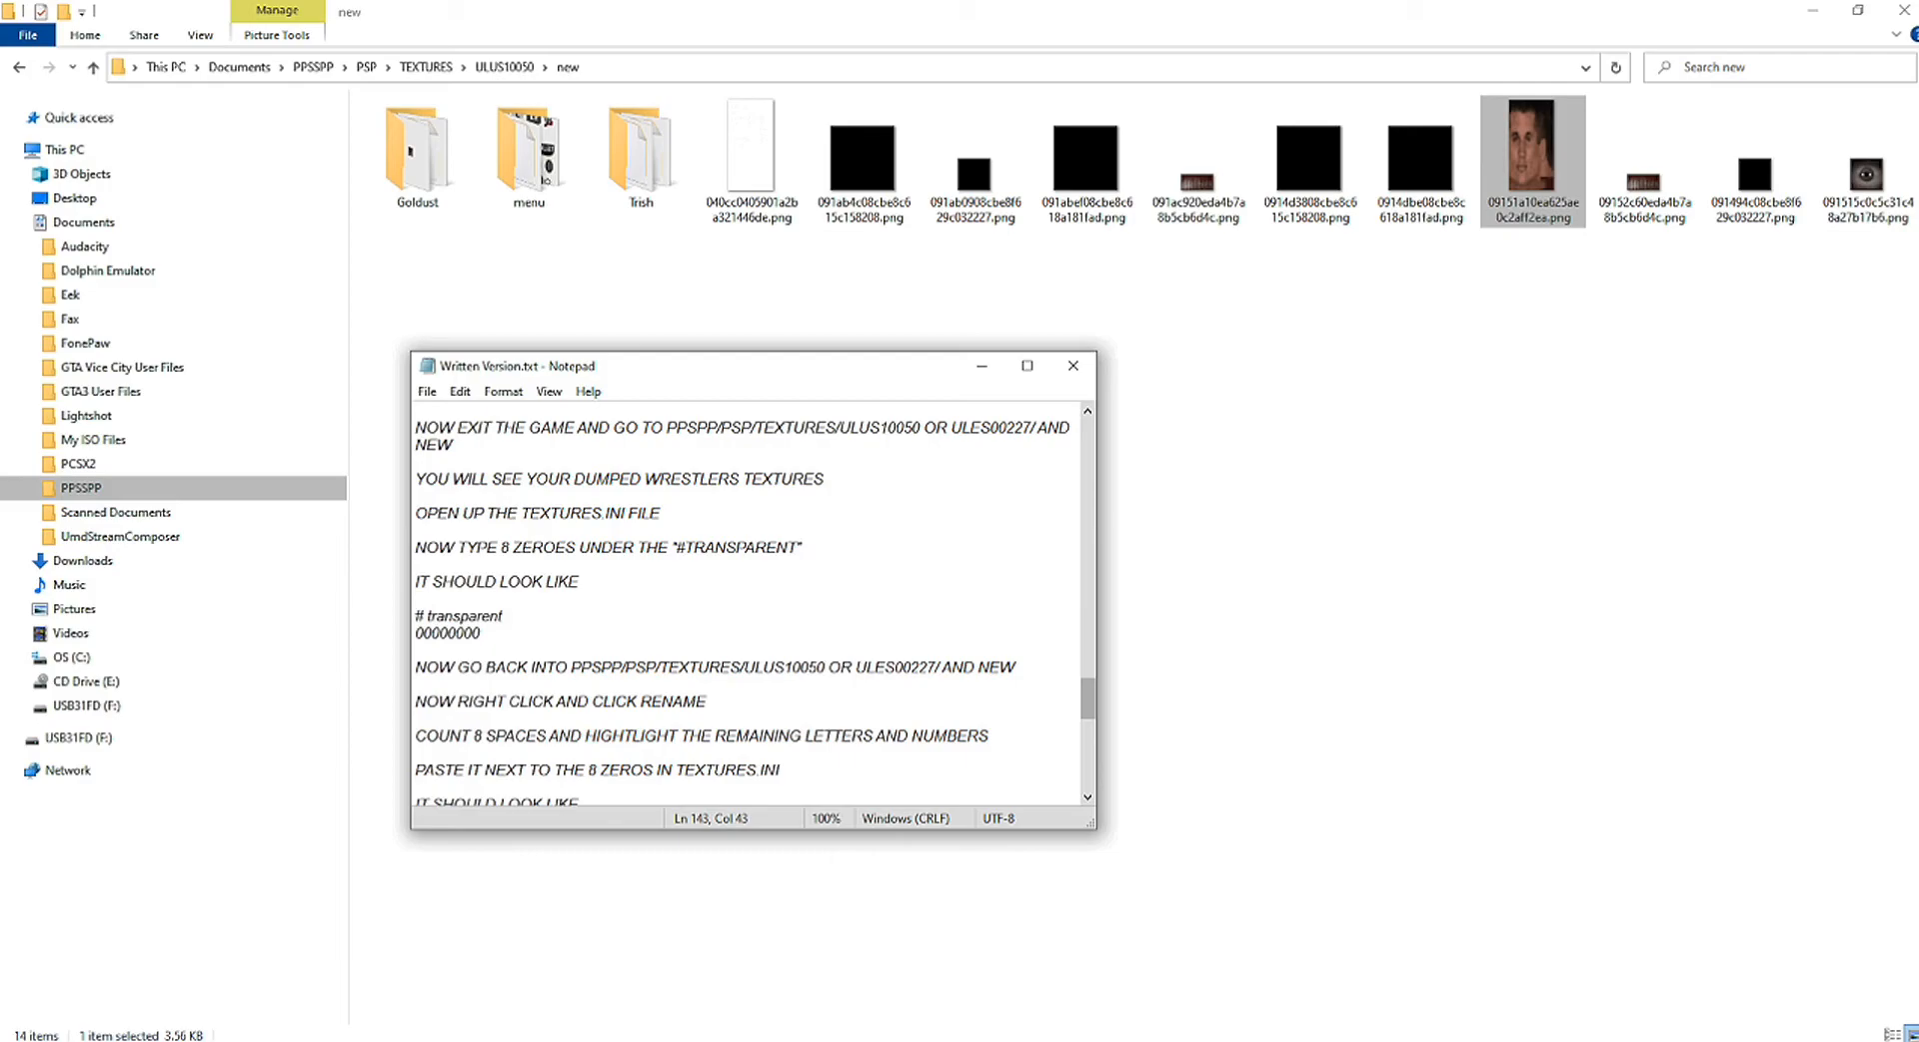
scroll(750, 604, down, 1)
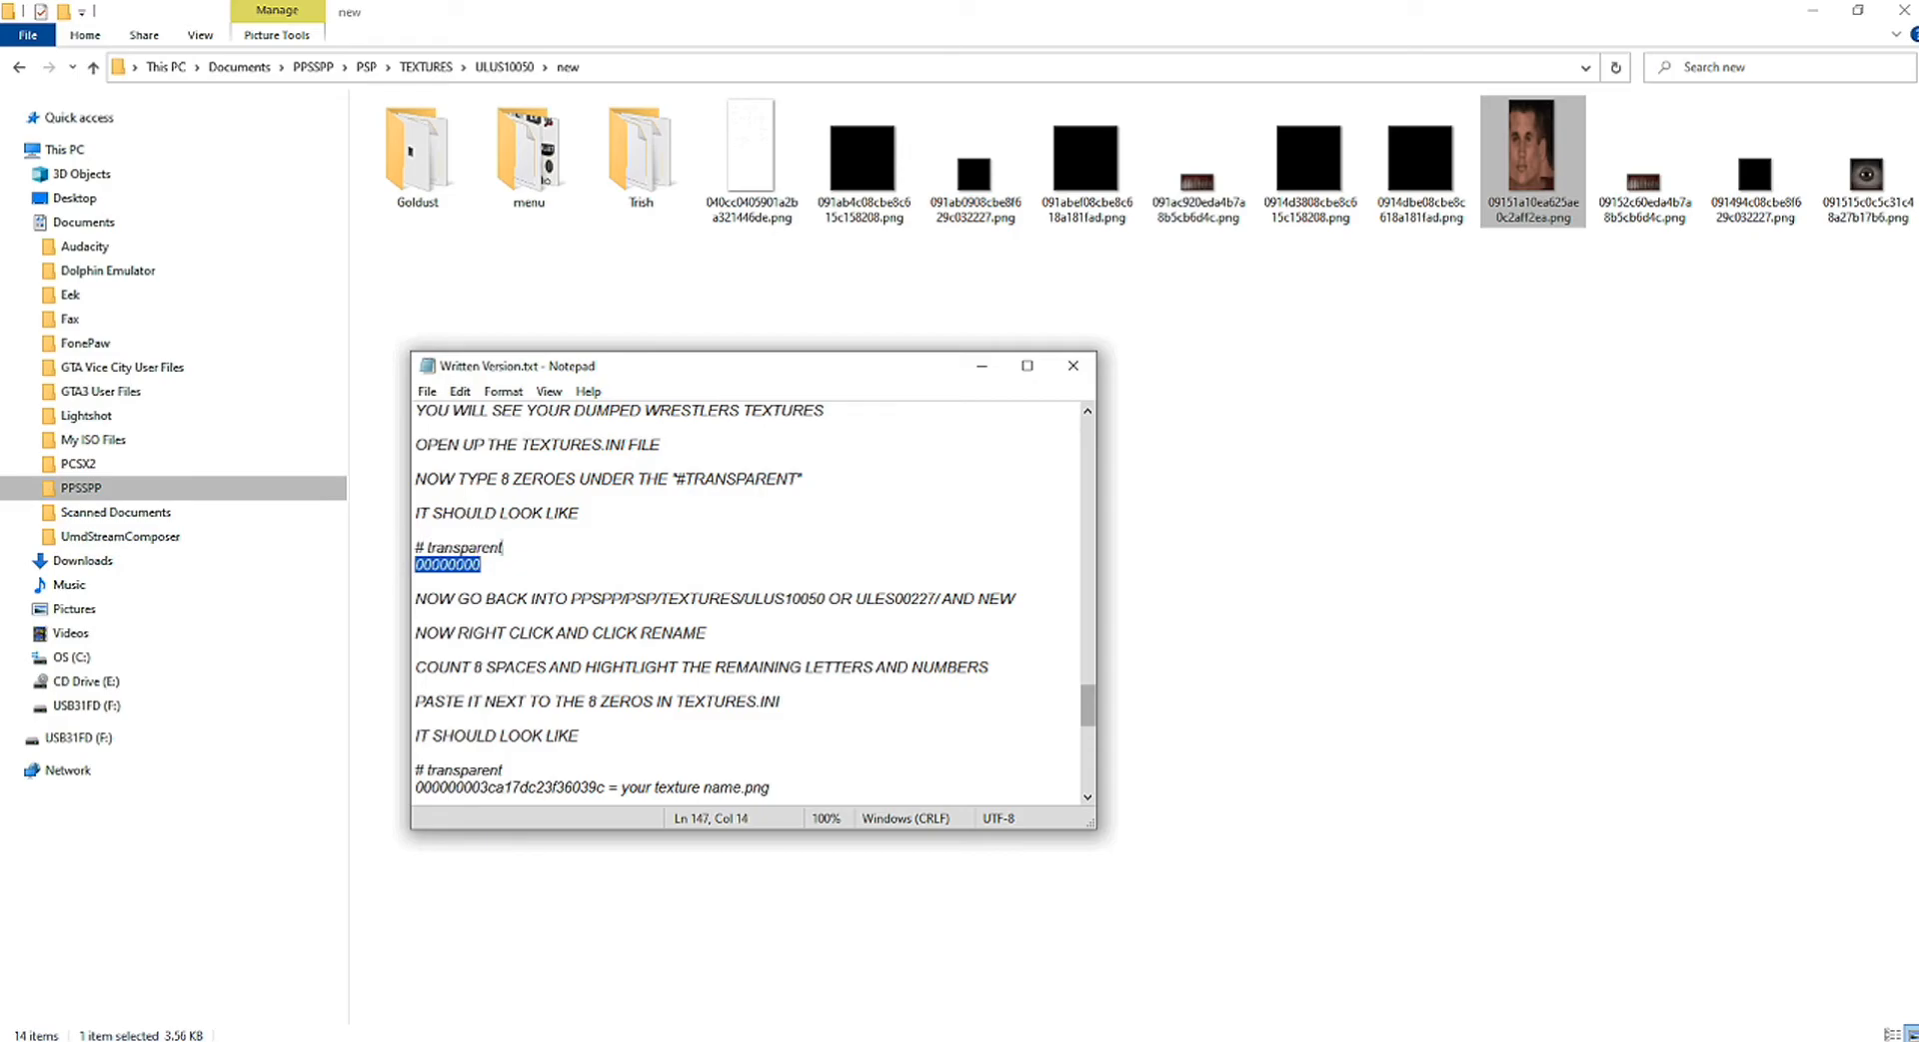
click(599, 290)
click(505, 67)
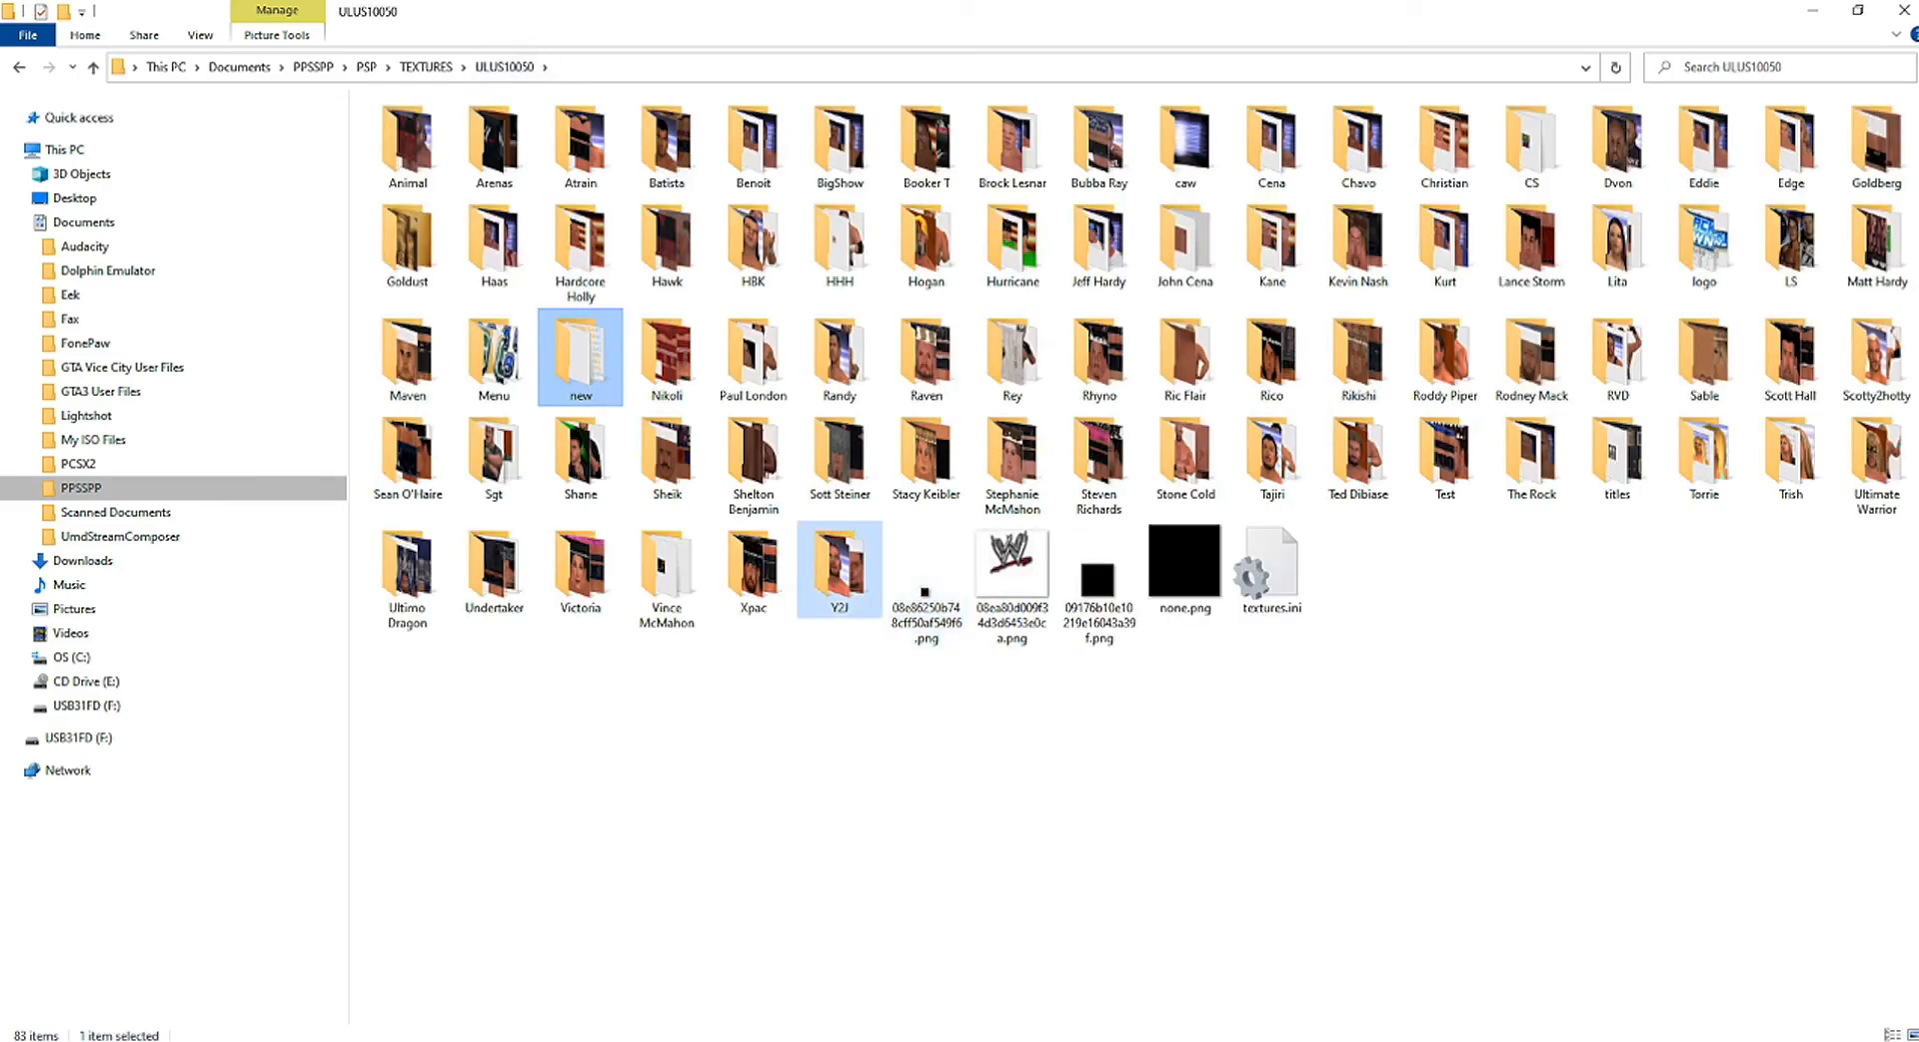
double_click(1270, 568)
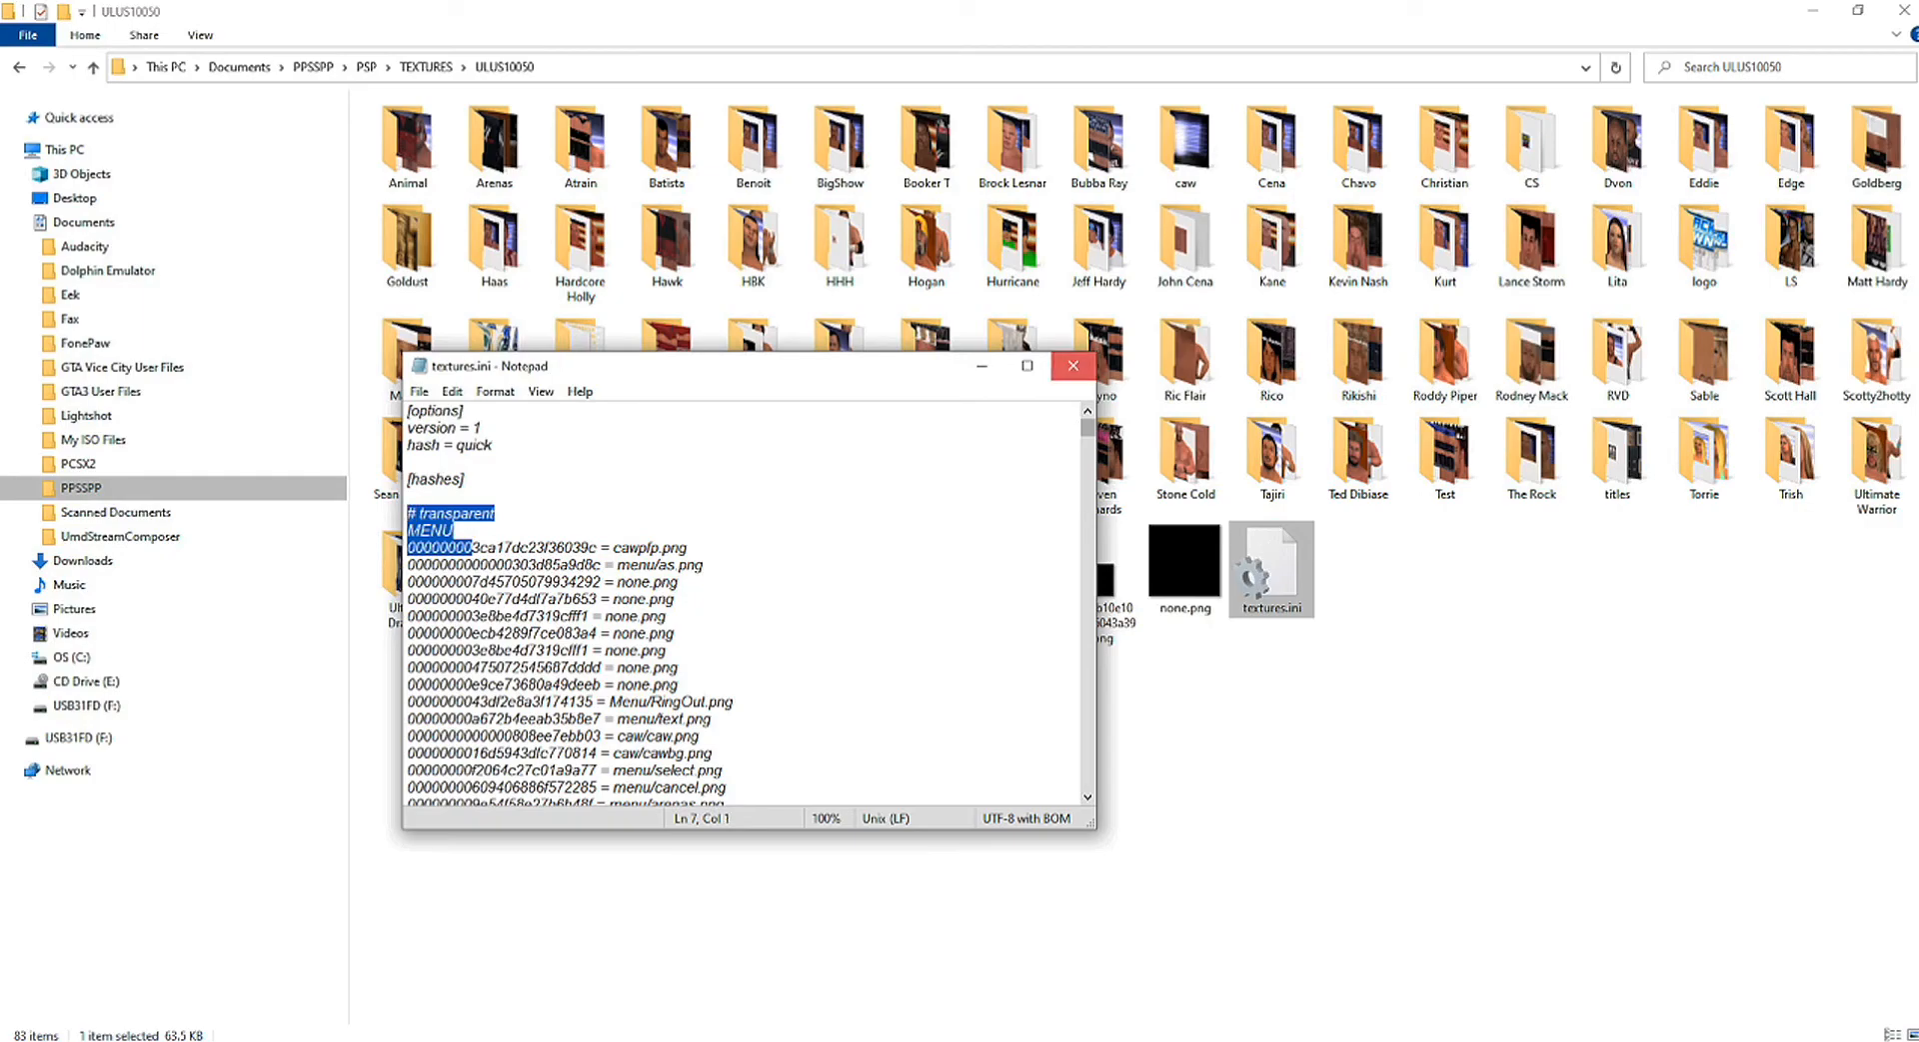
click(1072, 365)
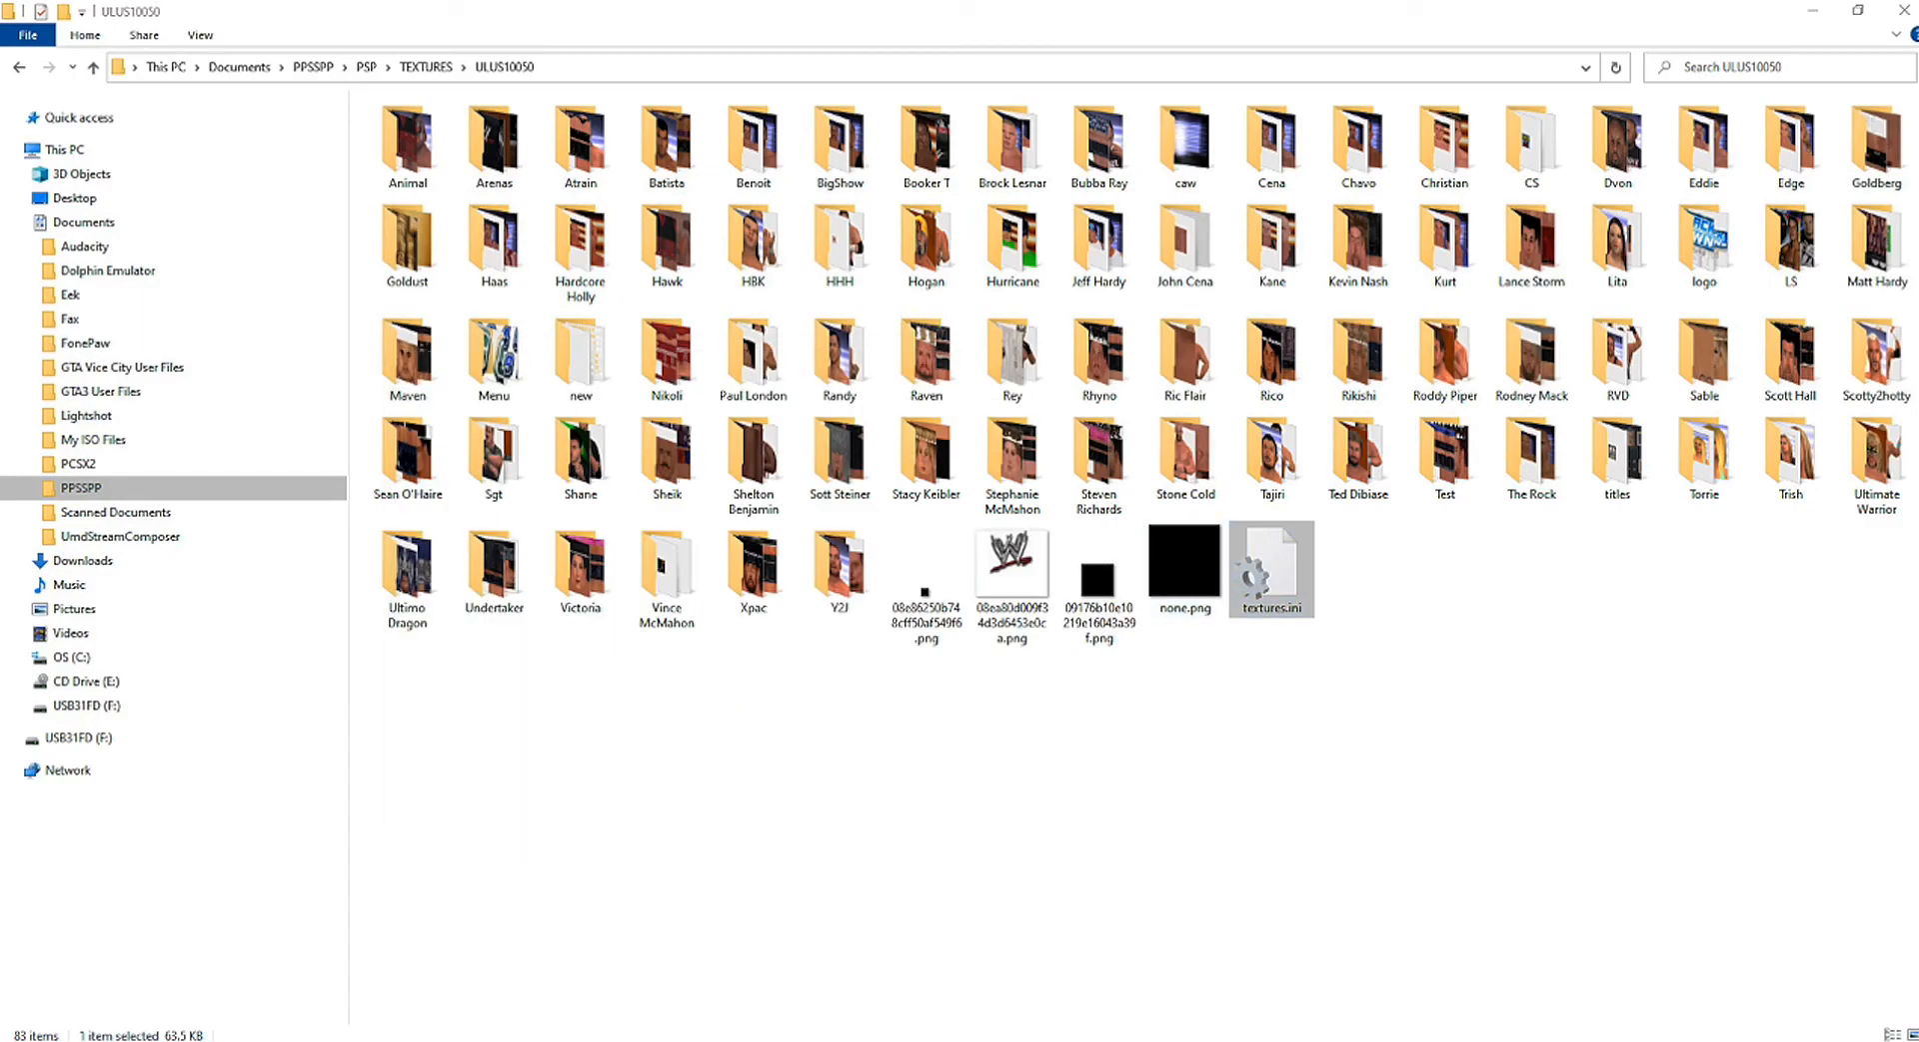
key(alt+Tab)
scroll(754, 604, down, 1)
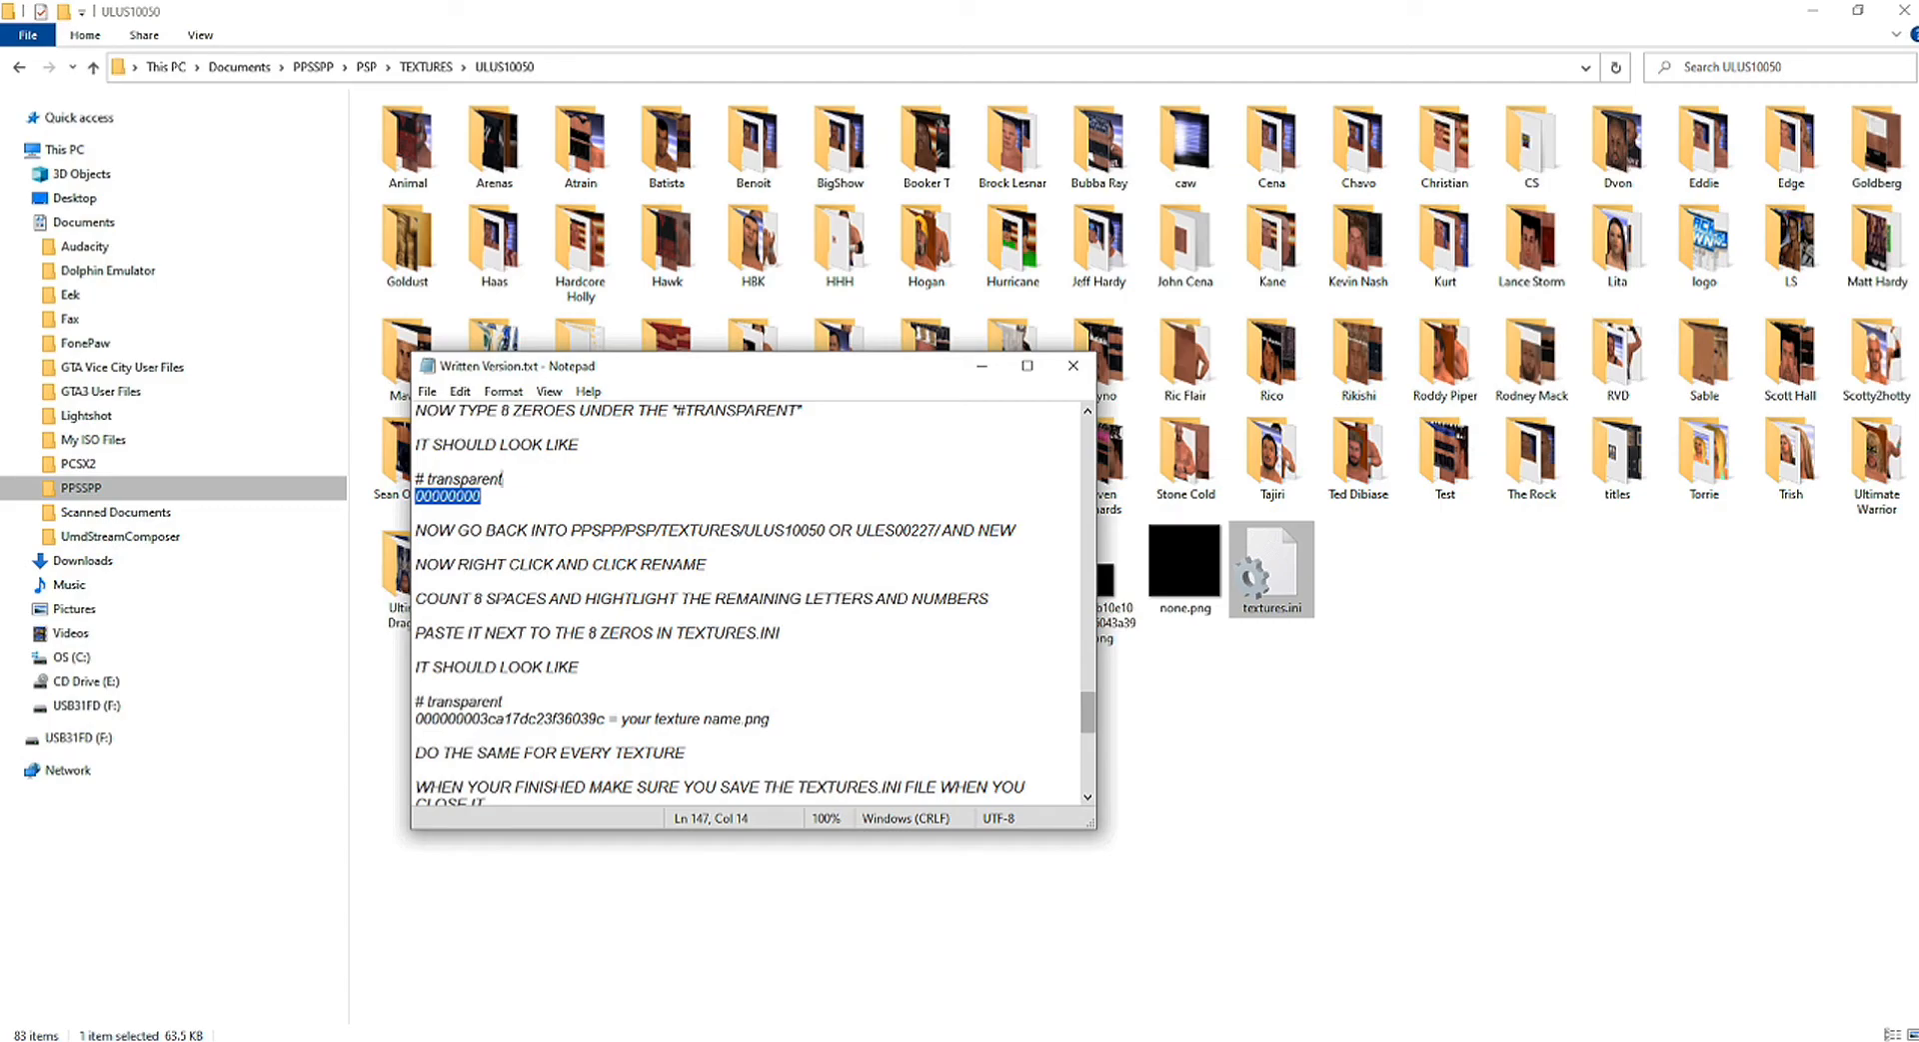
Step: In the new folder, copy ea625ae0c2aff2ea, the part after the first eight characters, from the dumped face texture's file name without renaming it
click(800, 900)
double_click(582, 356)
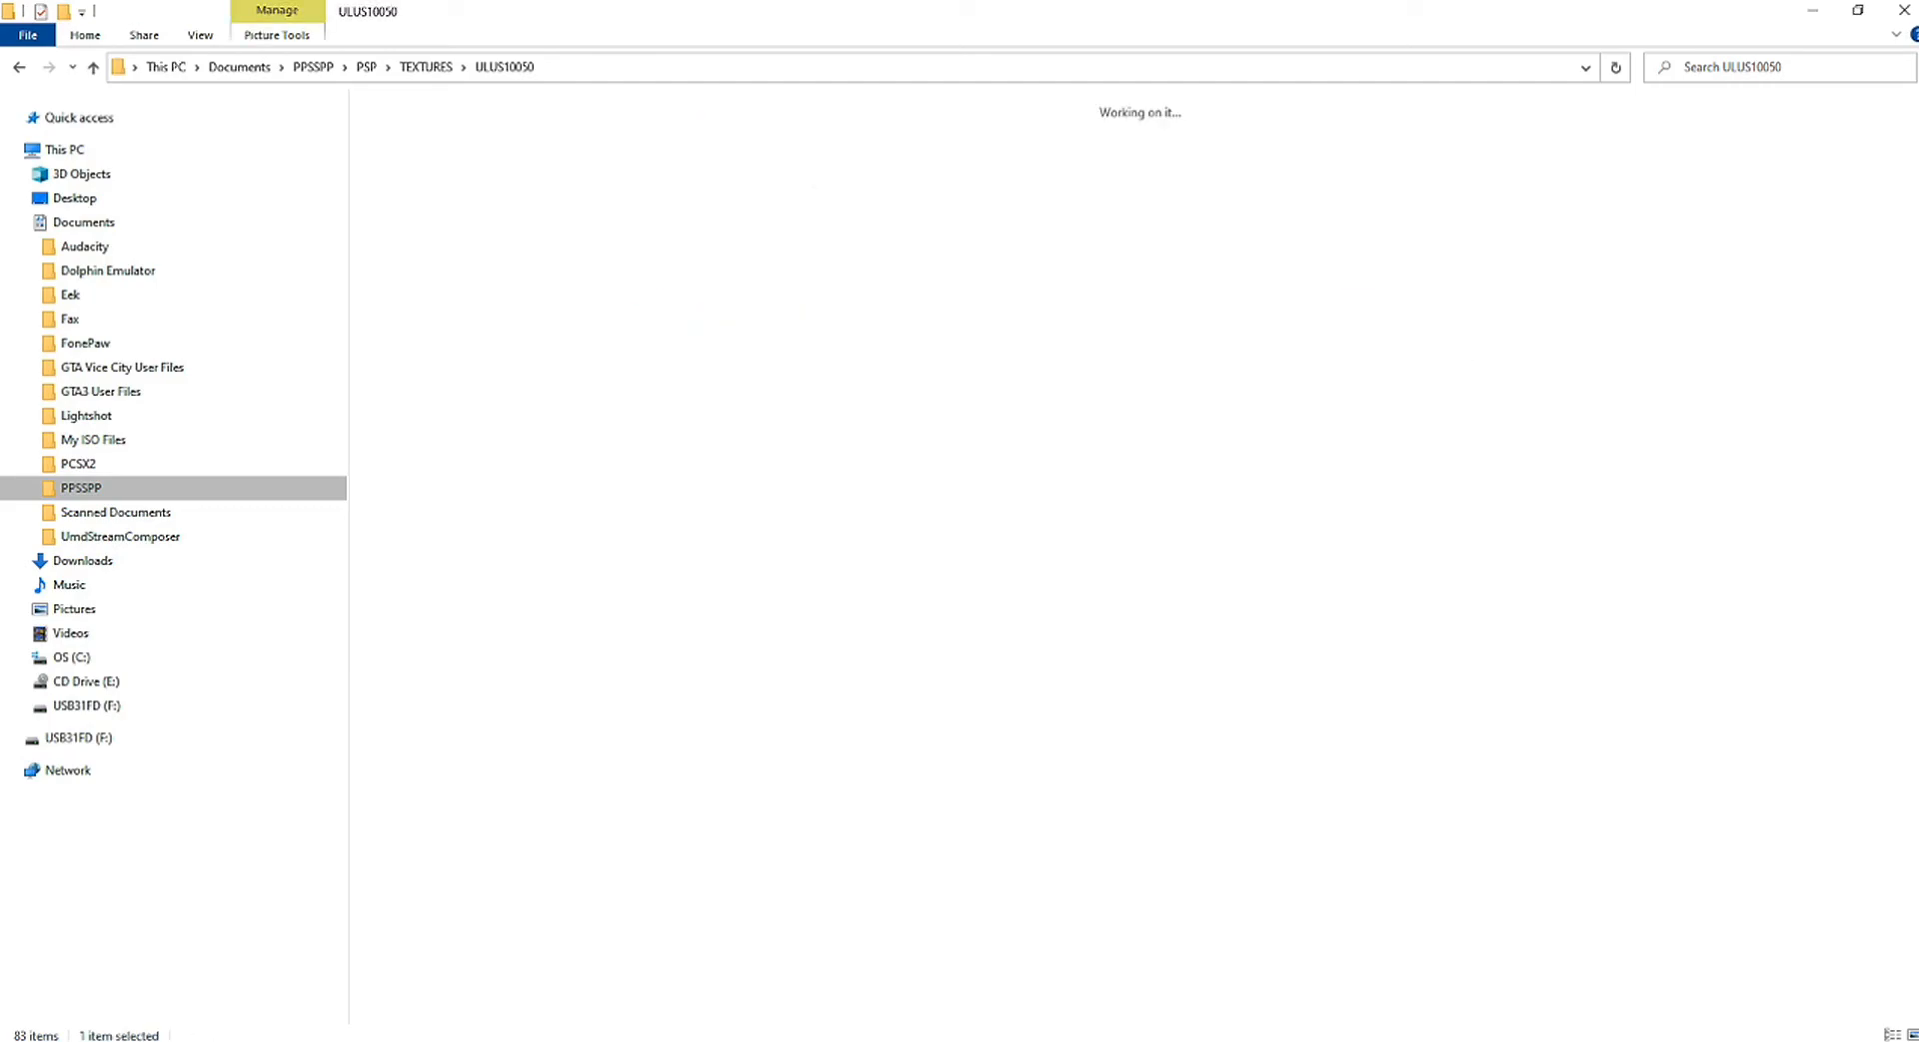
right_click(1545, 152)
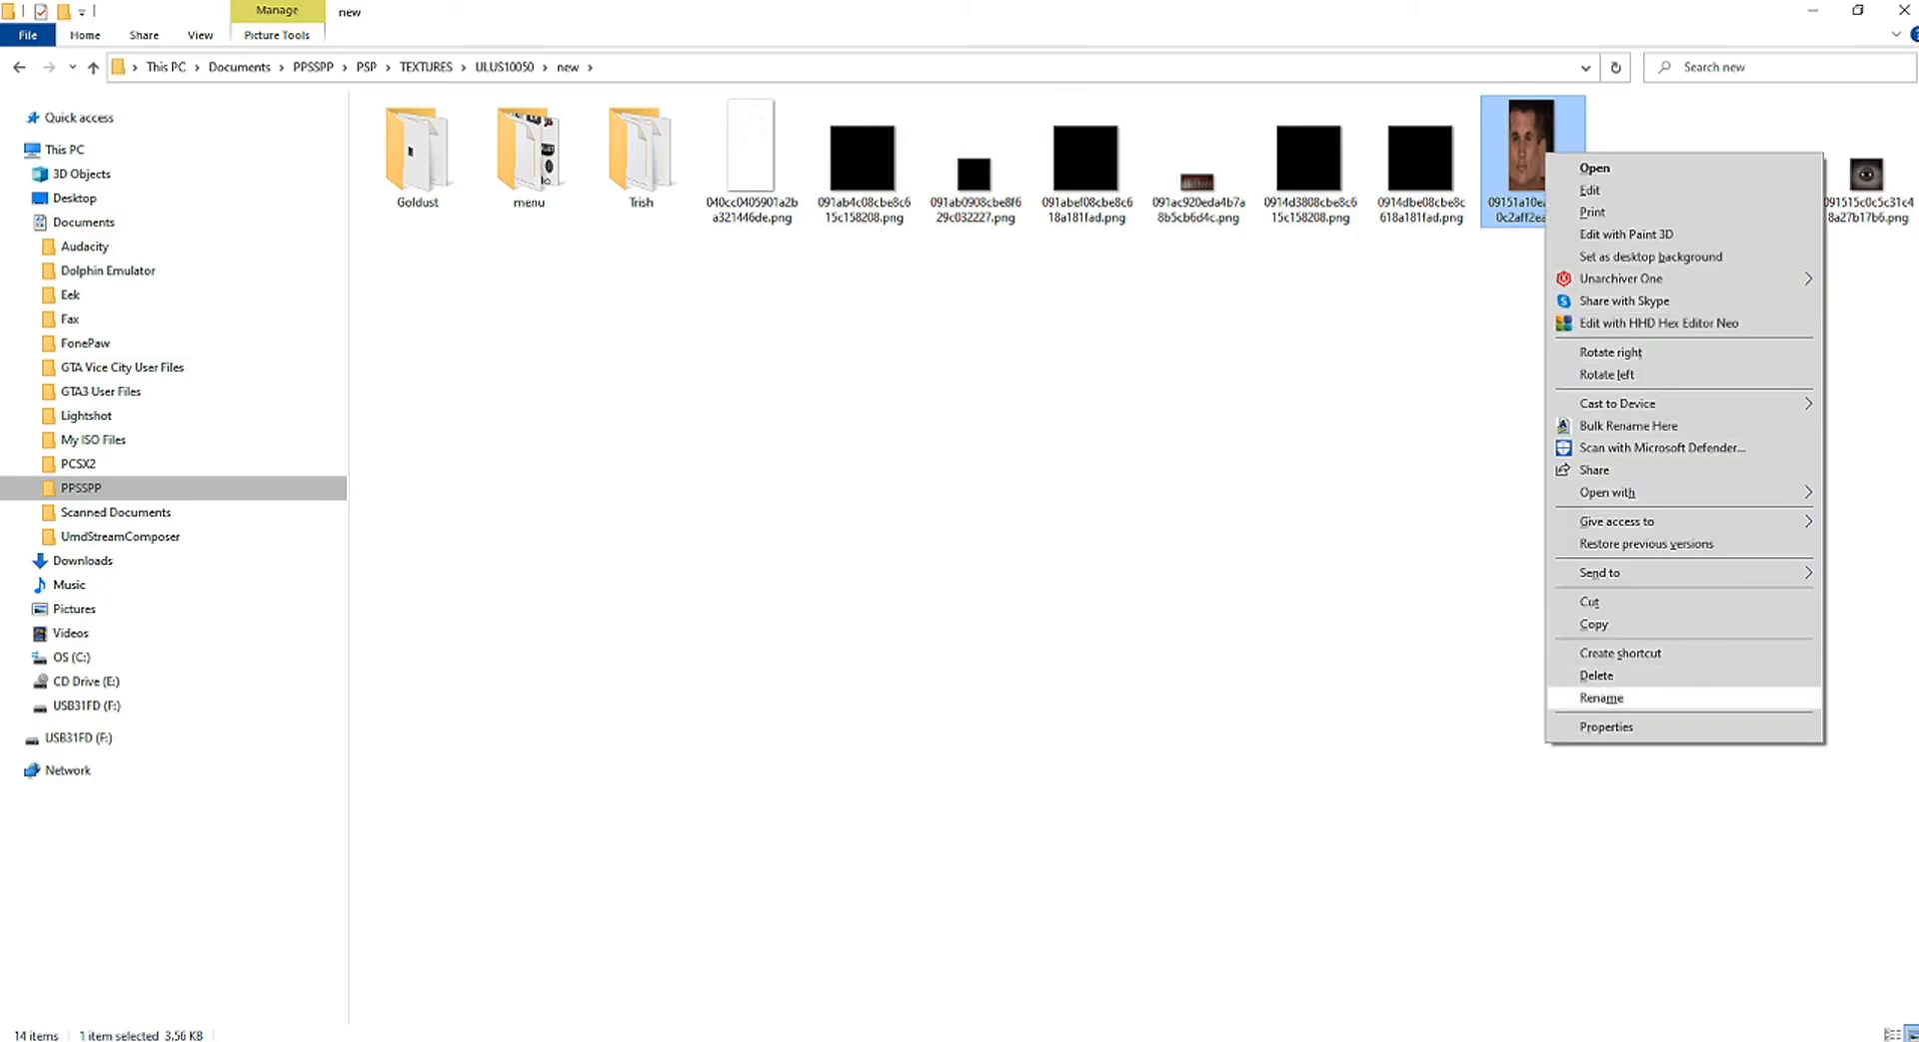
click(1601, 697)
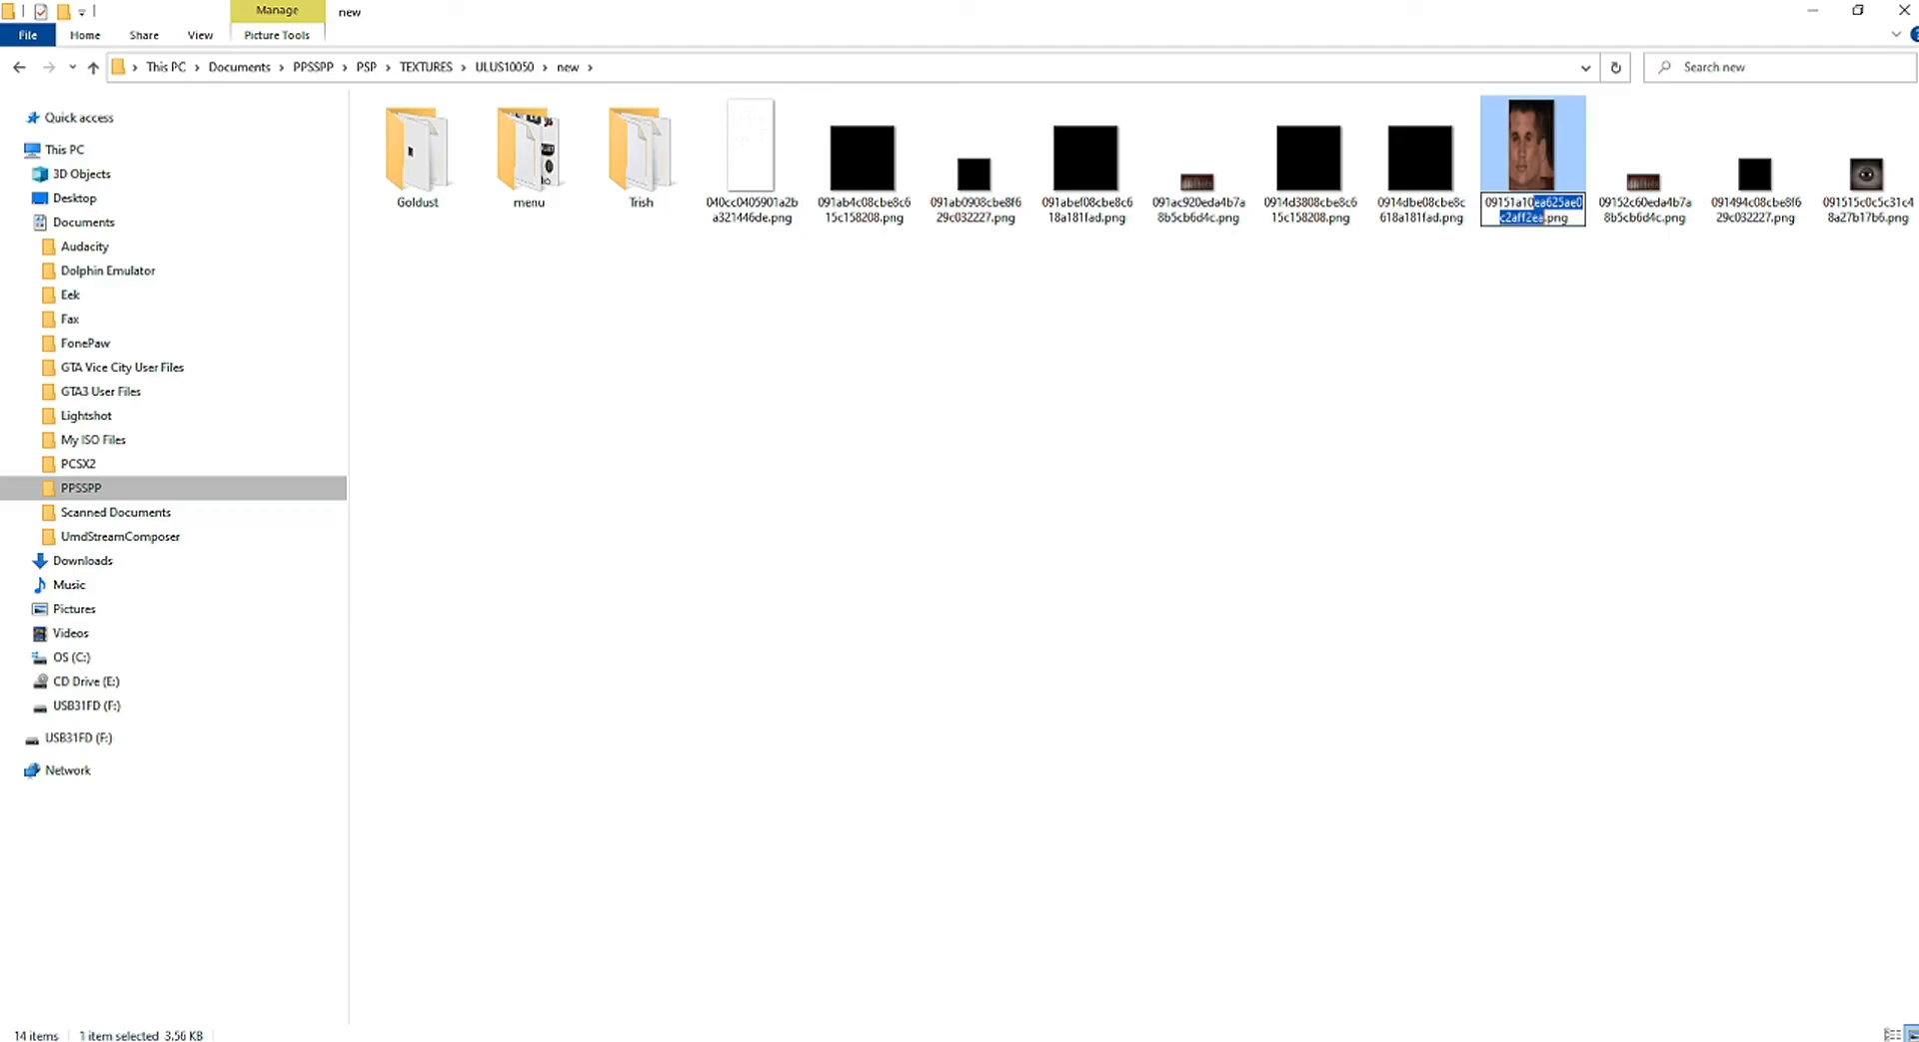
right_click(1532, 218)
click(1600, 288)
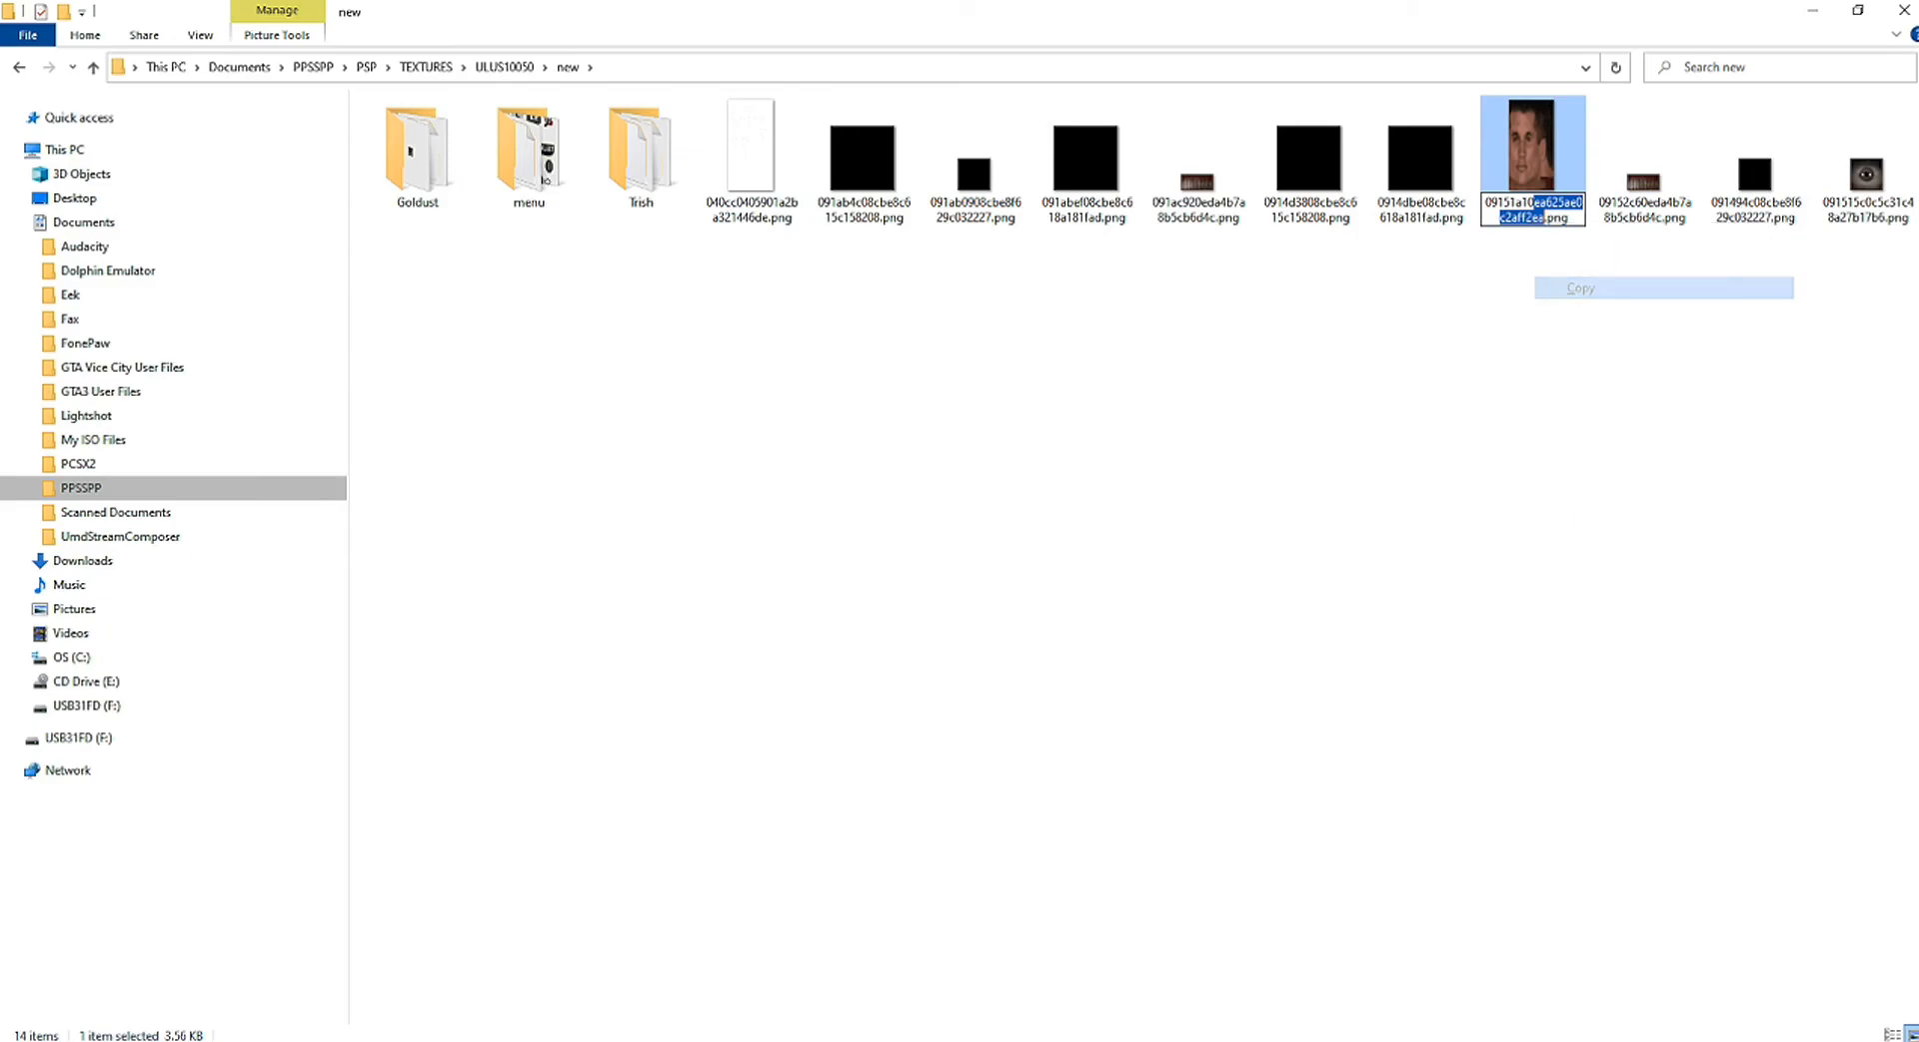
key(Return)
Step: Open textures.ini in ULUS10050 and paste the copied hash after the eight zeros of the Randy/RANDYFACE.PNG entry under RANDY ORTON
click(505, 66)
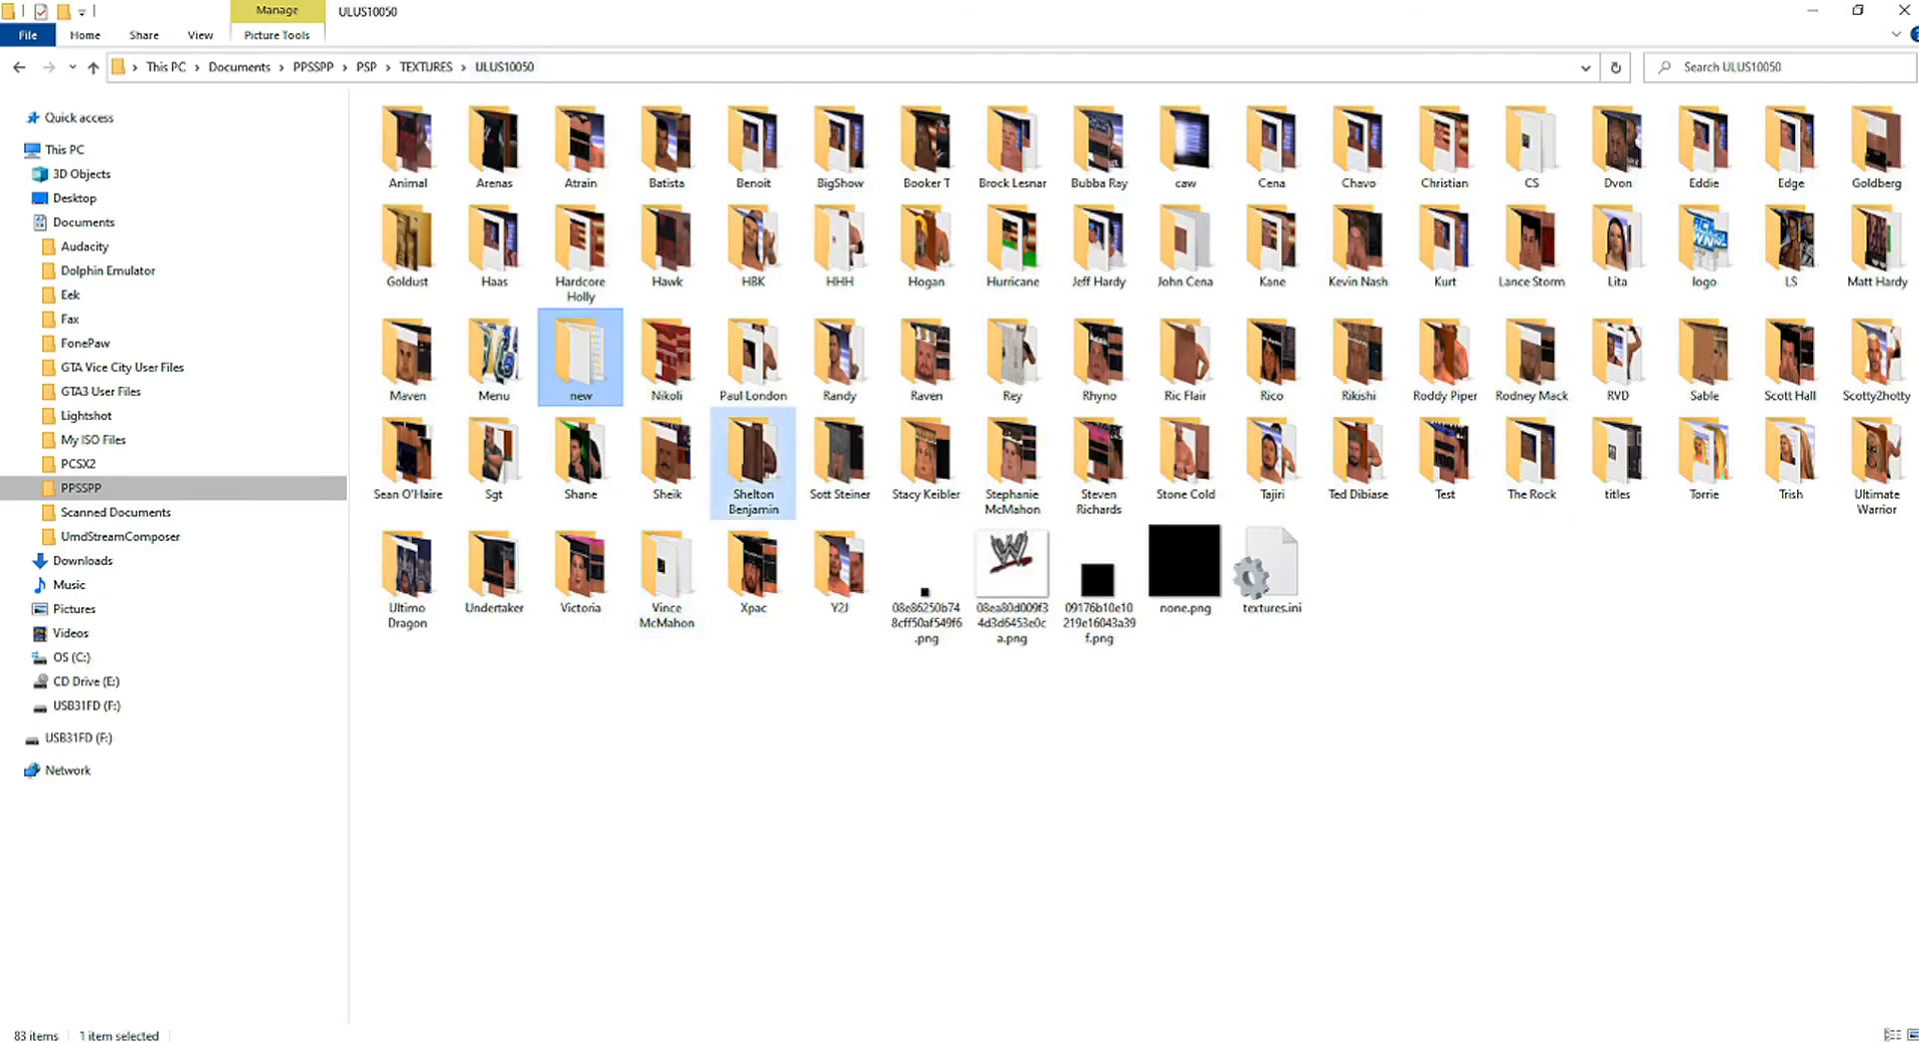
click(1271, 570)
key(Return)
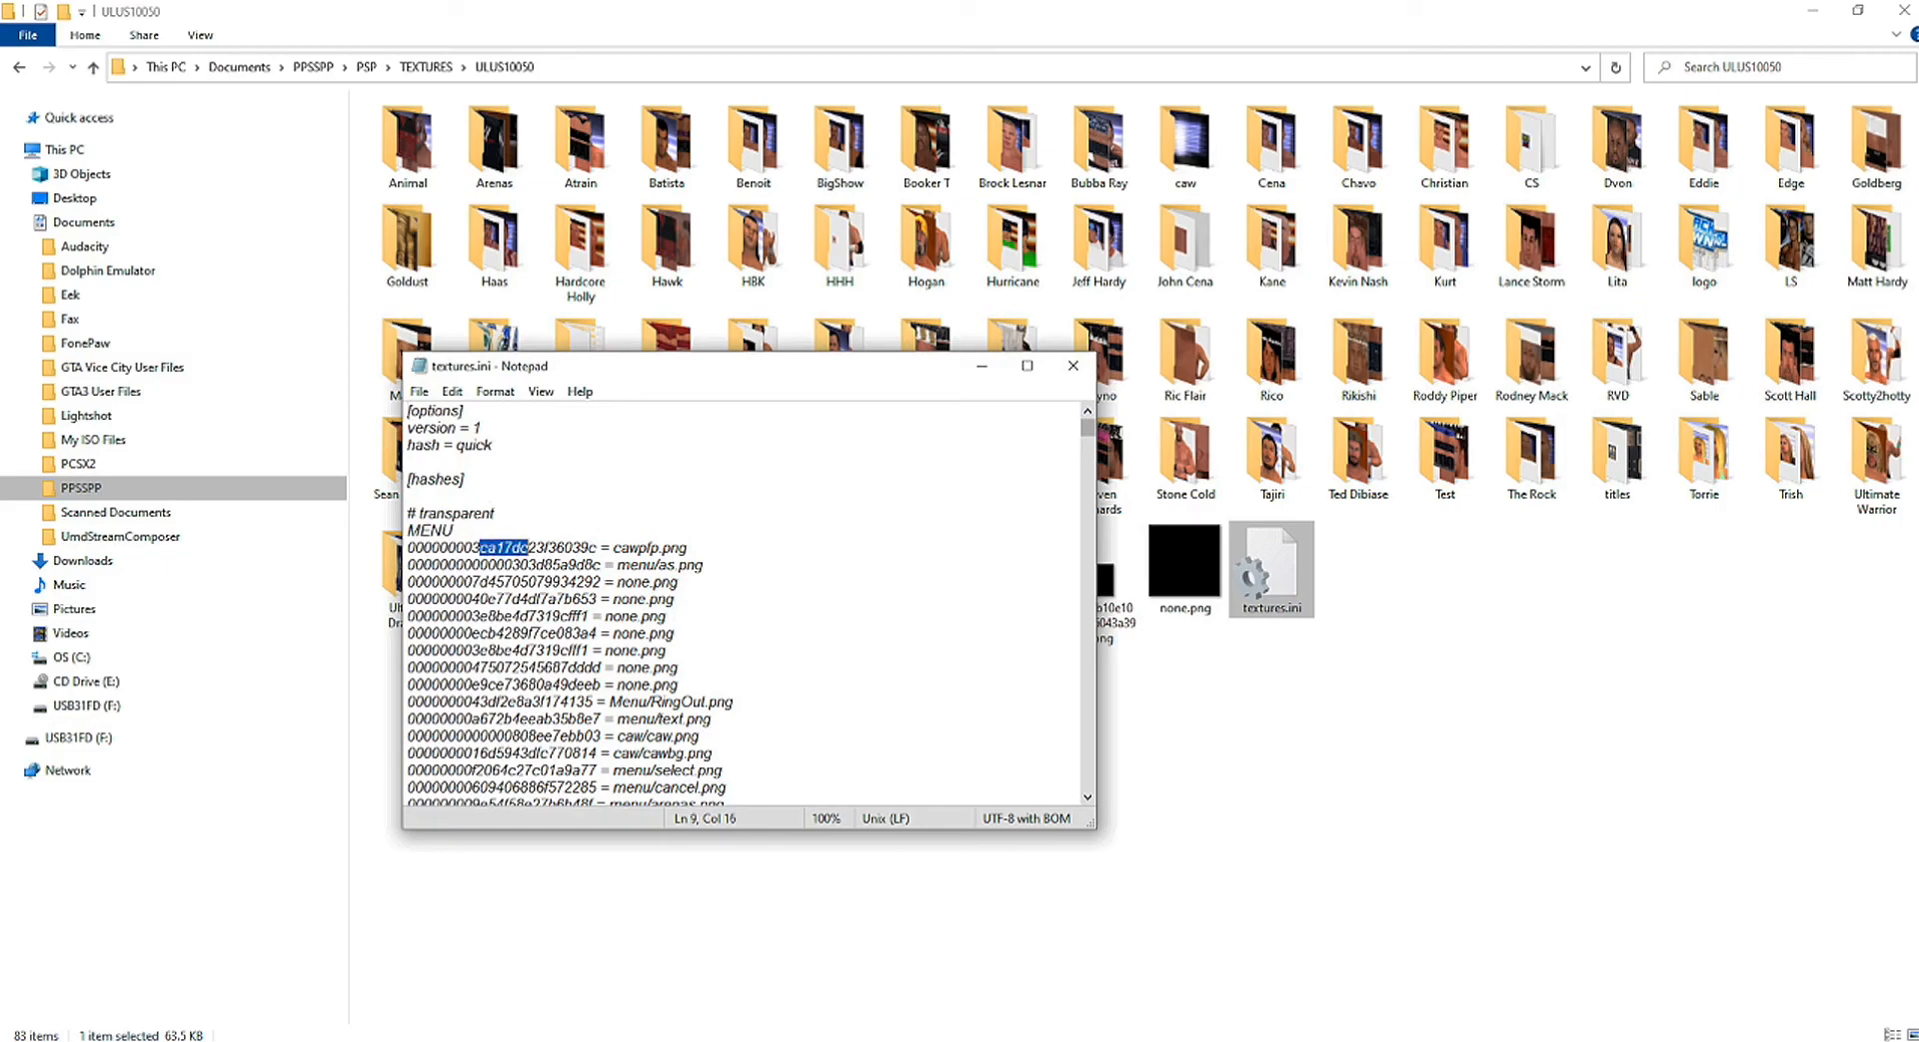
scroll(744, 604, down, 20)
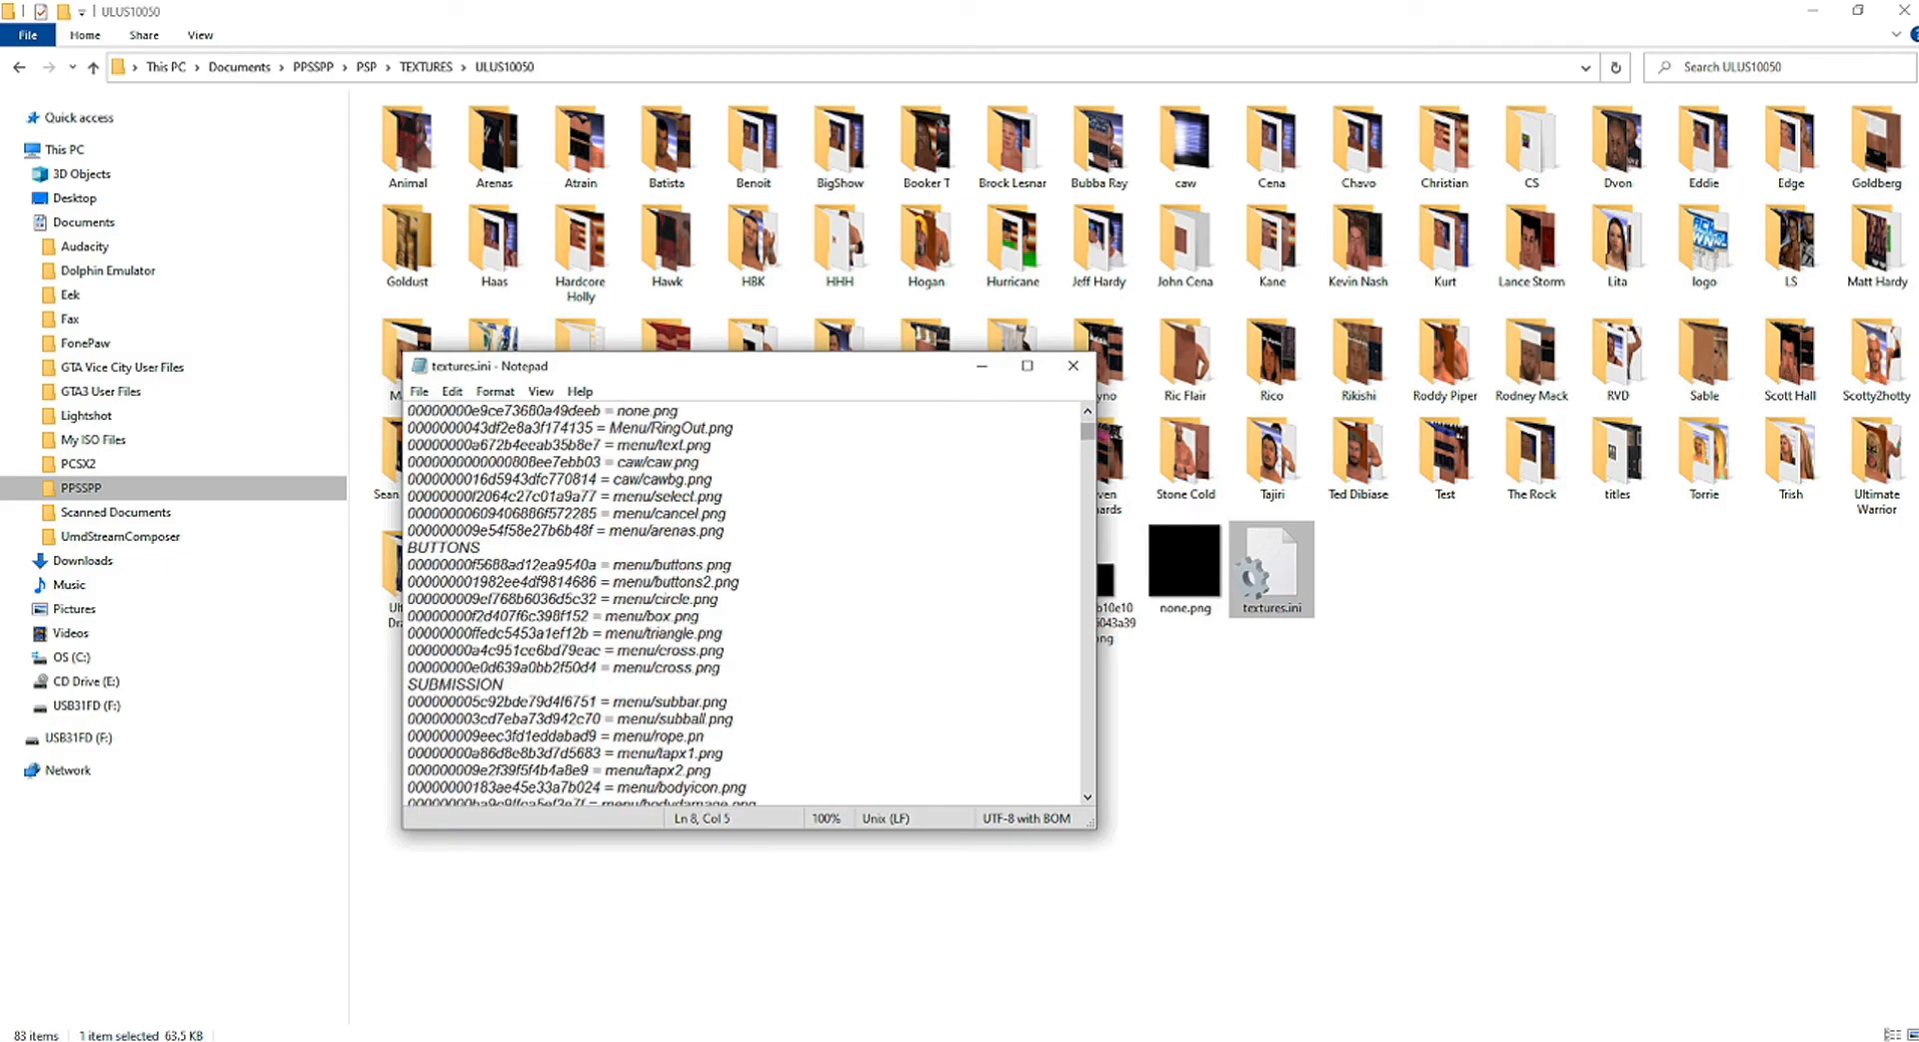
scroll(745, 605, down, 20)
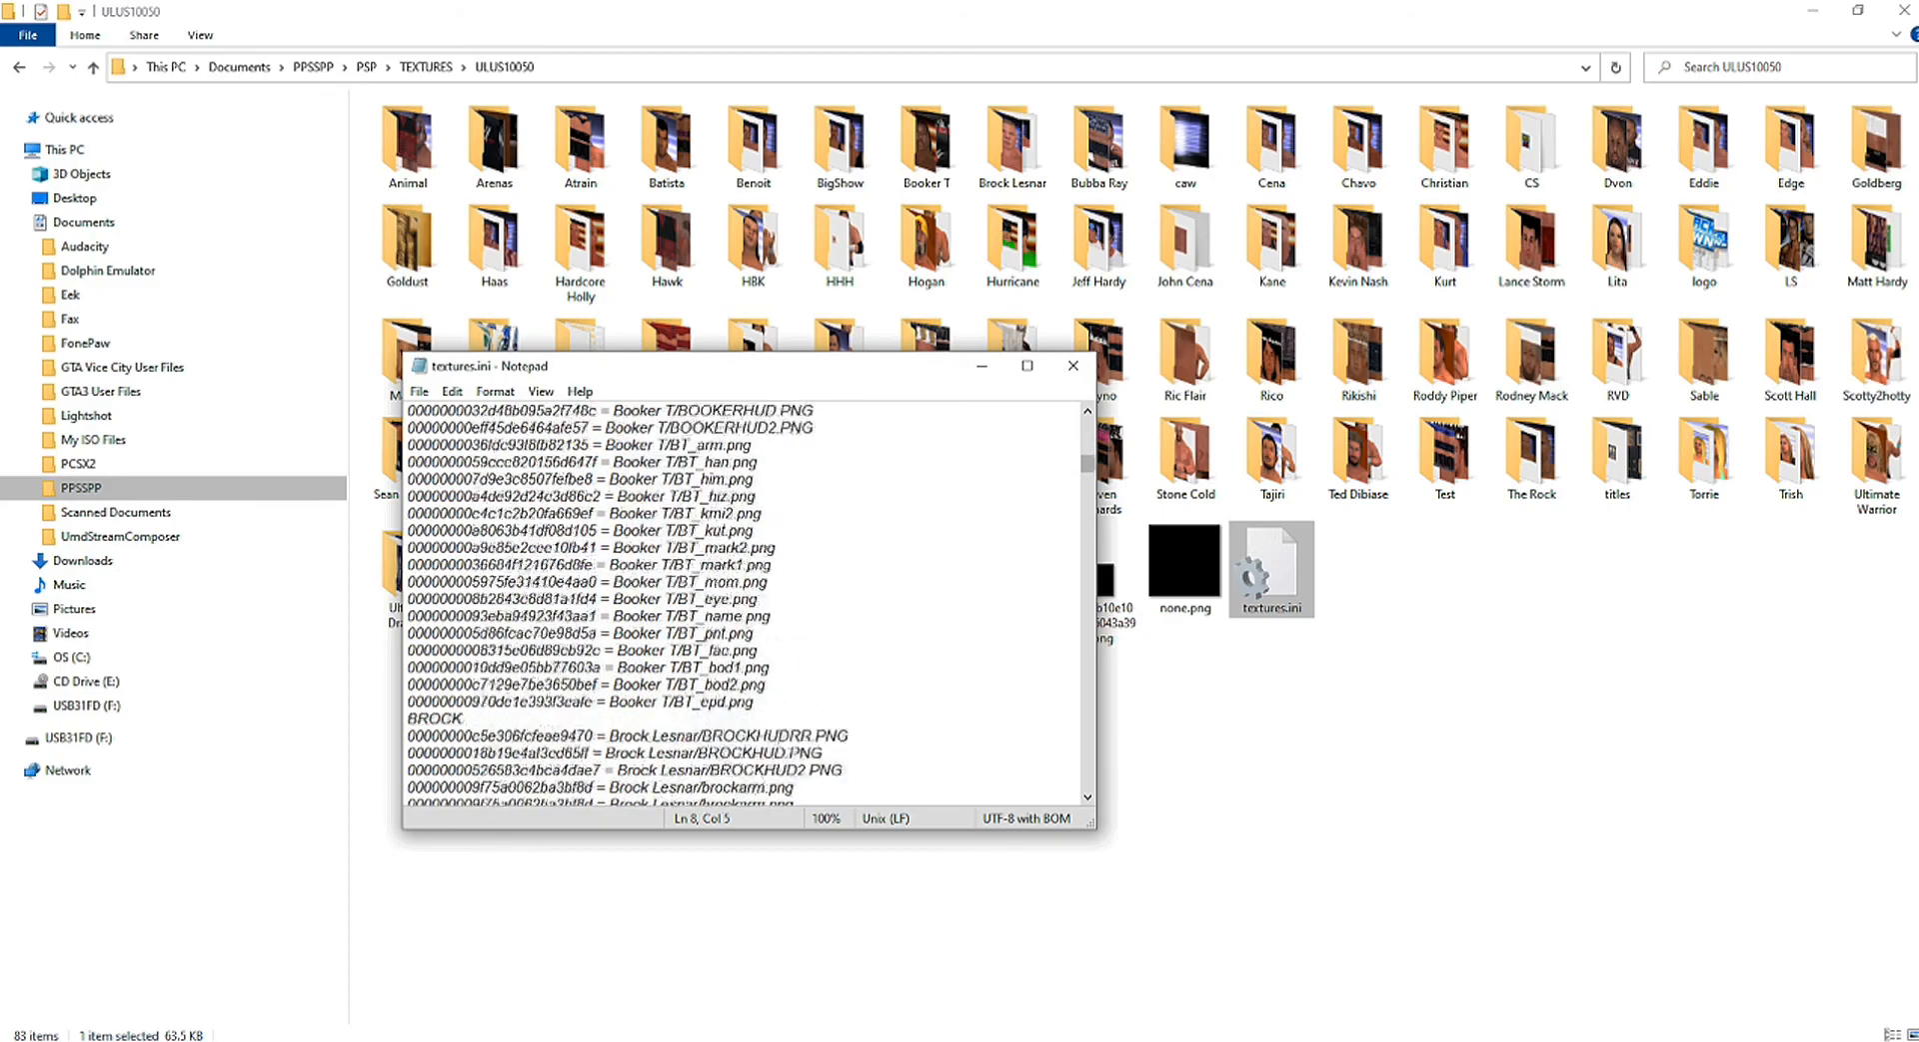
scroll(744, 605, down, 20)
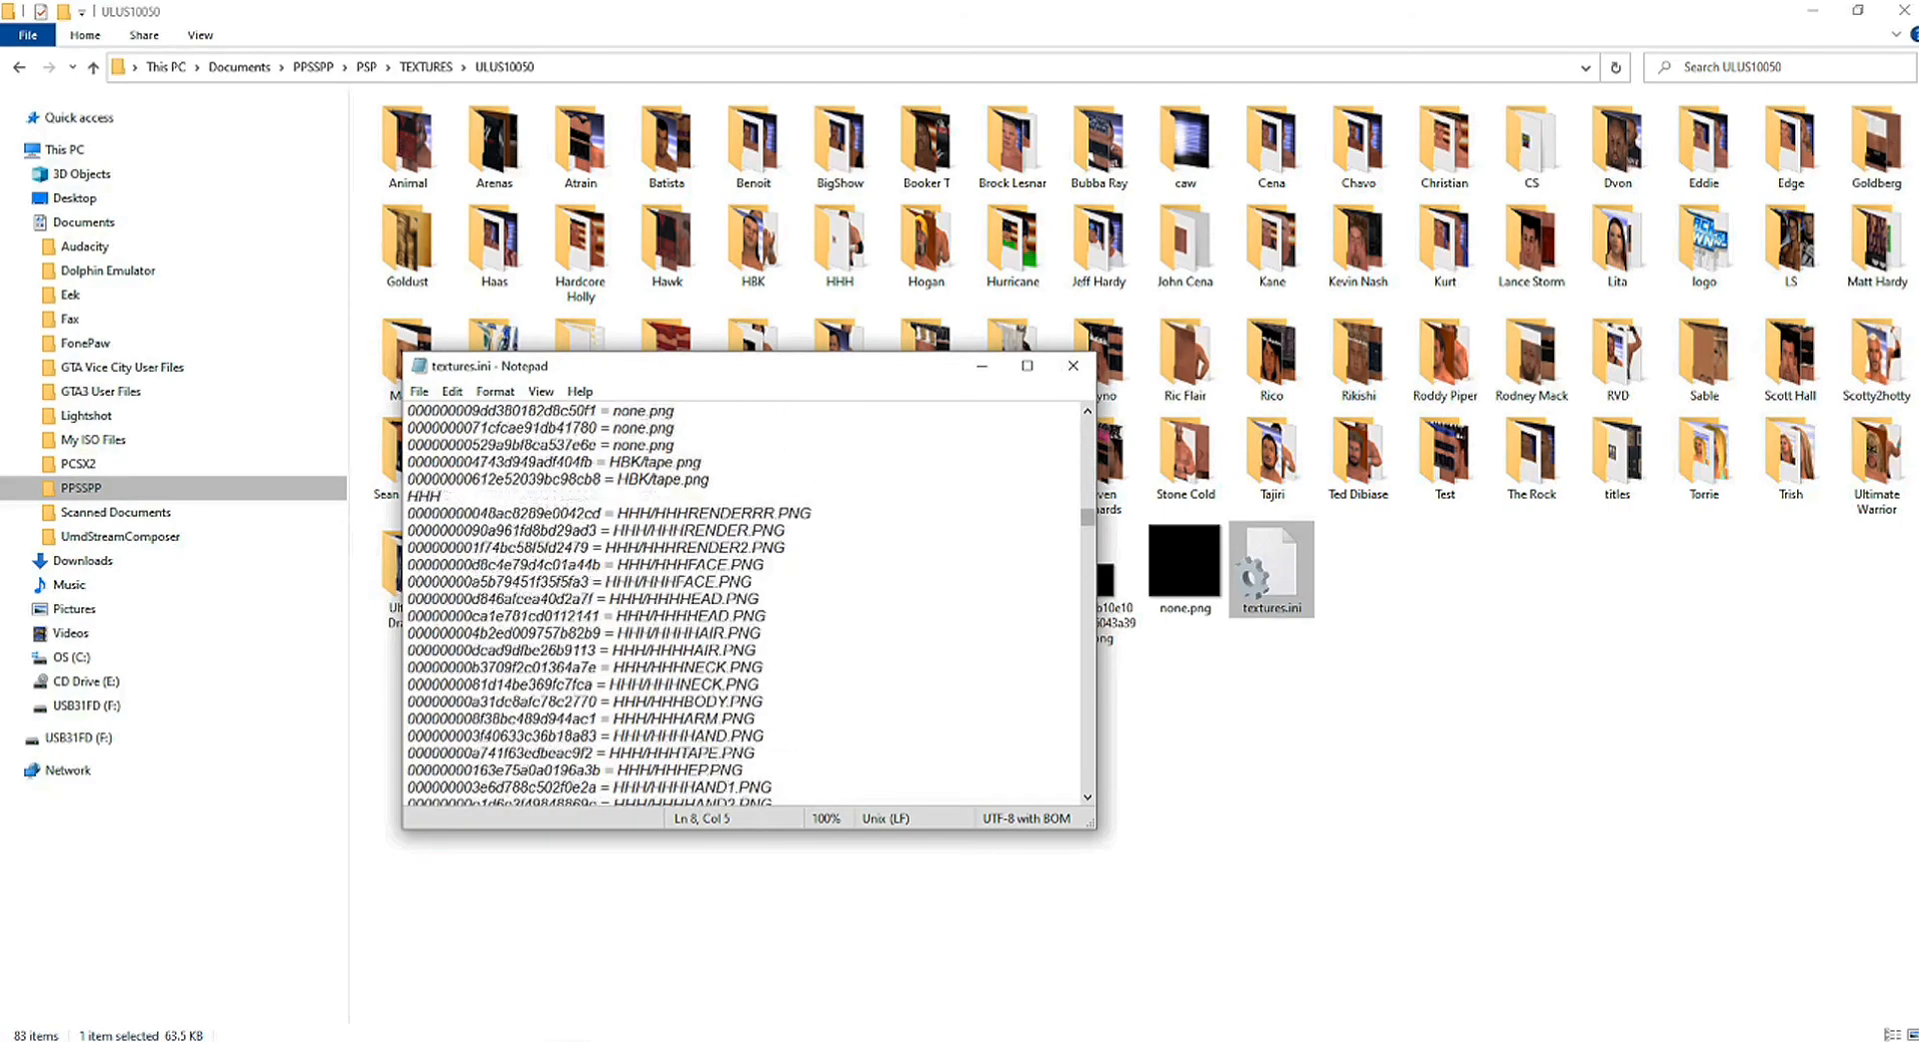
scroll(745, 605, down, 20)
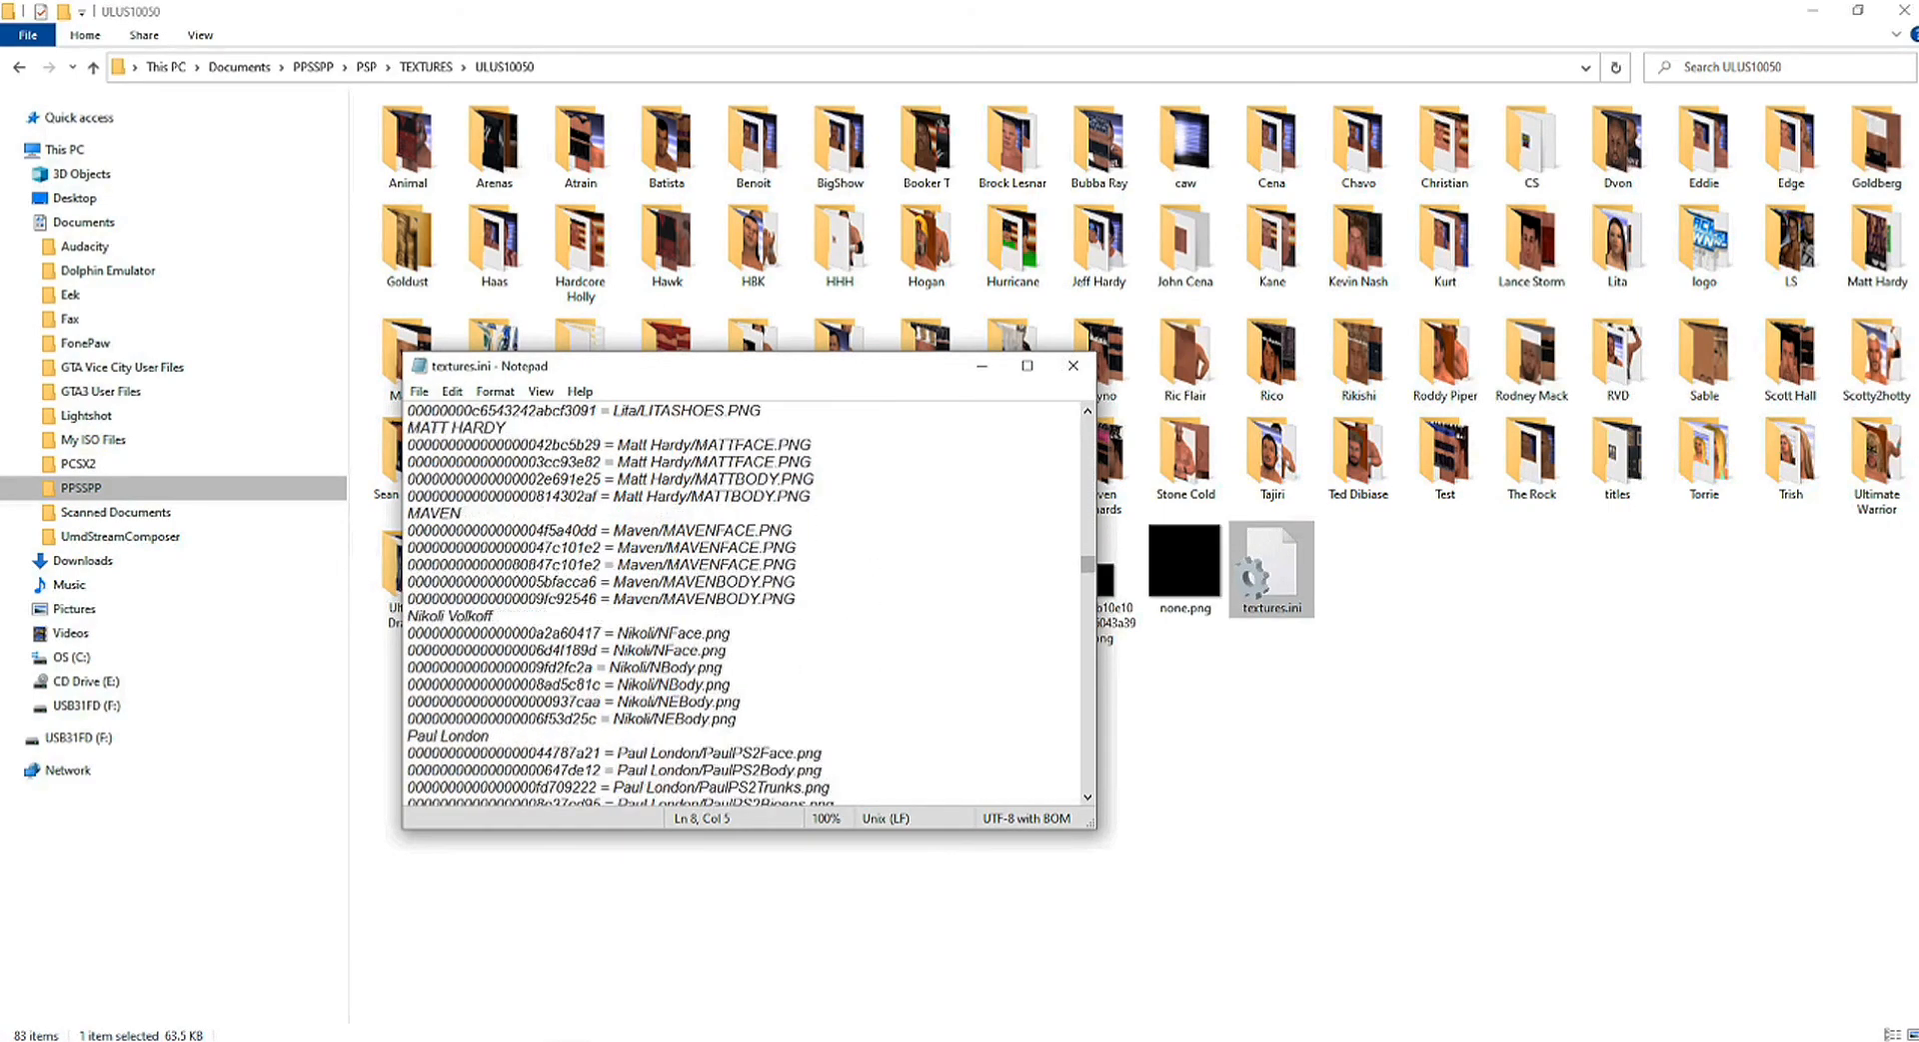
scroll(745, 605, up, 4)
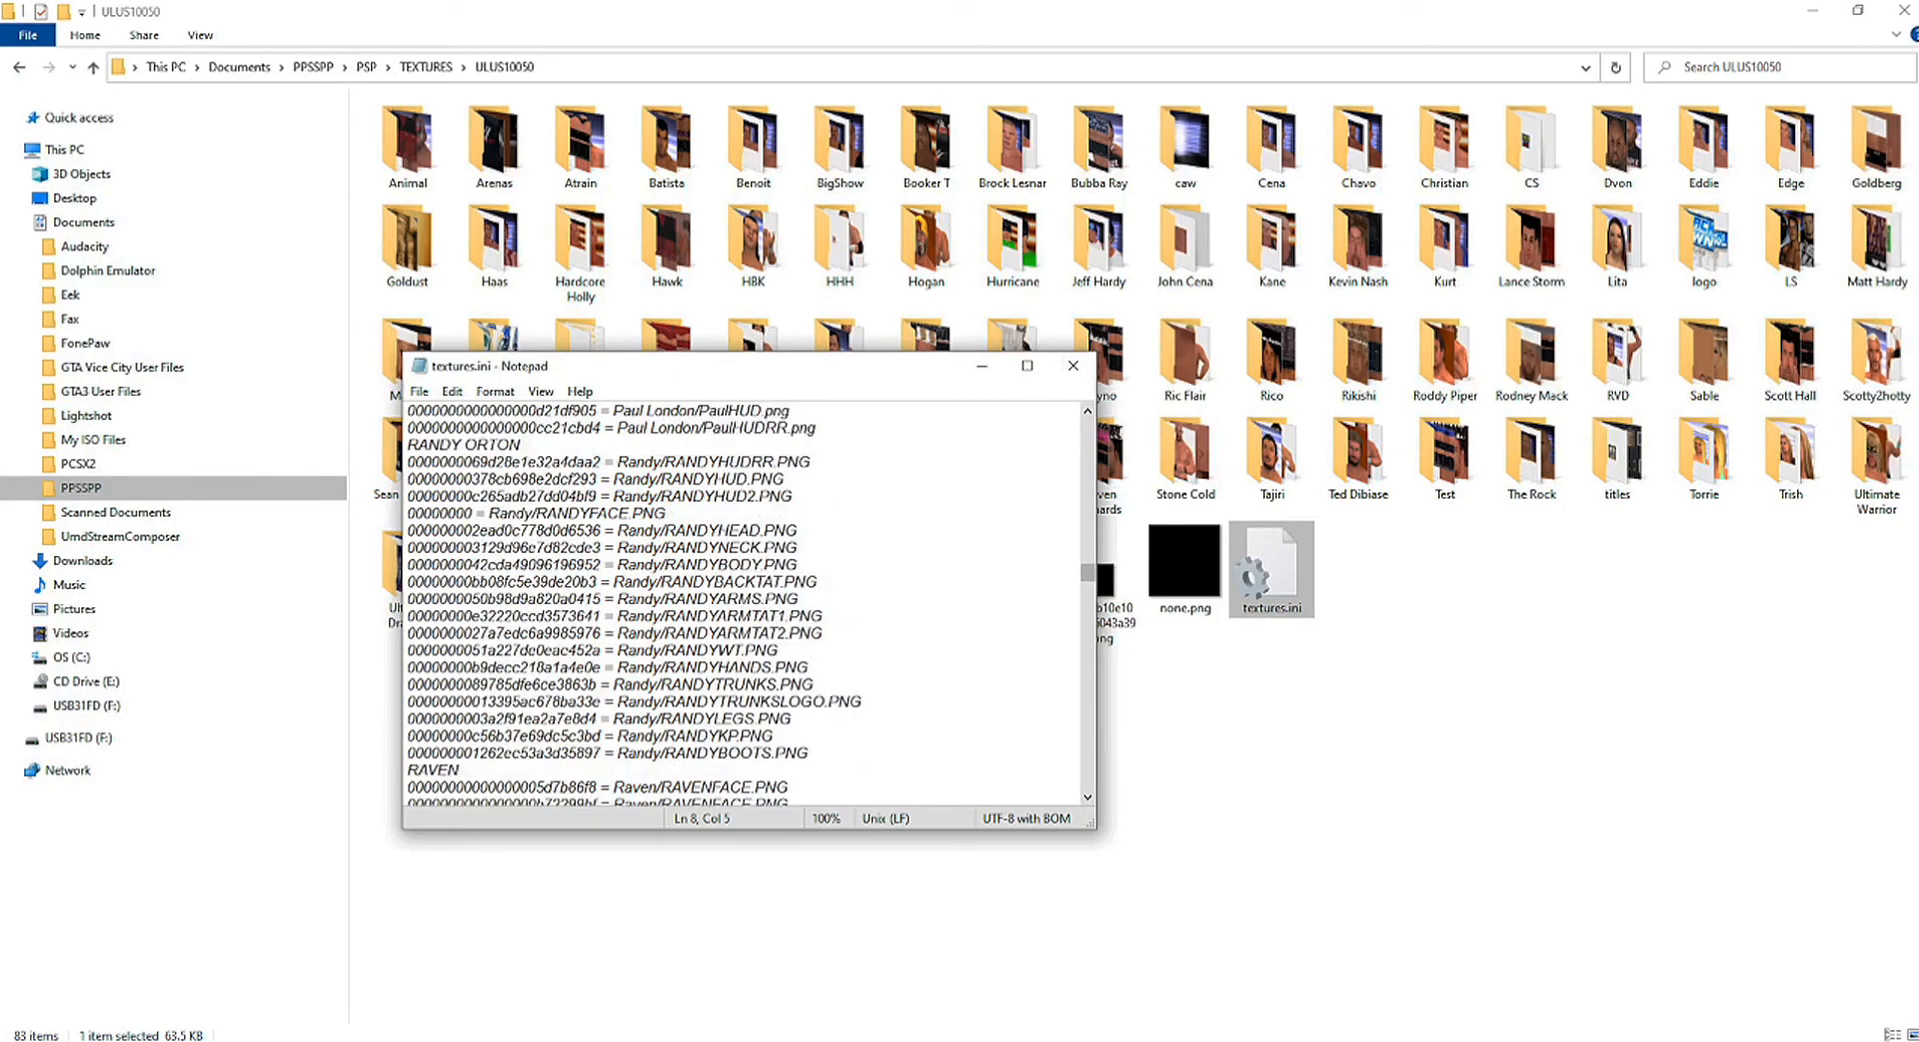
right_click(470, 575)
click(519, 666)
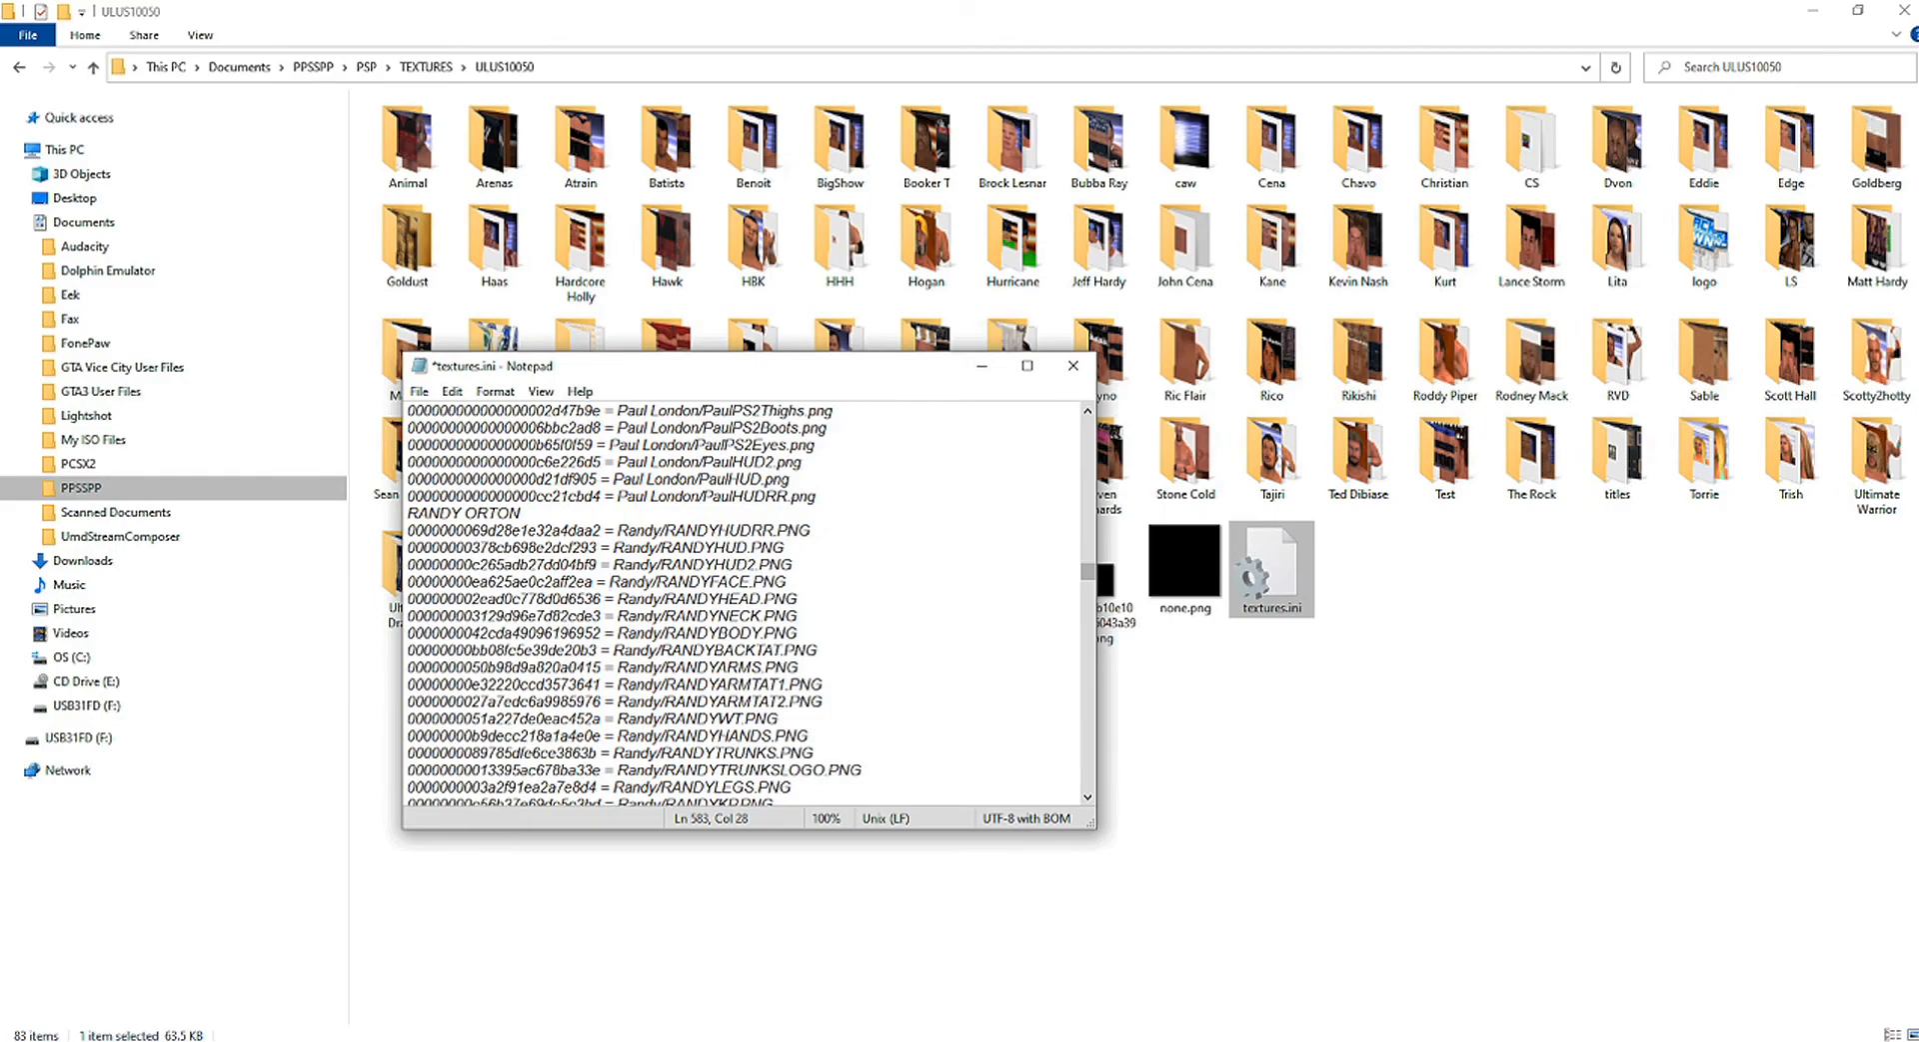
Step: Check the completed Randy/RANDYFACE.PNG line, then close textures.ini and save its changes
click(1175, 700)
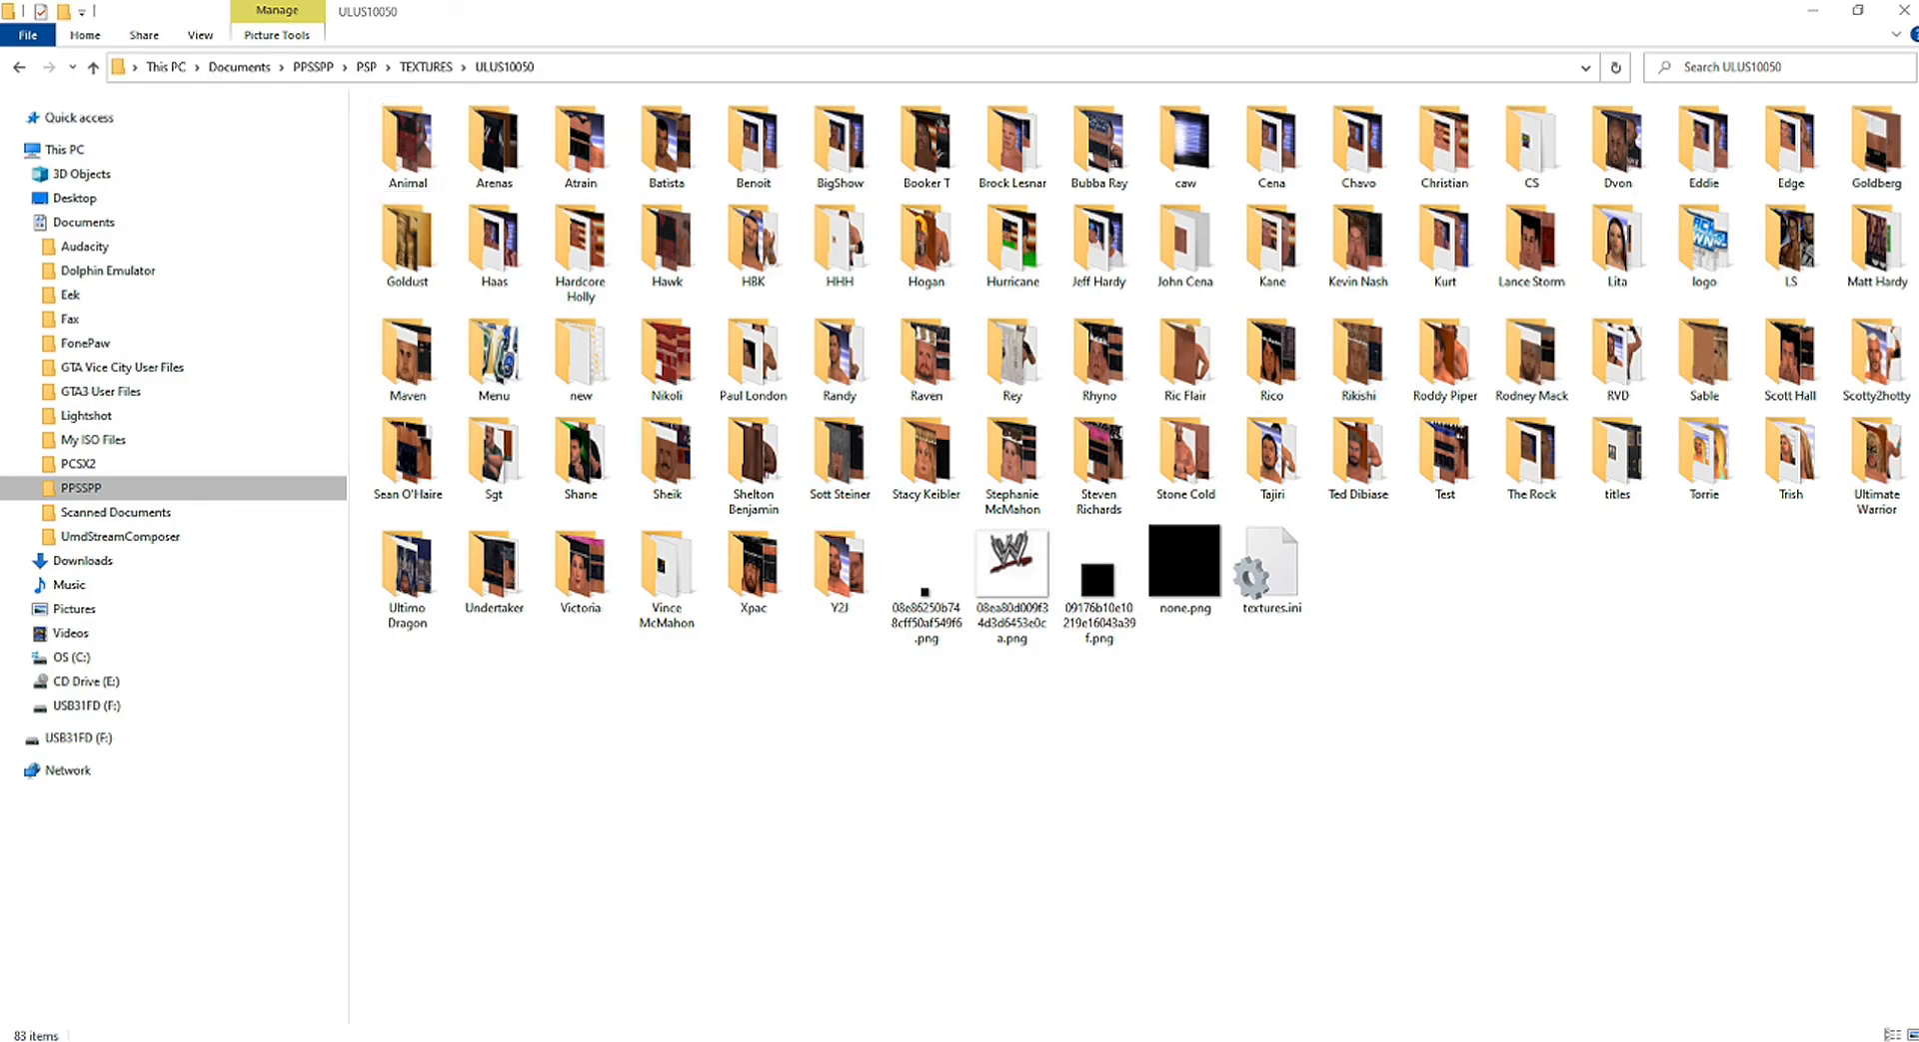
click(660, 979)
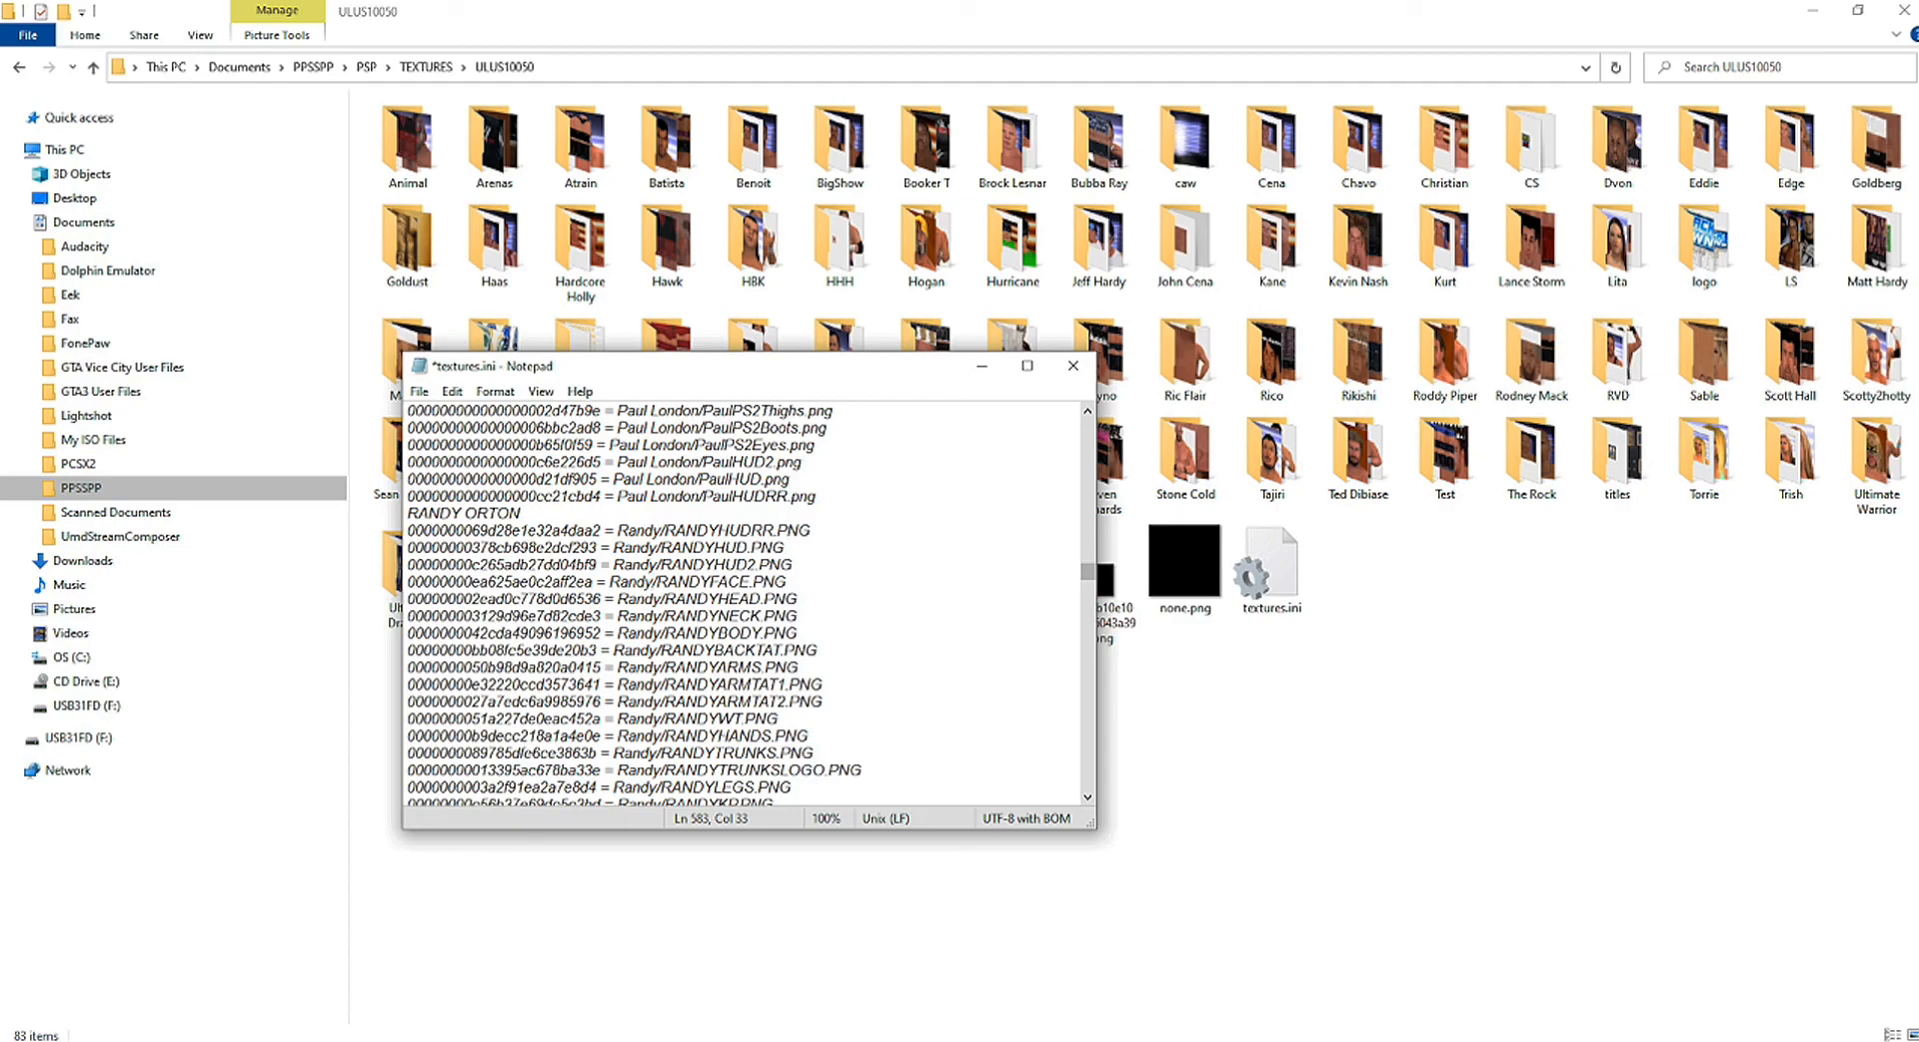
key(Right)
click(786, 581)
click(1073, 365)
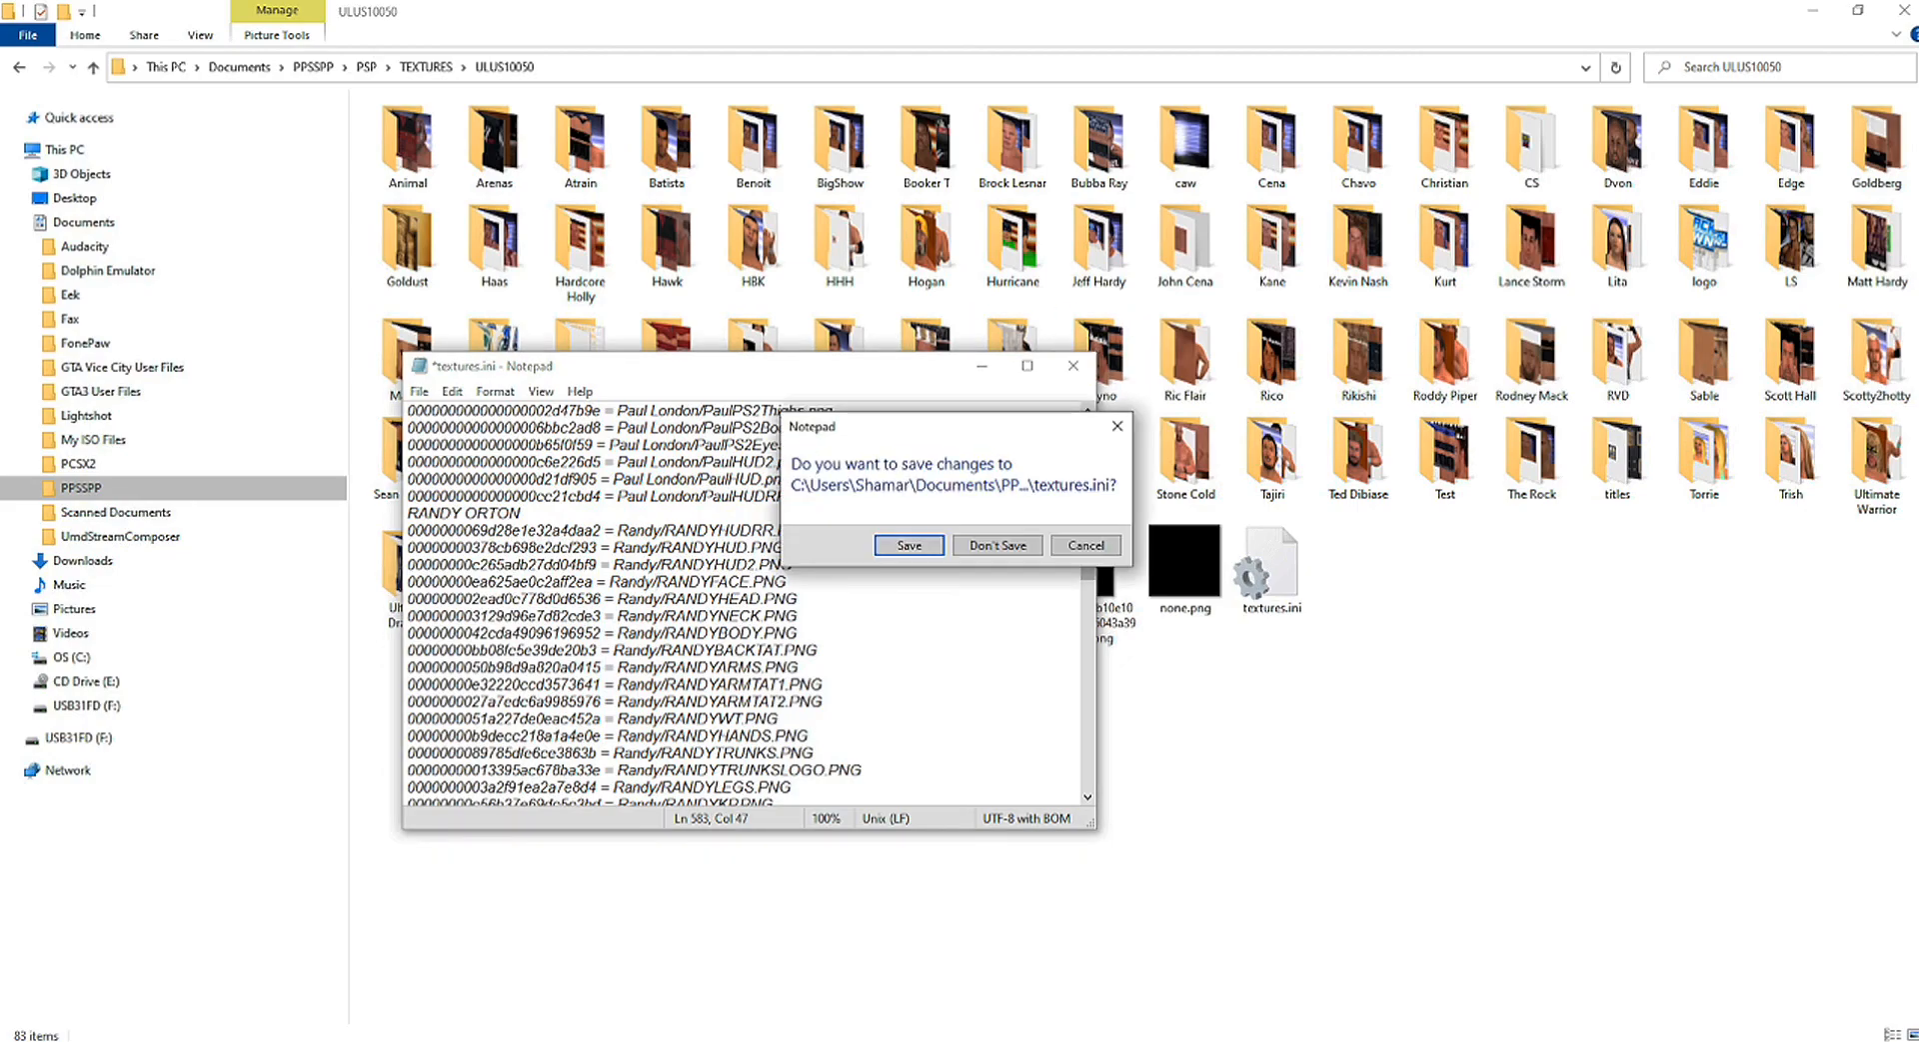
click(909, 544)
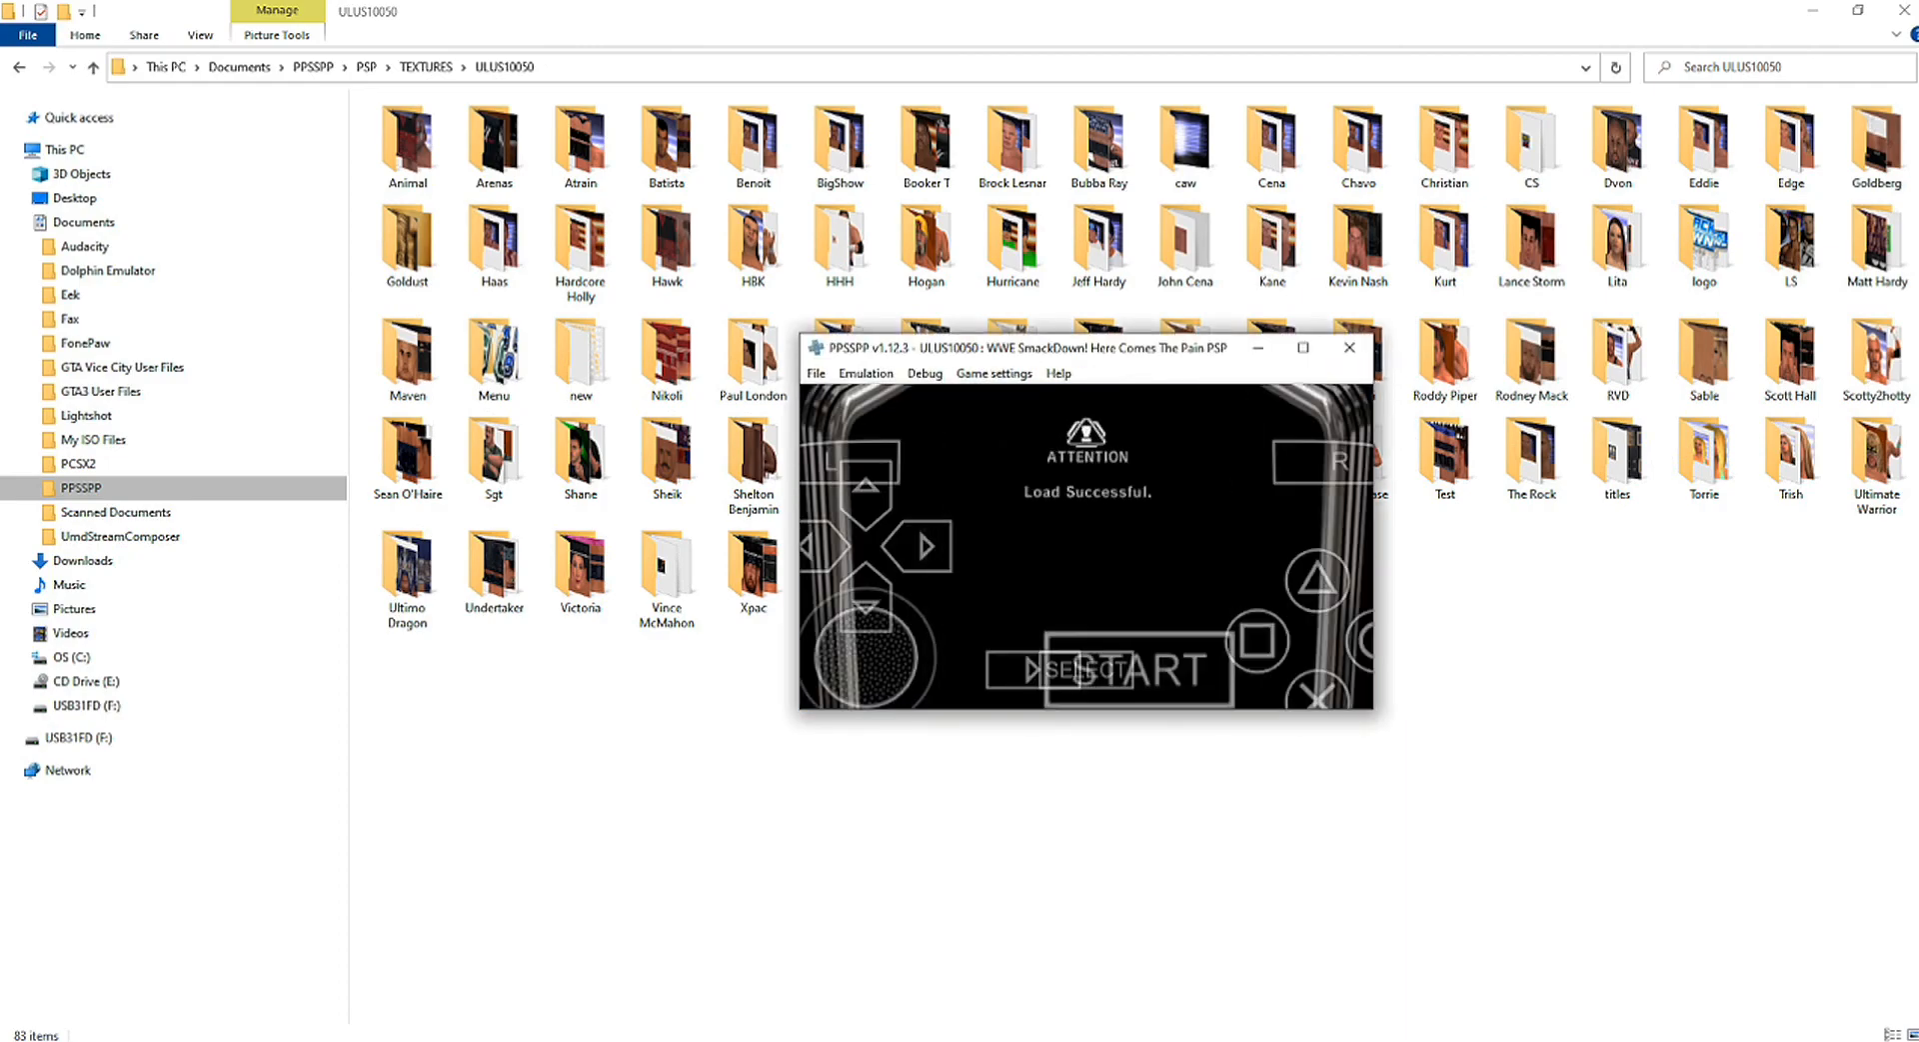
Step: In PPSSPP, set up a Single no-manager match of Randy Orton against Triple H, proceed to the match pose screen and maximize the window
key(z)
key(z)
key(z)
key(z)
key(Down)
key(Down)
key(Down)
key(z)
key(z)
key(z)
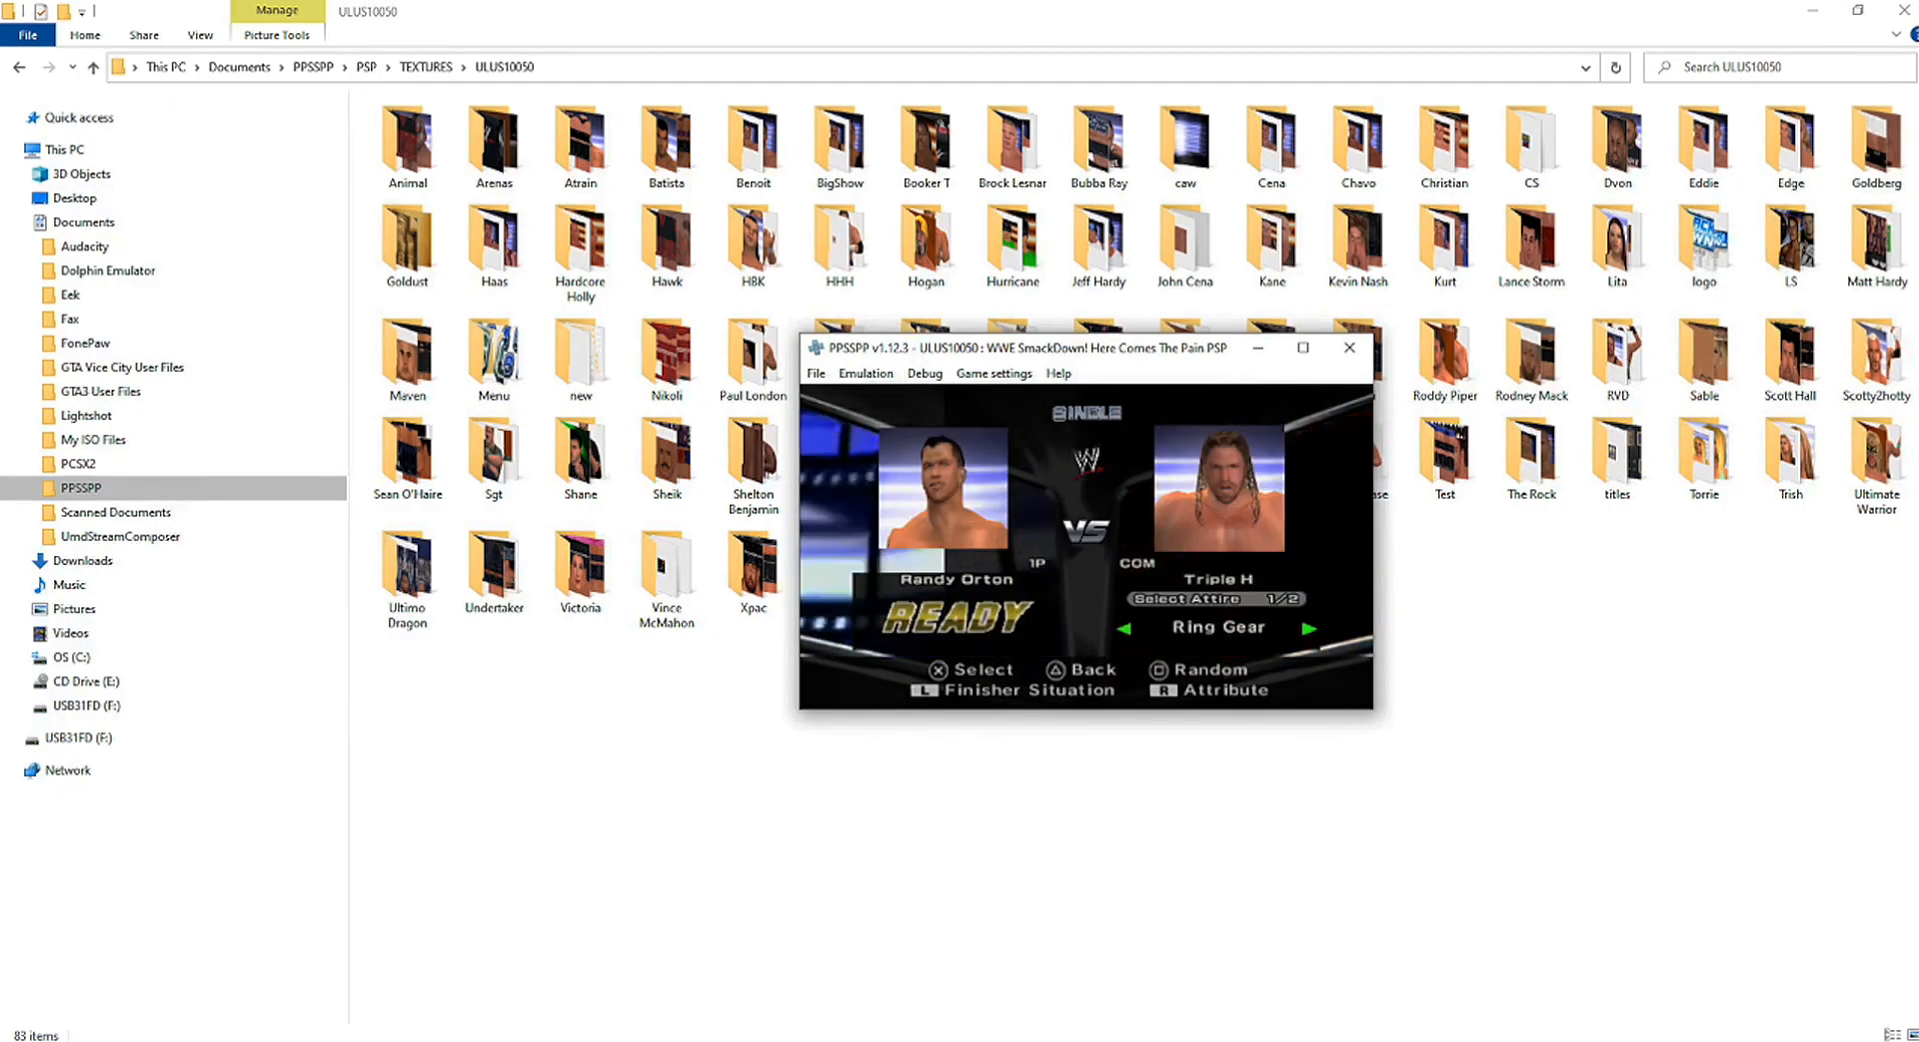
key(z)
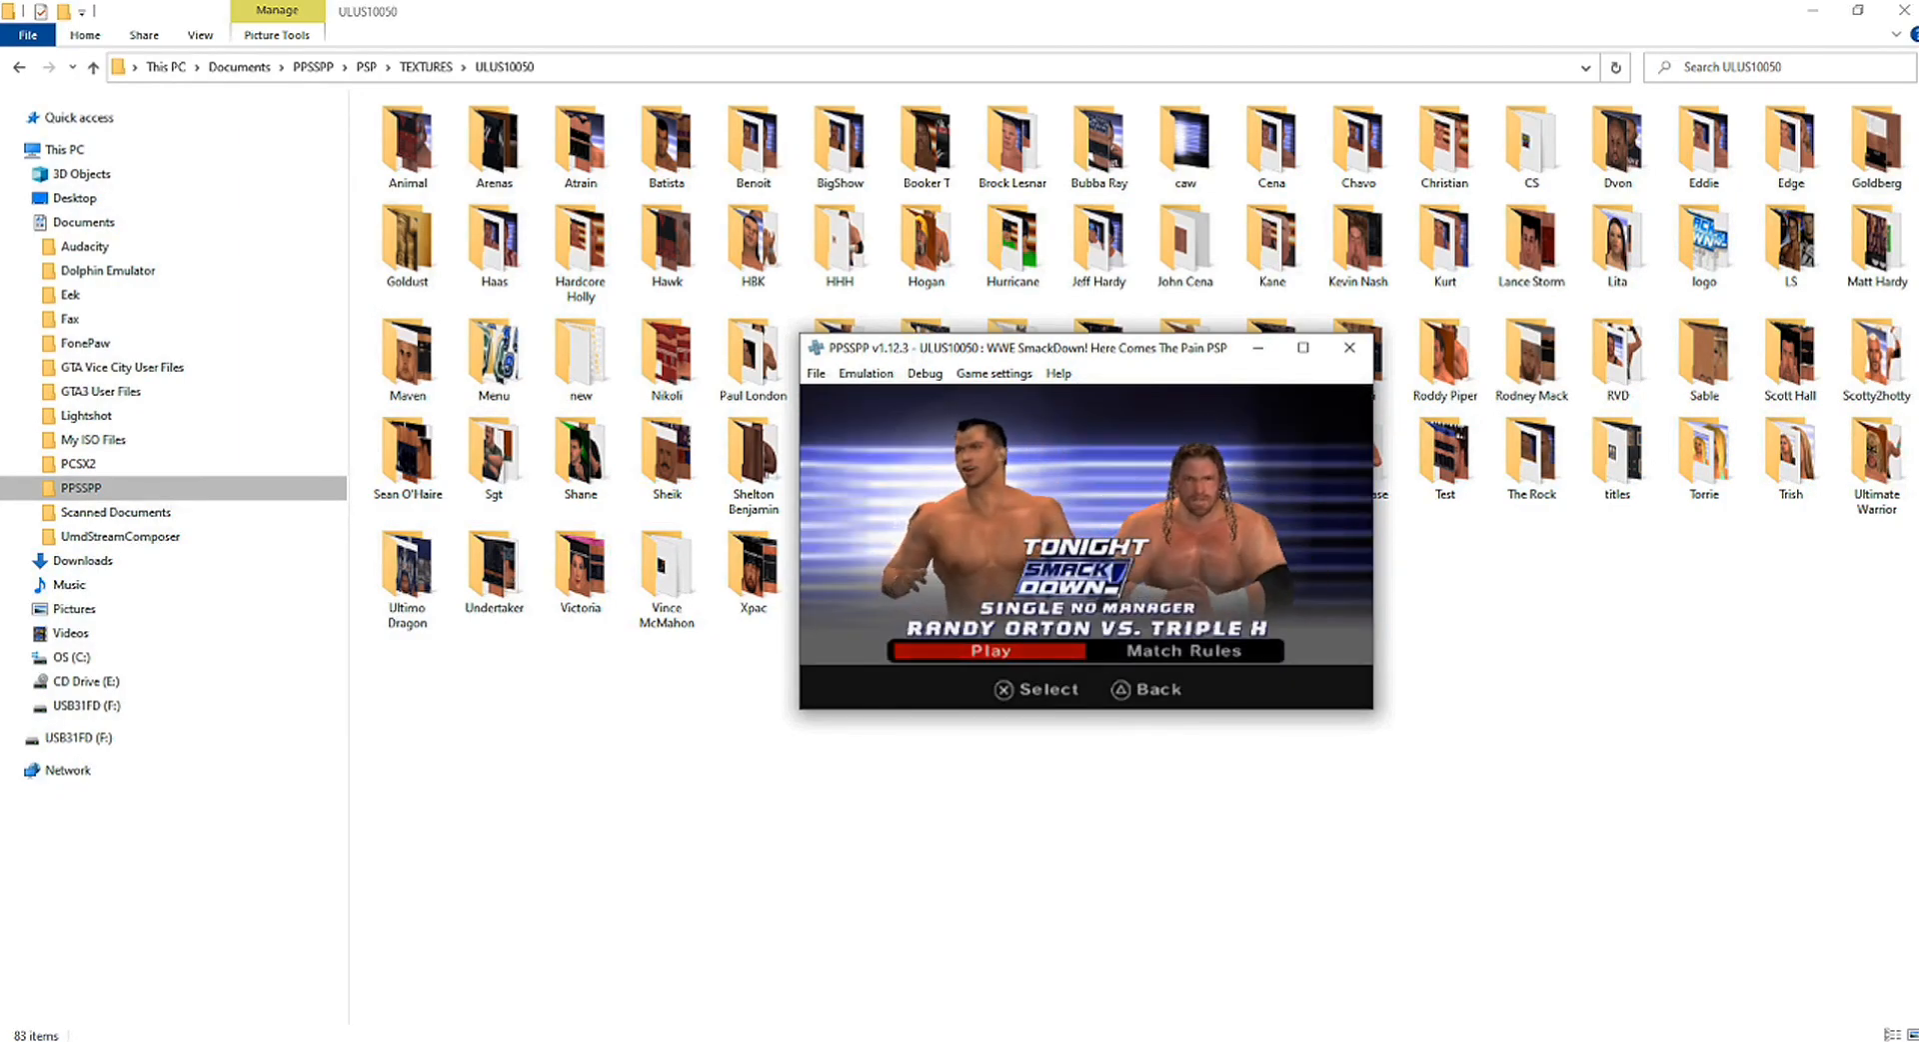
click(1302, 347)
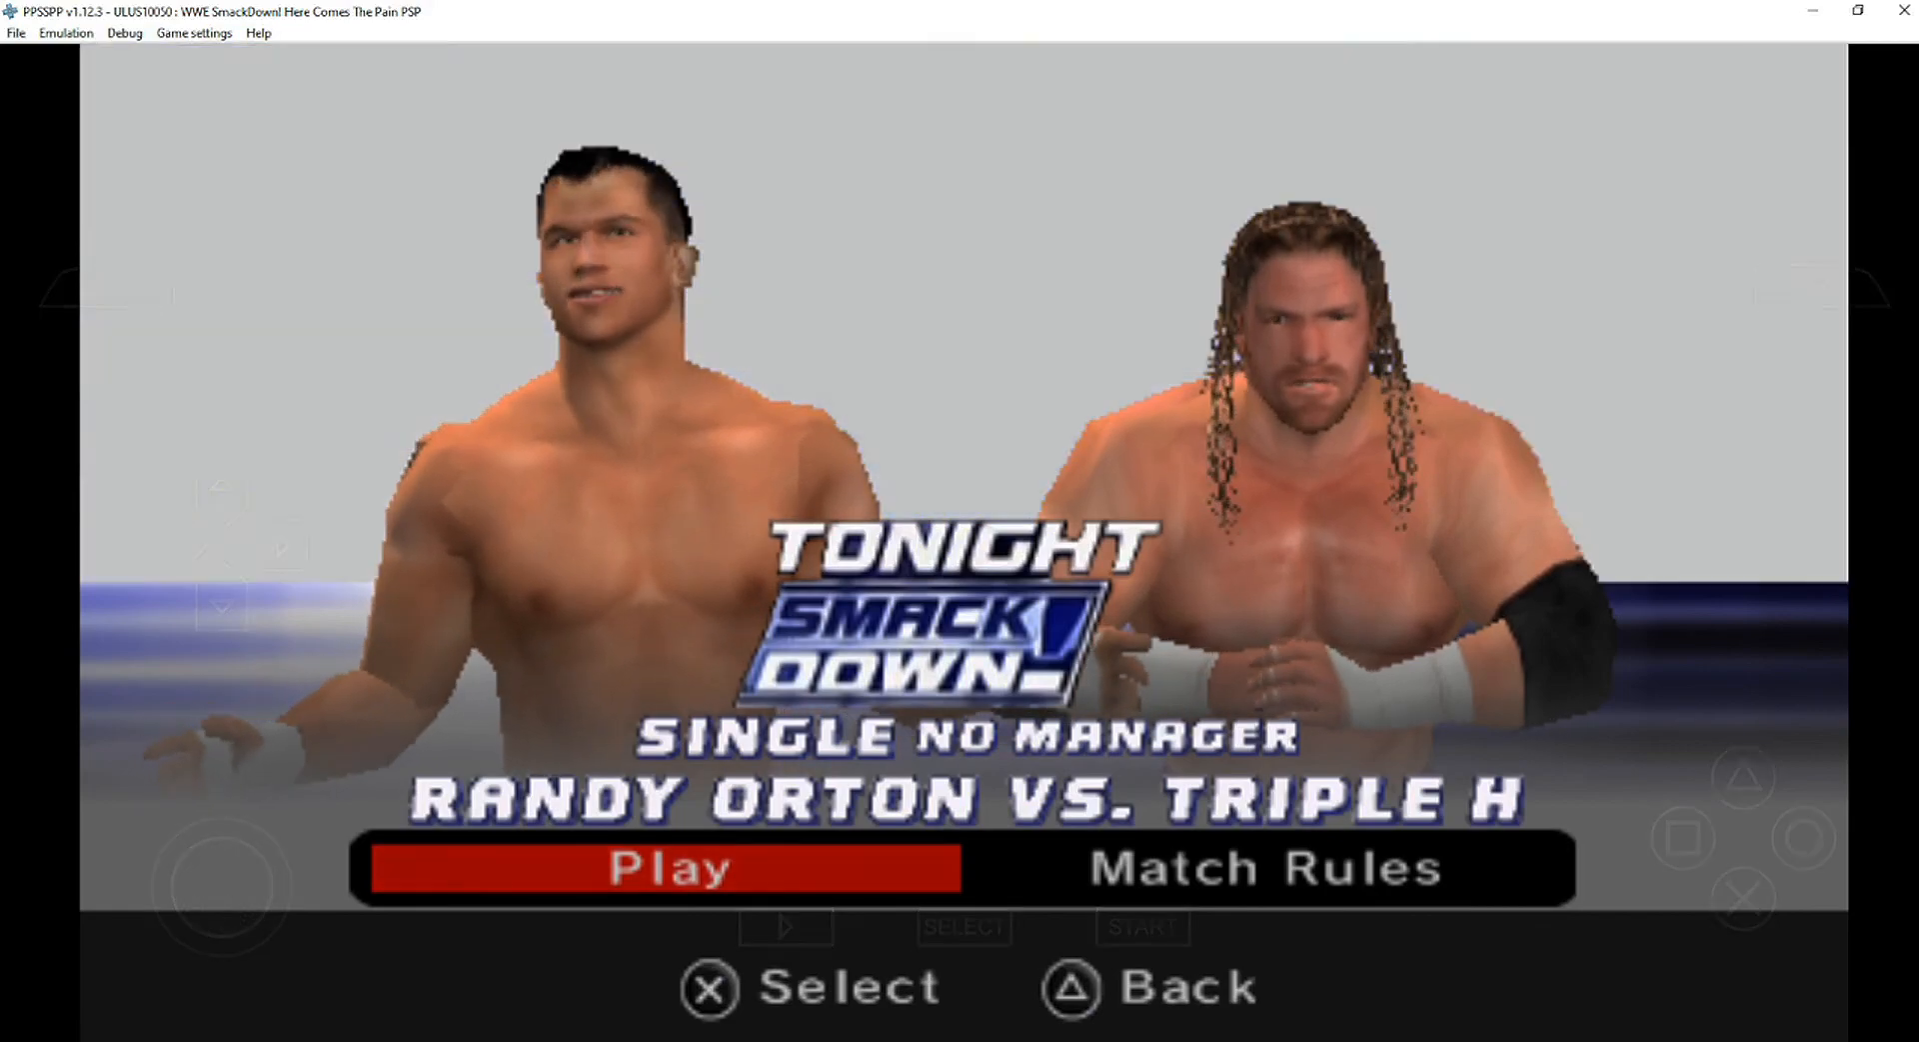